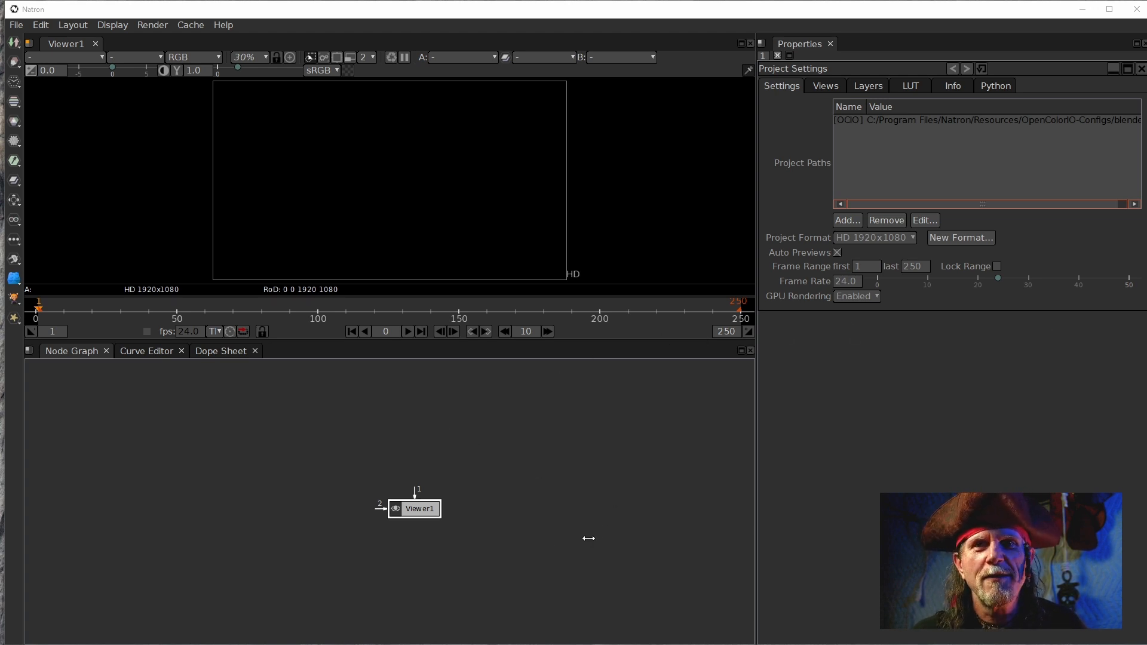
Load the clip IMG_2246.MOV into the node graph and space its Read node and the Viewer node farther apart vertically.
left_click(540, 543)
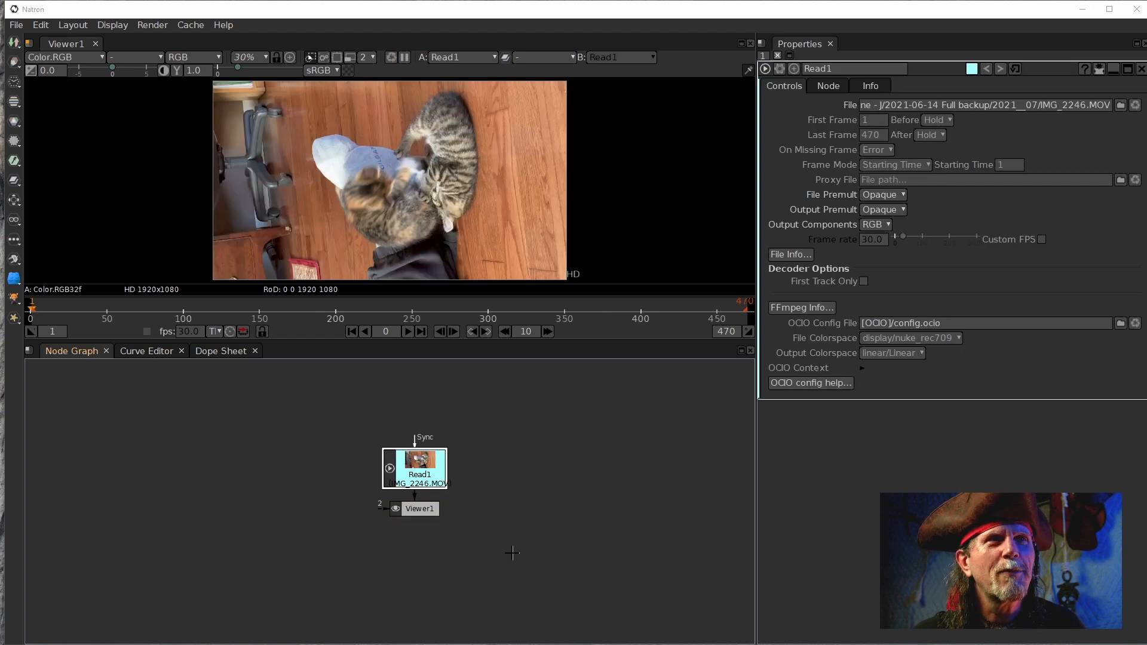
left_click_drag(423, 509, 428, 547)
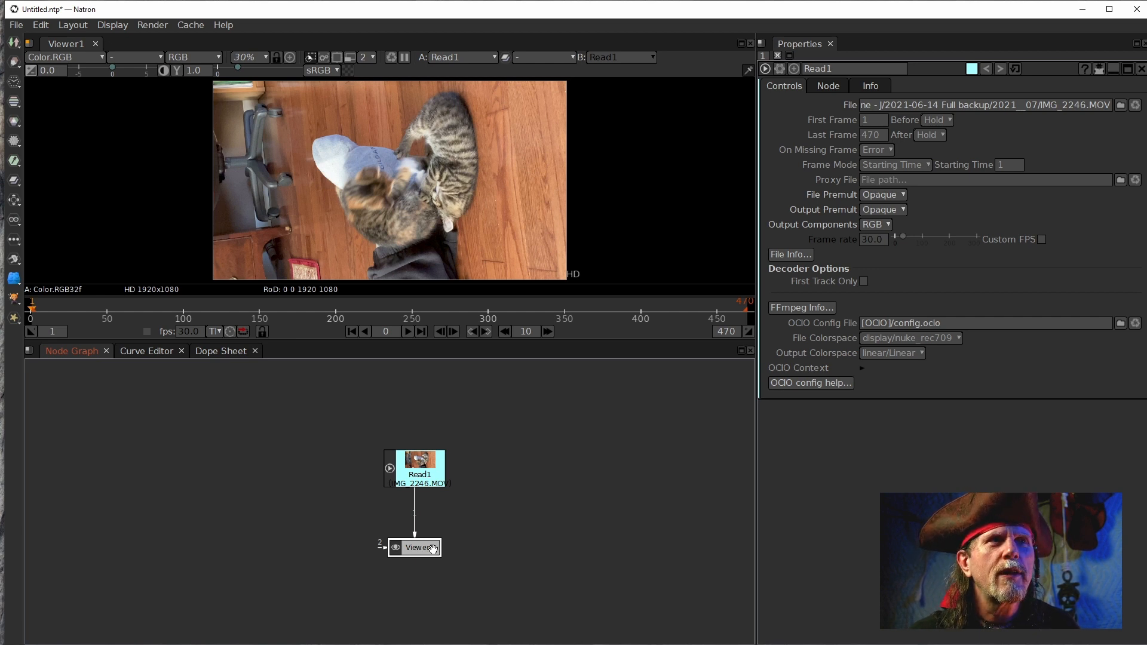
left_click_drag(415, 465, 406, 427)
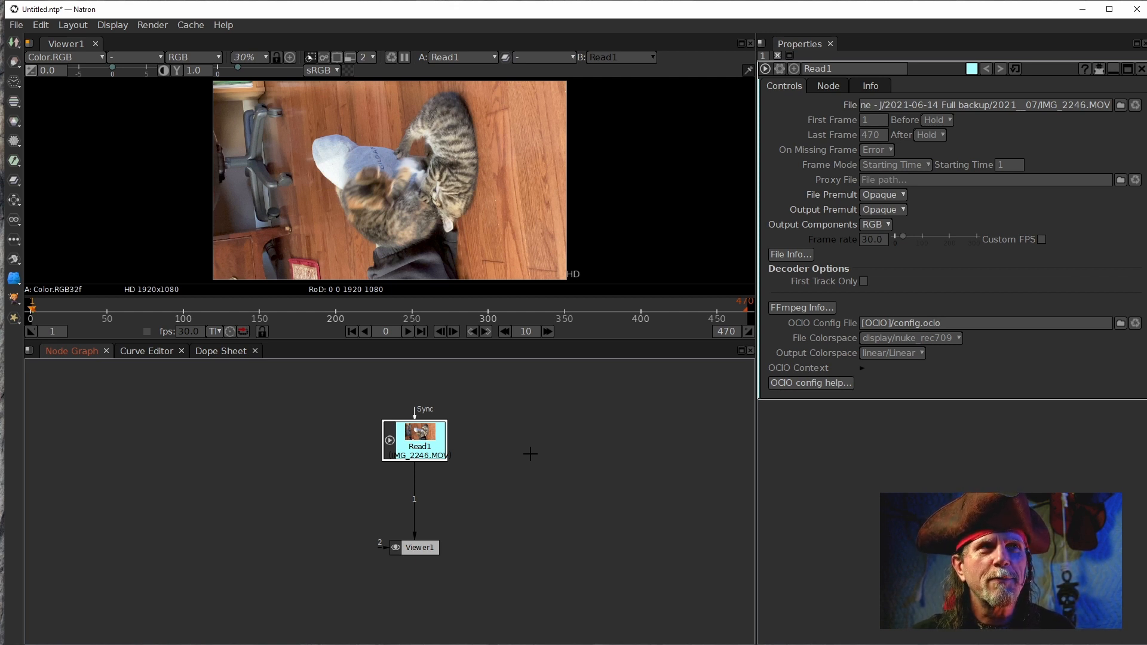
left_click_drag(424, 548, 422, 583)
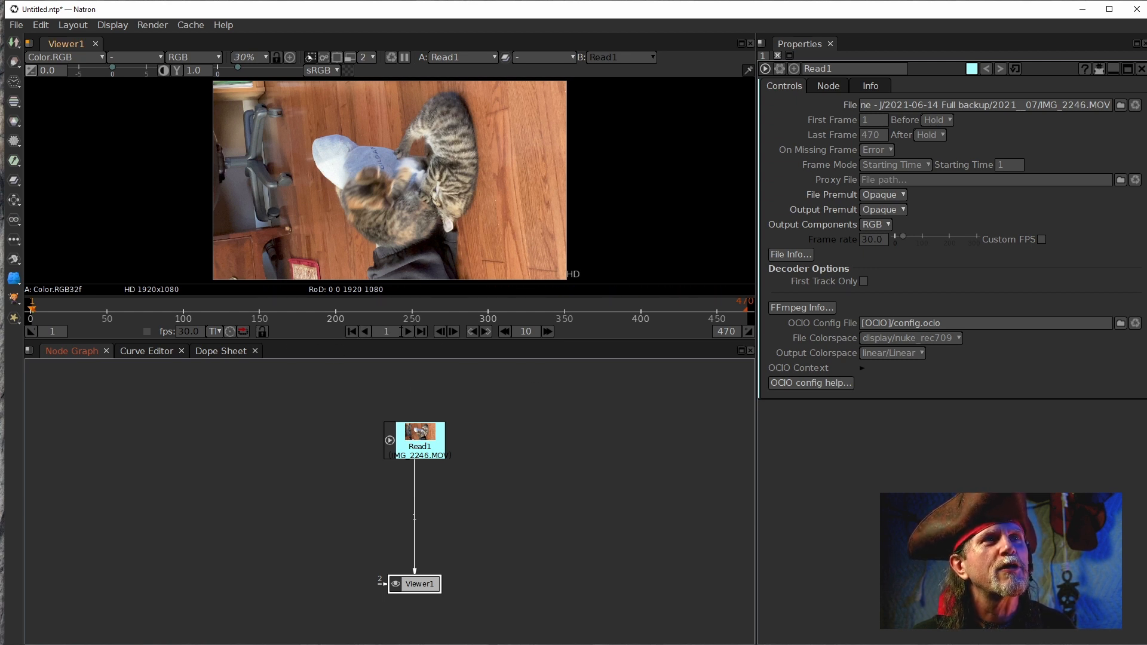
Play the clip in the viewer and stop playback at frame 54.
left_click(406, 332)
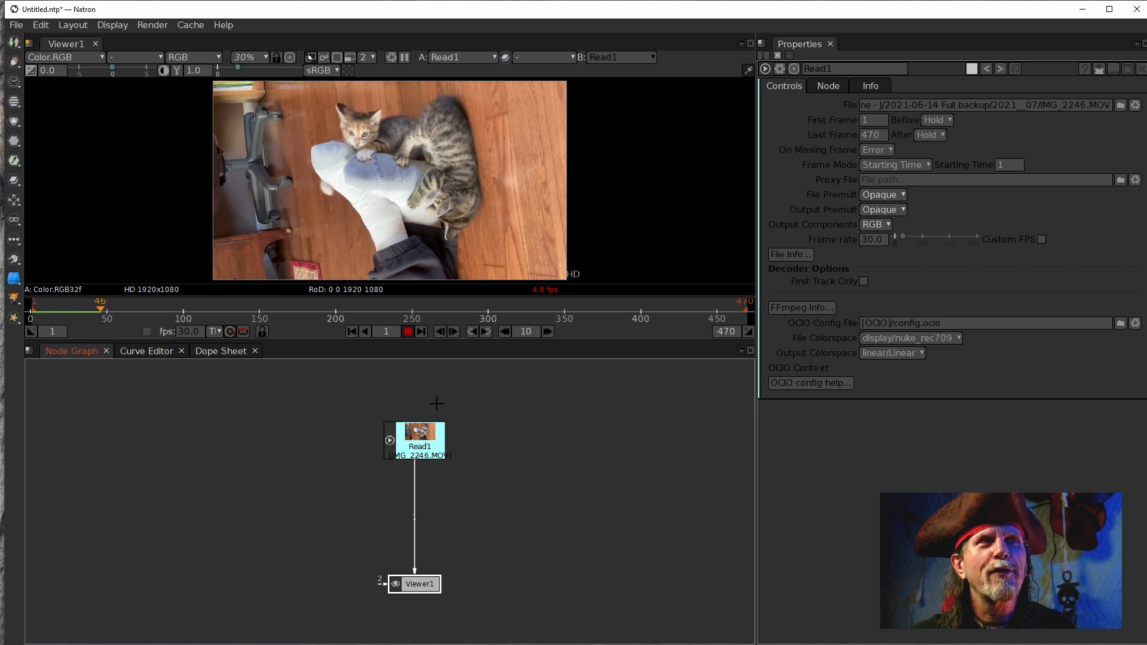
left_click(407, 332)
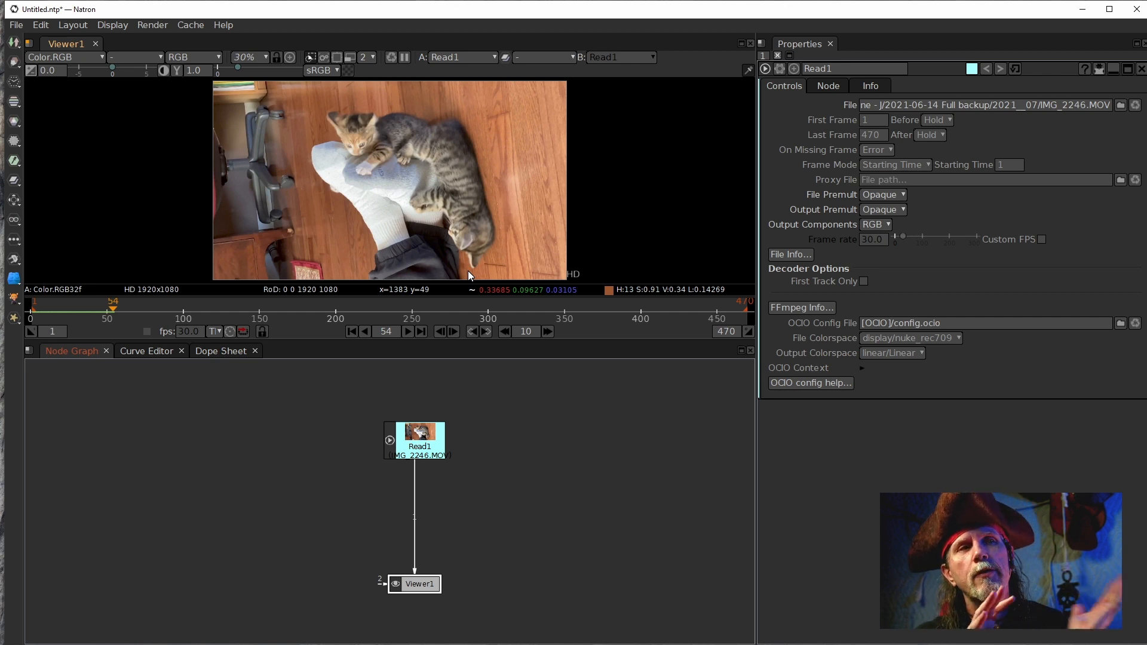
Insert a Transform node after Read1 and set its rotation to -90 so the sideways footage stands upright.
left_click(435, 442)
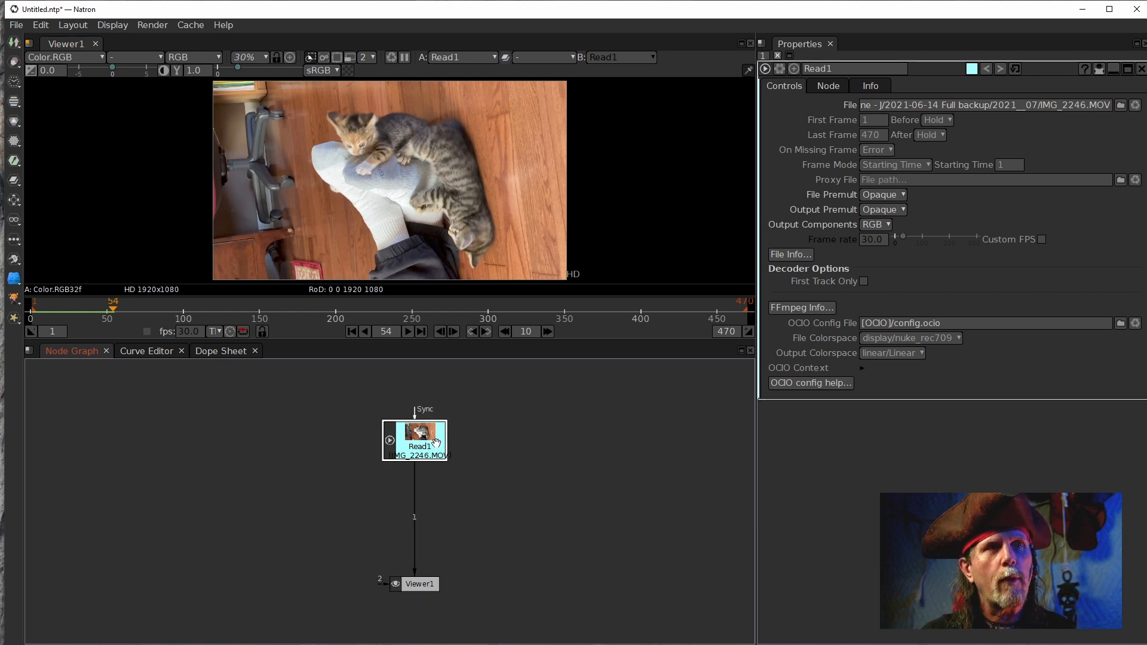
key("t")
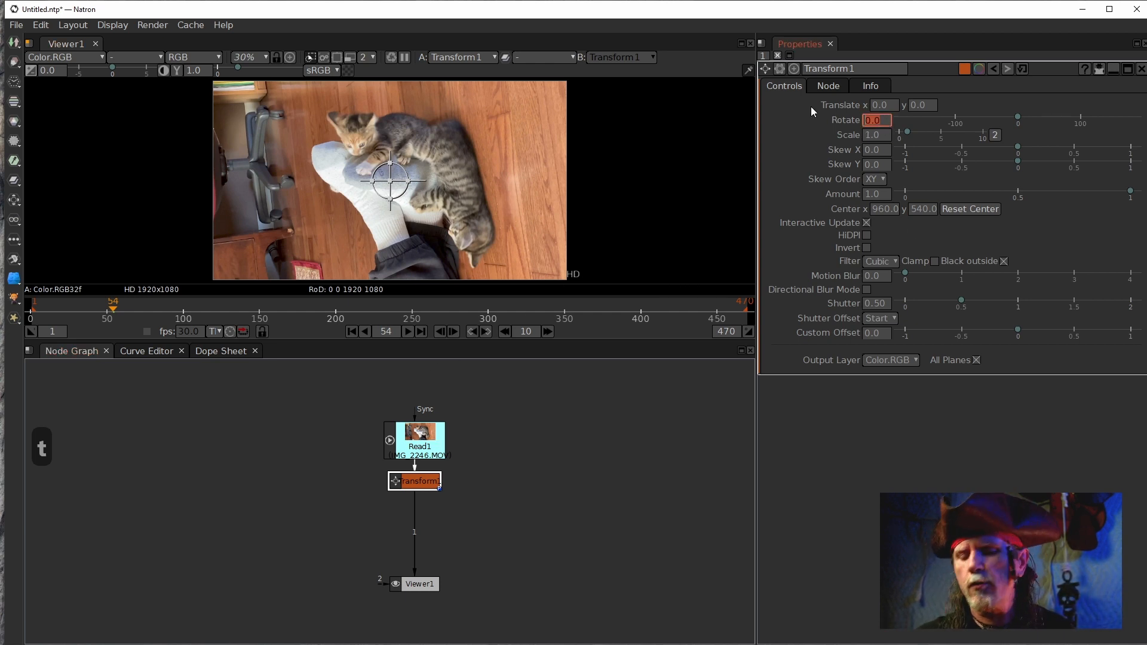
type("90")
key("Return")
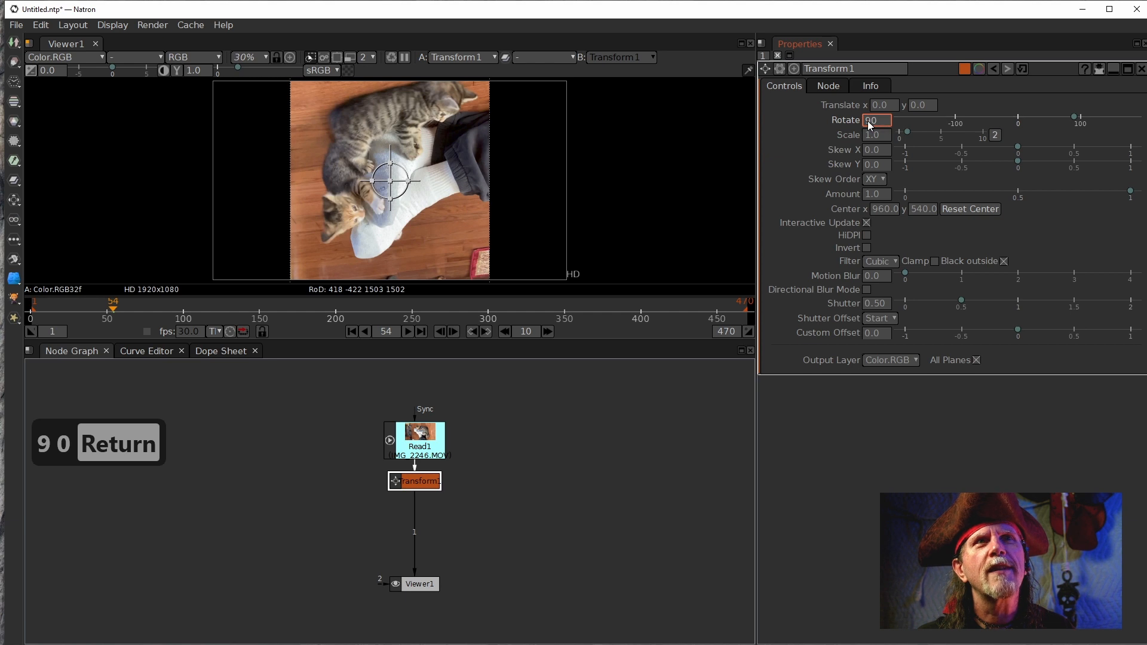
type("-")
key("Return")
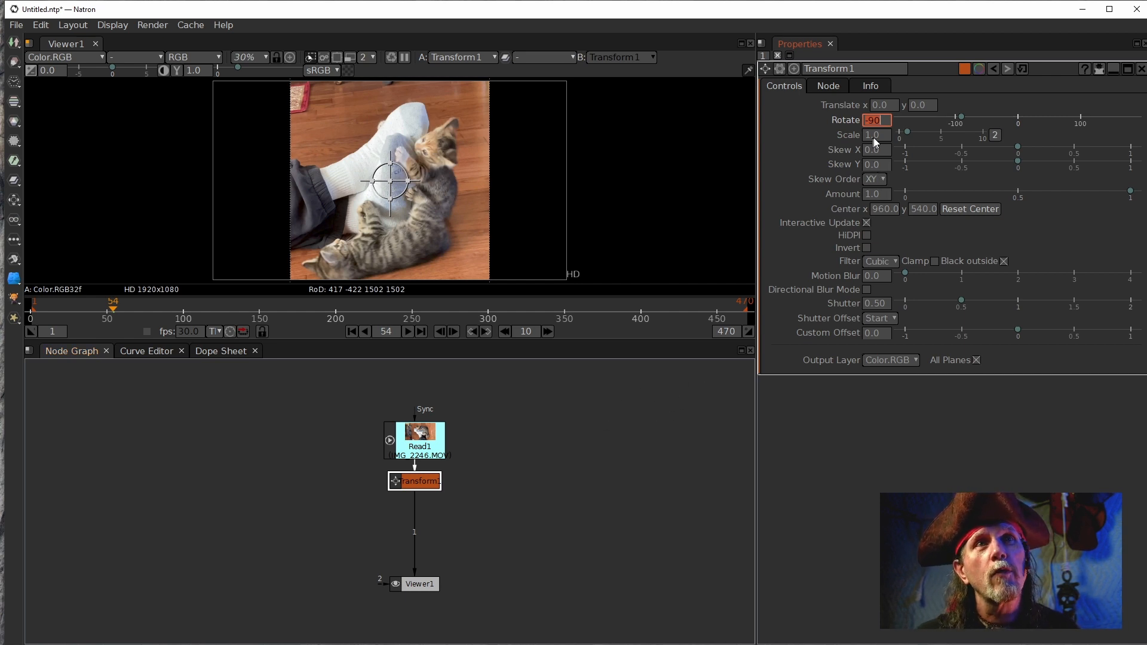
Try shrinking the rotated clip to a scale of 0.6, and reset the scale to its default in all dimensions.
scroll(876, 137, "down", 5)
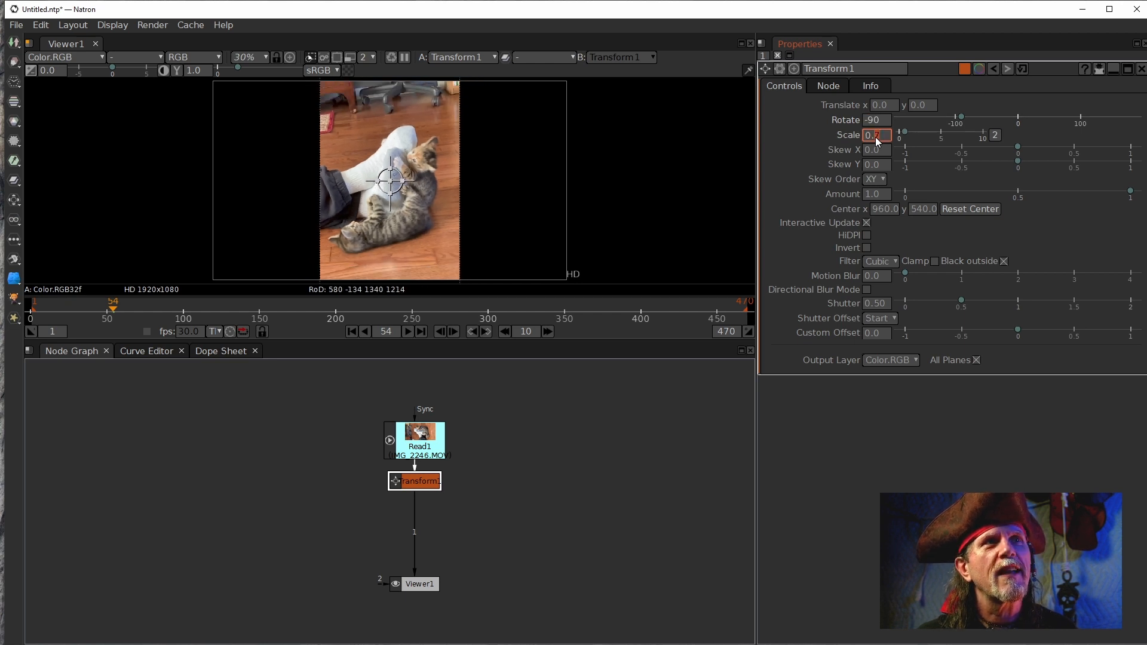
scroll(876, 137, "up", 1)
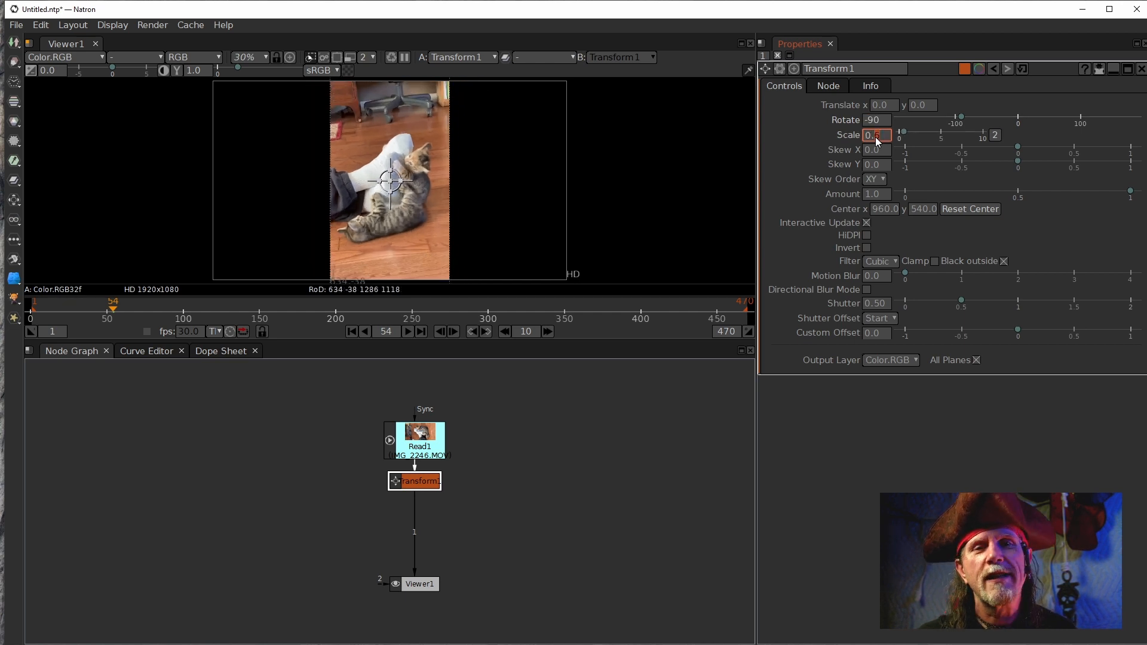
right_click(876, 137)
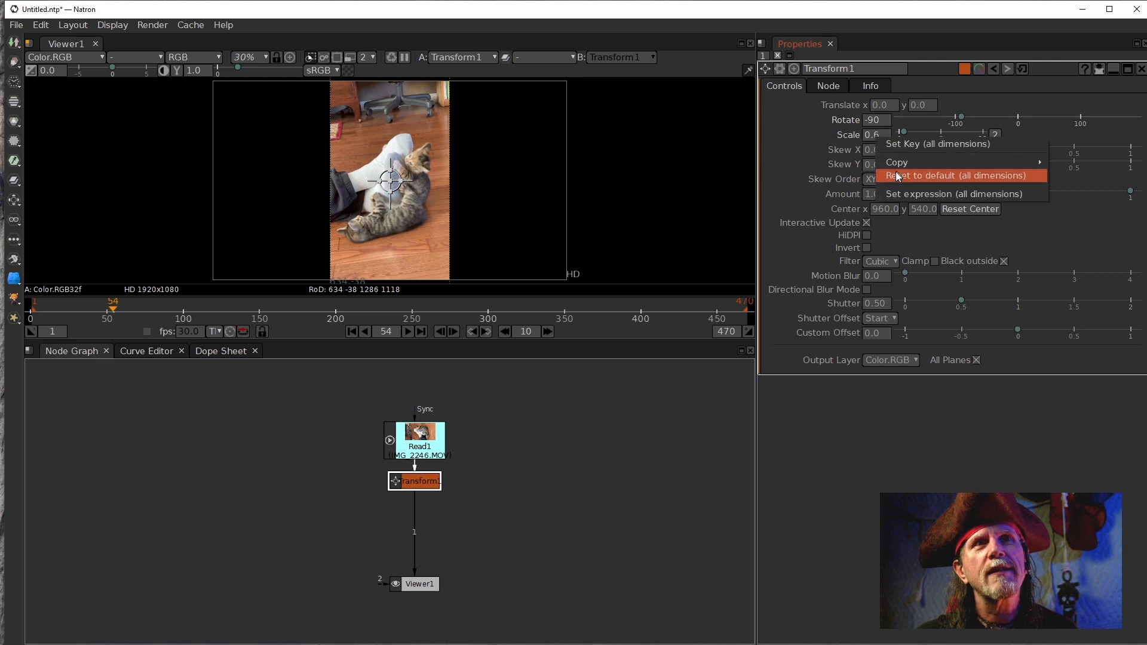
left_click(894, 175)
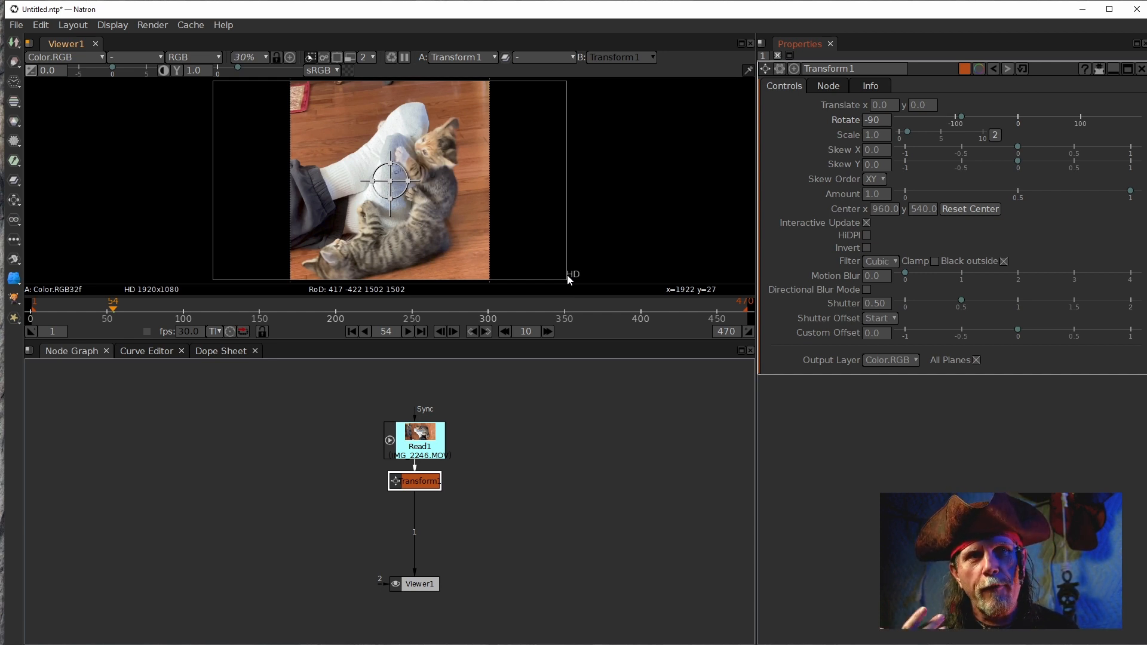
Start a new format in the project settings with a width of 1080 and a height of 1920.
left_click(653, 394)
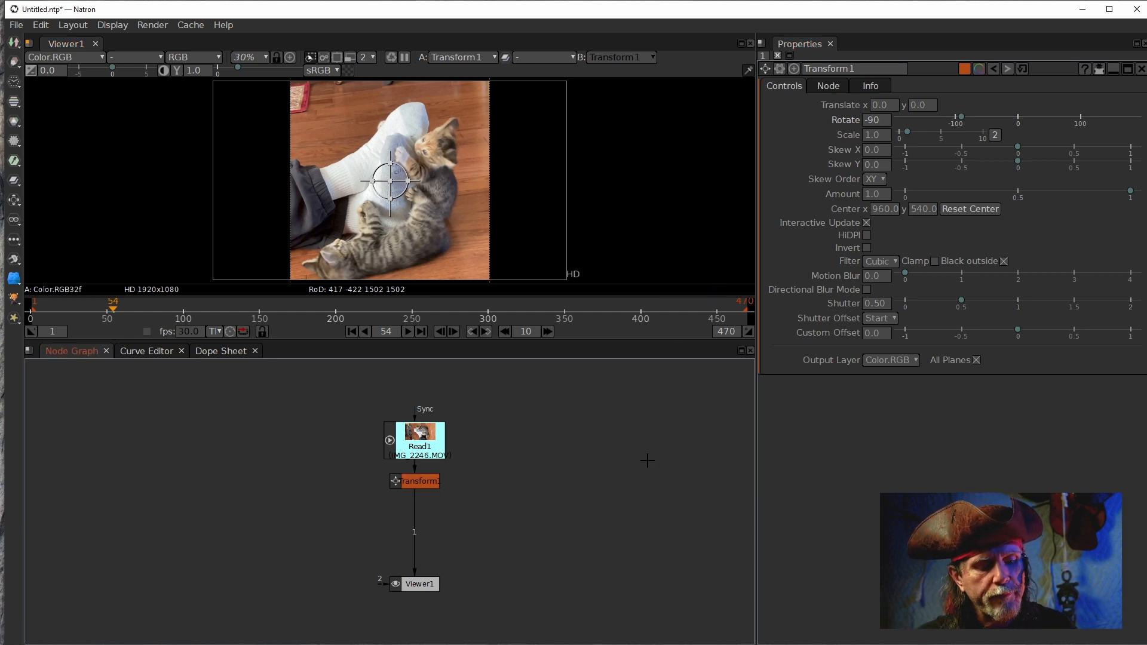
key("s")
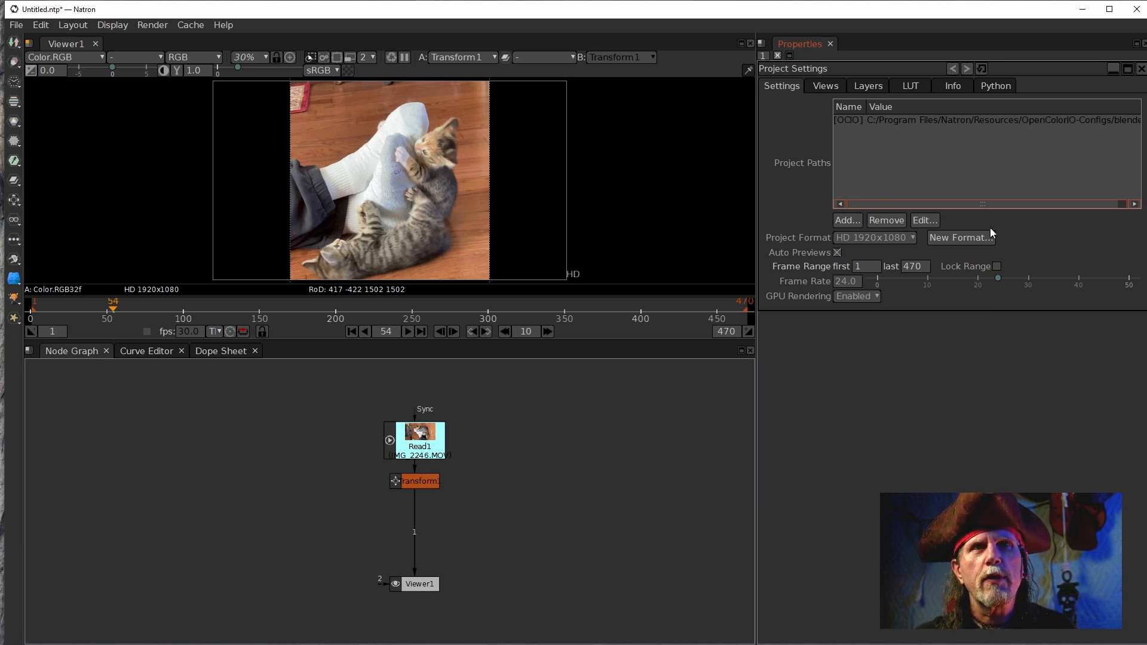
left_click(909, 237)
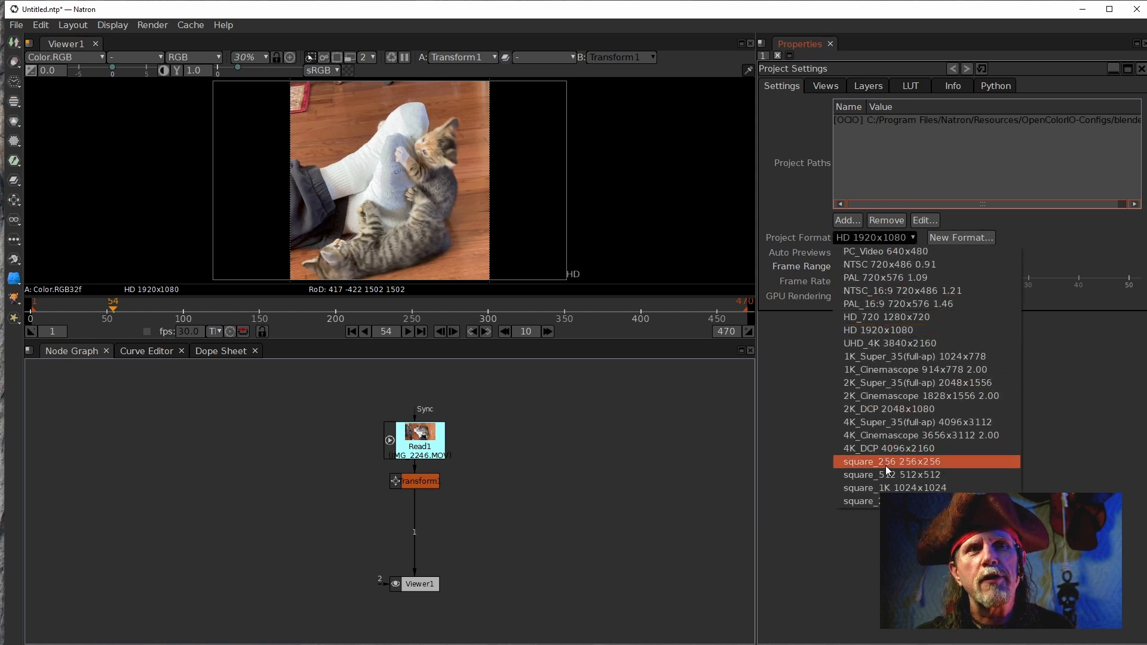
left_click(818, 498)
left_click(971, 236)
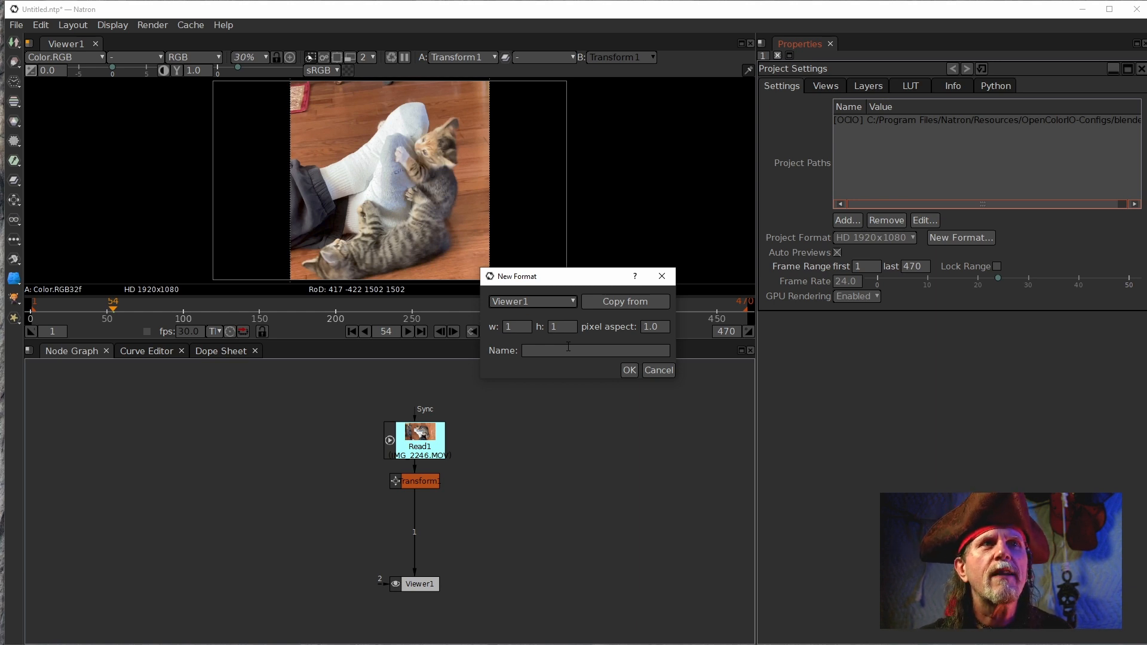
left_click(516, 327)
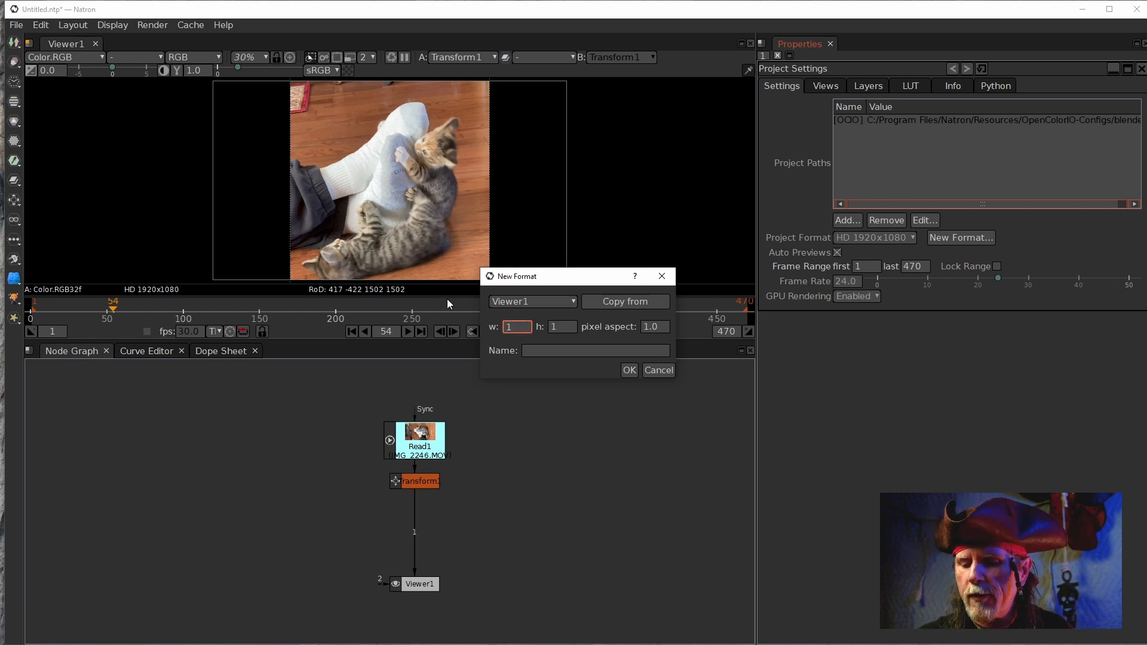
type("108")
key("BackSpace")
key("BackSpace")
key("BackSpace")
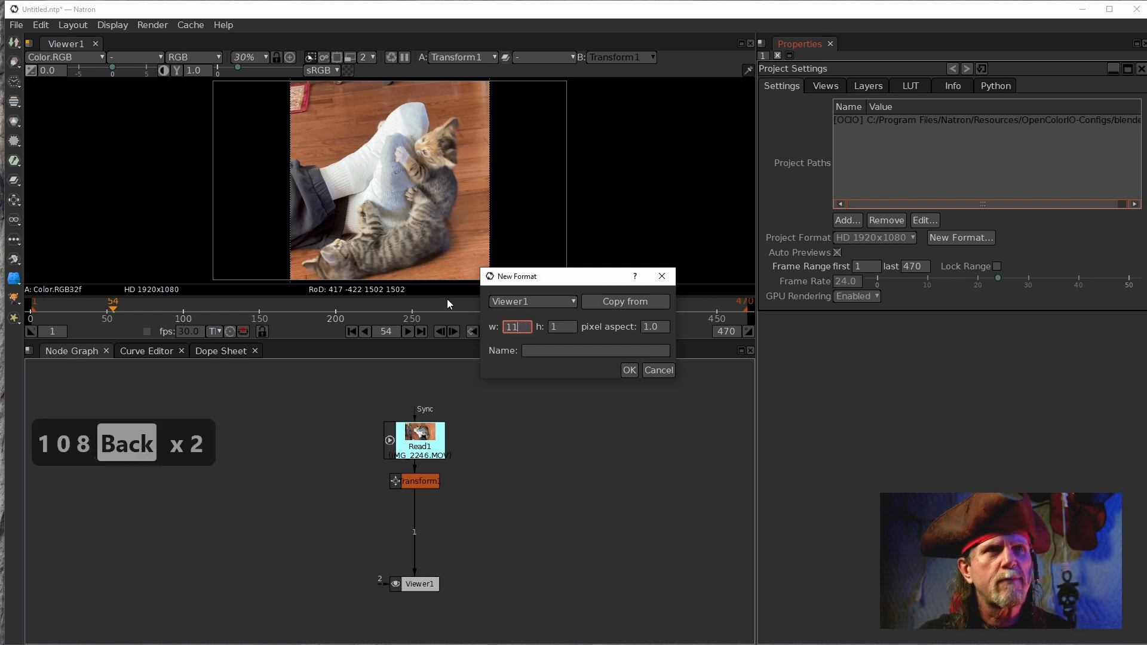
type("080")
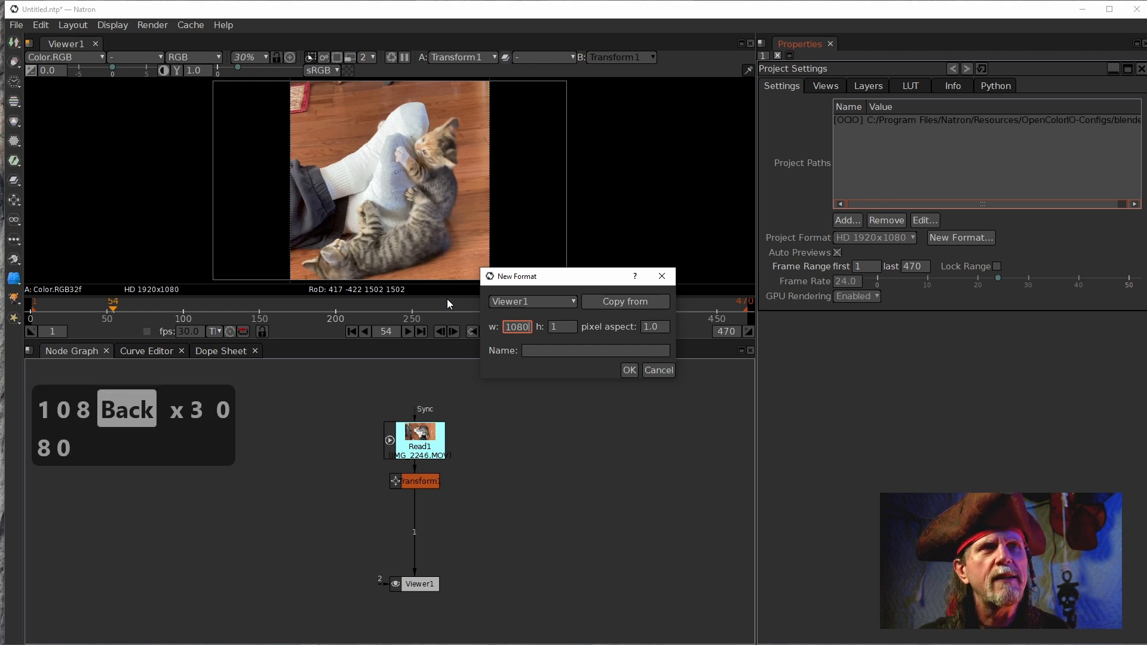
left_click(573, 327)
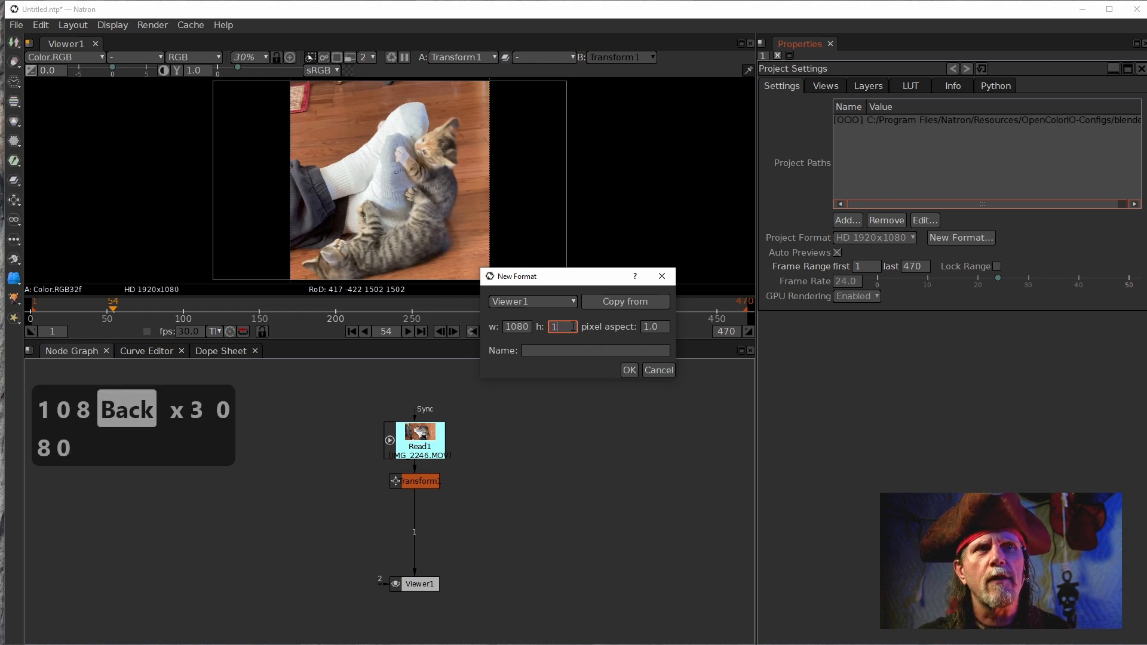
type("920")
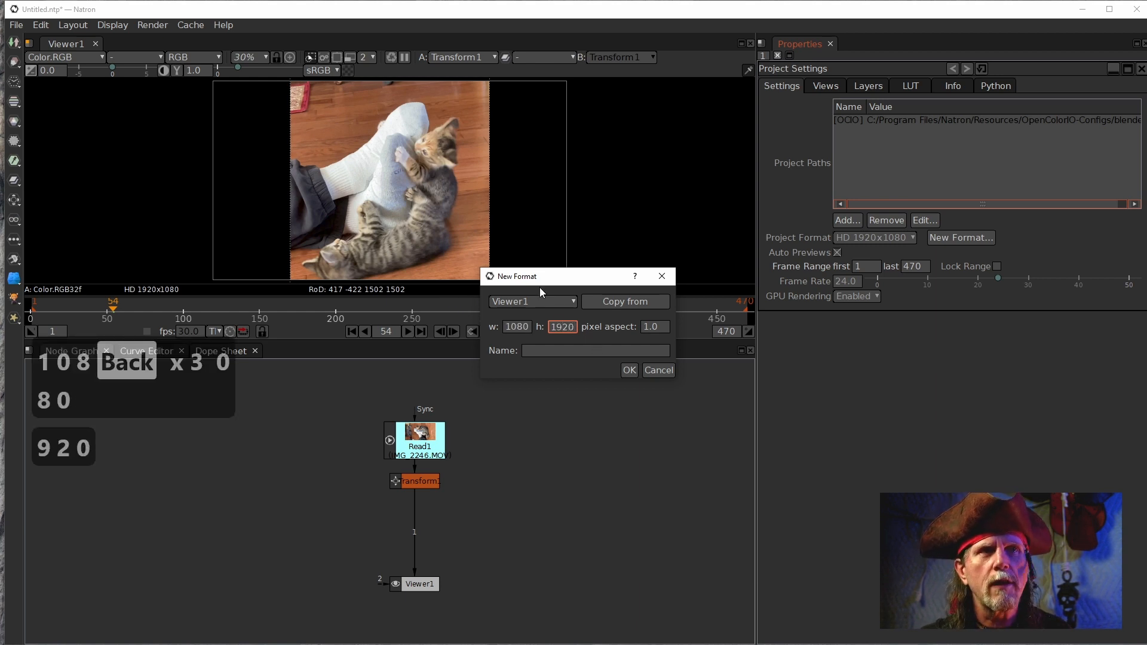
Name the new format "Vertical HD 1080x1920" and create it.
left_click(612, 349)
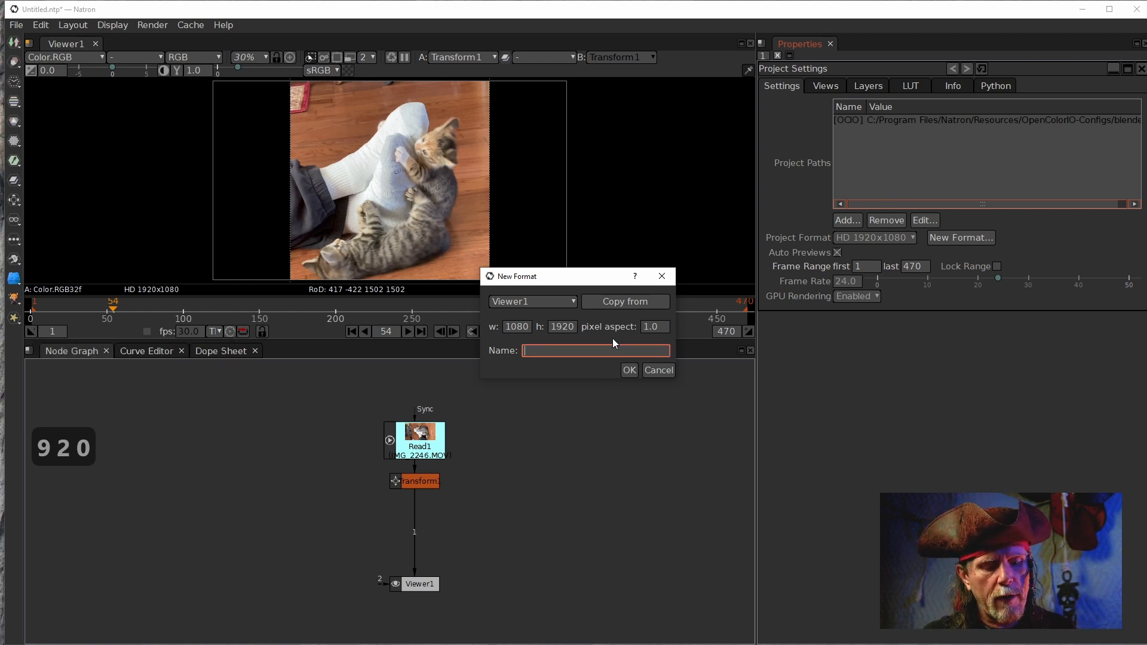
type("Vertic")
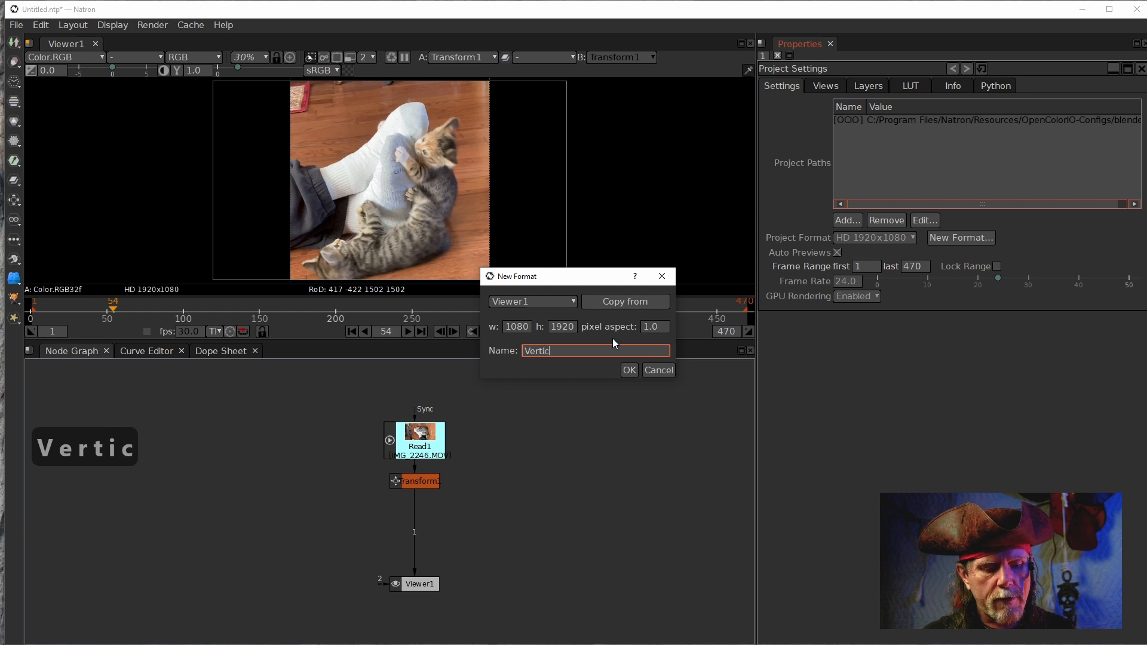
type("al HD")
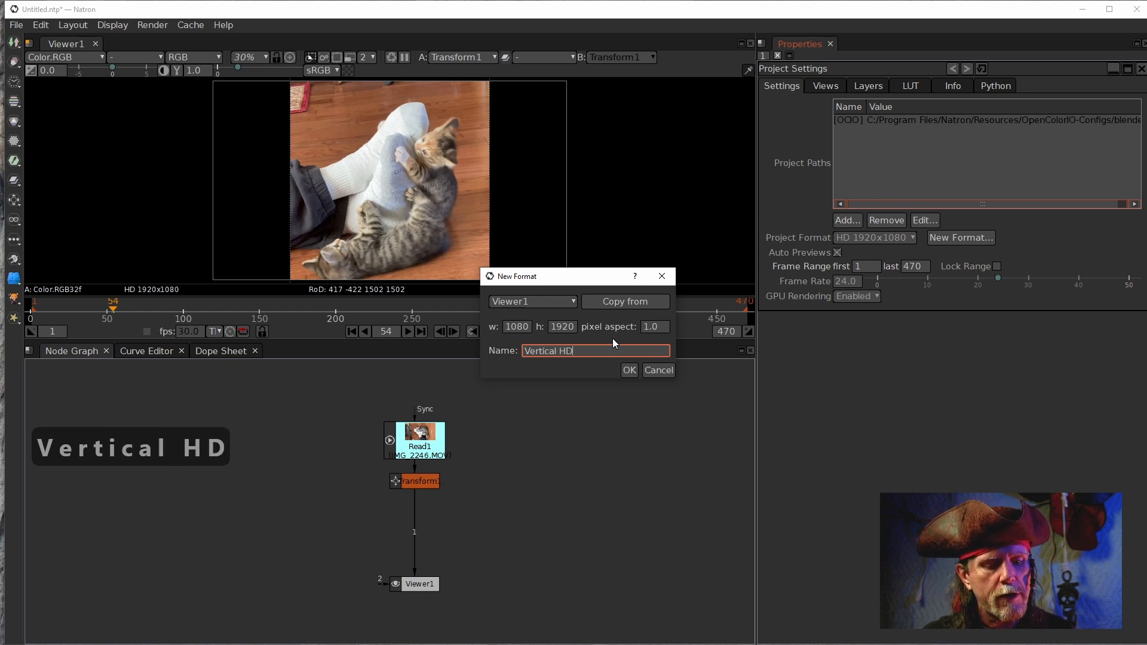
type(" 10")
key("BackSpace")
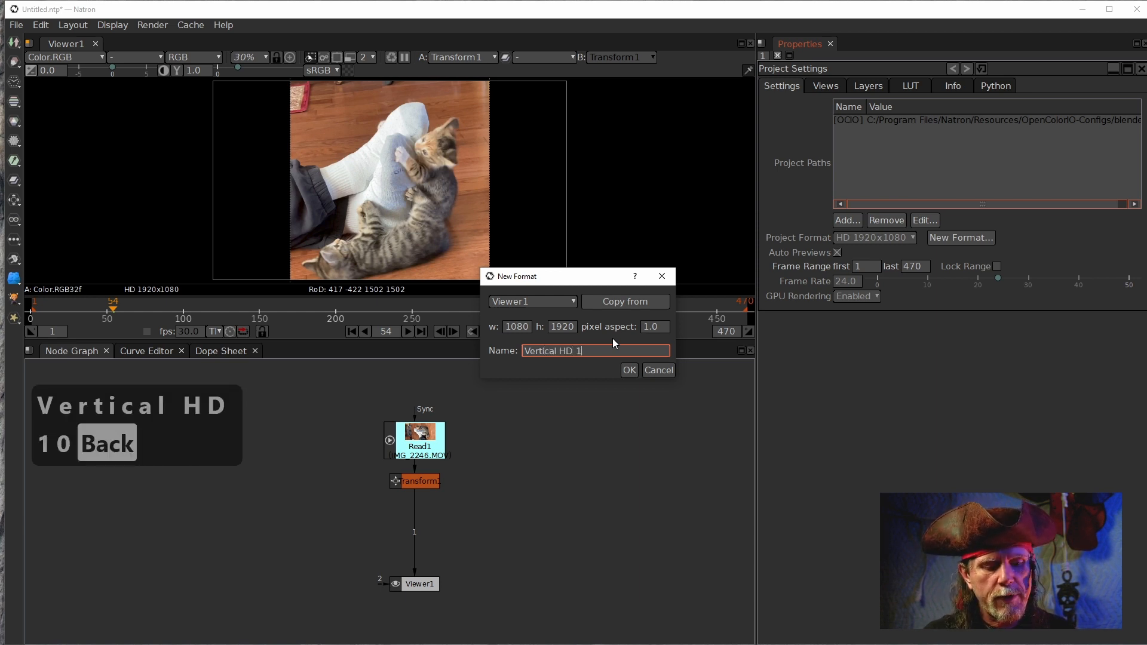
type("0")
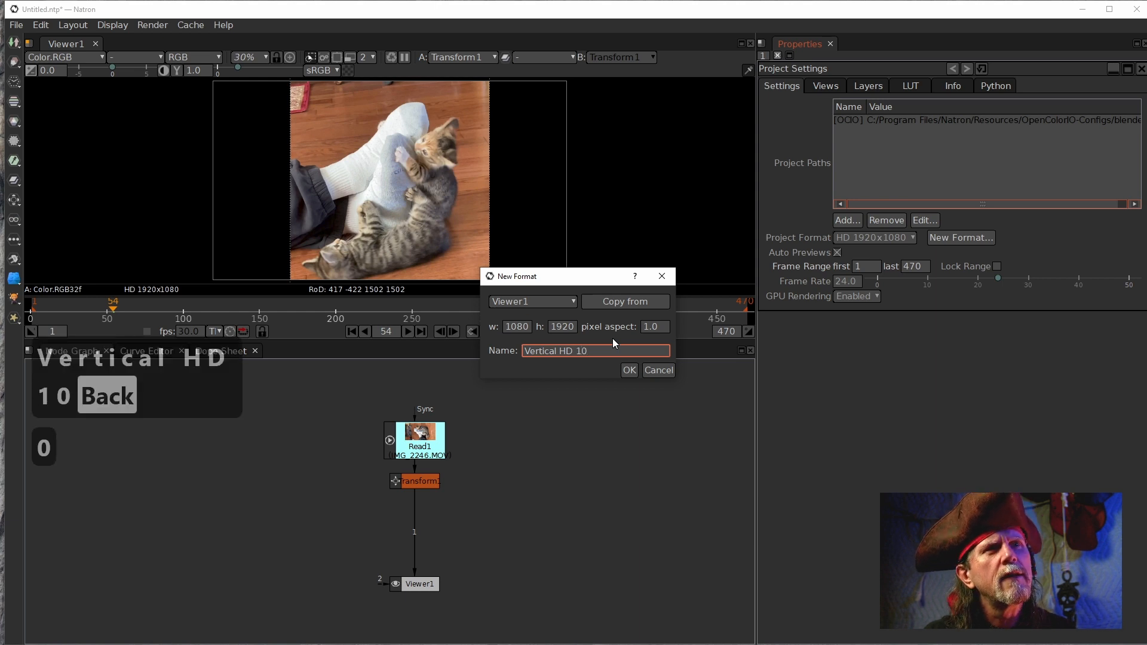
type("80x")
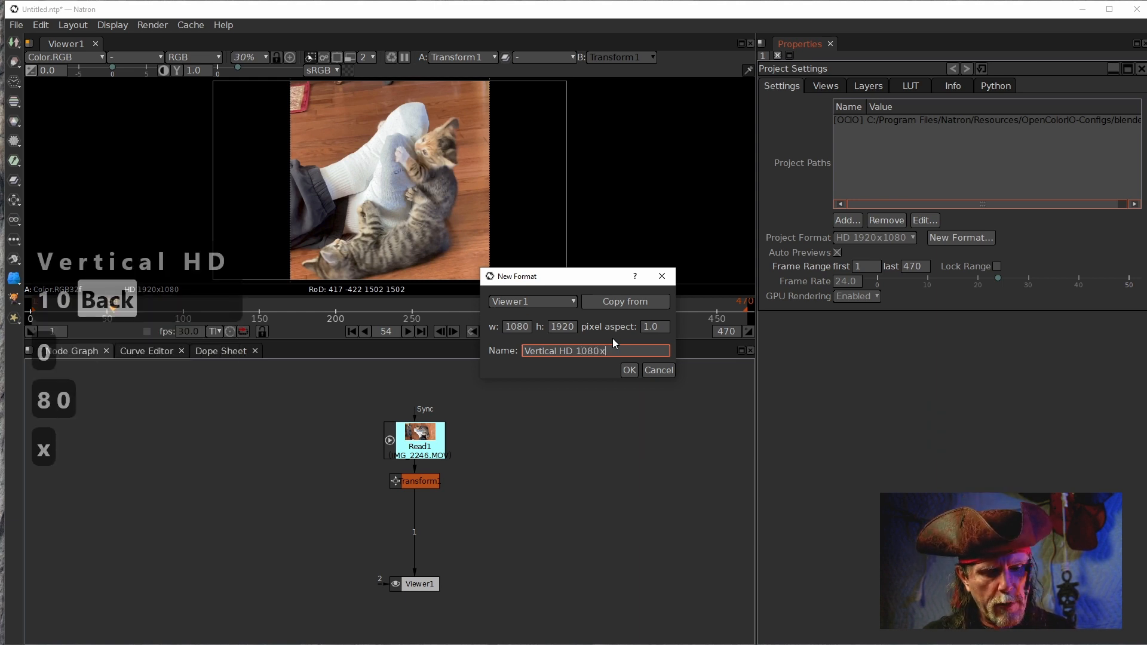
type("1920")
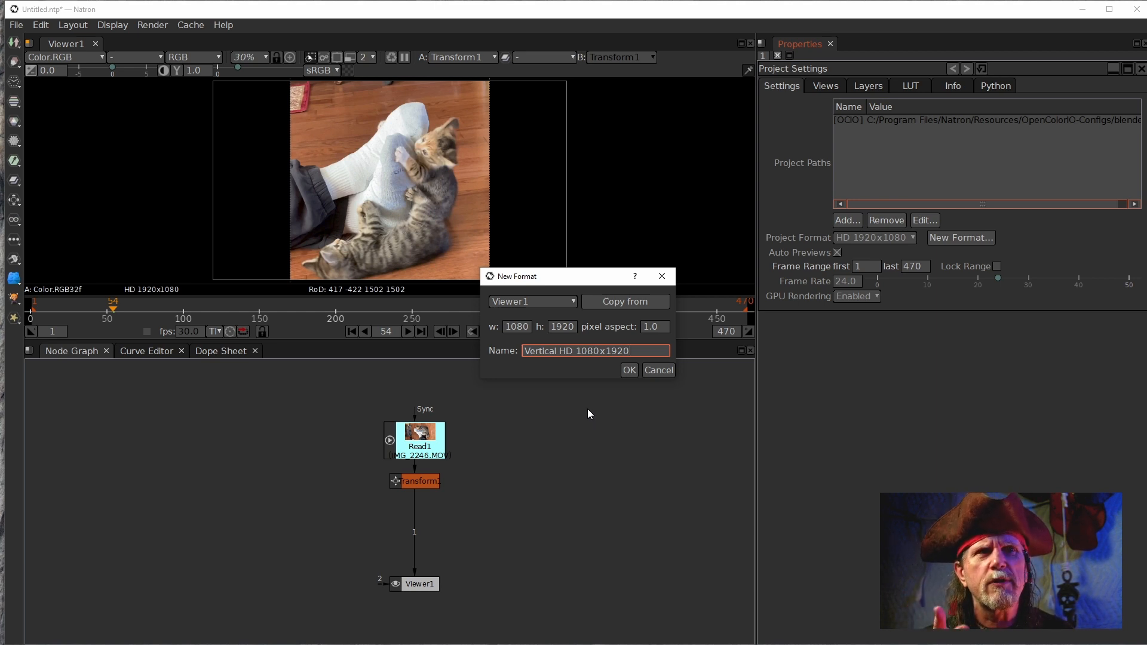
left_click(633, 371)
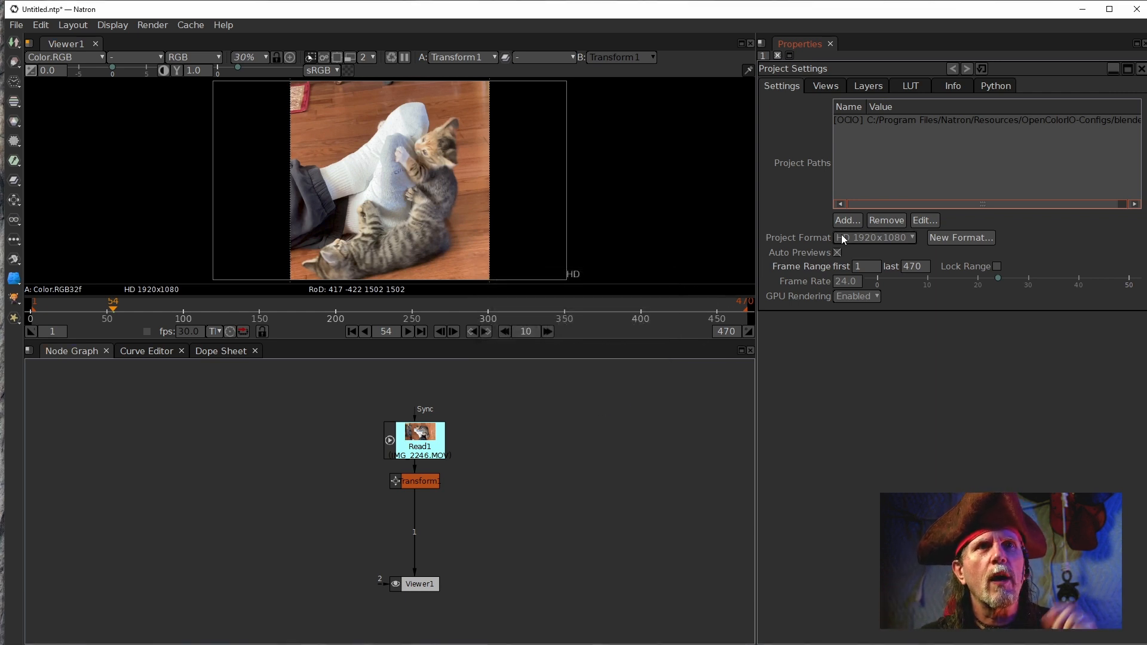
Set the project format to the custom Vertical HD 1080x1920 format.
left_click(883, 237)
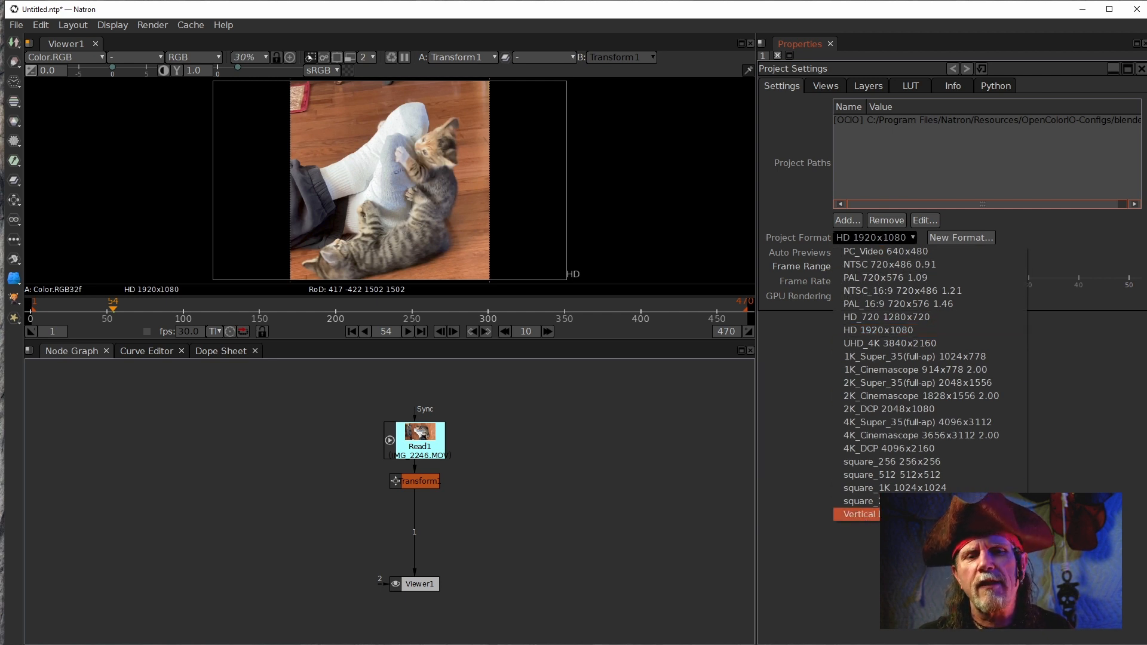
left_click(929, 514)
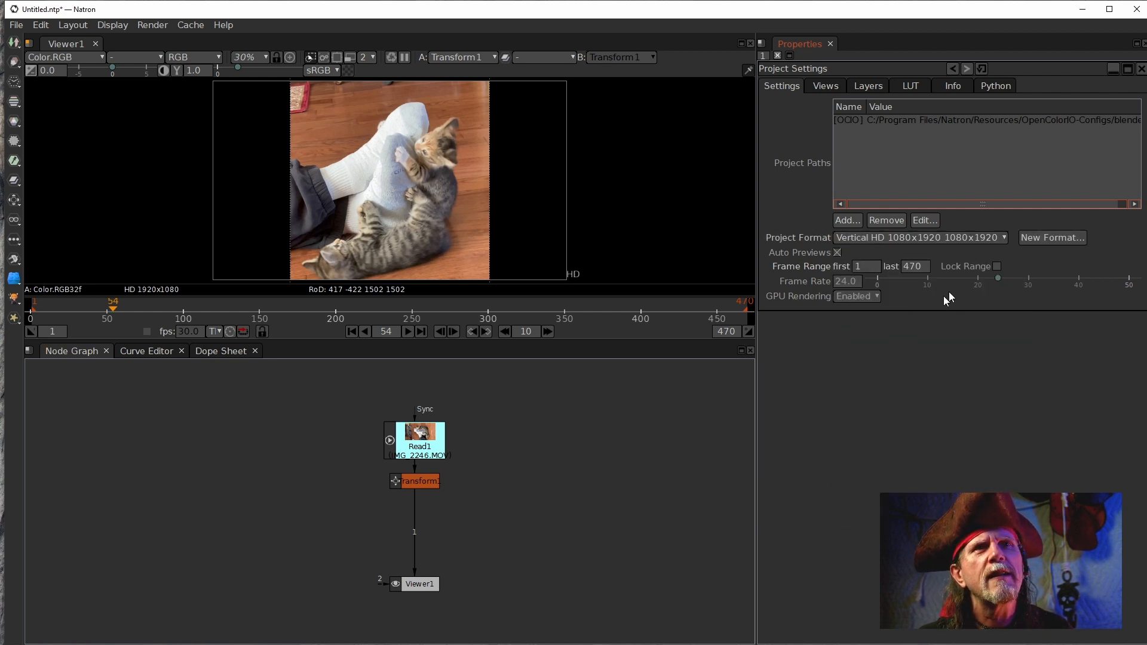
left_click(909, 235)
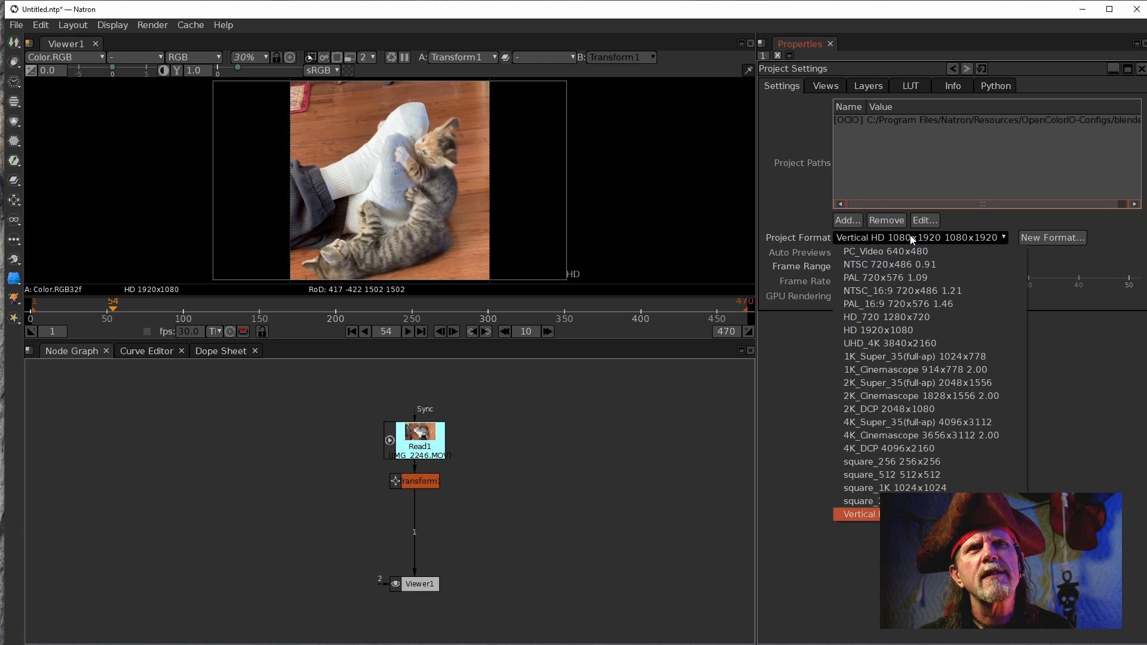
left_click(801, 299)
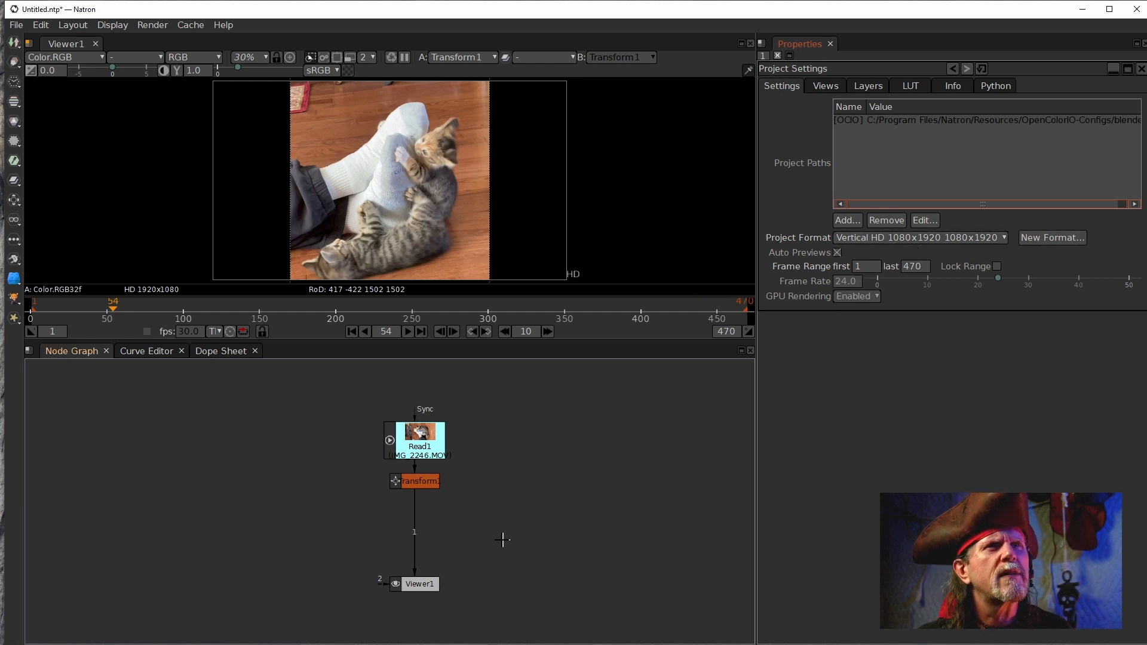
Pull the Transform node out of the connection so the Read node feeds the viewer directly.
left_click_drag(422, 484, 420, 445)
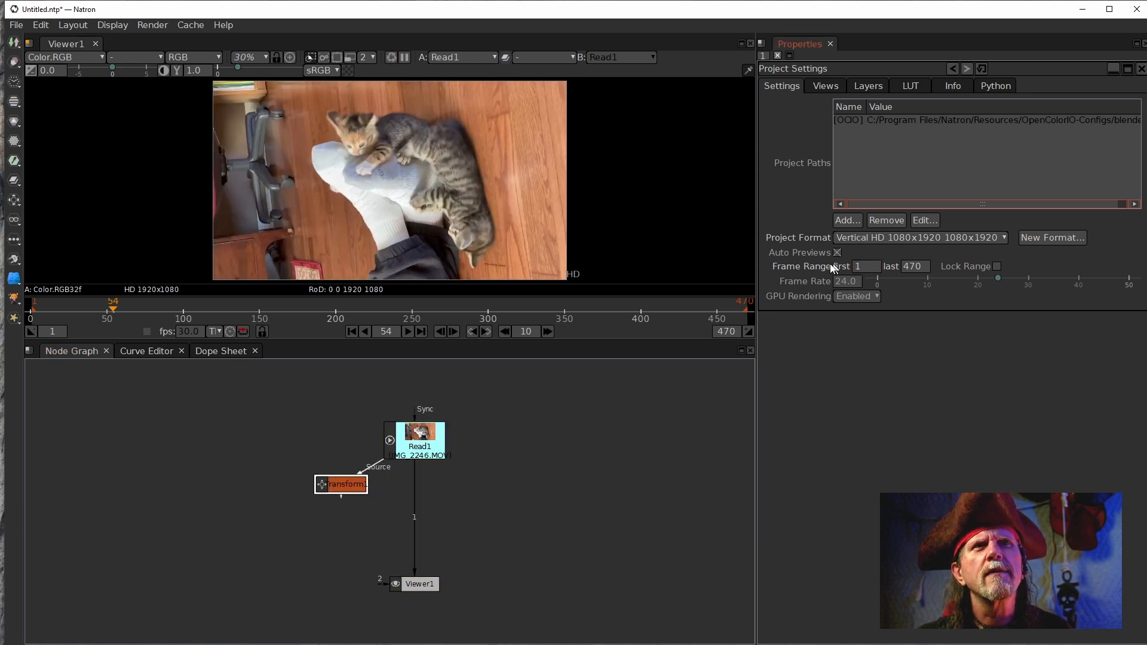
left_click(836, 253)
left_click(837, 253)
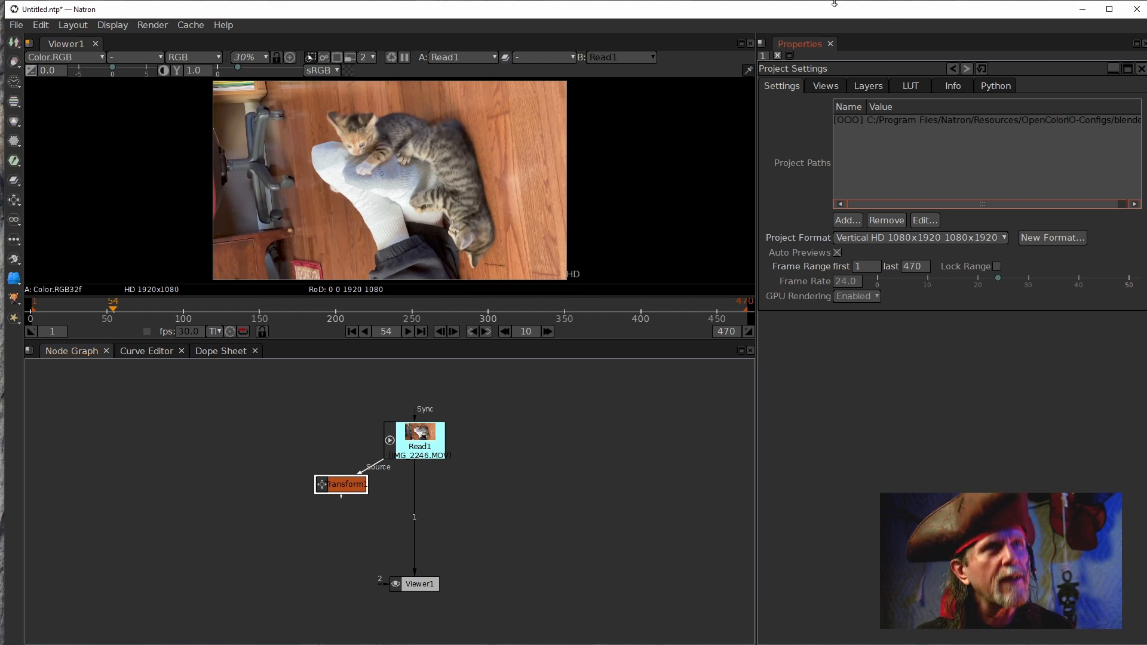
Resize the application window to the OBS Capture preset.
key("ctrl+super+z")
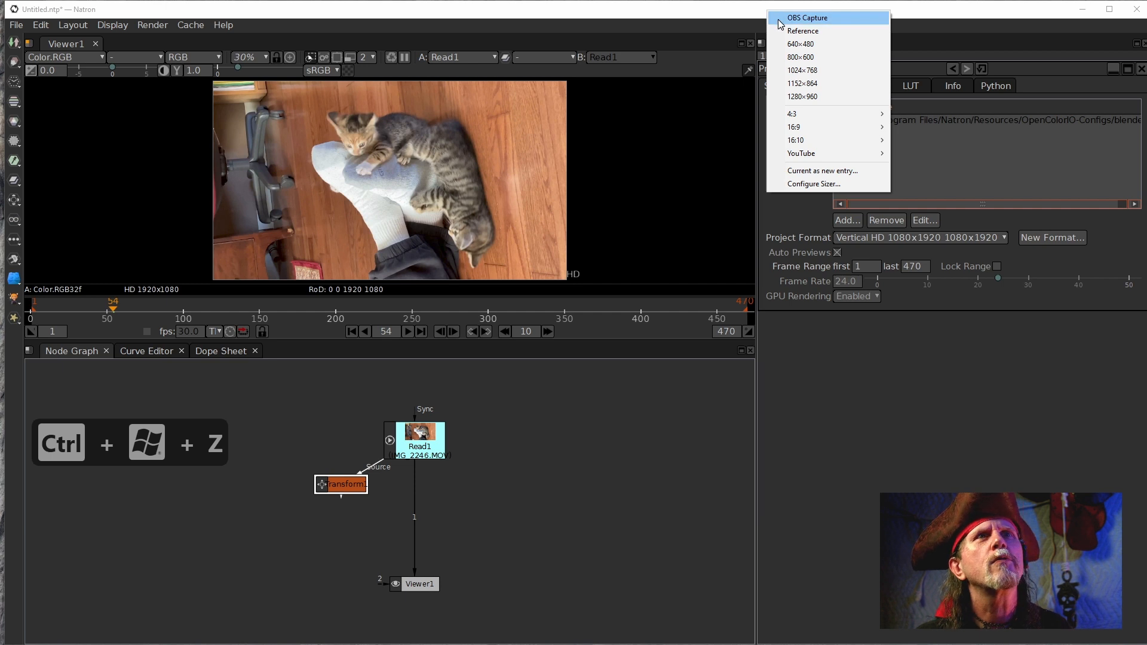
left_click(782, 17)
left_click(620, 482)
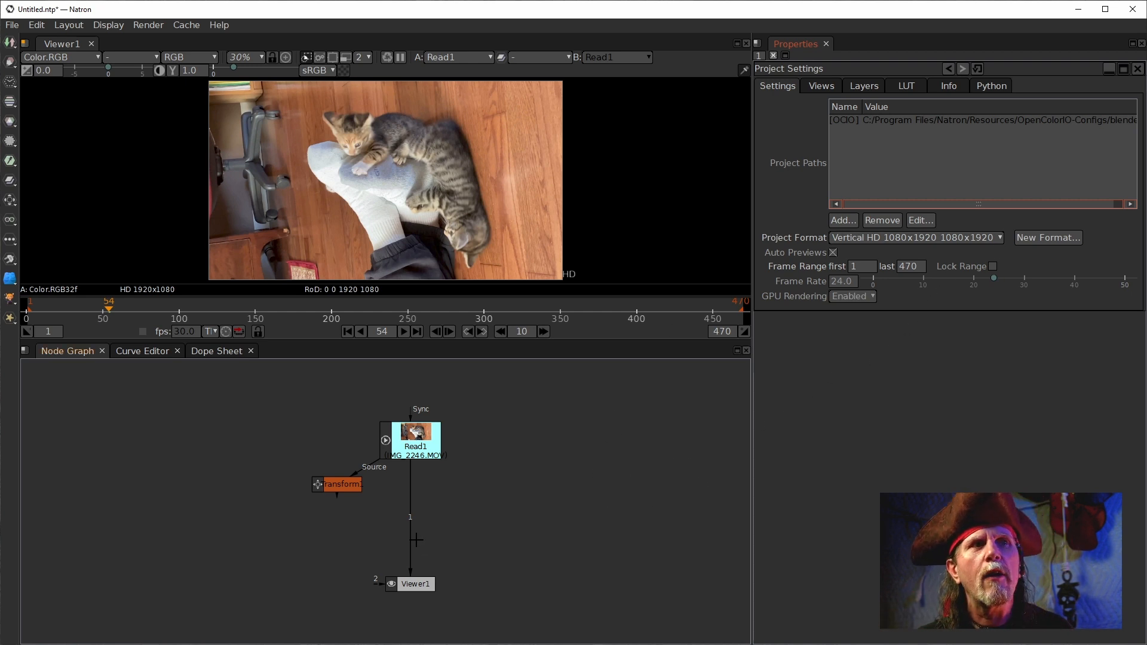
Reinsert the Transform node between the Read and Viewer nodes, and add a Reformat node after it.
left_click_drag(403, 528, 405, 496)
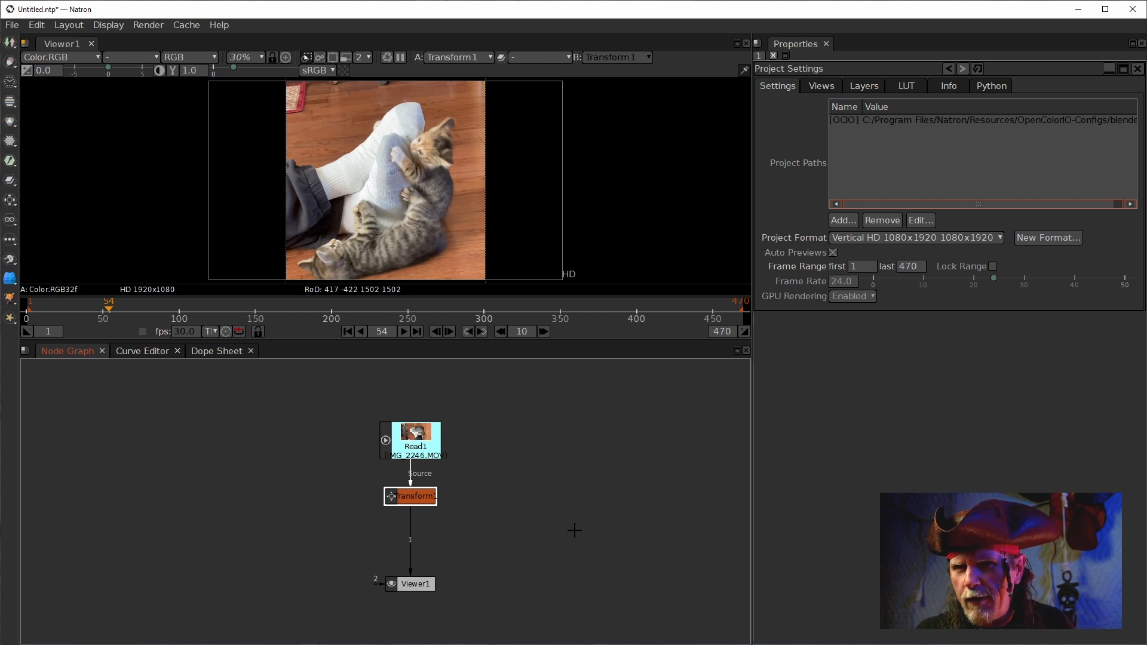
key("Tab")
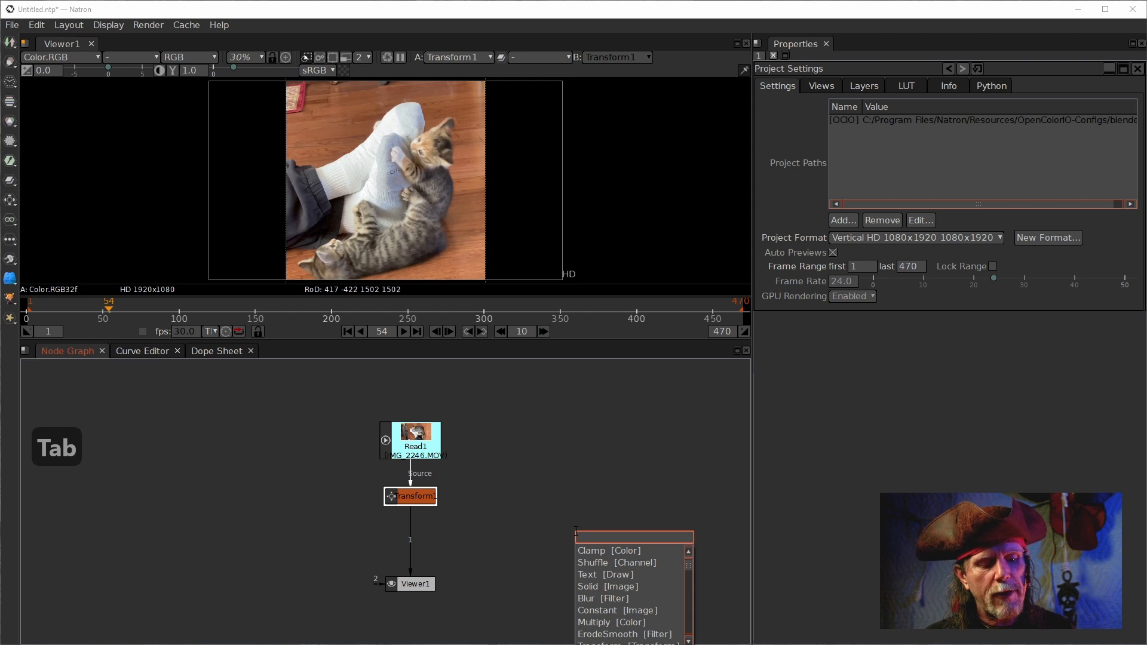
type("reformat")
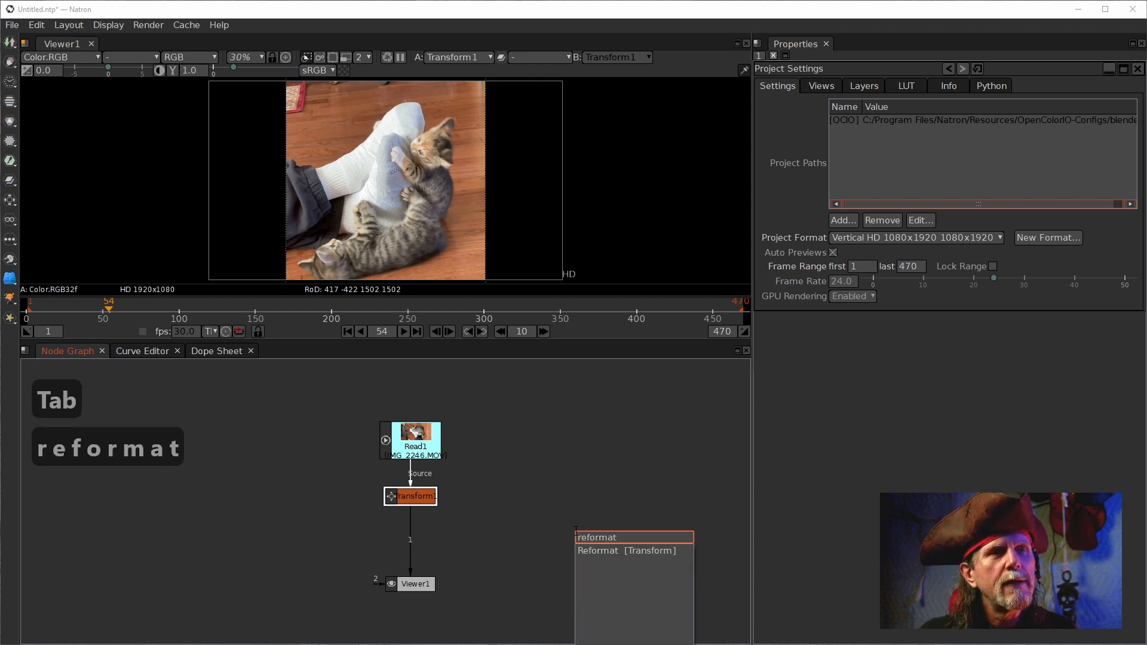
key("Down")
key("Return")
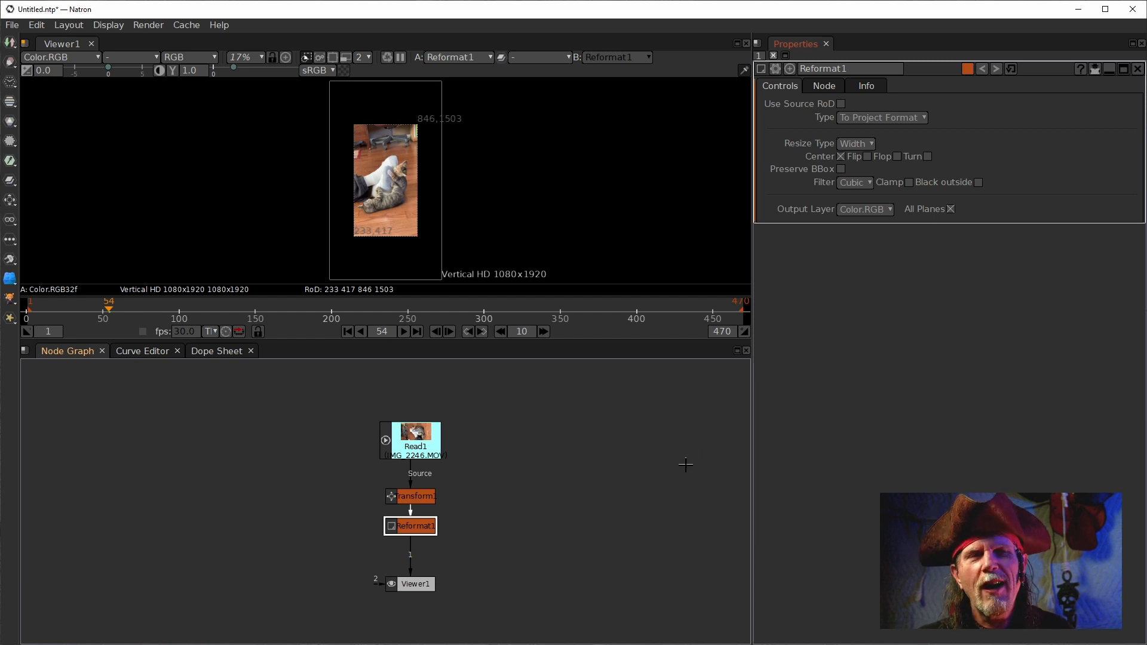
Switch the project format to HD 1920x1080 and back to Vertical HD 1080x1920 to compare the reformatted clip.
key("s")
left_click(888, 238)
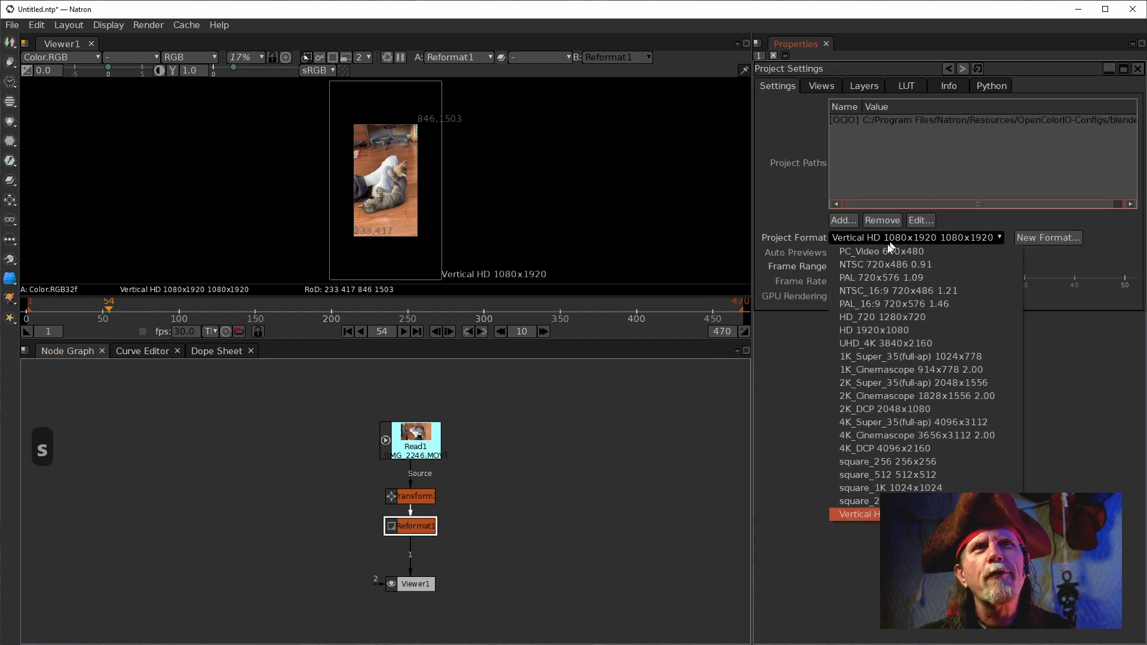
left_click(861, 330)
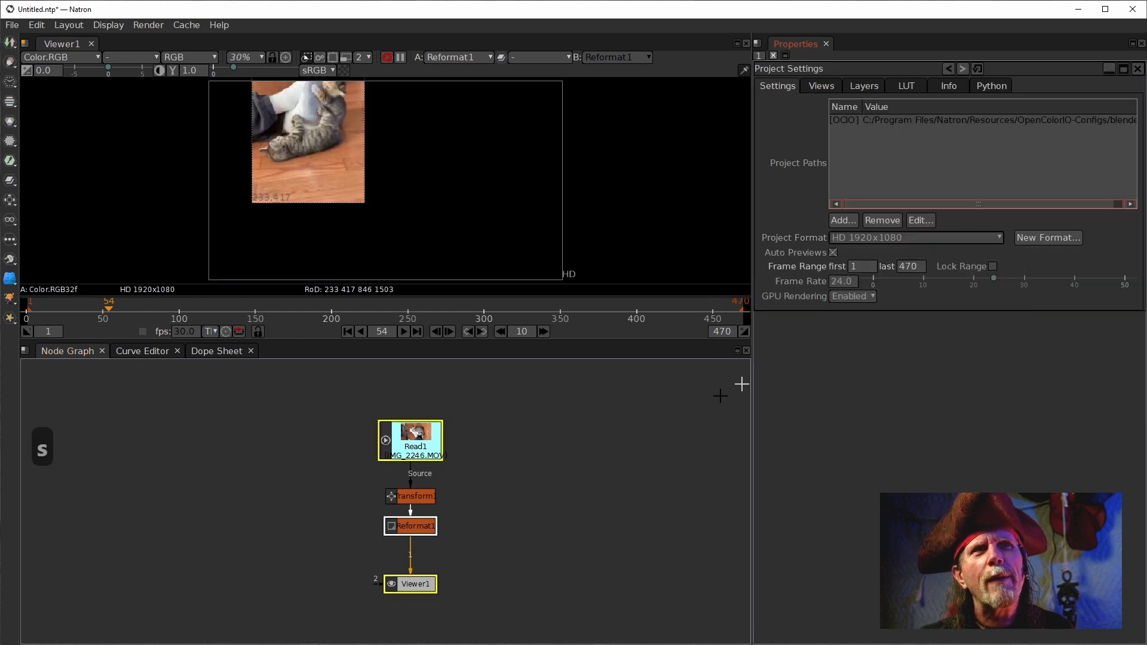
left_click(668, 443)
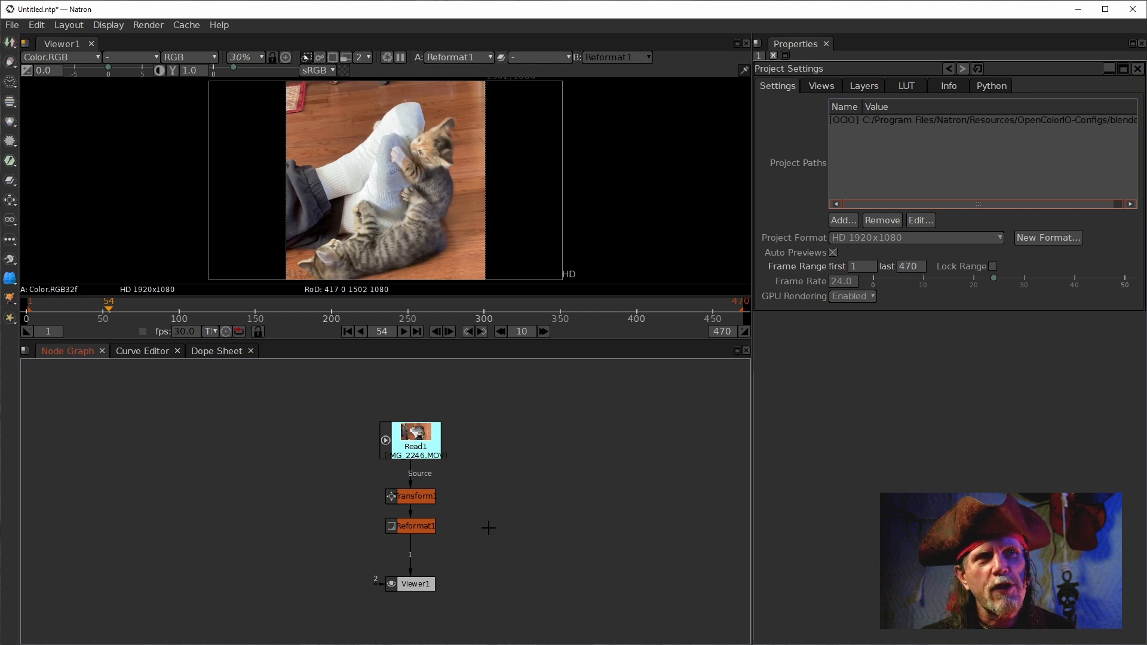
left_click(870, 241)
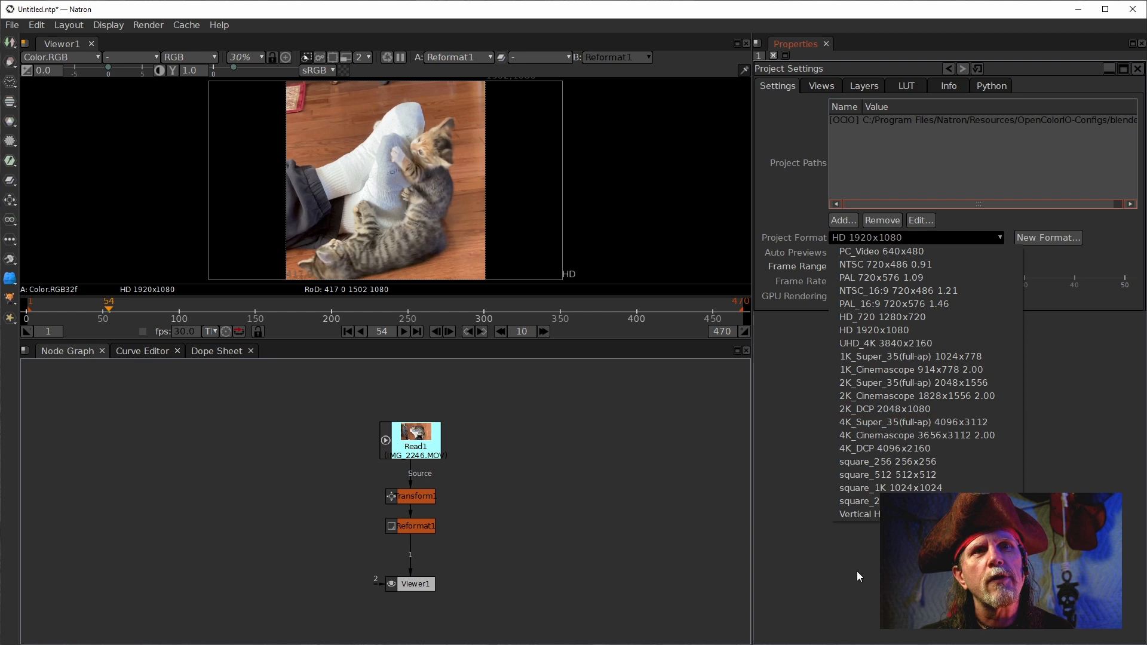
left_click(870, 515)
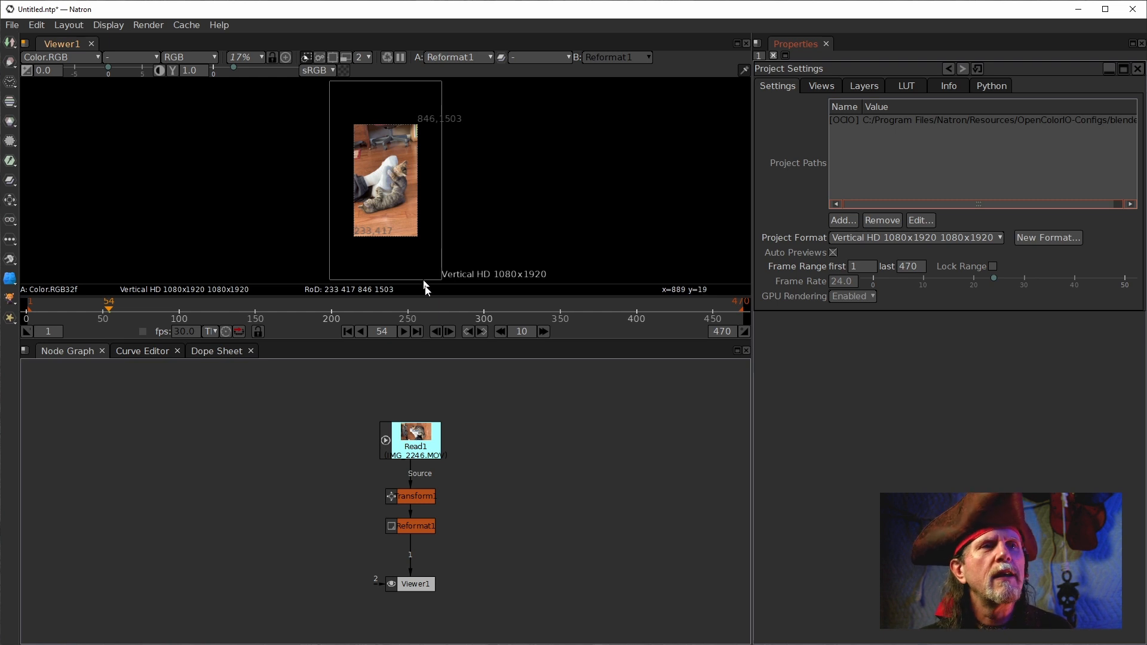
Set the Reformat node's resize type to Fit and enable Use Source RoD.
double_click(418, 525)
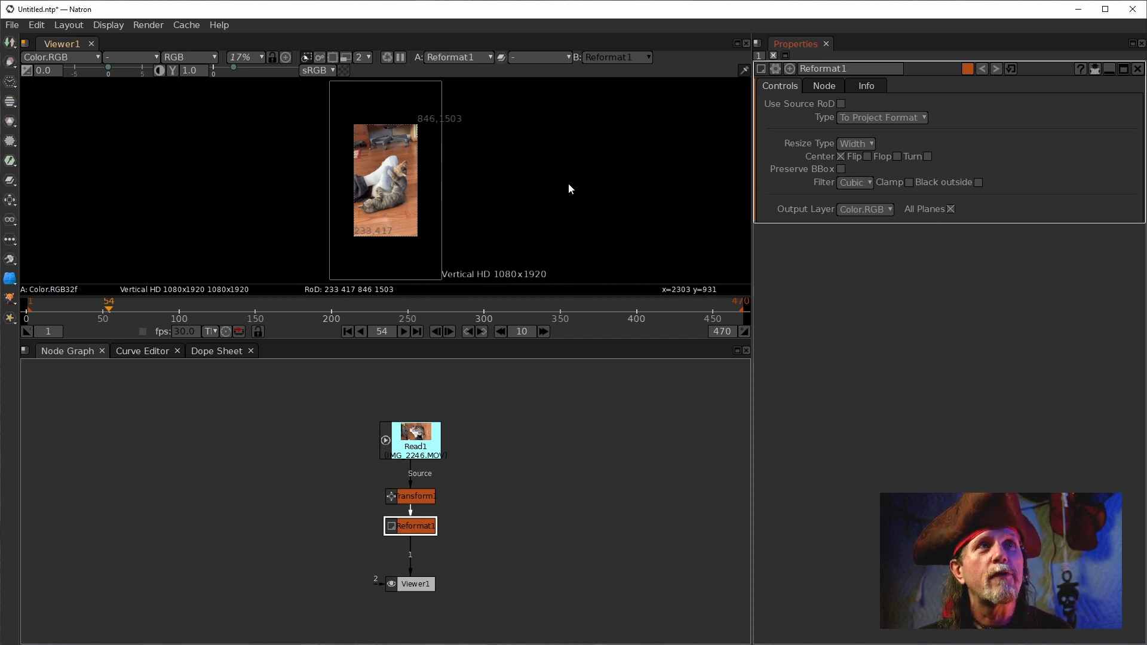
left_click(865, 145)
left_click(869, 199)
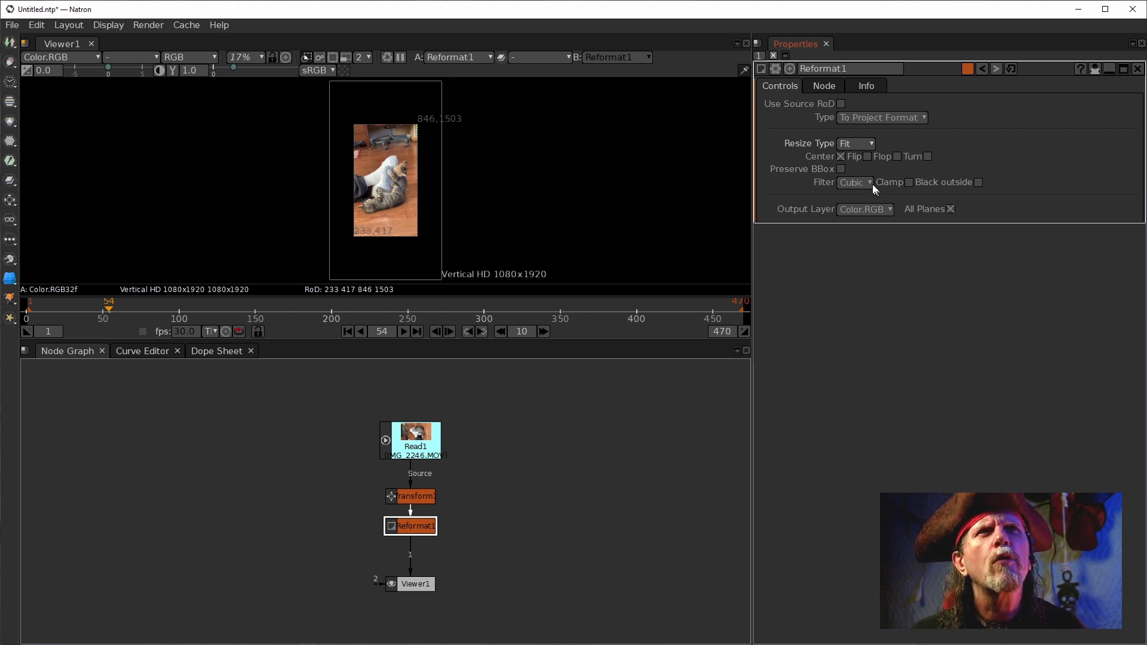
left_click(840, 170)
left_click(841, 170)
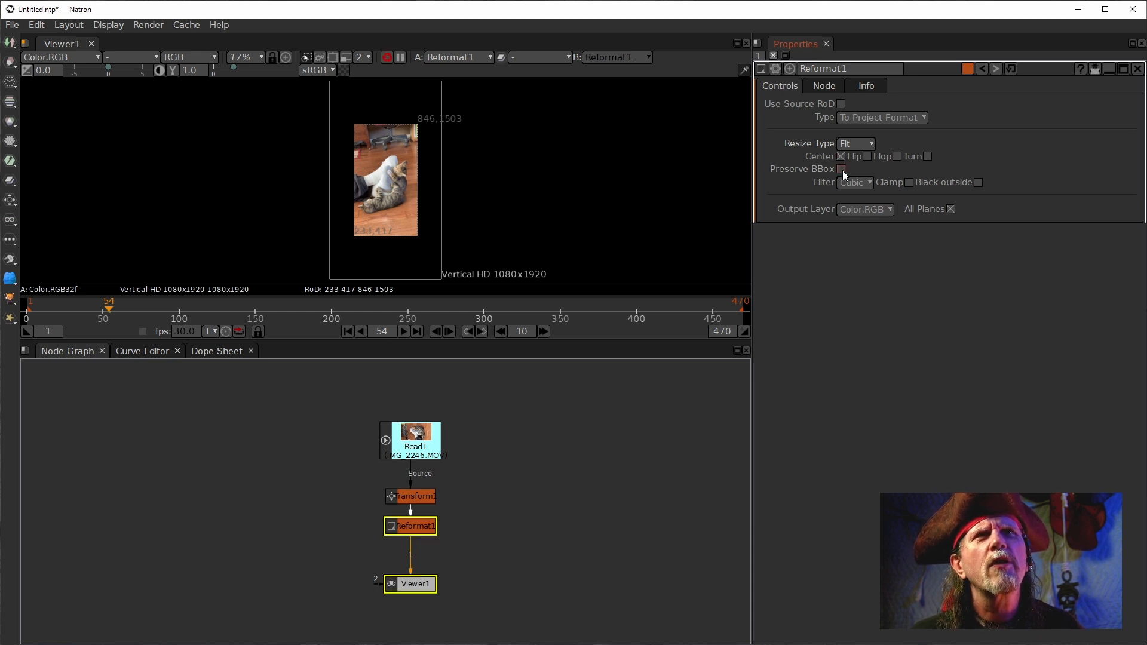
left_click(841, 103)
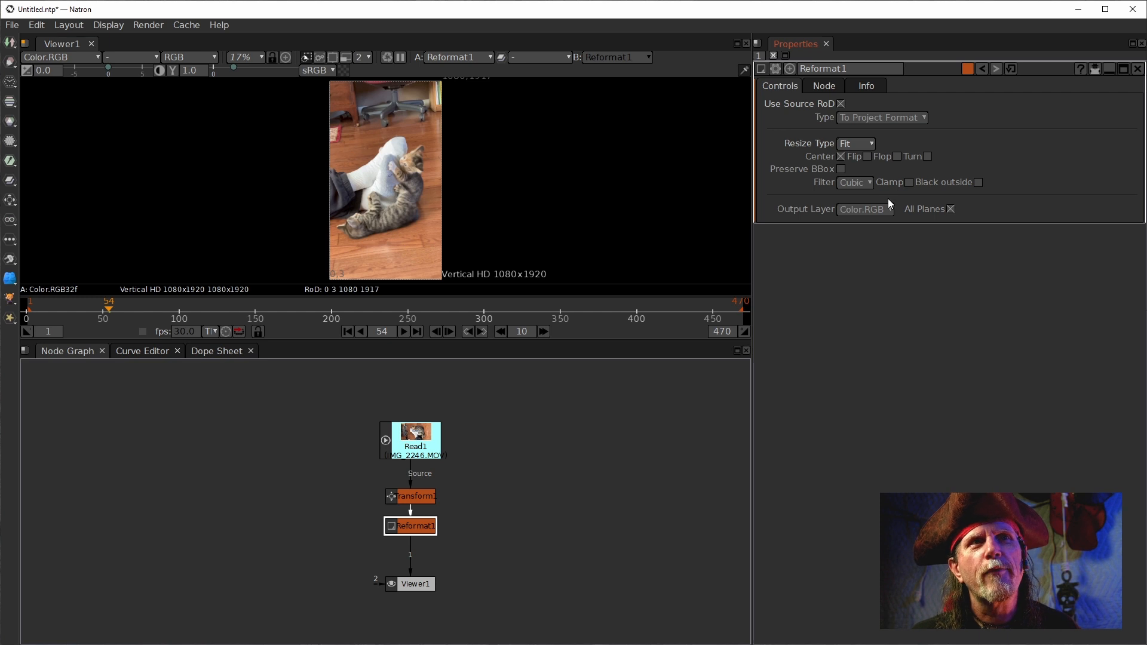
Try the Width resize type on the Reformat node, and set it to Height.
left_click(866, 148)
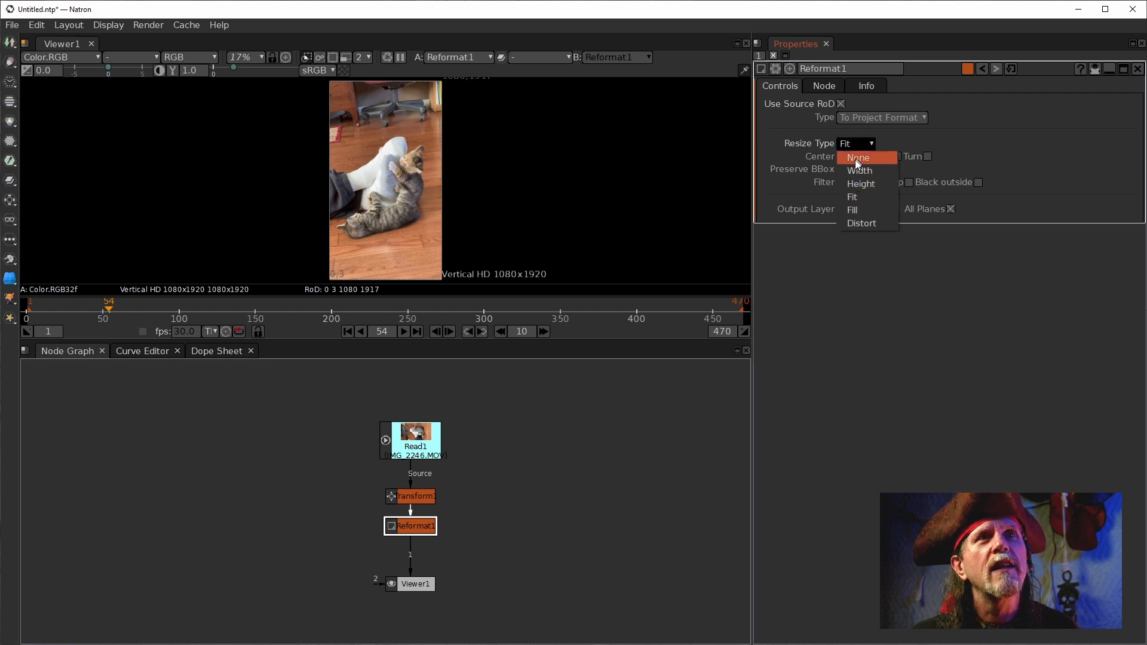
left_click(858, 172)
left_click(856, 144)
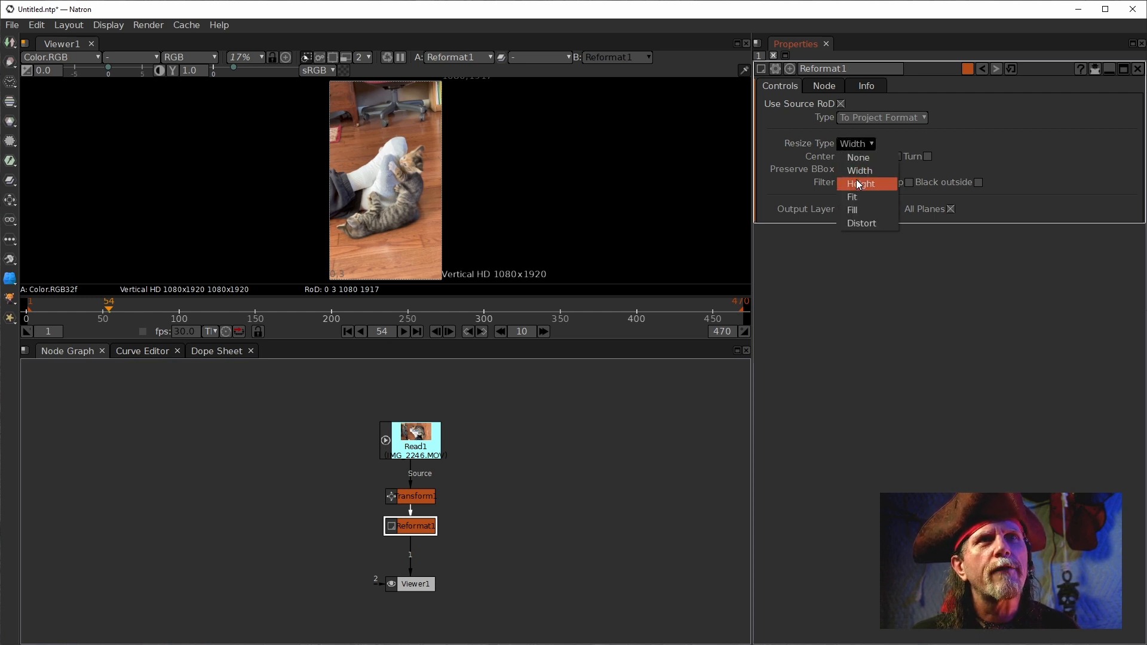
left_click(852, 183)
left_click(855, 146)
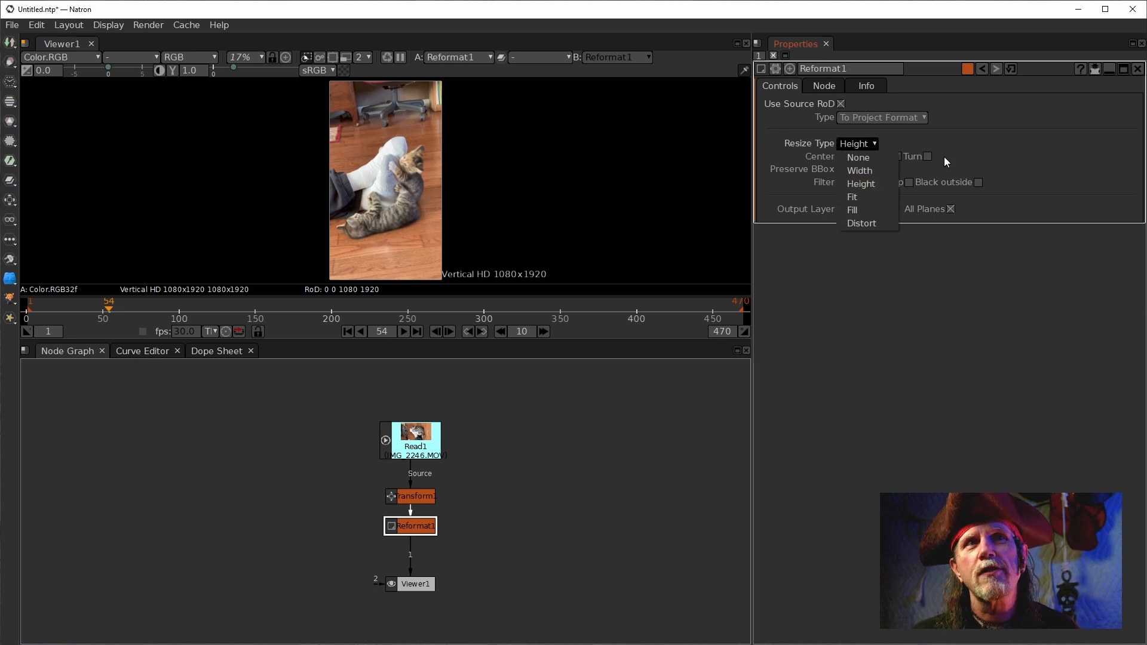
left_click(1012, 148)
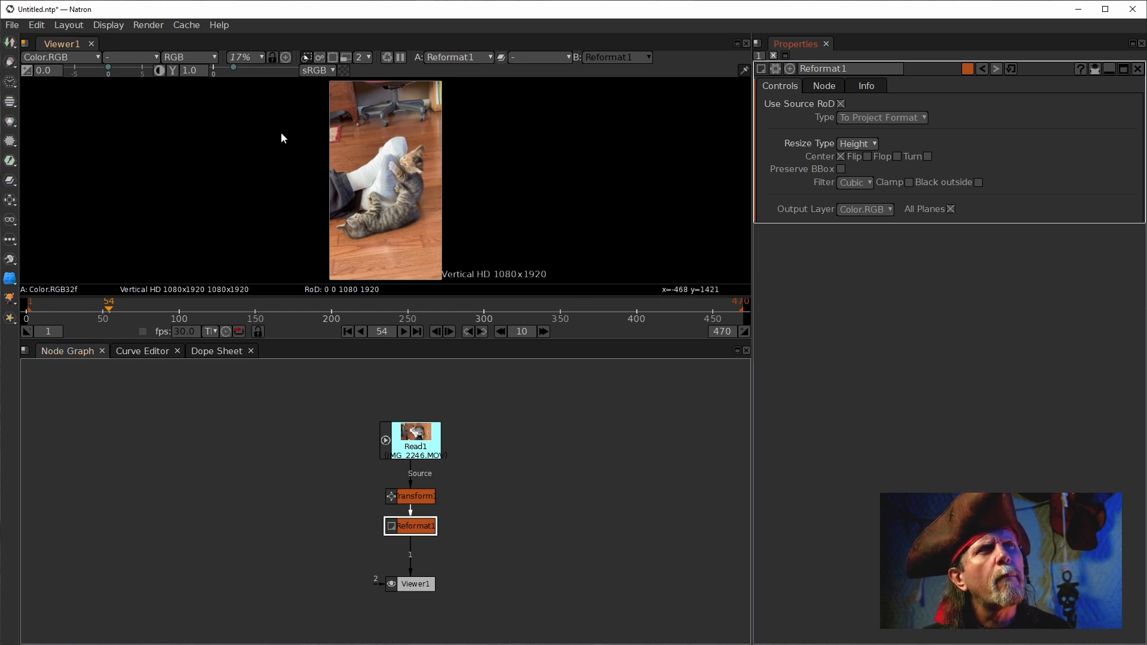
Look through the preferences categories from Threading to Python, and close the preferences while discarding any changes.
left_click(77, 28)
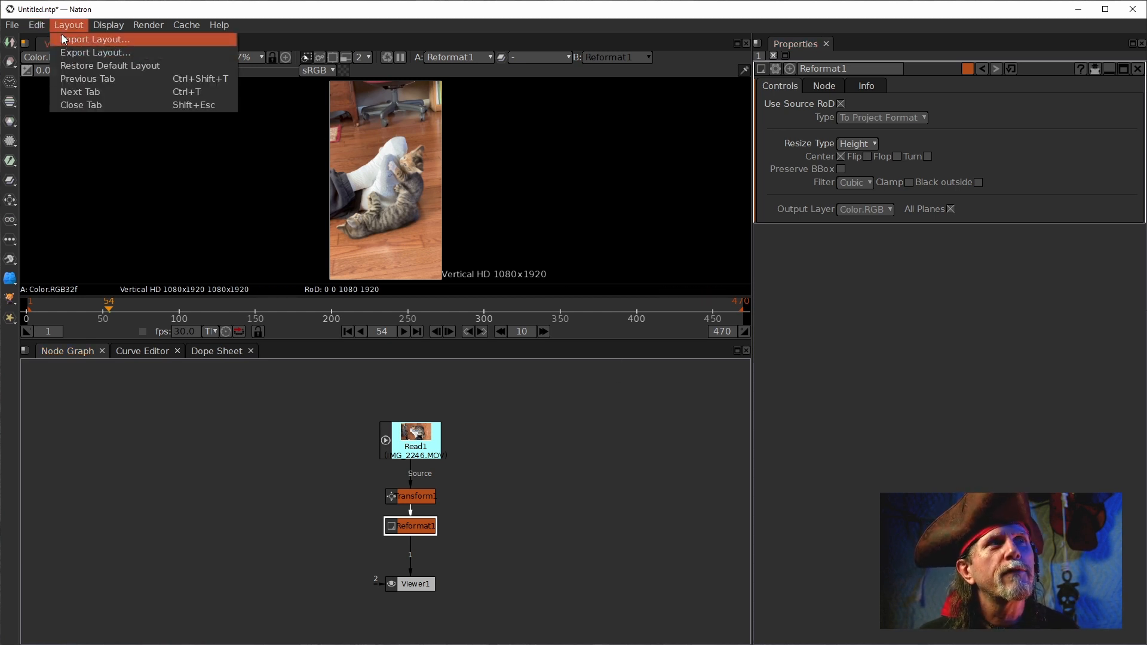
left_click(43, 42)
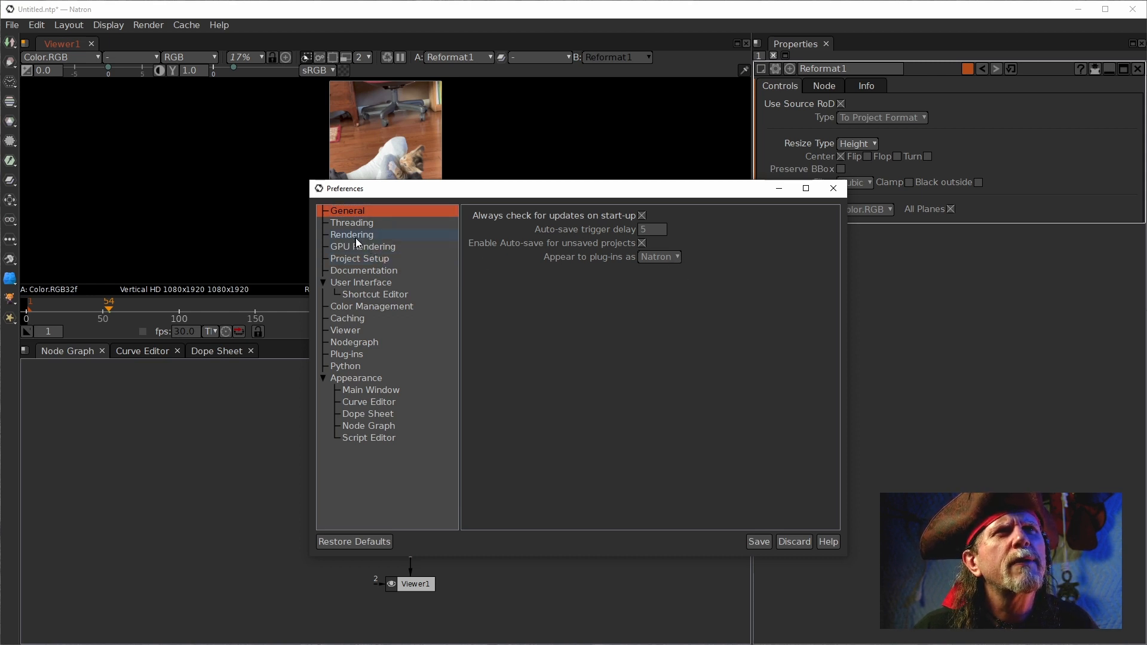
left_click(347, 225)
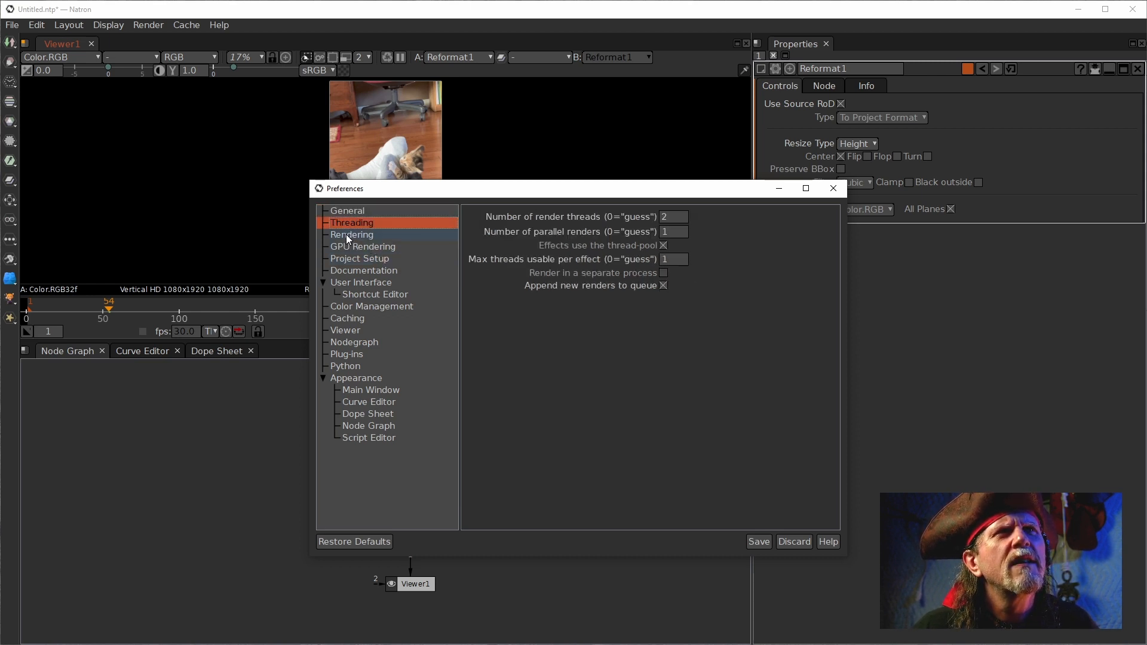
left_click(349, 237)
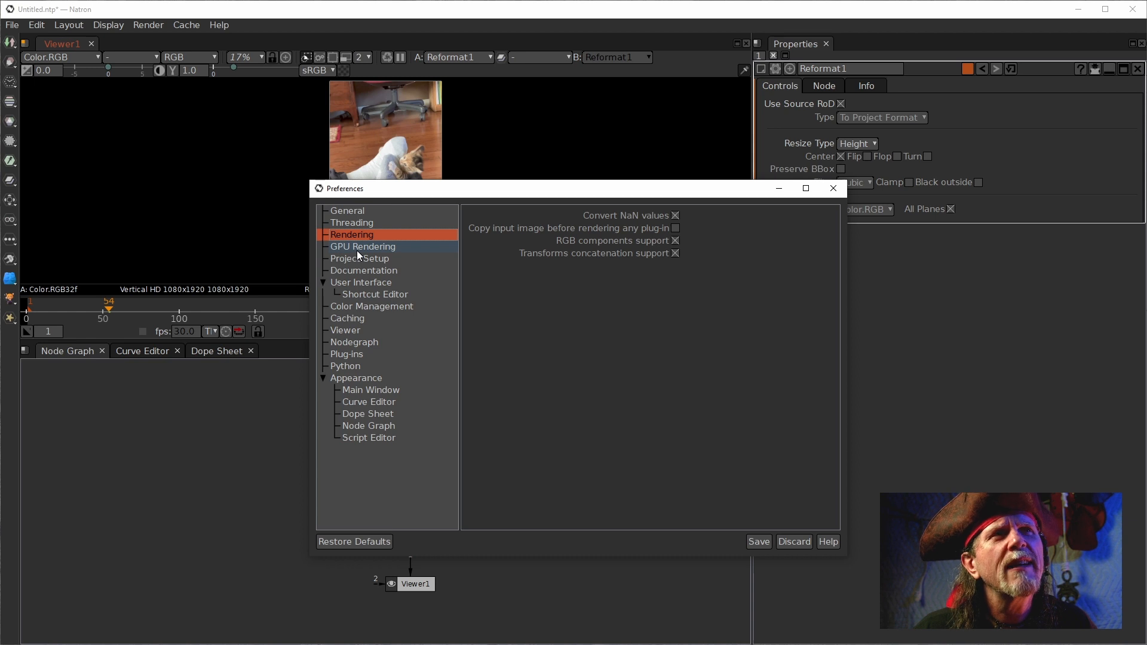
left_click(358, 250)
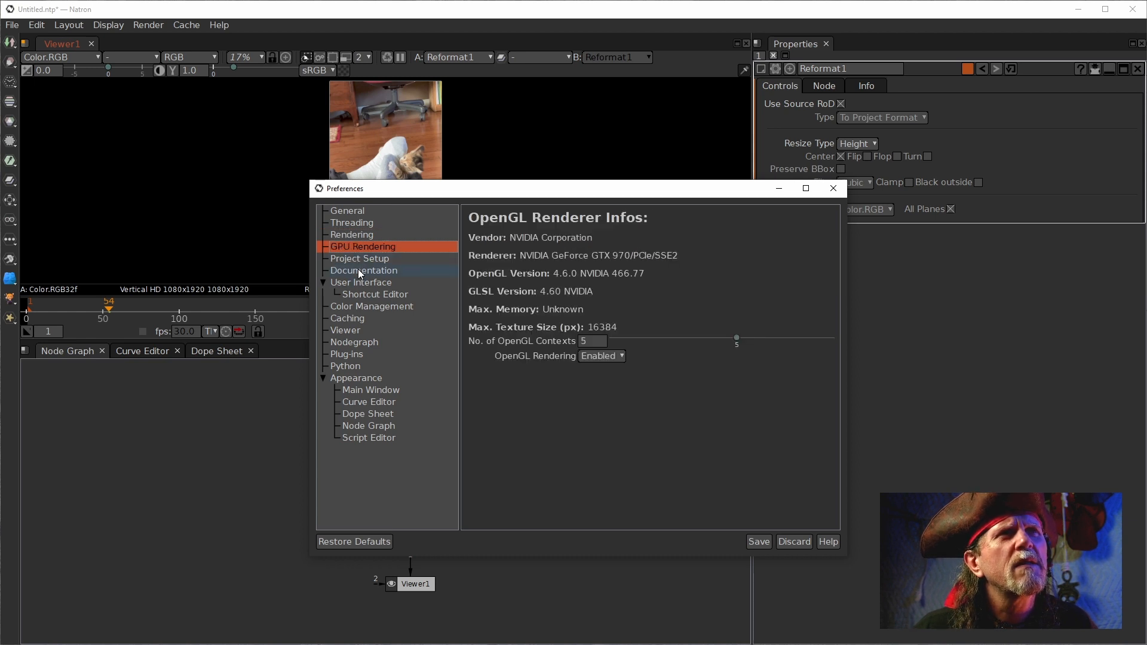
left_click(356, 260)
left_click(372, 271)
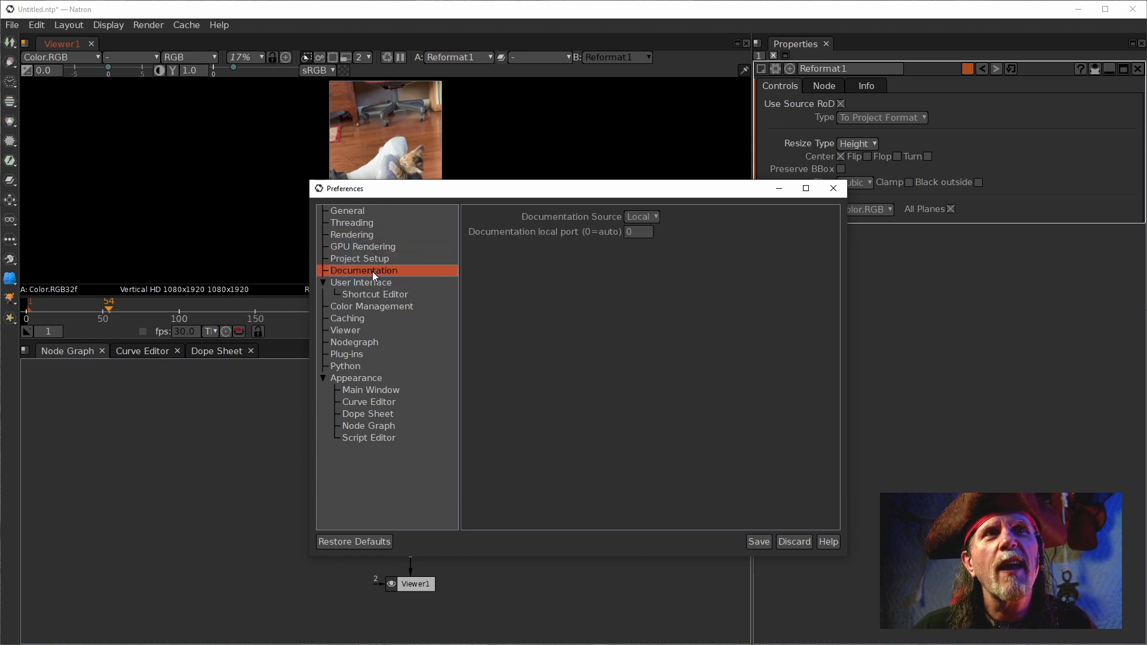
left_click(363, 284)
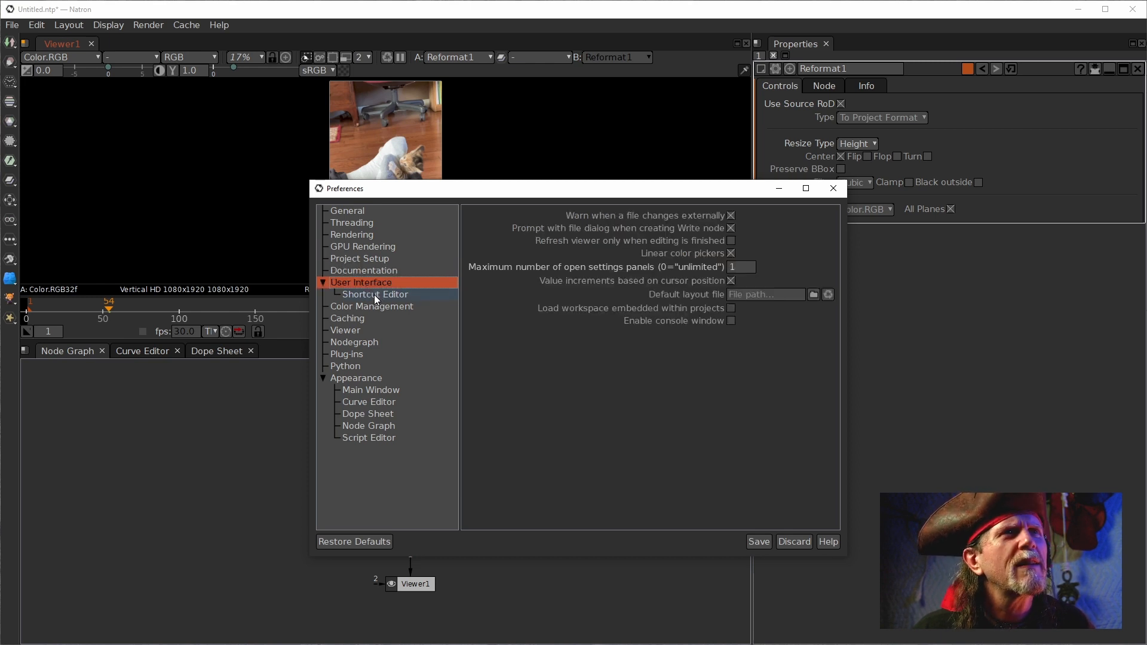
left_click(374, 295)
left_click(376, 308)
left_click(357, 318)
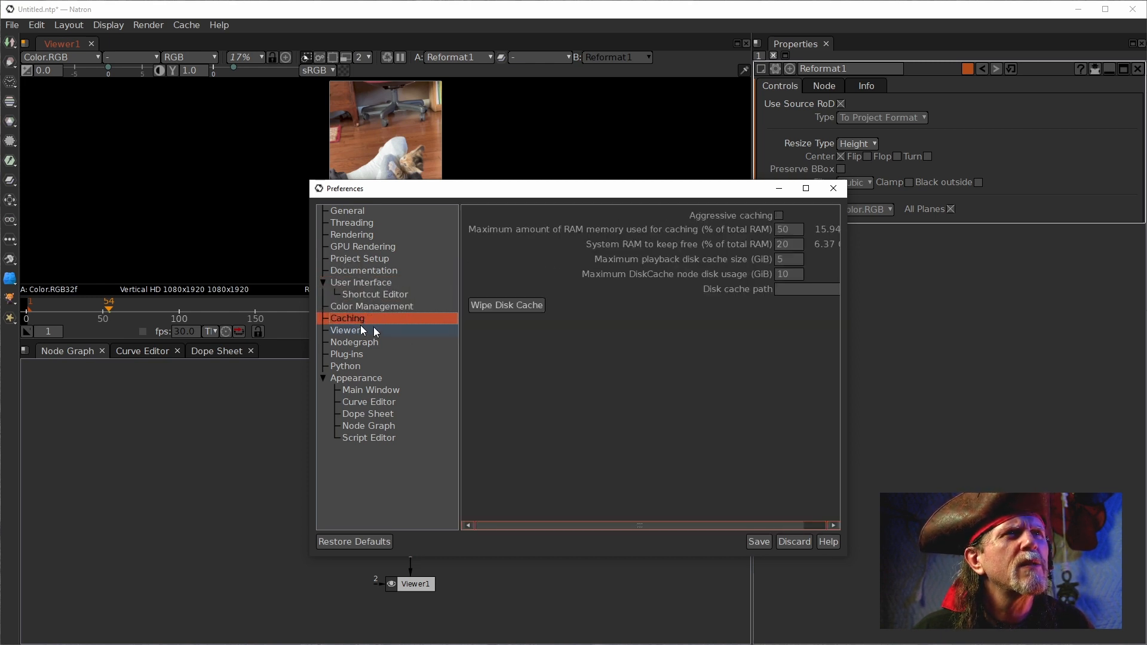
left_click(356, 332)
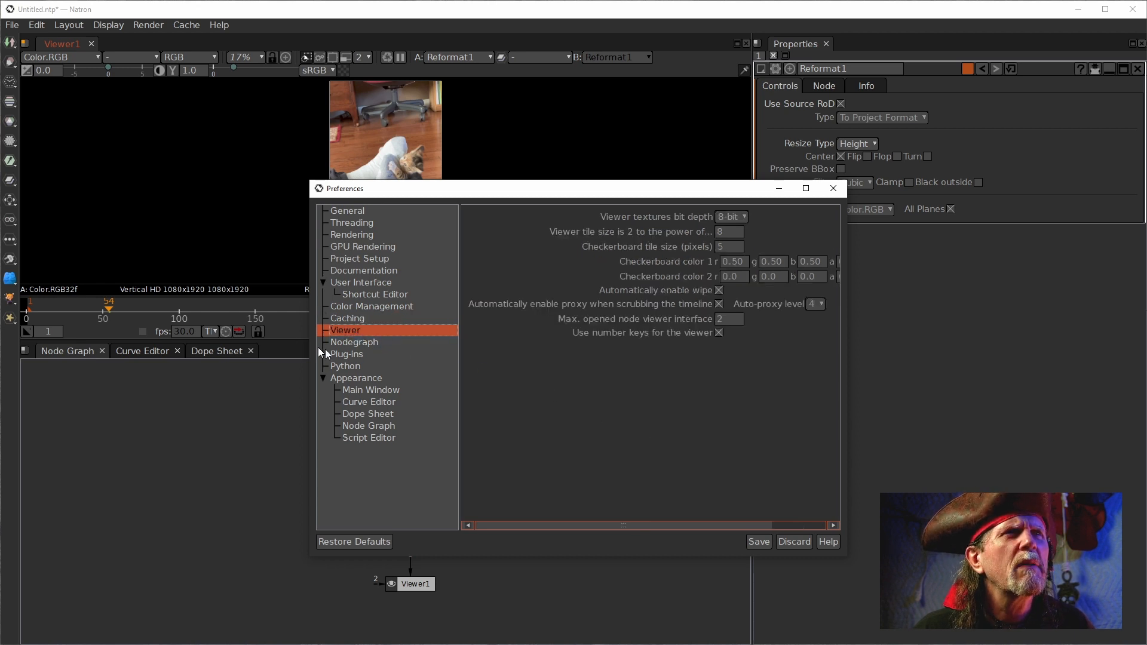
left_click(345, 343)
left_click(346, 367)
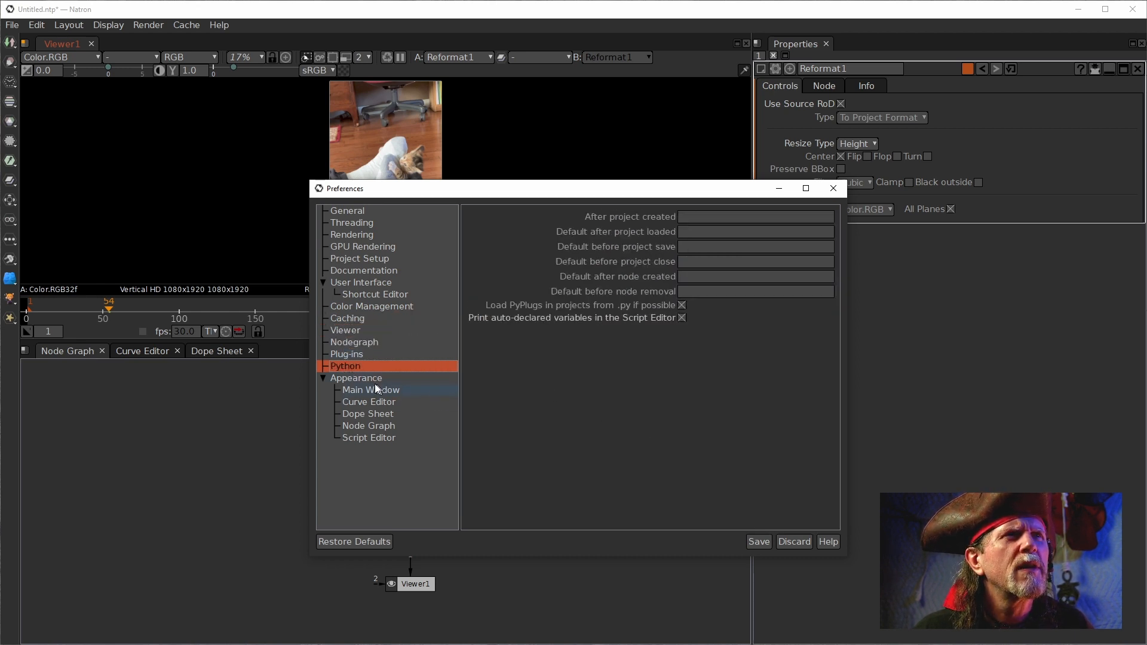
left_click(793, 541)
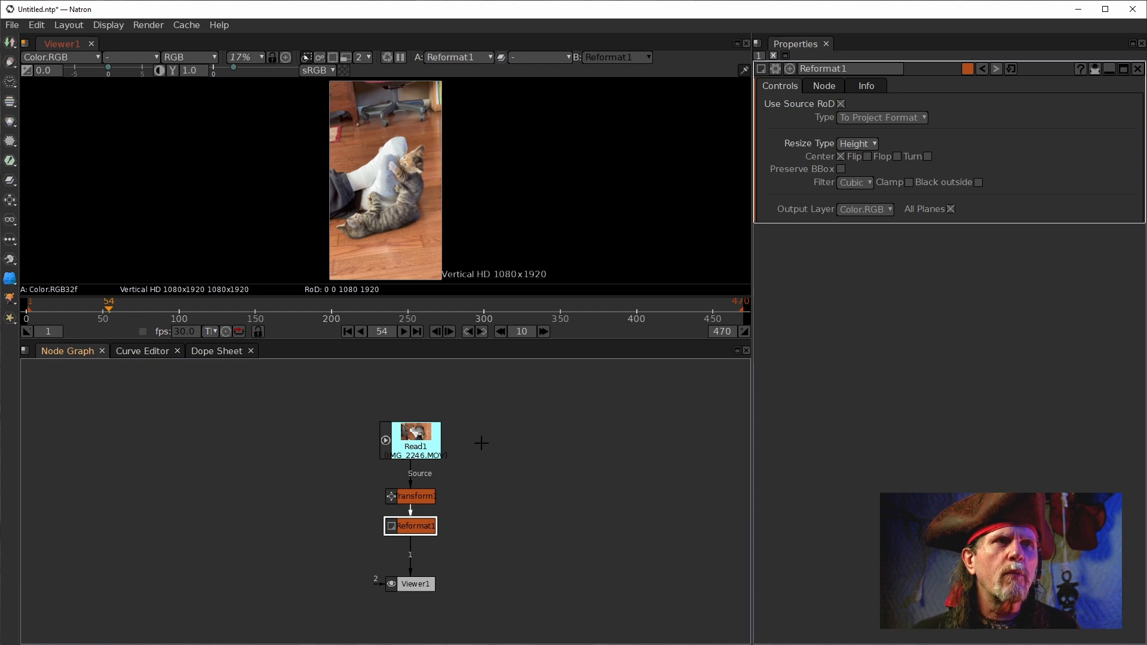
Delete the Read and Transform nodes, and move the remaining Reformat node up in the node graph.
left_click(414, 458)
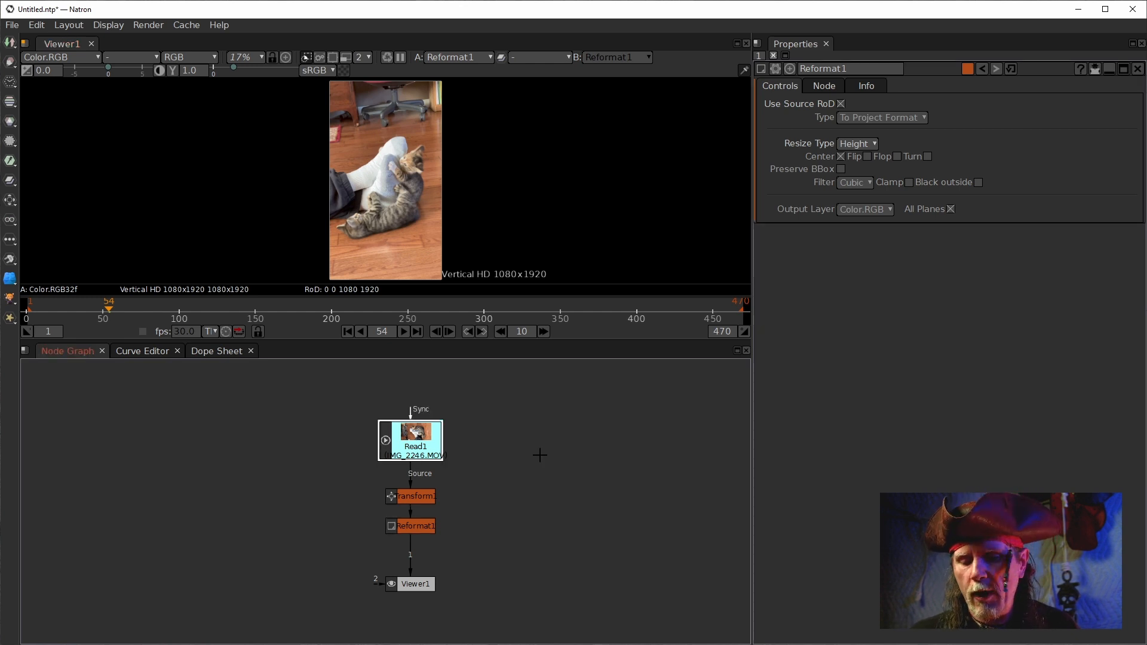
key("Delete")
left_click(425, 496)
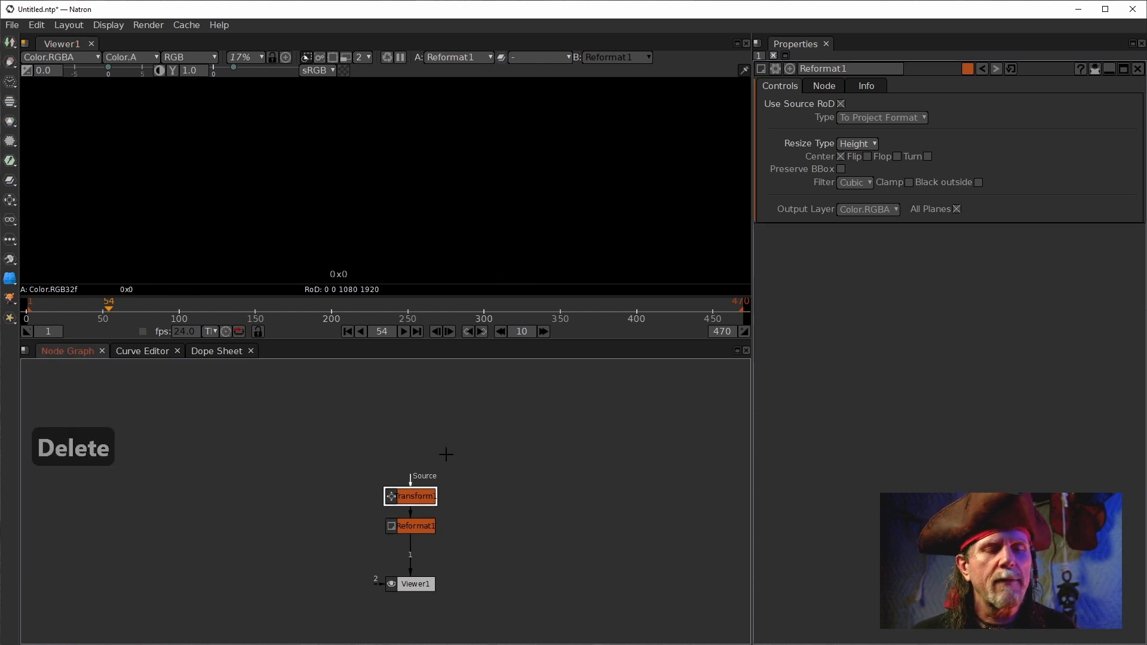
key("Delete")
left_click_drag(406, 525, 403, 501)
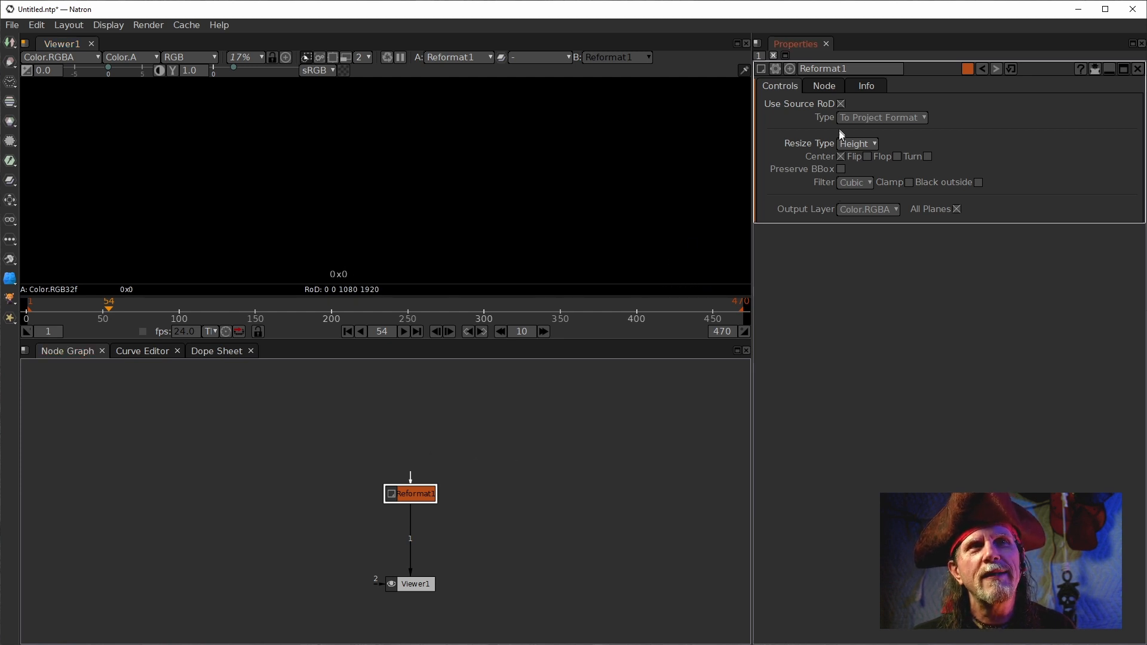
Disable Use Source RoD on the Reformat node, try the Fit and Width resize types, and return to Height.
left_click(842, 105)
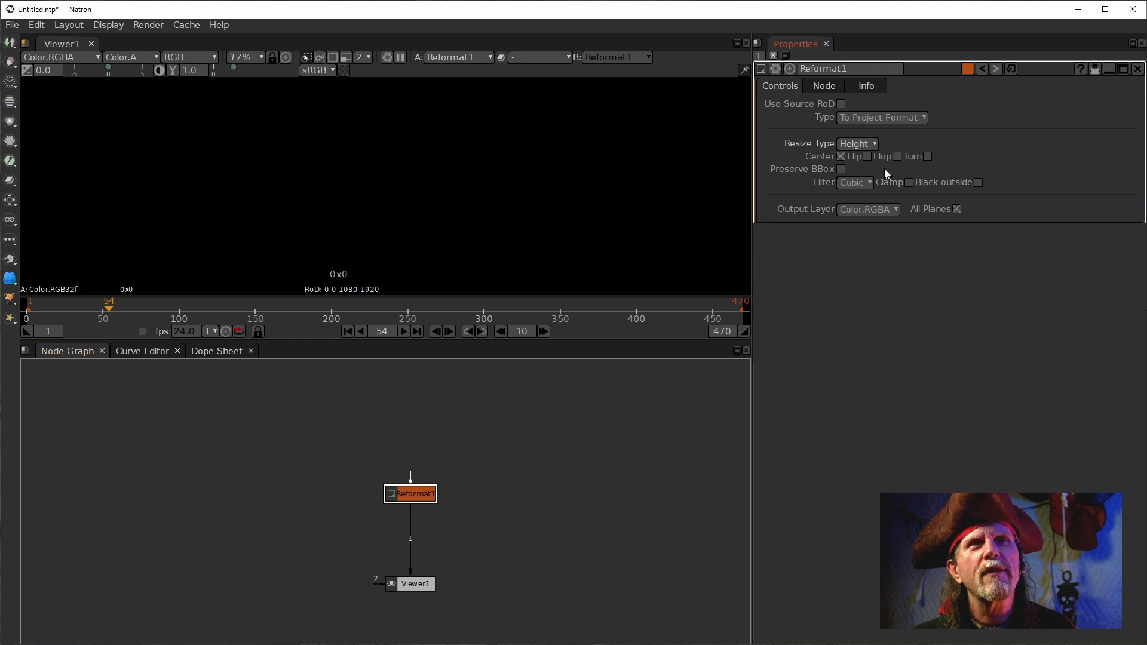
left_click(863, 143)
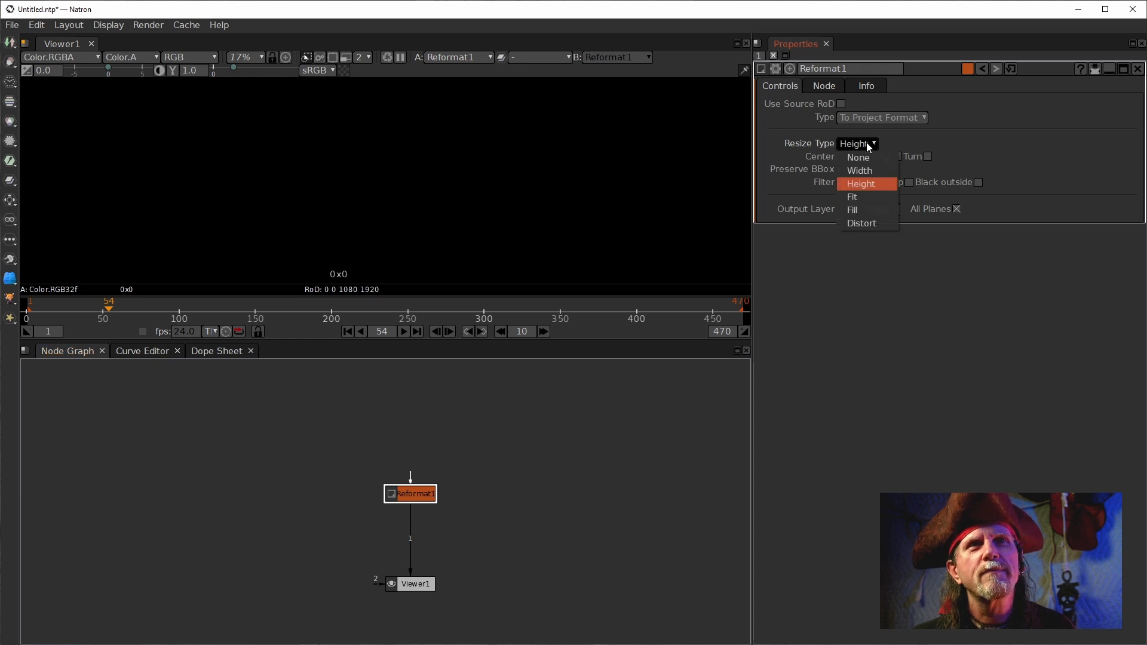
left_click(852, 199)
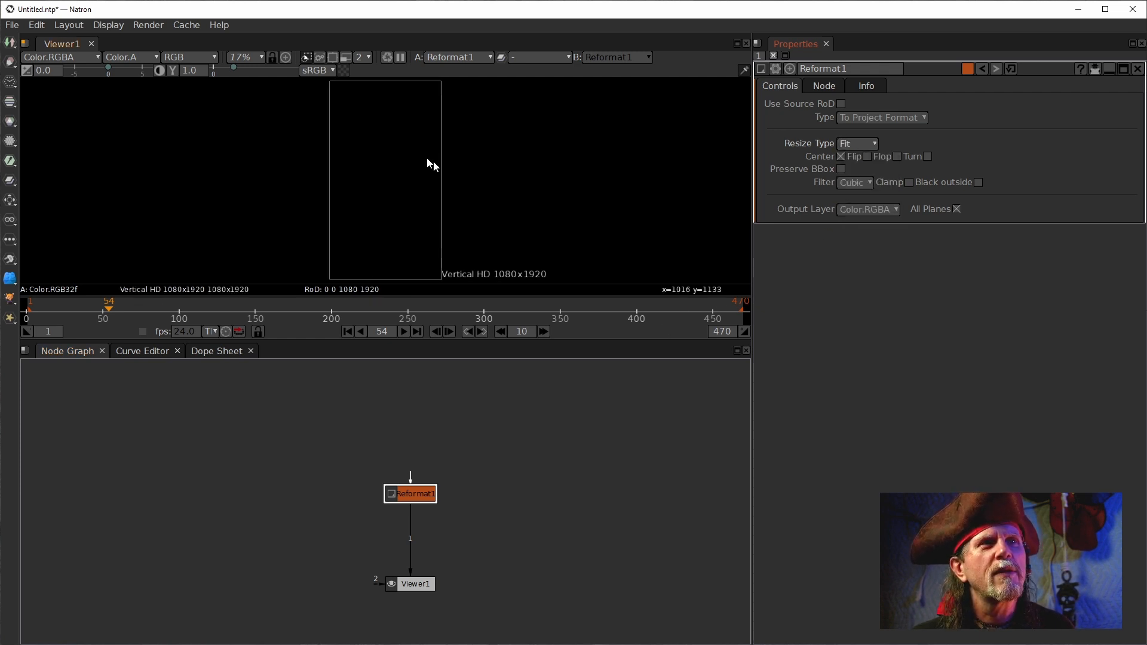
left_click(868, 144)
left_click(861, 170)
left_click(859, 144)
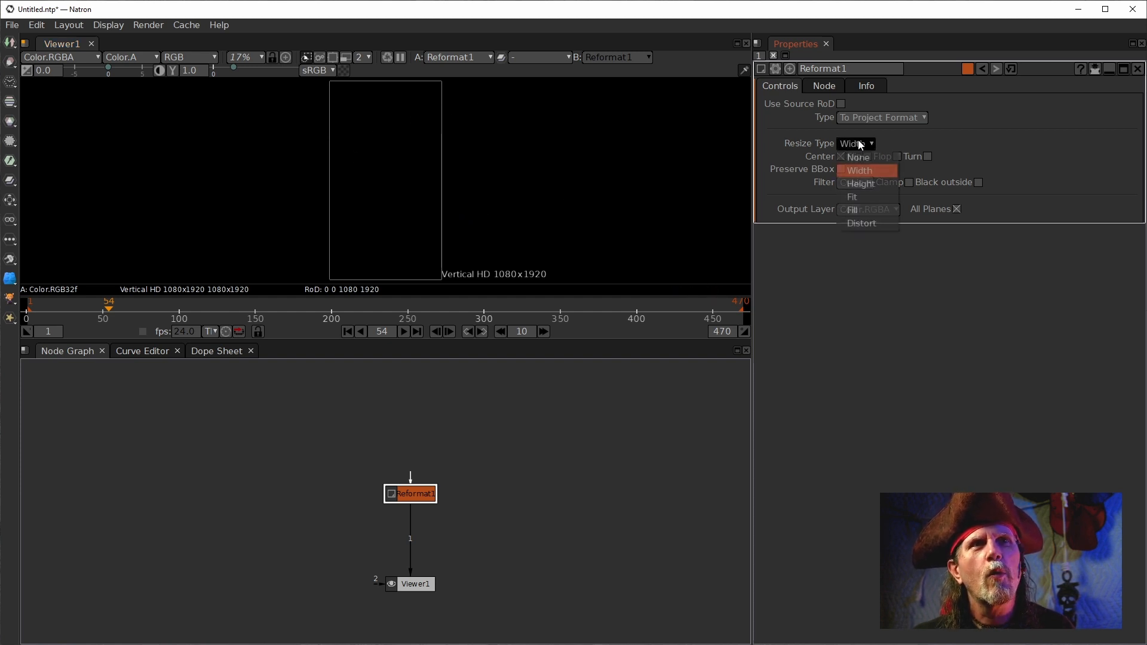
left_click(859, 184)
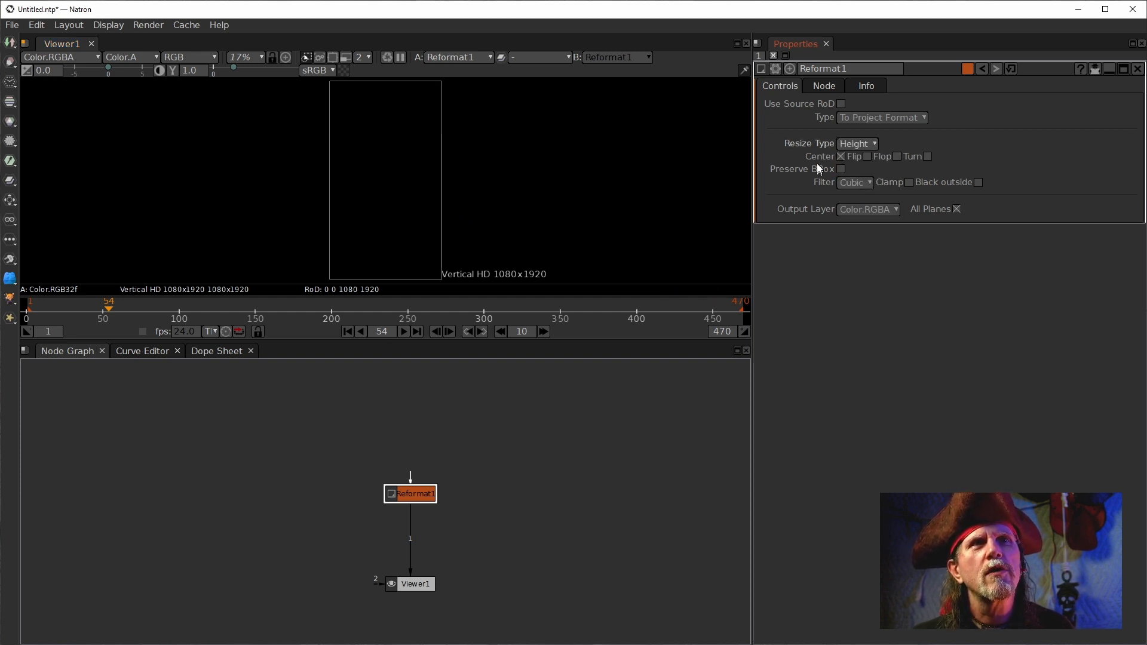
Enable Use Source RoD on the Reformat node and try the Width and Fit resize types with it.
left_click(839, 104)
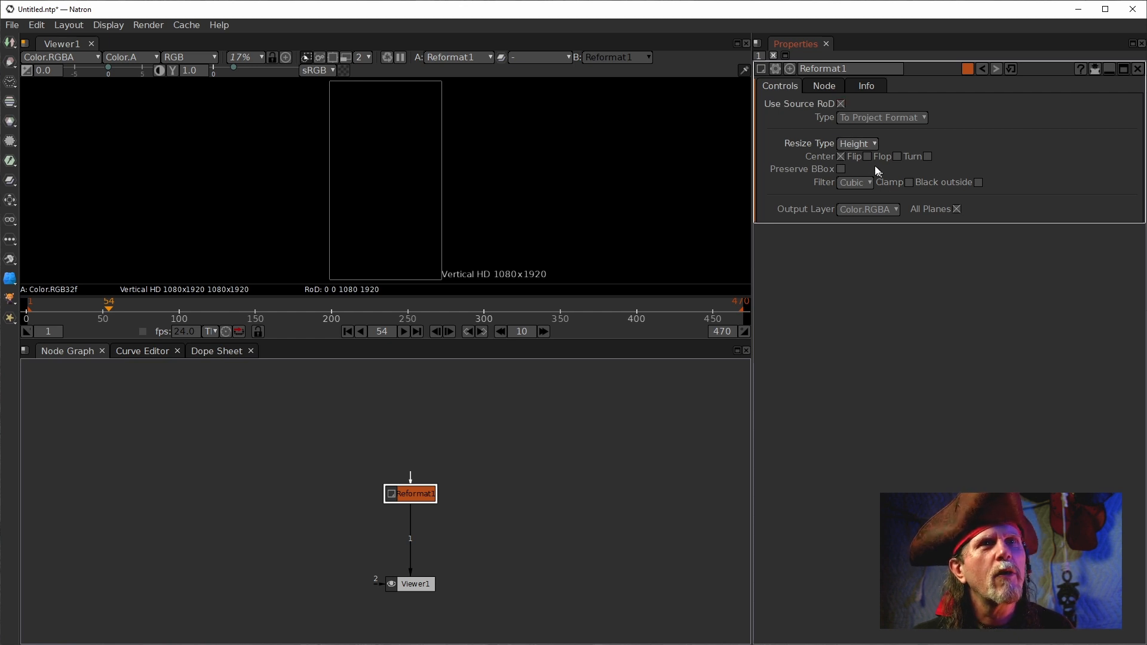
left_click(863, 144)
left_click(857, 167)
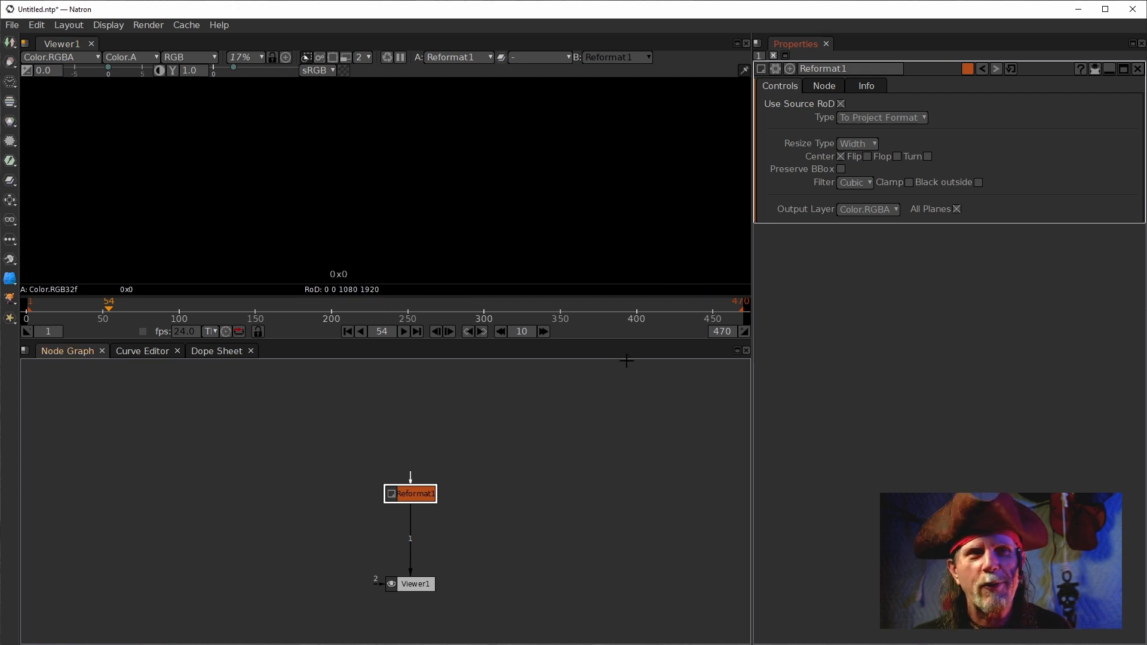
left_click(858, 143)
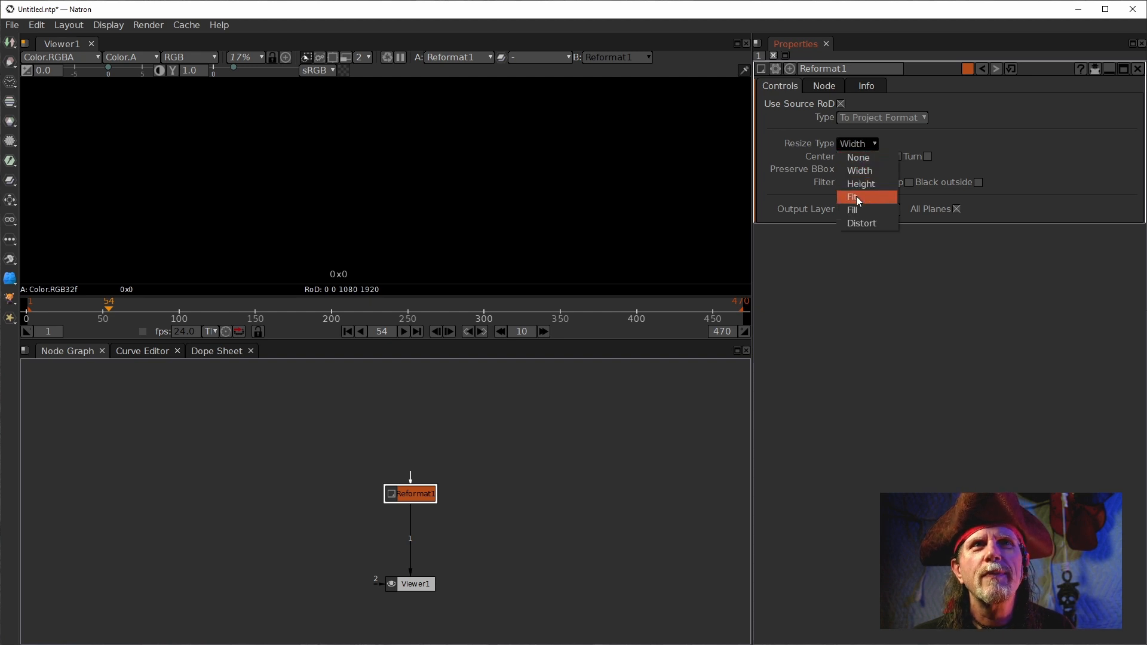
left_click(855, 196)
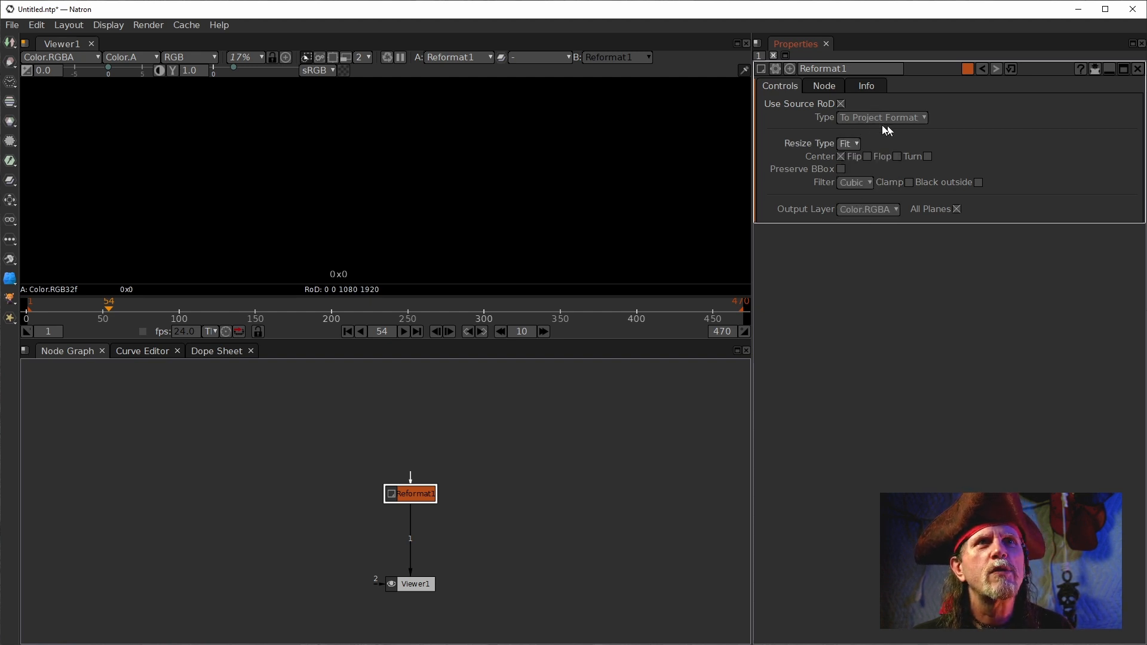
Turn off Use Source RoD on the Reformat node, try the Width resize type, and set it to Height.
left_click(841, 103)
left_click(855, 143)
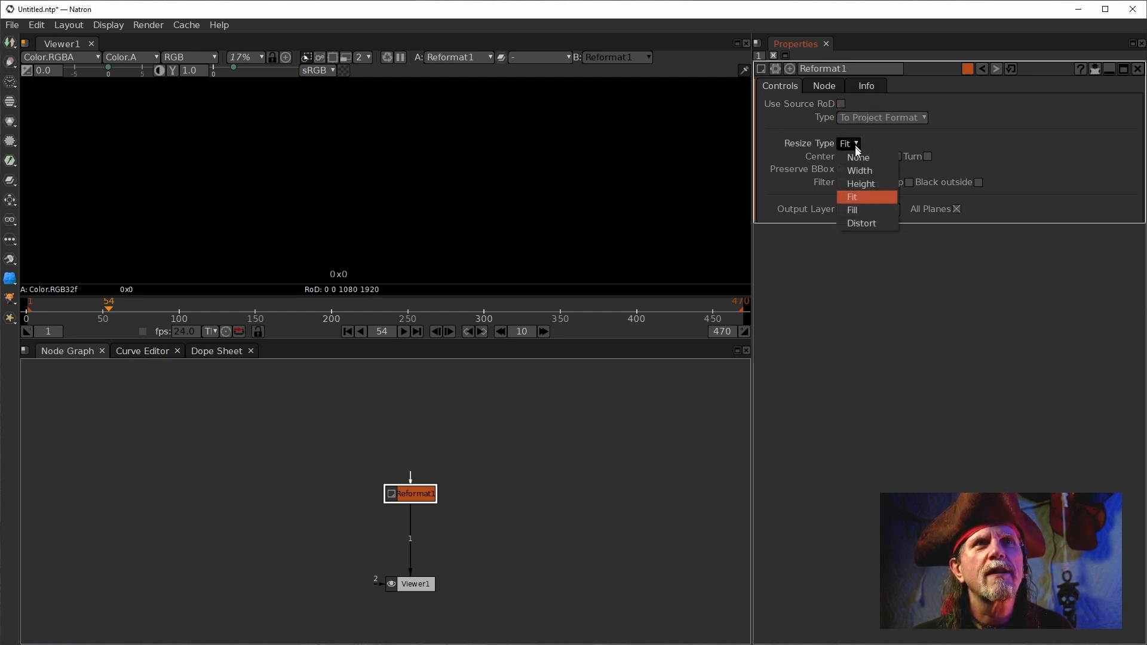
left_click(848, 169)
left_click(853, 144)
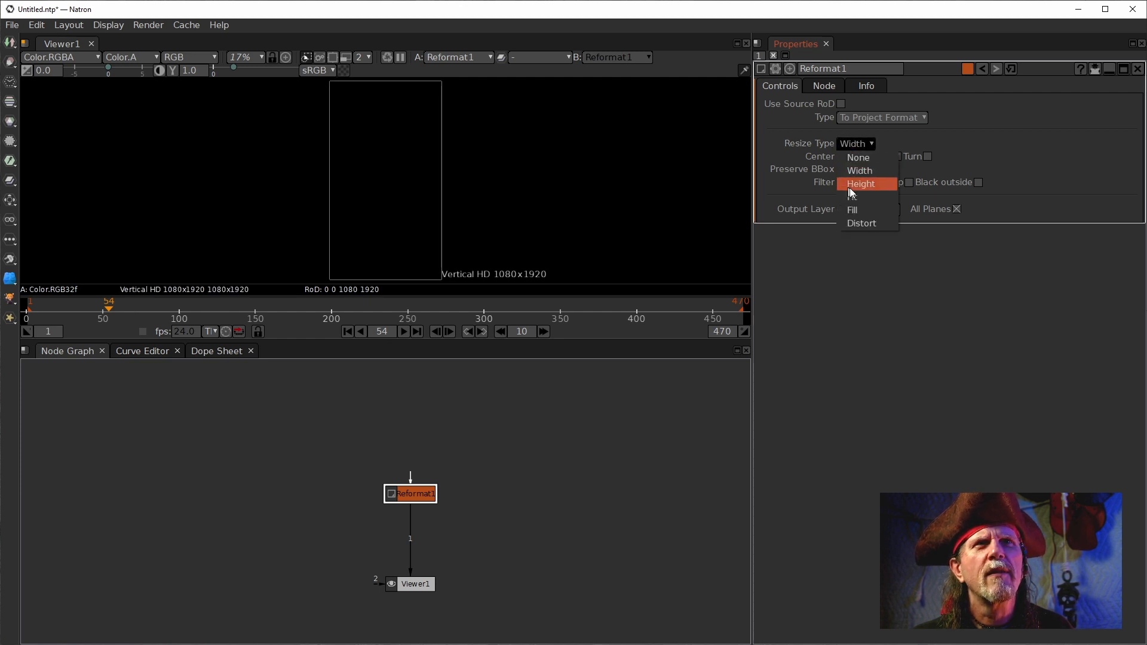
left_click(849, 184)
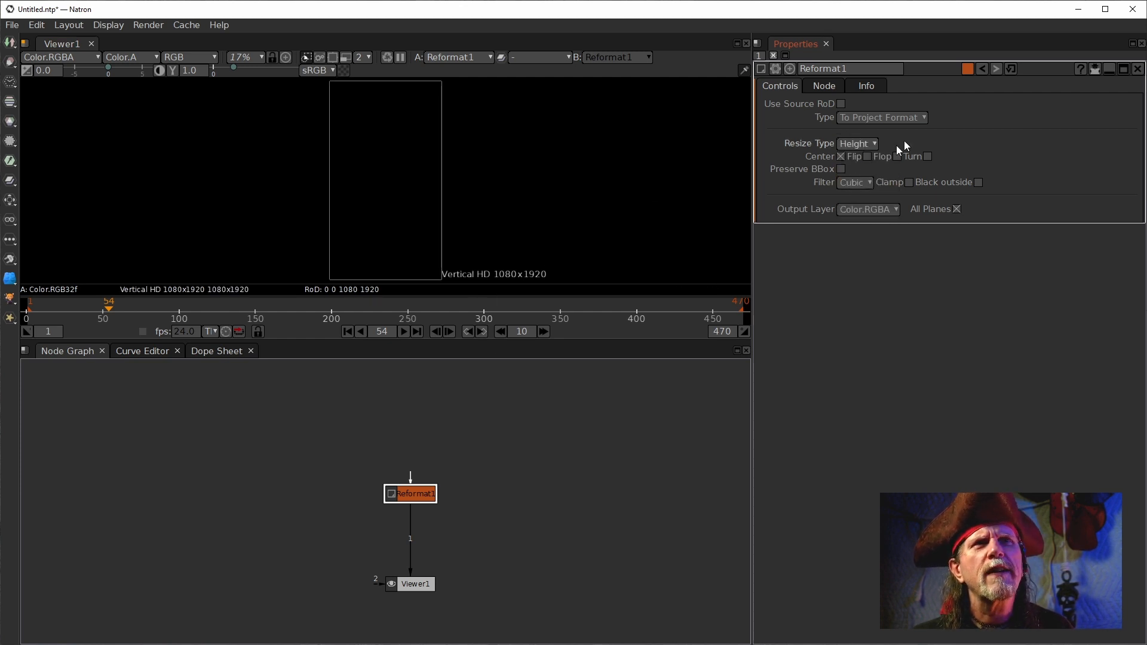
Set the project format to HD 1920x1080 in the project settings.
left_click(510, 528)
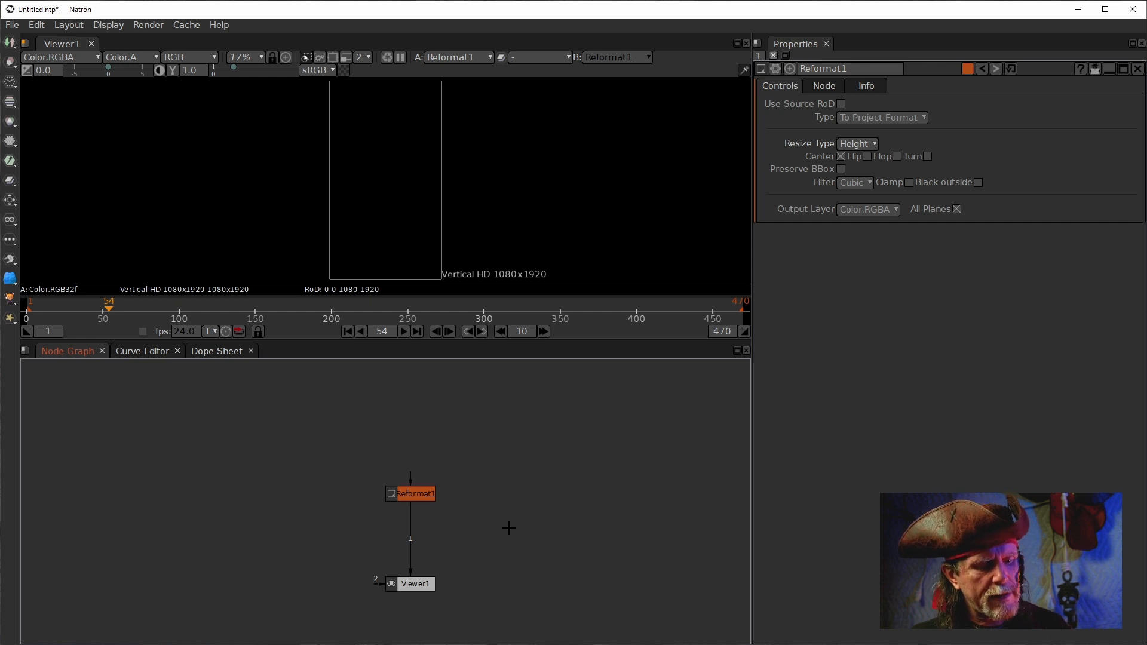
key("s")
left_click(916, 238)
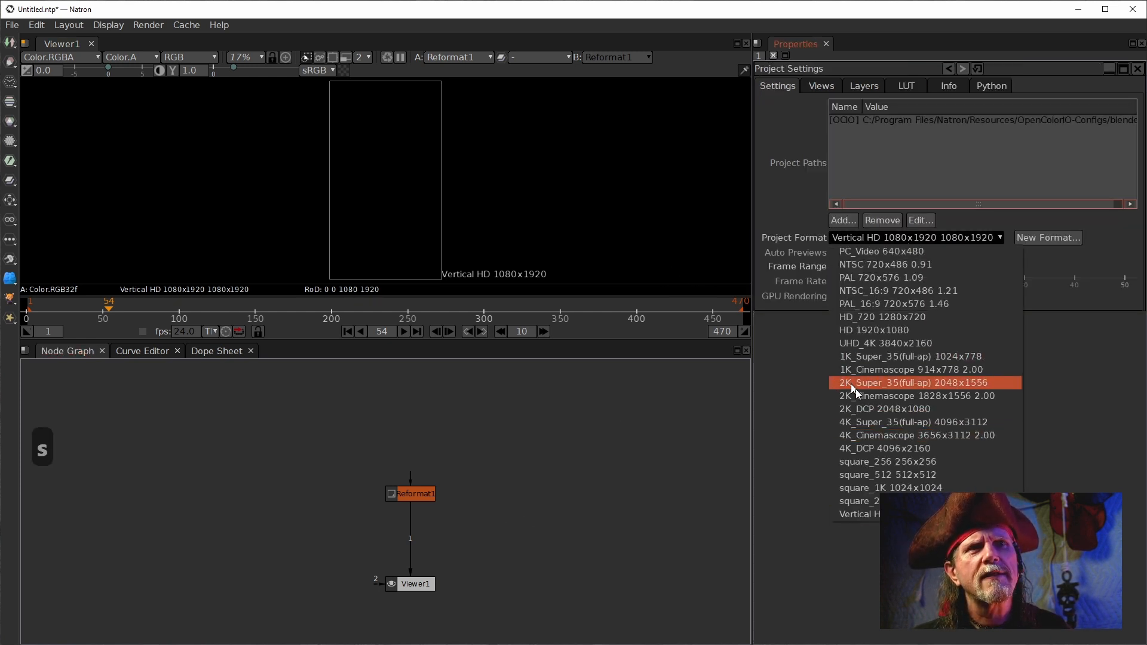
left_click(842, 330)
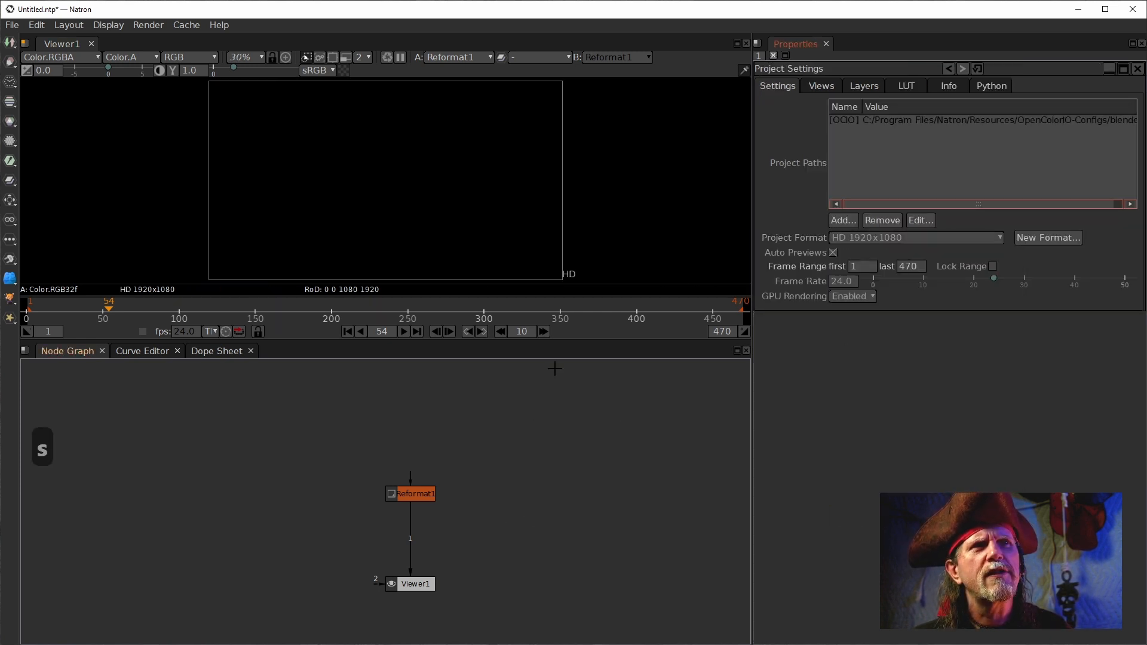
Disconnect the Reformat node from the viewer and move it off to the left in the node graph.
left_click(431, 492)
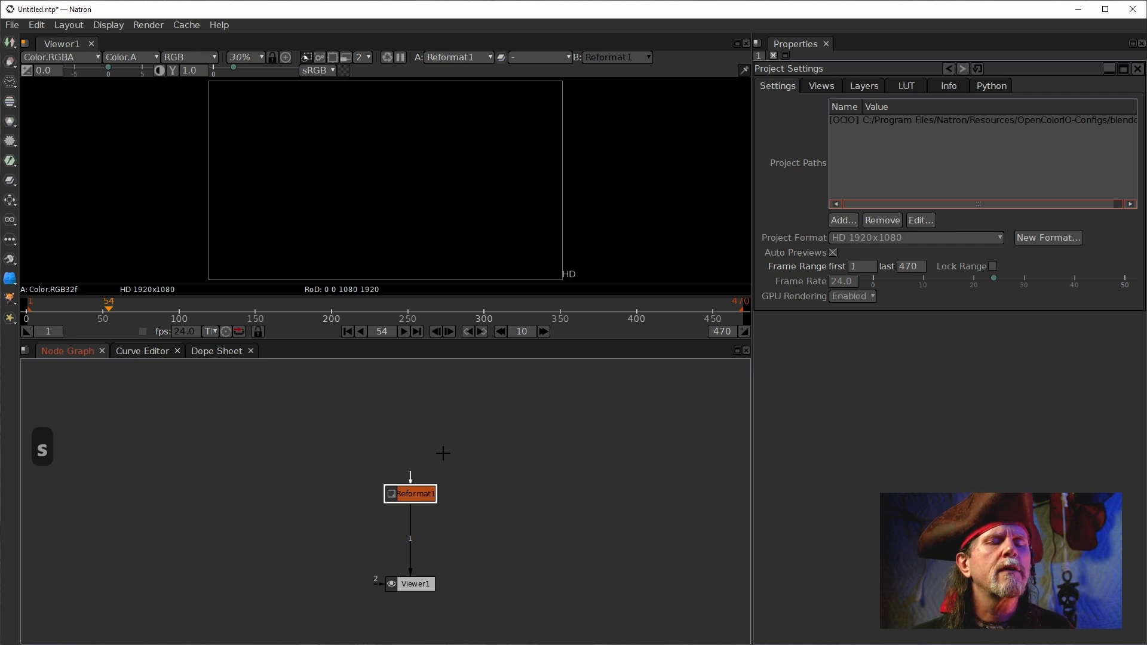
left_click_drag(394, 490, 279, 479)
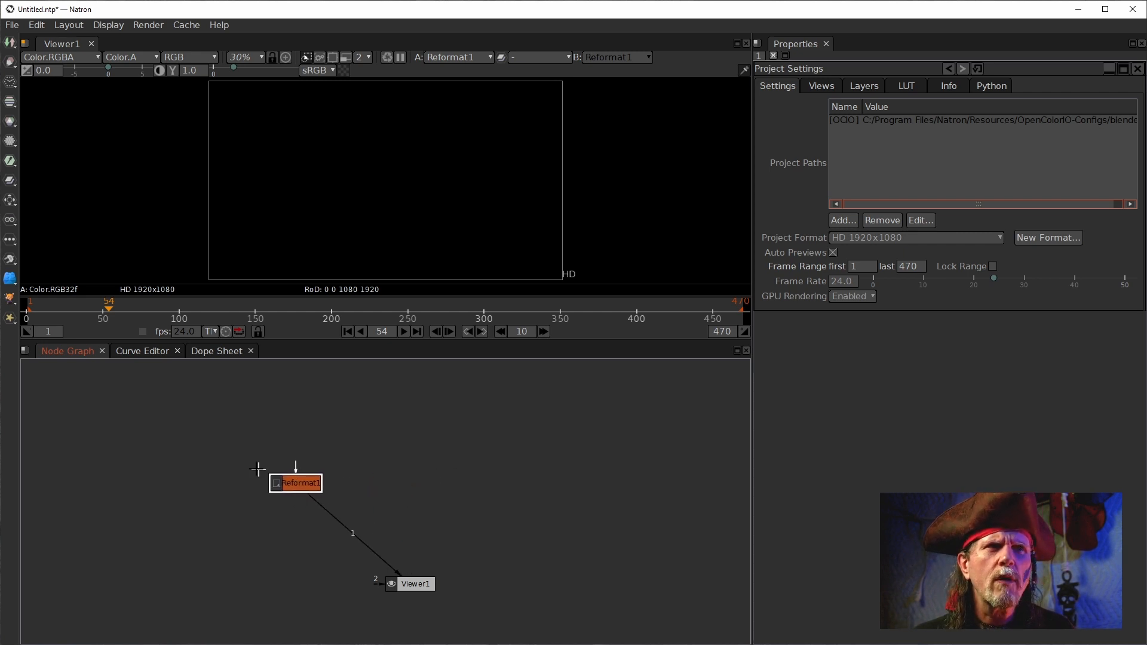
left_click_drag(346, 530, 411, 476)
left_click_drag(296, 485, 247, 481)
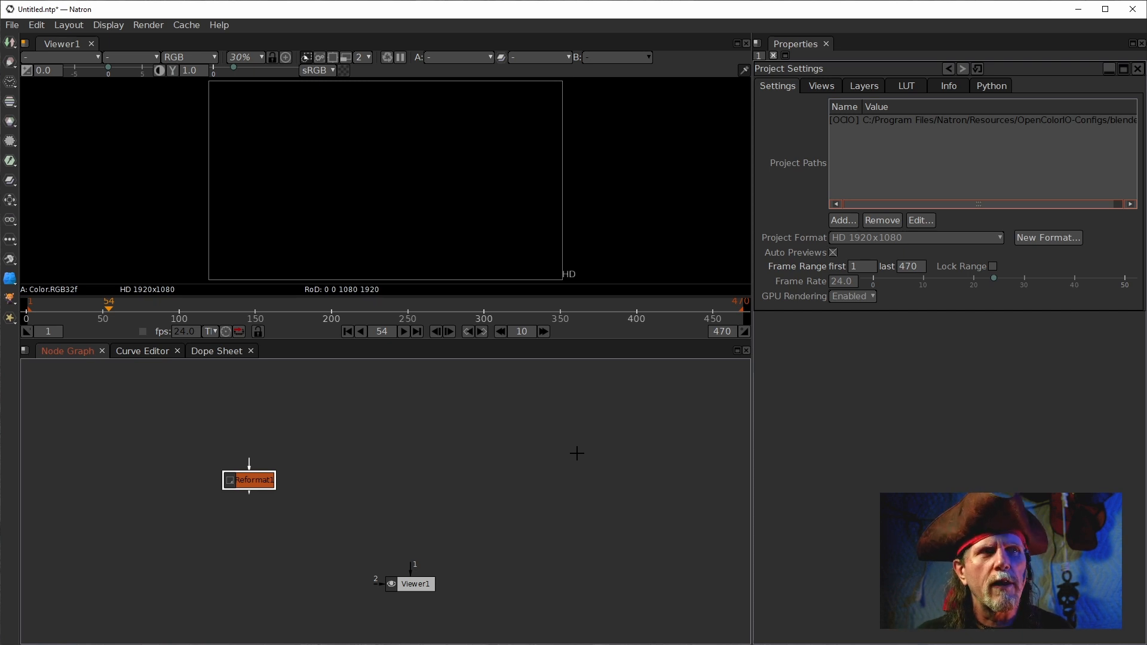
left_click(493, 447)
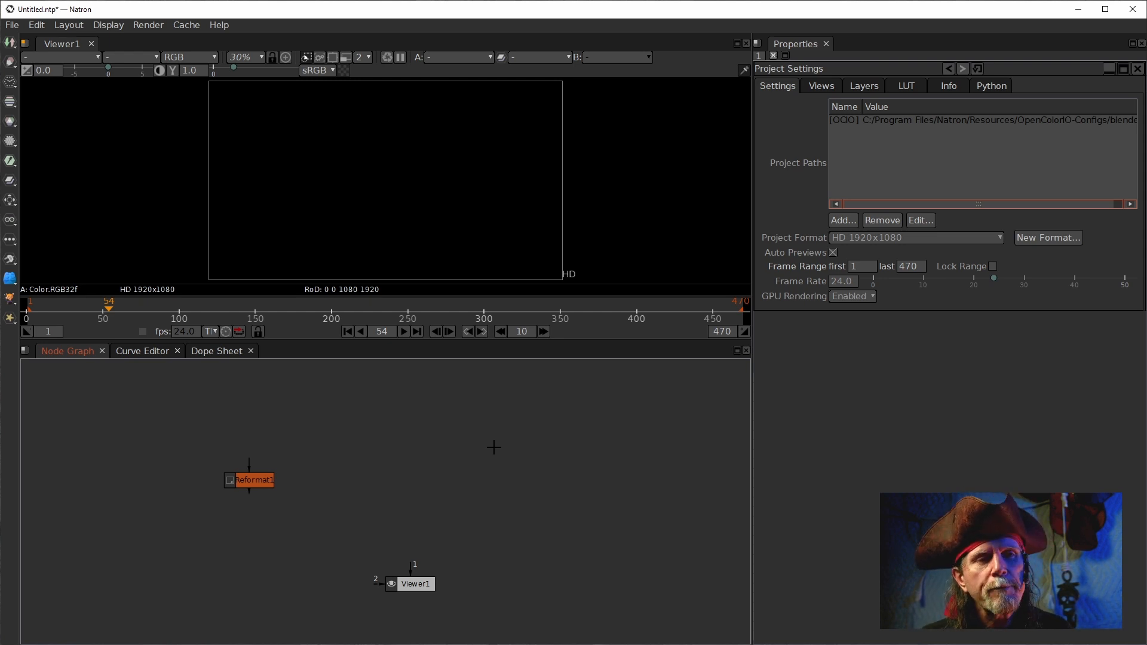
key("Tab")
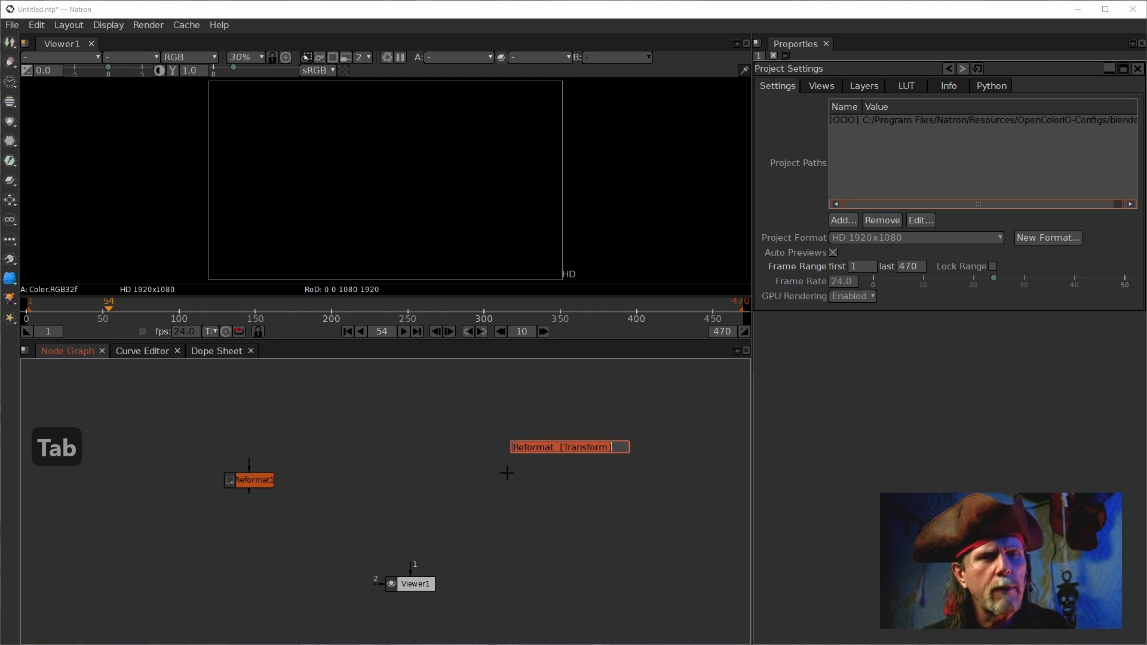
key("BackSpace")
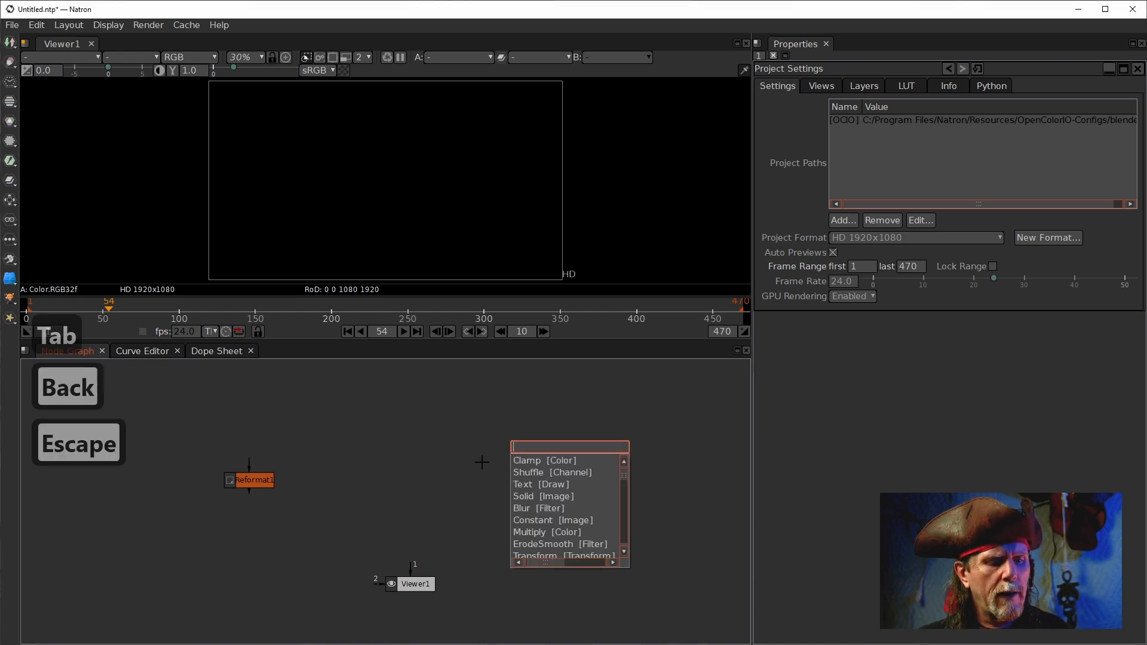
key("Escape")
Add a Constant image node above the viewer in the node graph and connect it to viewer input 1.
right_click(457, 378)
right_click(416, 452)
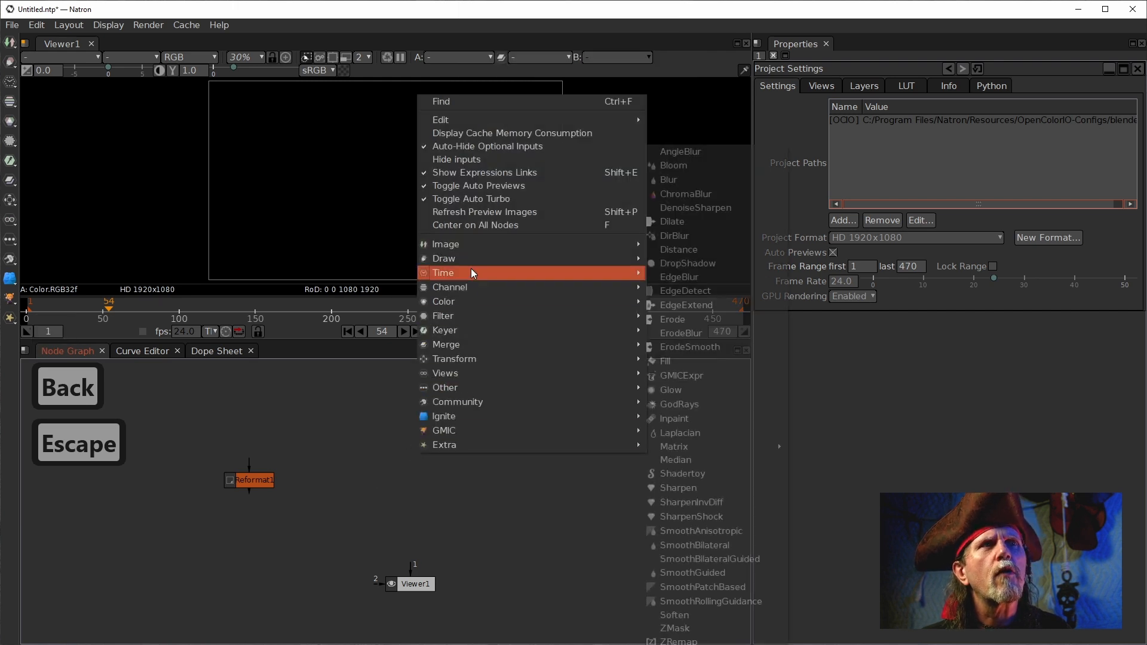
mouse_move(458, 245)
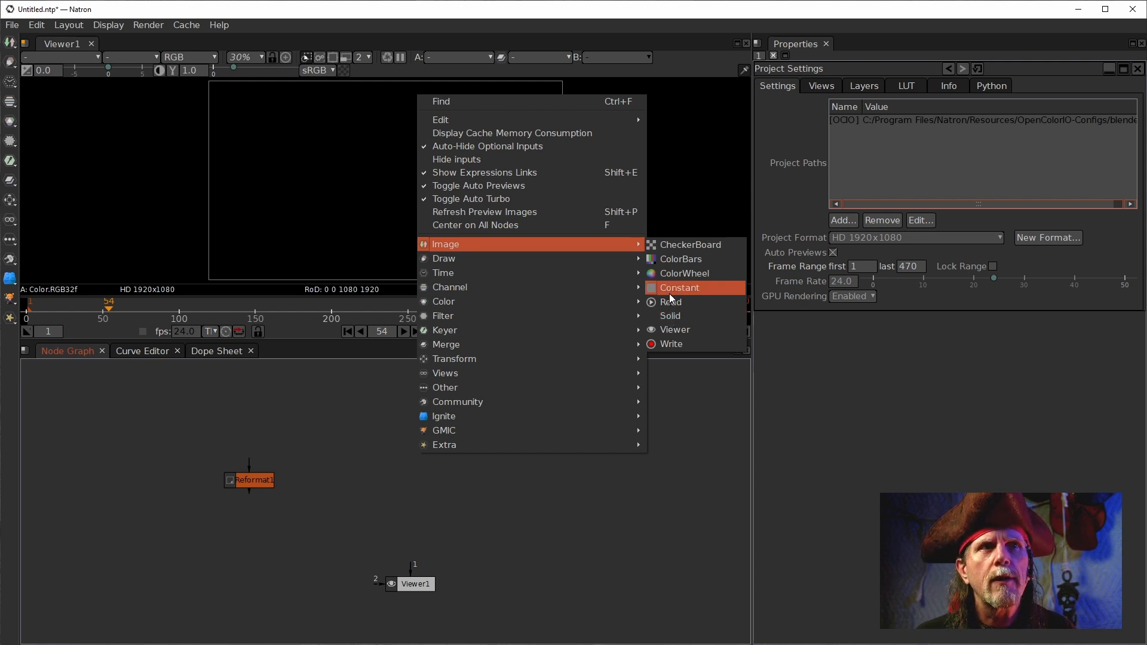
left_click(669, 289)
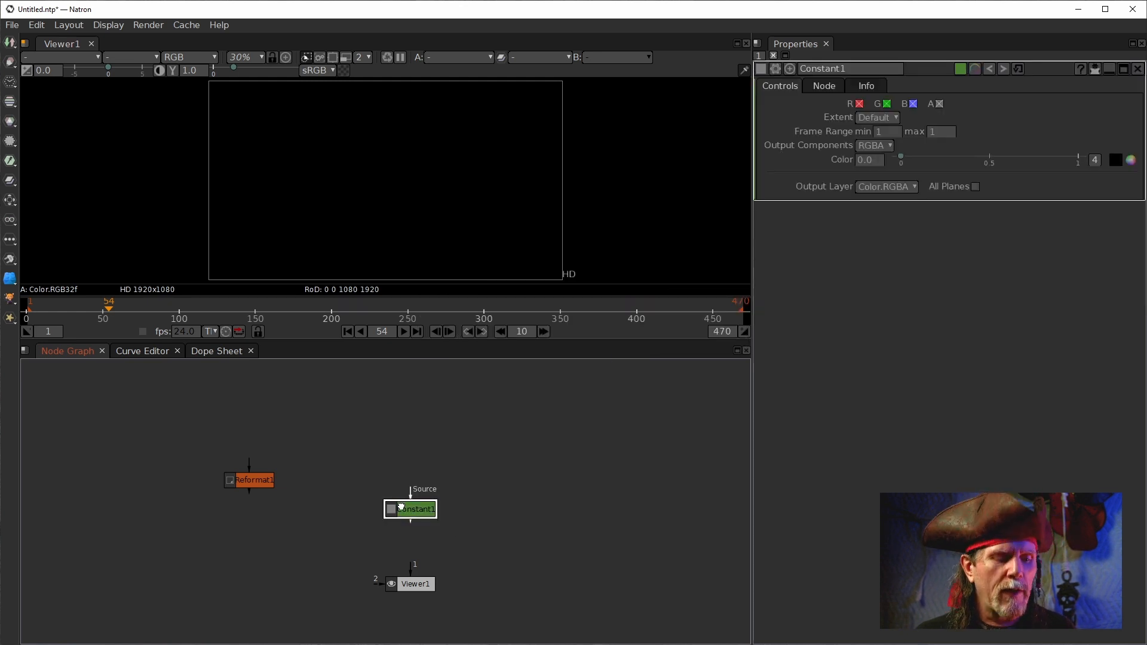
key("1")
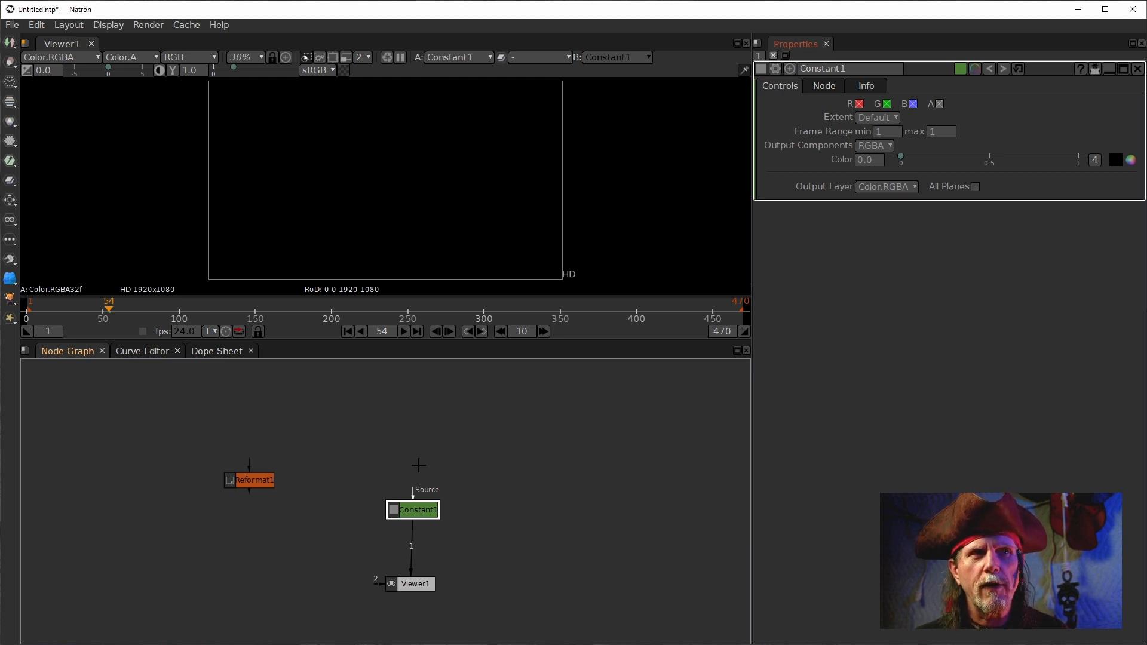
Set the Constant node's extent to Format with Vertical HD 1080x1920, and move the node higher above the viewer.
left_click(882, 132)
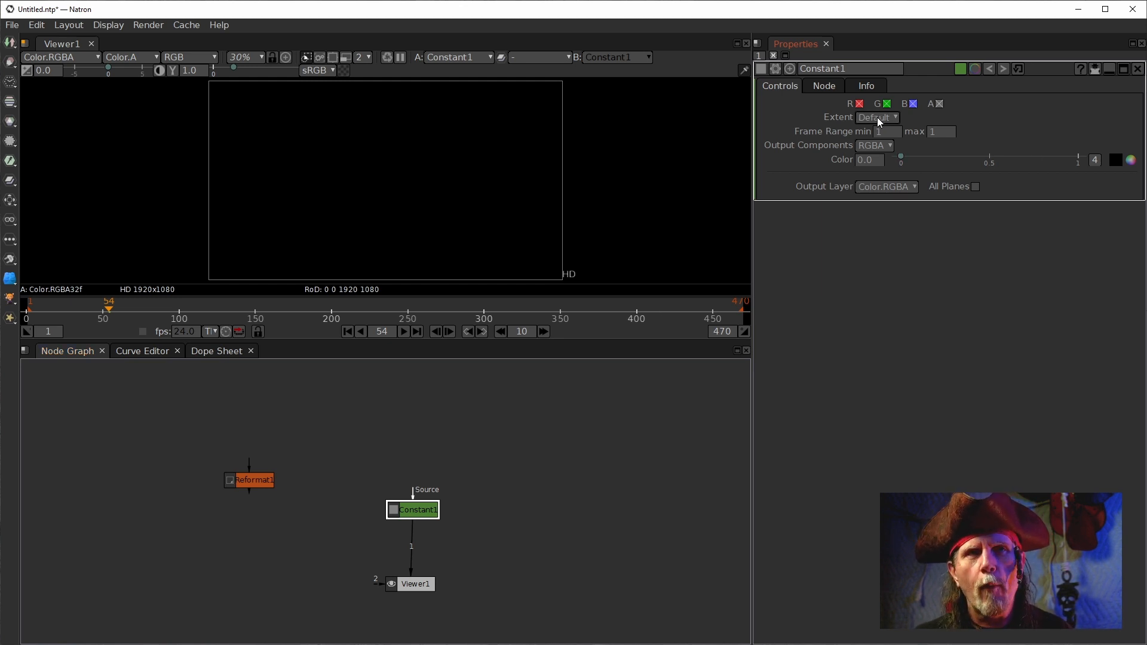
left_click(876, 118)
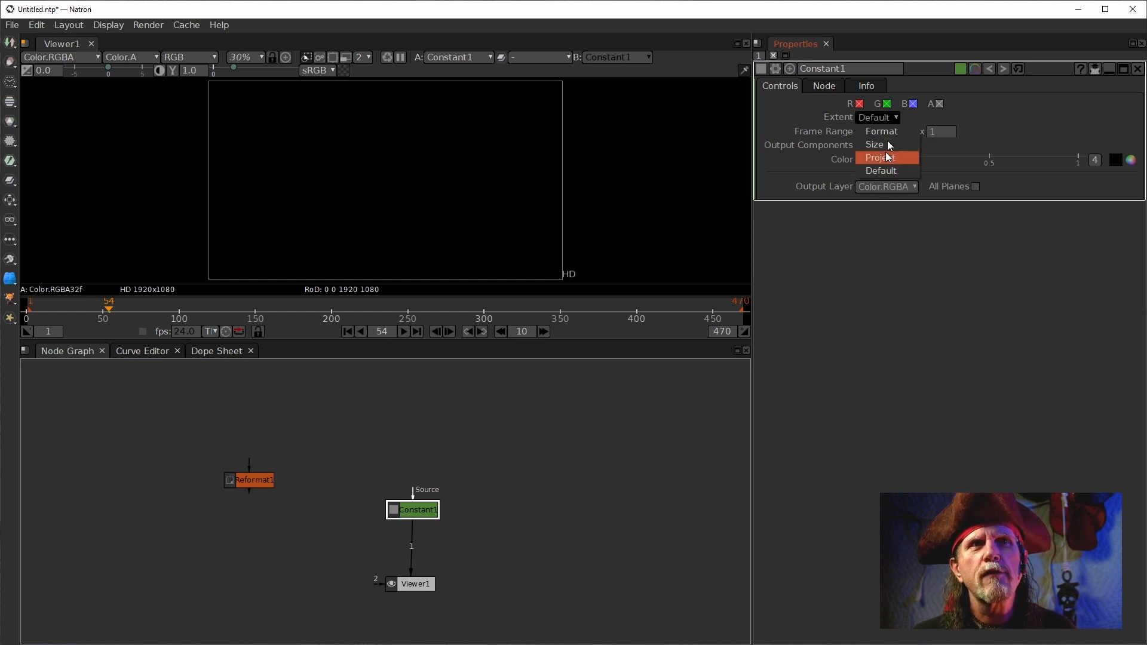
left_click(886, 131)
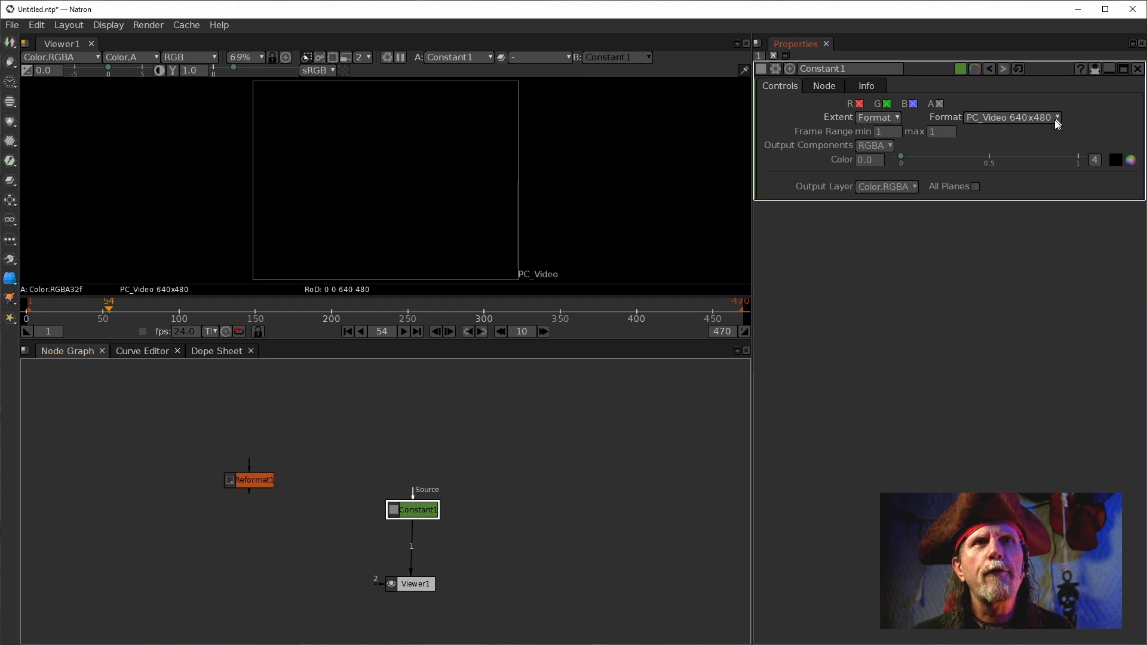
left_click(1017, 120)
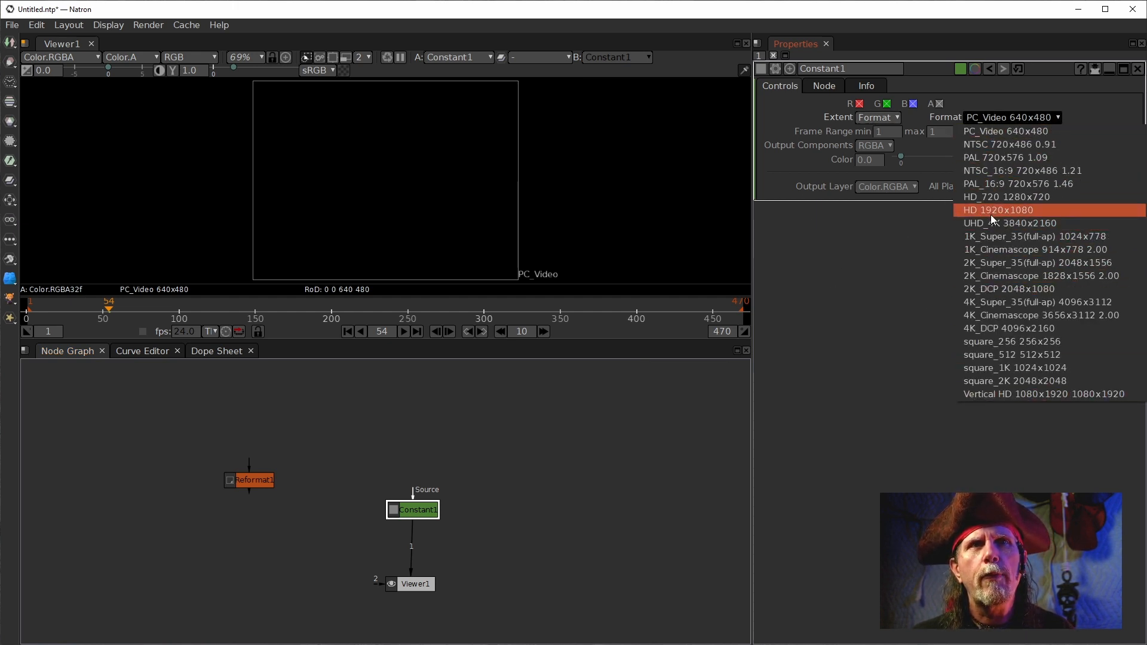
left_click(988, 396)
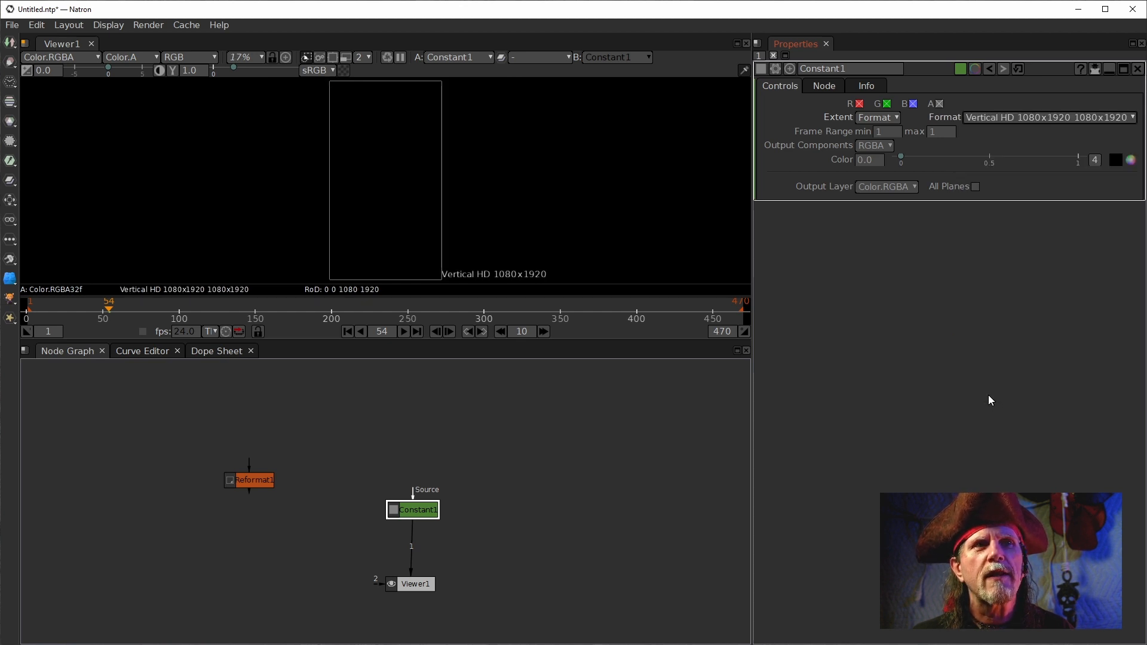
left_click_drag(416, 514, 400, 425)
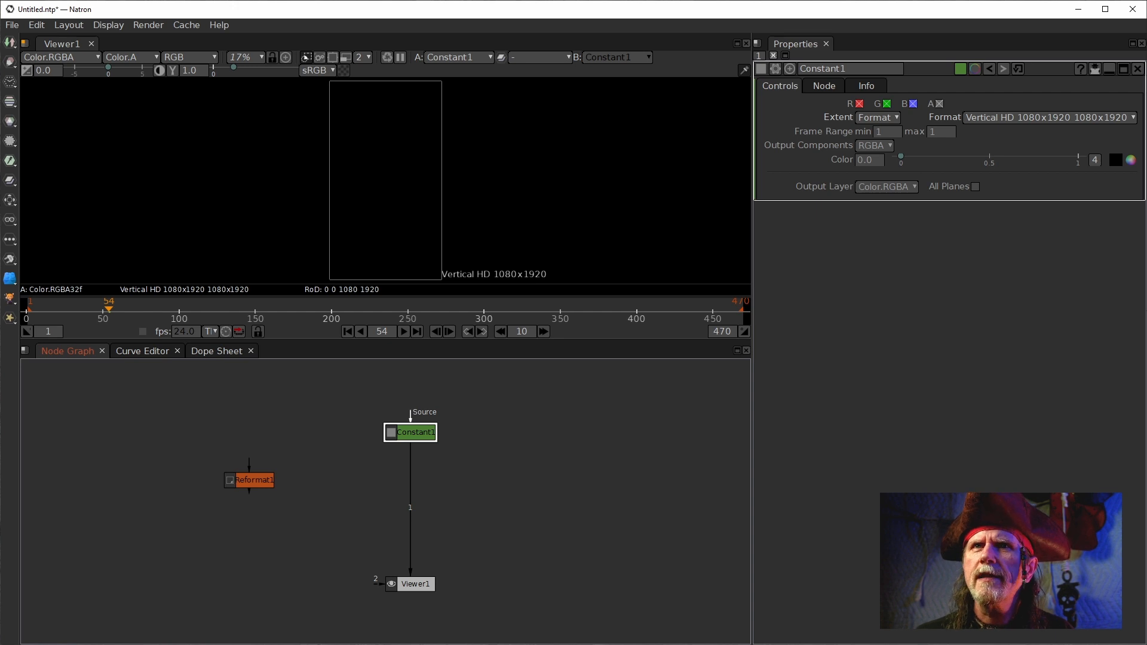
Bring IMG_2246.MOV into the node graph as a Read node, and place it to the right below the Constant node.
left_click_drag(759, 409, 333, 433)
left_click_drag(422, 388, 354, 474)
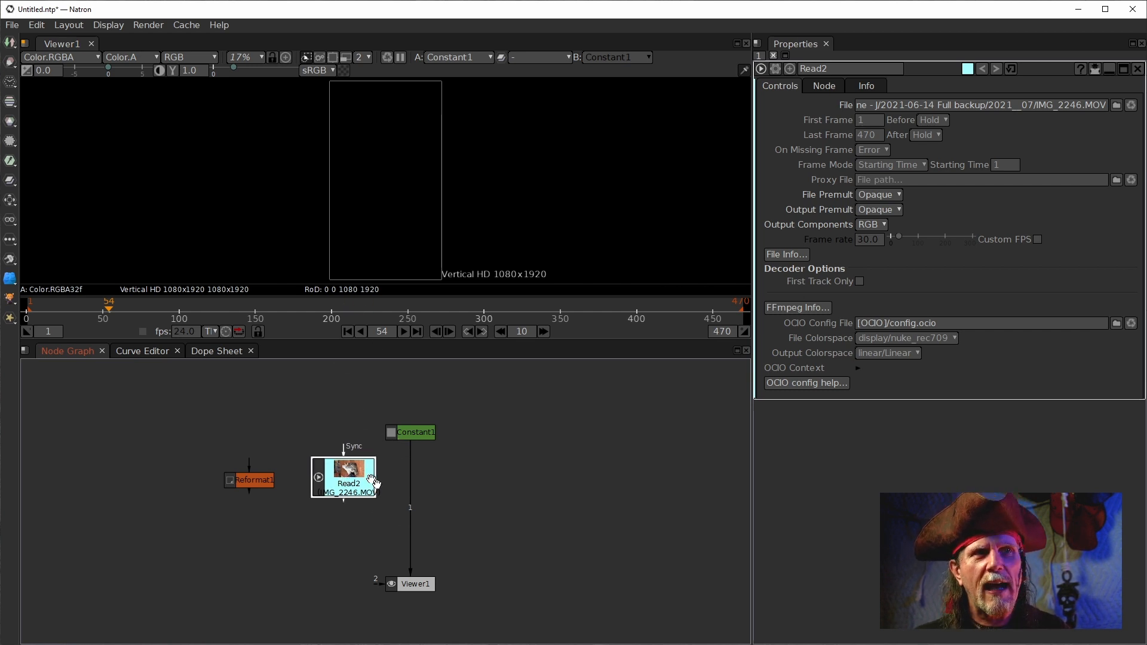
left_click_drag(405, 521, 527, 448)
left_click_drag(476, 514, 408, 410)
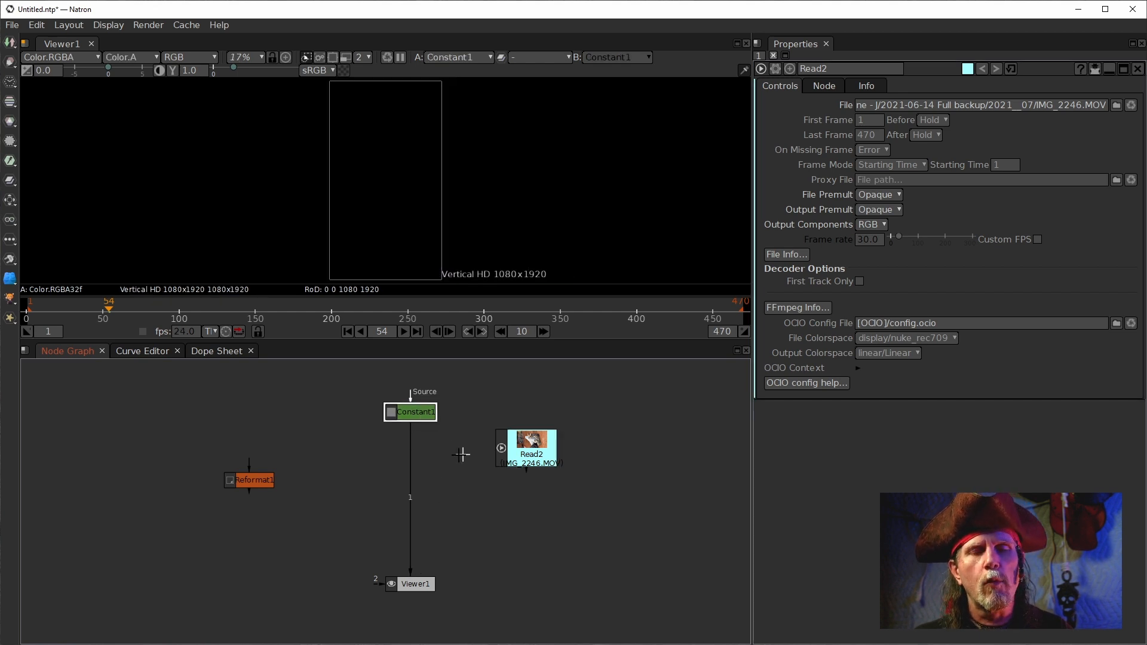
left_click(530, 464)
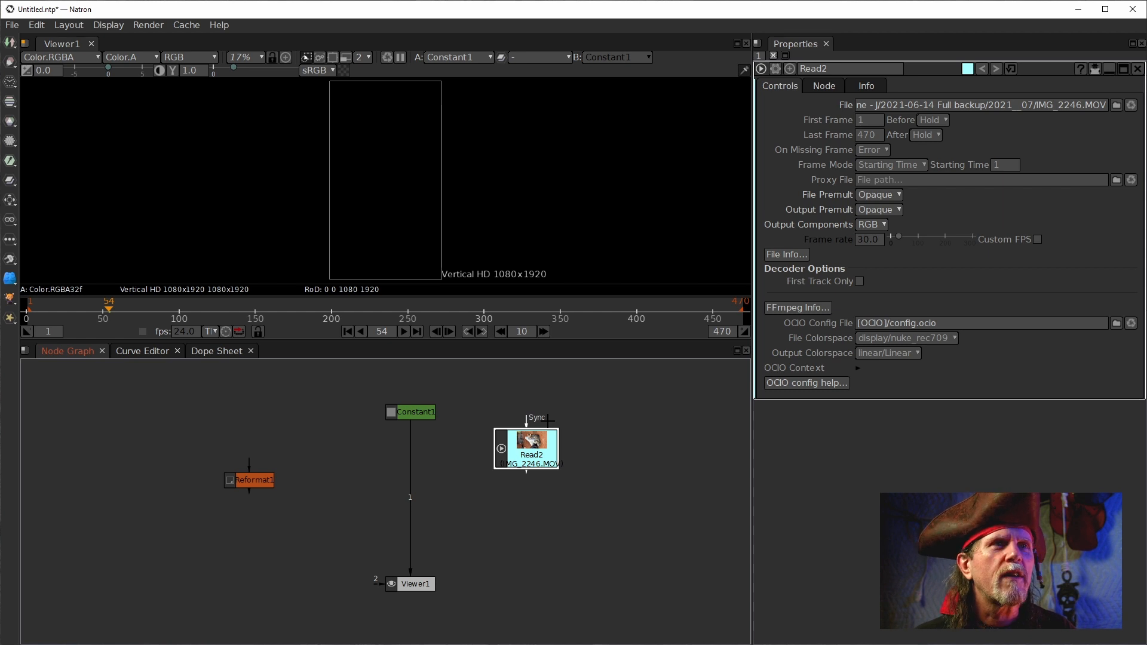
left_click(405, 415)
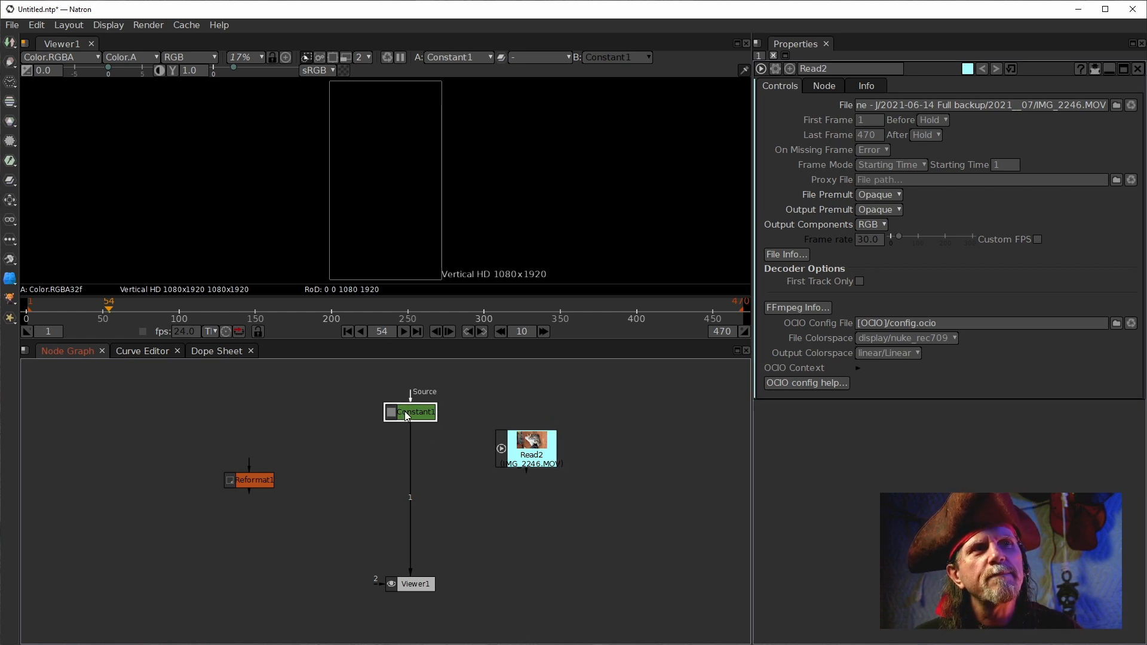
Move the Read node closer to the Constant node, and display the video and the Constant node in turn through viewer input 1.
left_click_drag(521, 459, 480, 458)
key("1")
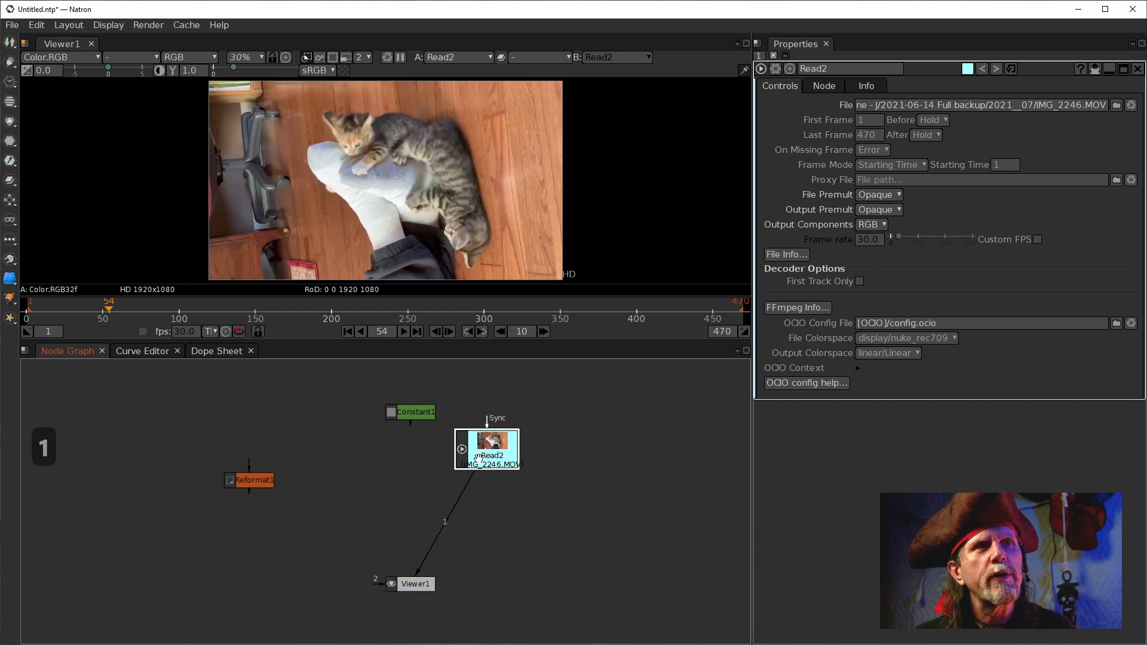
left_click(421, 413)
left_click(420, 581)
left_click_drag(420, 581, 523, 575)
left_click(411, 412)
key("1")
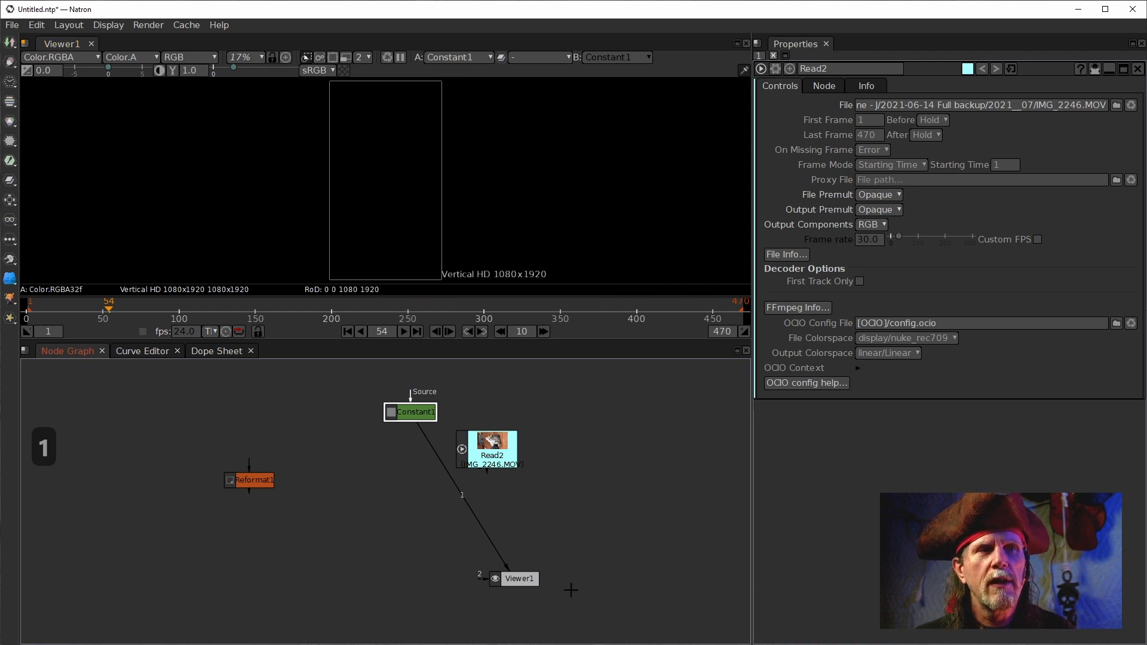
Place the viewer node straight below the Constant node with a wide gap, and open the project settings to check the format.
left_click_drag(529, 579, 436, 562)
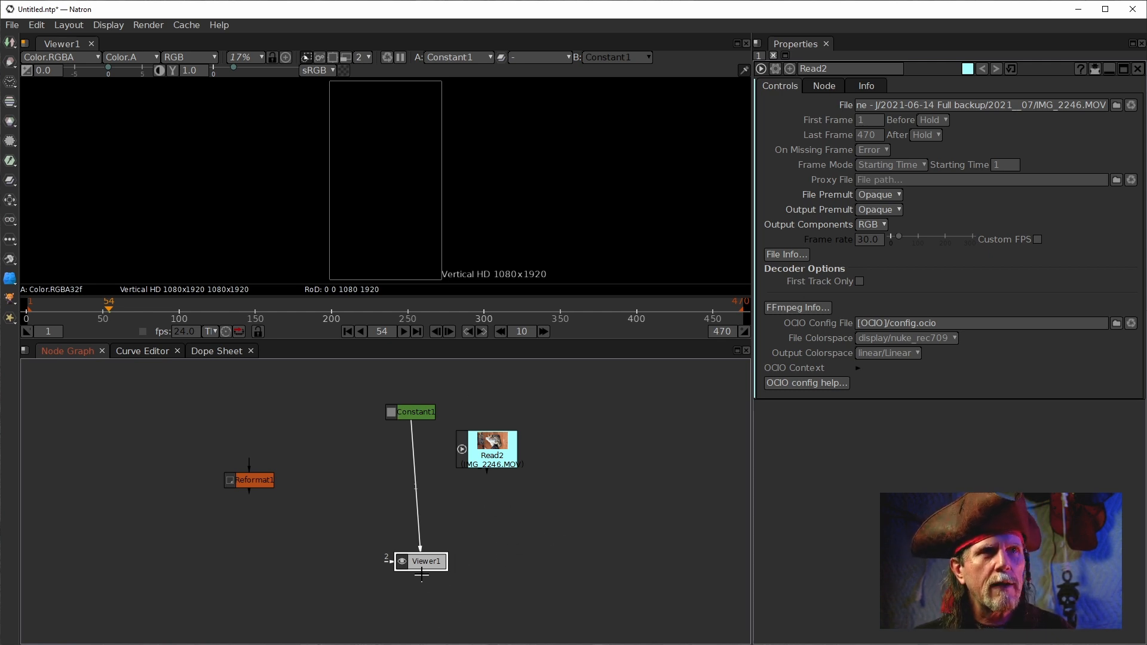
left_click_drag(424, 569, 426, 613)
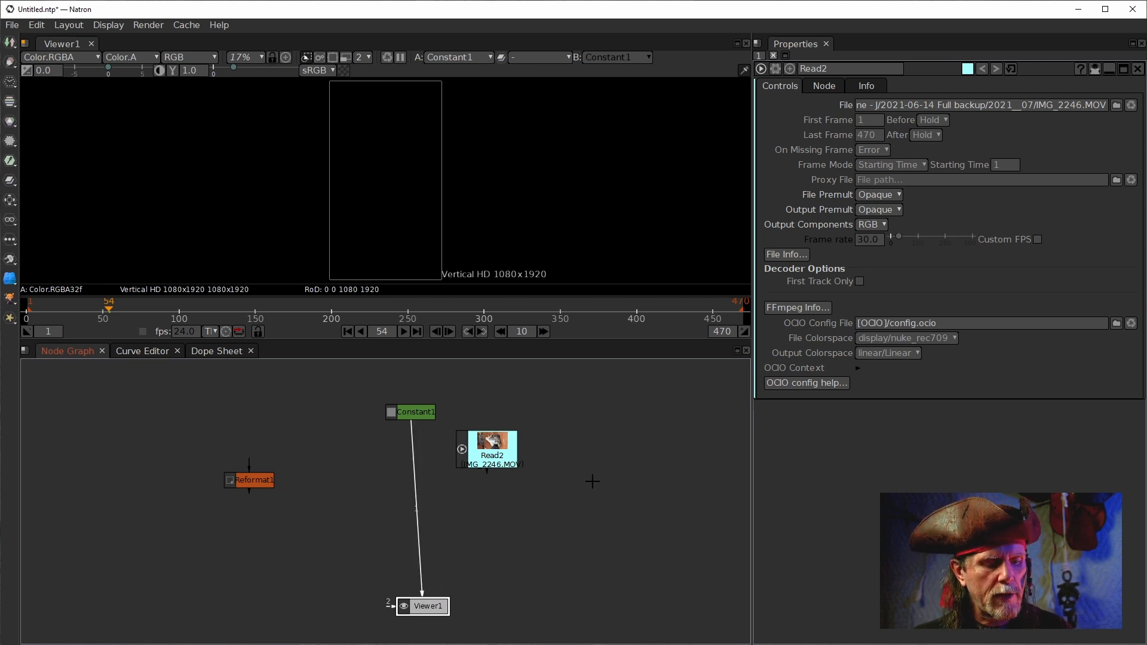
key("s")
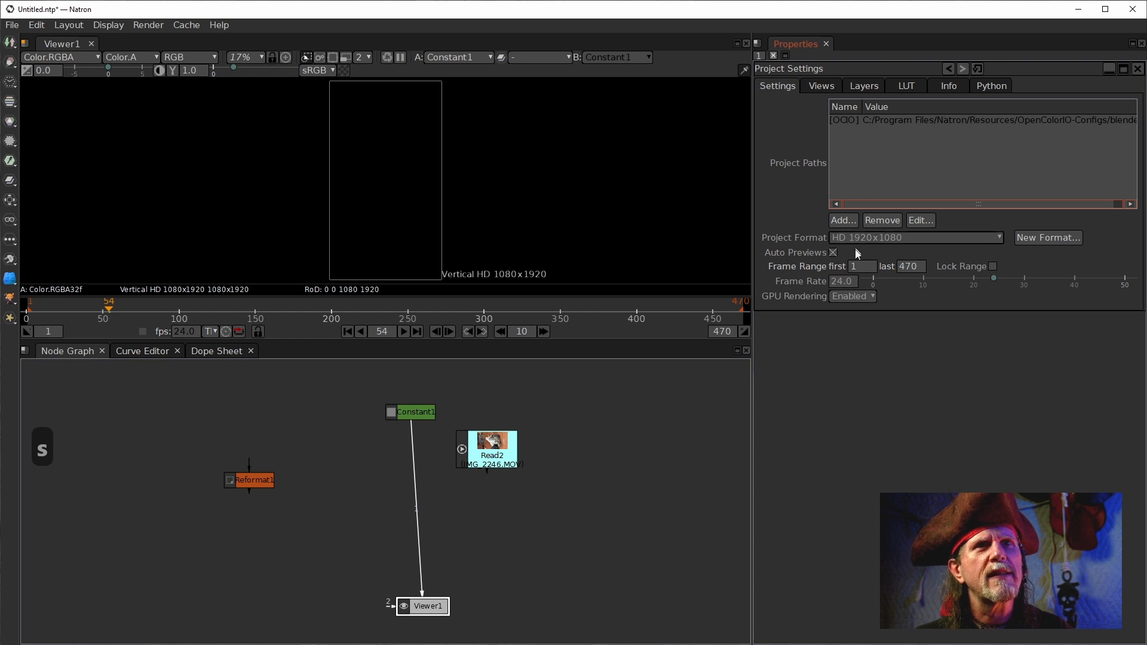
left_click_drag(442, 605, 430, 599)
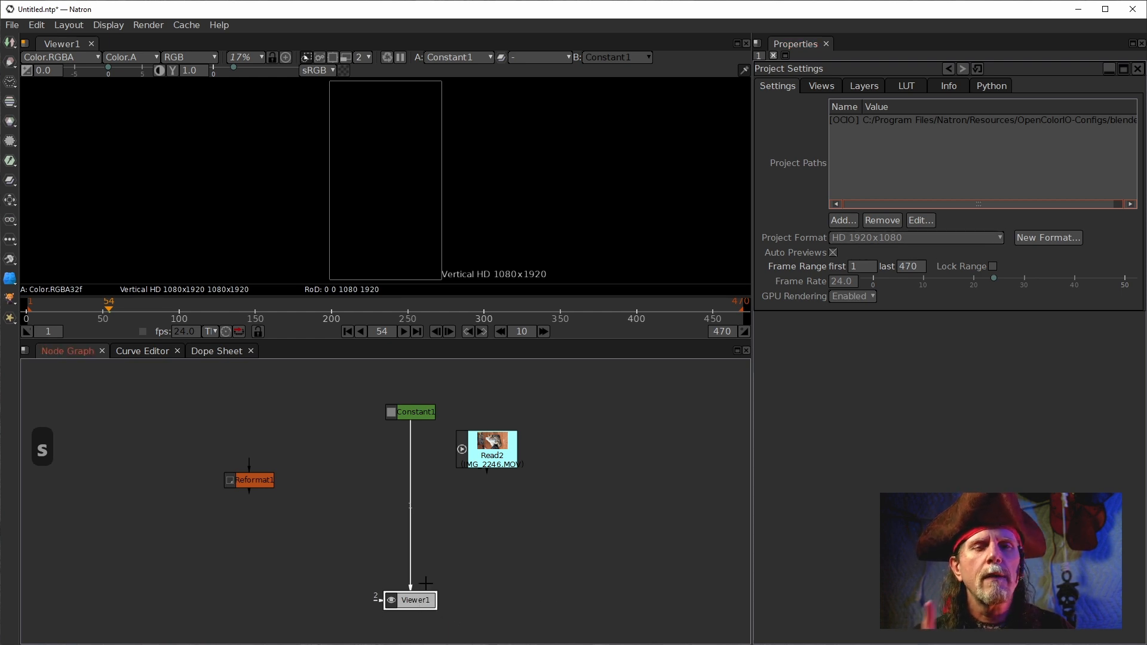
Add a Write node fed by the Constant node, leaving its output file unset.
left_click(411, 415)
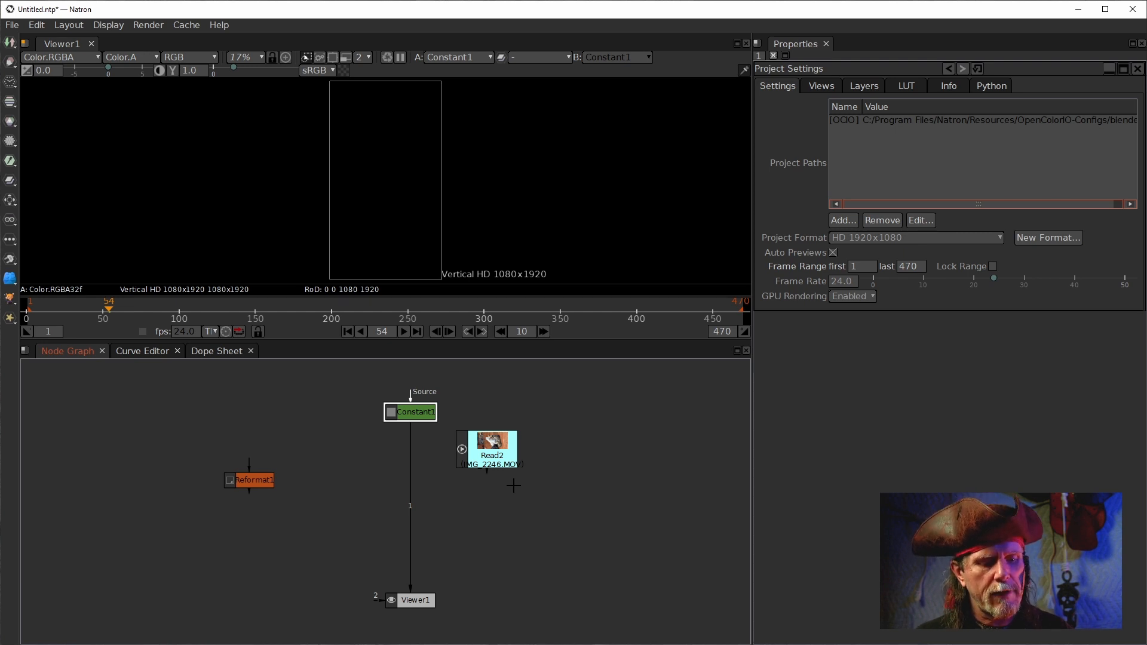
key("w")
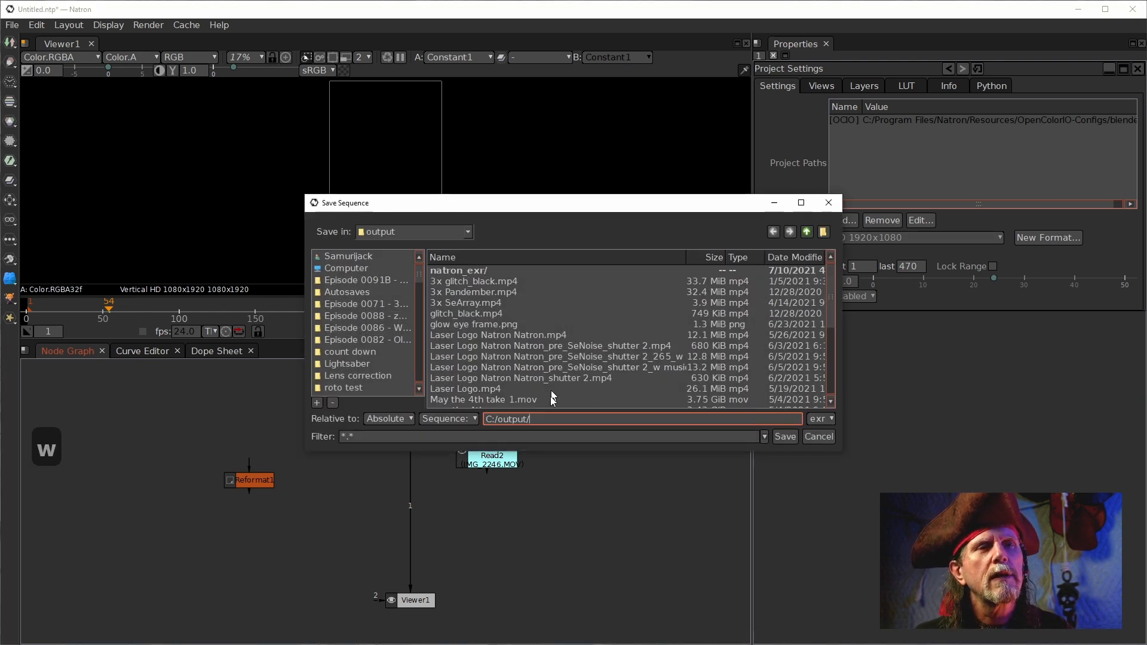
left_click(818, 437)
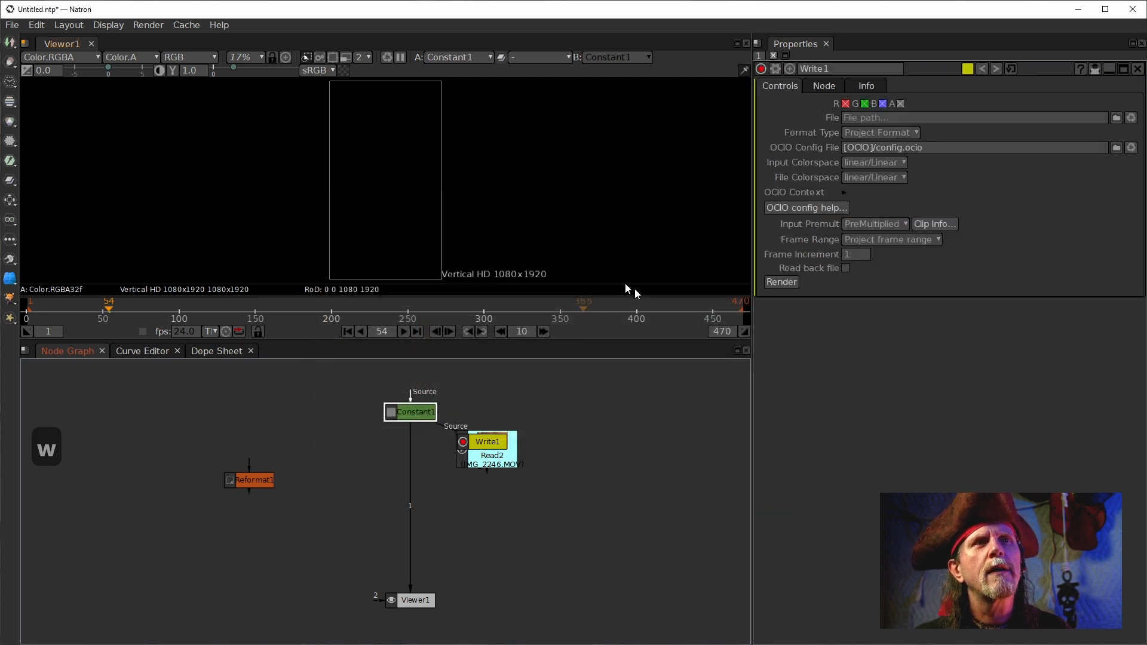
Set the viewer's playback out point to frame 25.
left_click(724, 332)
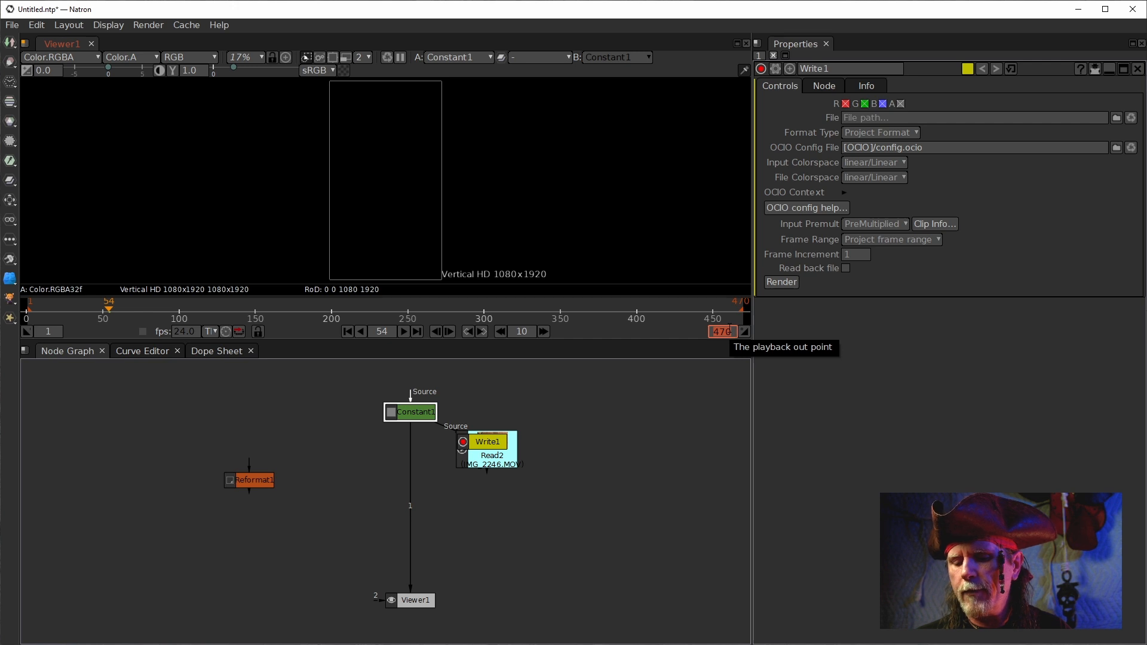
type("25")
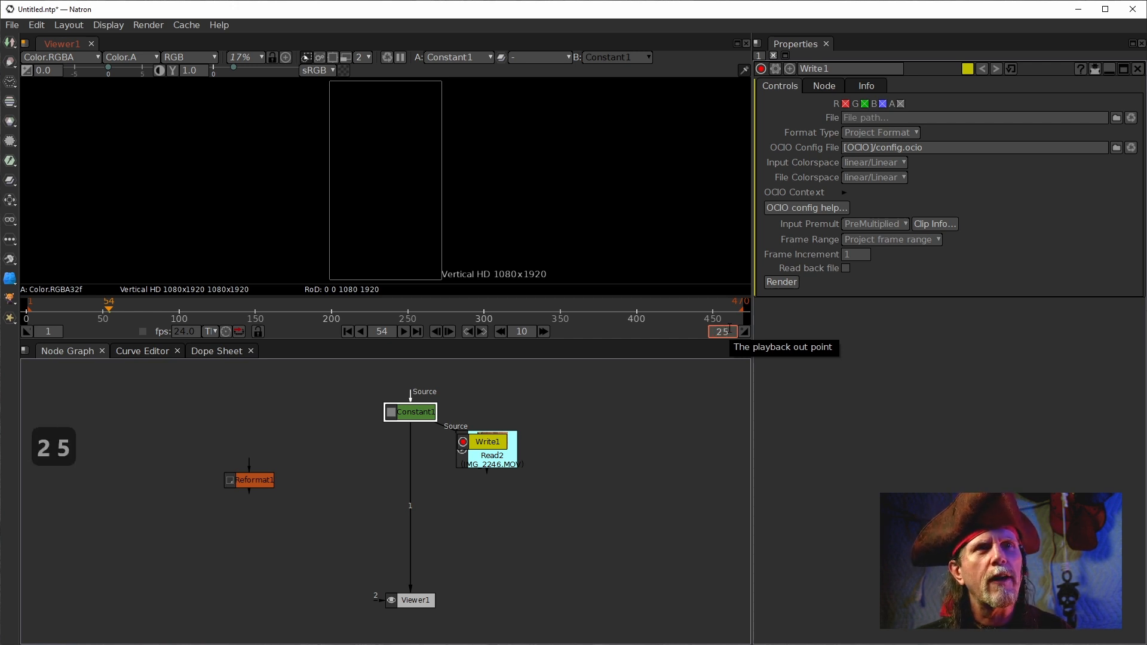
left_click(517, 554)
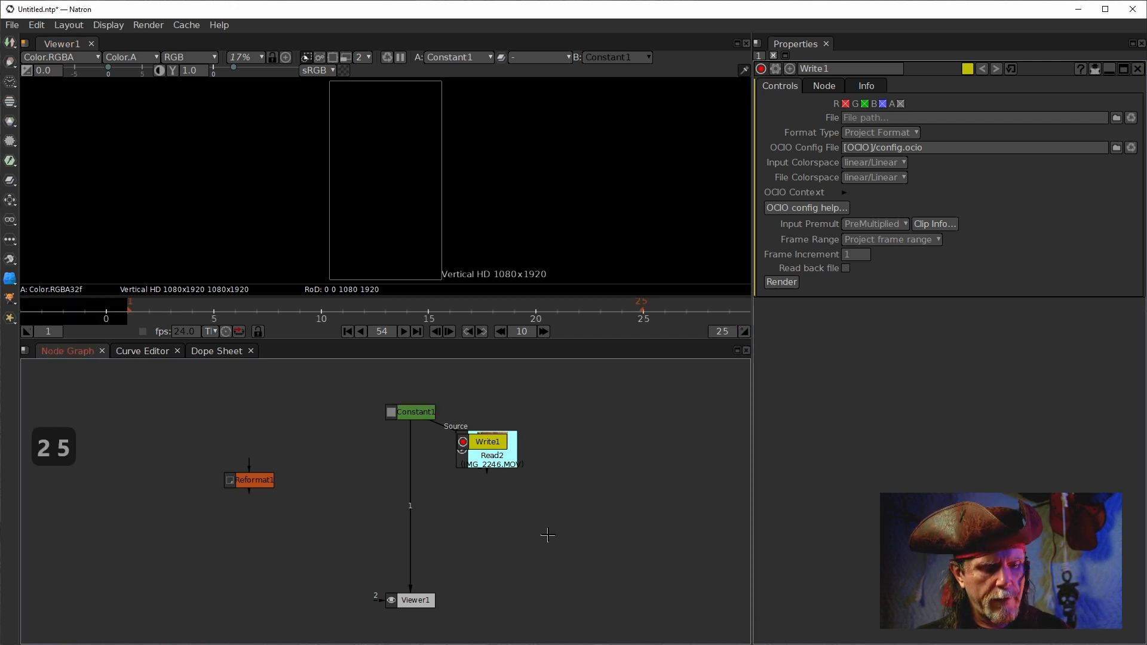
Set the last frame of the project's frame range to 25 in the project settings.
key("s")
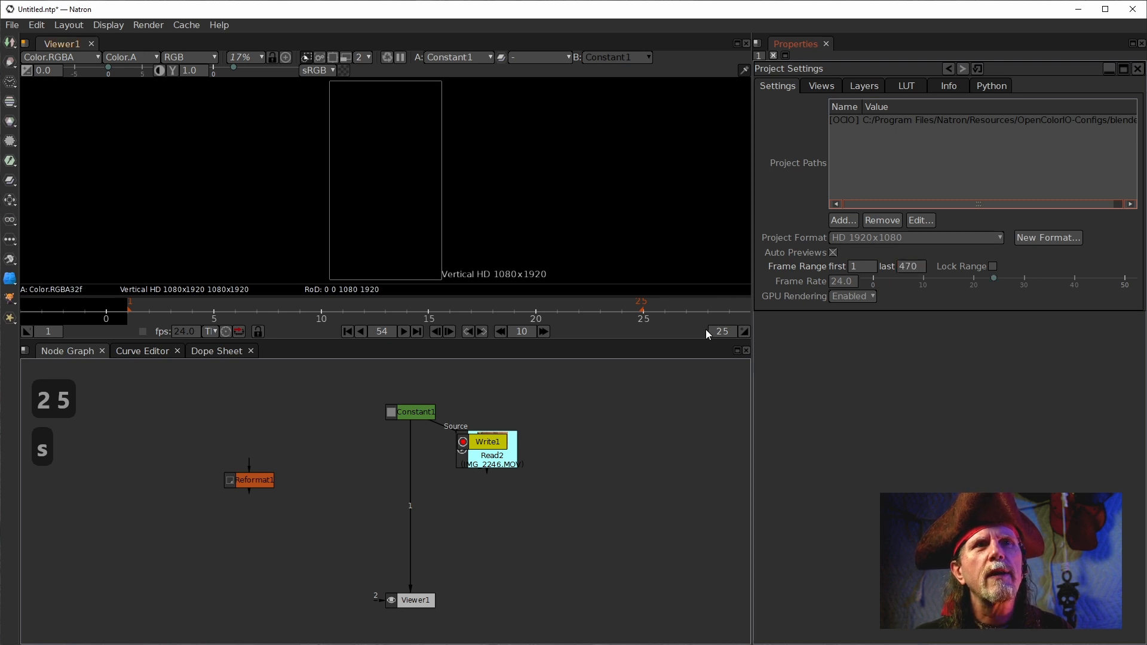
left_click(725, 331)
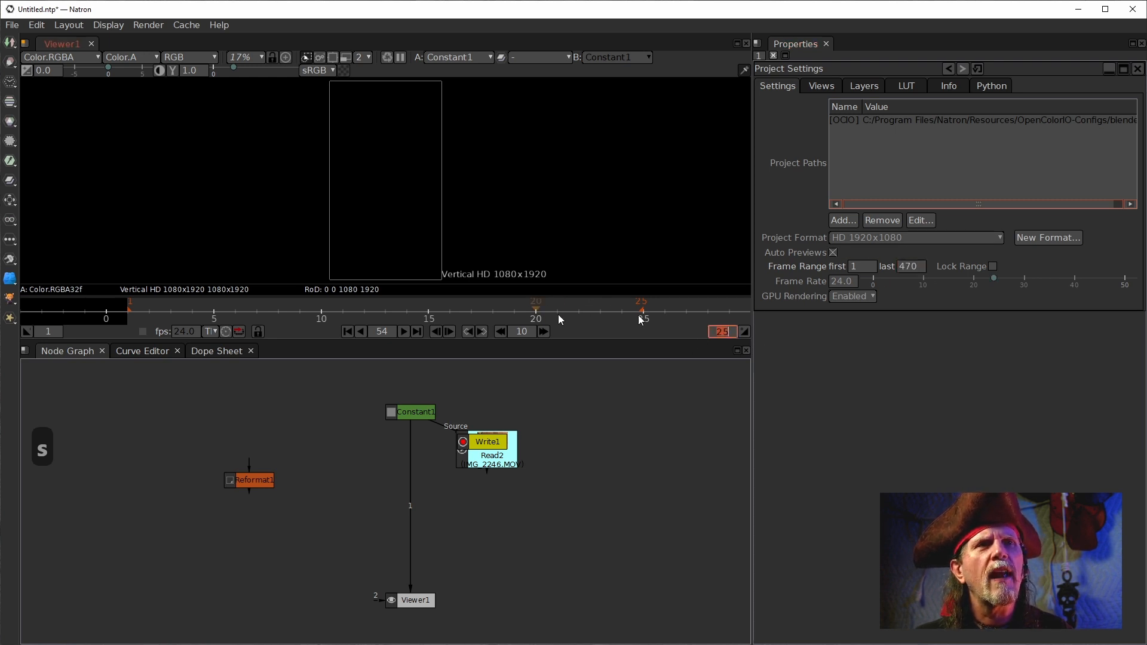
left_click(922, 265)
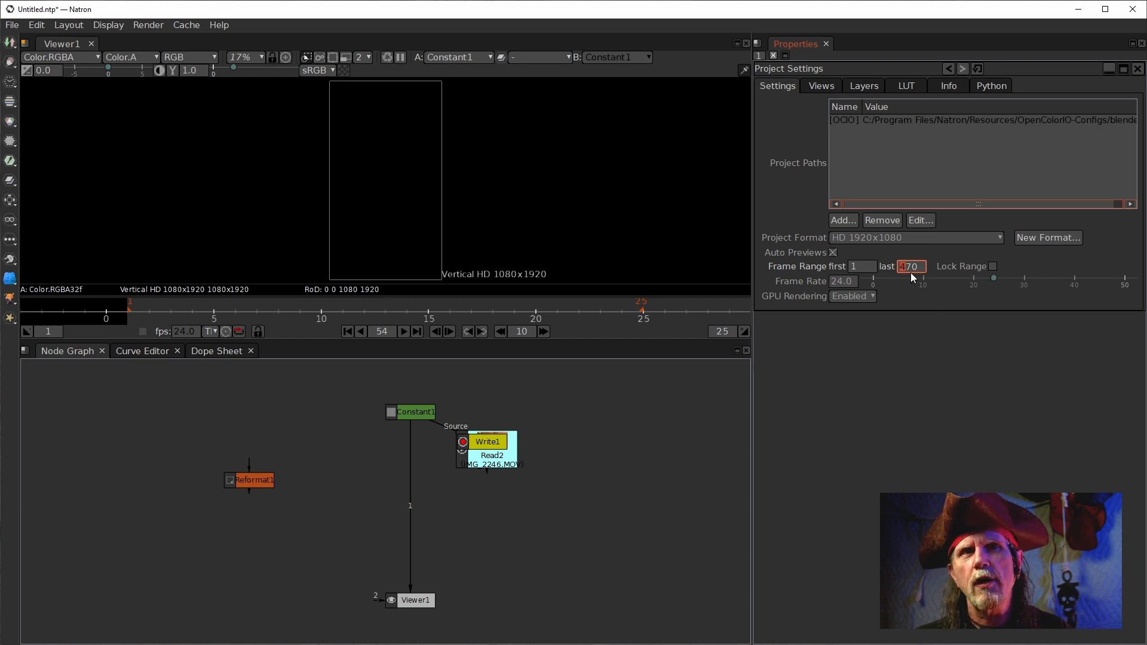
left_click_drag(919, 270, 874, 261)
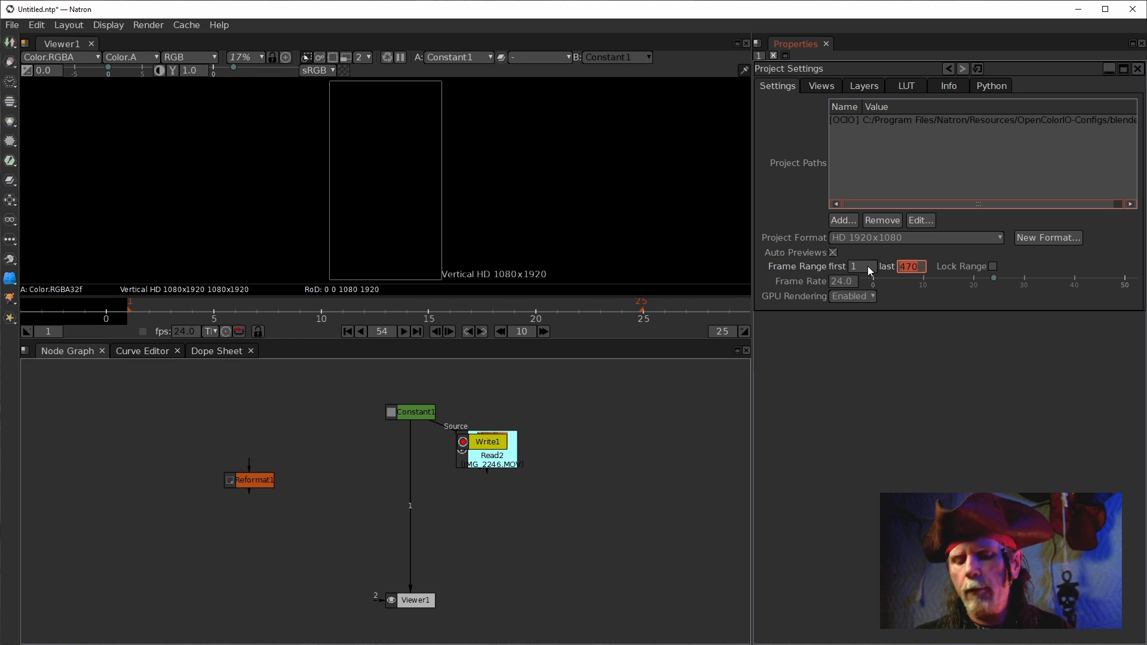
type("25")
key("Return")
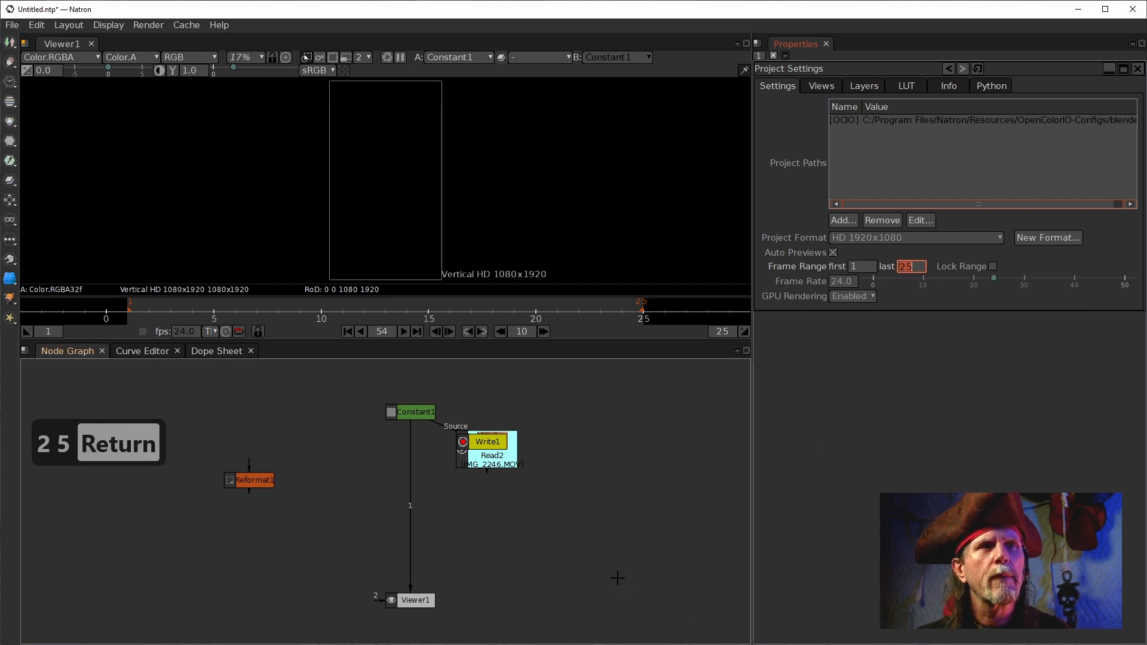
Separate the overlapping Read and Write nodes in the node graph, and open the Write node's properties.
left_click_drag(494, 455, 607, 467)
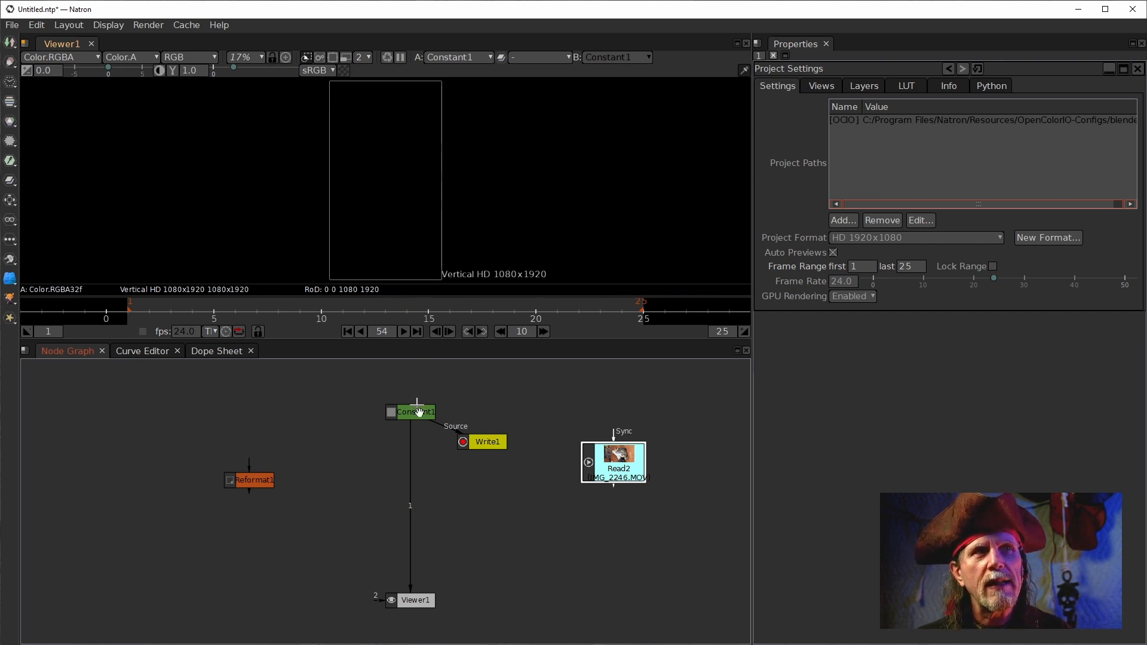
left_click_drag(491, 447, 479, 511)
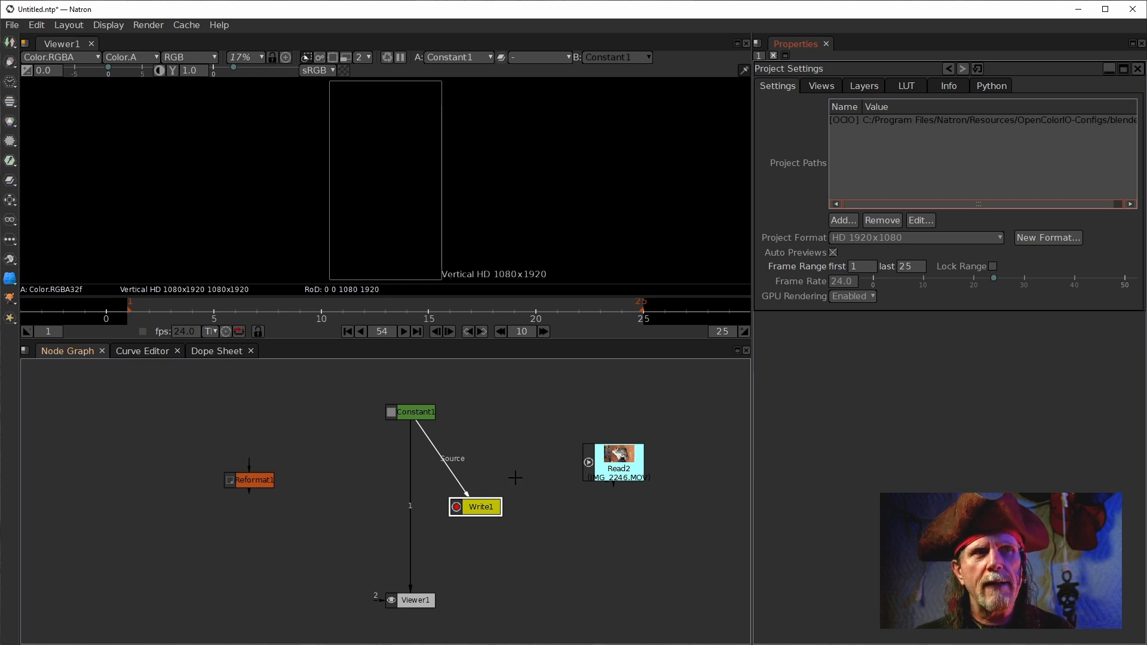
double_click(485, 507)
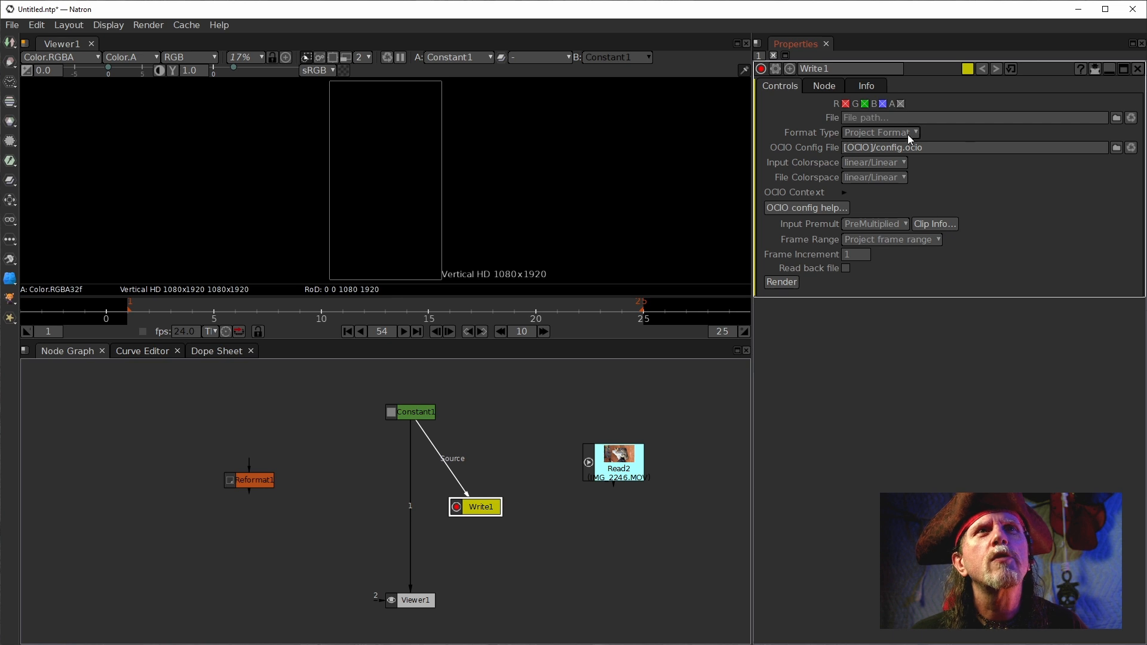
Choose the Write node's output location and enter C:/output/test_RoD as the file path.
left_click(1117, 117)
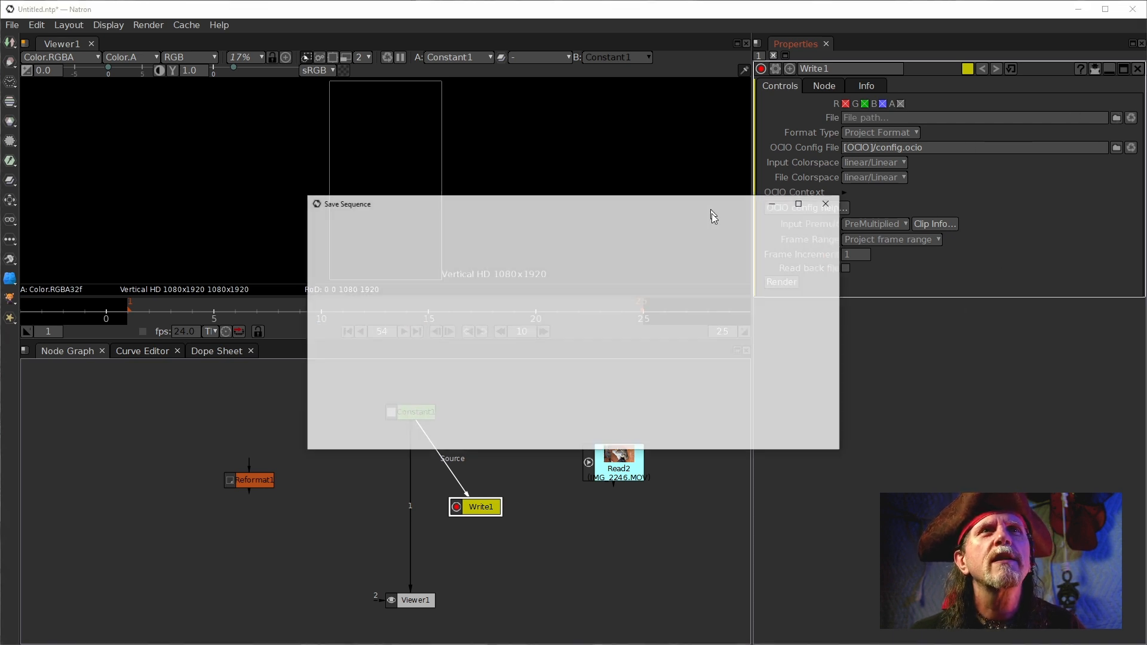
left_click_drag(489, 210, 581, 246)
left_click(529, 268)
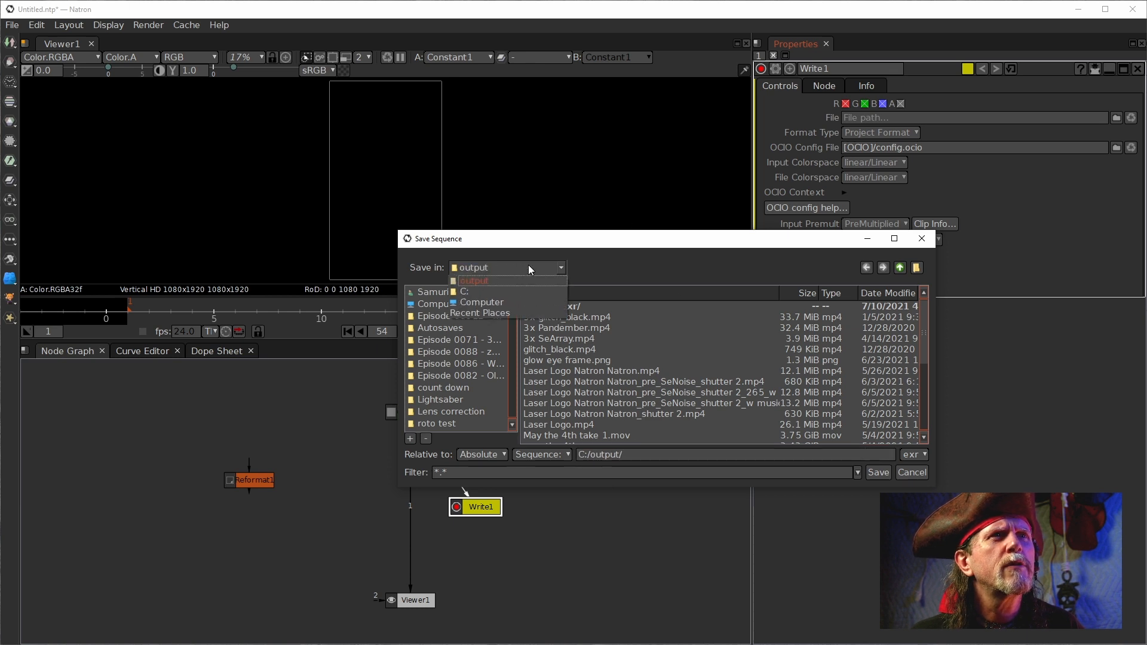
left_click(622, 261)
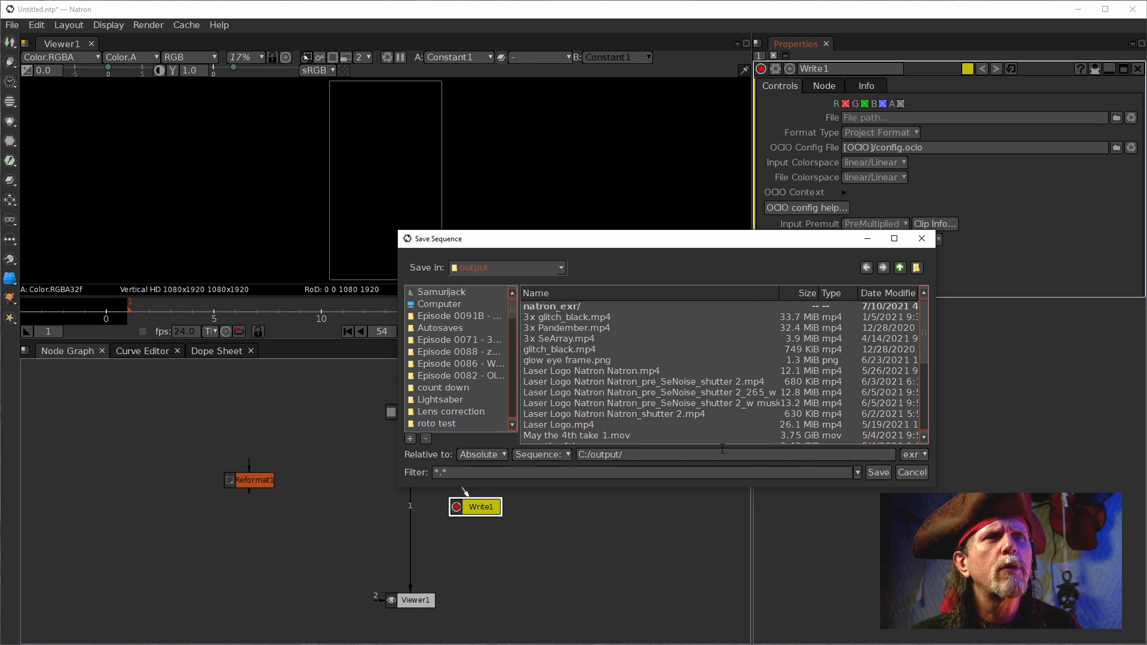
left_click(663, 456)
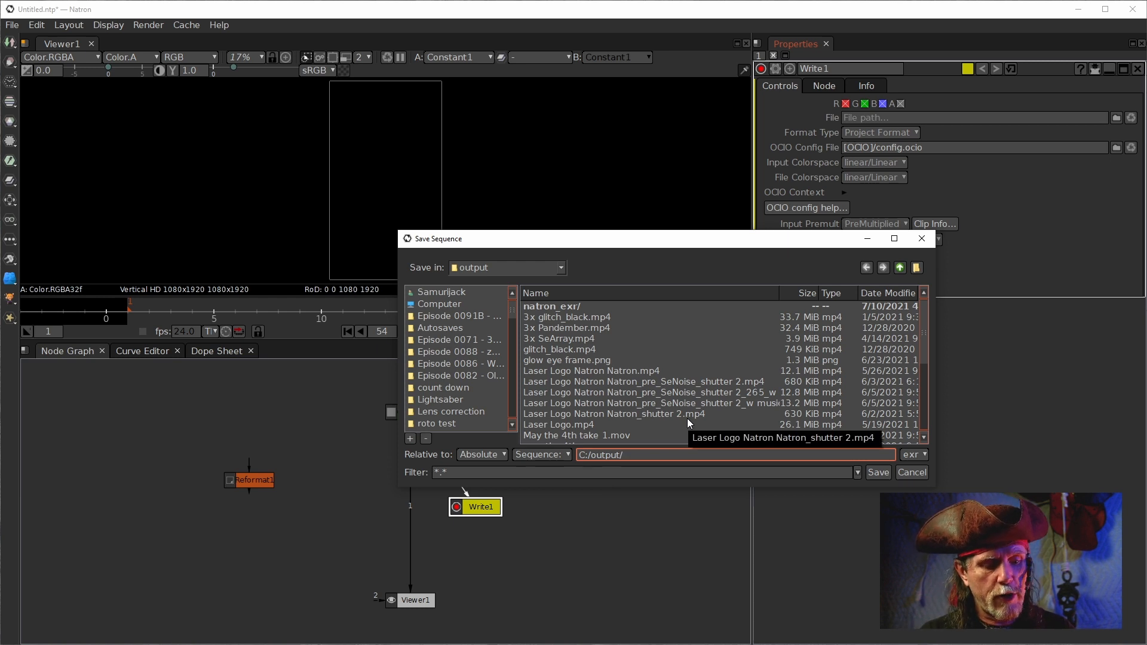
type("text")
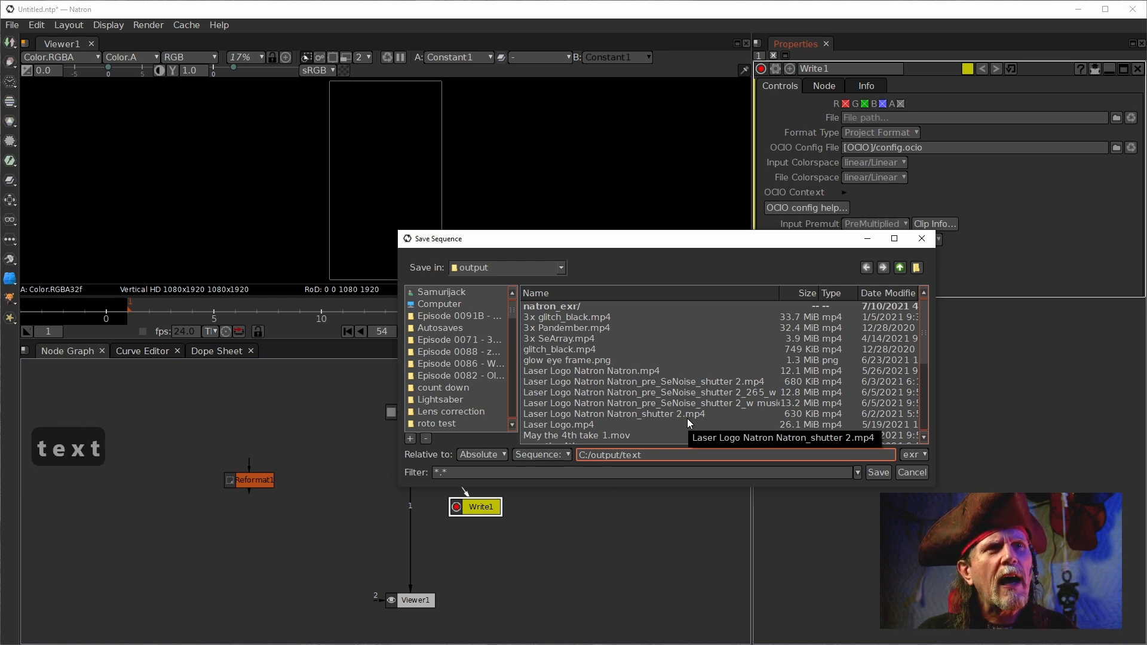
key("BackSpace")
key("BackSpace")
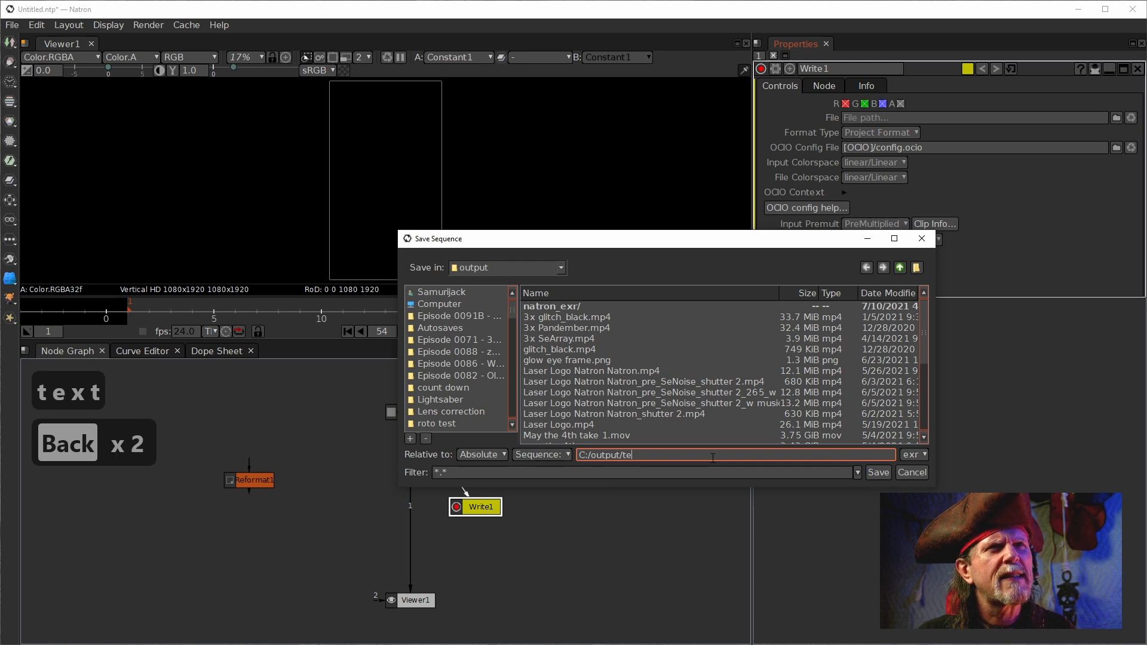
type("sr")
key("BackSpace")
type("t")
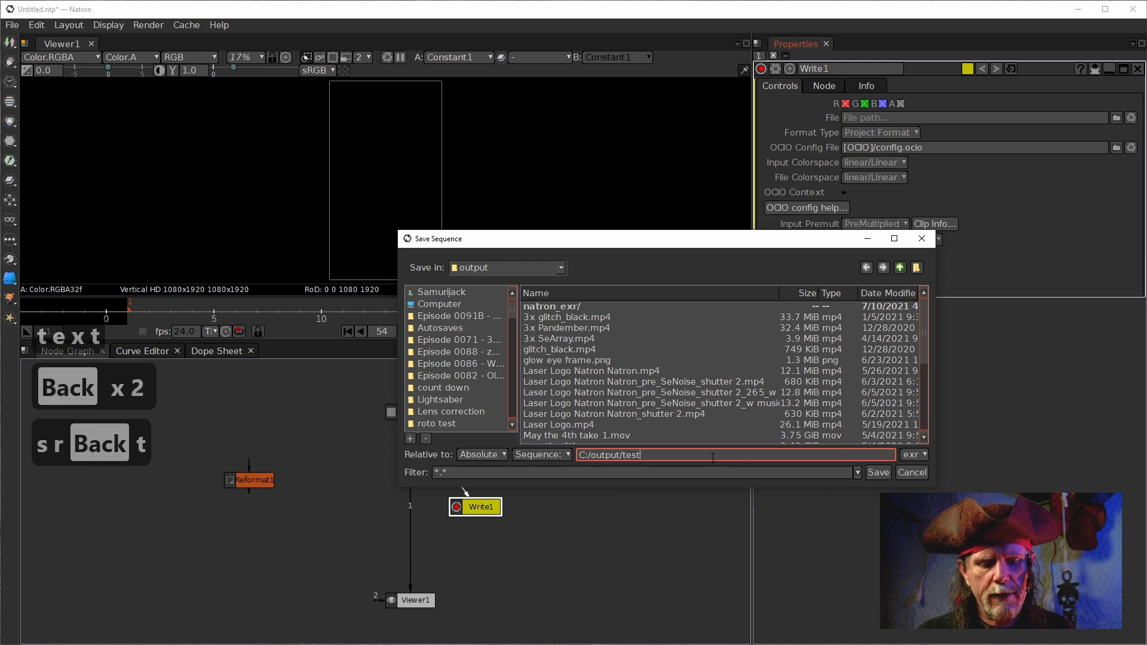
type("_RO")
key("BackSpace")
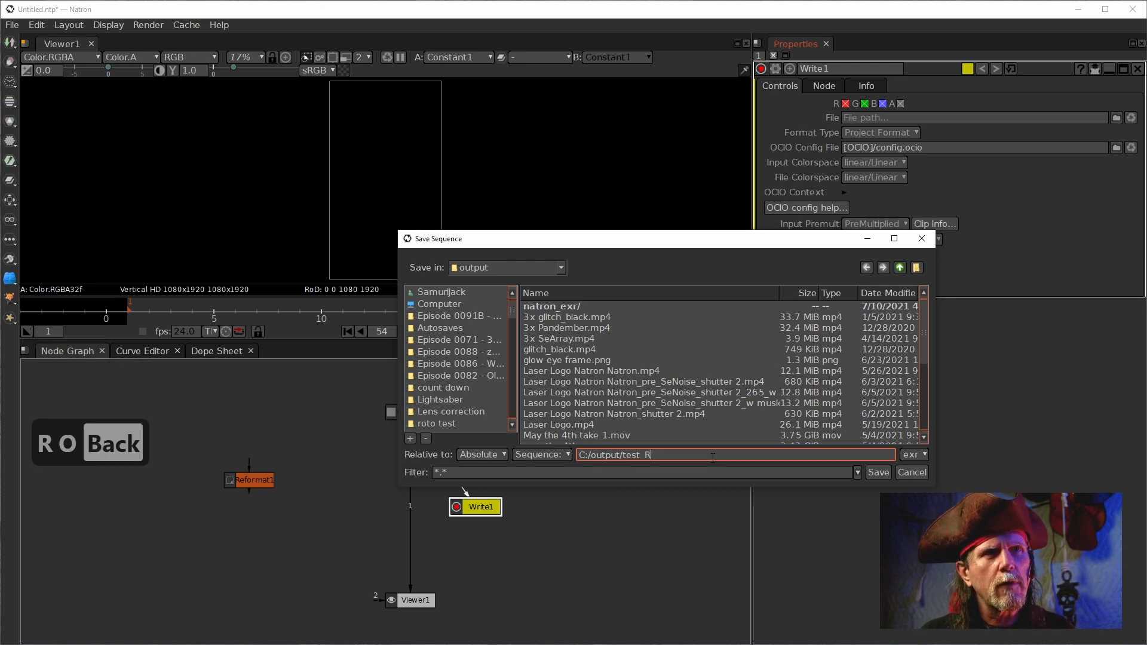
type("D")
key("BackSpace")
type("oD")
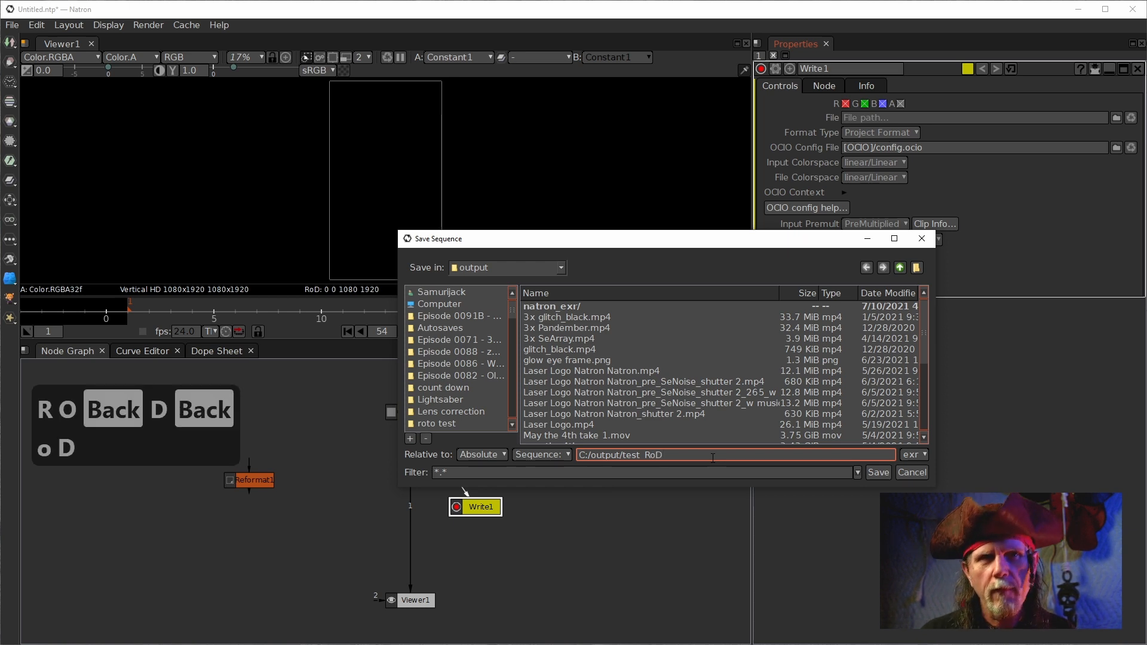
Add the extension .mp4 to the test_RoD output file name.
left_click(913, 455)
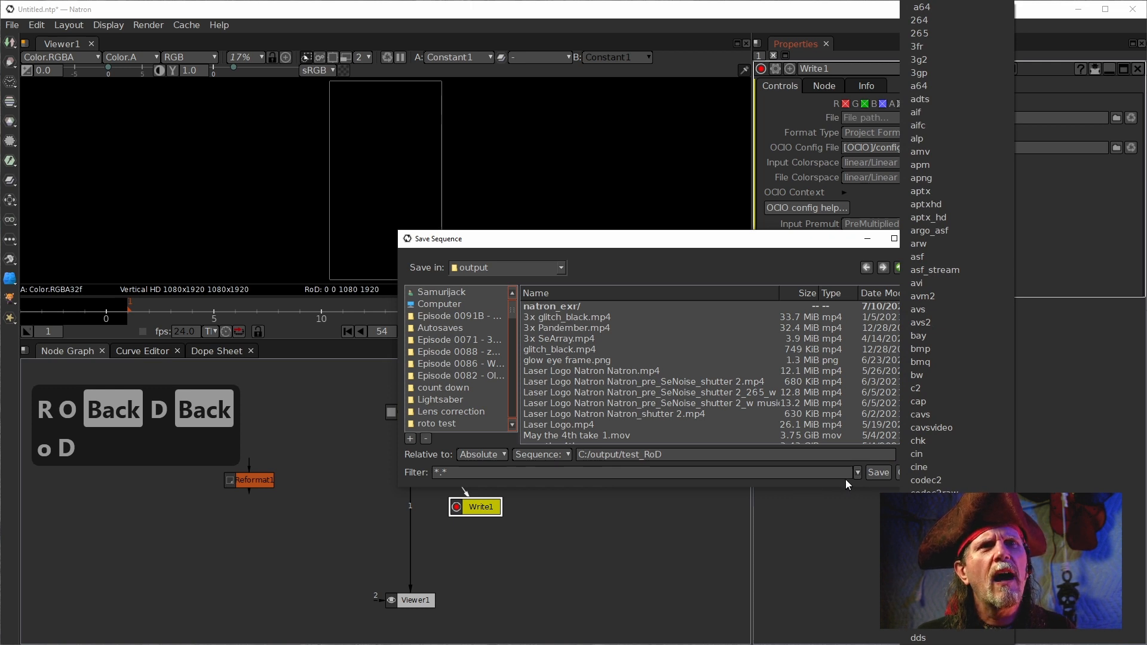
left_click(737, 505)
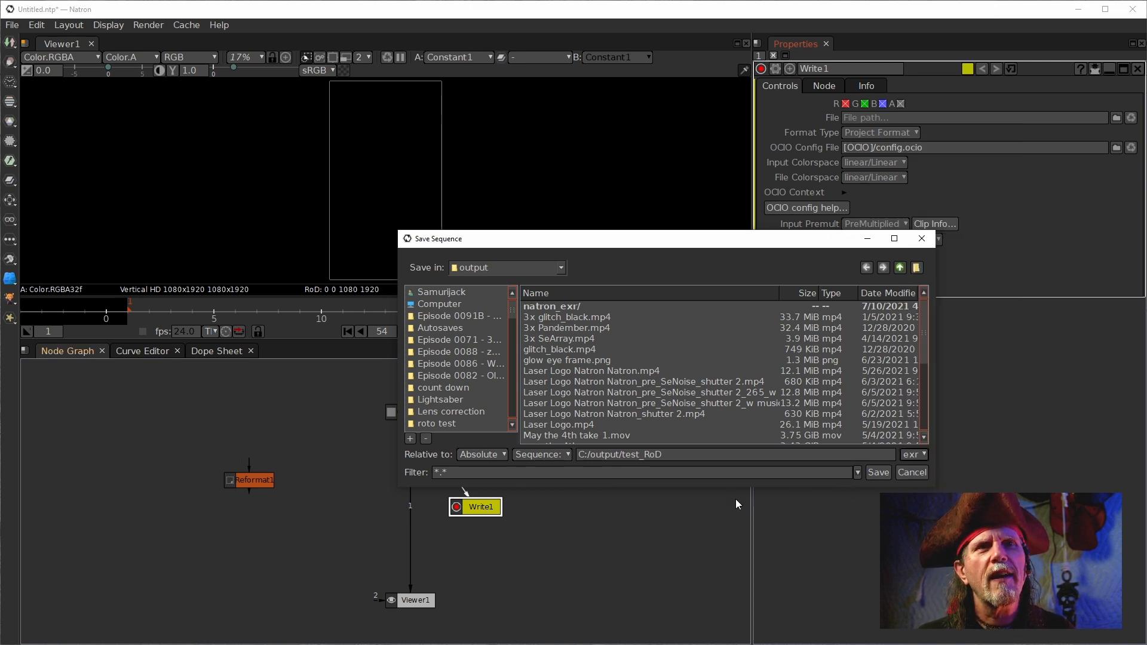
left_click(912, 454)
left_click(778, 455)
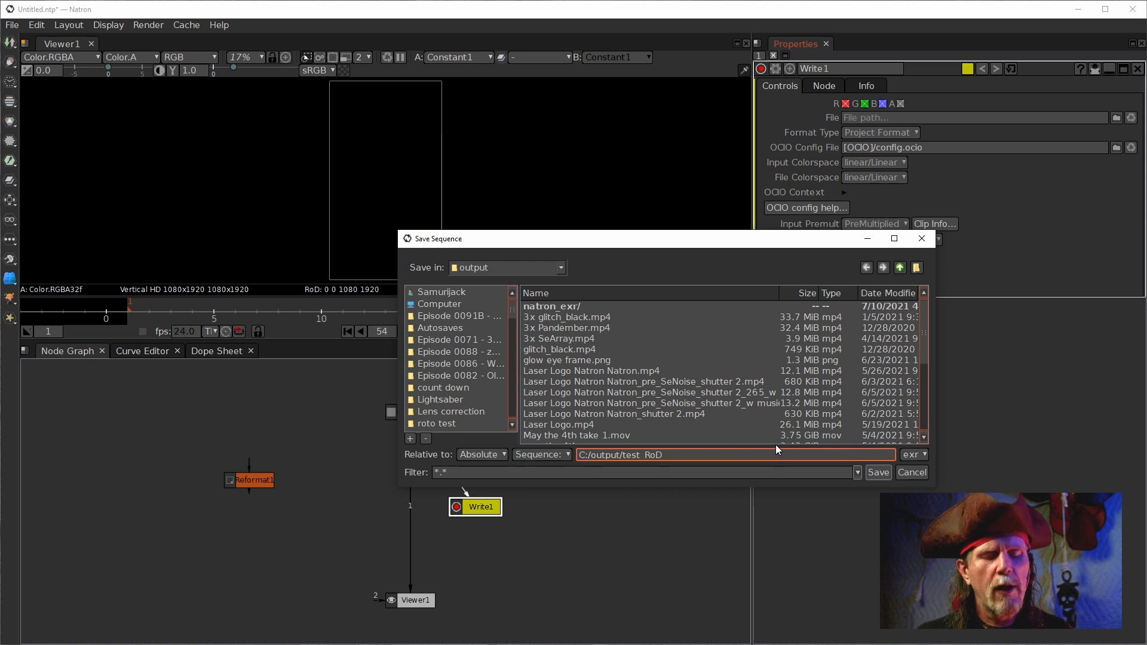
type(".mpo")
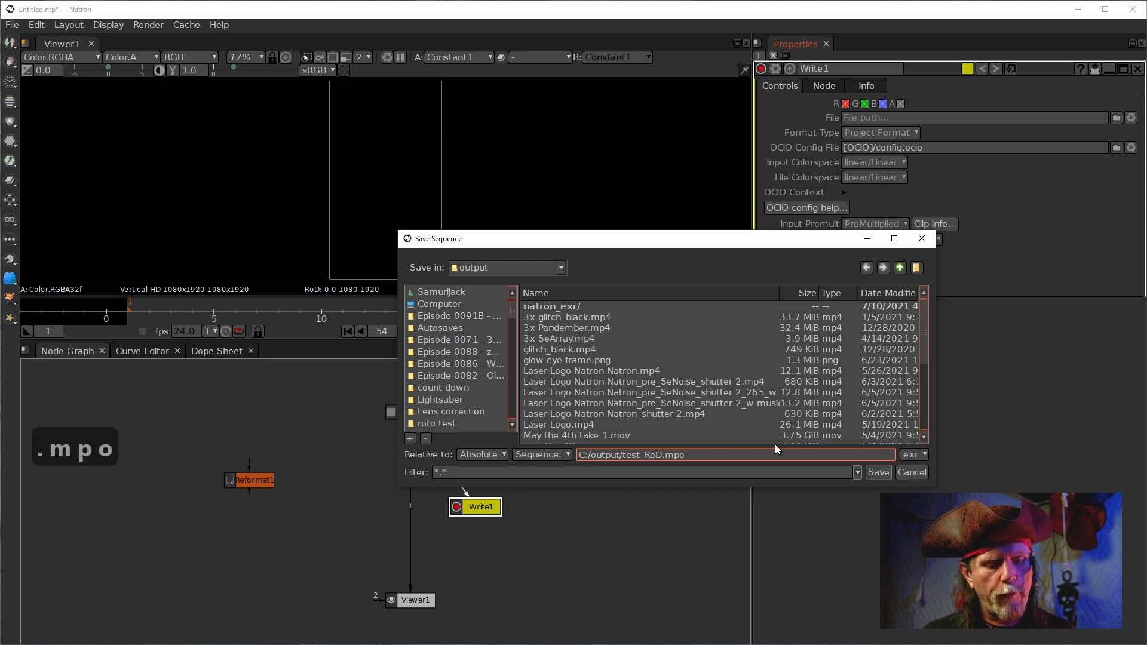
key("BackSpace")
type("p")
type("x")
key("BackSpace")
key("BackSpace")
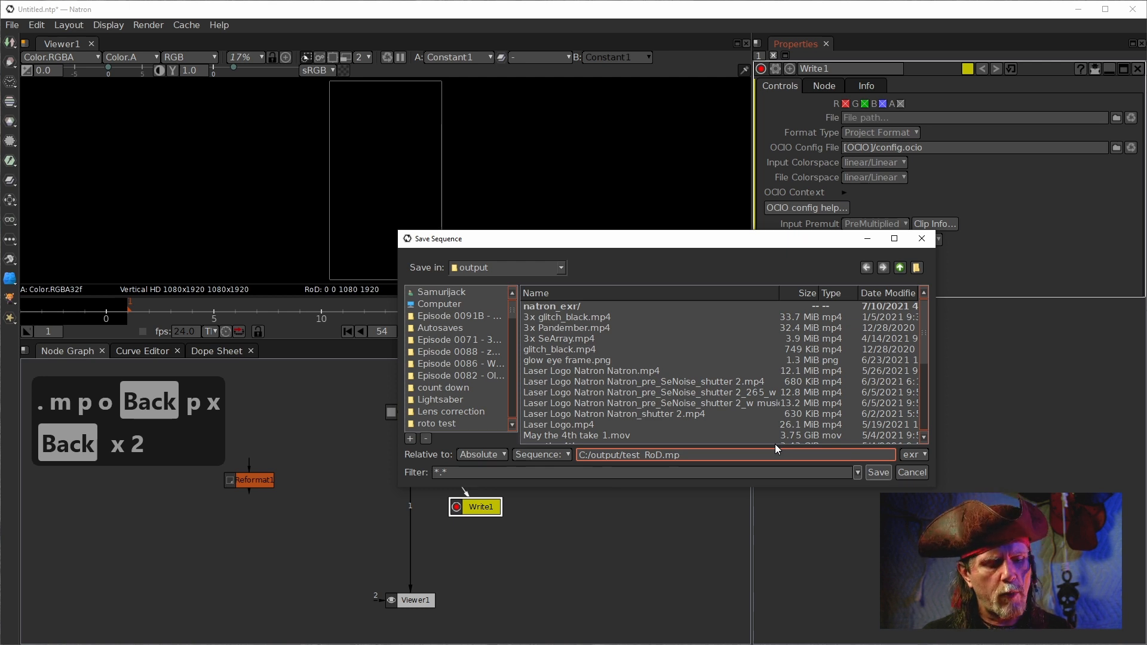
type("4")
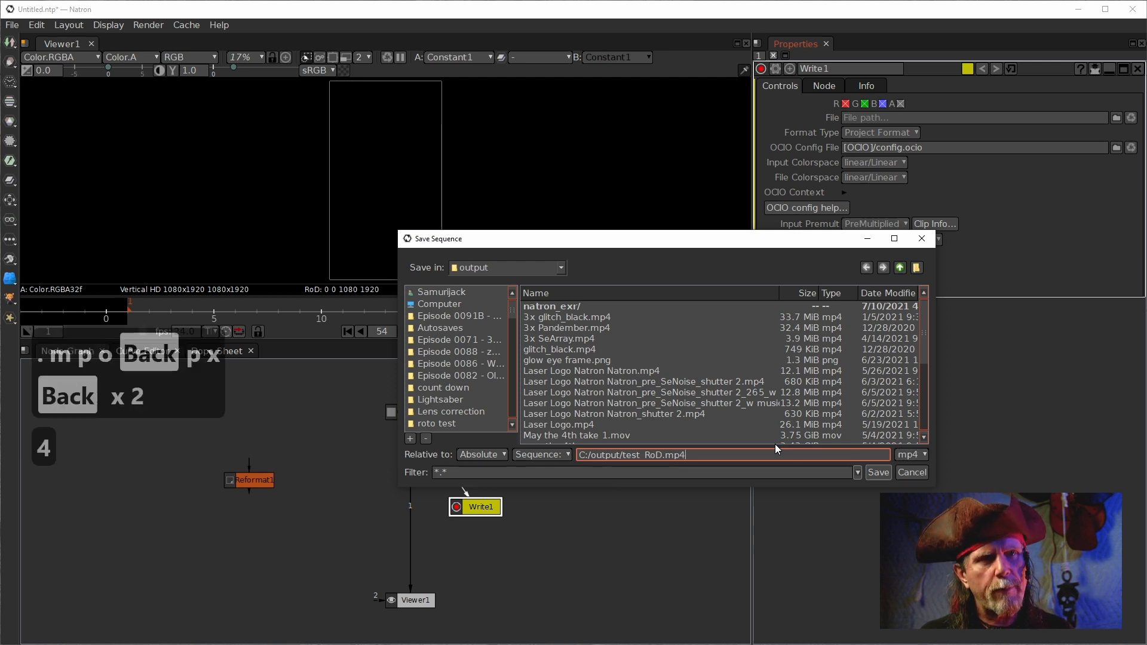
Accept C:/output/test_RoD.mp4 as the output file and set the alpha of the Constant node's colour to 1.0.
left_click(878, 473)
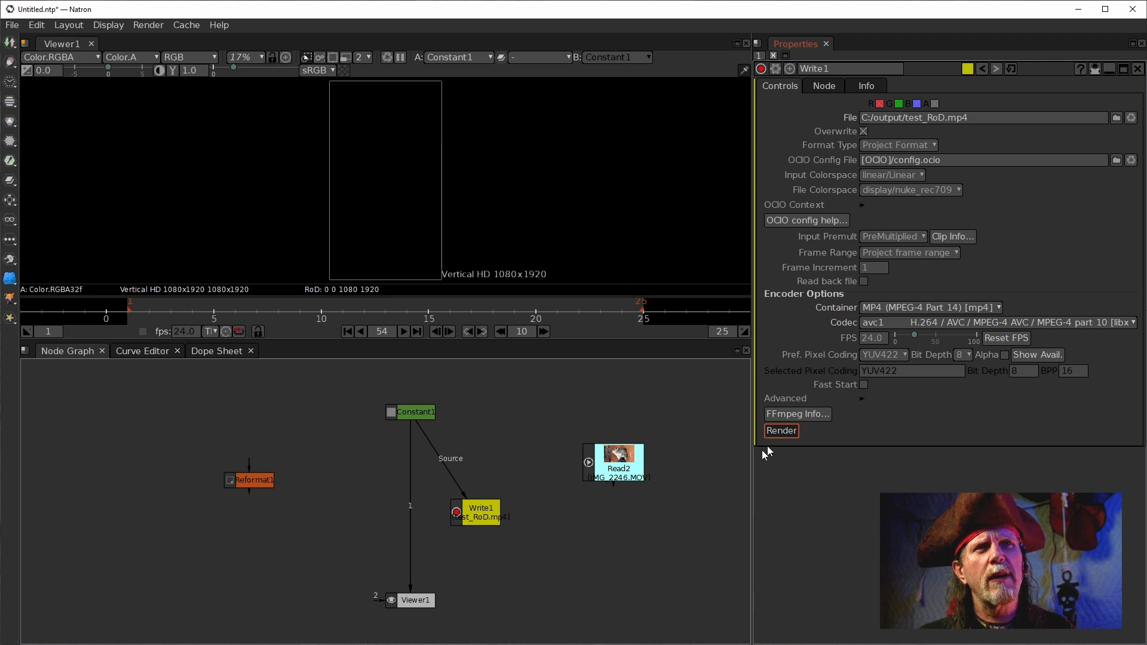
left_click(409, 414)
double_click(410, 417)
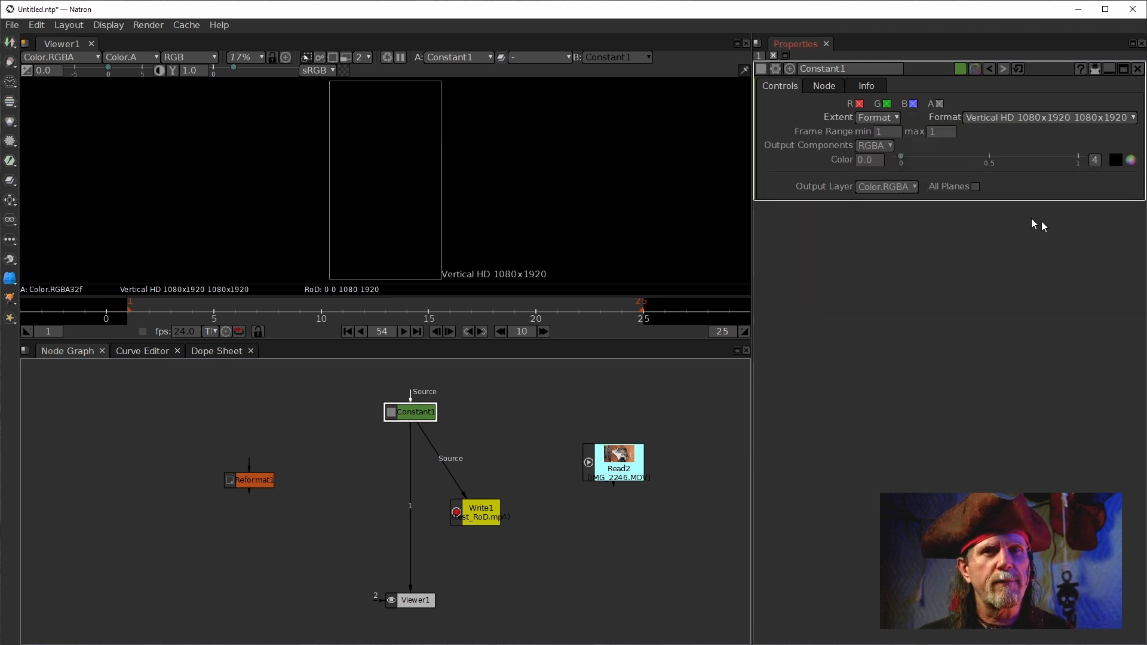
left_click(1095, 160)
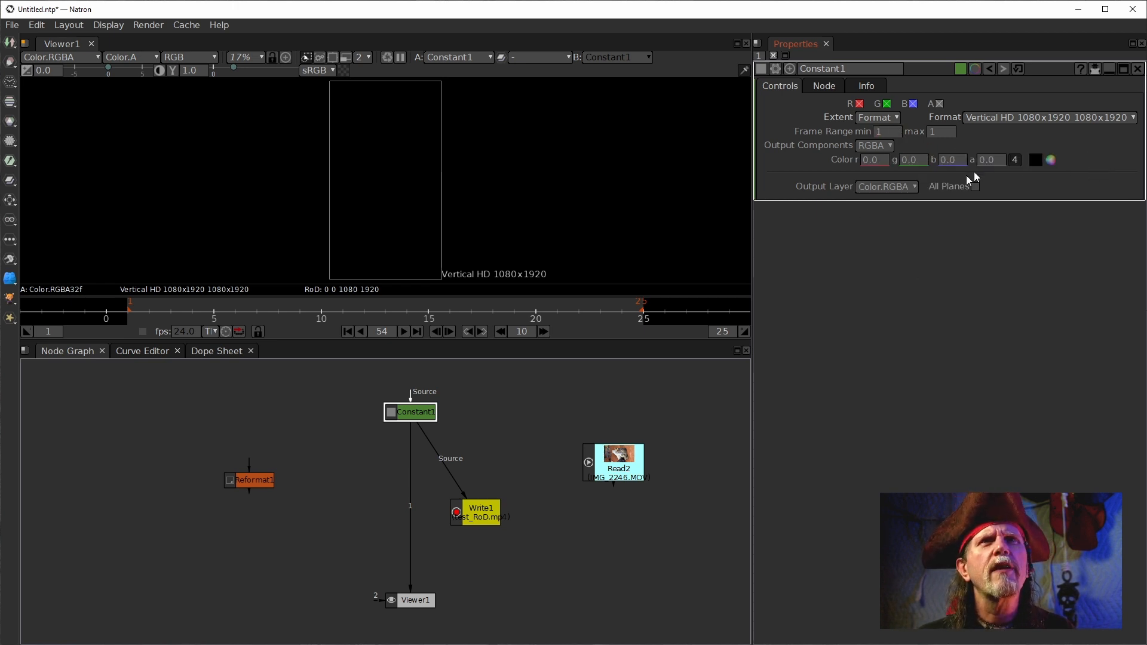
scroll(980, 160, "up", 1)
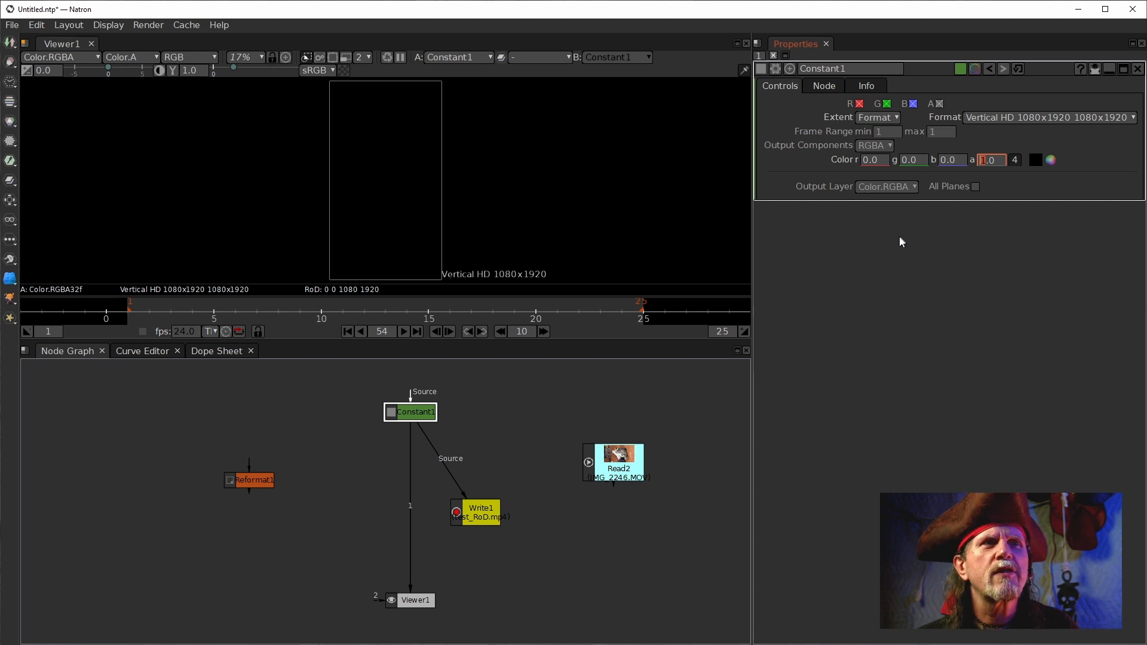
left_click(327, 491)
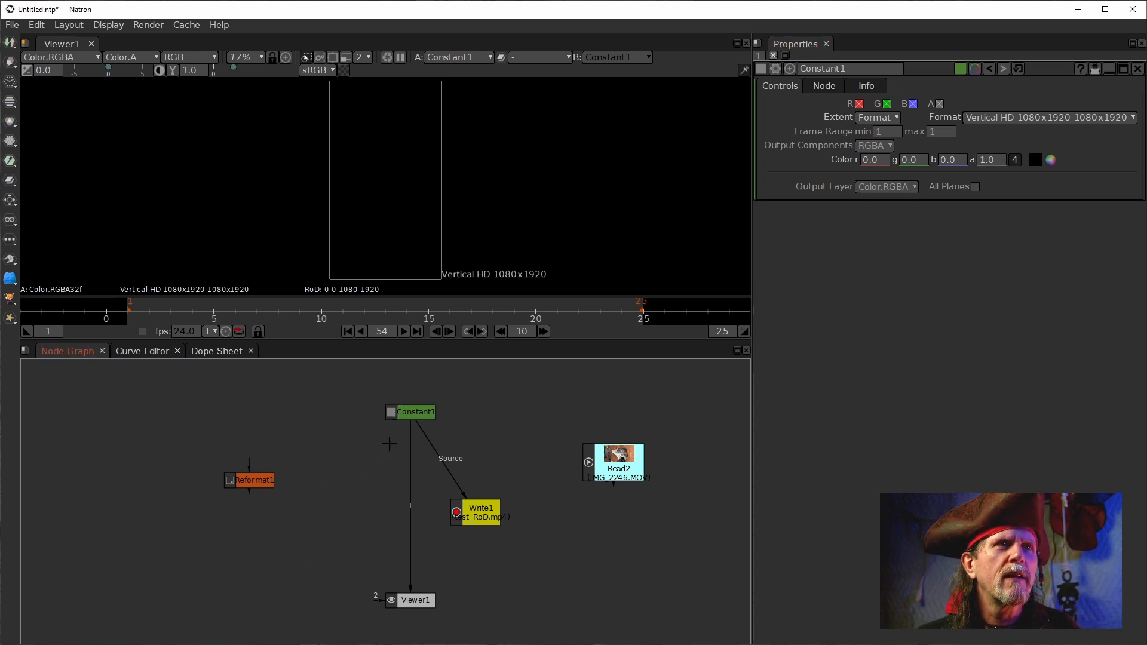
Move the IMG_2246.MOV Read node up and add a Merge node with its B input connected to the Constant node.
left_click(415, 412)
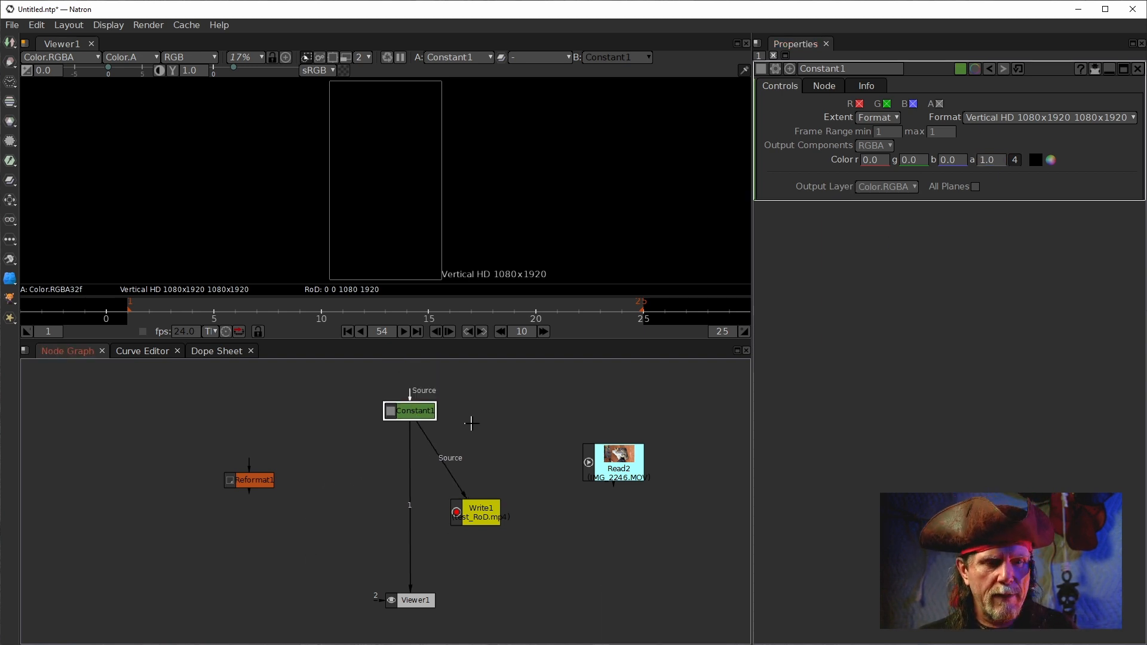
left_click_drag(611, 468, 568, 427)
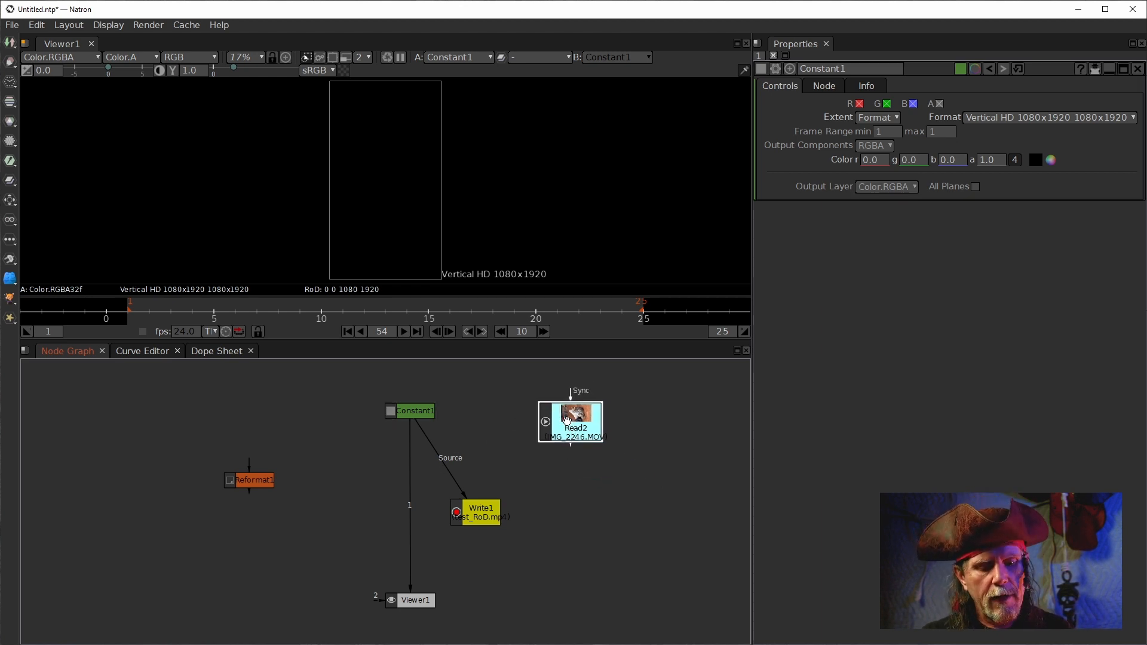
key("m")
left_click_drag(583, 465, 404, 412)
left_click_drag(556, 502, 509, 454)
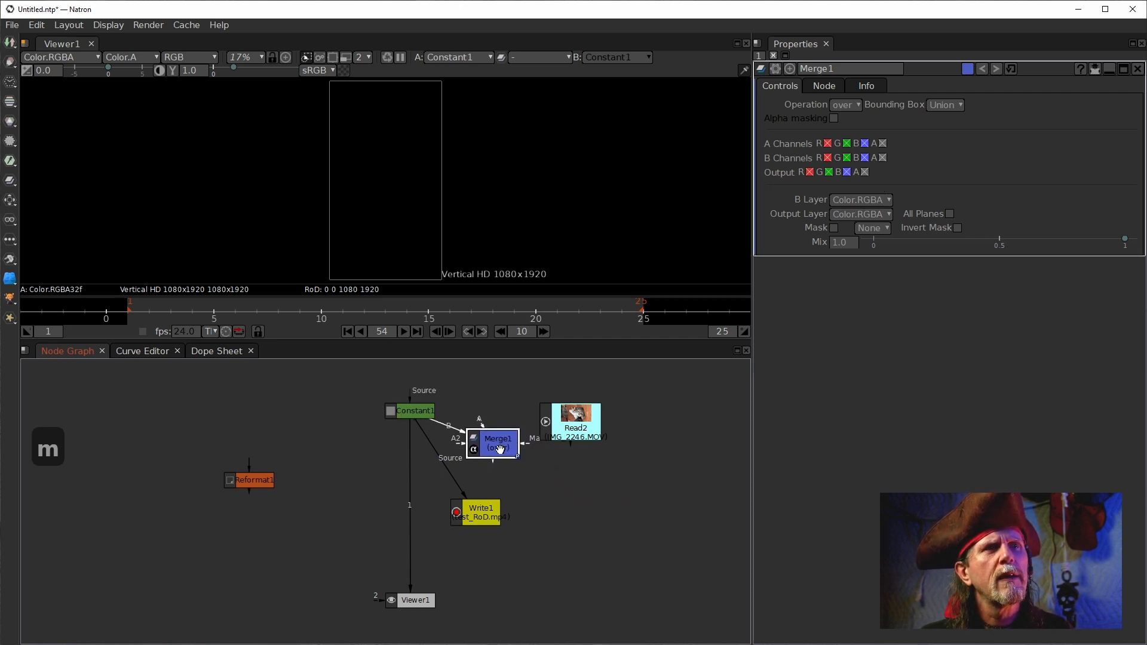
Add a Dot below the Constant node, insert the Merge between them, and connect its A input to the IMG_2246.MOV Read node.
left_click(413, 420)
key("period")
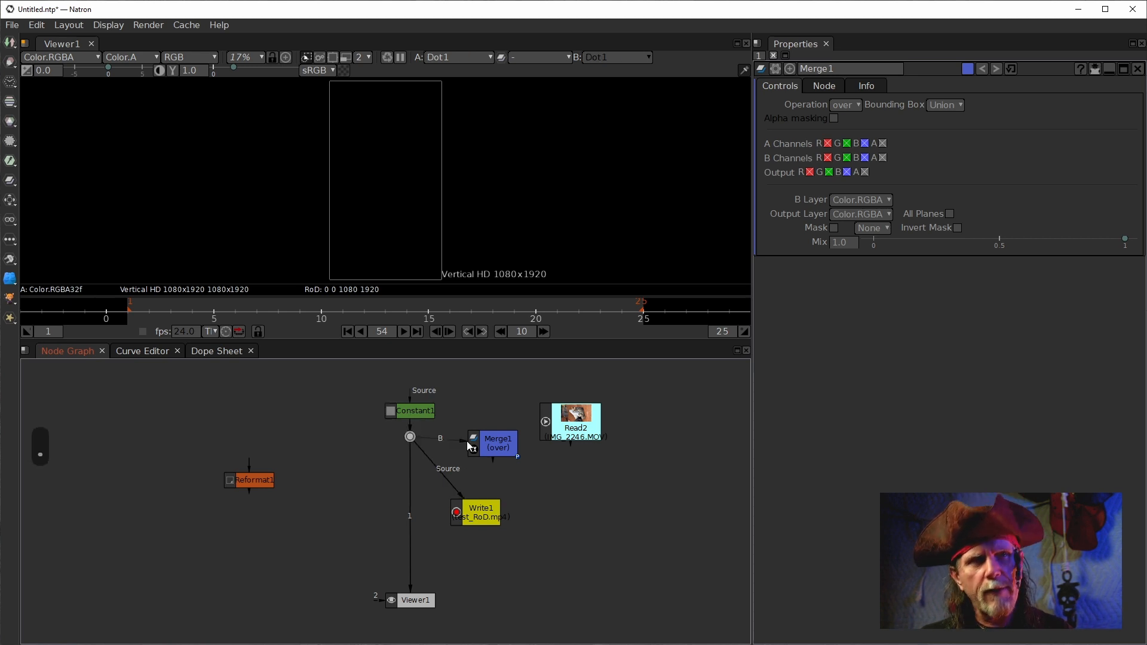
left_click_drag(409, 437, 416, 414)
left_click_drag(498, 445, 559, 424)
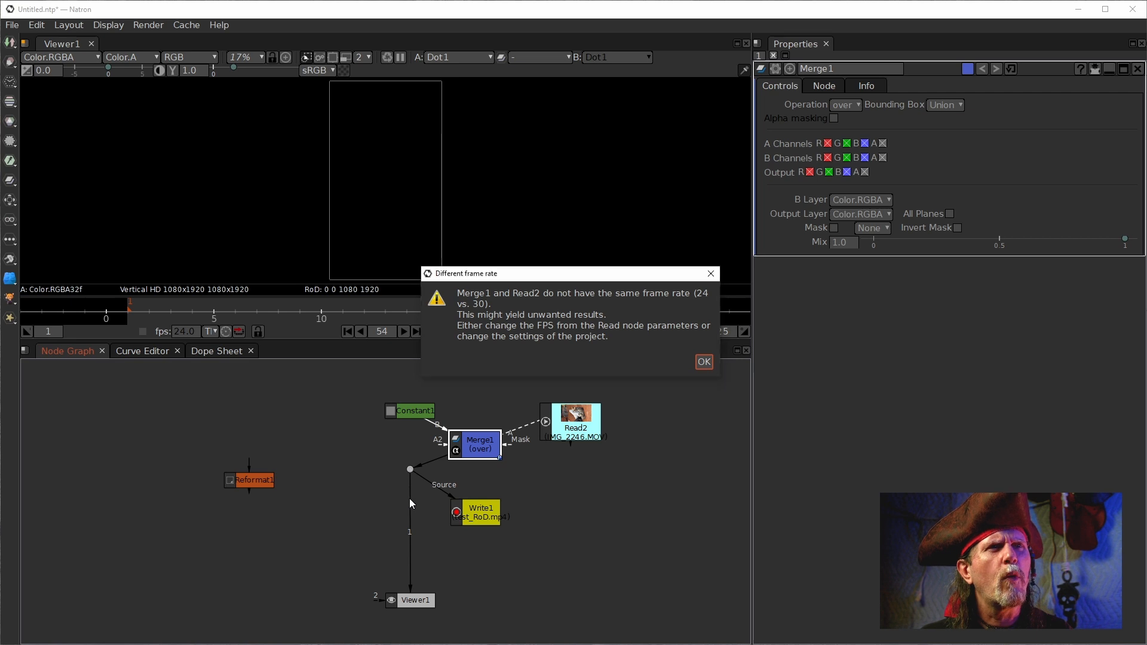
left_click(705, 362)
Line up the Merge node directly below the Constant node and level the IMG_2246.MOV Read node with it.
left_click_drag(481, 440, 409, 392)
left_click_drag(408, 442, 409, 432)
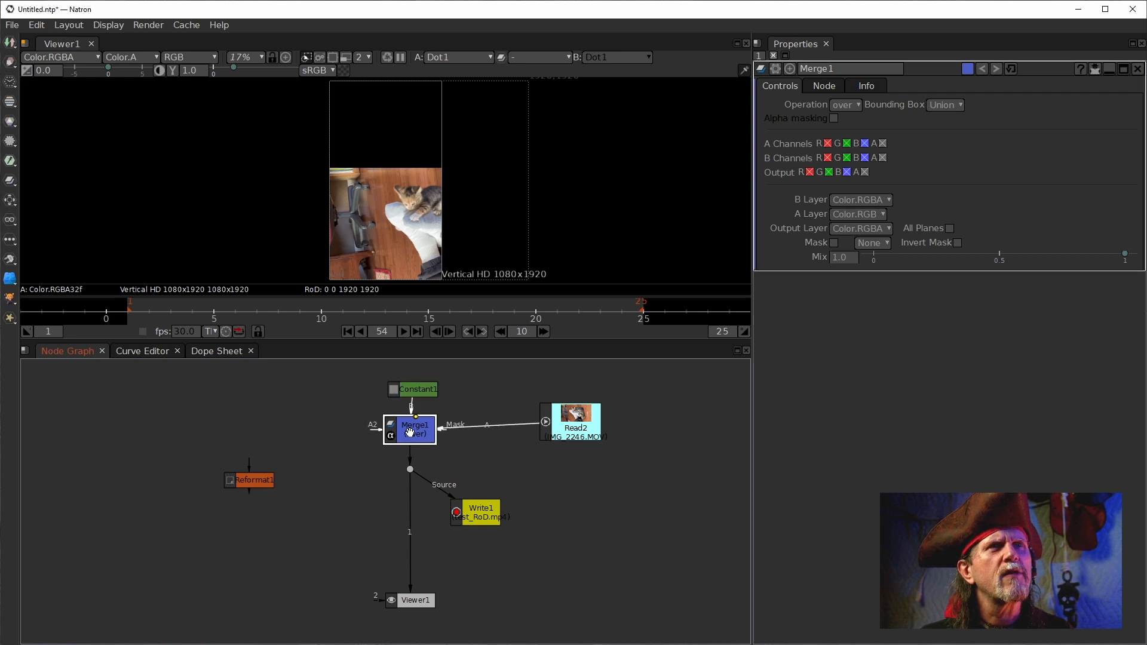
left_click_drag(576, 421, 579, 428)
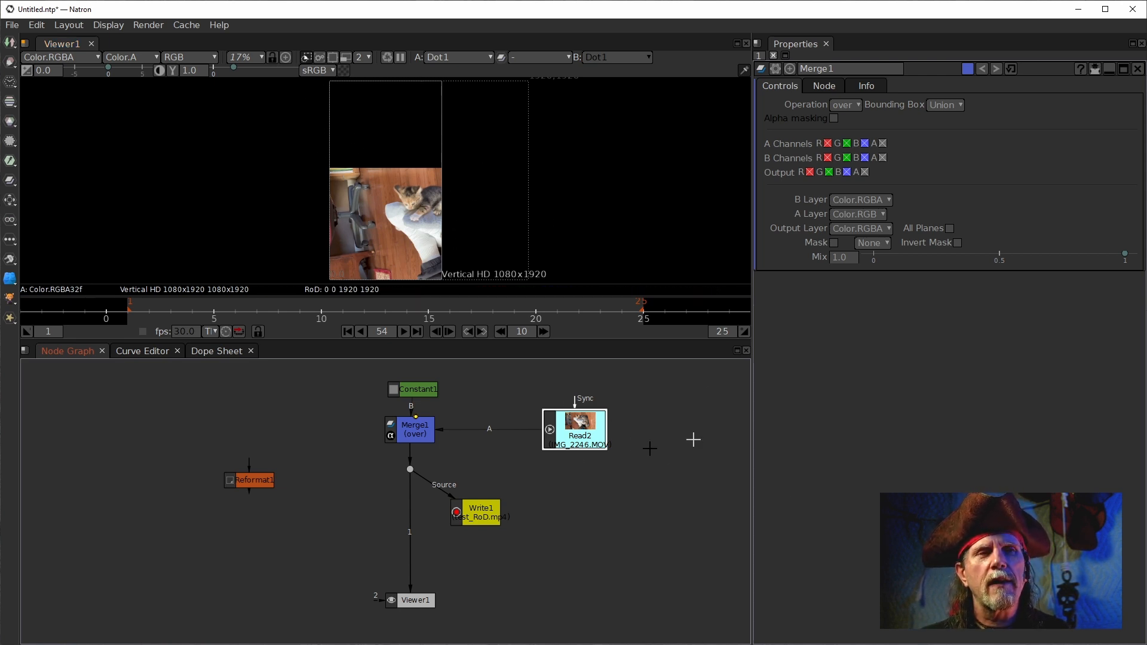
Render the Write node to C:/output/test_RoD.mp4 and return to the node graph.
double_click(454, 511)
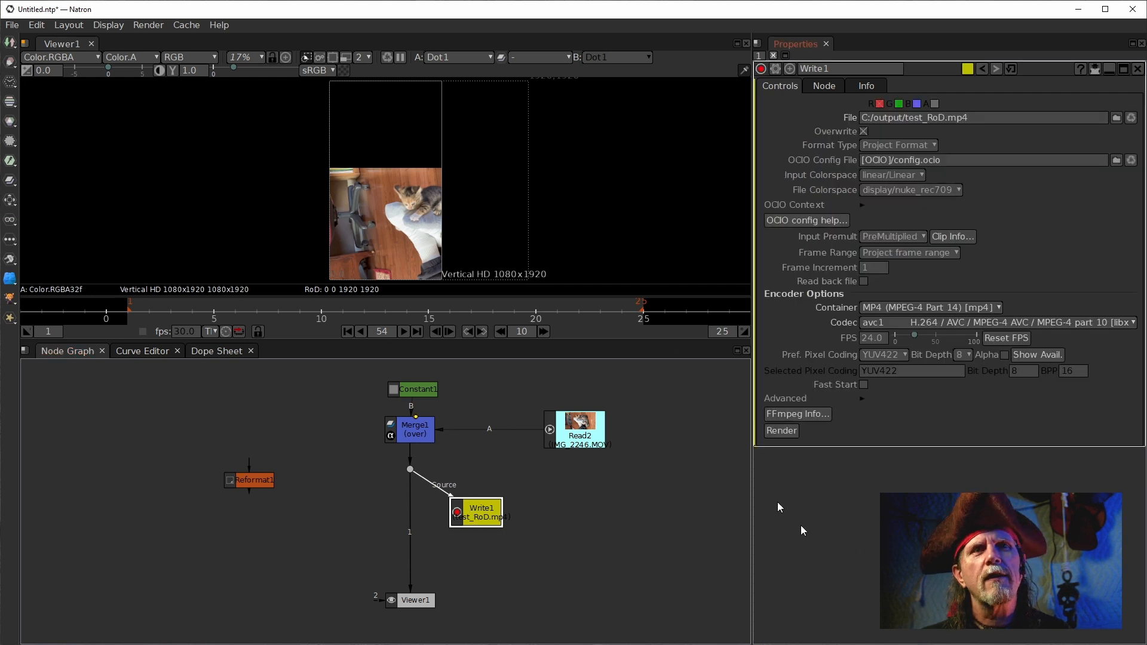
left_click(781, 431)
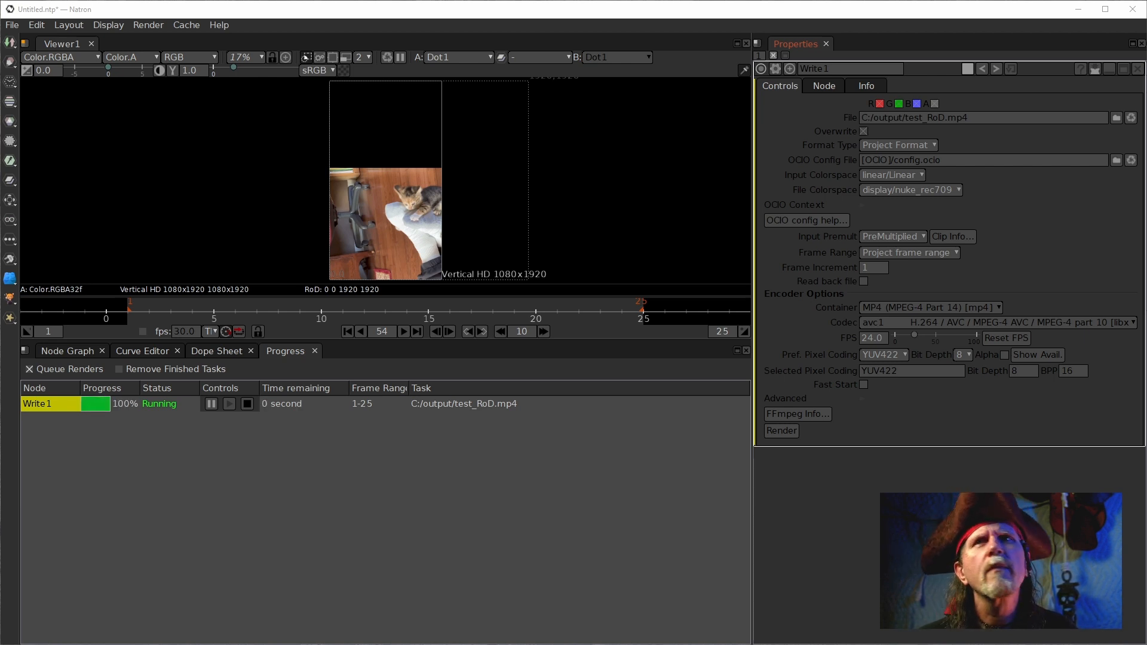
left_click(55, 349)
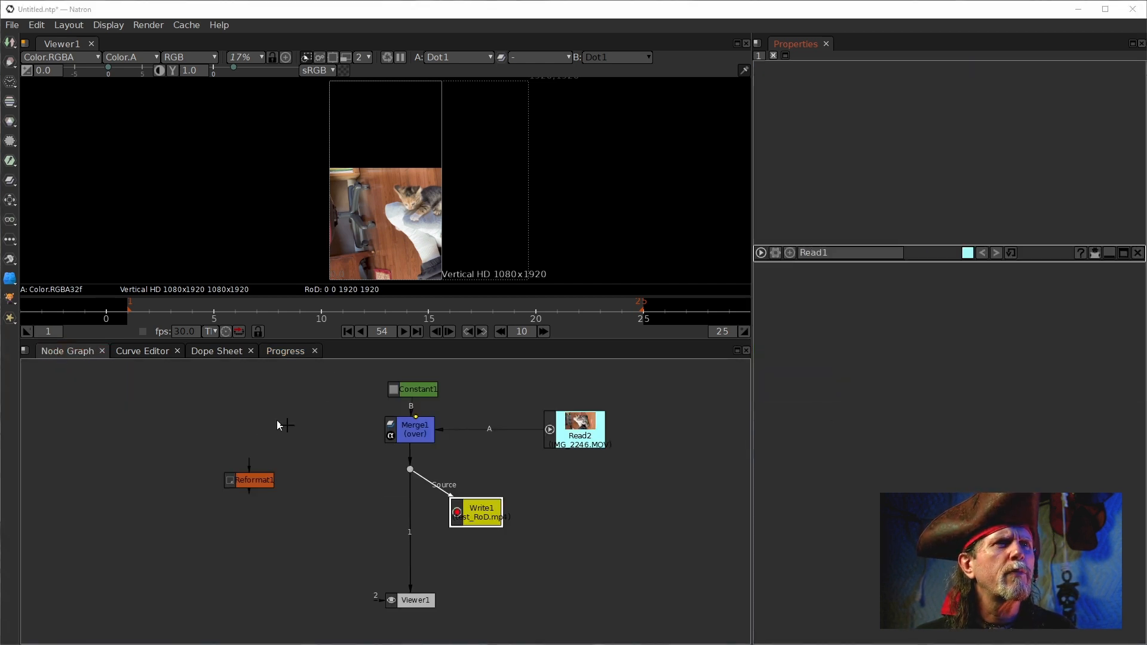
Bring the rendered test_RoD.mp4 into the node graph as a Read node and show it in the viewer.
left_click_drag(410, 516, 264, 416)
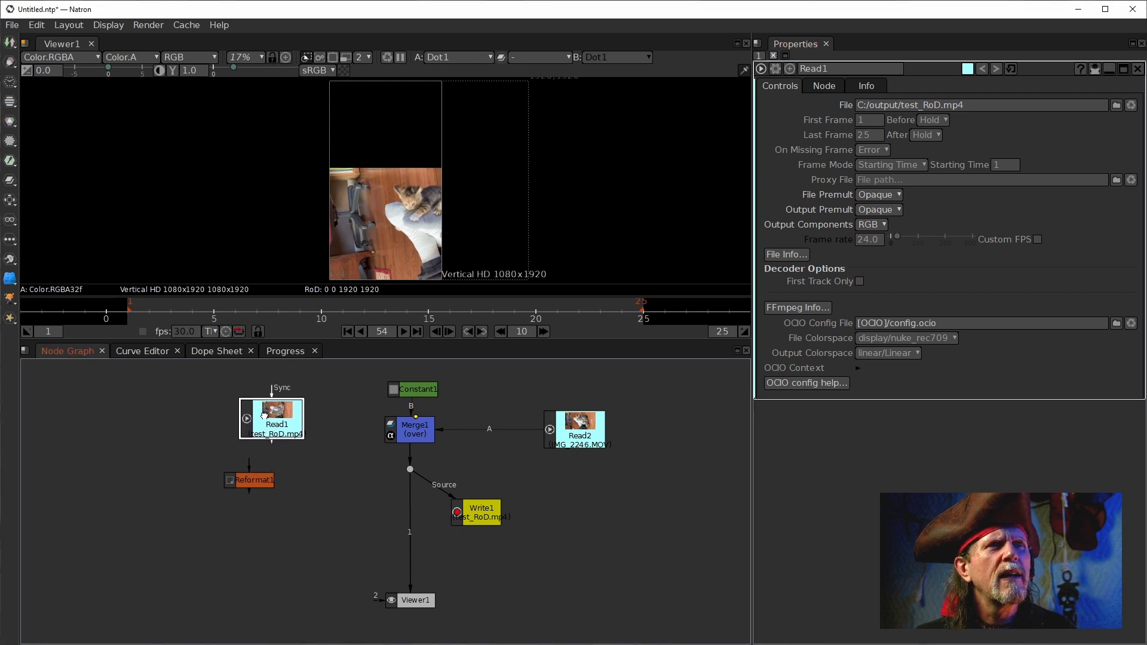
key("1")
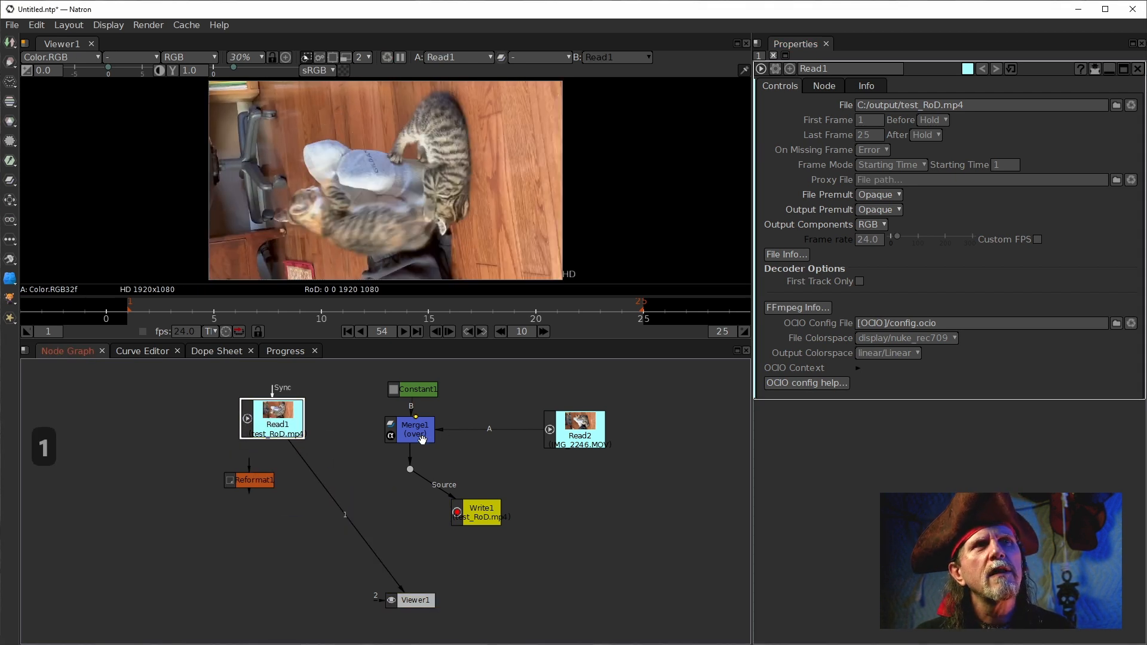
mouse_move(422, 439)
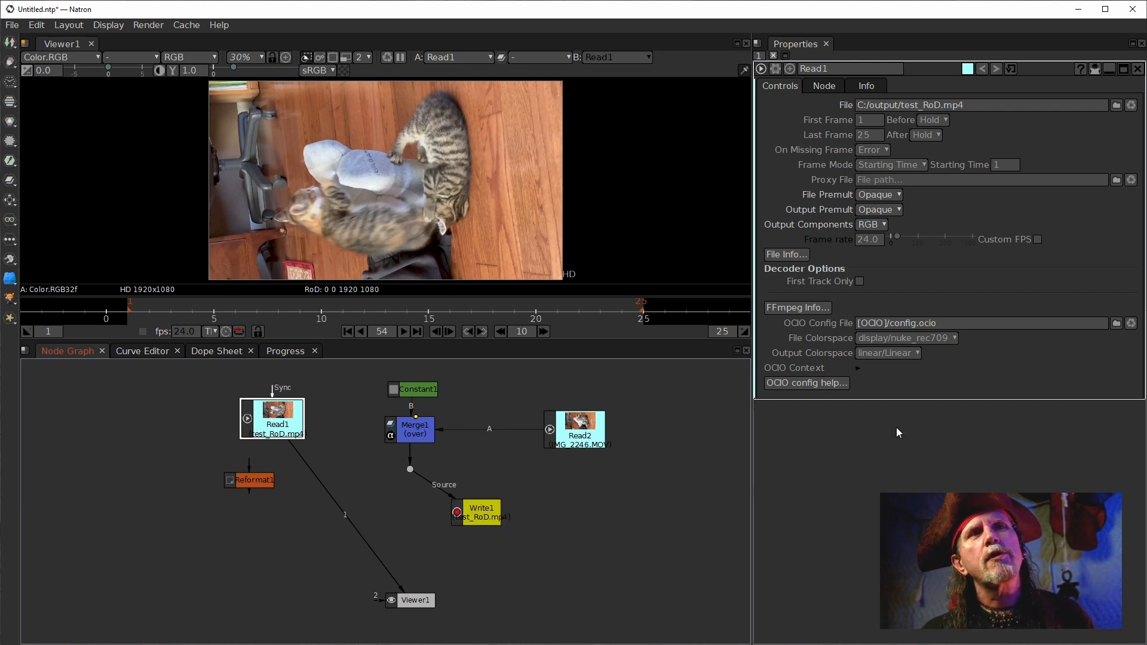
Rearrange the node graph with the Write node under the Dot and the Viewer nearer the test_RoD.mp4 Read node.
left_click_drag(480, 515, 422, 530)
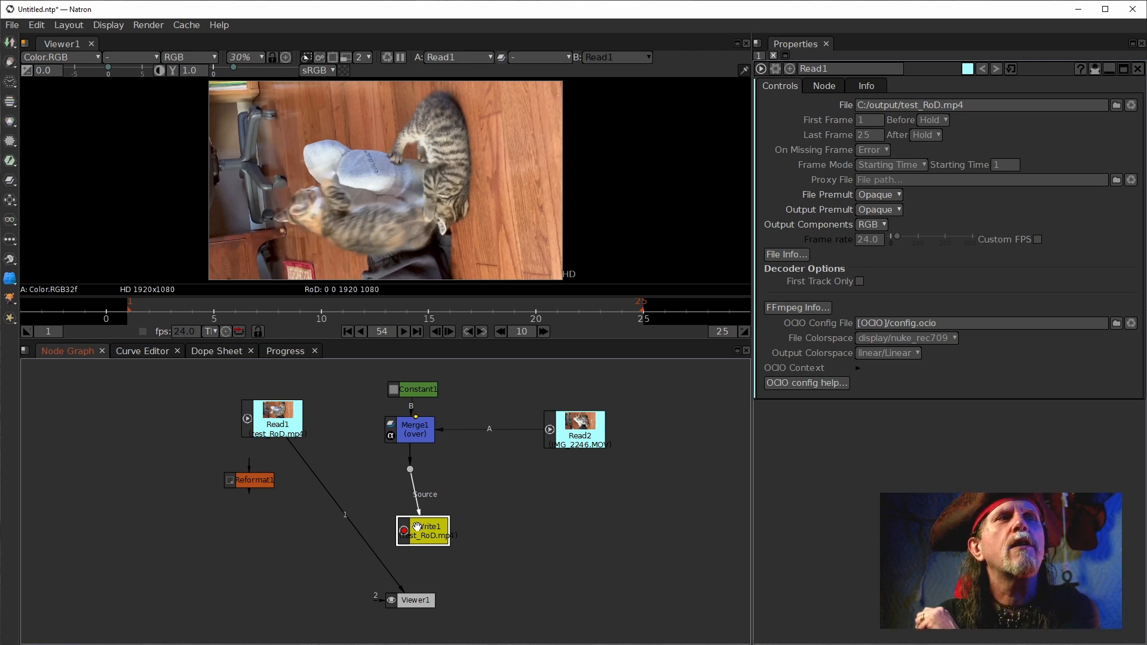
left_click(282, 424)
left_click_drag(282, 423, 296, 422)
left_click_drag(398, 600, 333, 599)
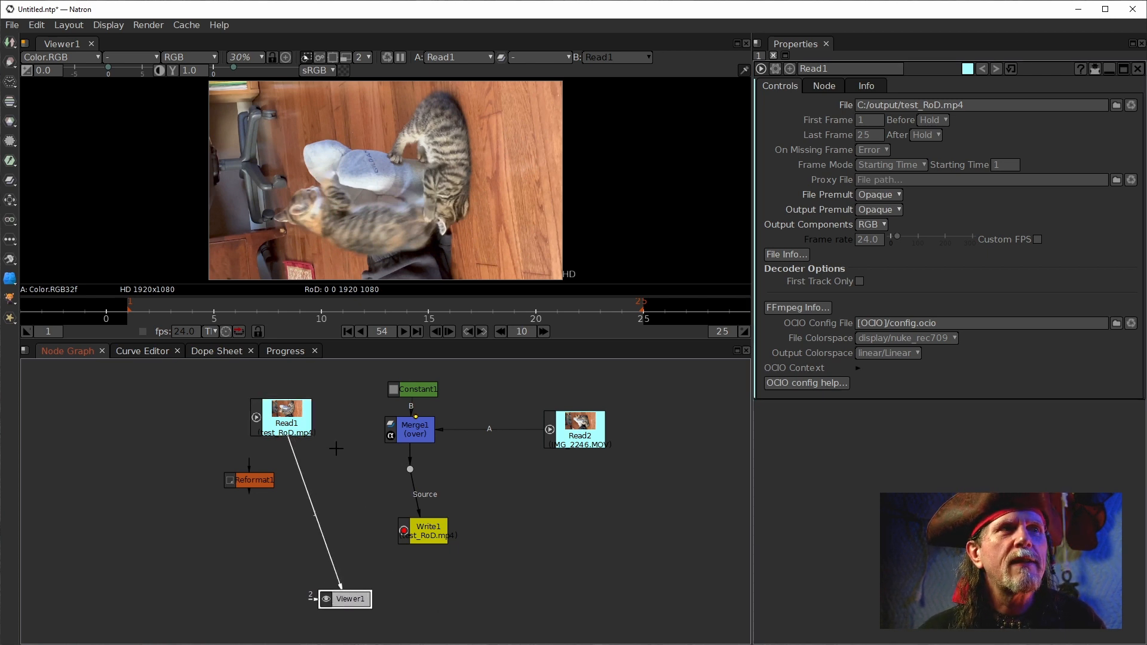
left_click(277, 428)
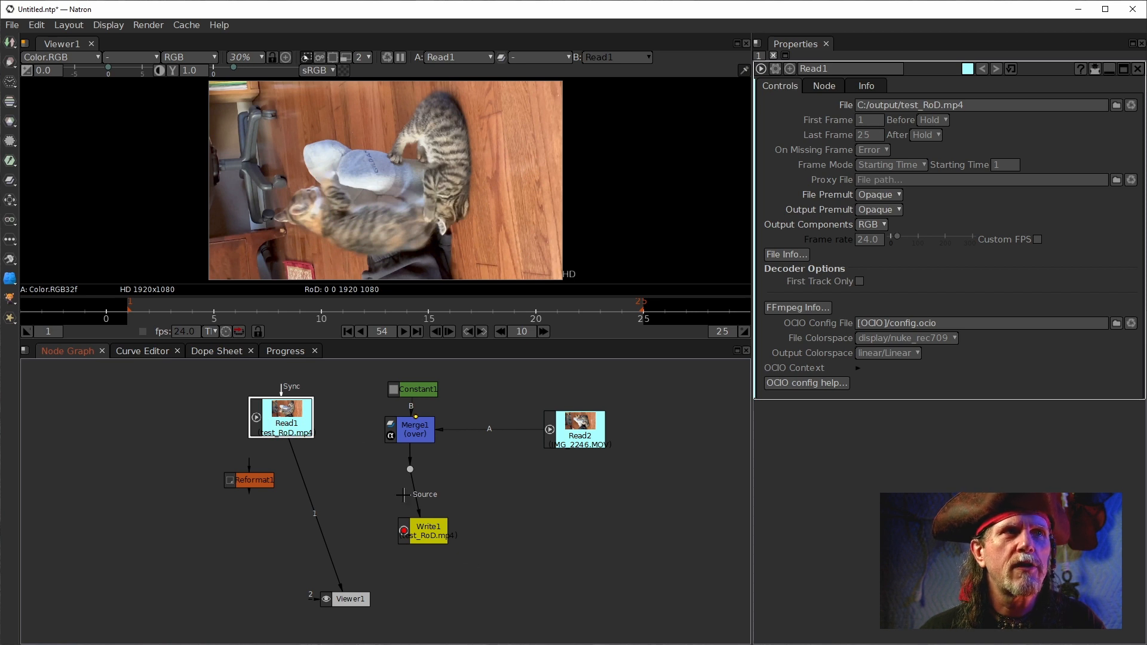
Move the Write node and Dot down to make room, and insert the Reformat node between the Merge and the Dot.
left_click_drag(440, 527, 422, 554)
left_click_drag(408, 469, 410, 516)
left_click_drag(245, 475, 393, 429)
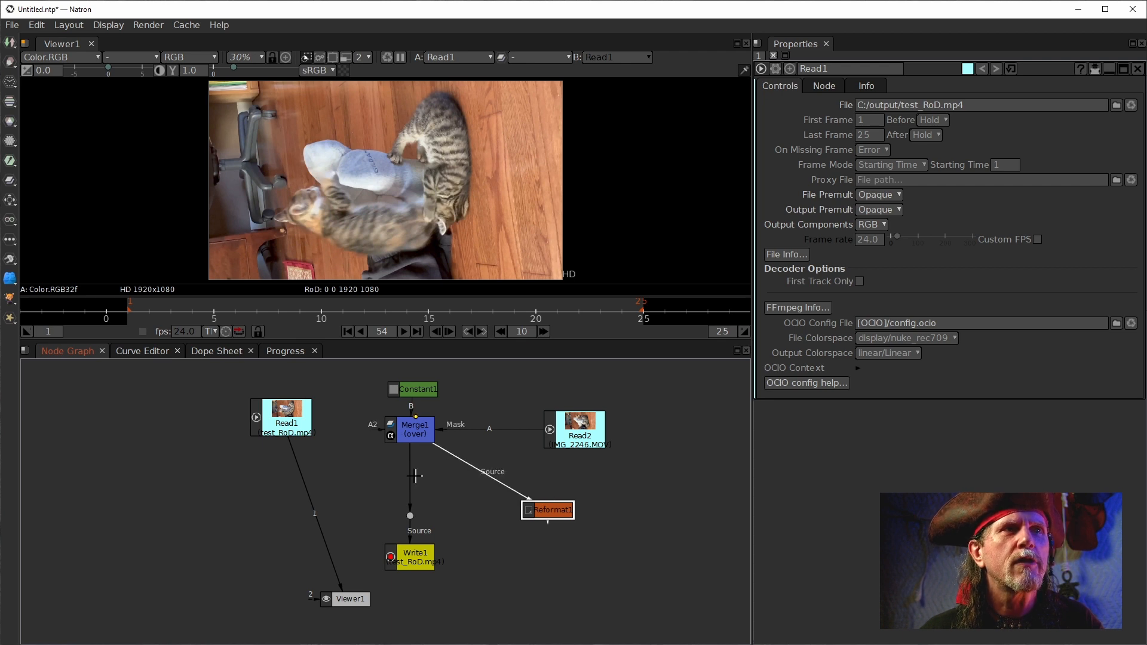
left_click_drag(548, 509, 411, 483)
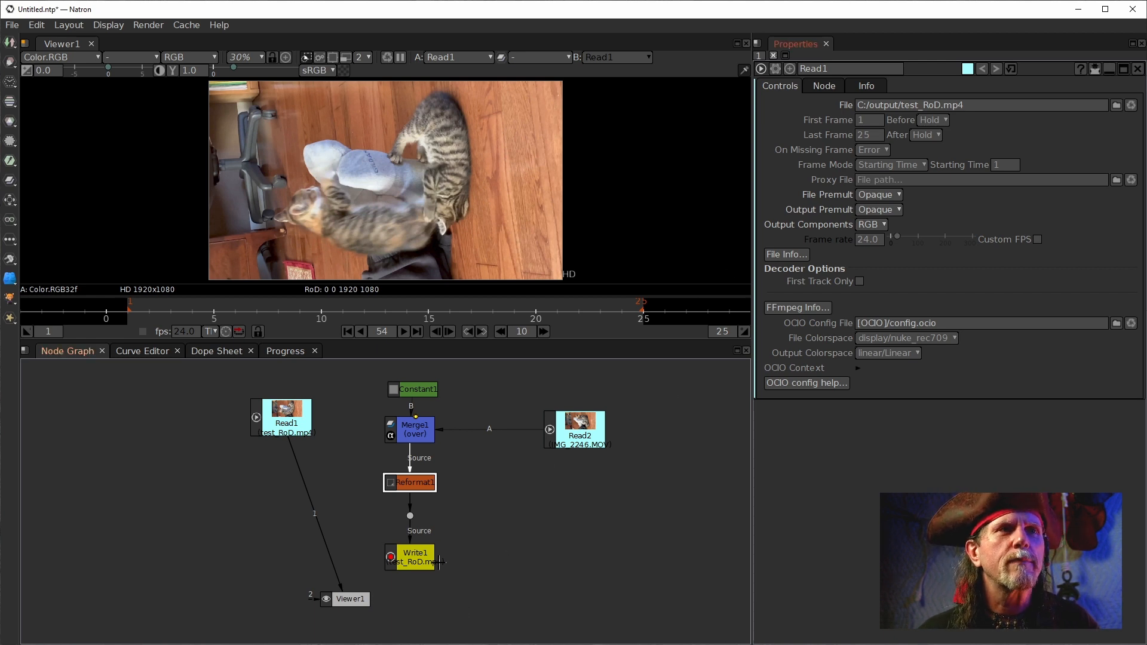
Enable Use Source RoD on the Reformat node and set its resize type to Fill.
double_click(413, 482)
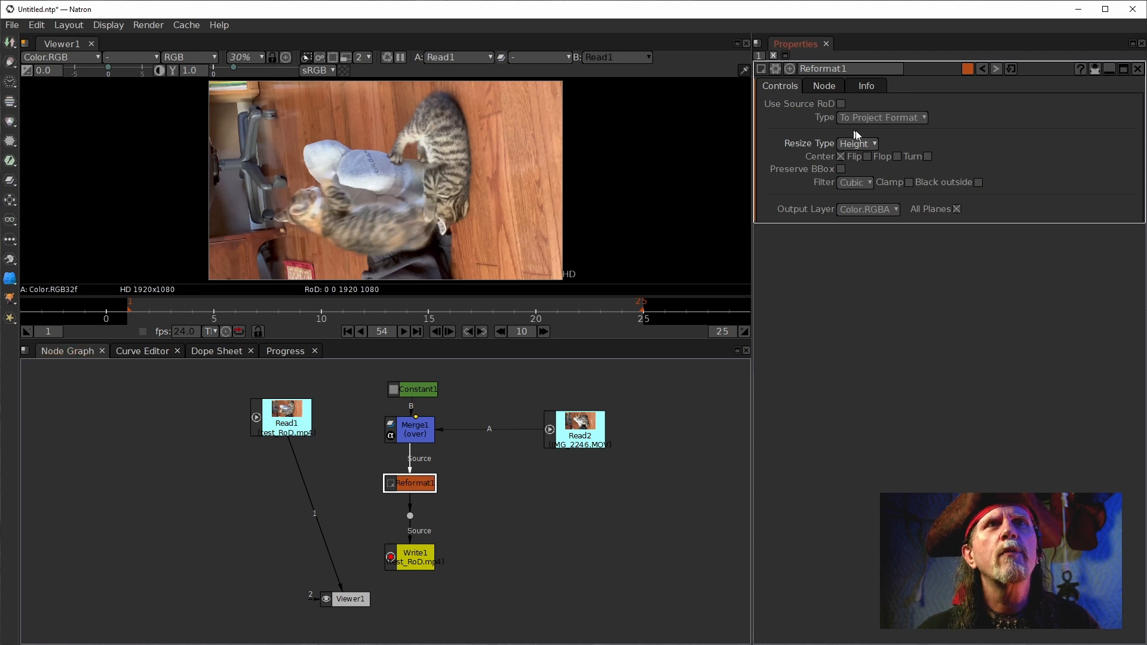
left_click(891, 122)
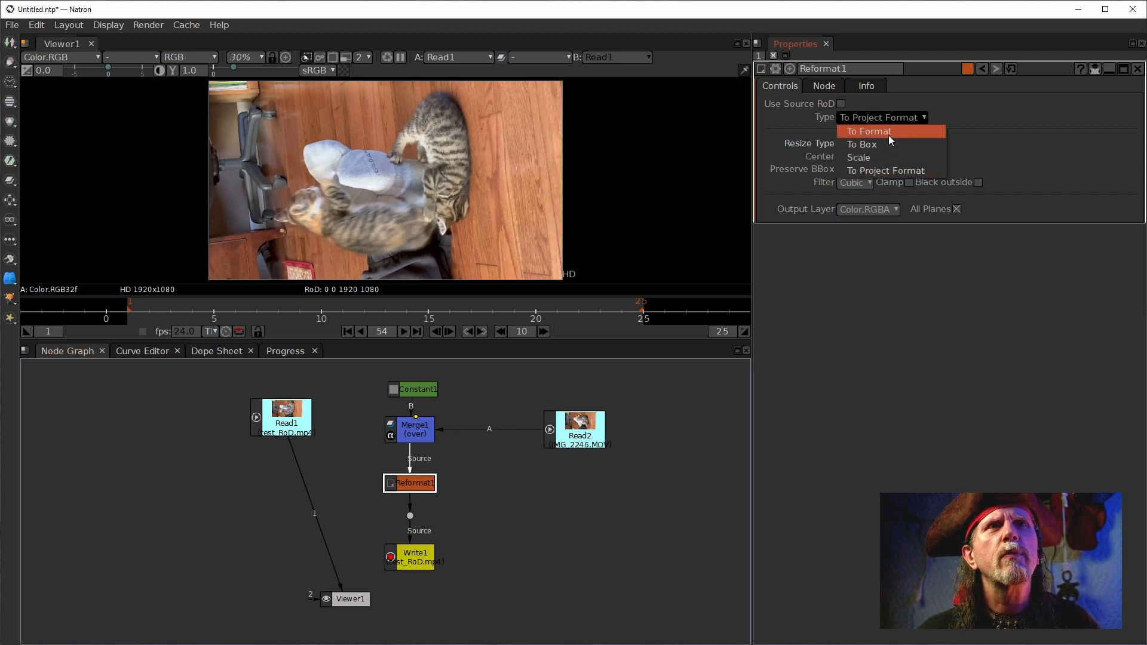
left_click(785, 140)
left_click(842, 104)
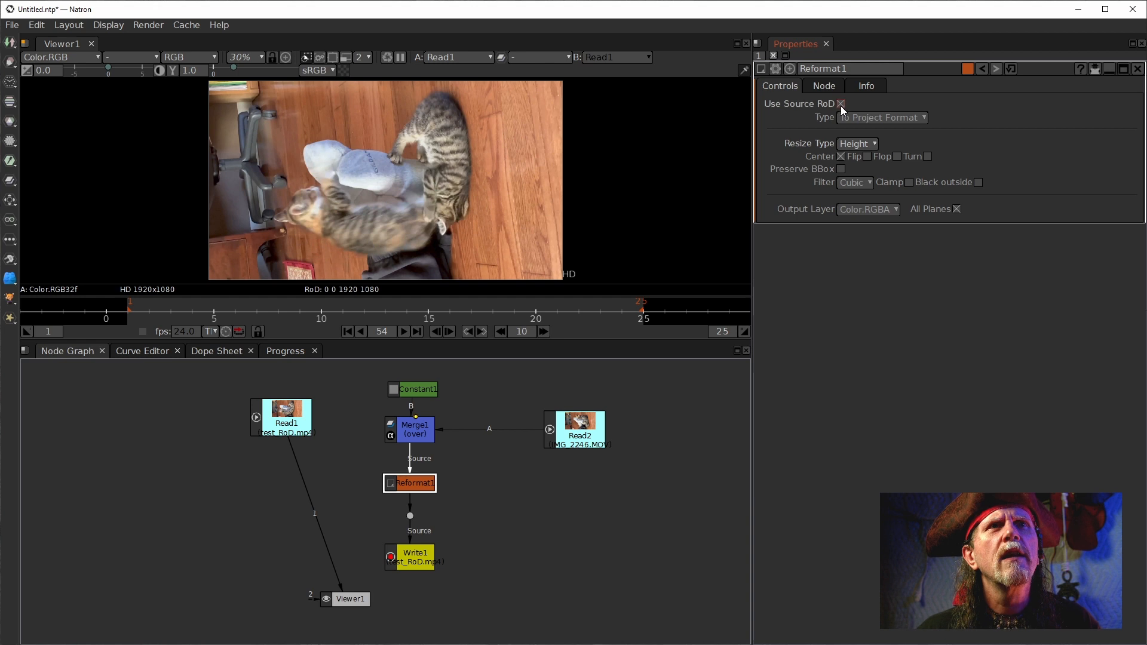
left_click(858, 143)
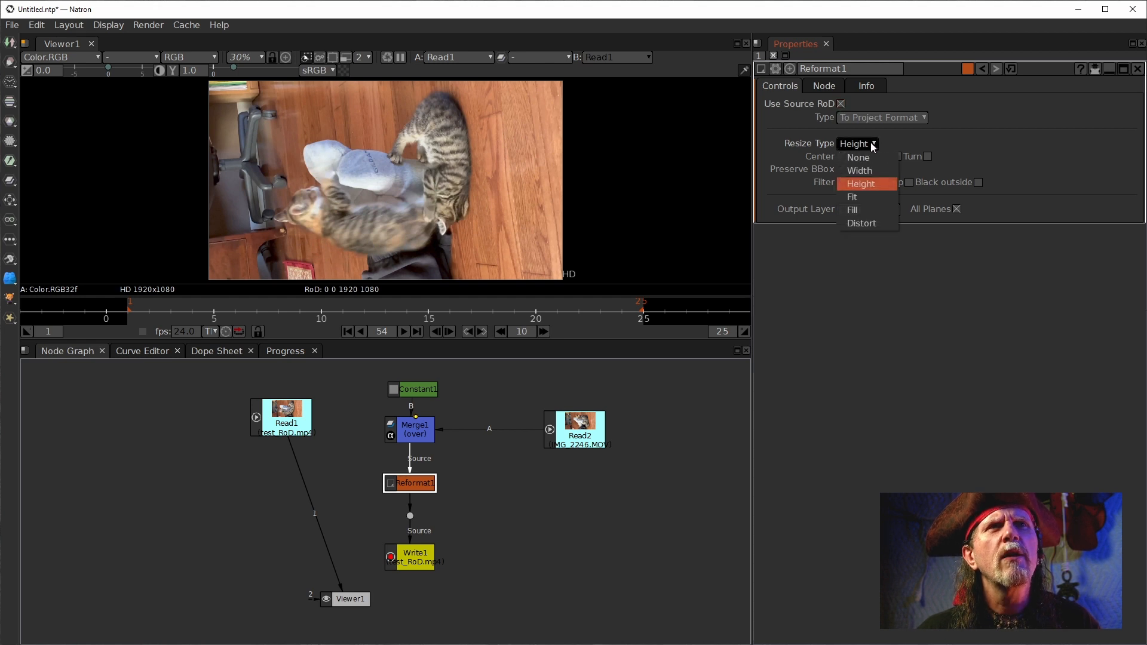
left_click(860, 213)
Move the Write node away from the chain and compare the Merge and Reformat outputs in the viewer.
left_click(411, 436)
key("1")
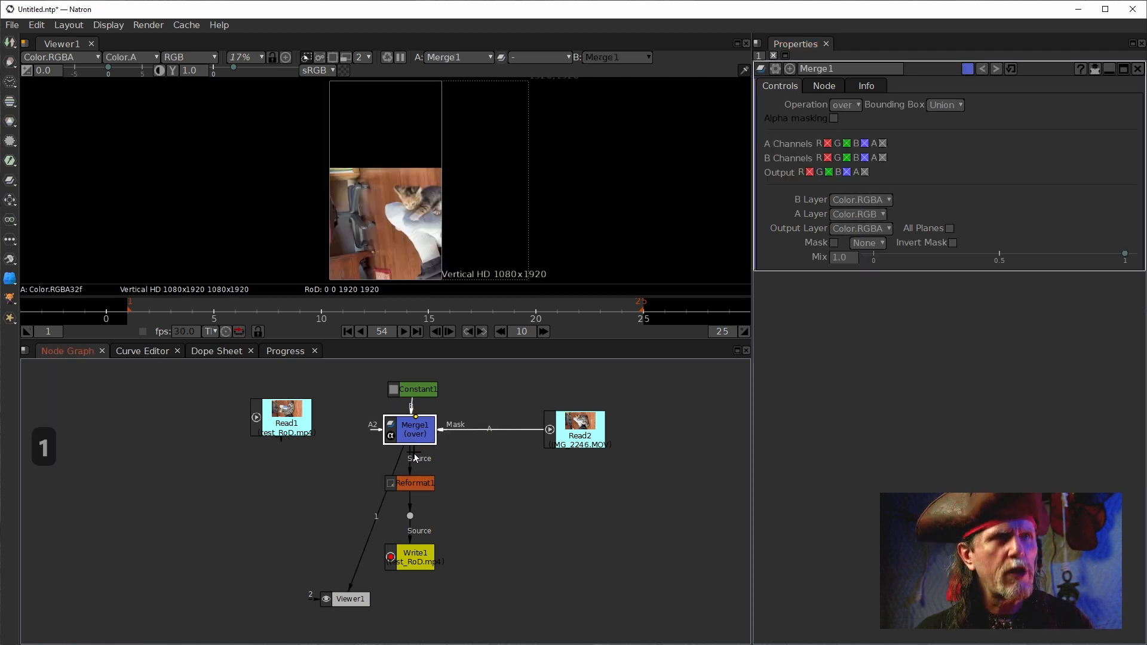
left_click_drag(435, 565, 601, 555)
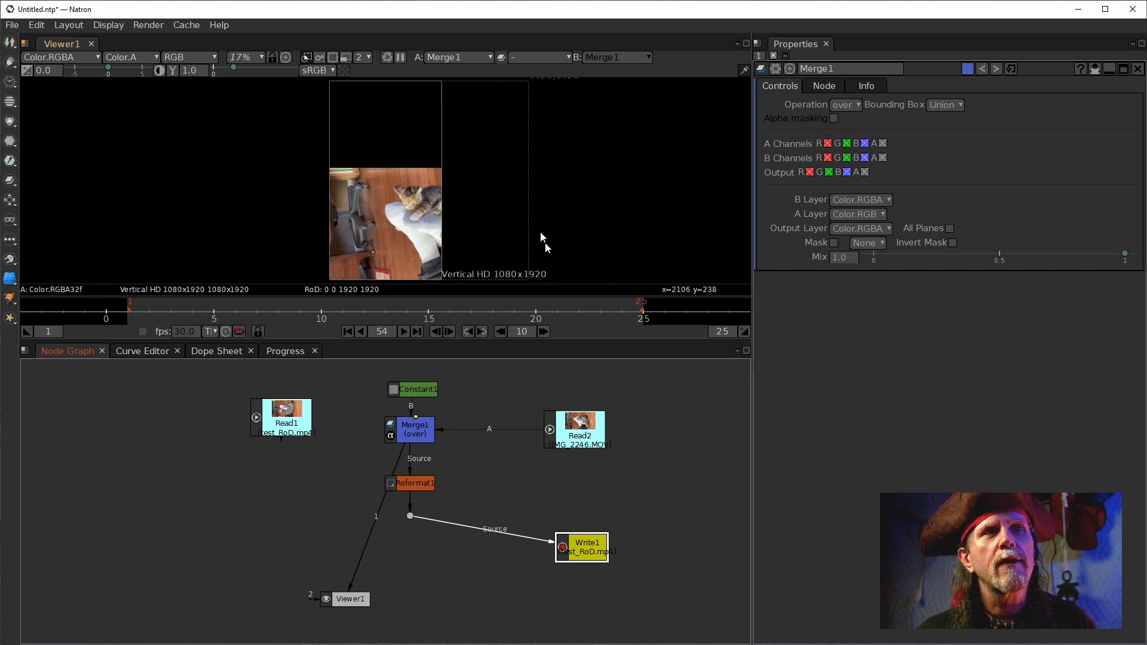
left_click(409, 487)
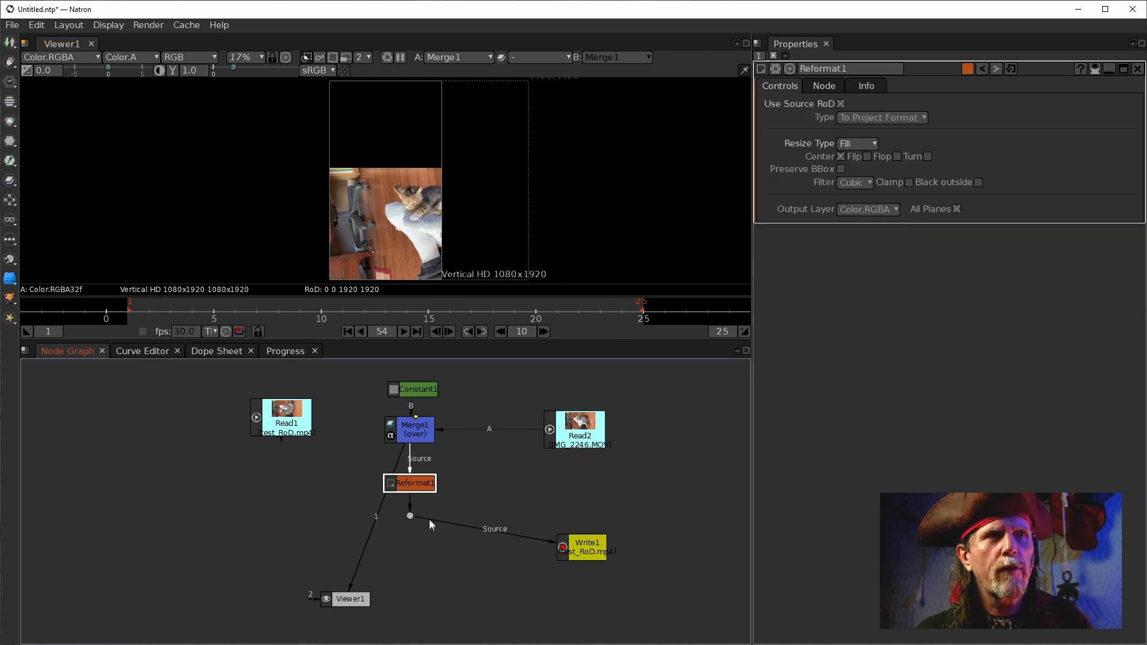
key("1")
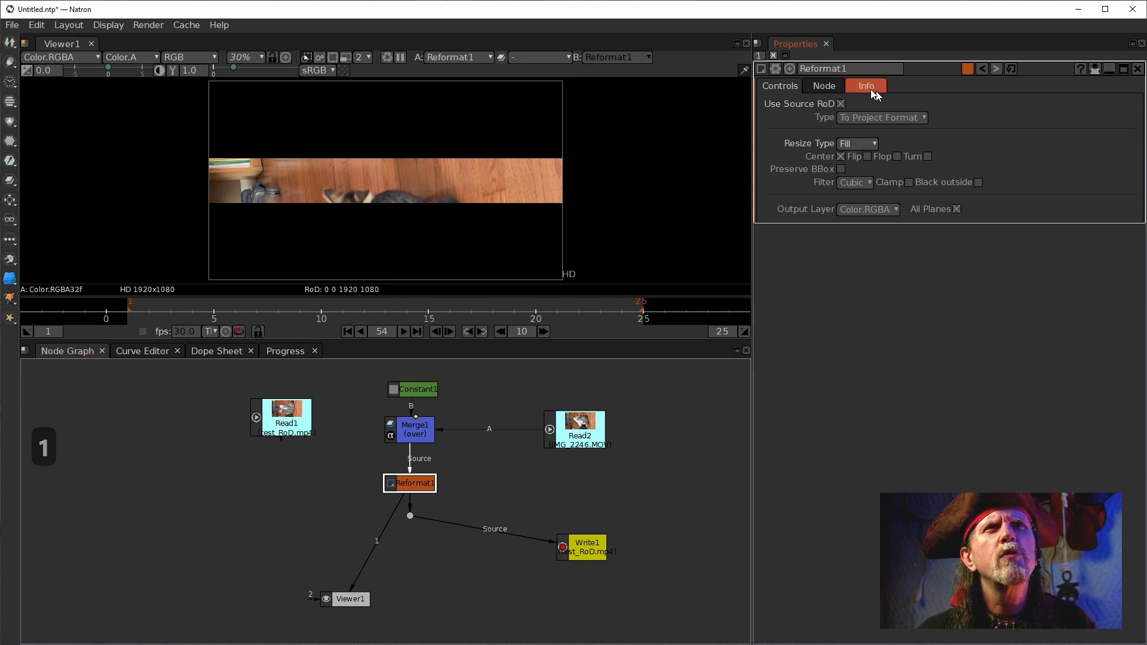
Set the Reformat node's type to Scale, show the Merge output in the viewer, and select the Constant node.
left_click(917, 117)
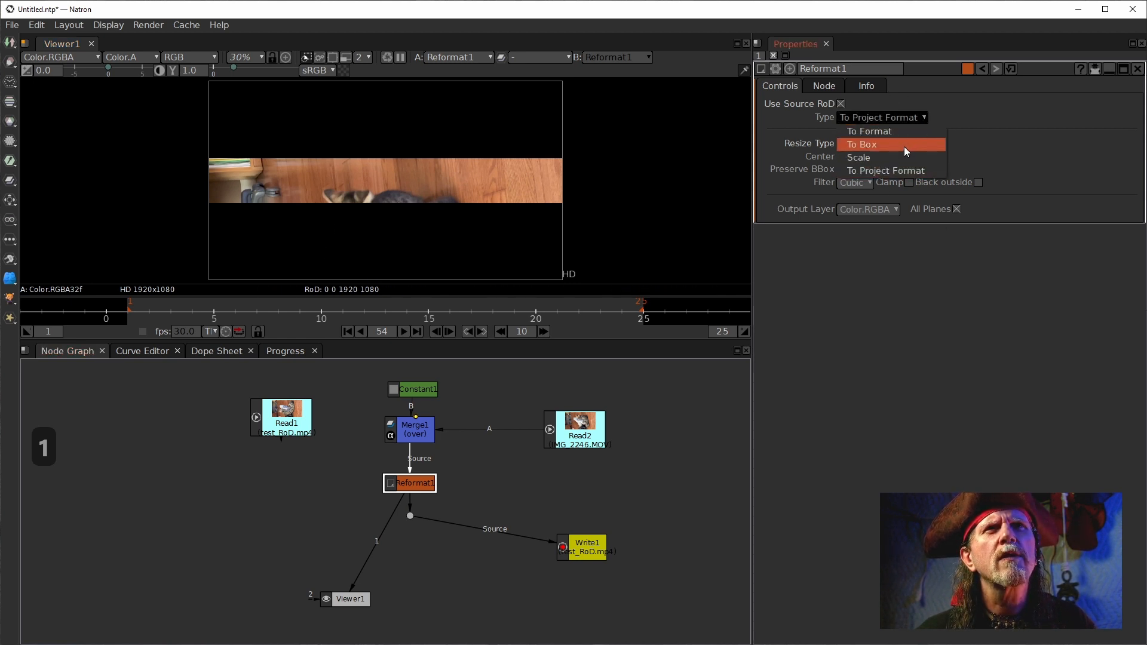
left_click(900, 154)
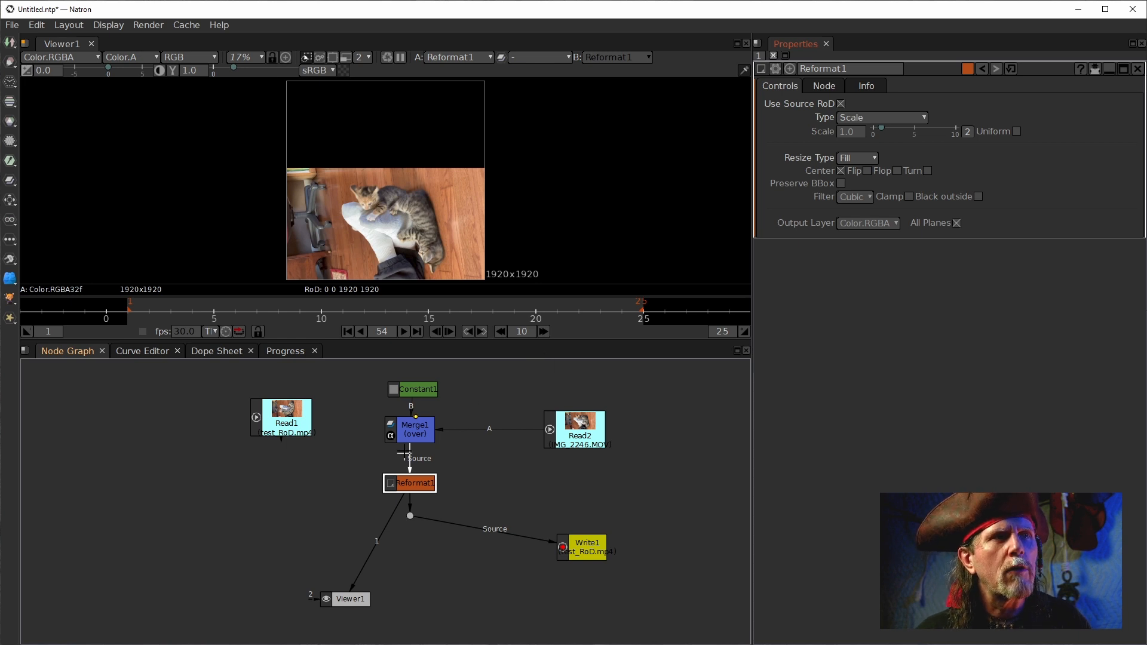
left_click(405, 432)
key("1")
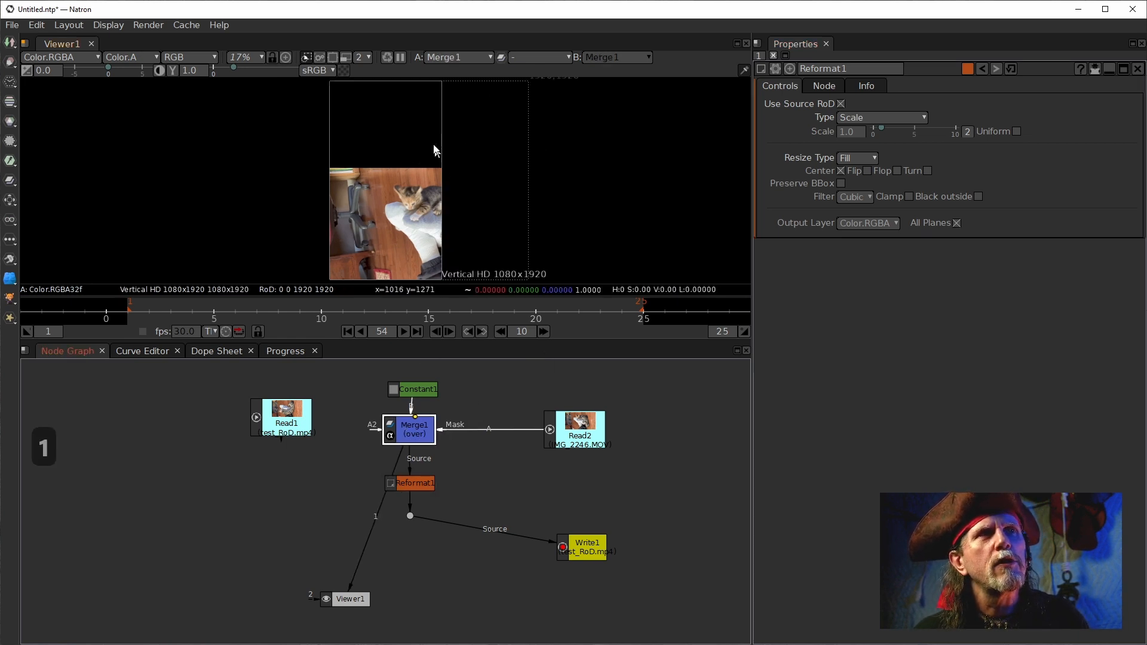
left_click(417, 389)
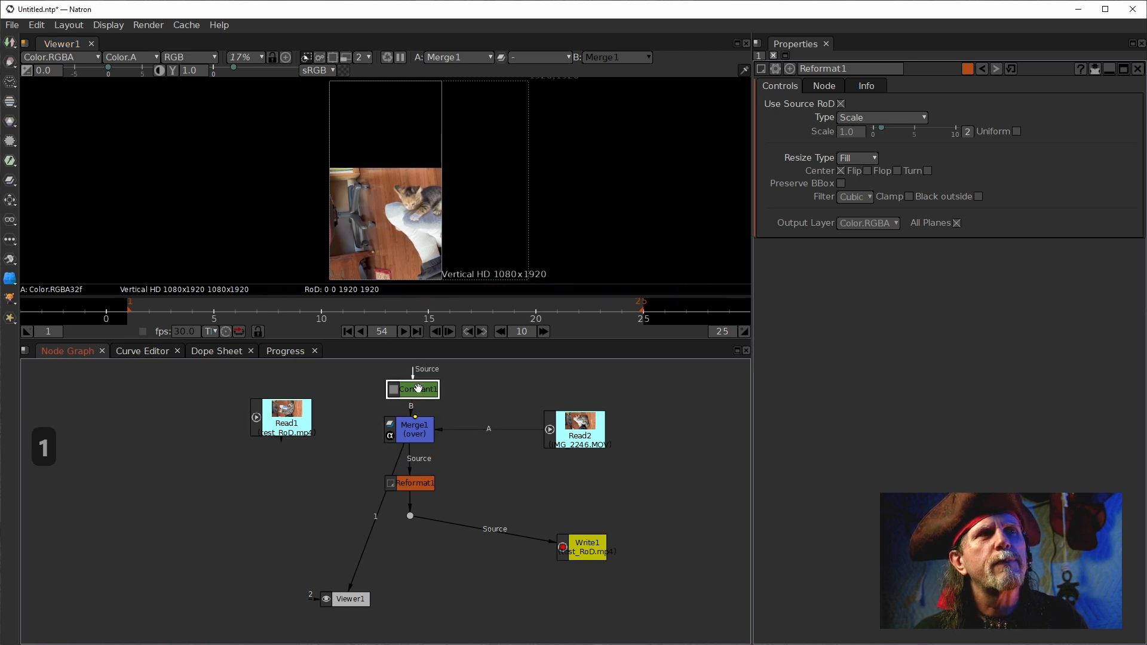
Compare the outputs of the Constant, Merge and Reformat nodes one after another in the viewer.
key("1")
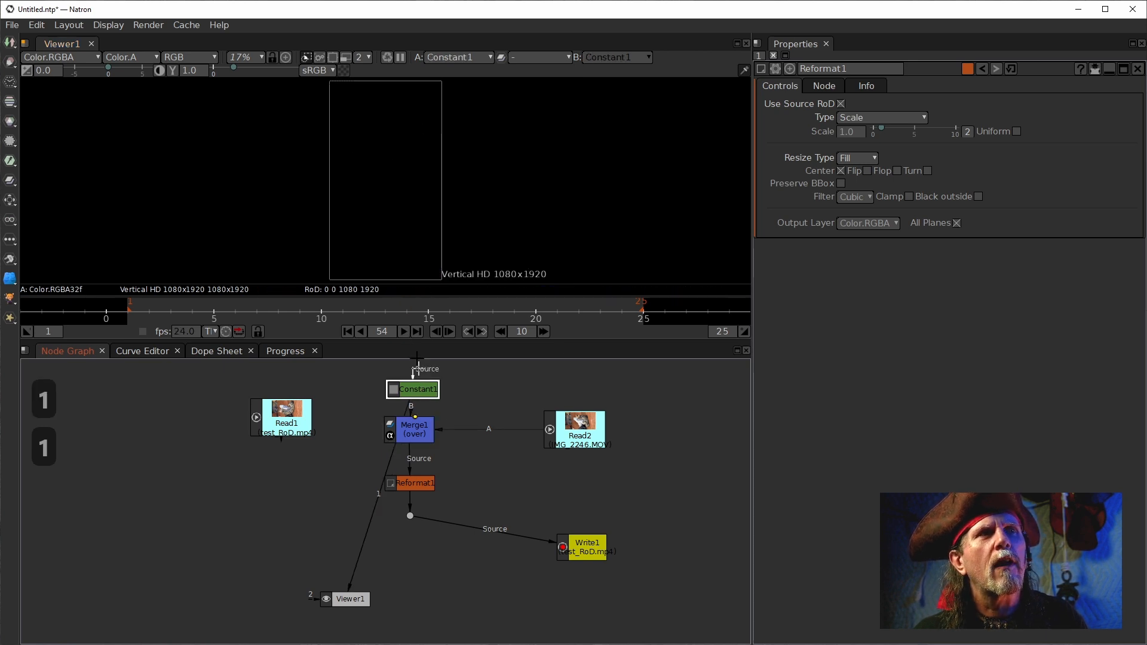
left_click(426, 430)
key("1")
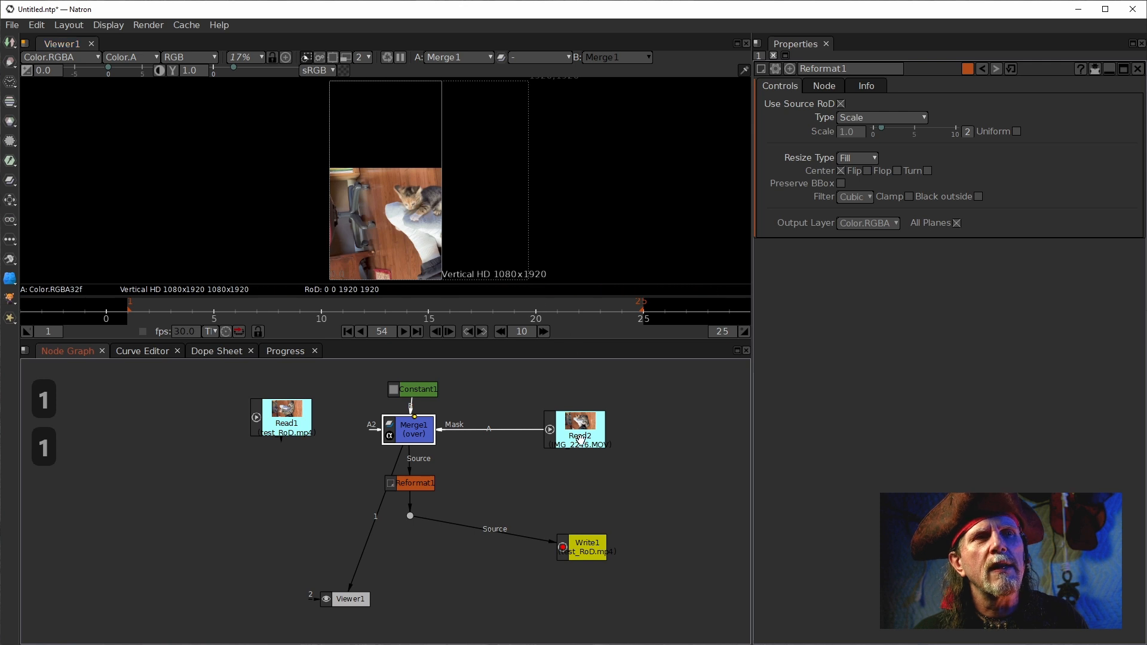
key("1")
left_click(411, 483)
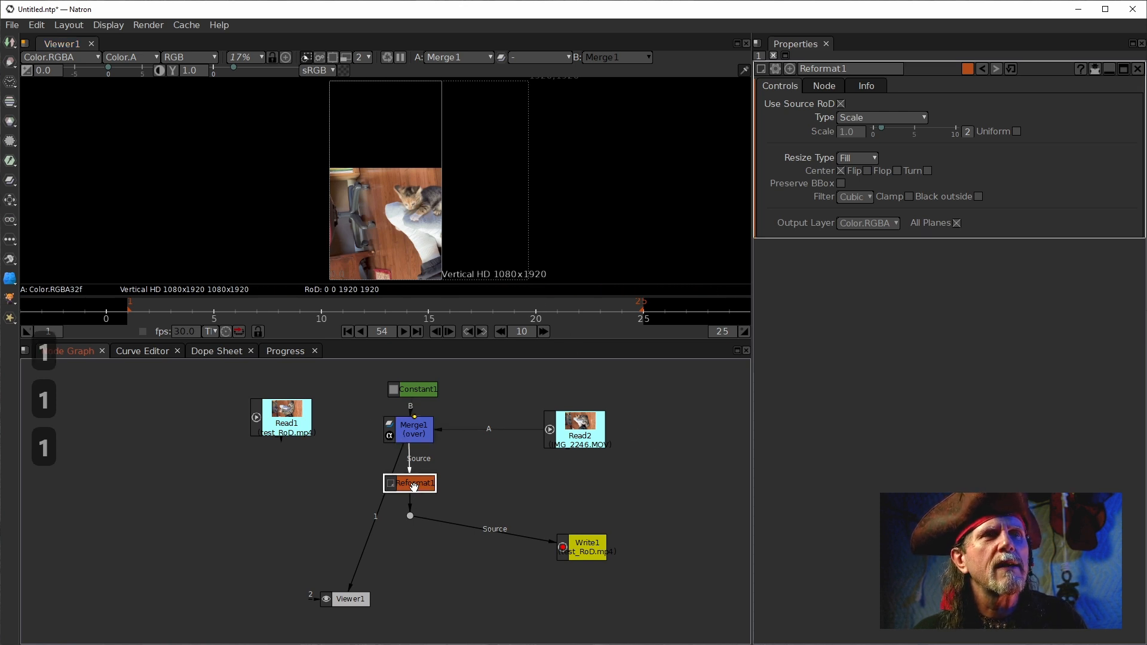
key("1")
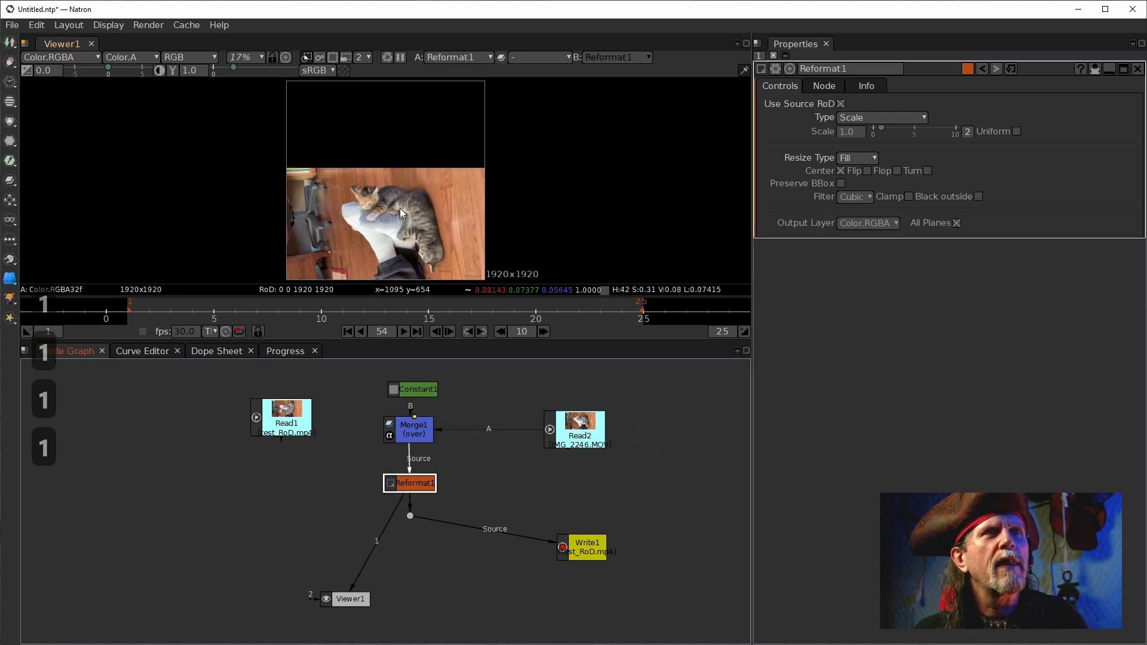
left_click(412, 422)
key("1")
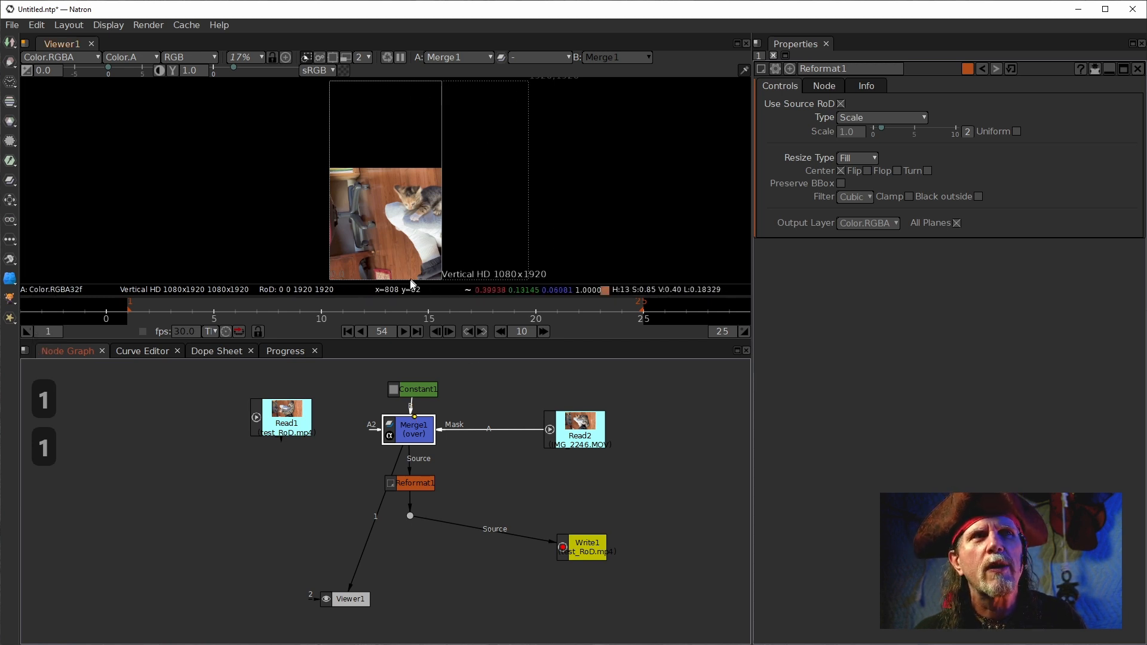
left_click(424, 482)
key("1")
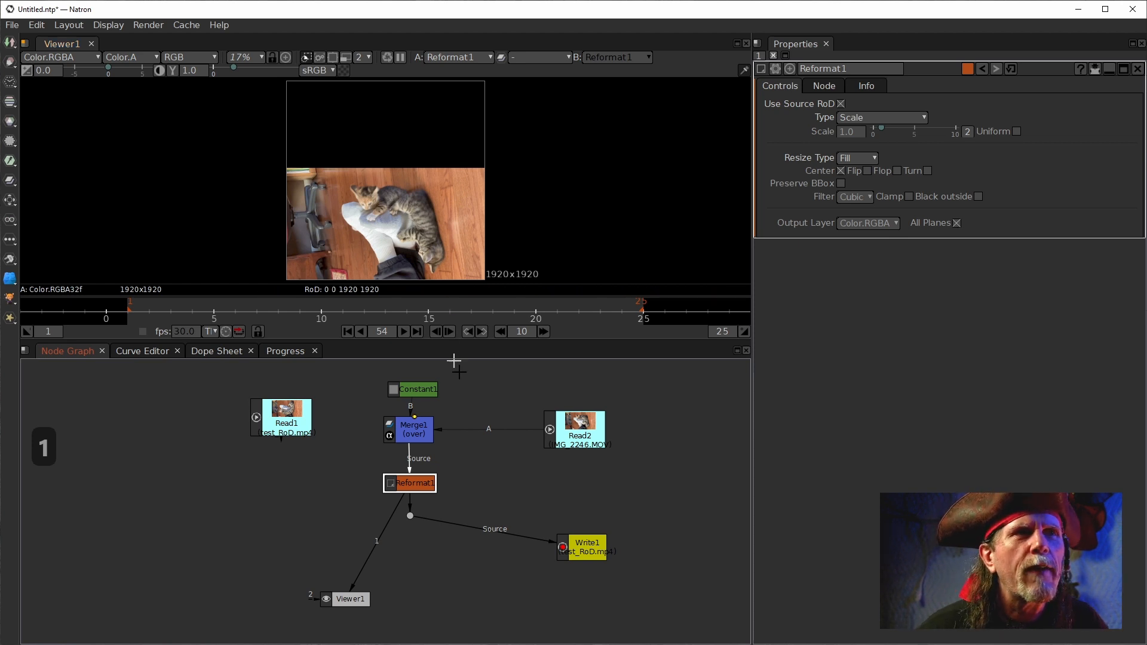
Set the project format to Vertical HD 1080x1920 in the project settings.
left_click(588, 547)
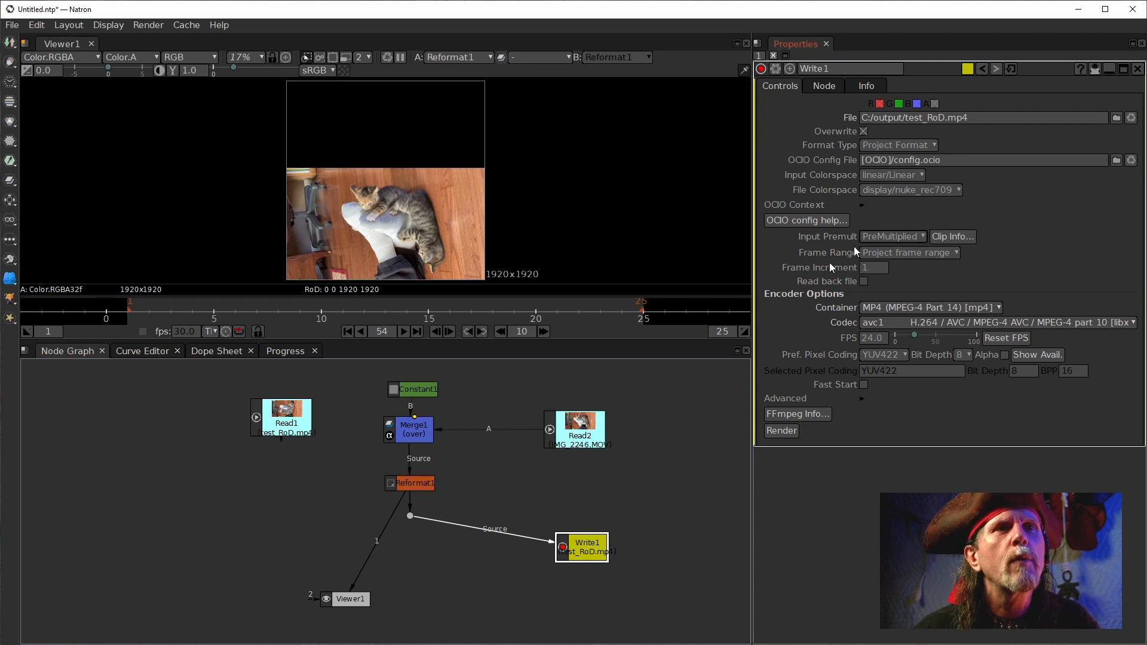
left_click(409, 515)
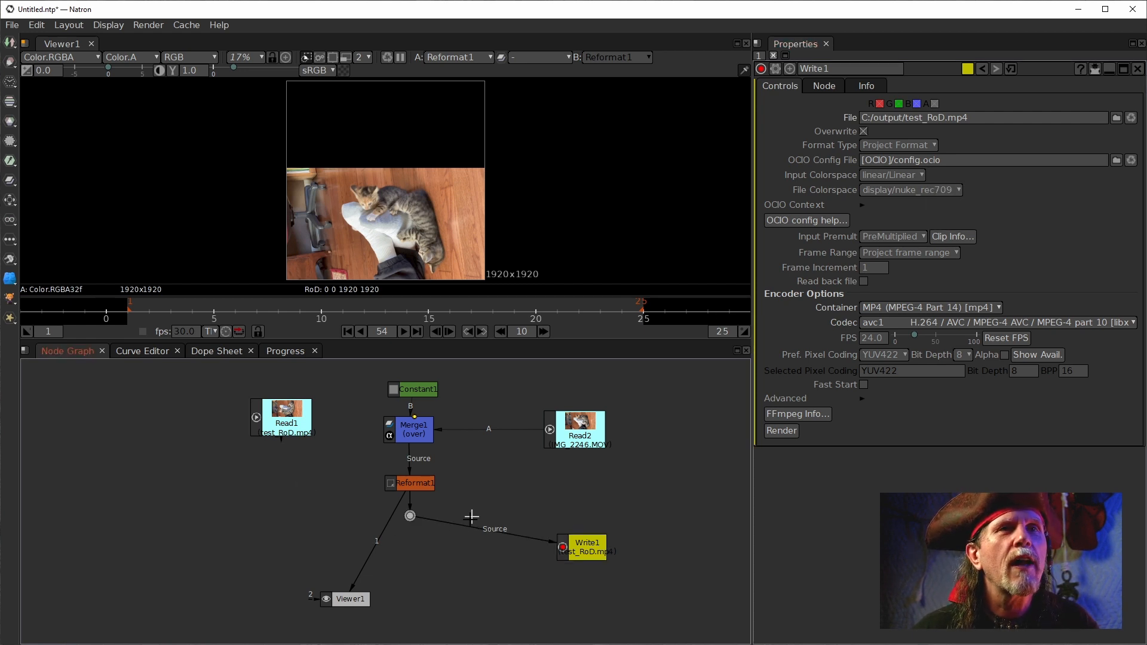
key("s")
left_click(916, 237)
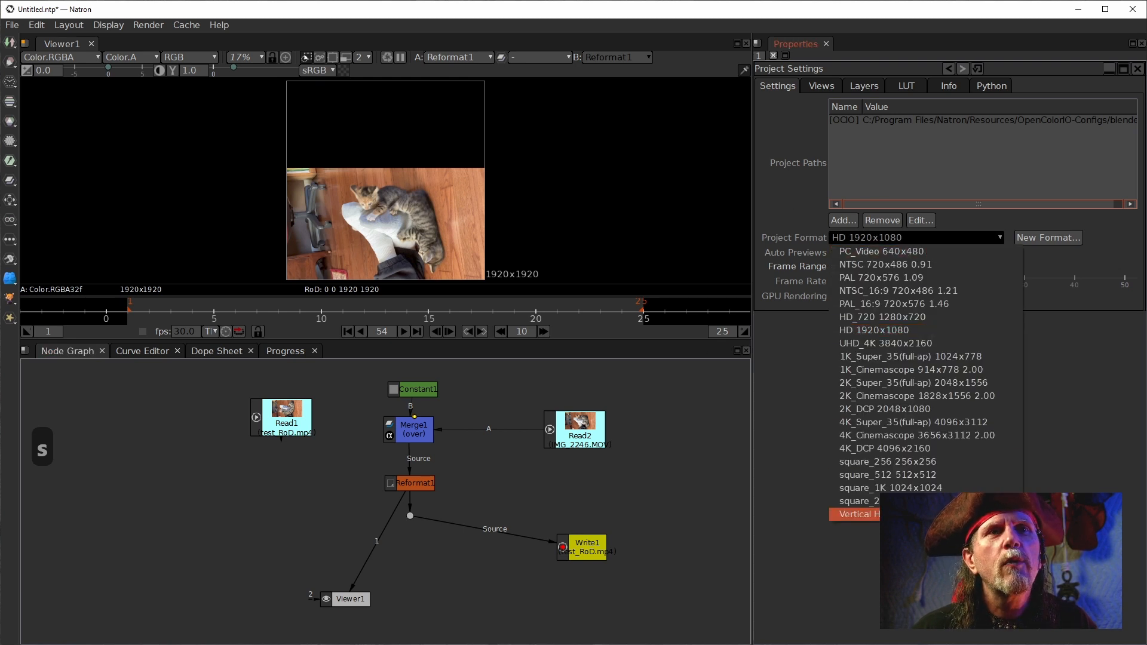
left_click(704, 527)
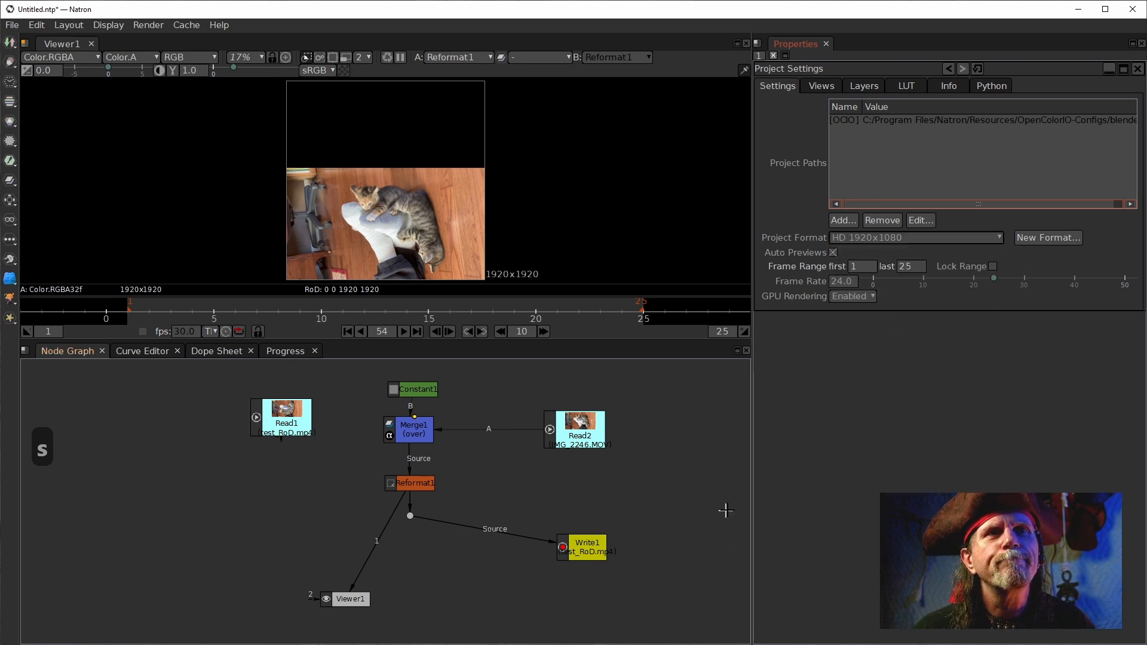
left_click(877, 238)
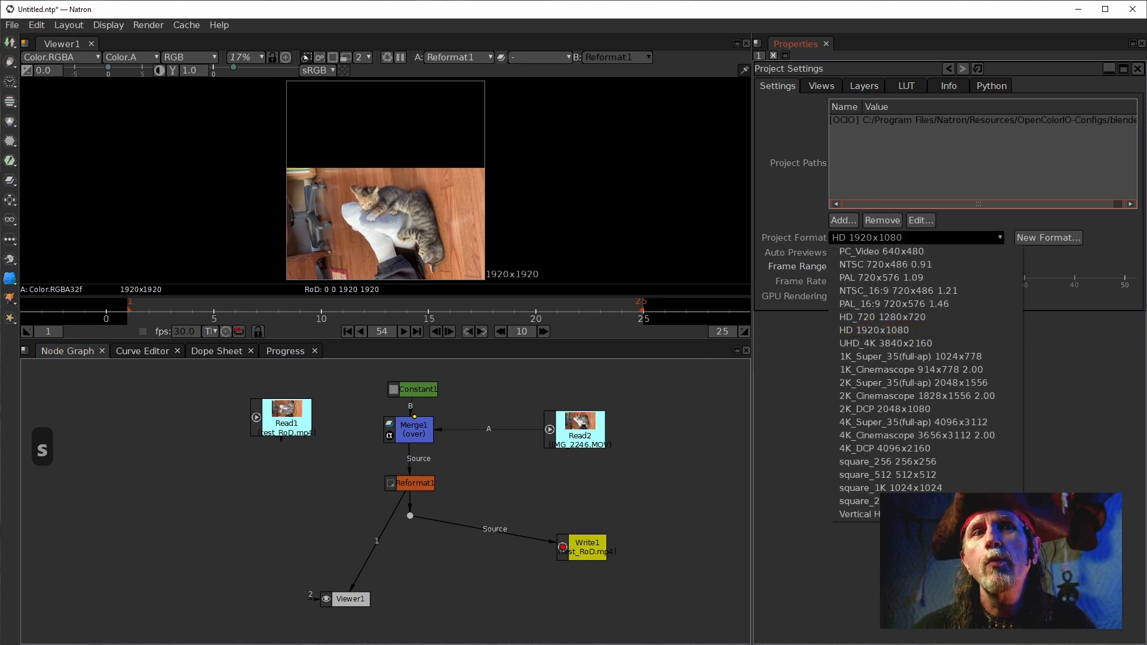
left_click(854, 515)
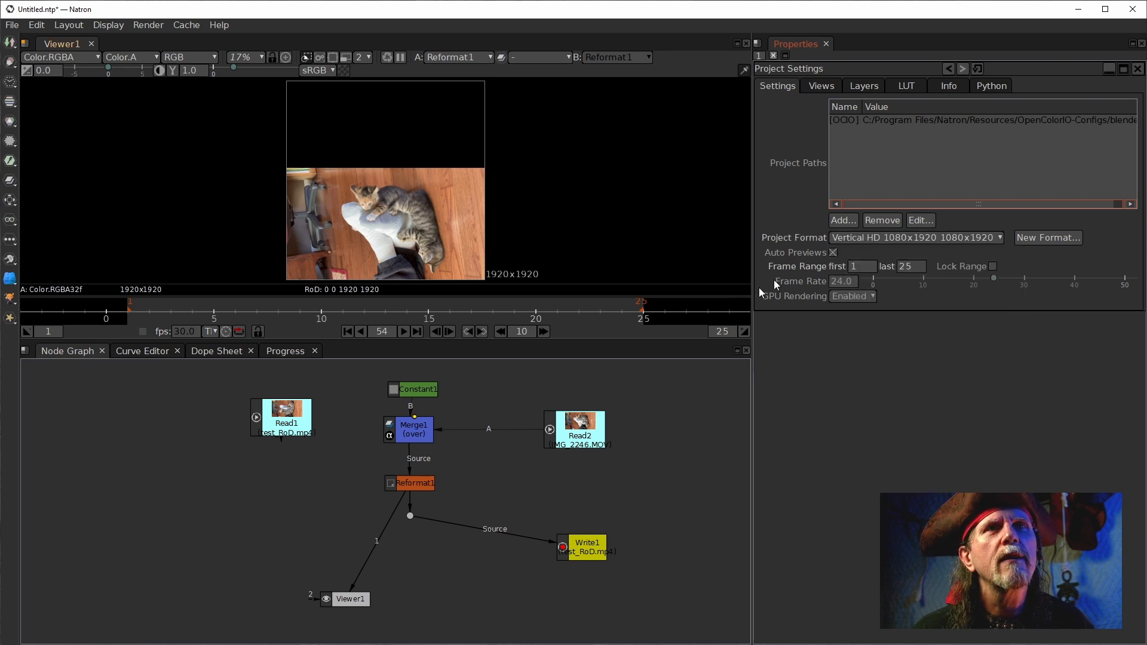
Reopen the Write node's settings and render the chain to C:/output/test_RoD.mp4.
left_click(421, 521)
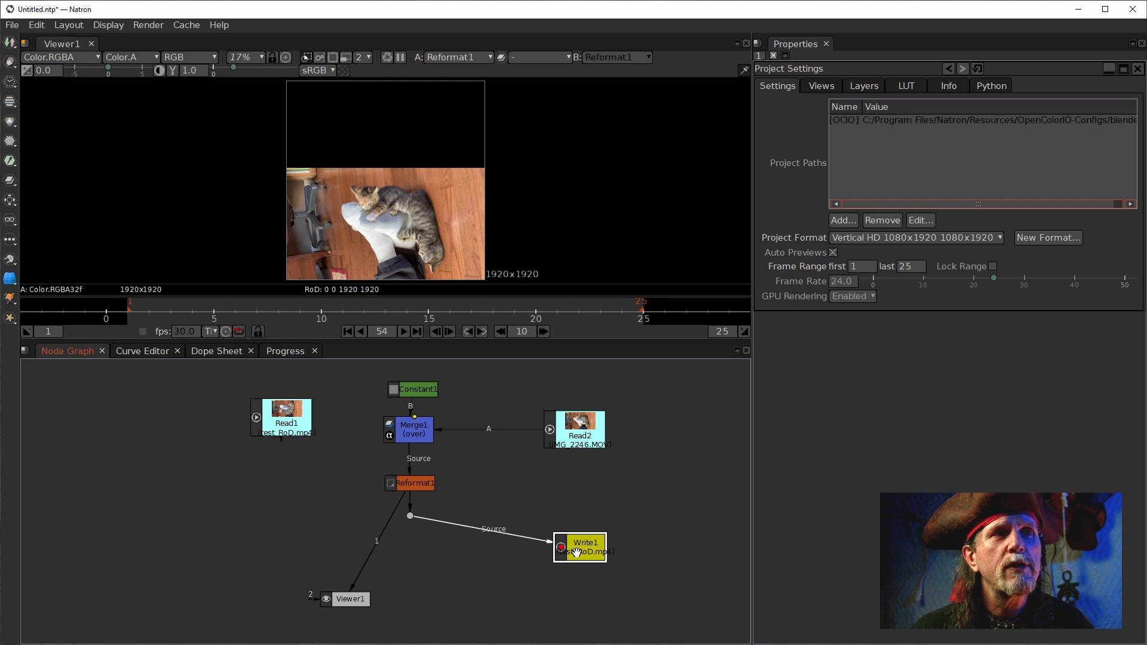
double_click(577, 553)
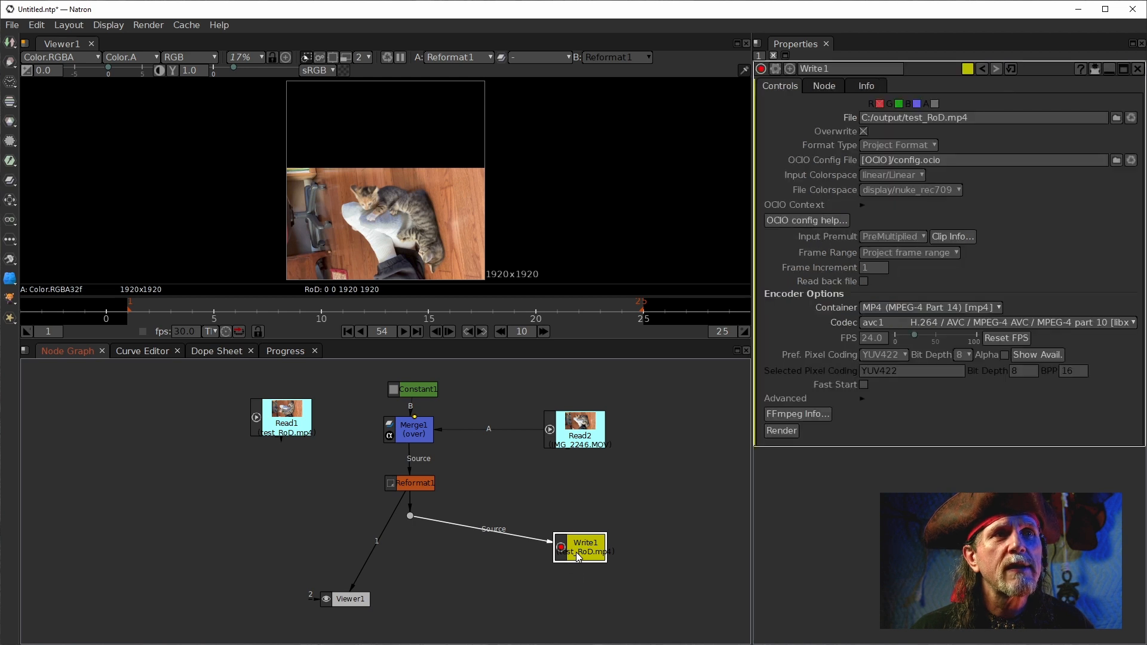
left_click(787, 432)
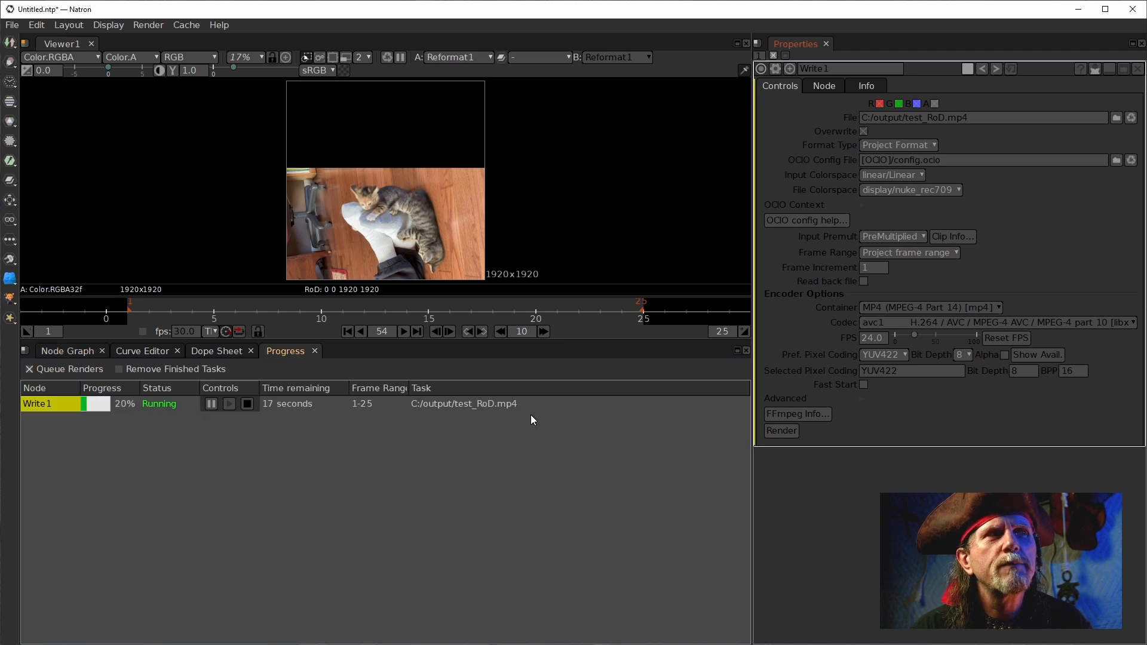
Return to the node graph, open the Read1 node's settings and reload test_RoD.mp4.
left_click(83, 351)
double_click(286, 418)
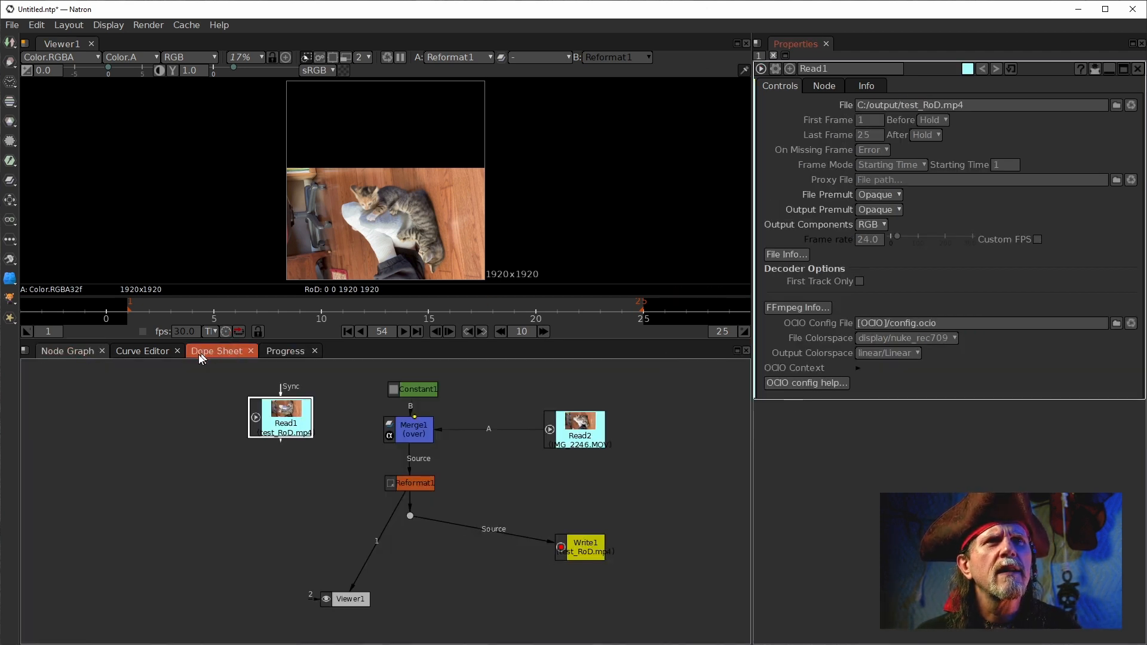
left_click_drag(279, 410, 279, 409)
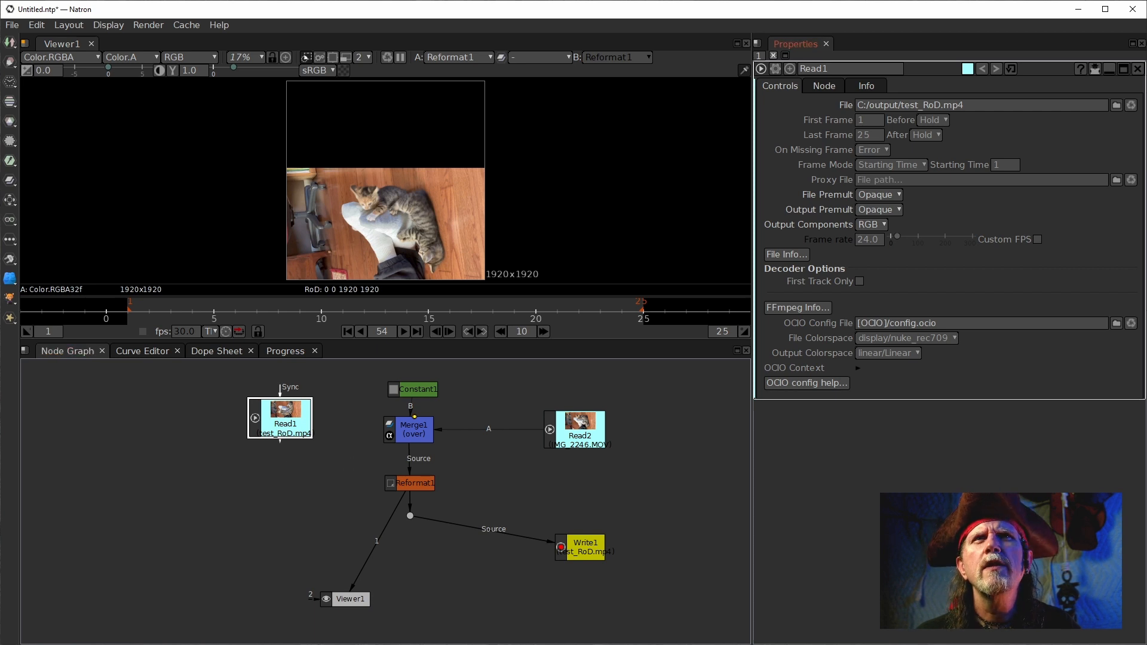
left_click(1131, 106)
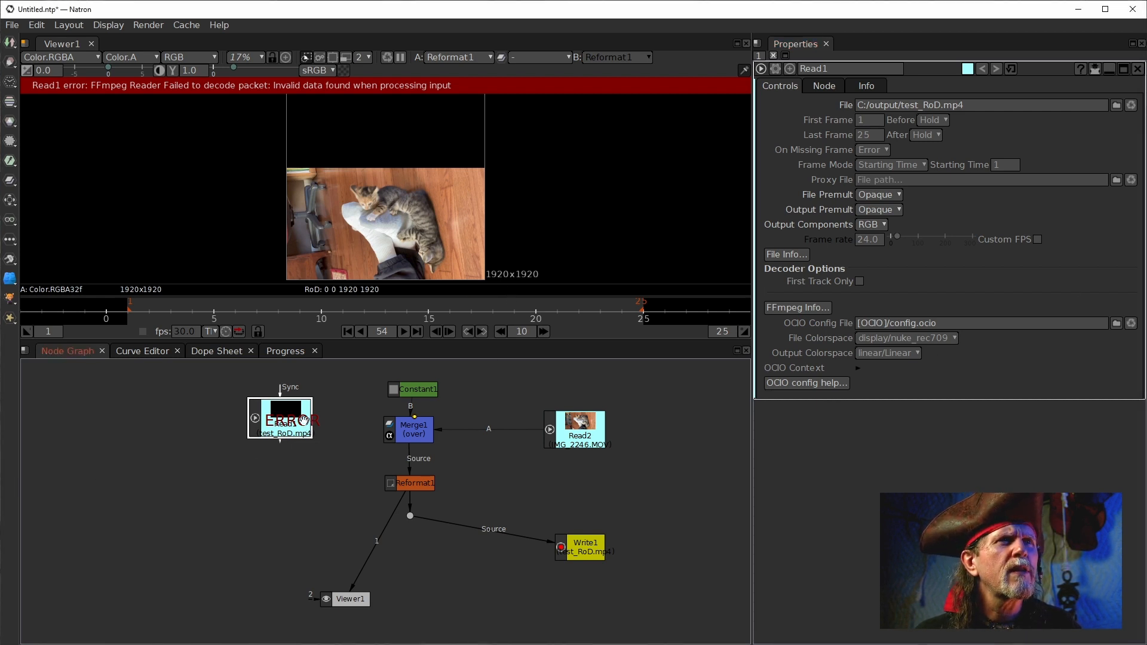
Replace the Read1 node with a new Read node for C:/output/test_RoD.mp4 and show it in the viewer.
key("Delete")
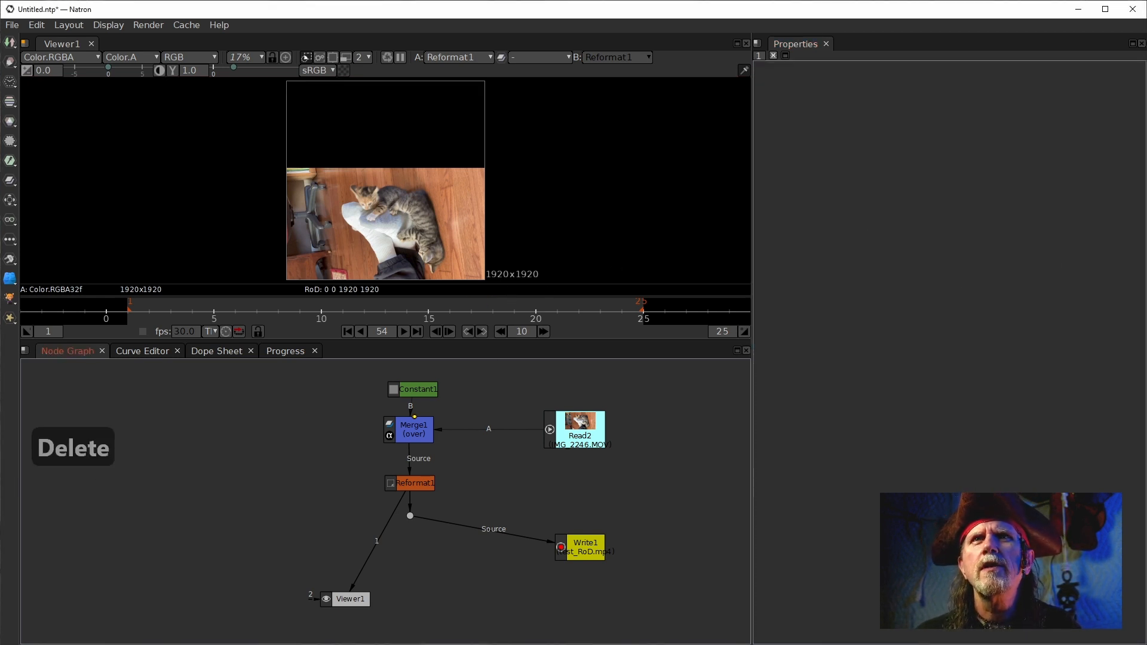
left_click_drag(330, 477, 308, 470)
key("1")
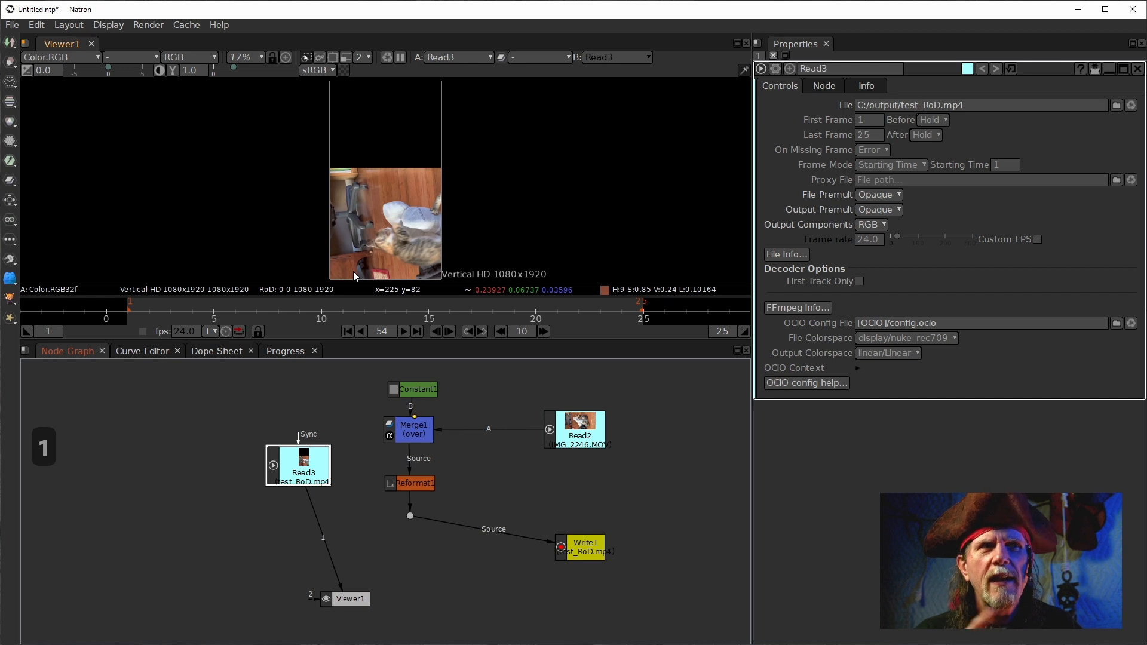
Nudge the Write node and open the project settings to check the project format.
left_click_drag(586, 559, 581, 563)
left_click(601, 529)
key("s")
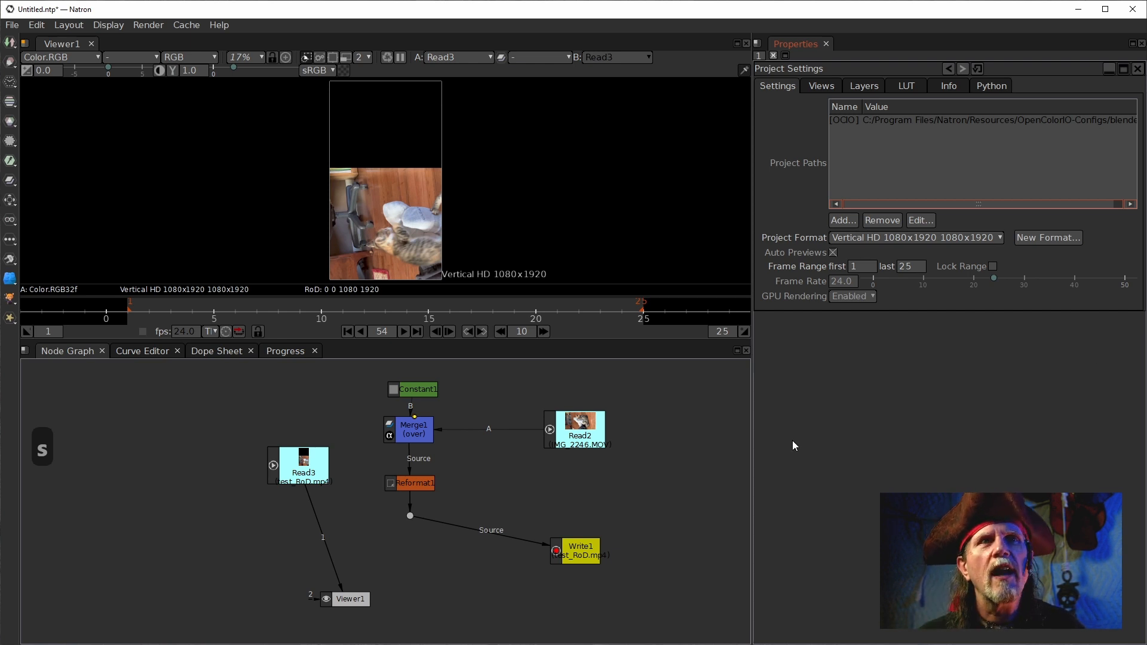
Check the Write node's advanced encoder options and set its format type to Input Format.
double_click(577, 550)
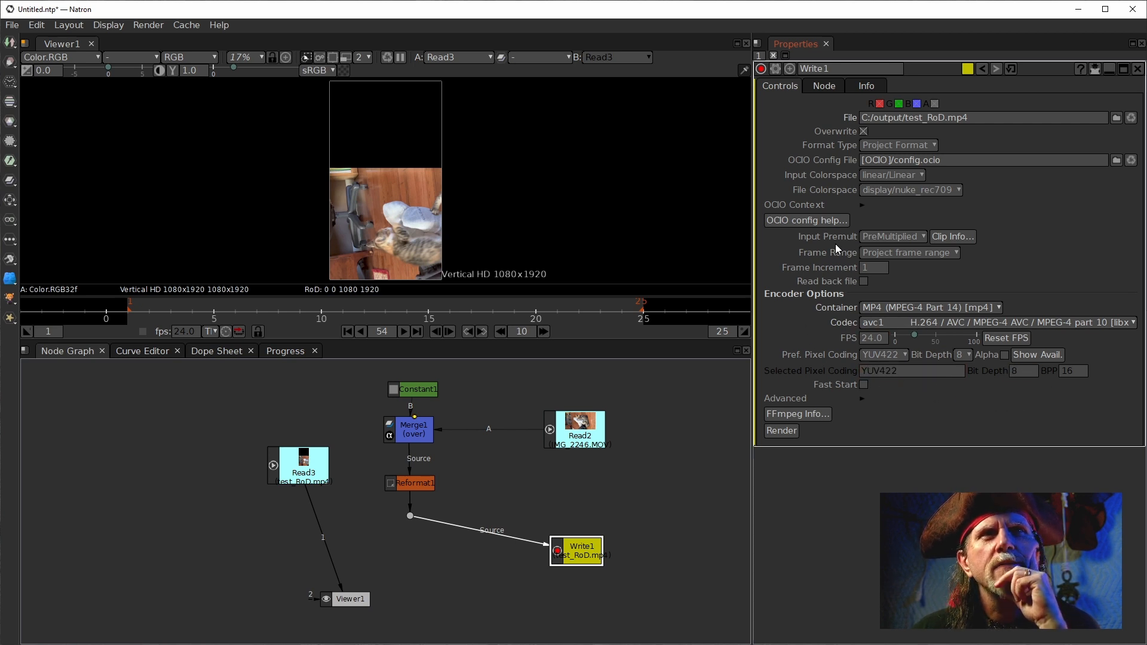
left_click(861, 398)
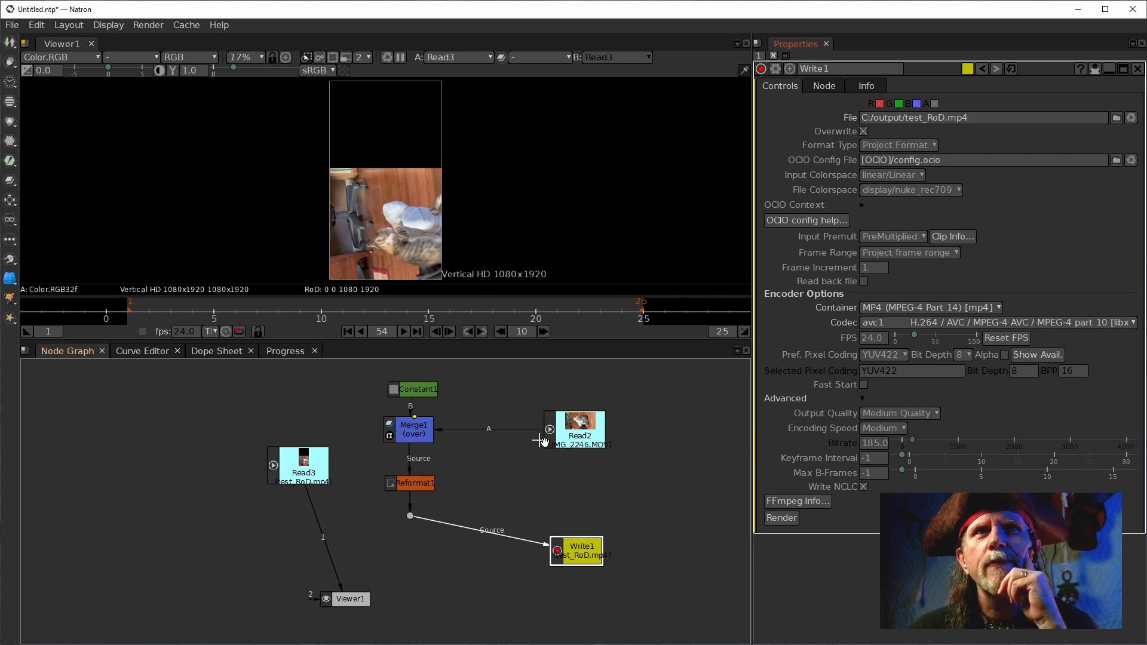
left_click(862, 399)
left_click(908, 144)
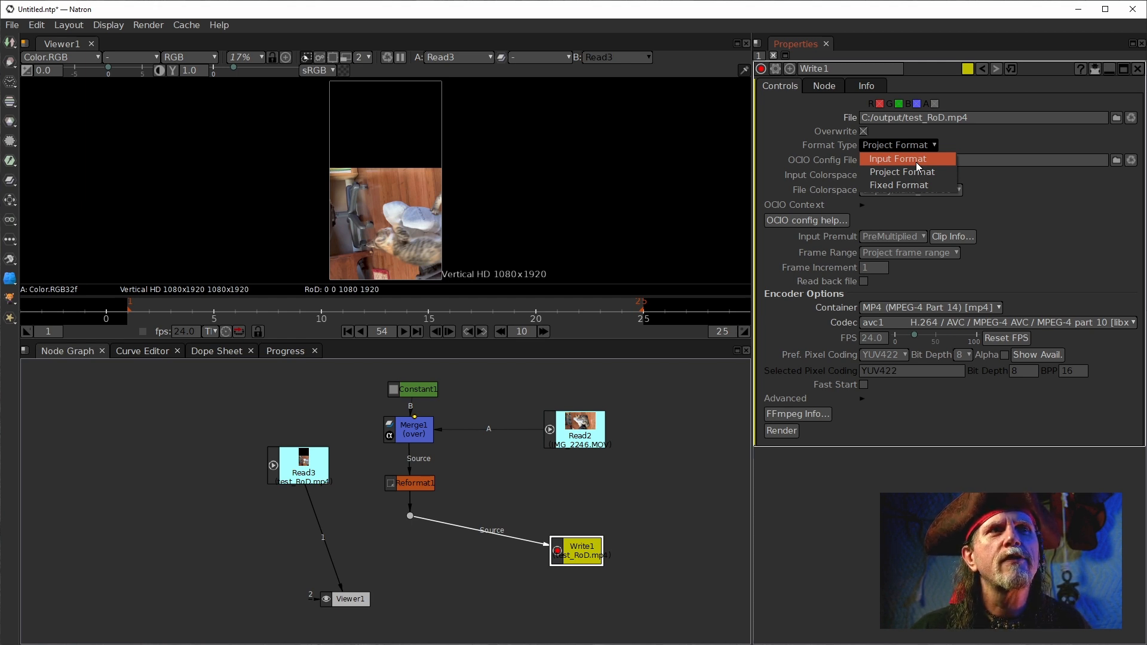
left_click(916, 163)
Set the project format to HD 1920x1080 in the project settings.
left_click(448, 575)
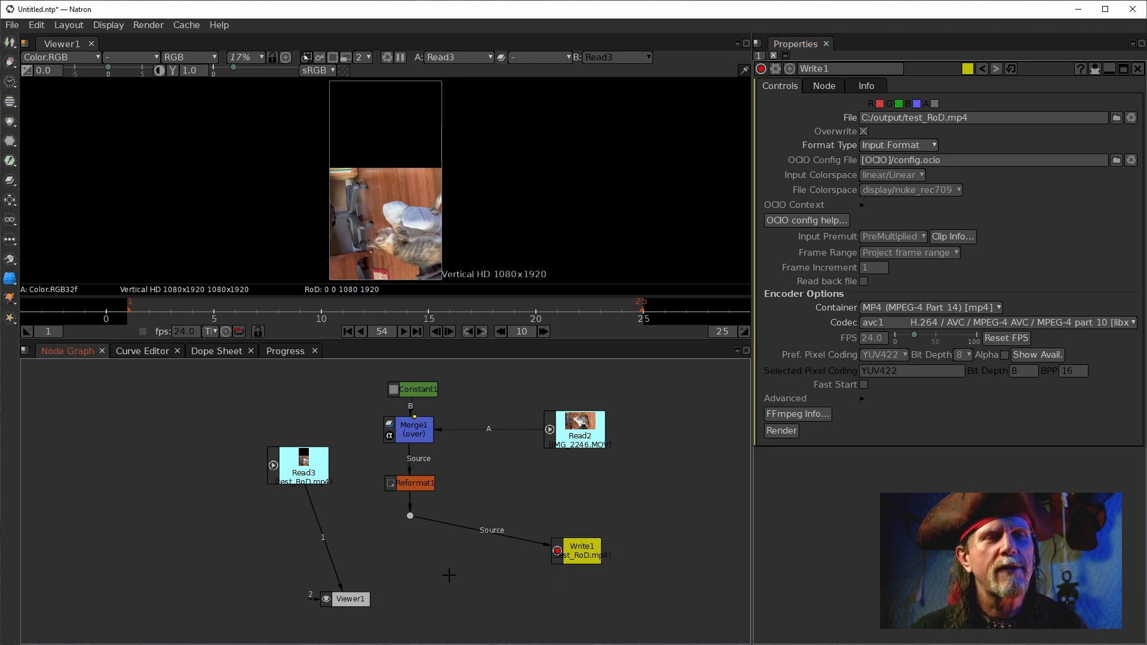
key("s")
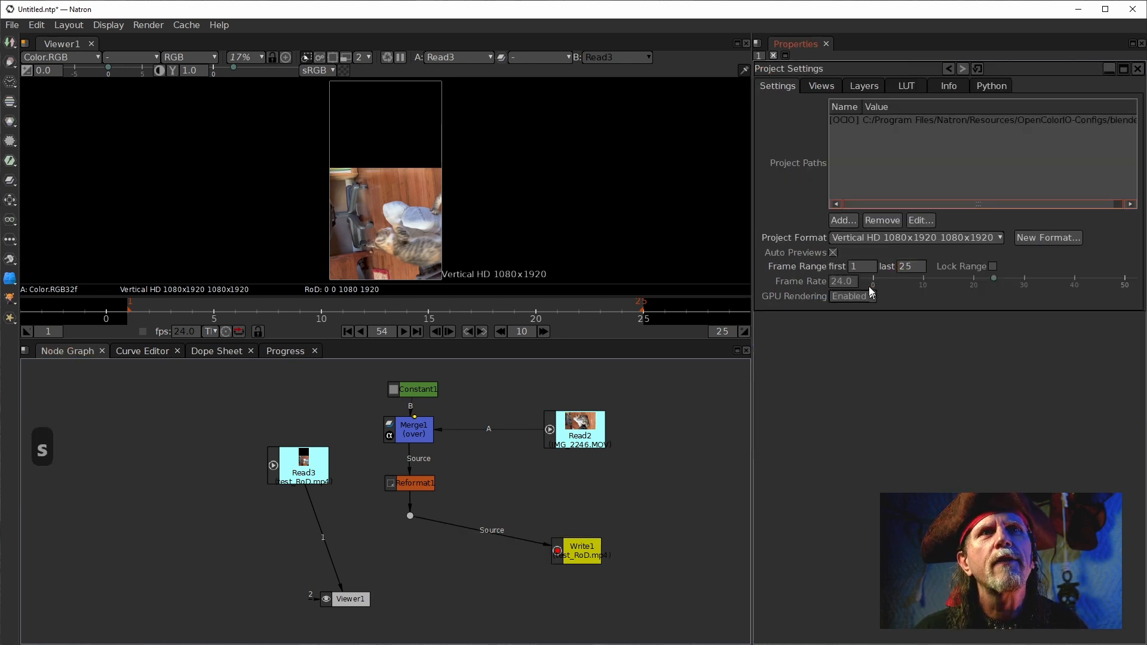
left_click(909, 238)
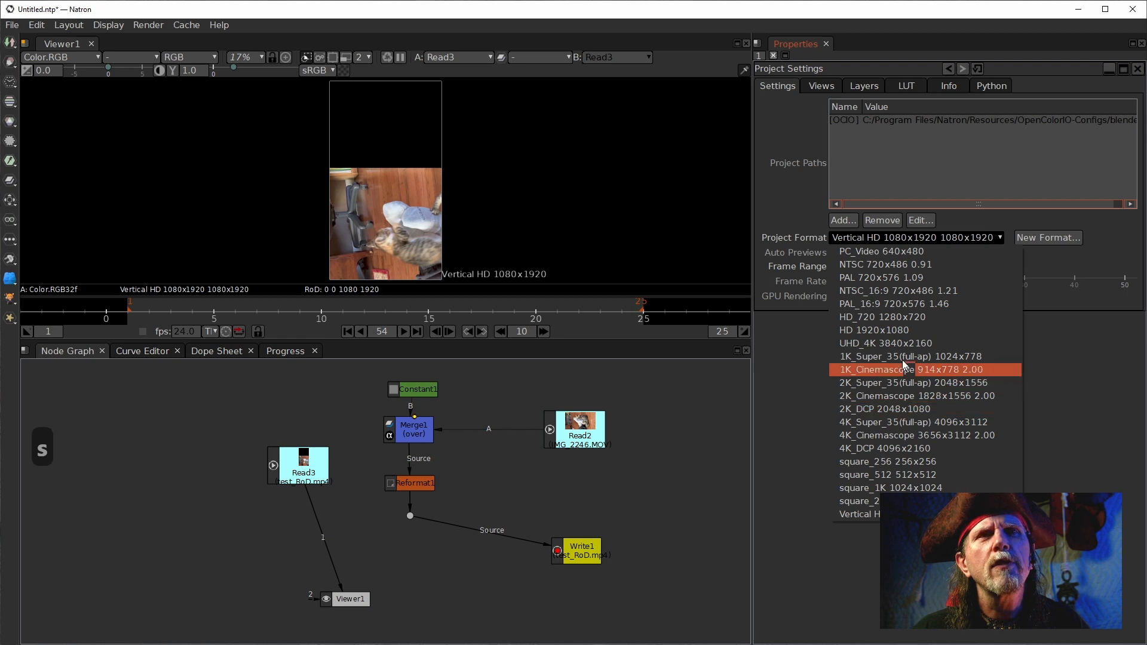
left_click(893, 333)
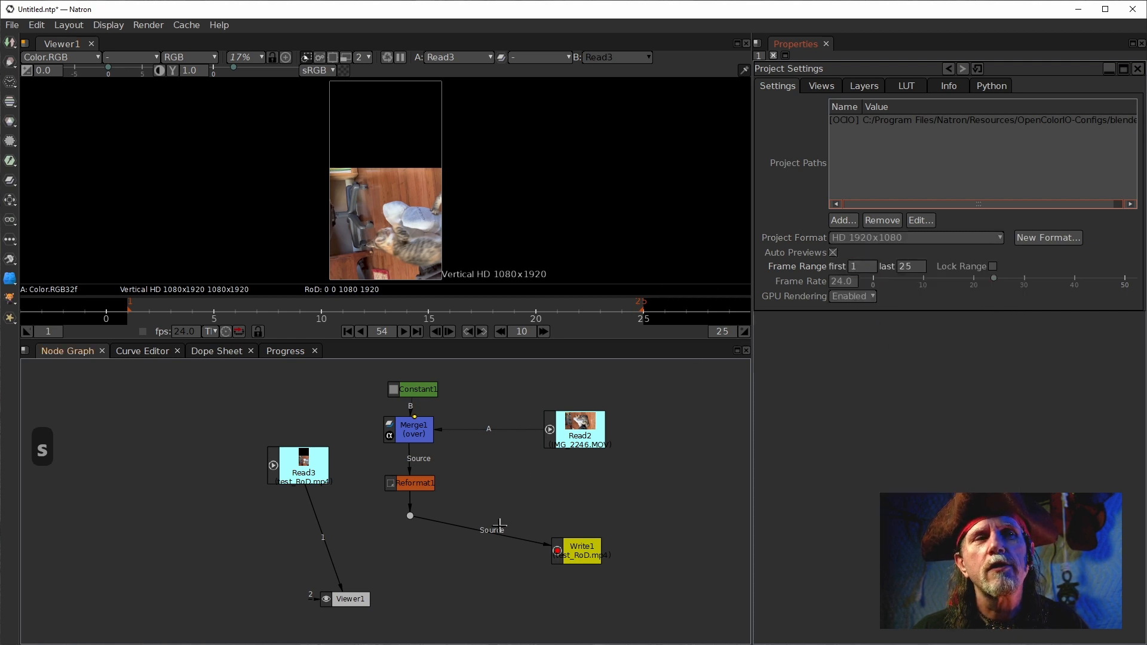
Reopen the Write node's settings and compare the Reformat and Merge outputs in the viewer.
double_click(576, 557)
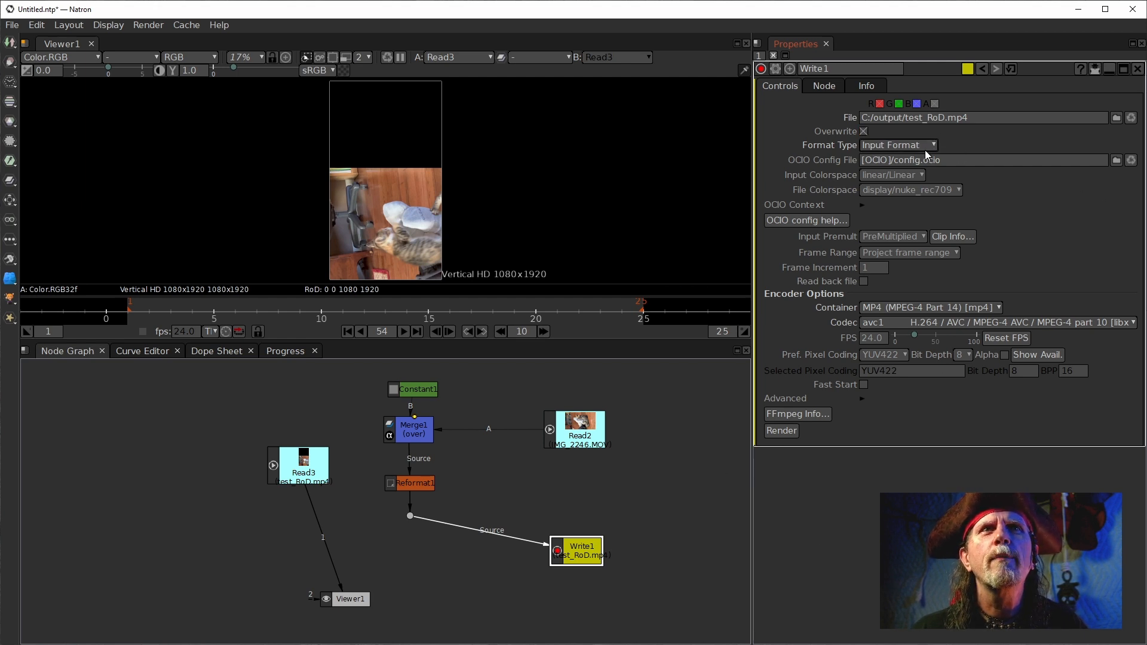
left_click(417, 483)
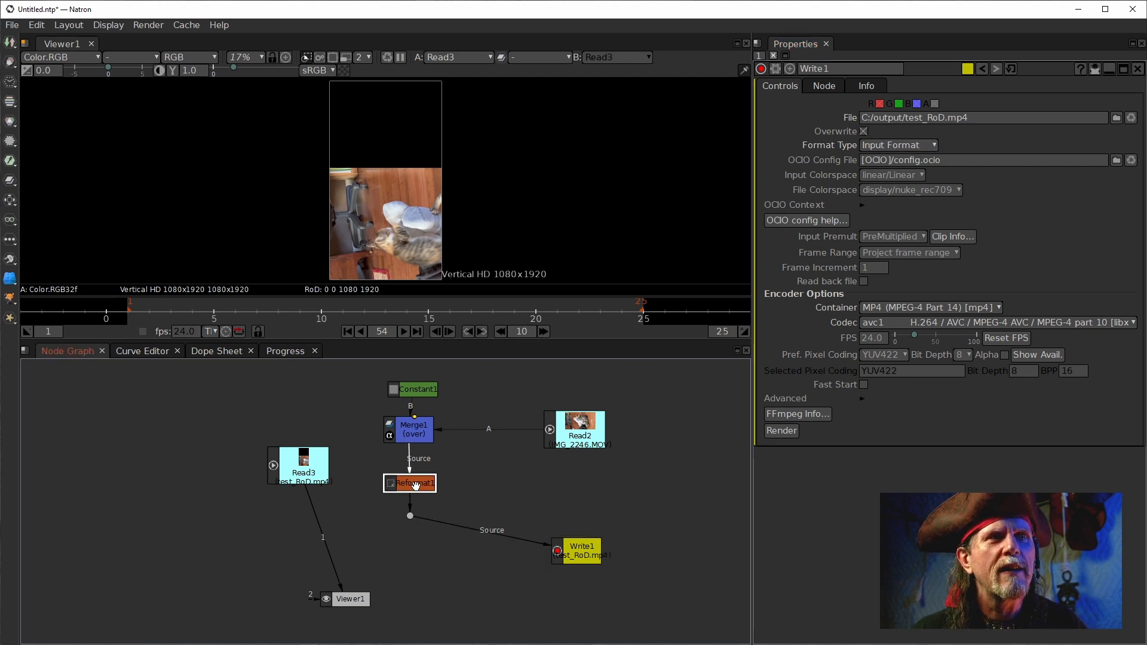
key("1")
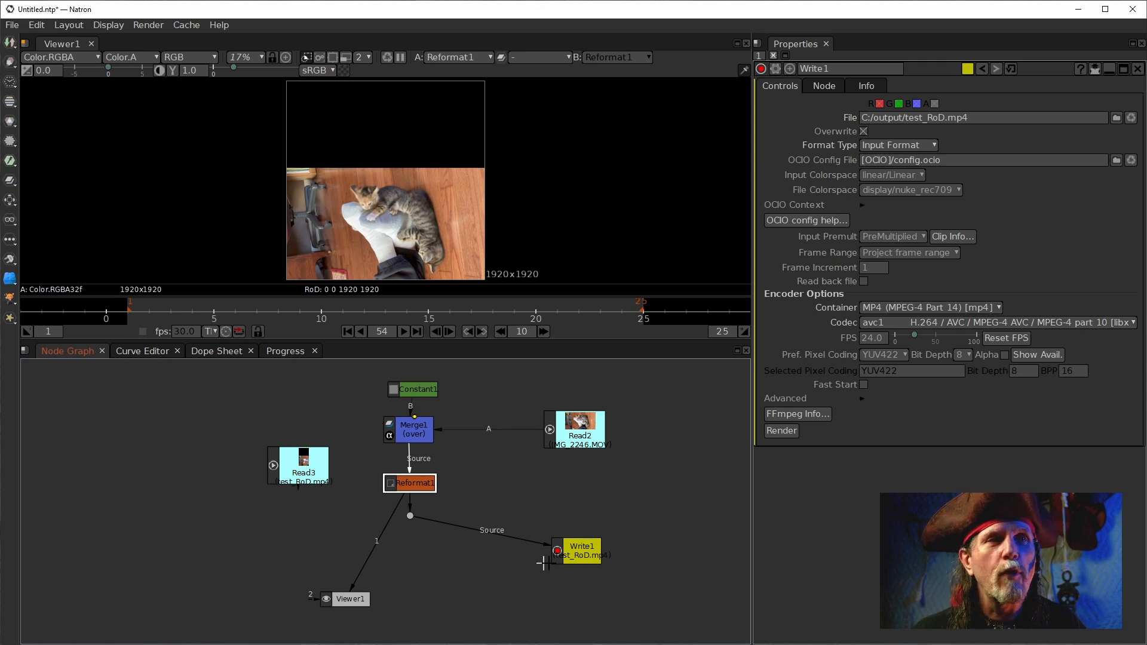
left_click(414, 426)
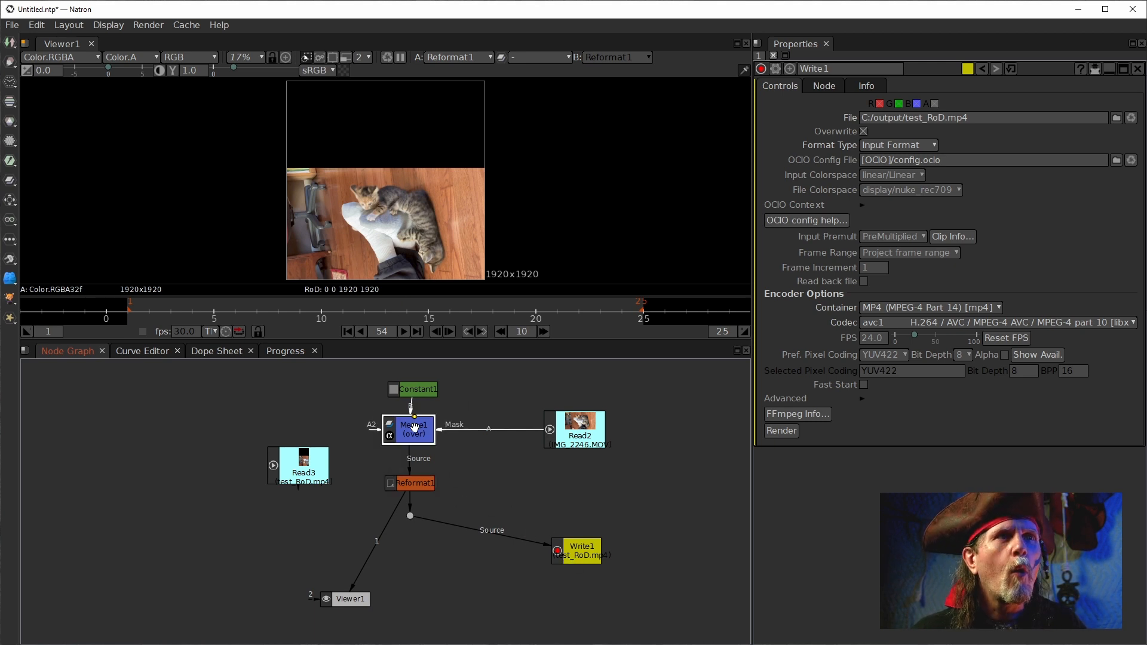
key("1")
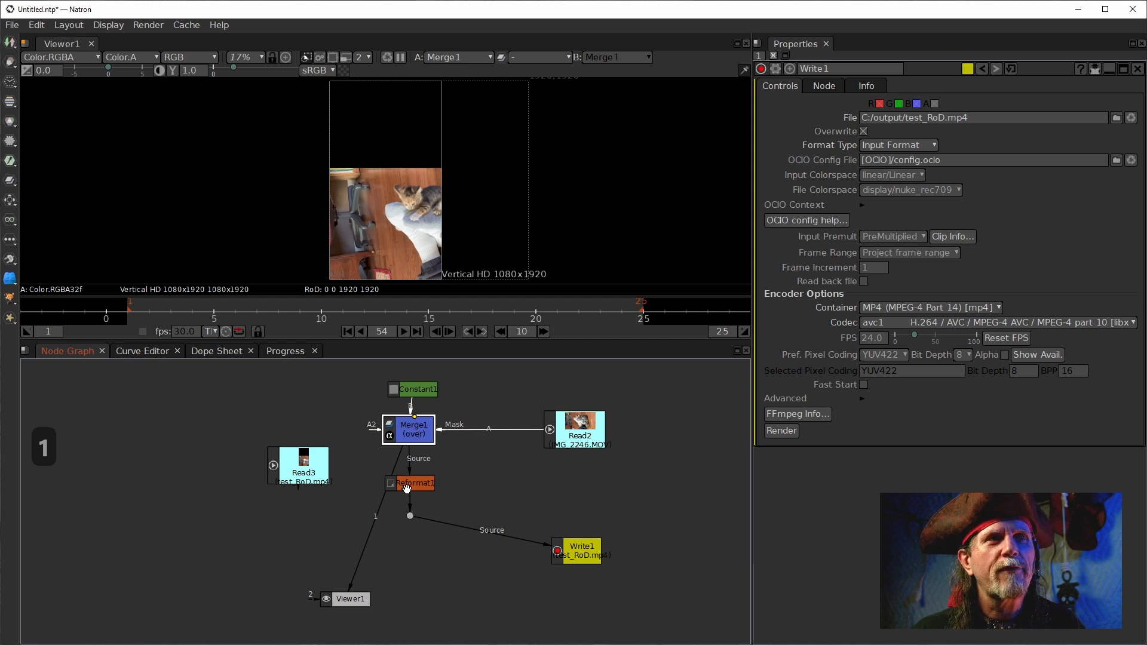
Bypass the Reformat node by connecting the Dot directly to the Merge, and delete the Read node of the rendered test_RoD.mp4.
left_click_drag(412, 482, 579, 489)
left_click_drag(493, 501, 411, 445)
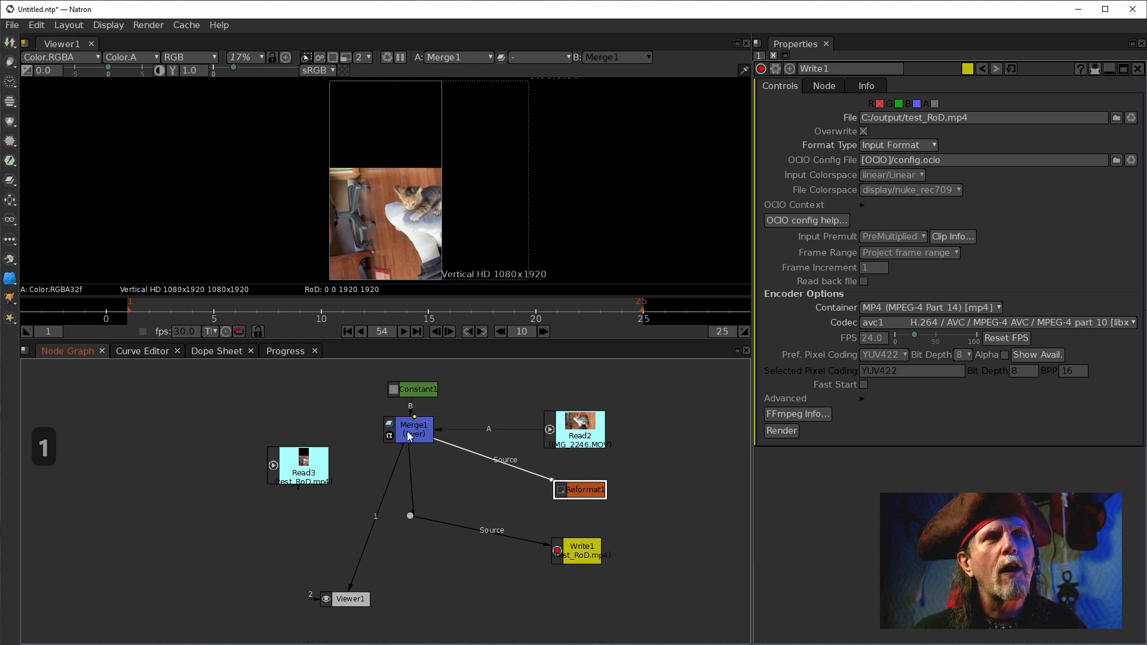
left_click(301, 470)
key("Delete")
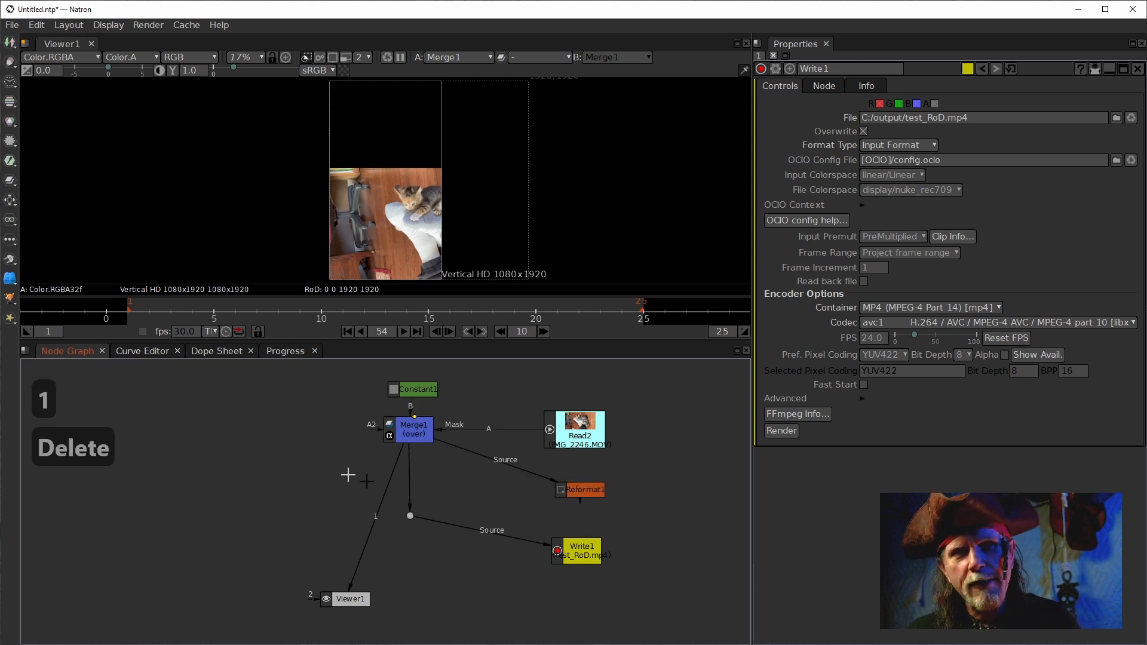
Render the Merge output to C:/output/test_RoD.mp4 with the Write node, without the Reformat in the chain.
left_click(572, 558)
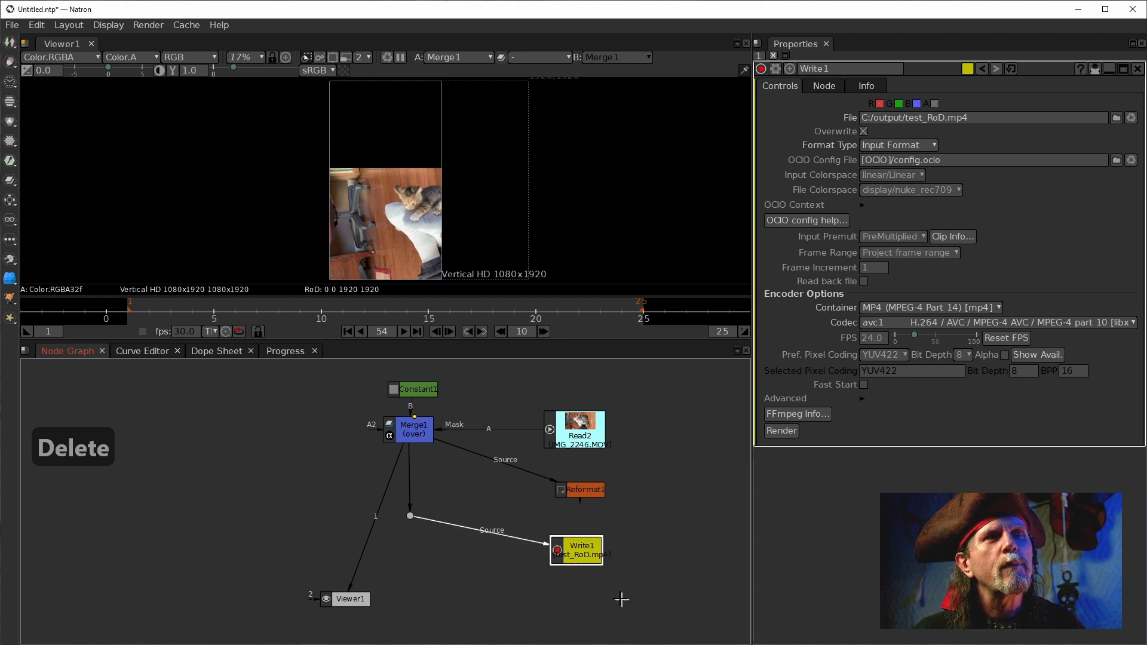
left_click(418, 433)
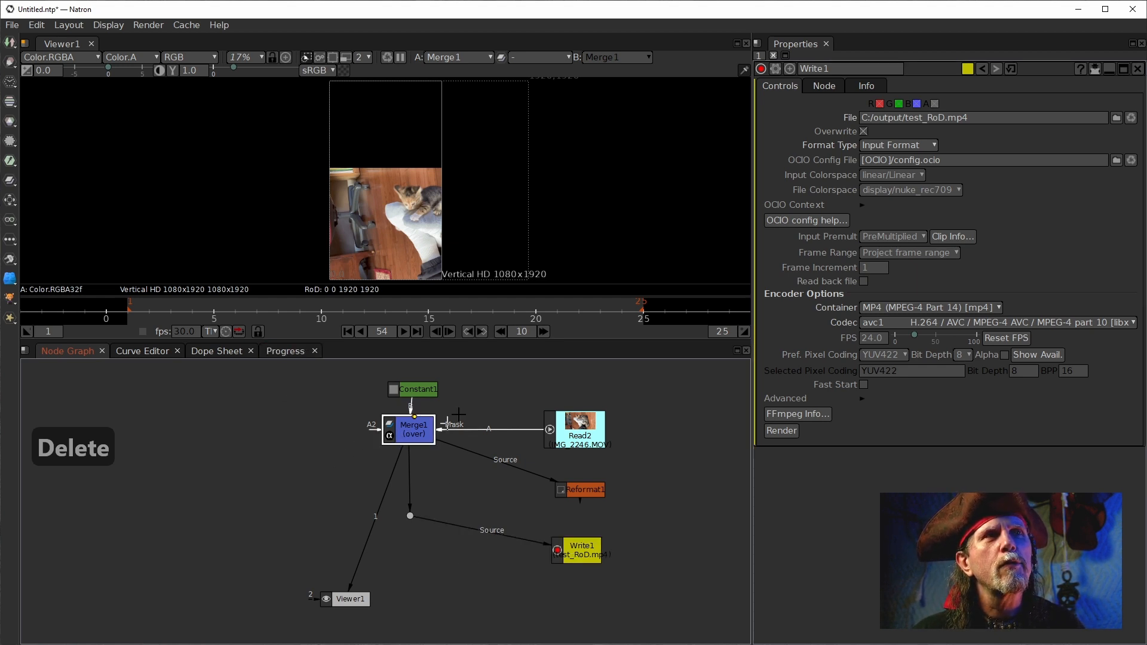
left_click(786, 432)
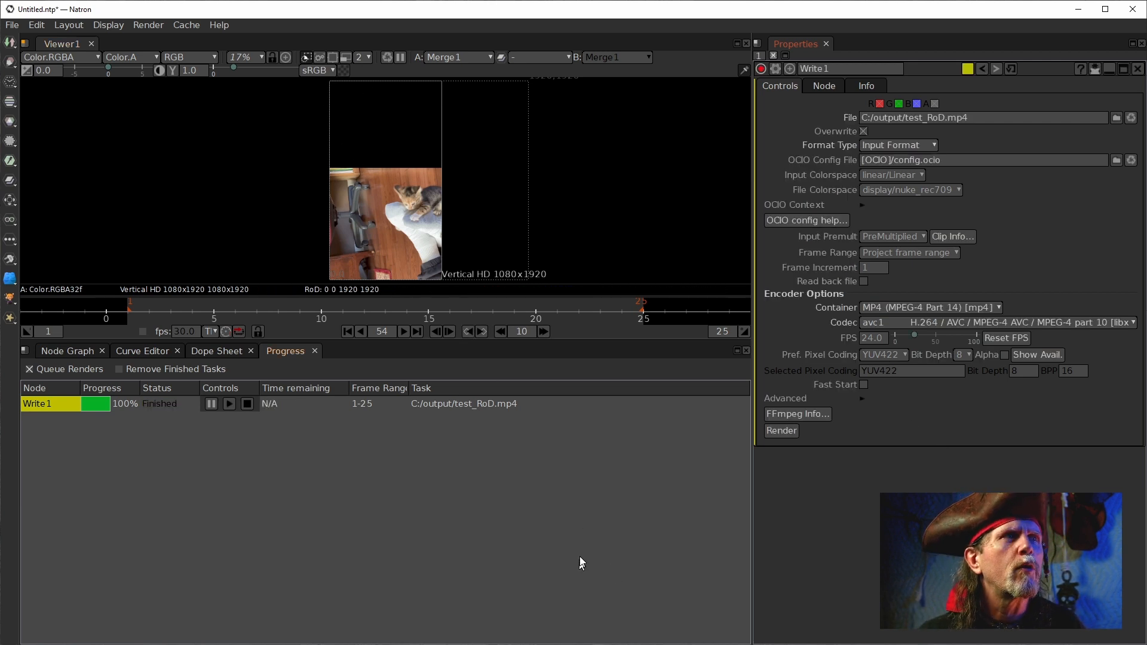
Bring the rendered test_RoD.mp4 into the node graph as a Read node beside the Merge and show it in the viewer.
left_click(74, 355)
left_click(574, 544)
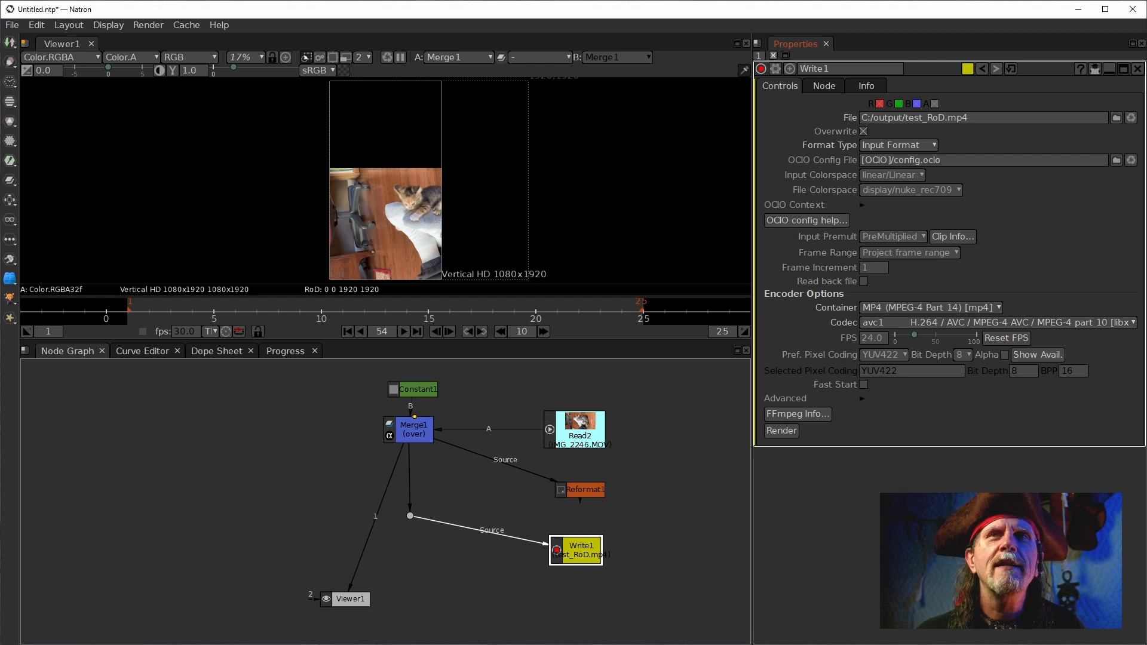
left_click_drag(404, 341, 222, 444)
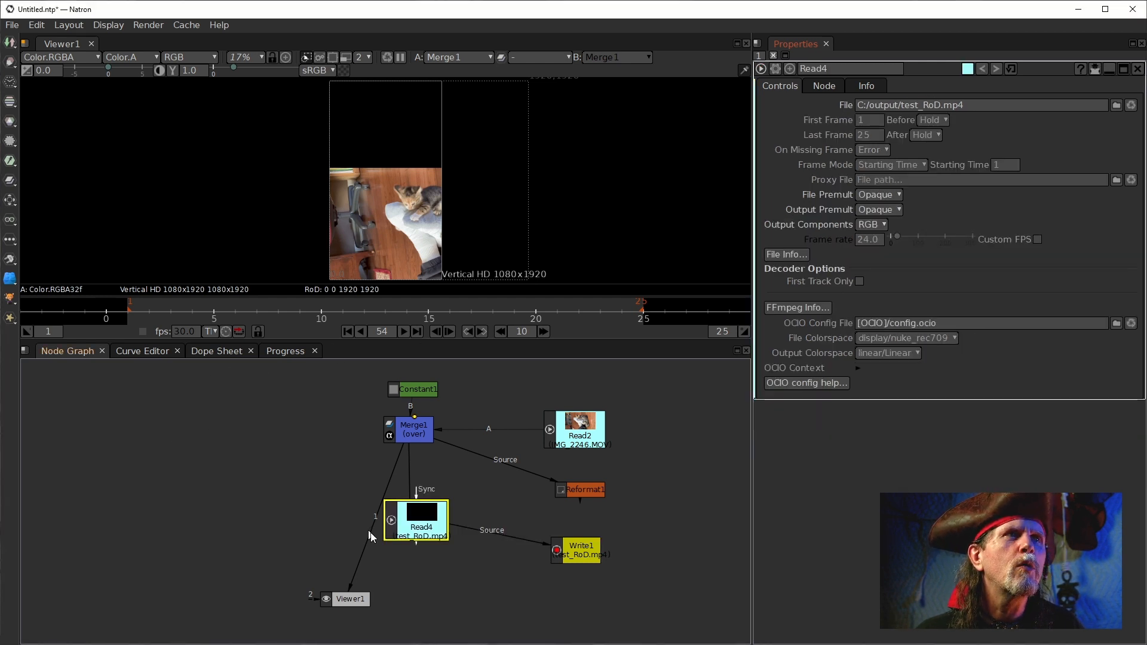
left_click_drag(422, 534, 310, 469)
key("1")
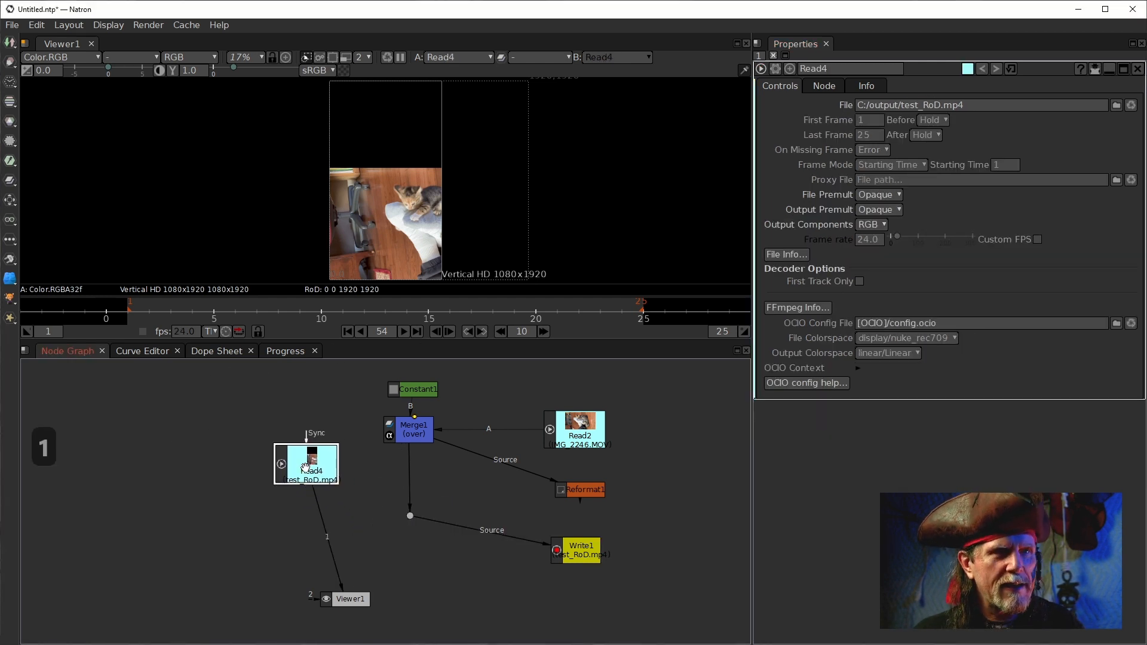
left_click(438, 569)
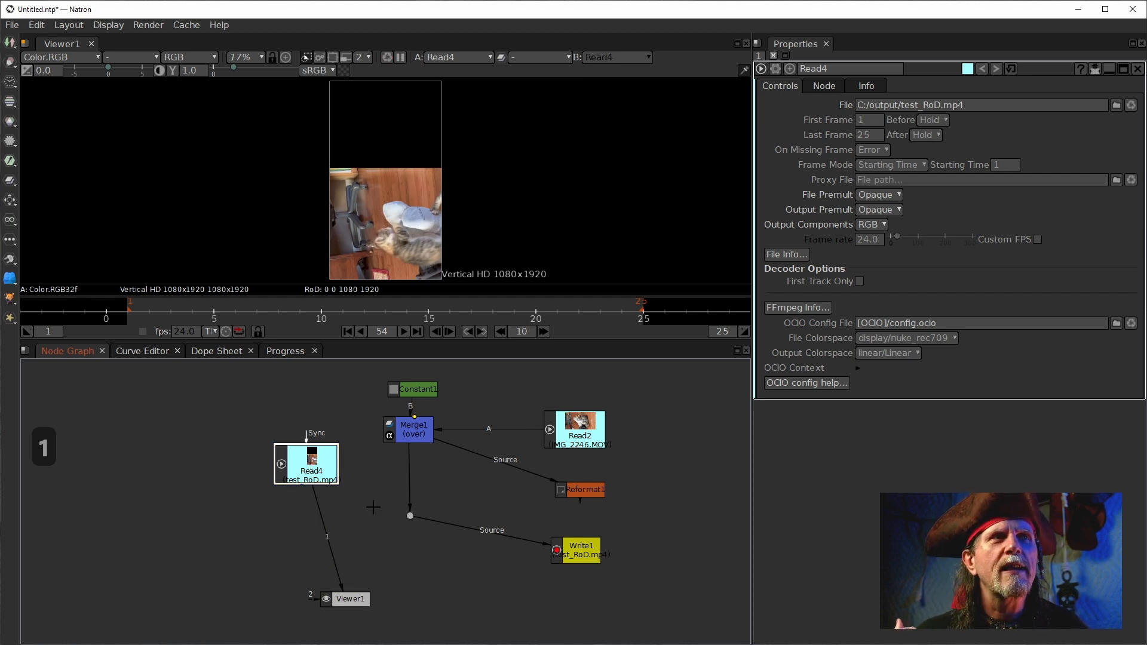
Set the Write node's format type to Fixed Format.
left_click(600, 559)
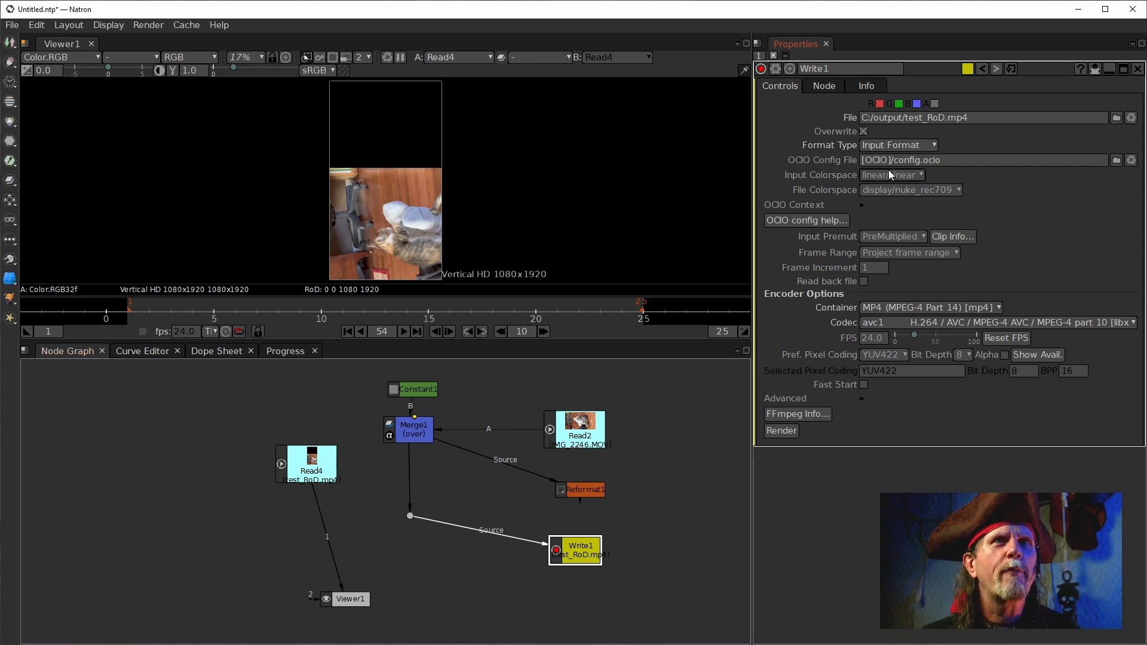
left_click(901, 144)
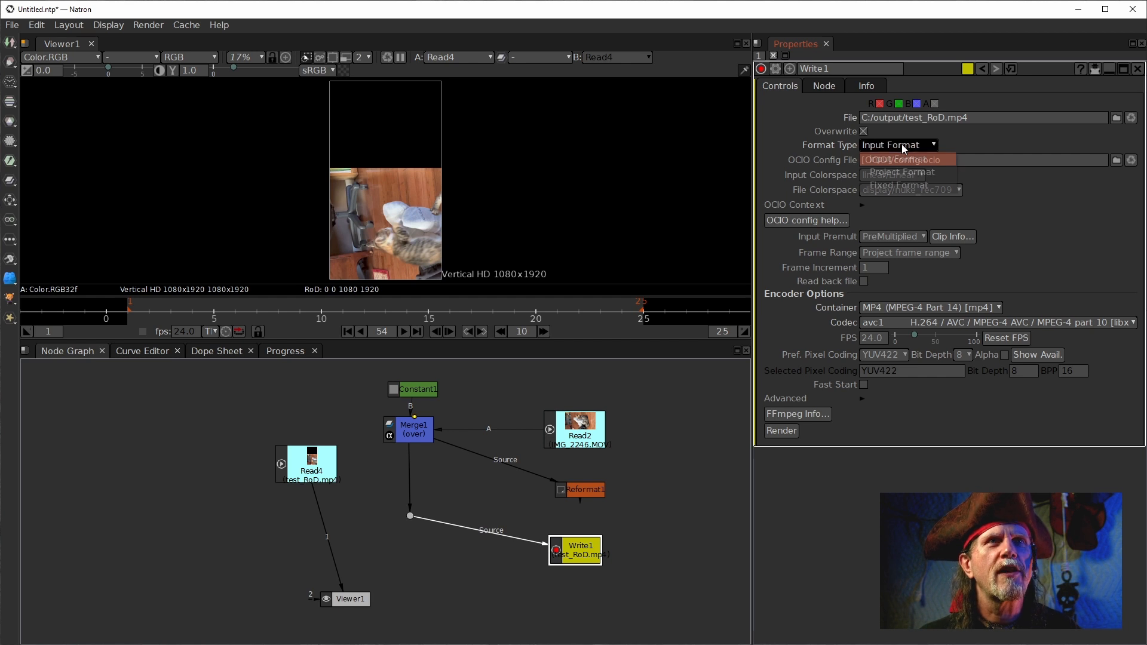
left_click(878, 186)
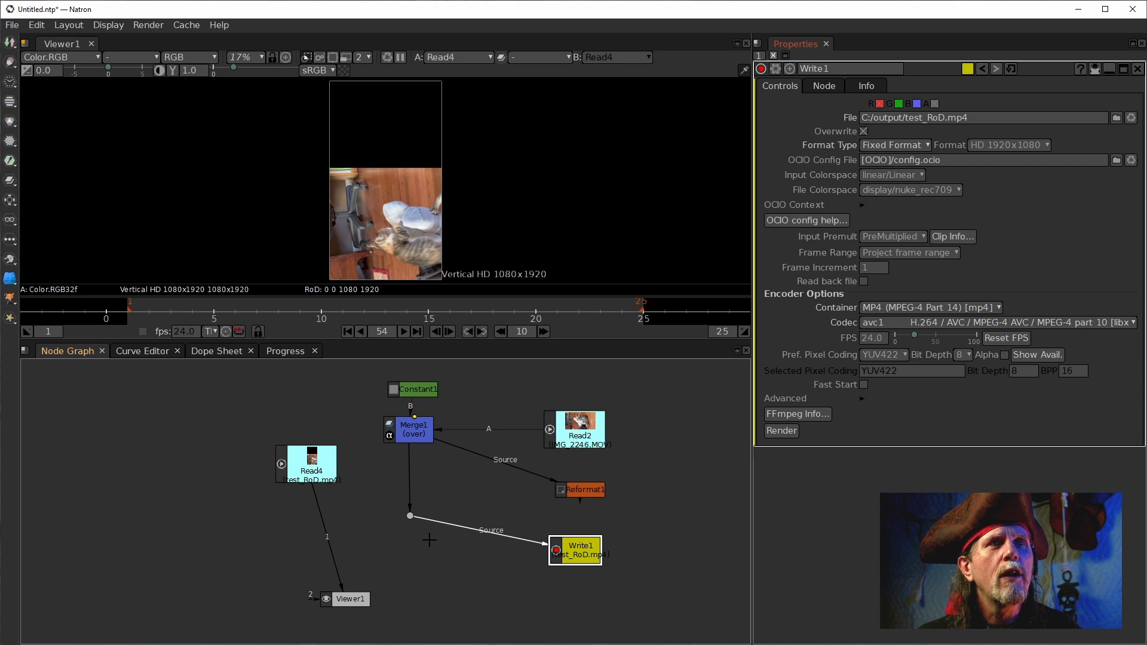
Delete the Read node of test_RoD.mp4 and set the Write node's format type to Input Format.
left_click(312, 463)
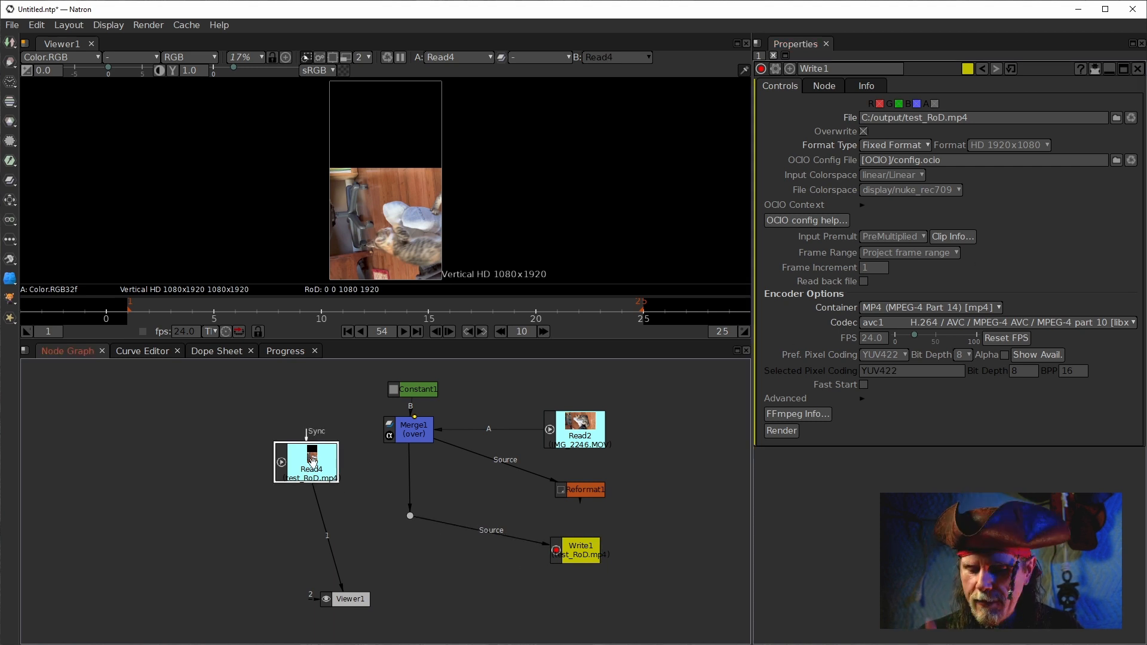
key("Delete")
left_click(894, 145)
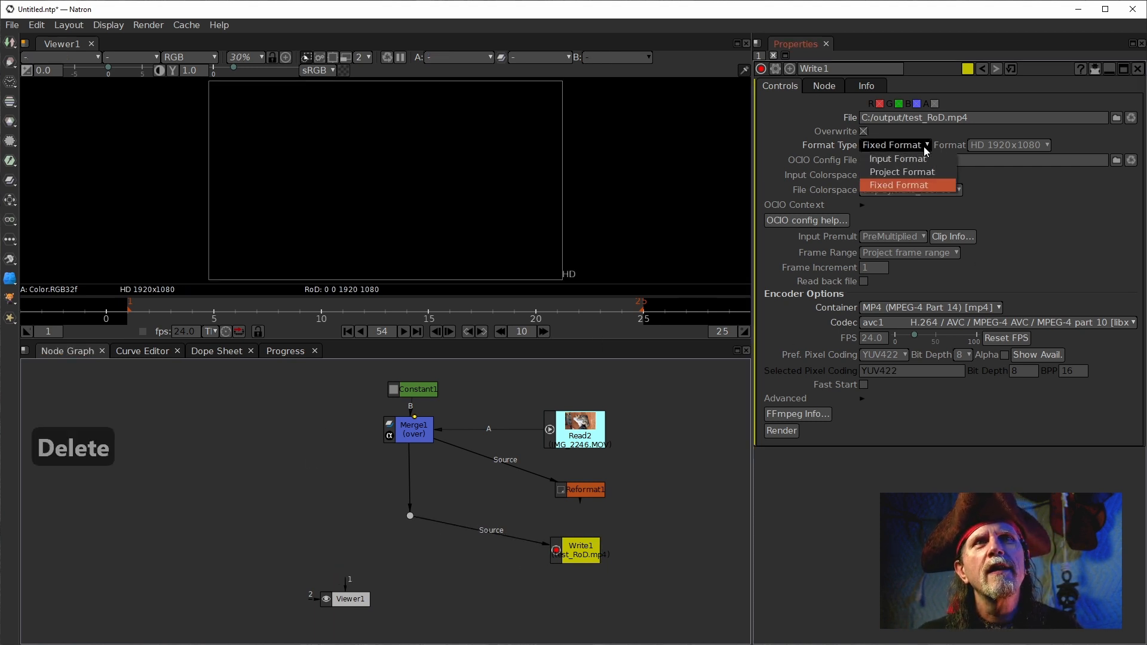
left_click(884, 159)
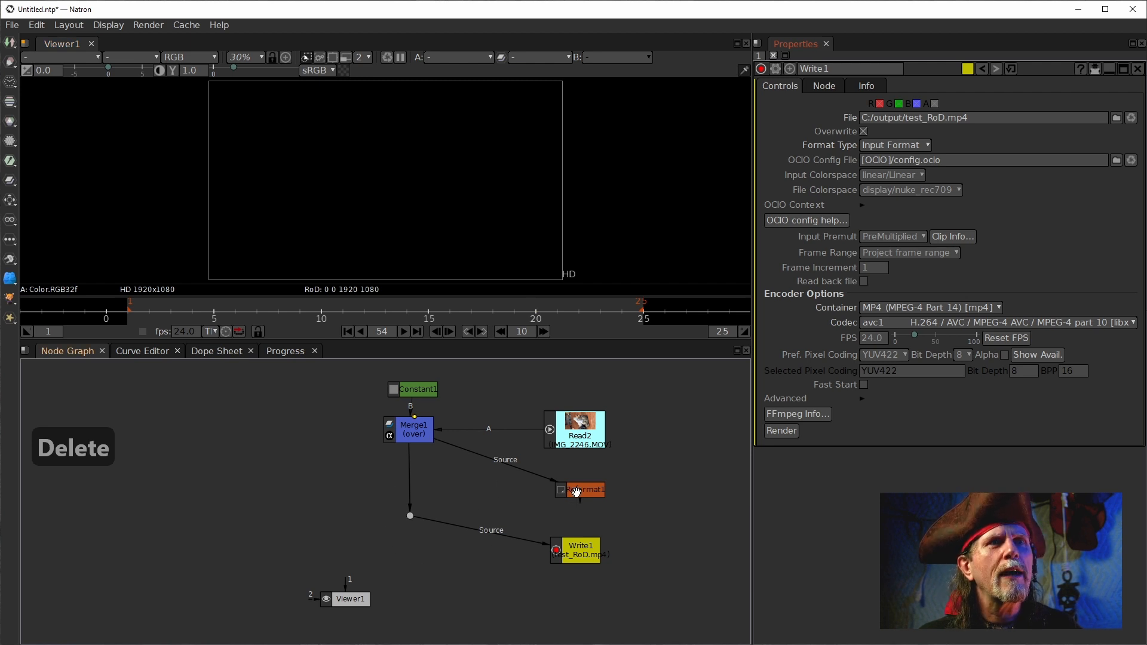
Insert the Reformat node between the Merge and the Dot, and render the Write node to test_RoD.mp4.
left_click_drag(576, 495, 544, 491)
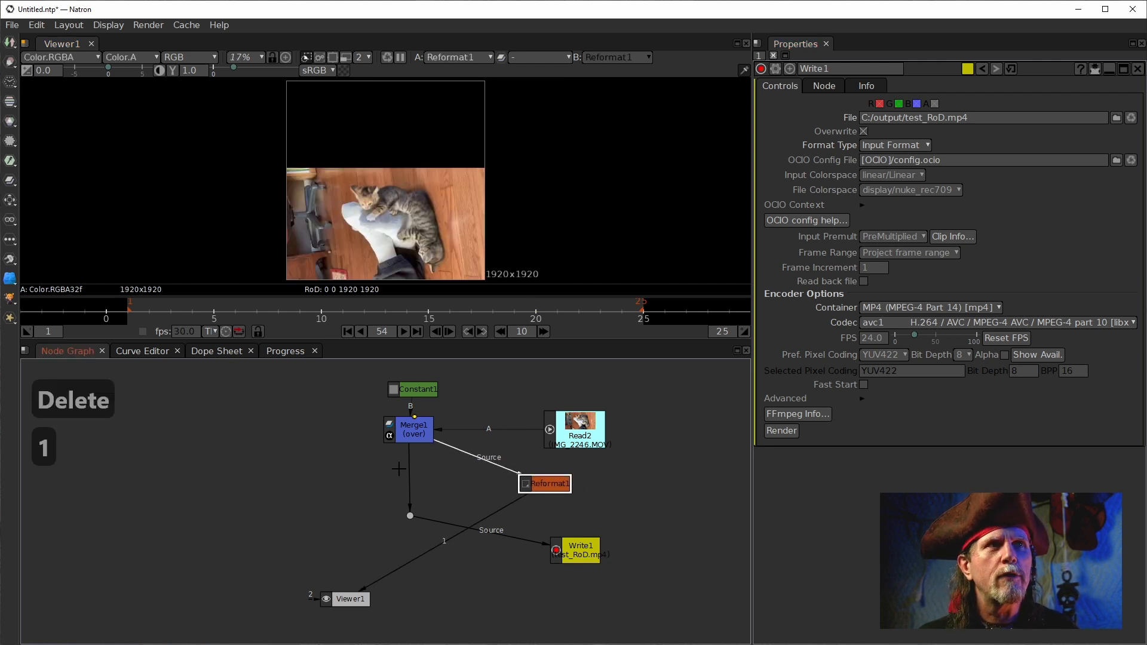
mouse_move(413, 489)
left_mouse_down()
mouse_move(450, 469)
mouse_move(540, 484)
mouse_move(399, 472)
left_mouse_up()
left_click(591, 559)
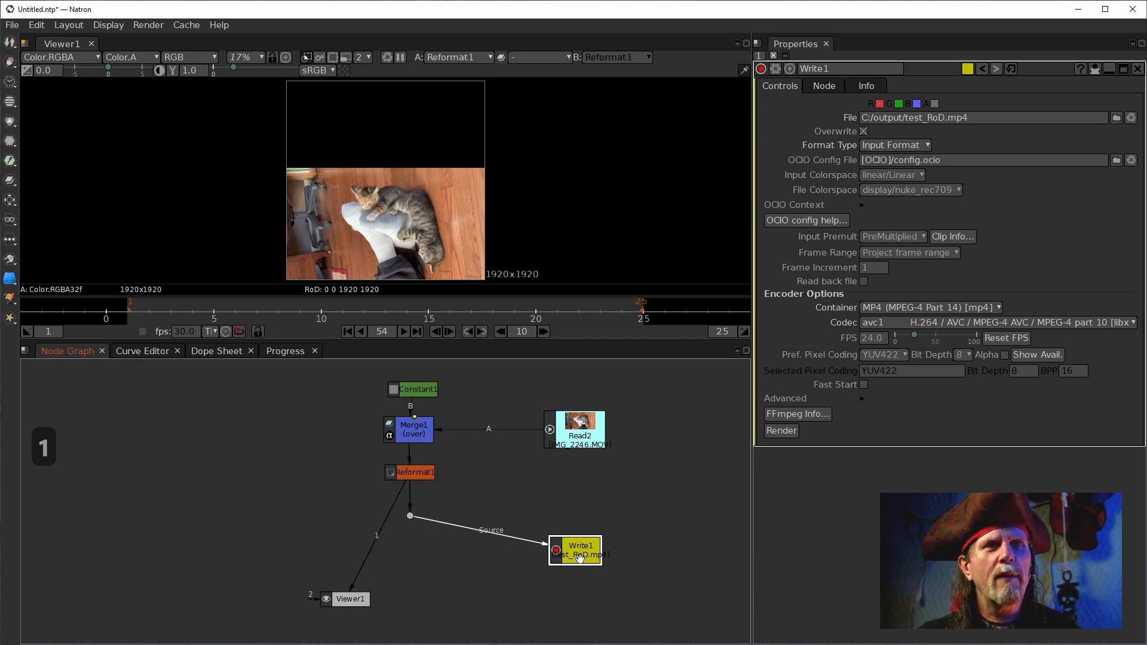
left_click(783, 429)
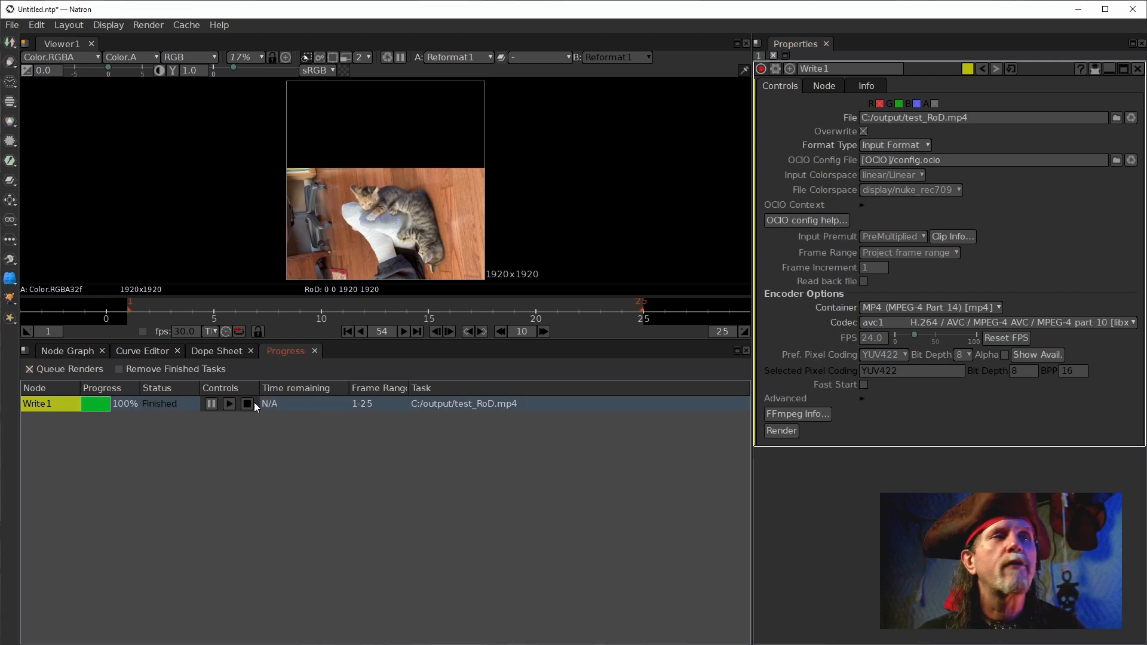
Load the newly rendered test_RoD.mp4 as a Read node beside the Reformat and display it in the viewer.
left_click(84, 351)
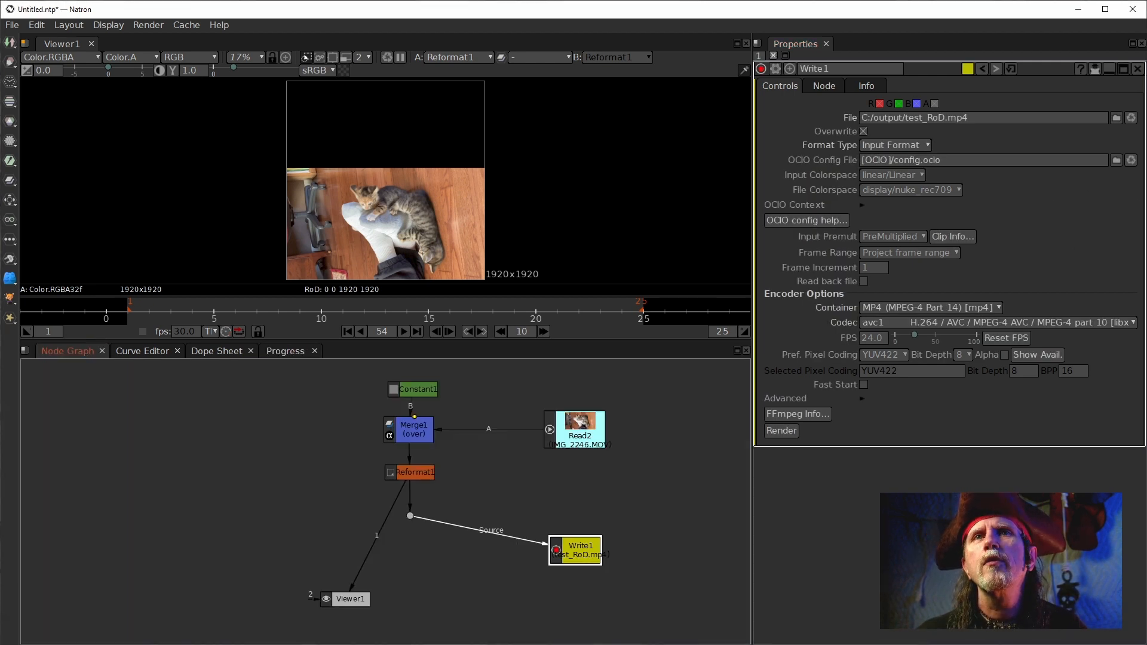
left_click_drag(450, 525, 308, 457)
left_click_drag(431, 524, 288, 471)
key("1")
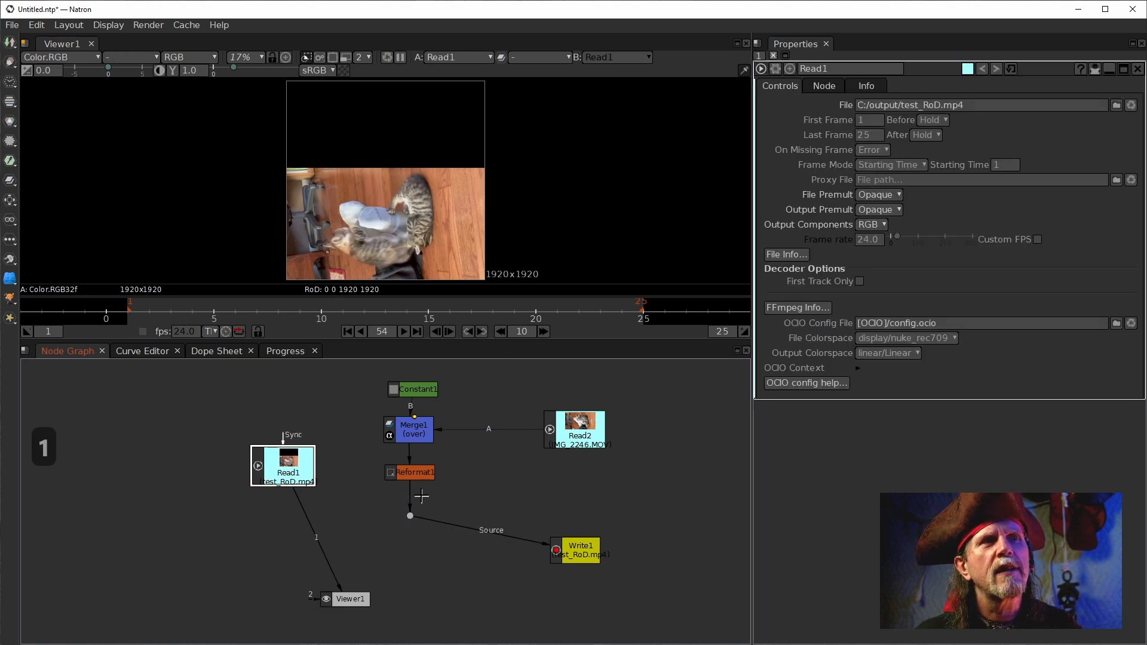
Compare the Reformat output with the rendered test_RoD.mp4 by alternating them in the viewer.
left_click(414, 478)
key("1")
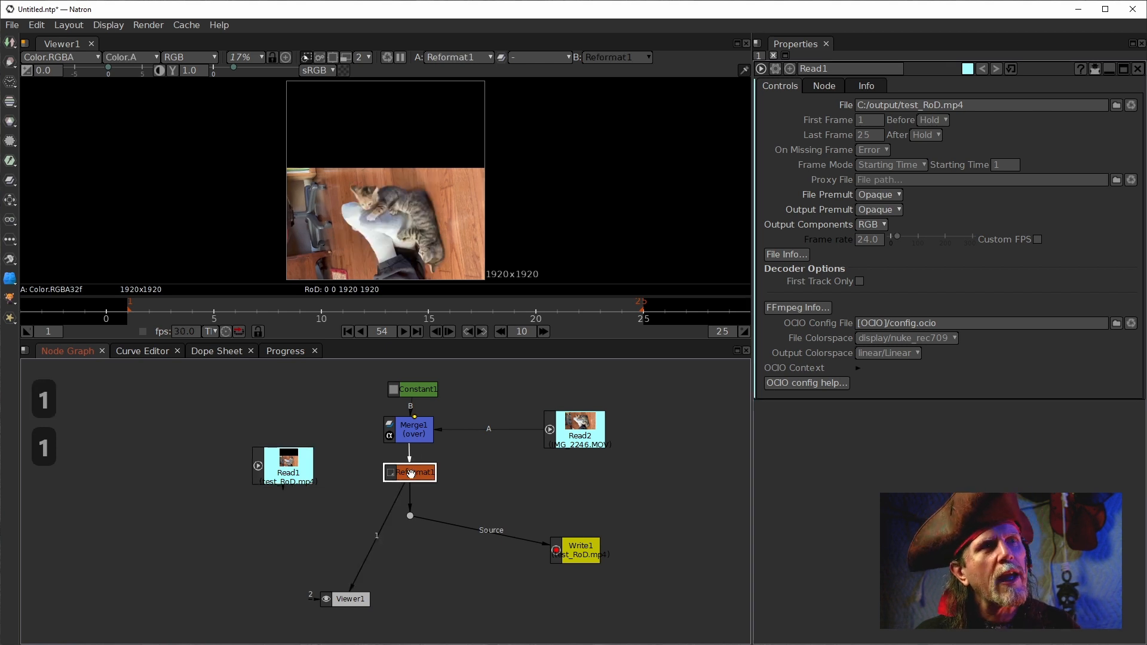
left_click(281, 475)
key("1")
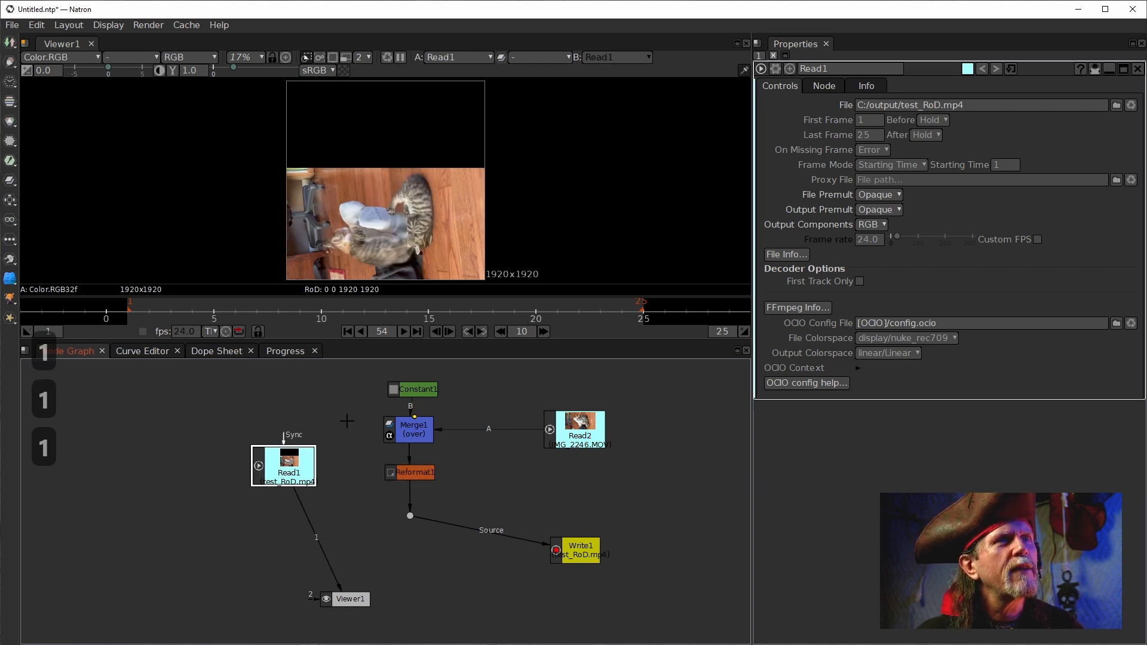
left_click(408, 474)
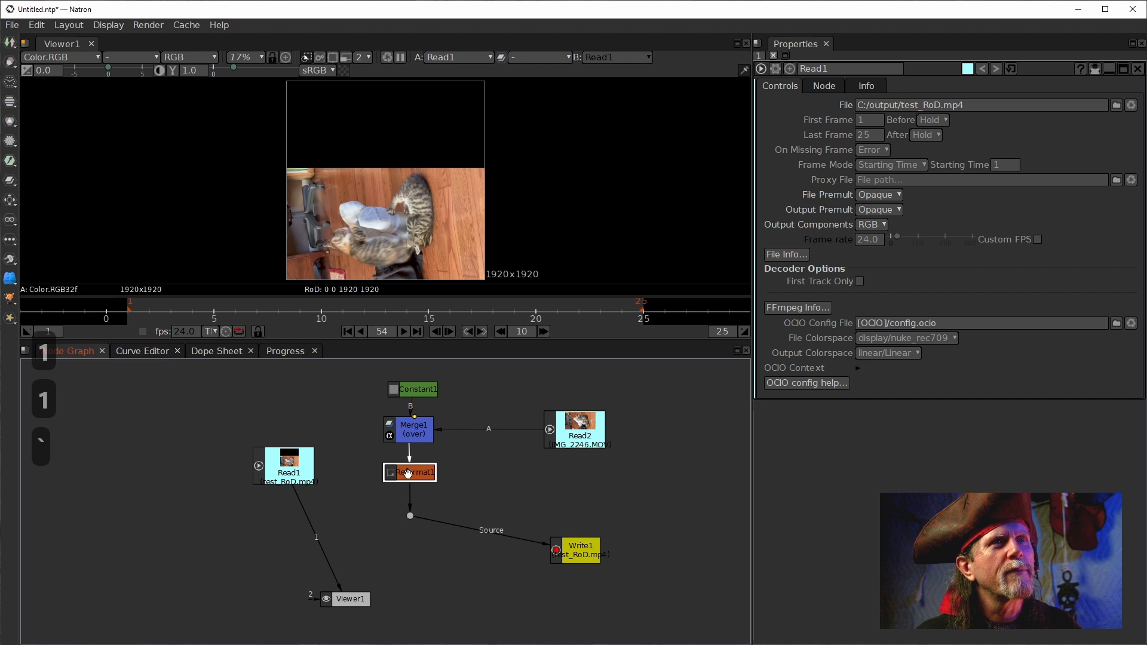
key("1")
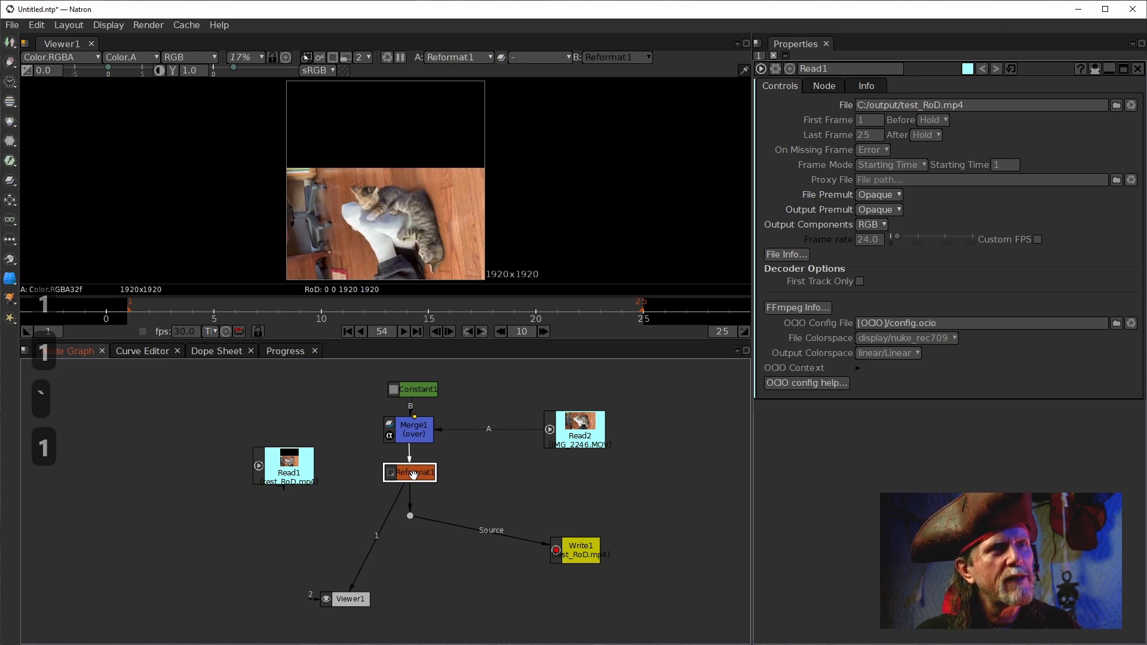
Compare the rendered clip with the Reformat output at the first frame, and play back the rendered clip.
left_click(348, 332)
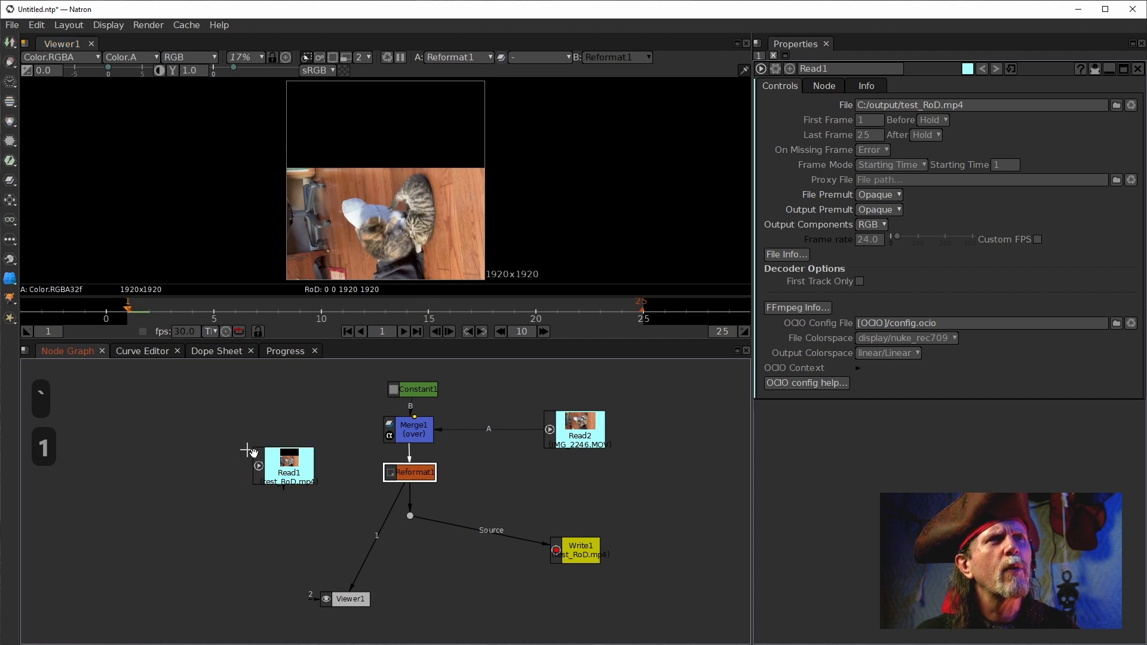
left_click(306, 475)
key("1")
left_click(398, 472)
key("1")
left_click(308, 475)
key("1")
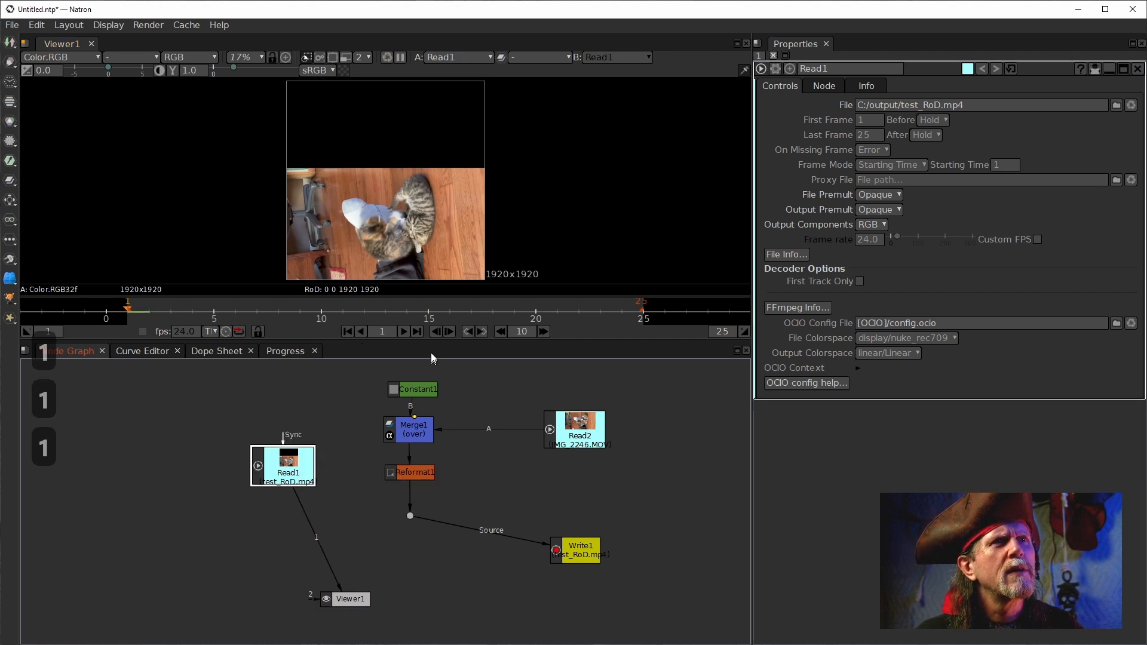
left_click(404, 332)
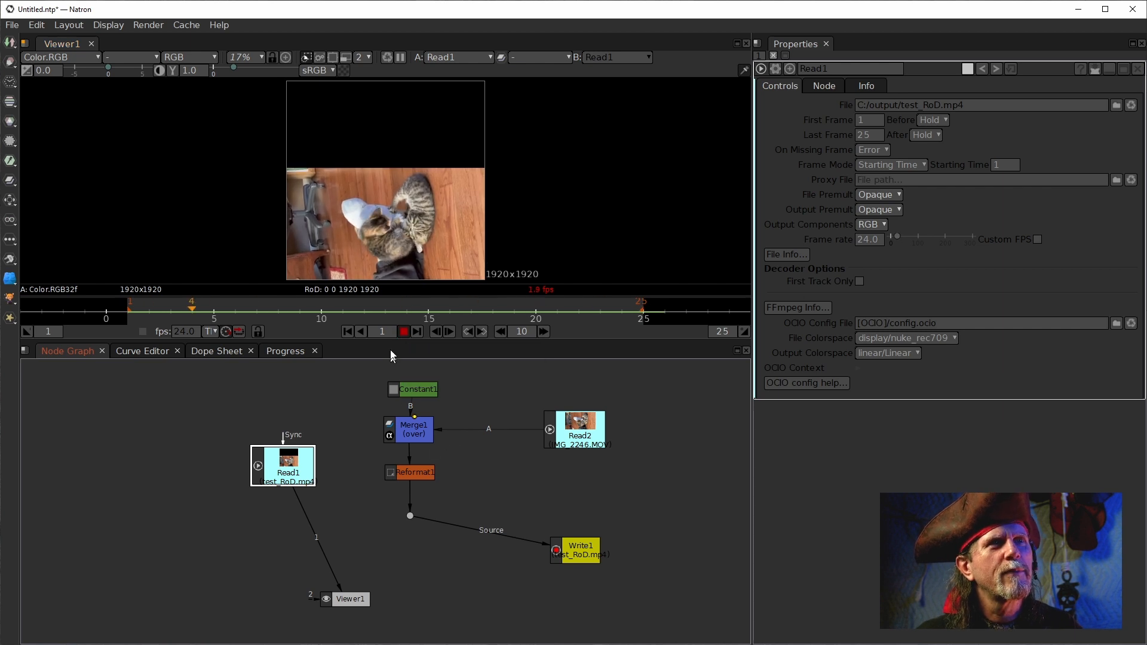
left_click(404, 331)
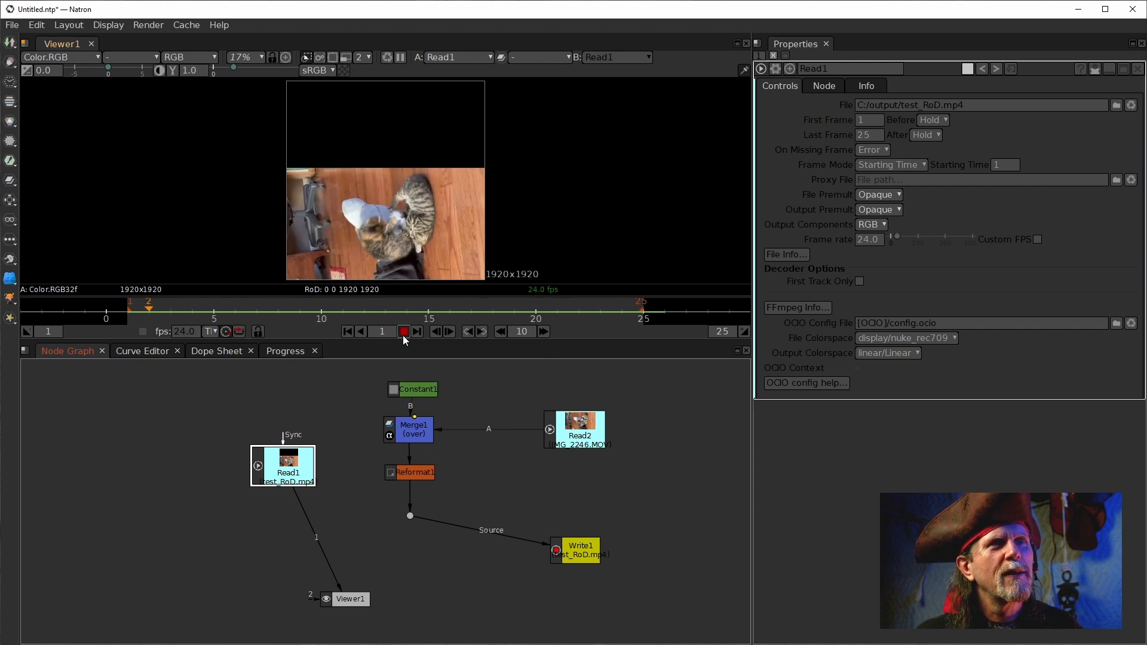
Delete the Read node of the rendered clip and show the Dot's output in the viewer.
left_click_drag(305, 482, 304, 483)
key("Delete")
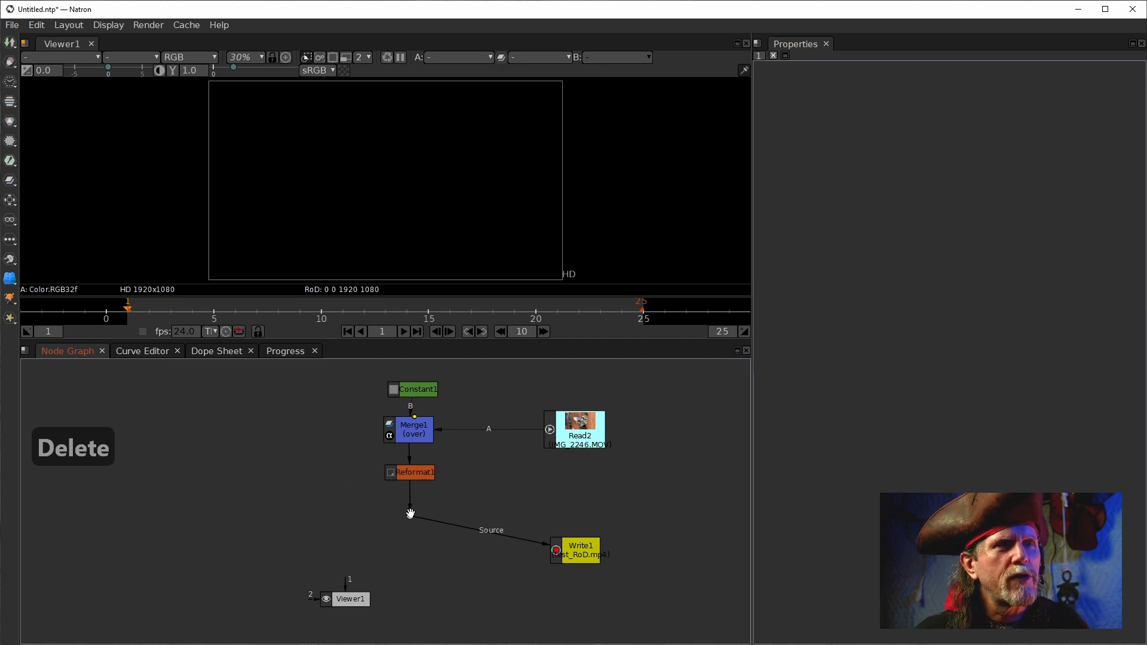
key("1")
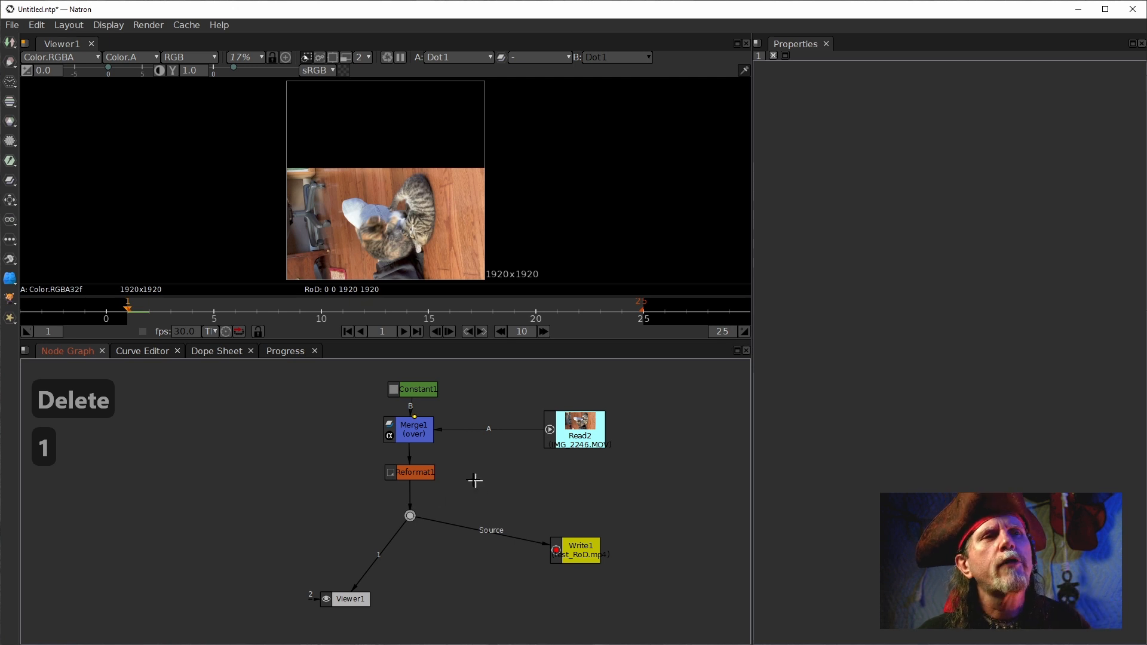
Move the Reformat node out to the left of the Merge and open its settings.
left_click(568, 433)
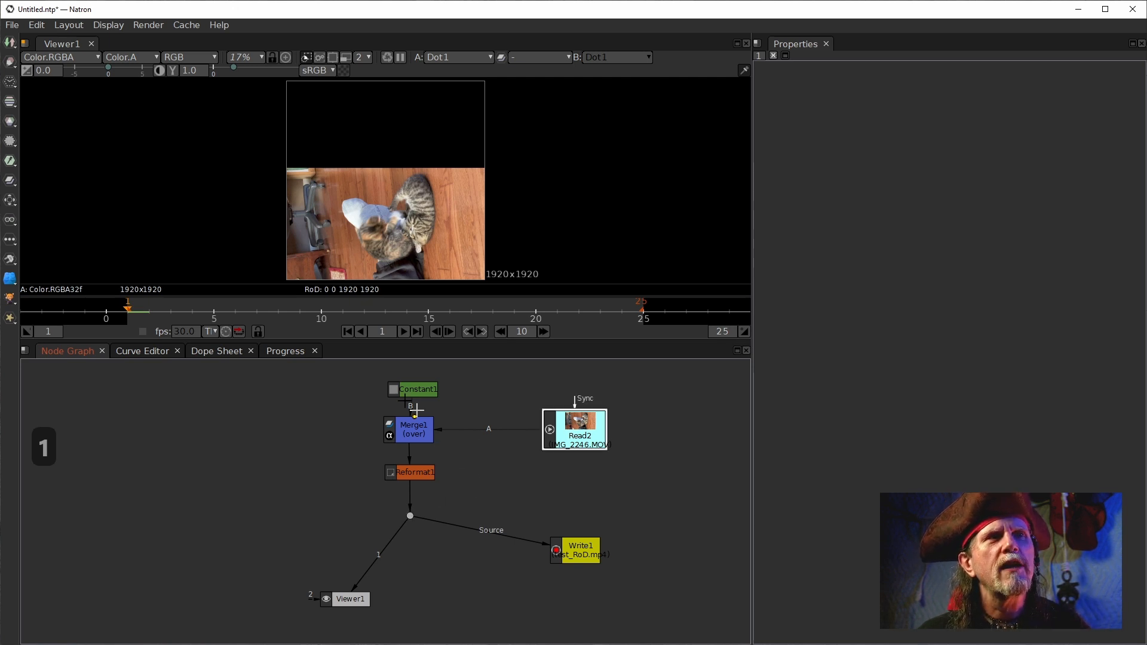
left_click_drag(397, 481, 282, 494)
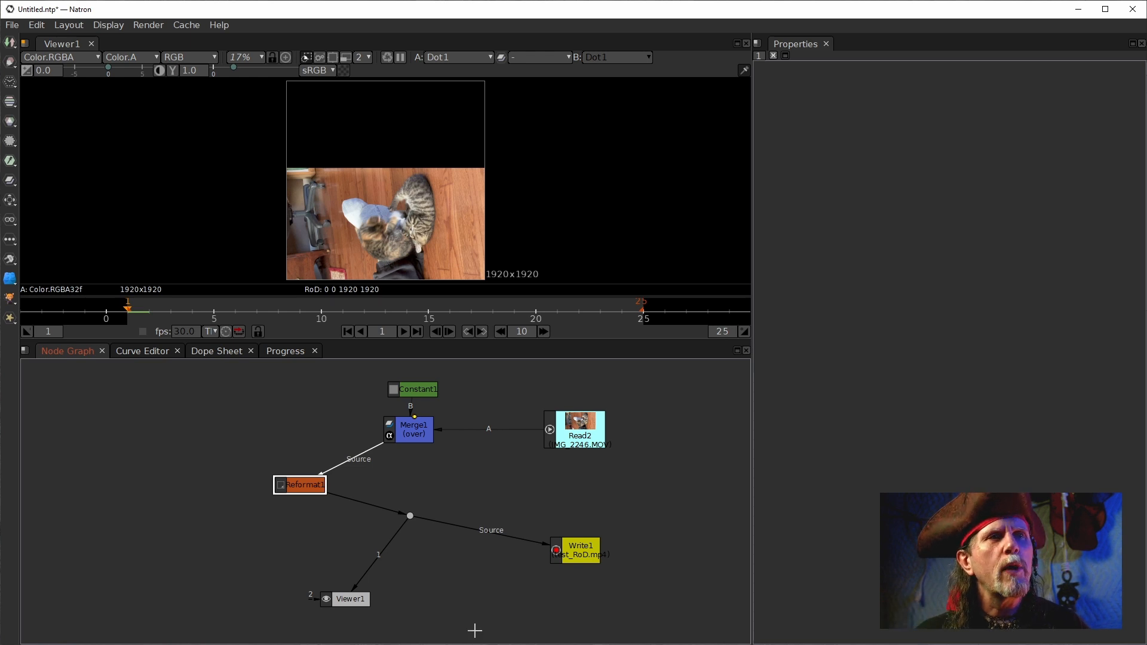
left_click(392, 426)
double_click(290, 487)
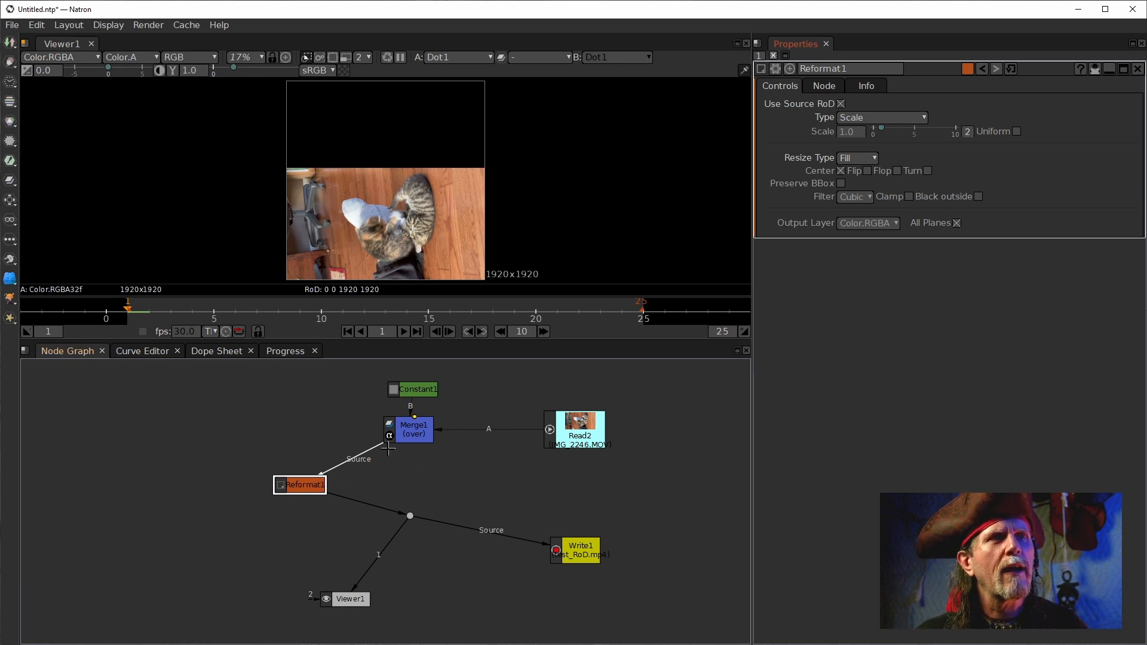
Connect the Reformat node's source to the Constant instead of the Merge and show the Reformat output in the viewer.
left_click_drag(361, 458, 411, 390)
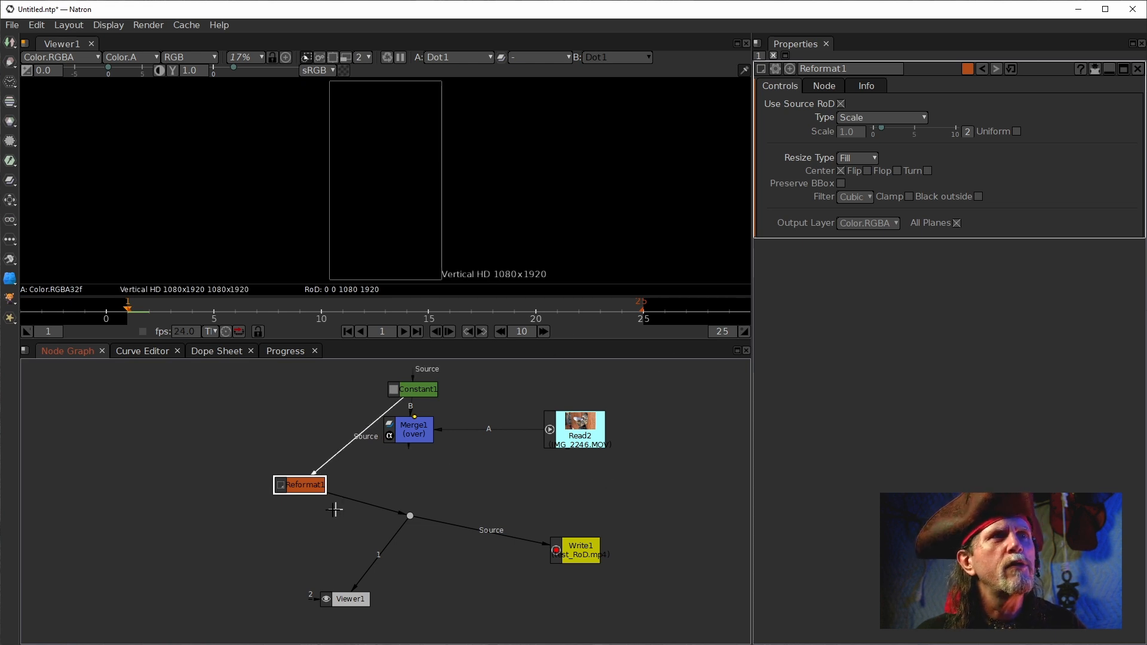
key("1")
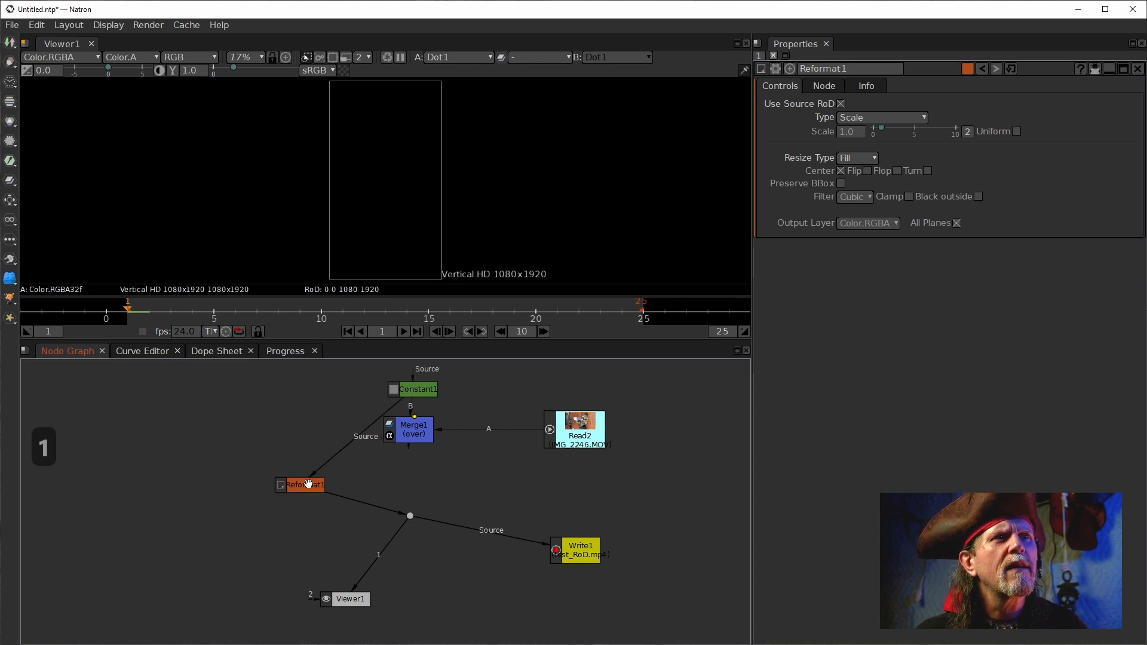
left_click(306, 485)
key("1")
mouse_move(422, 390)
left_mouse_down()
mouse_move(338, 393)
mouse_move(434, 387)
left_mouse_up()
left_click(252, 421)
key("Tab")
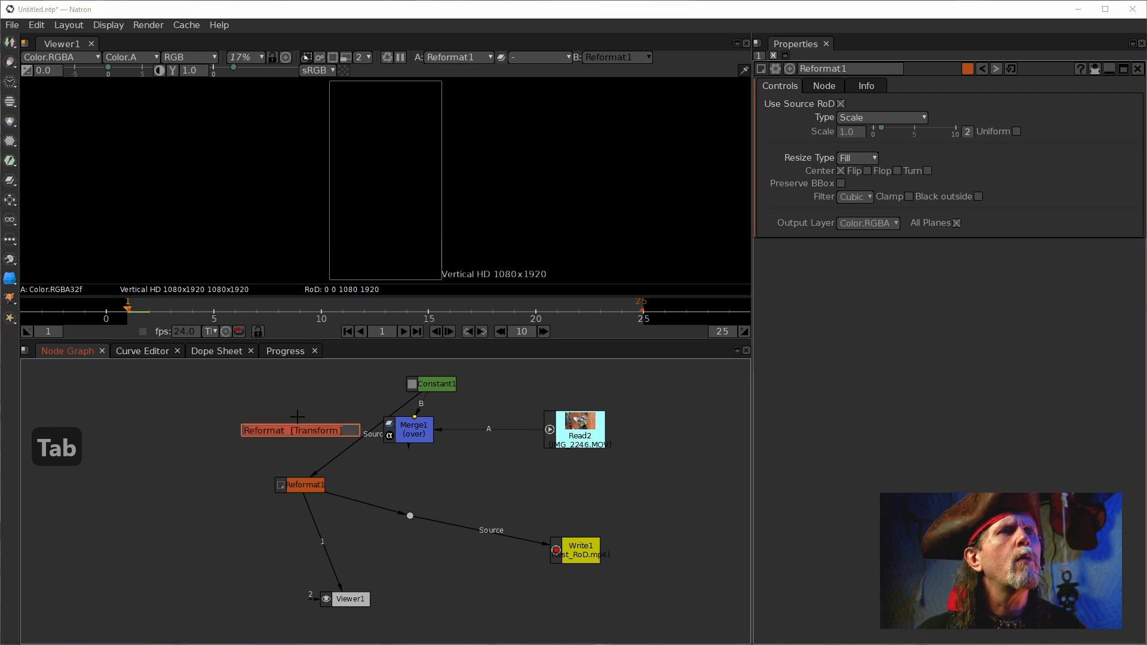
left_click(269, 401)
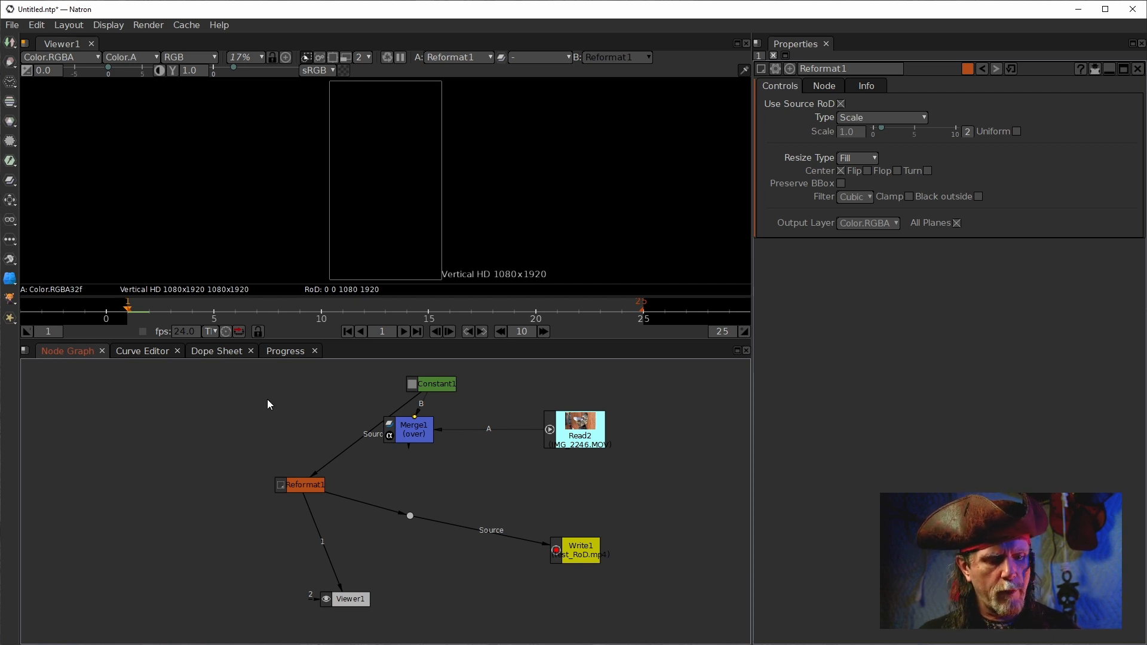
Add a Solid node to the graph and place it above the Reformat node.
key("s")
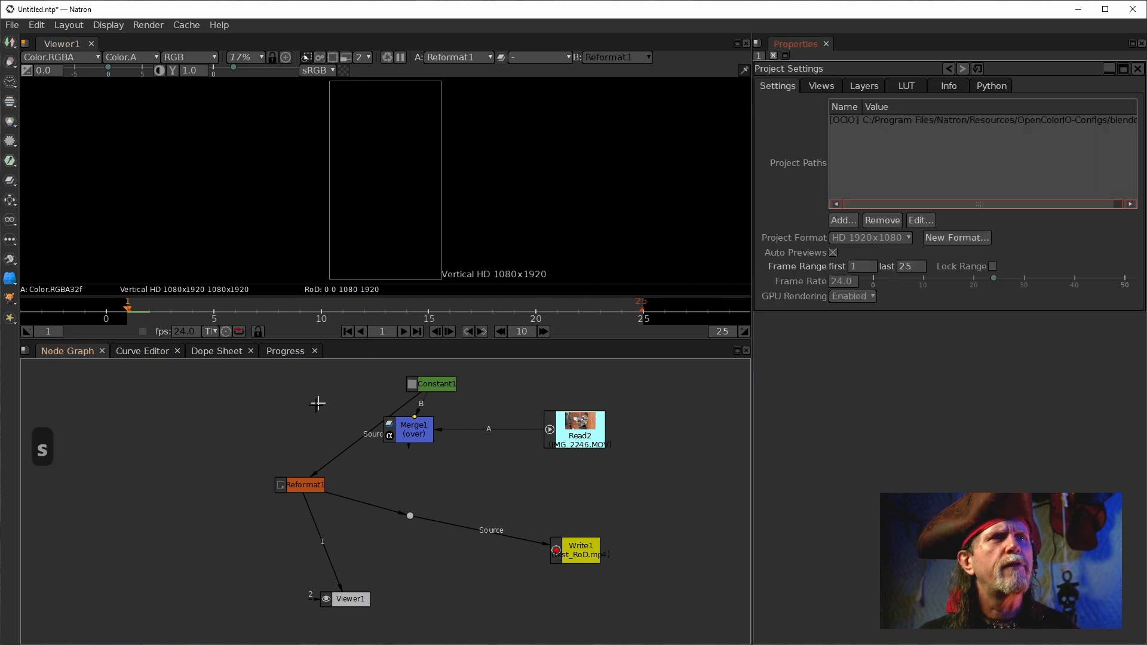
key("s")
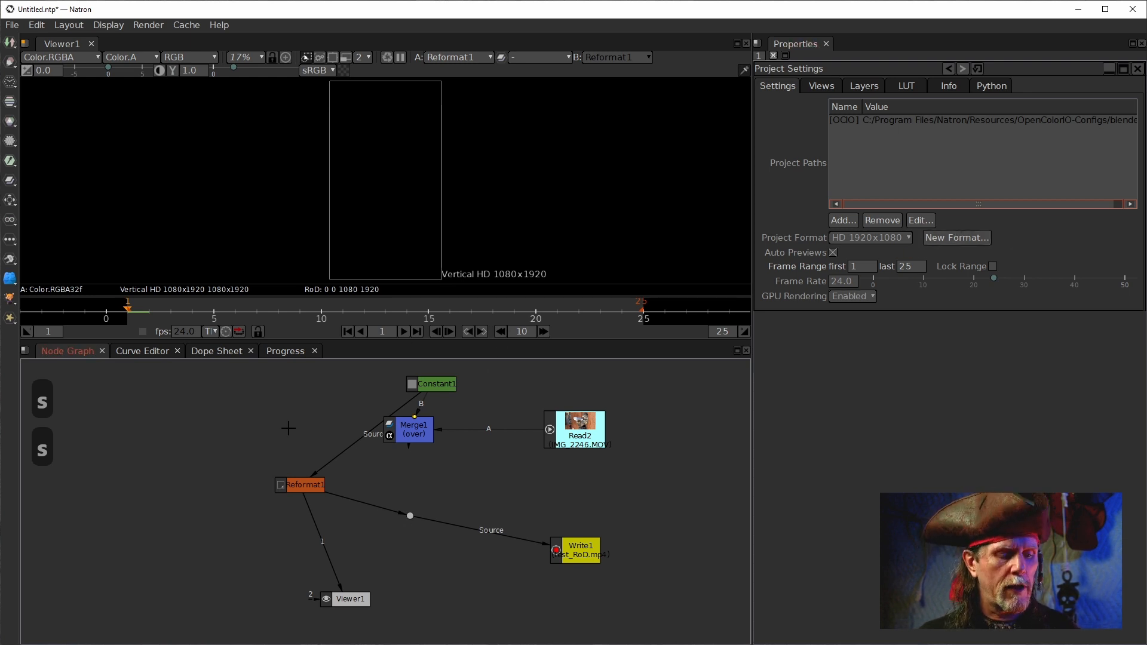
key("Tab")
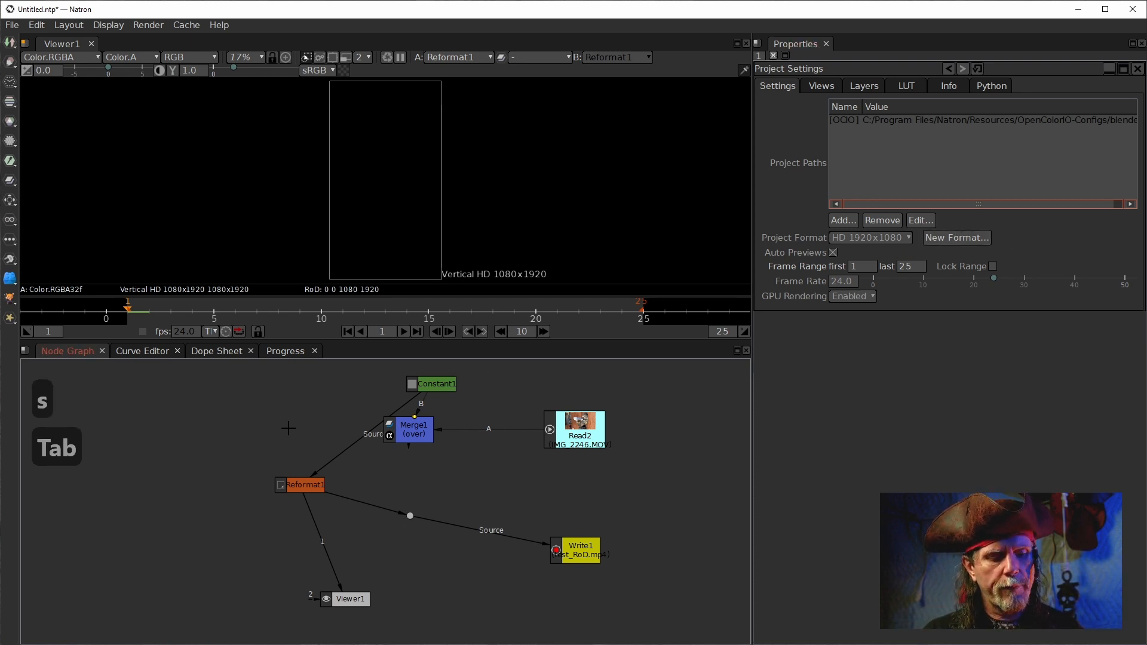
type("so")
key("Down")
key("Return")
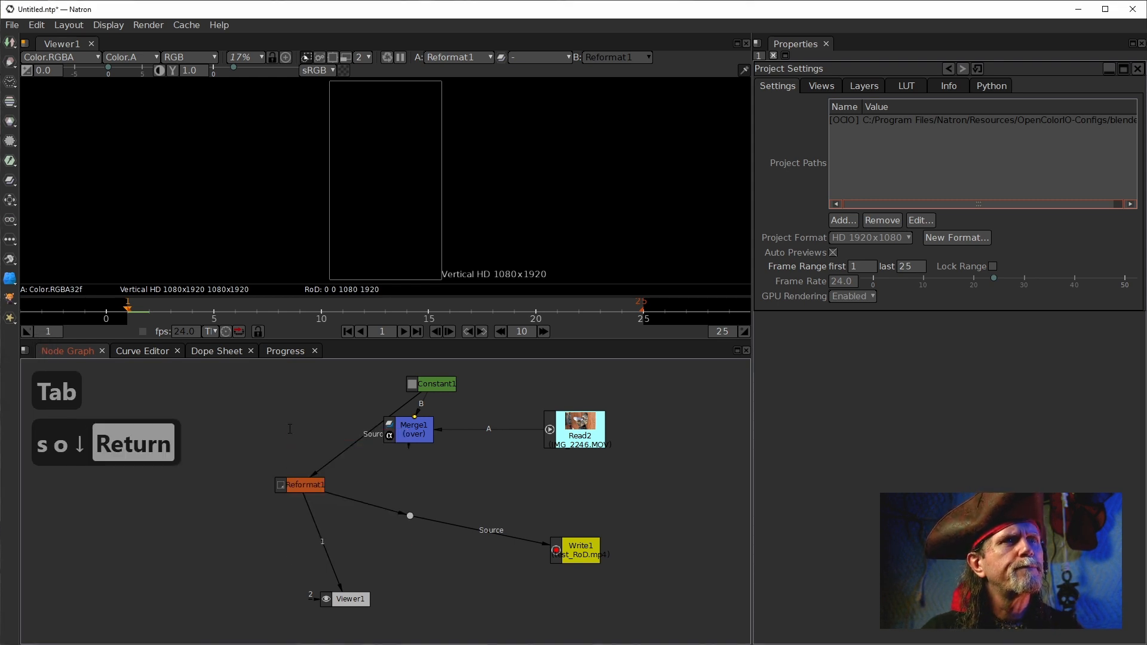
left_click_drag(308, 432, 304, 426)
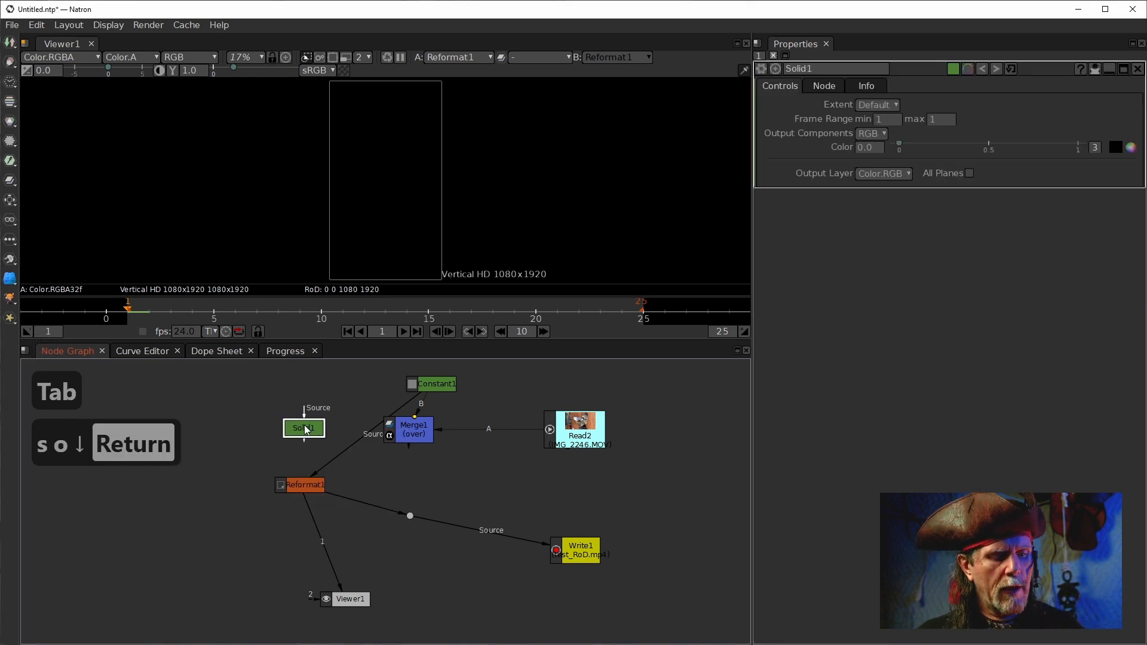
Show the Solid in the viewer and set its color to yellow, about 0.991 red, 0.991 green and 0 blue.
key("1")
left_click(893, 106)
left_click(1020, 166)
left_click(1095, 148)
left_click(1011, 147)
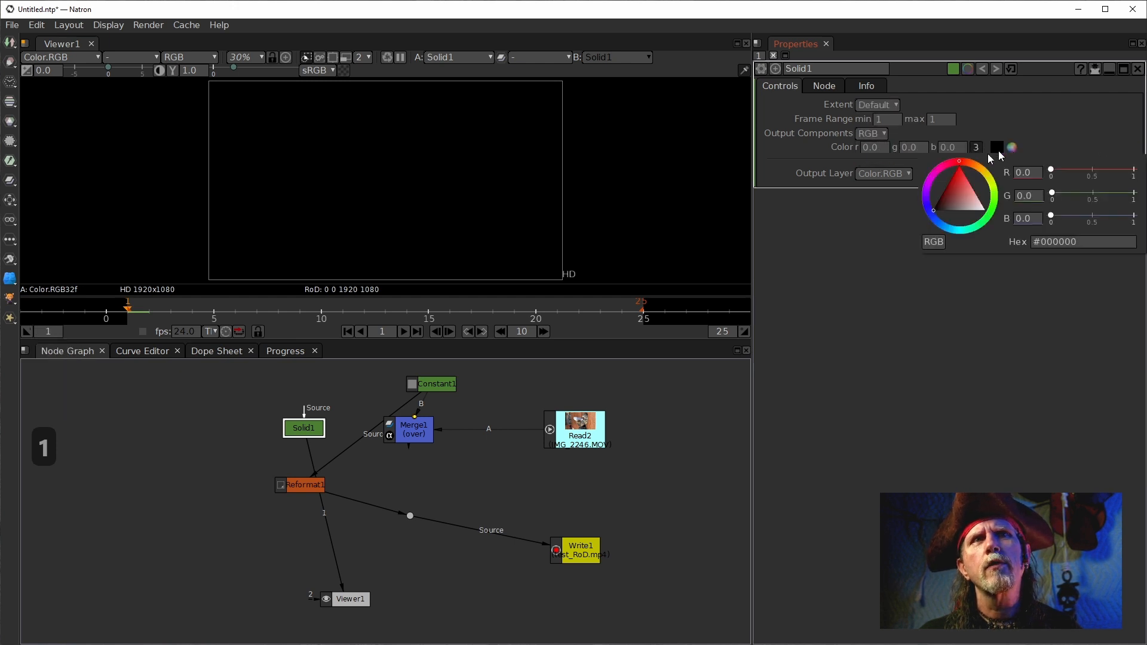
left_click_drag(963, 186, 990, 181)
left_click(698, 495)
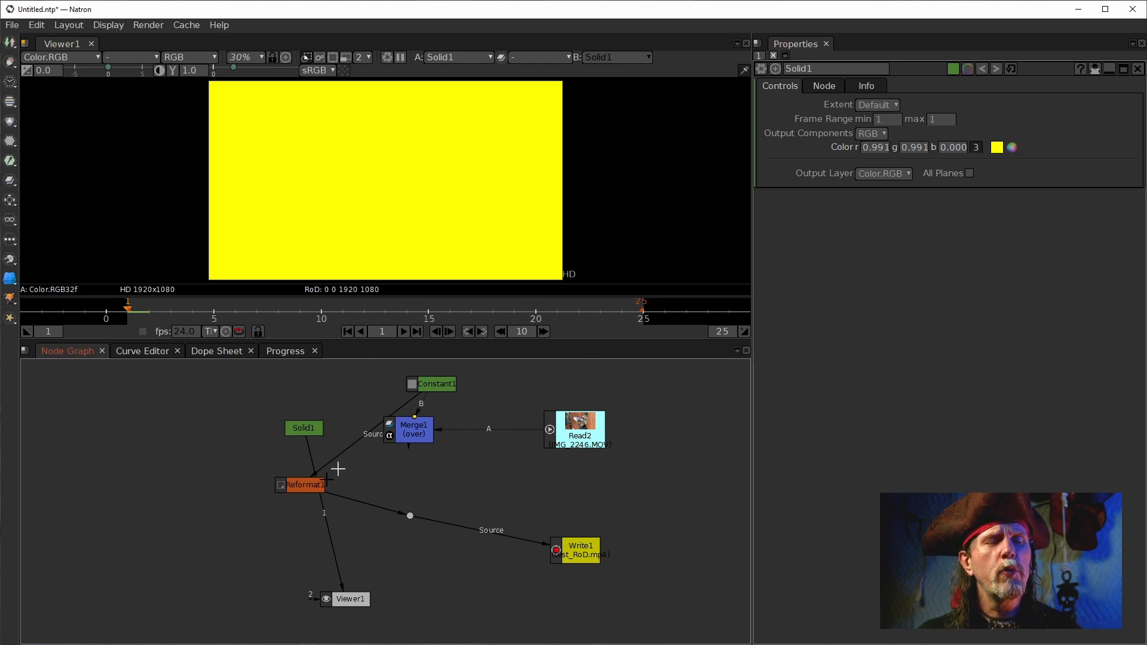
Move the Solid node farther from the Merge and add a Transform after it with Rotate set to 90.
left_click_drag(296, 429, 190, 441)
key("t")
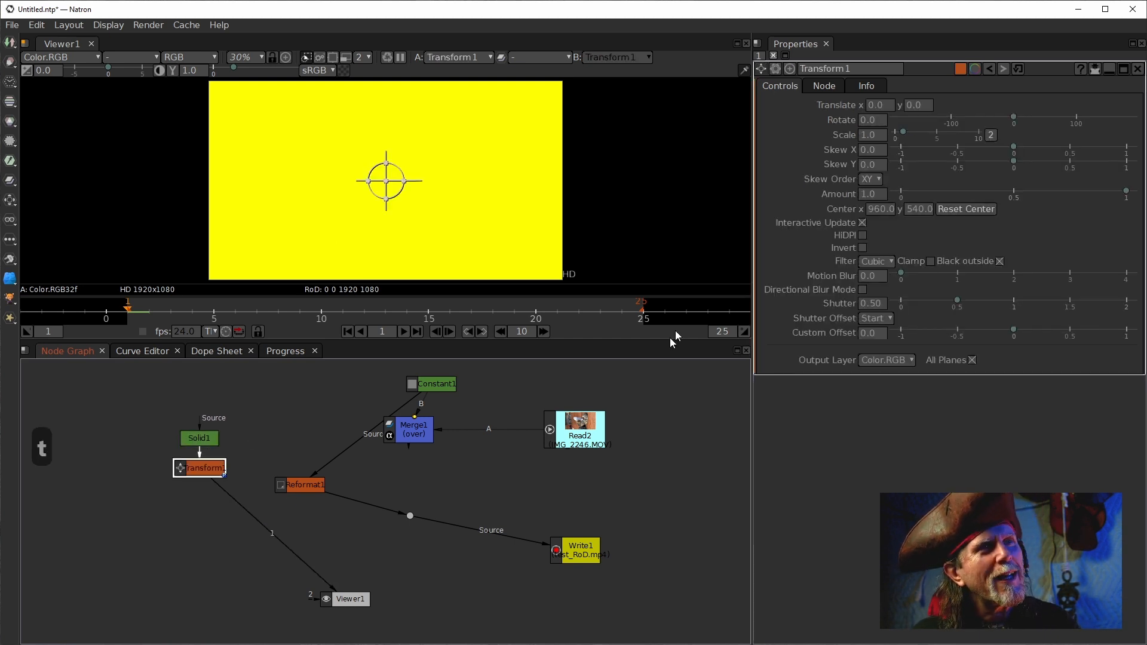
left_click(863, 119)
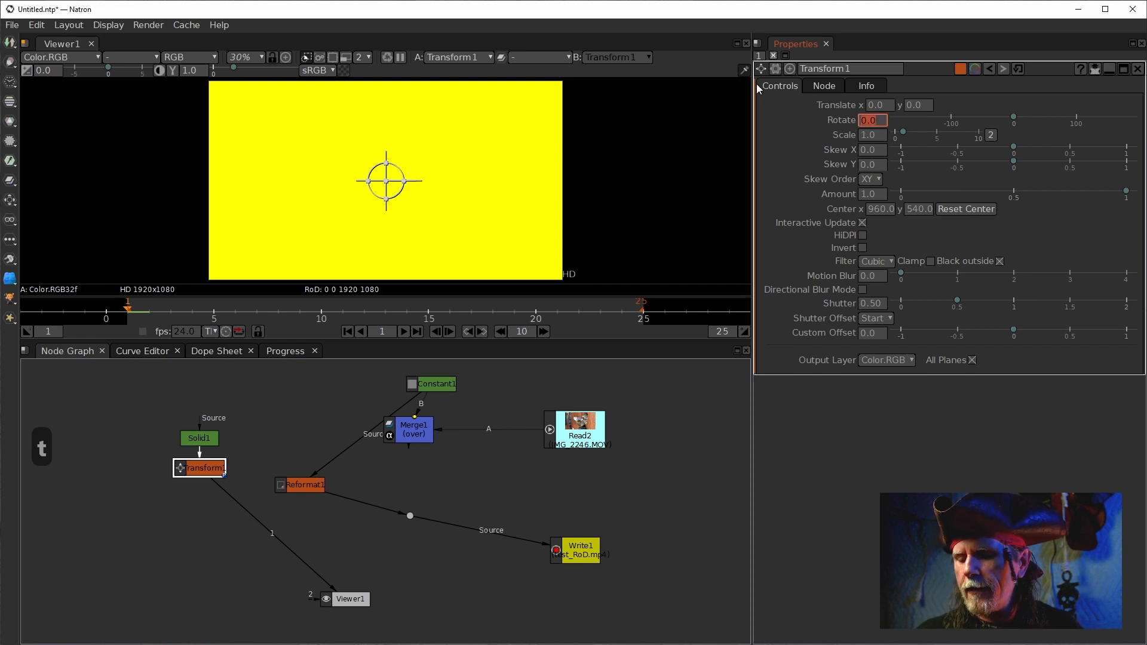
type("90")
key("Return")
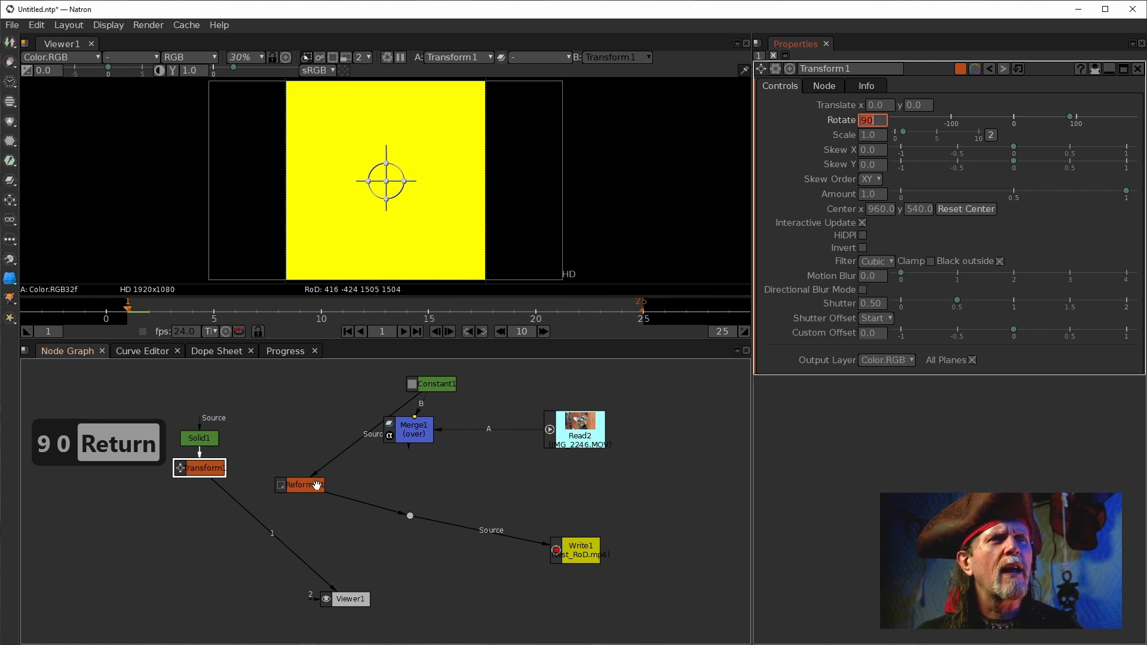
Connect the Reformat's source to the Transform instead of the Constant, place it below the Transform, and show its output in the viewer.
left_click_drag(324, 466, 263, 537)
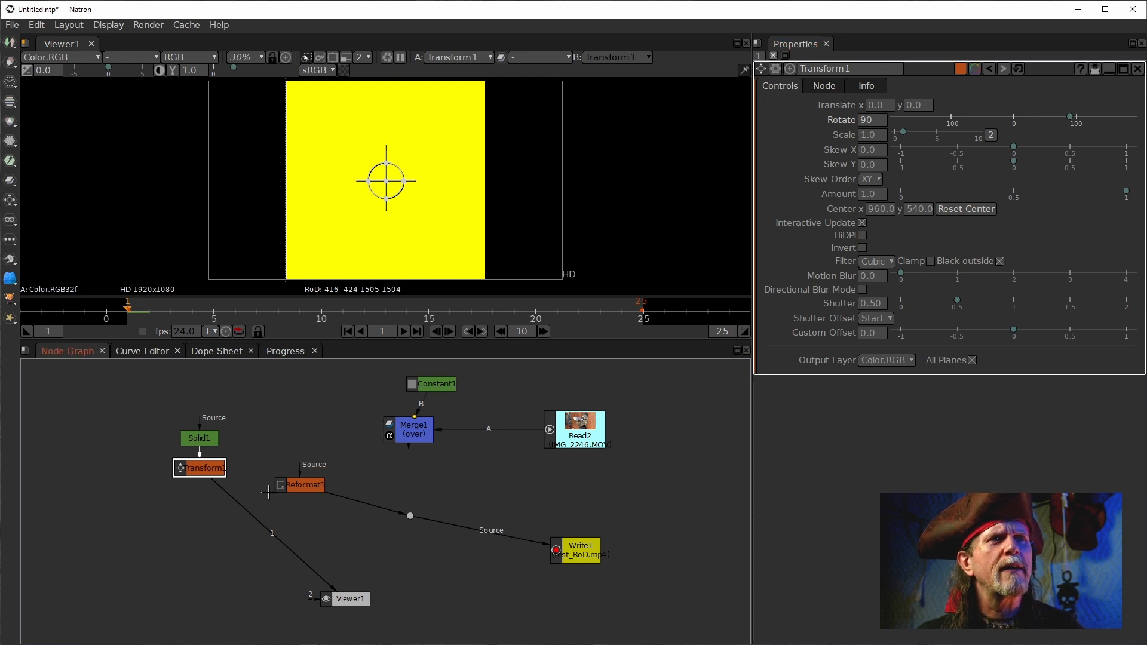
left_click_drag(161, 468, 199, 468)
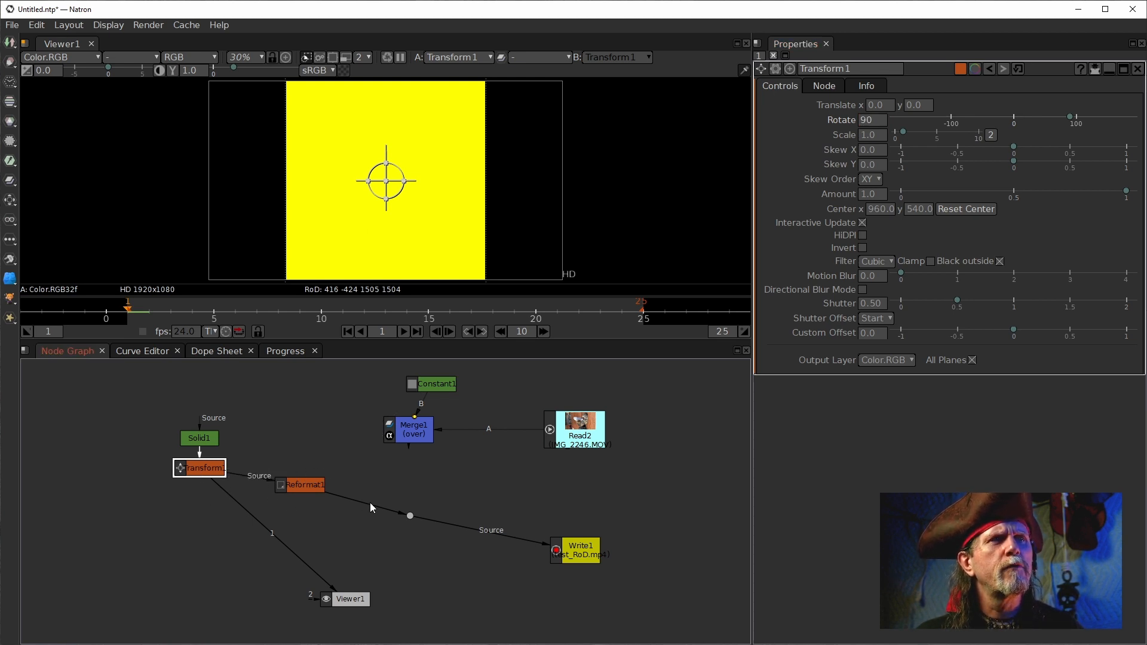
left_click_drag(322, 491, 217, 515)
double_click(223, 515)
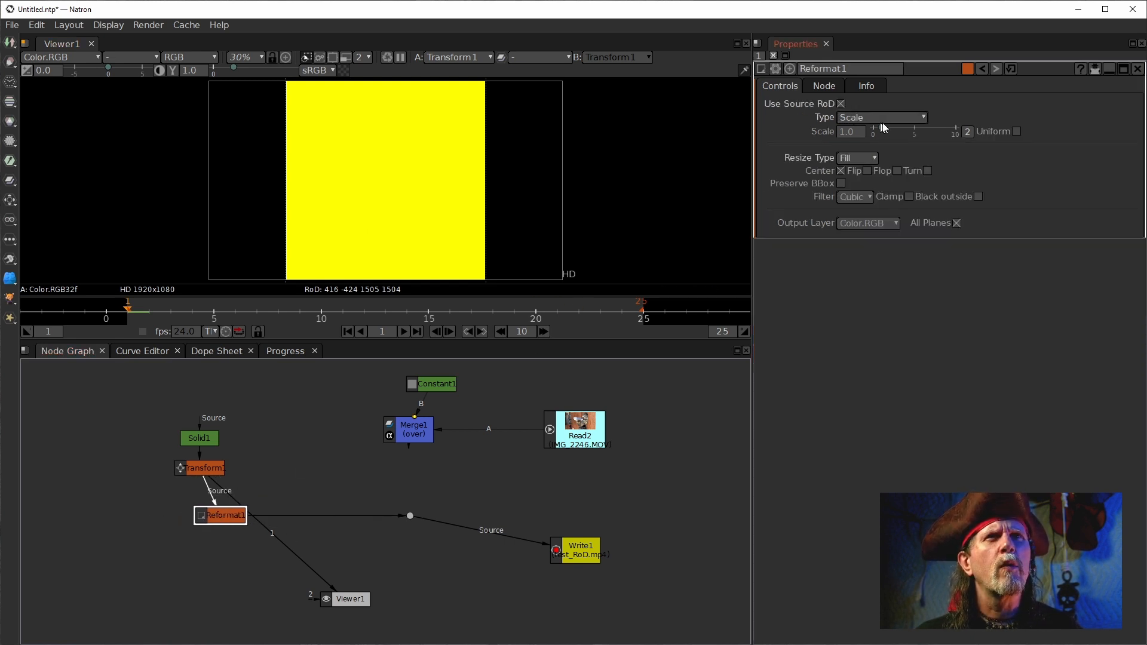
left_click(225, 508)
key("1")
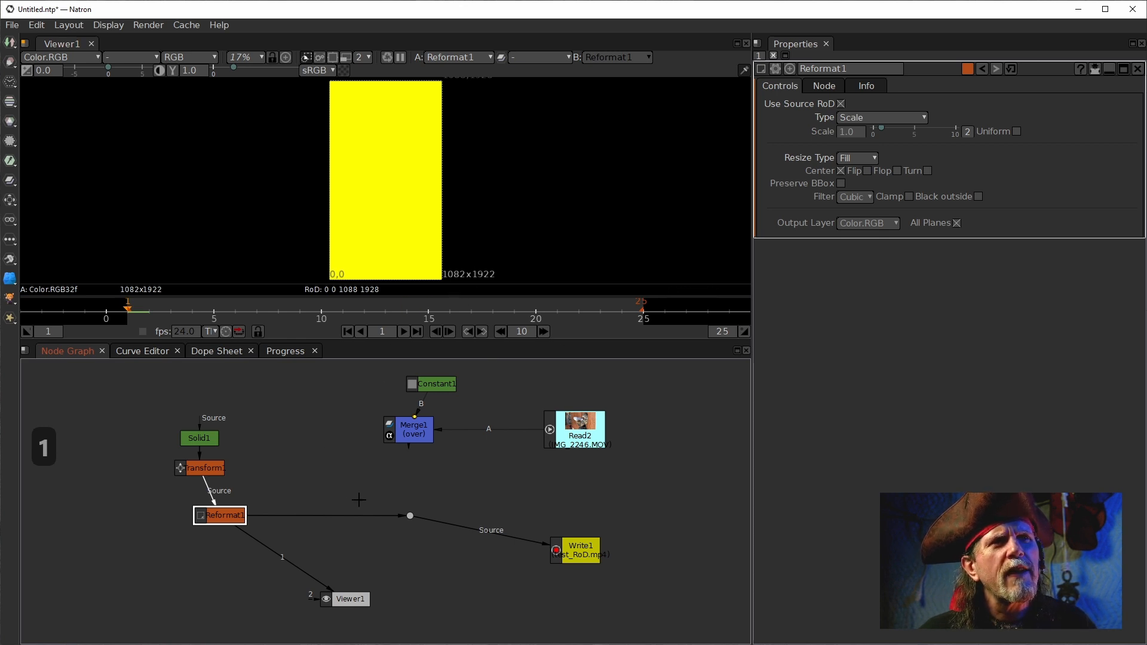
Compare the frame format and RoD of the Solid, Transform and Reformat outputs in the viewer.
left_click(203, 442)
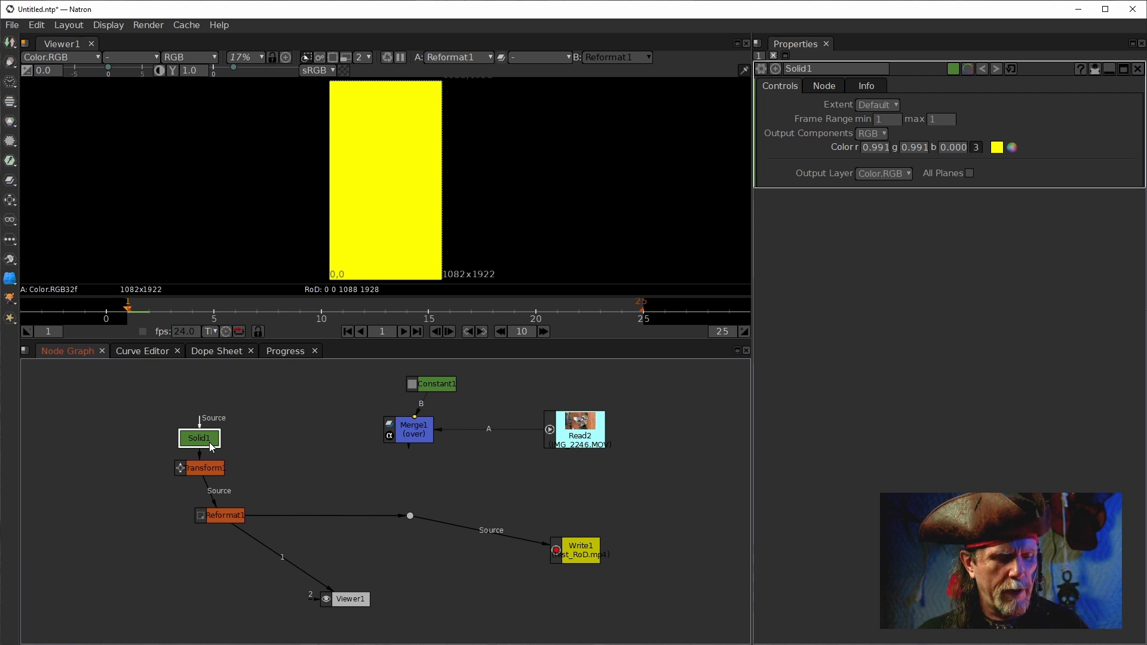
key("1")
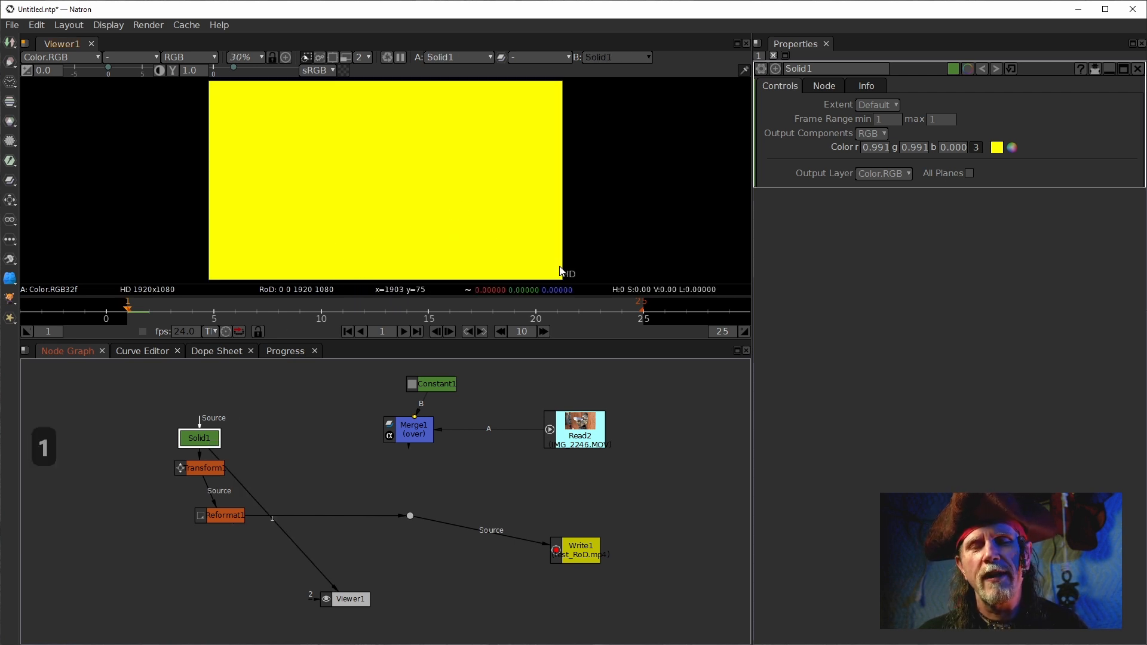
left_click(206, 468)
key("1")
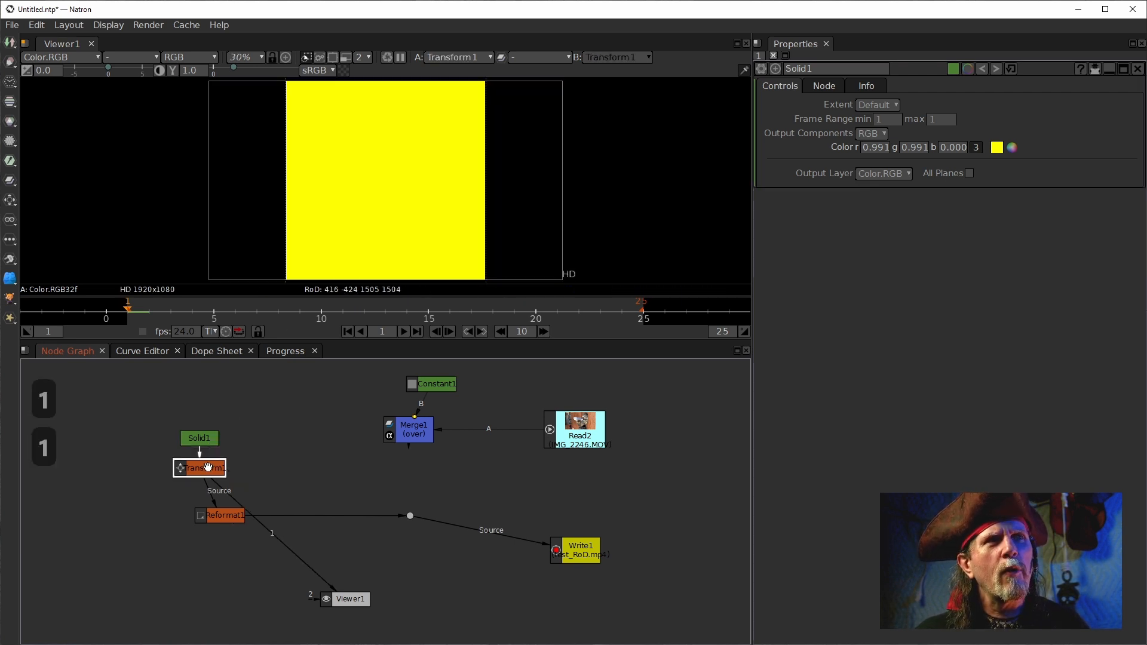
left_click(223, 516)
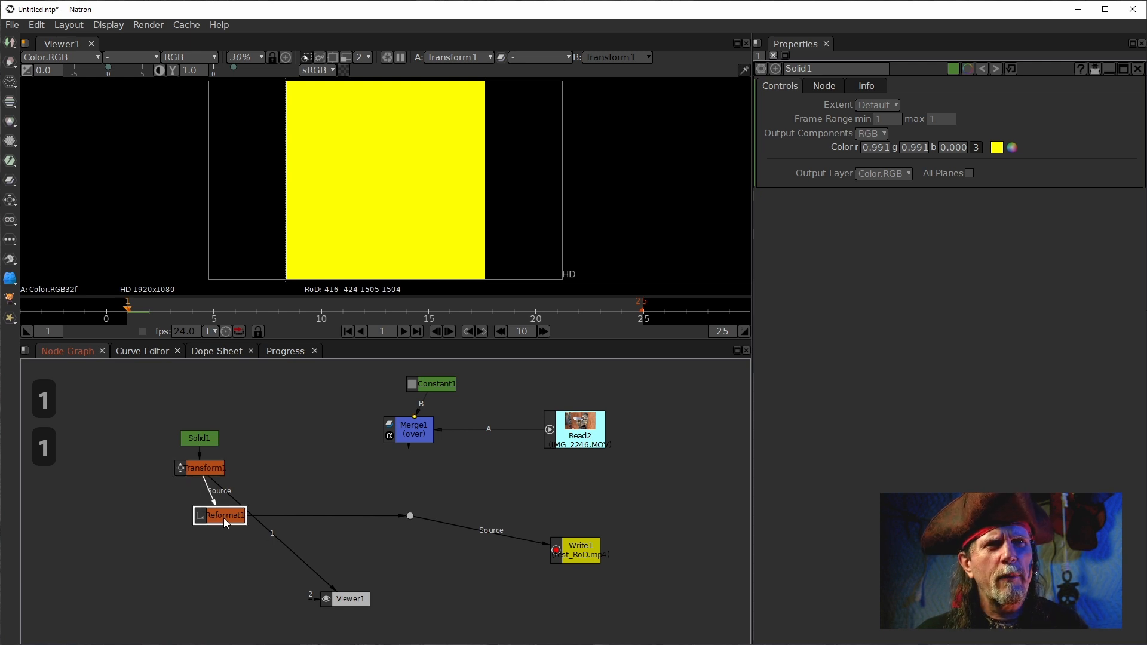
key("1")
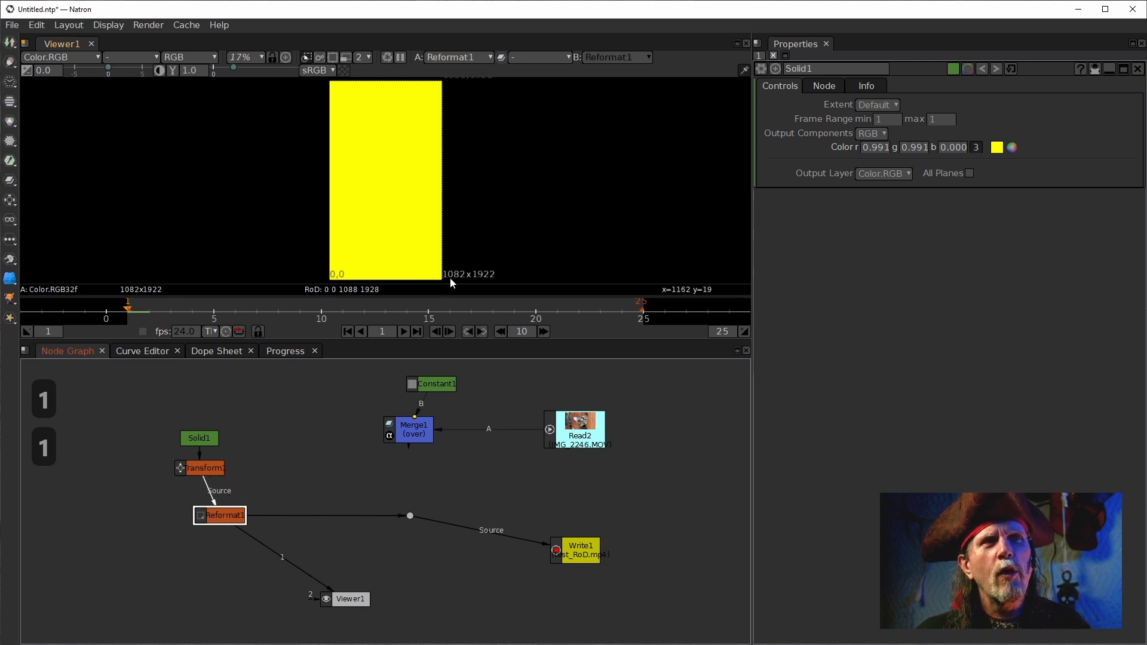
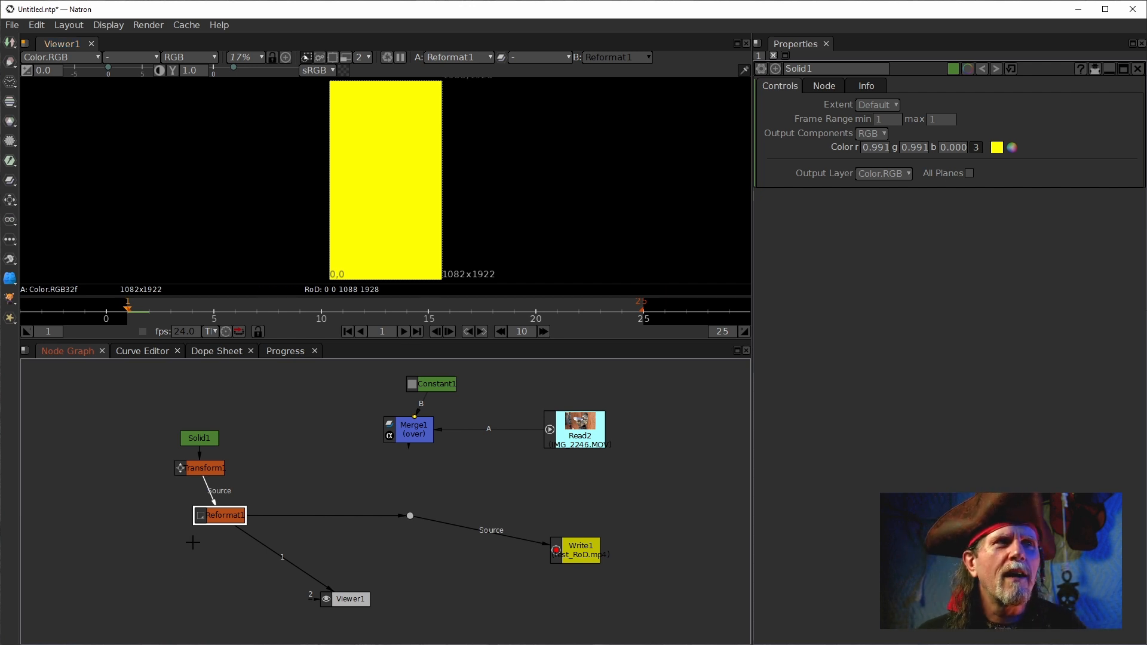
Align the Reformat node beneath the Transform, and connect the Transform's source to the video Read node instead of the Solid.
left_click_drag(230, 512, 212, 514)
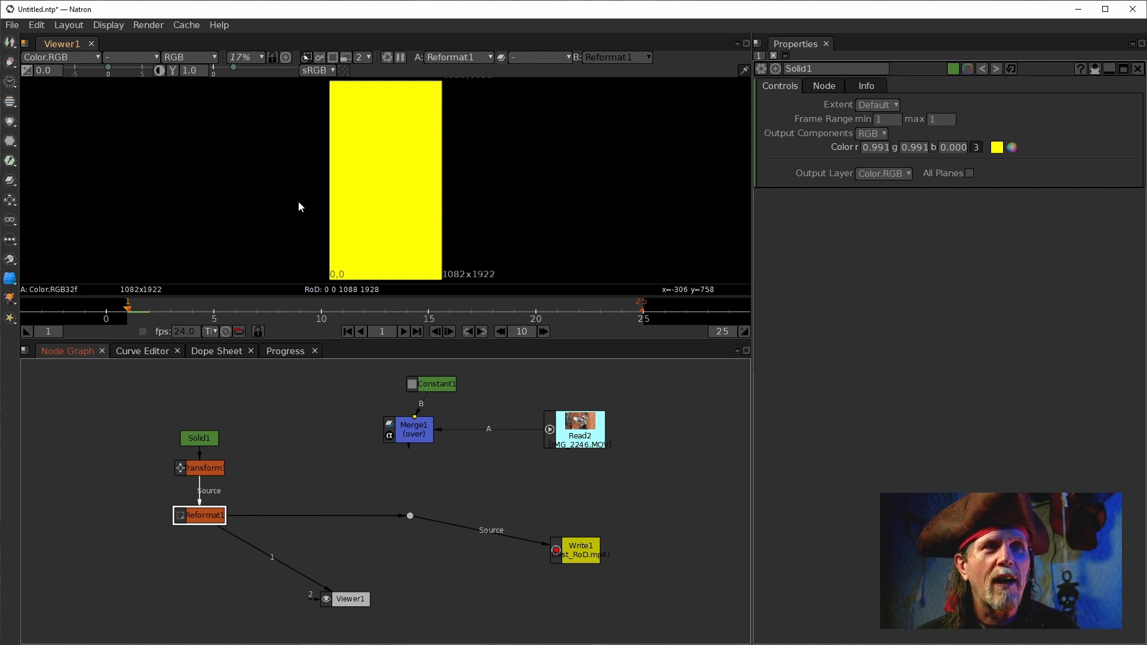
double_click(202, 518)
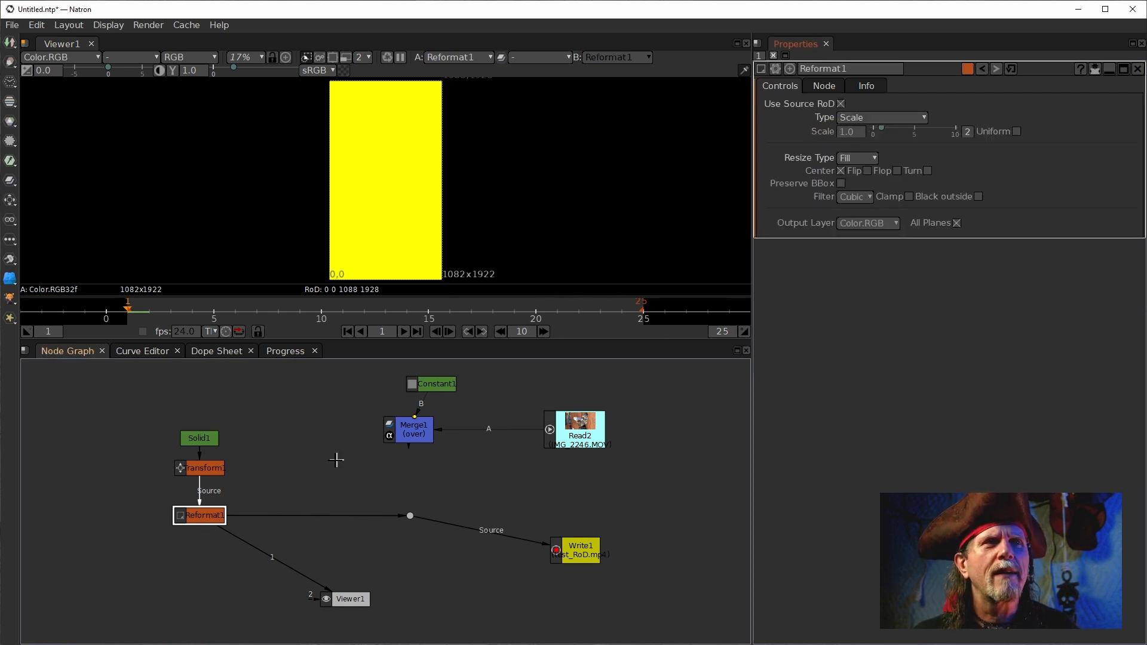
left_click_drag(201, 472, 448, 482)
left_click_drag(260, 453, 549, 434)
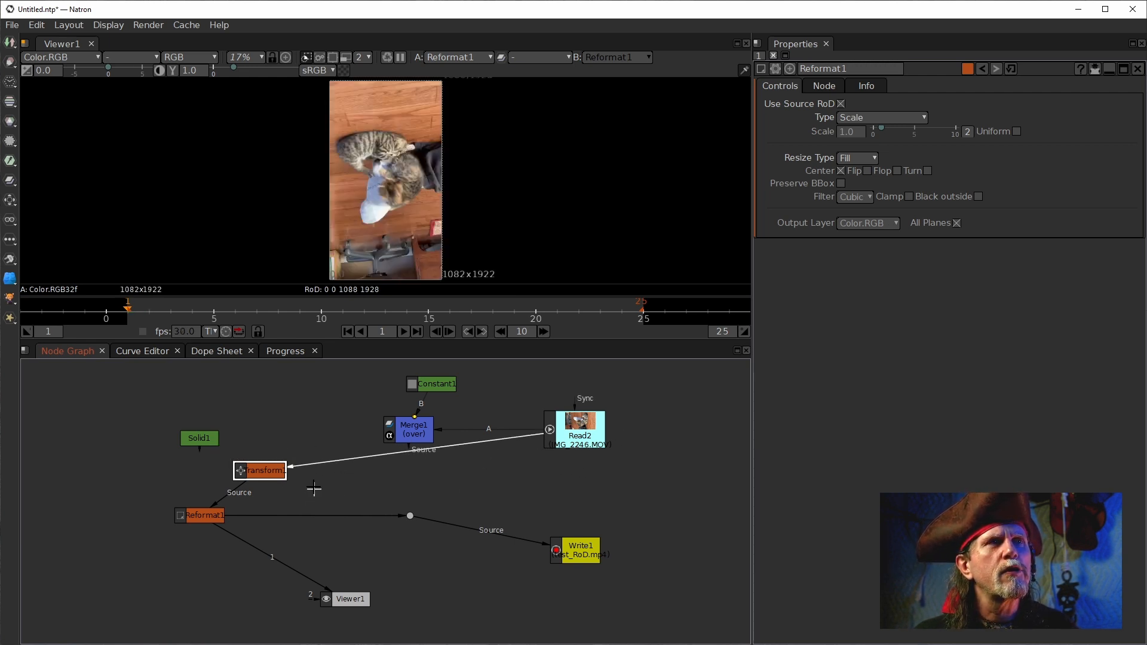
Set the rotation of the Transform1 node to -90 degrees.
double_click(263, 471)
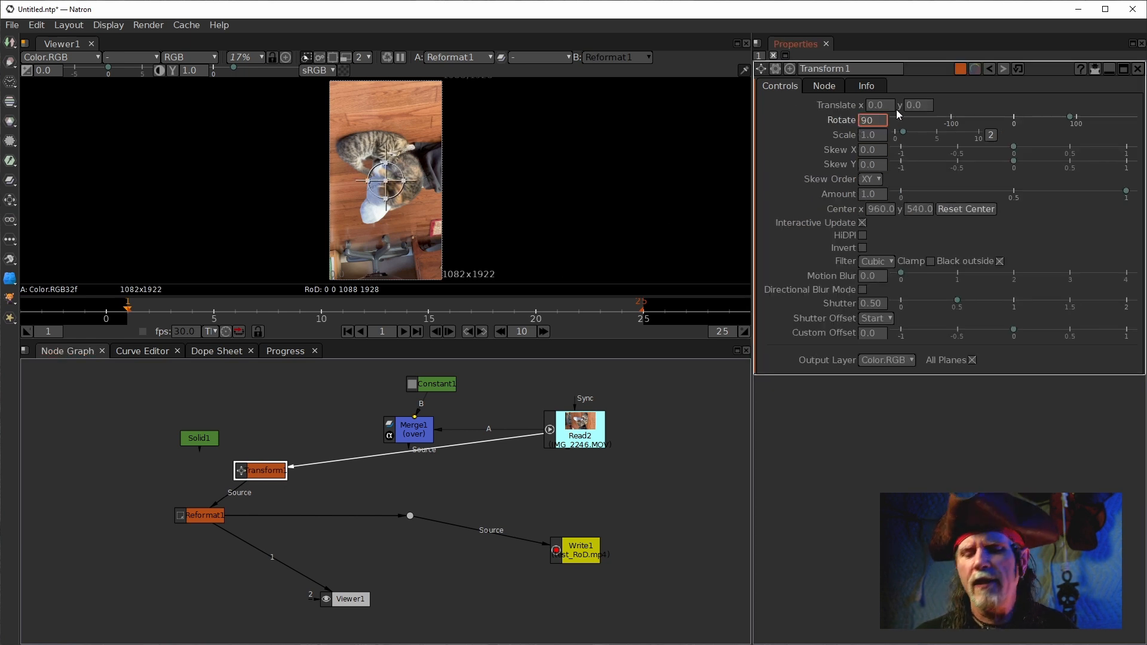
type("-")
key("Return")
left_click(271, 541)
Try the To Box type on the Reformat1 node and return it to Scale.
double_click(190, 517)
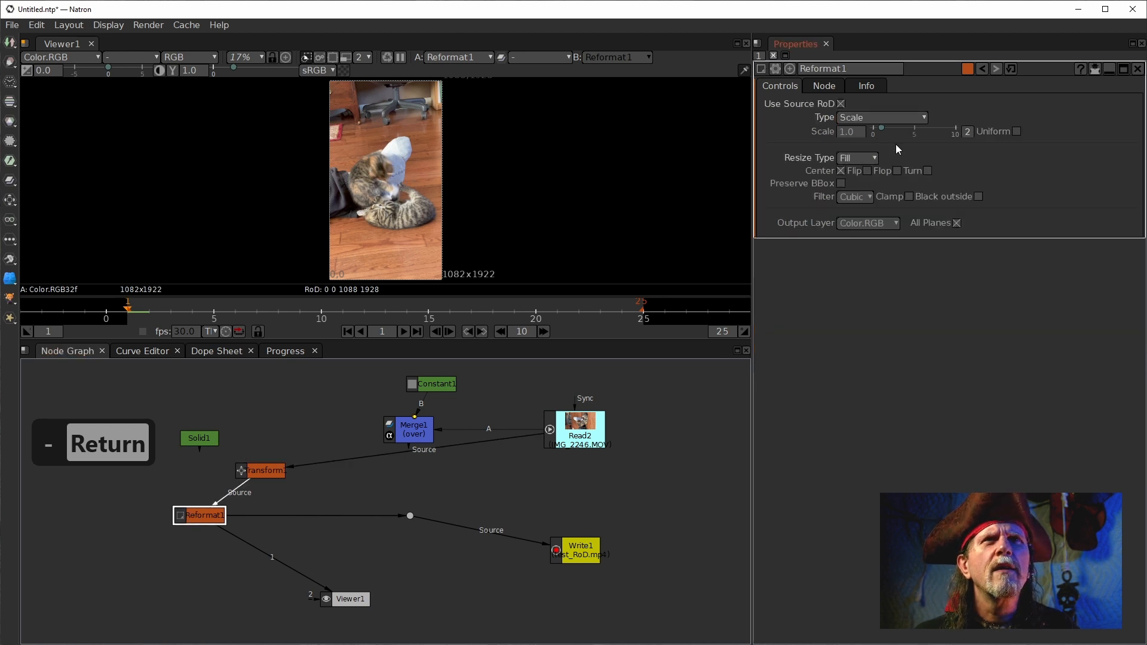
left_click(879, 118)
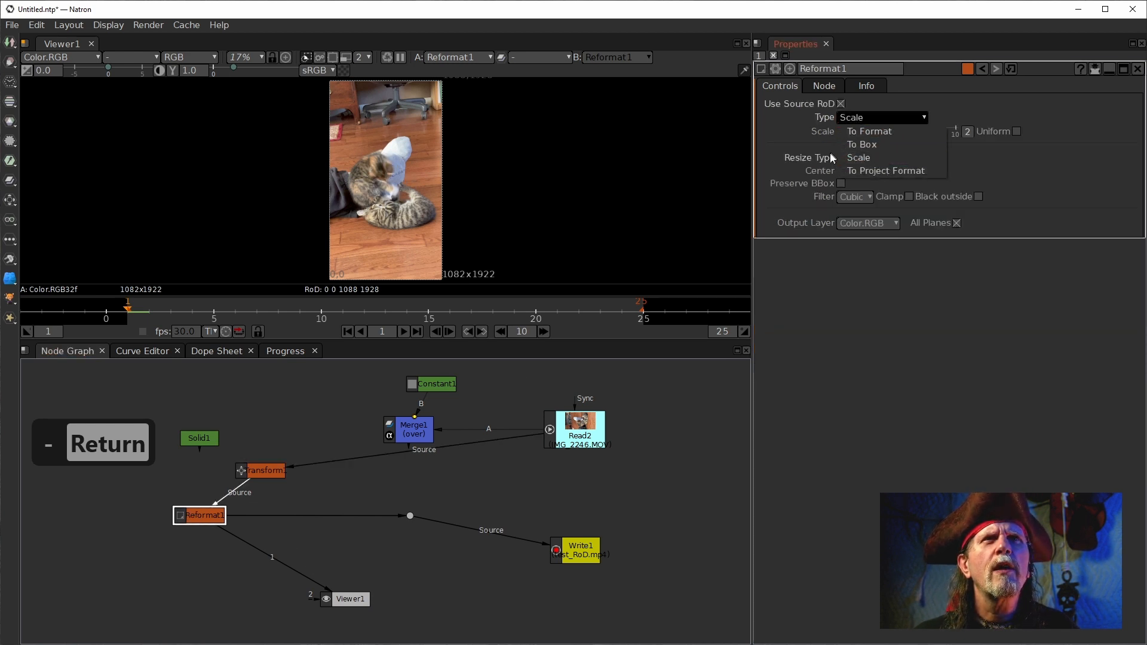
left_click(851, 145)
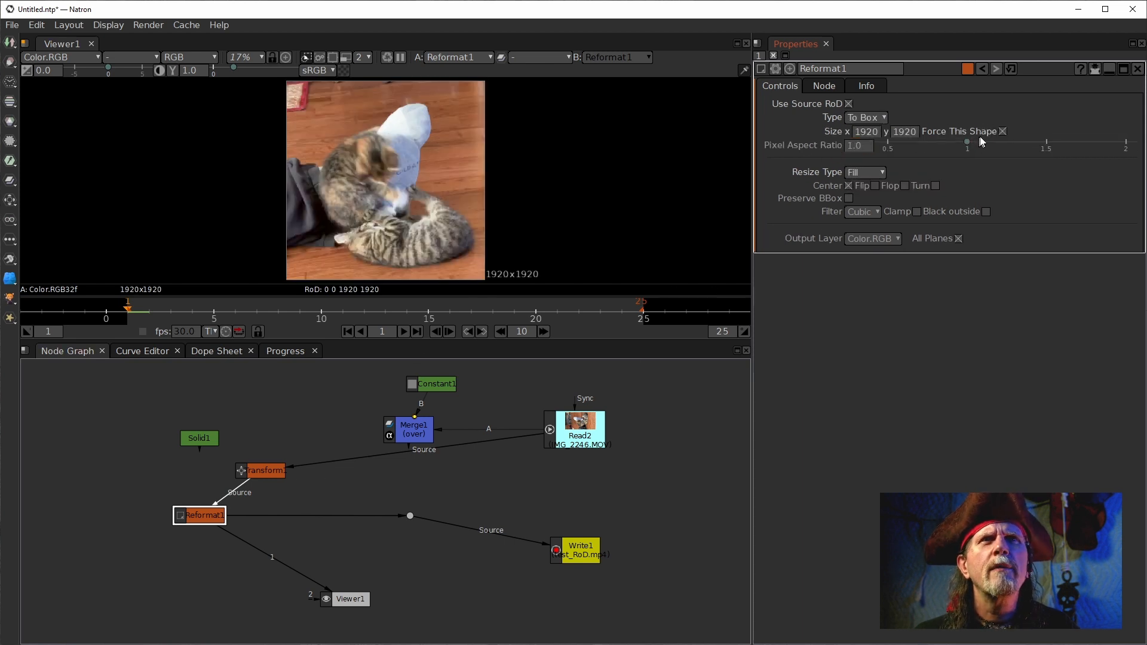
left_click(870, 119)
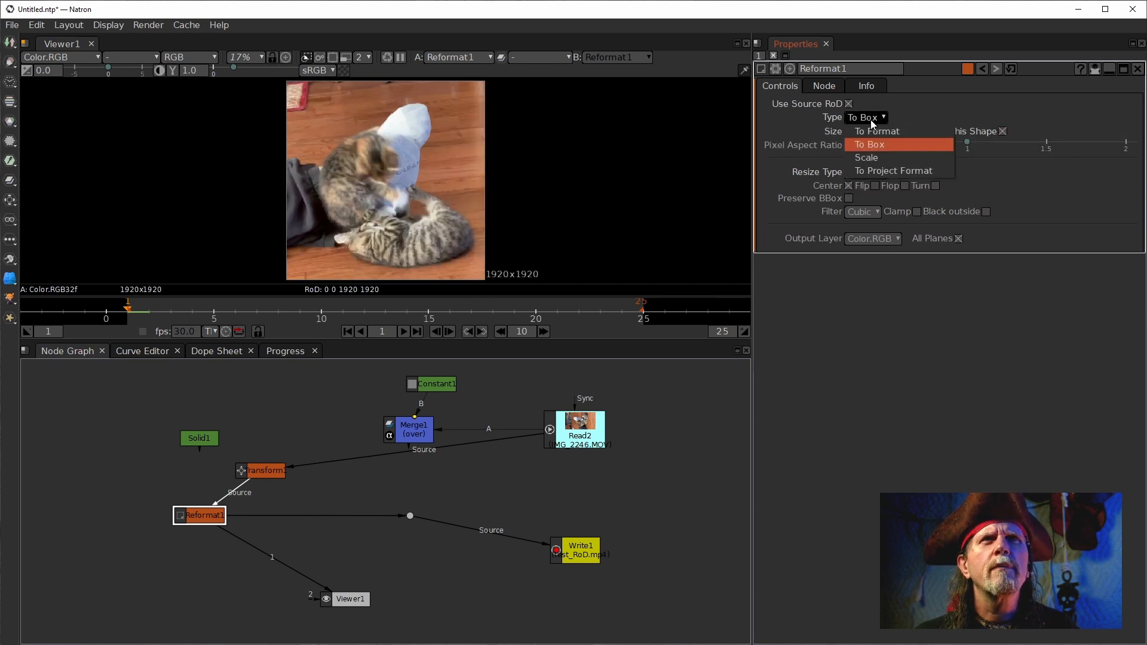
left_click(865, 159)
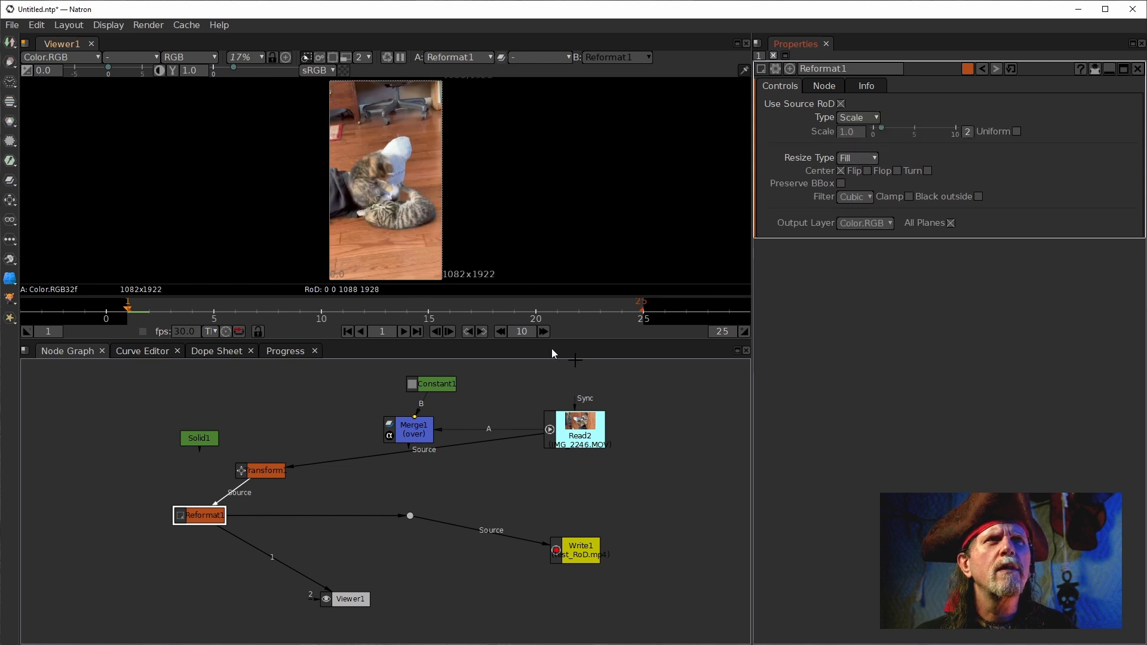
Tidy the node graph by placing Reformat1 directly below Transform1 and Merge1 above them, away from Read2.
left_click_drag(209, 512, 287, 504)
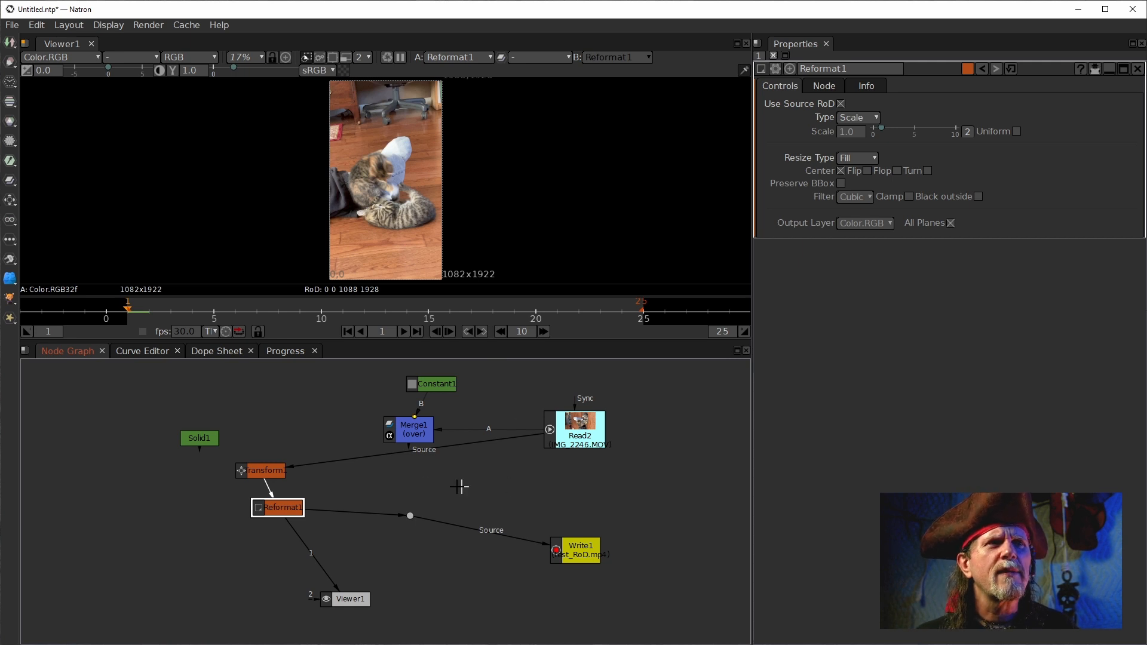
left_click(404, 435)
left_click_drag(404, 435, 303, 412)
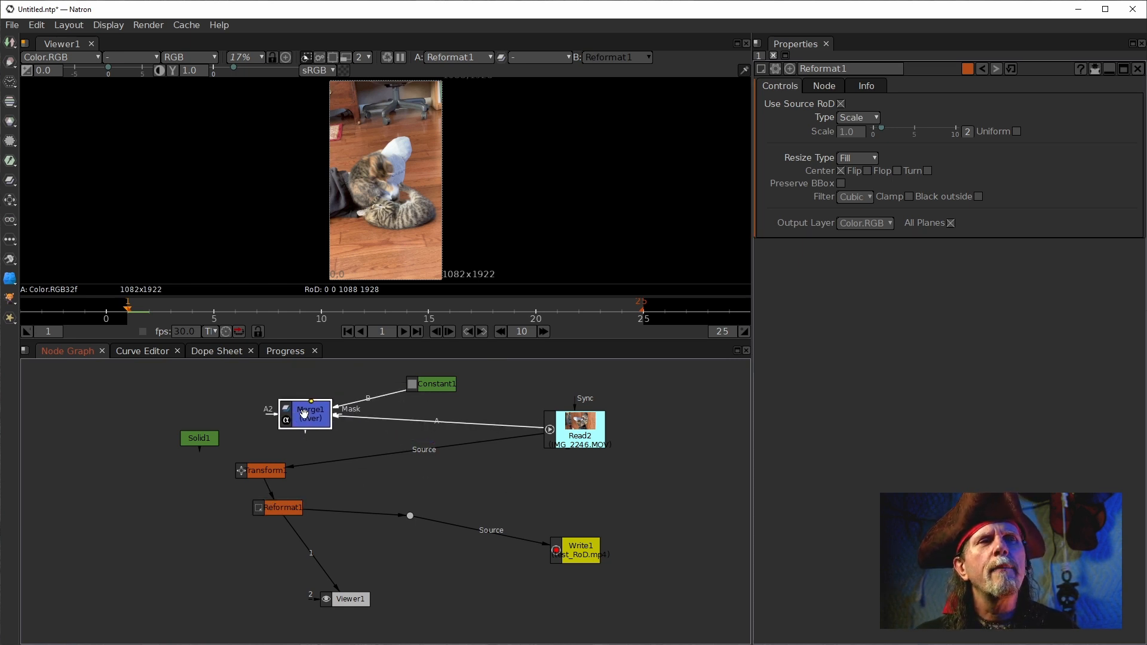
mouse_move(302, 409)
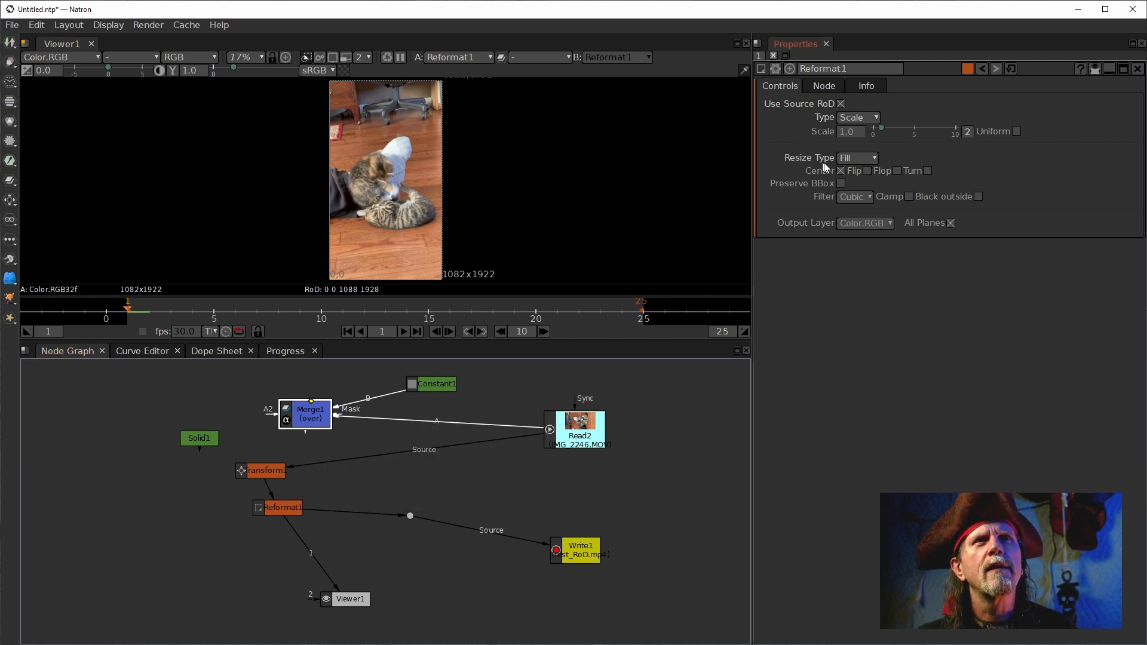
Set Reformat1's type to To Box with a size of 1080 by 1920.
left_click(858, 132)
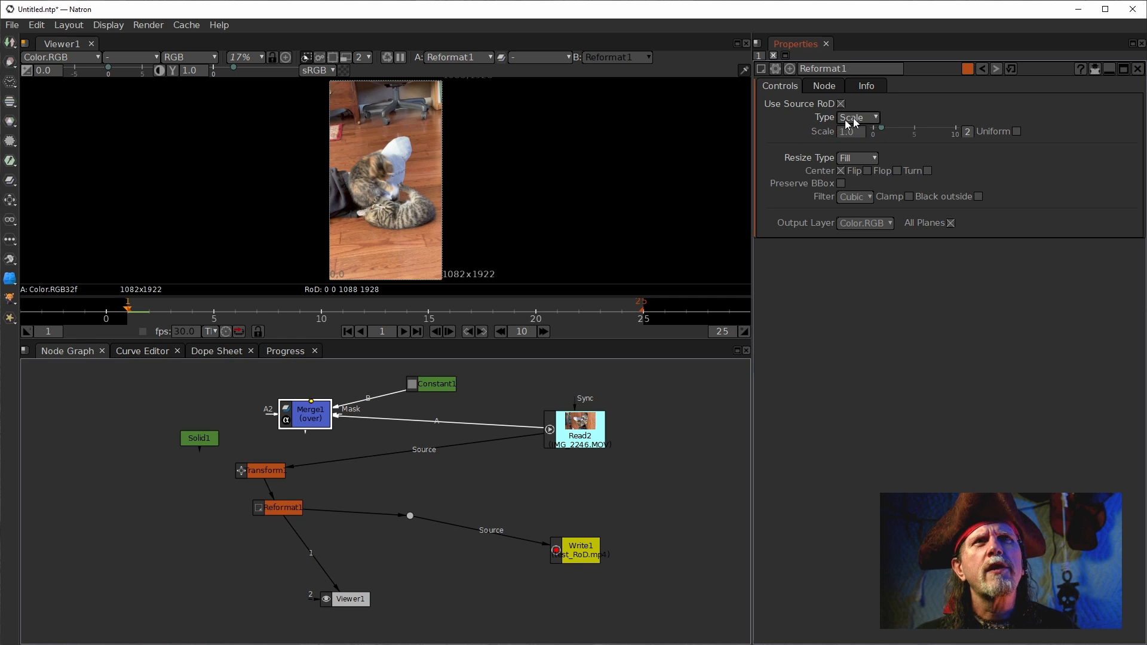
left_click(873, 117)
left_click(866, 145)
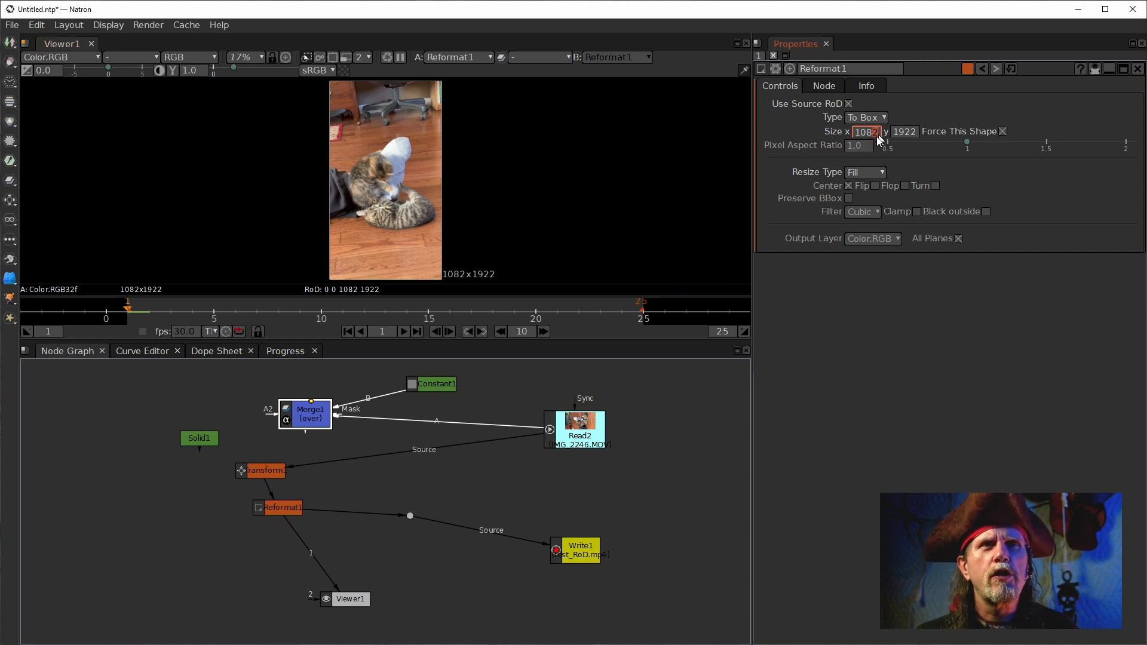
type("0")
key("Return")
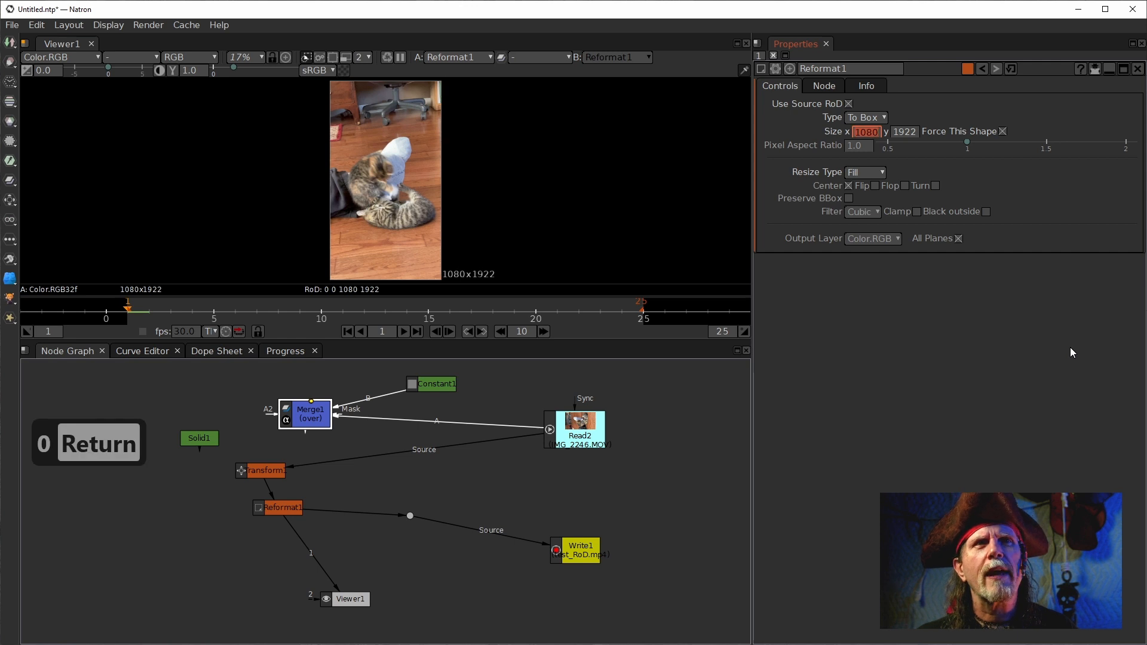
left_click_drag(912, 136, 920, 136)
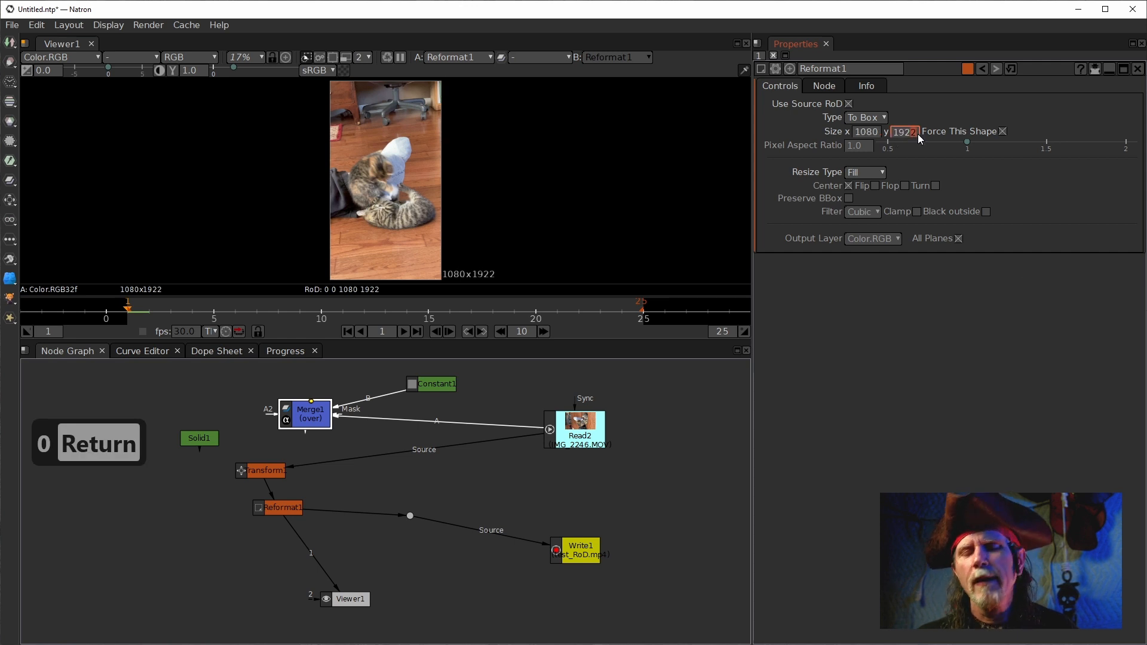
type("0")
key("Return")
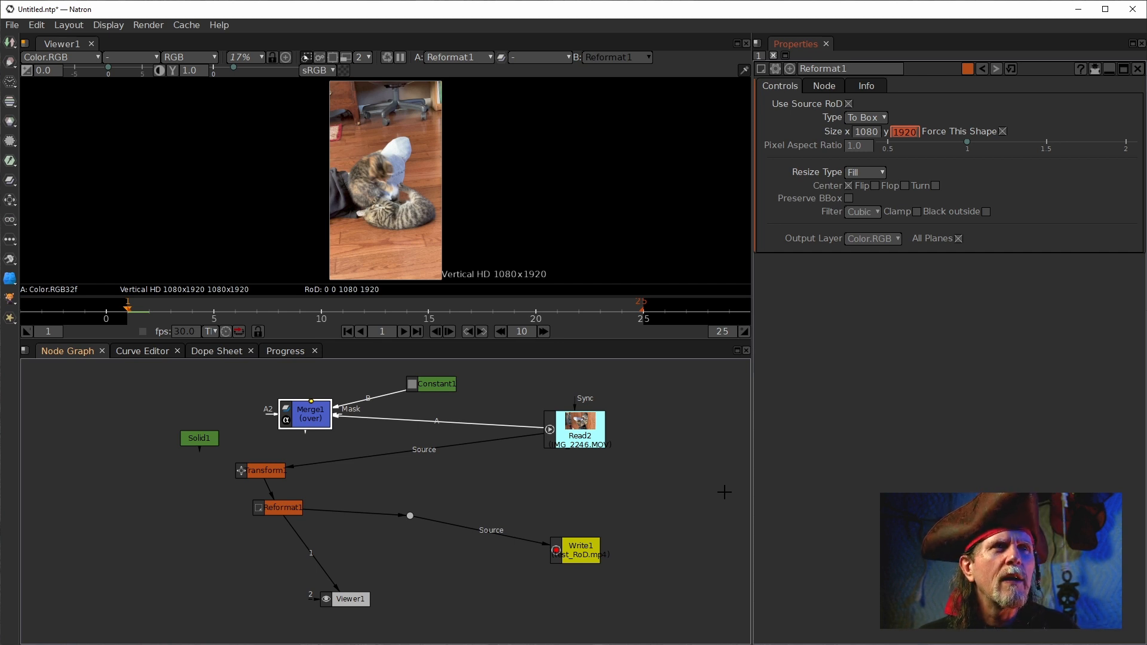
Detach Reformat1 from the chain, insert Transform1 directly between Read2 and Write1, and view Transform1's output.
left_click_drag(286, 505, 346, 515)
left_click_drag(263, 470, 520, 470)
left_click_drag(494, 515, 502, 481)
left_click(479, 420)
left_click_drag(479, 424, 471, 432)
left_click(575, 471)
key("1")
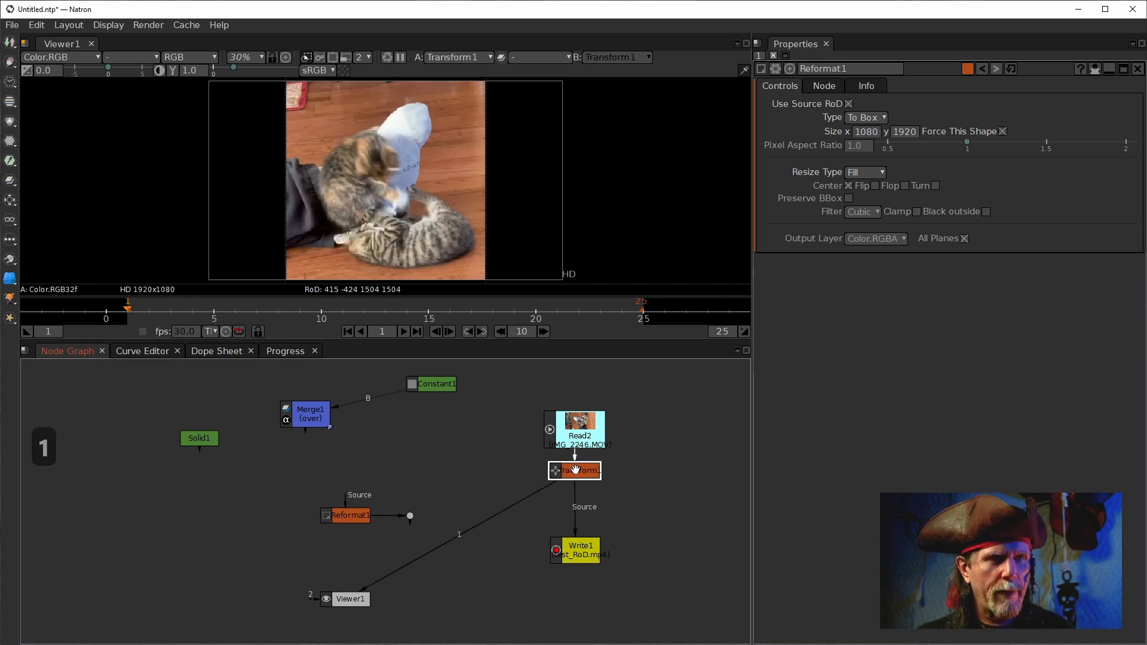
Examine the full extent of the rotated clip around the frame and the settings of Read2.
left_click(585, 558)
key("1")
key("1")
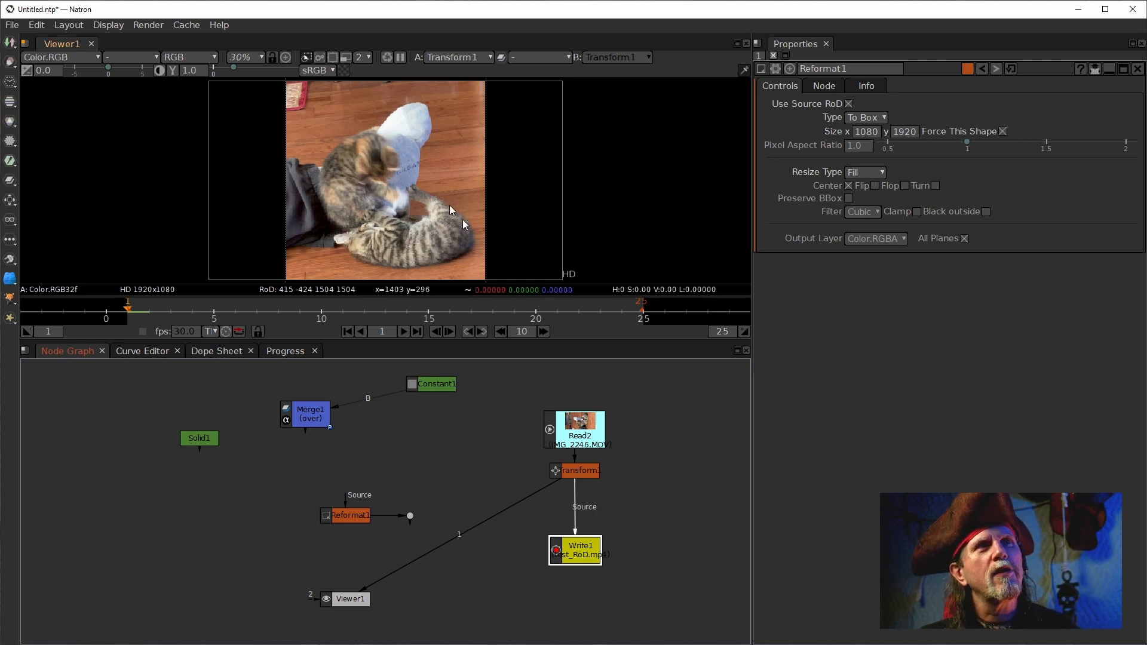
scroll(428, 159, "down", 2)
scroll(428, 159, "down", 2)
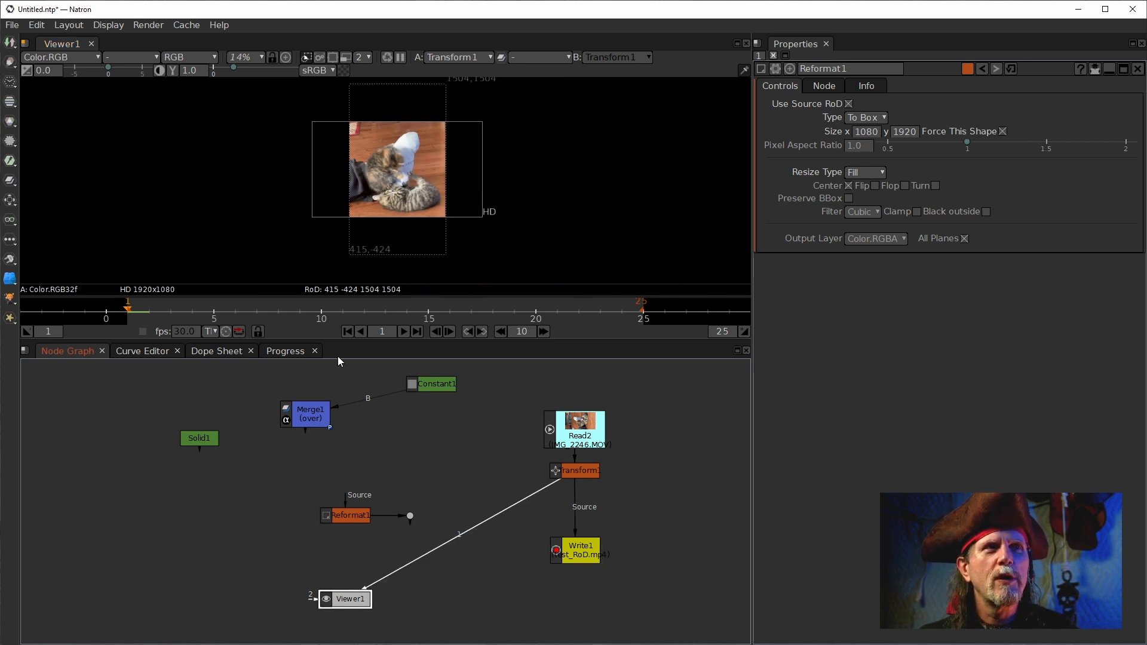
left_click(595, 436)
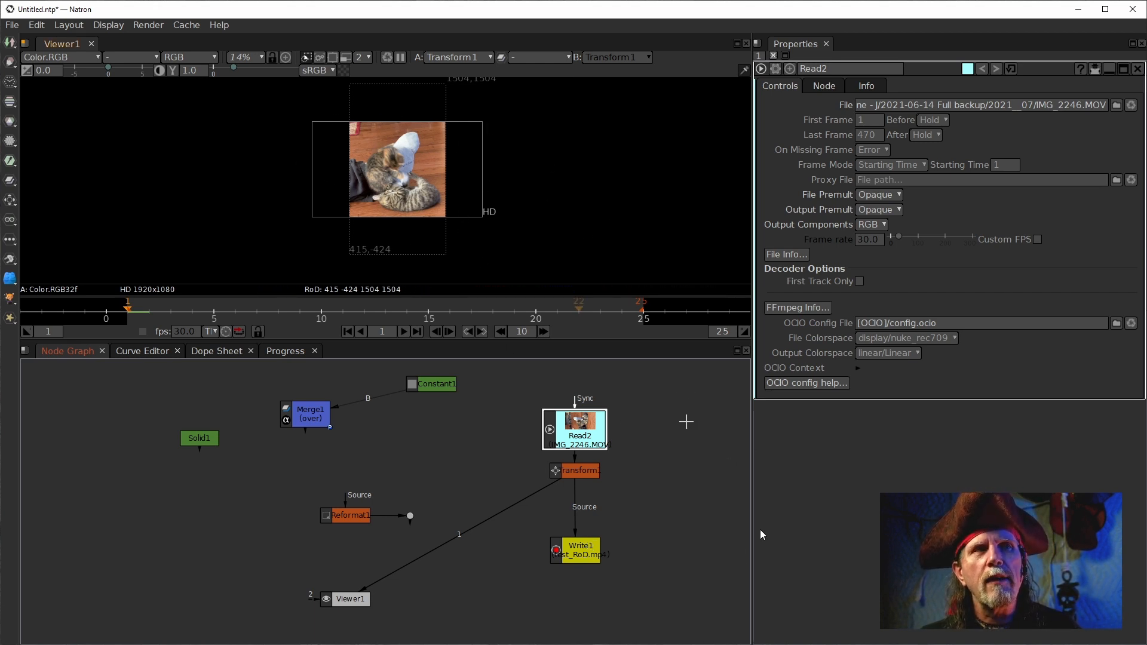
Render the rotated clip through Write1 to C:/output/test_RoD.mp4.
left_click(589, 552)
double_click(588, 554)
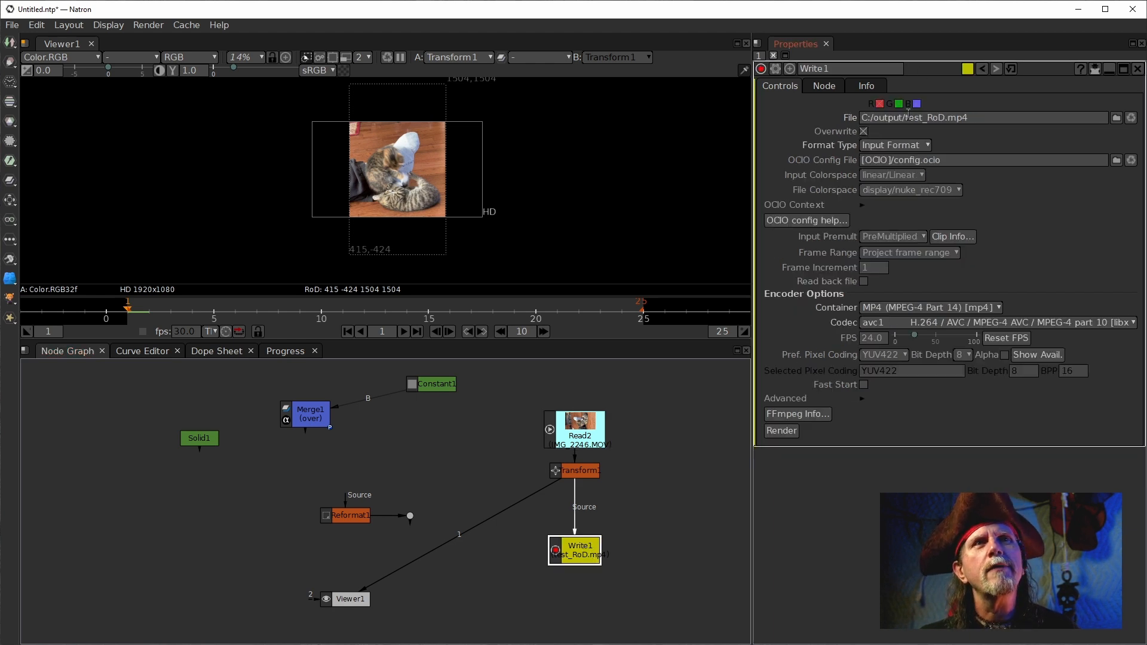
left_click(783, 431)
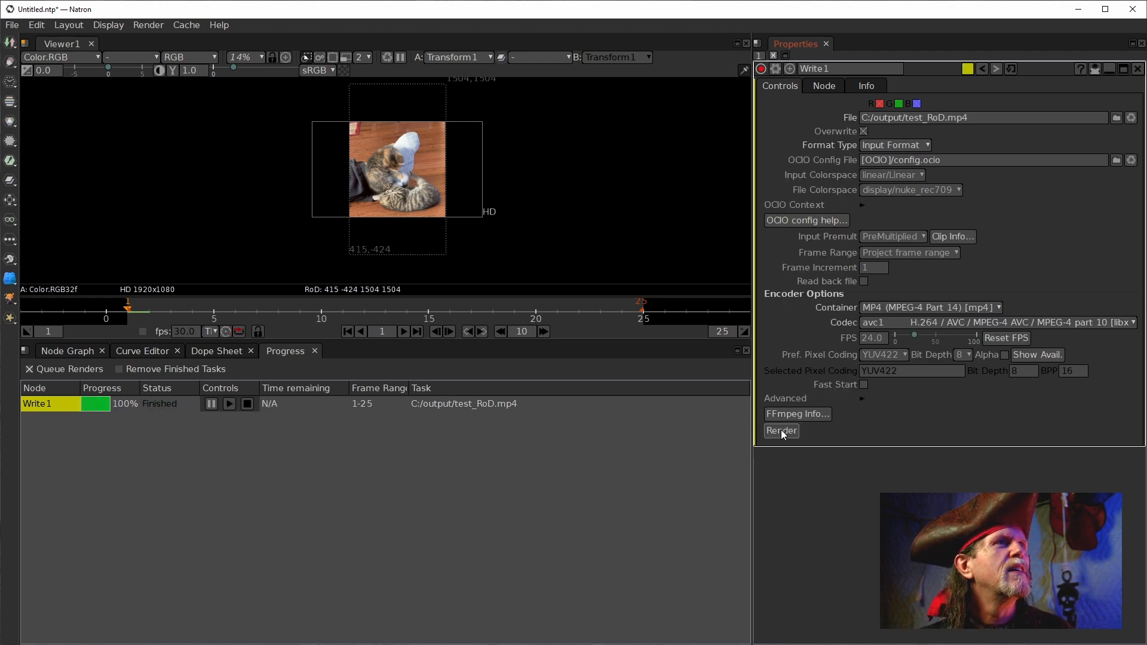
Load the rendered test_RoD.mp4 into the node graph as a Read node, place it above Reformat1 and view it.
left_click(57, 352)
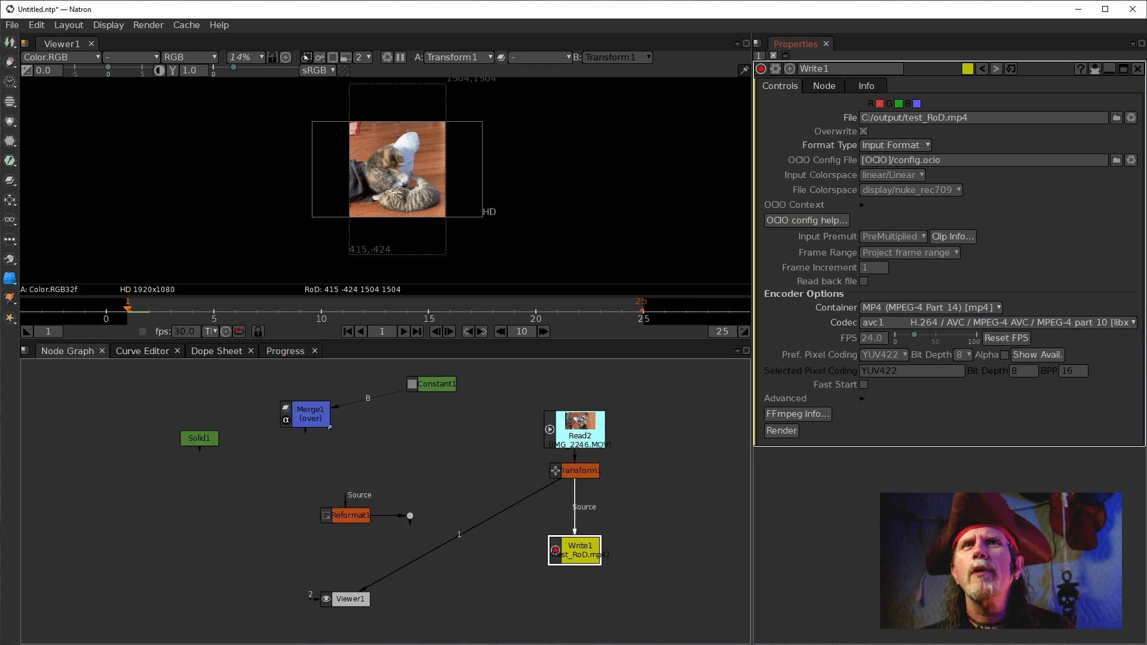
left_click_drag(985, 265, 241, 487)
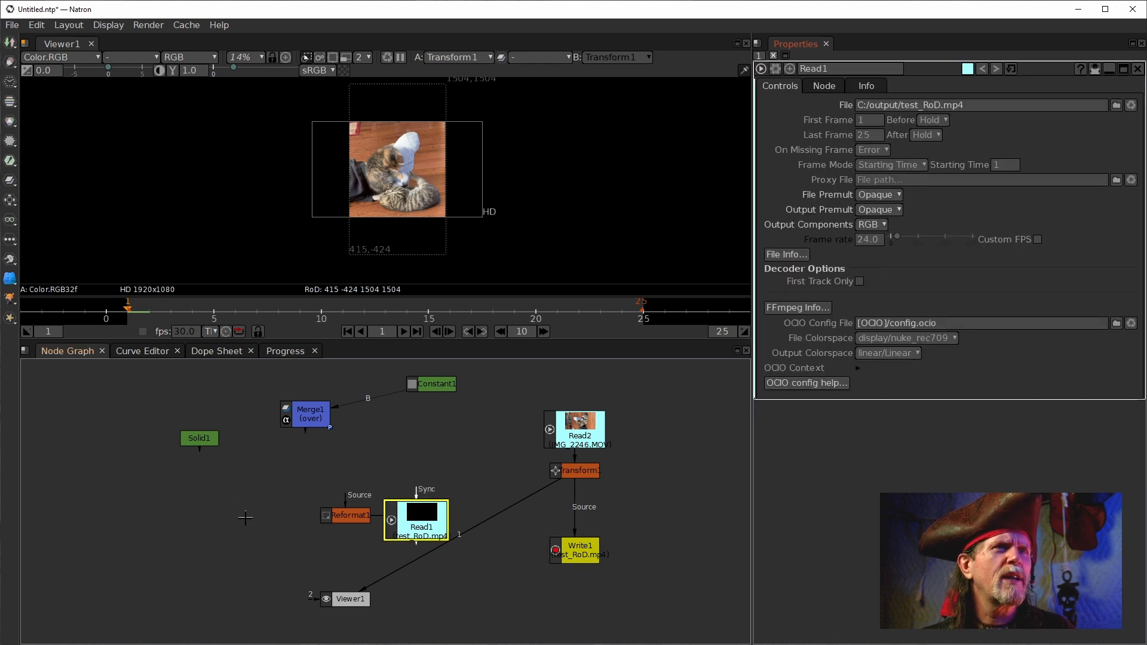
left_click_drag(416, 515, 417, 470)
key("1")
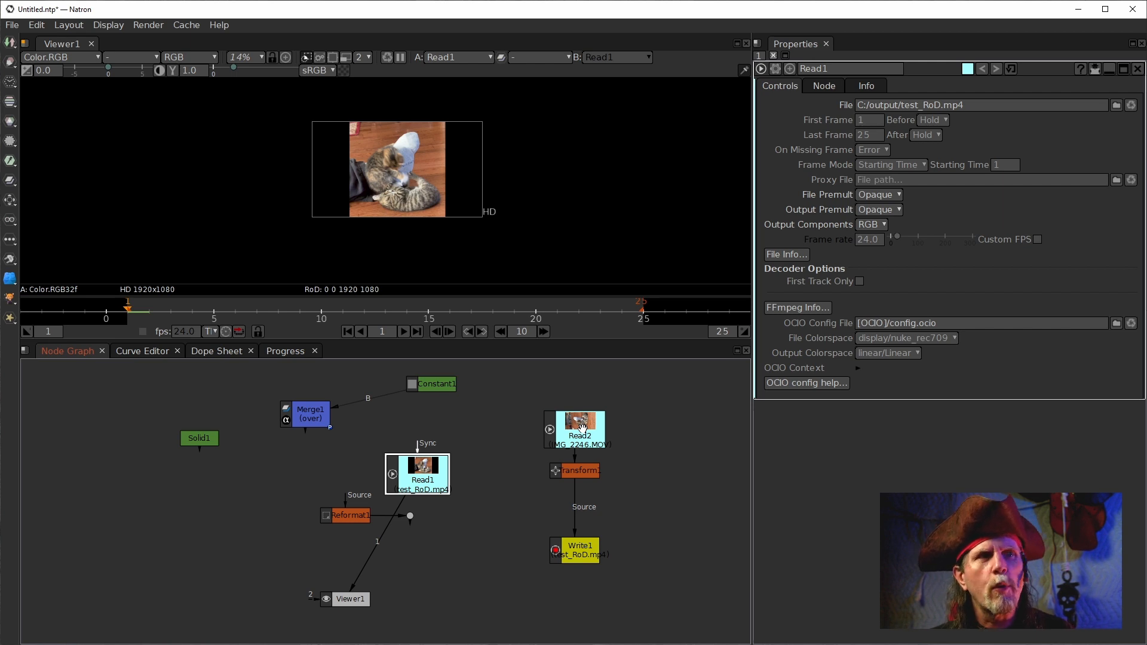
Review the settings of Write1 and Transform1, and view Transform1's output for comparison with the render.
double_click(577, 549)
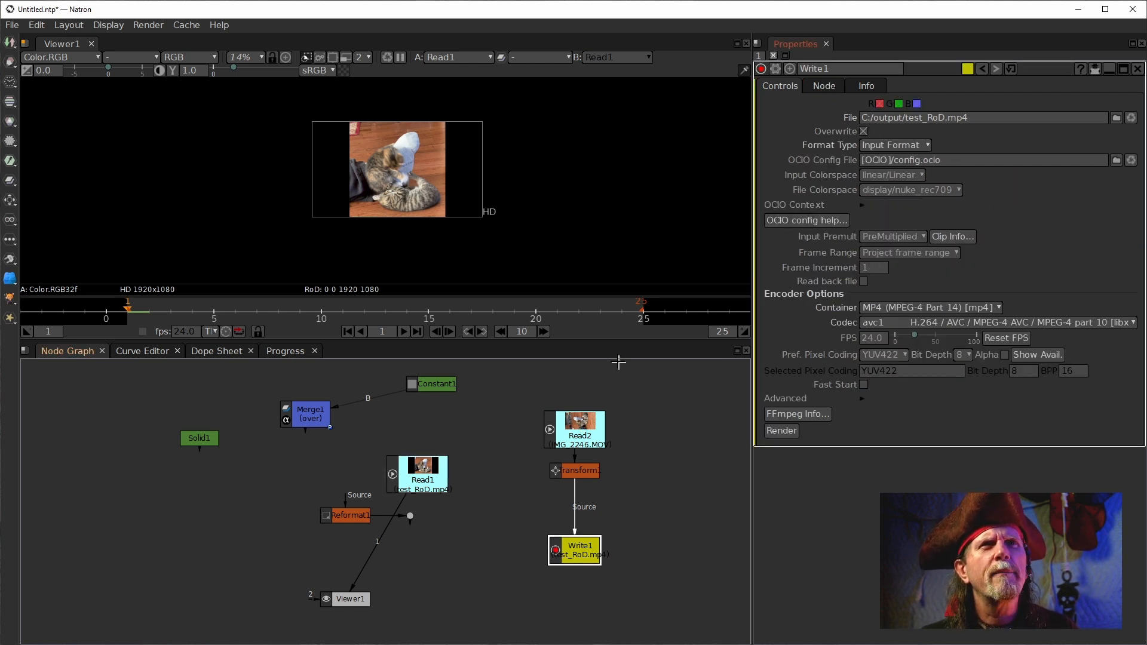
double_click(588, 470)
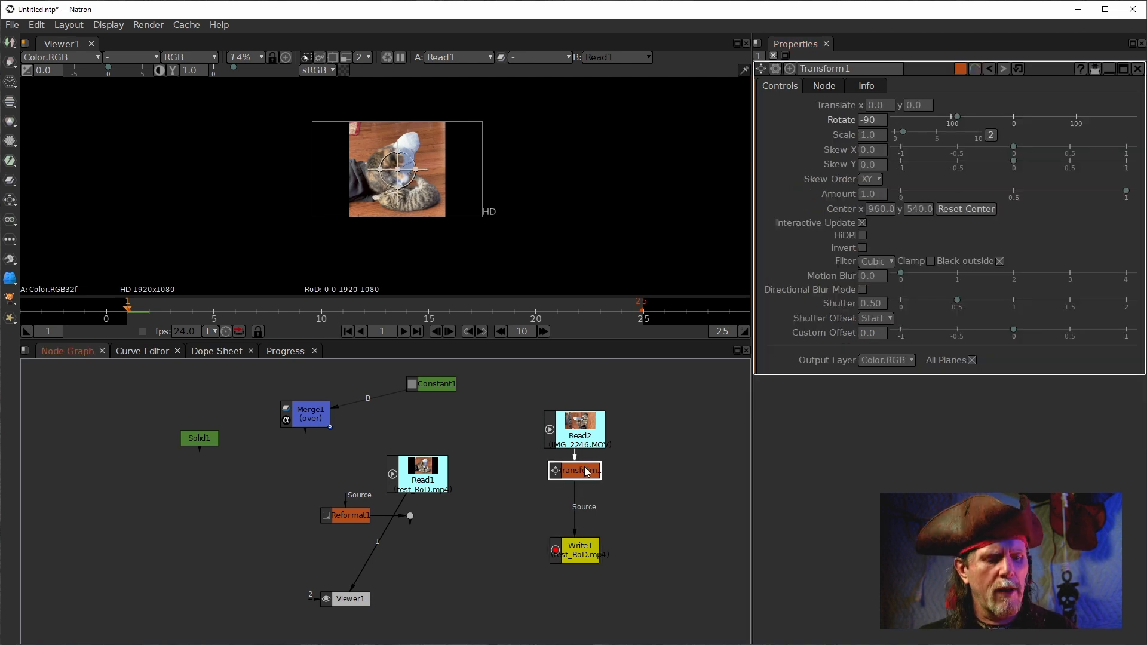
key("1")
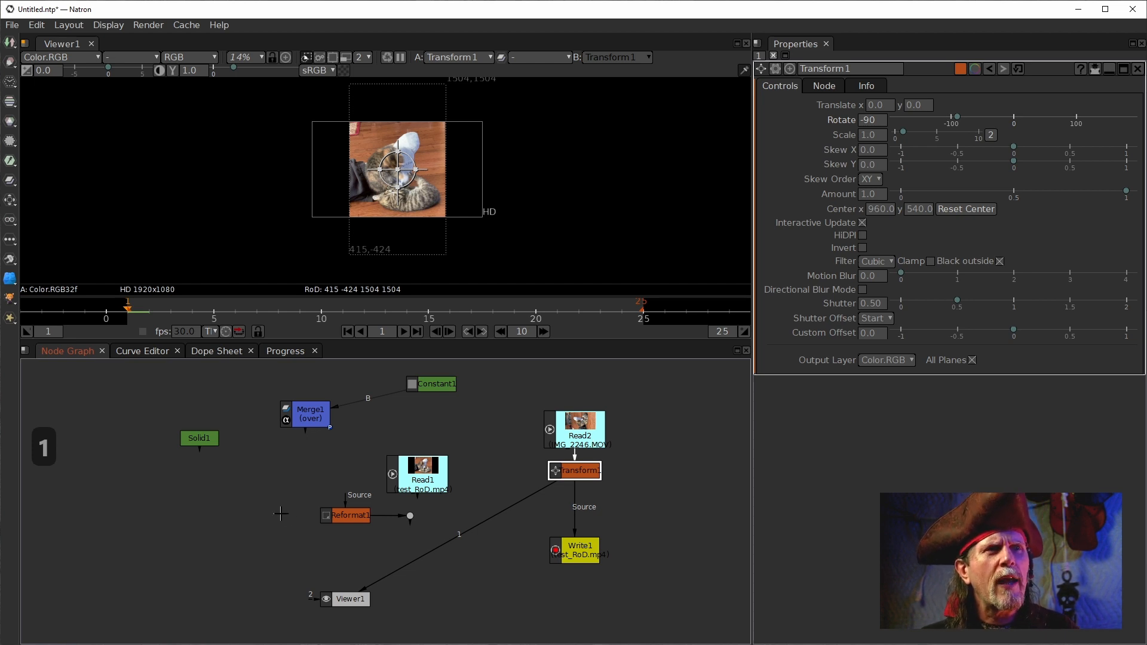
Insert Reformat1 between Transform1 and Write1 and view its output.
left_click_drag(348, 515, 576, 467)
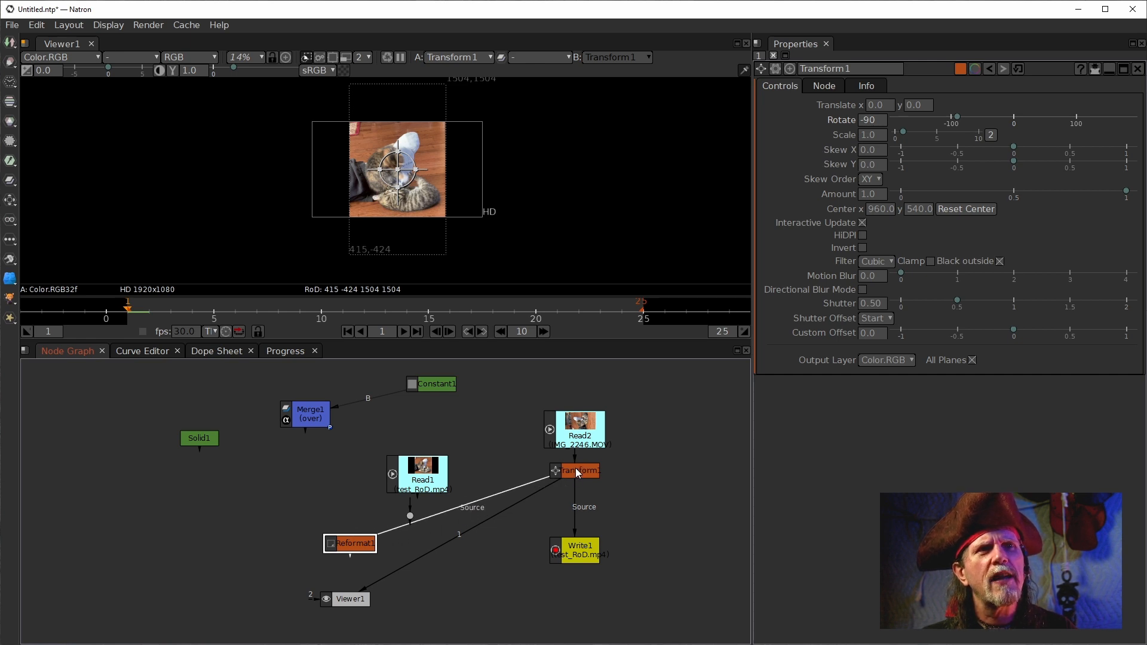
left_click_drag(350, 543, 575, 495)
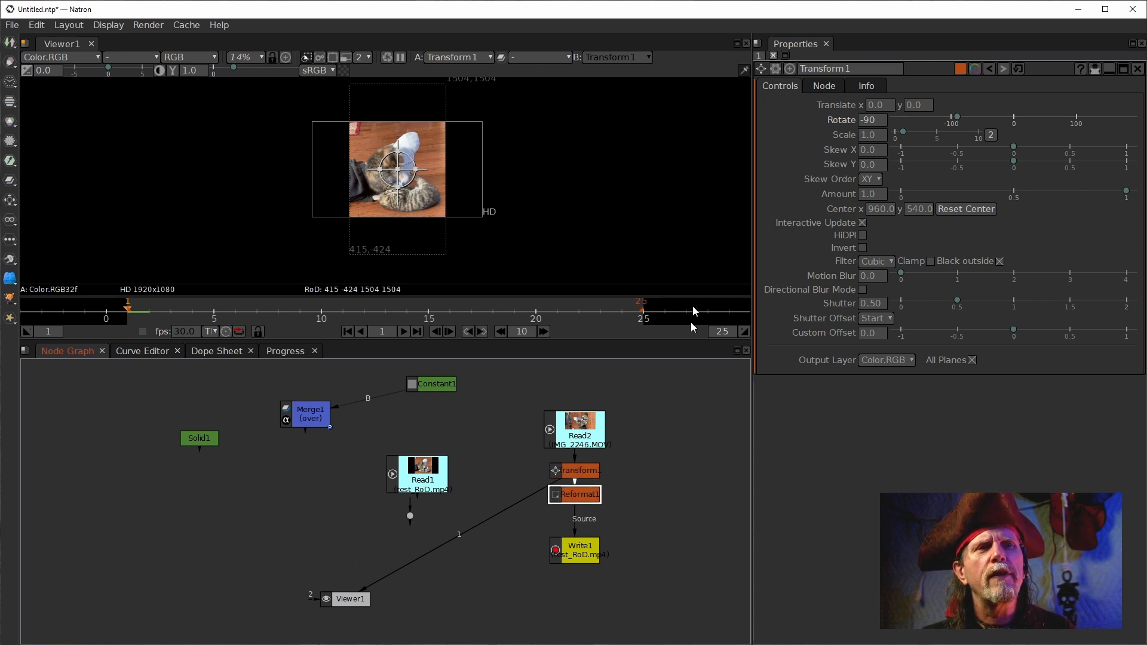
left_click(587, 494)
key("1")
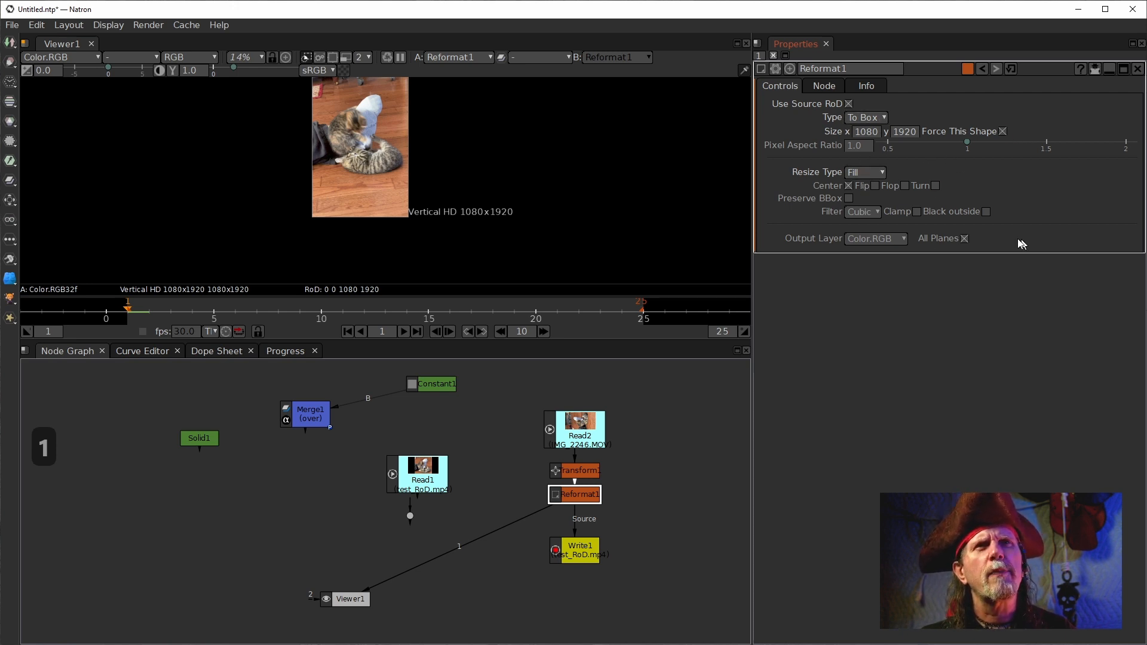
Switch Reformat1's type to Scale, compare it with To Box, and leave it on Scale.
left_click(870, 119)
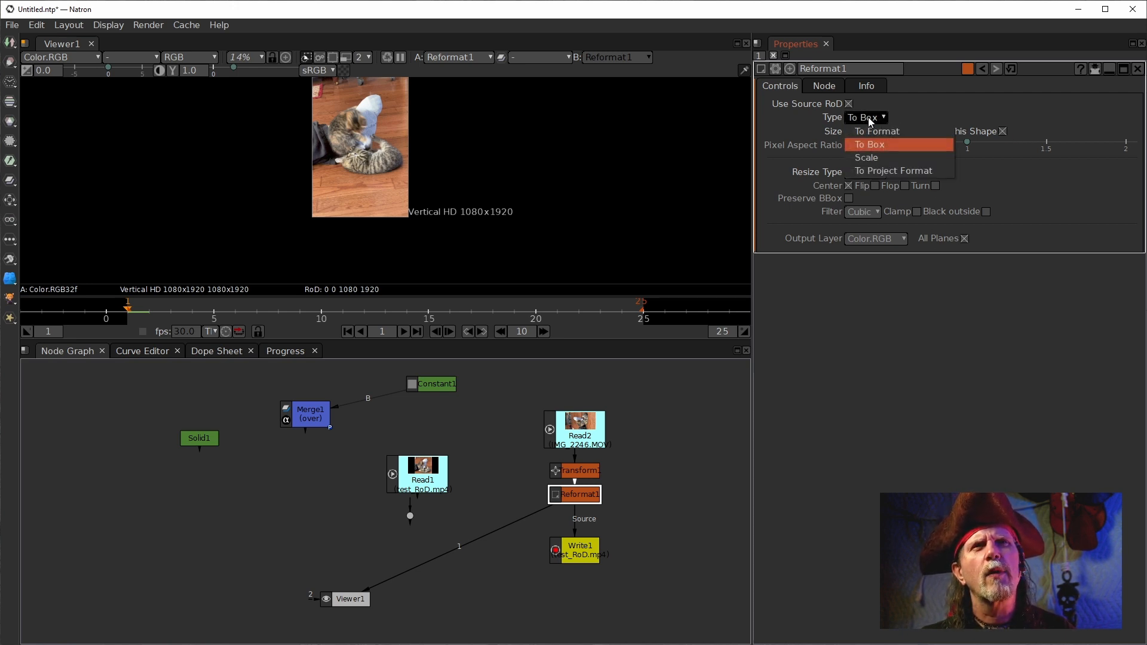
left_click(873, 158)
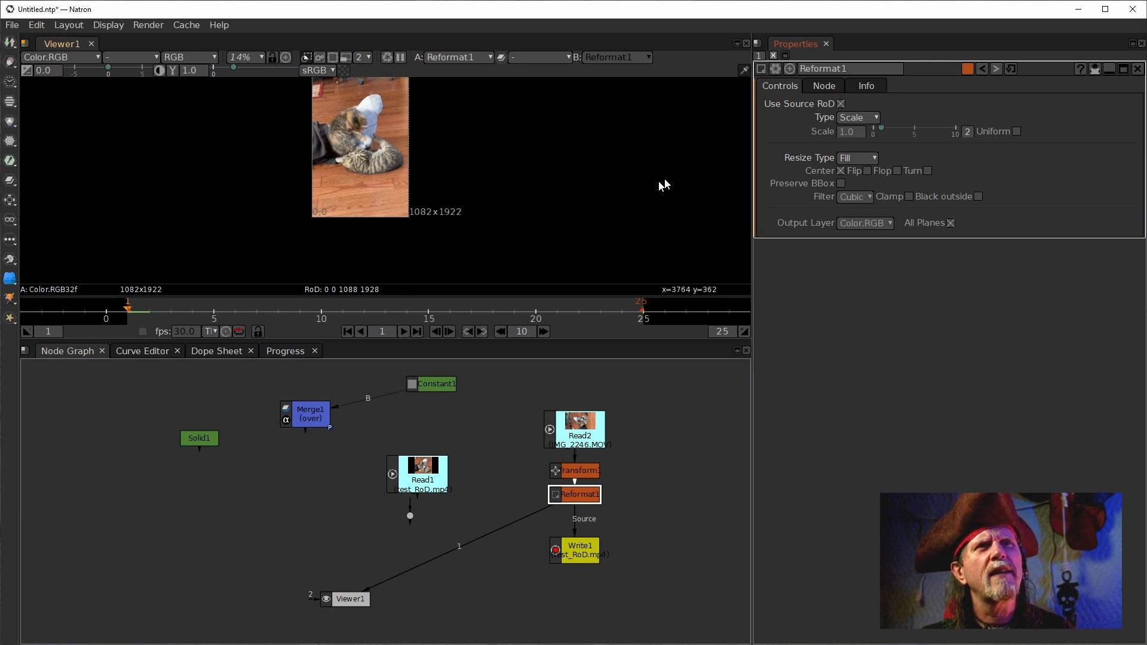
left_click(861, 129)
left_click(857, 117)
left_click(864, 144)
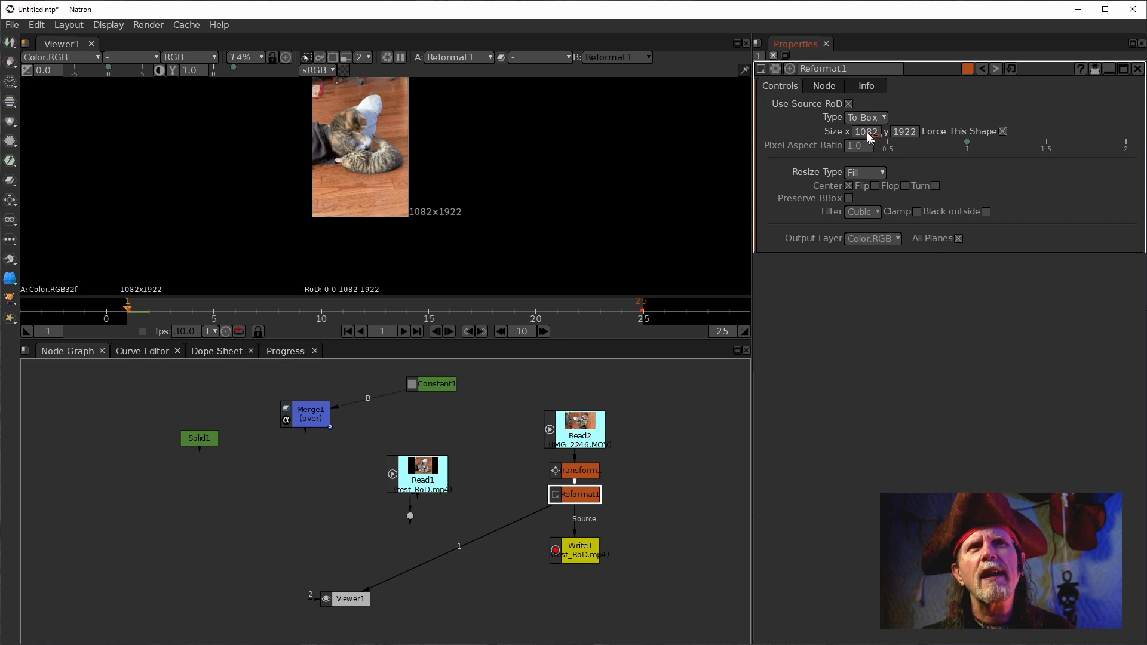
left_click(862, 117)
left_click(867, 157)
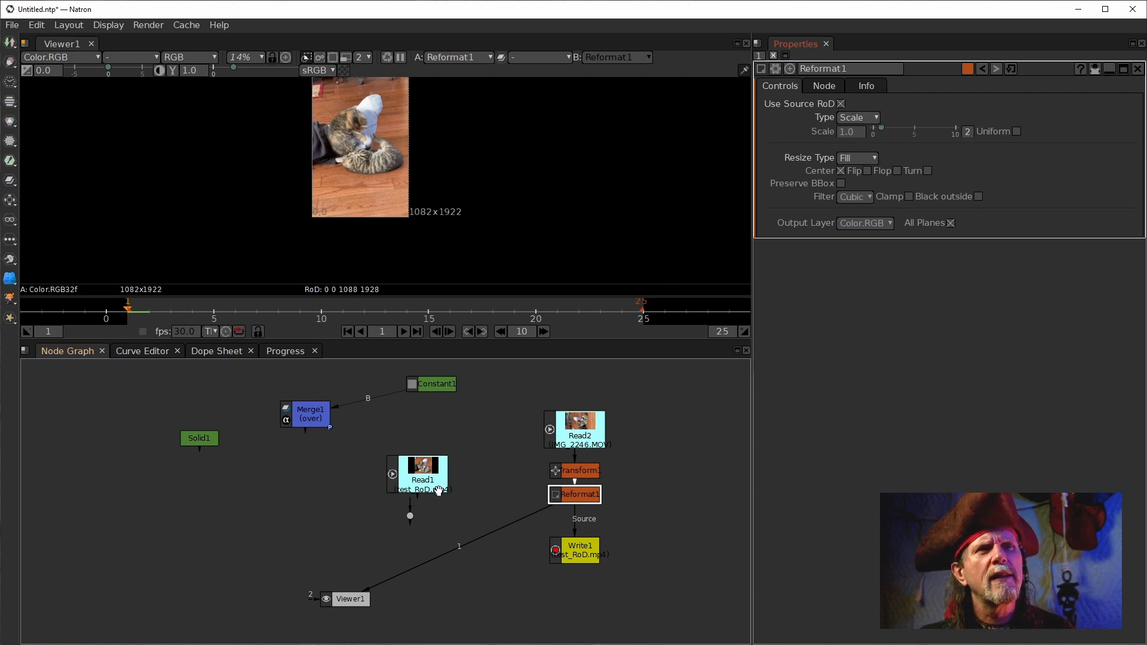
Delete the Read1 node of the rendered clip and select Write1.
left_click(430, 484)
key("Delete")
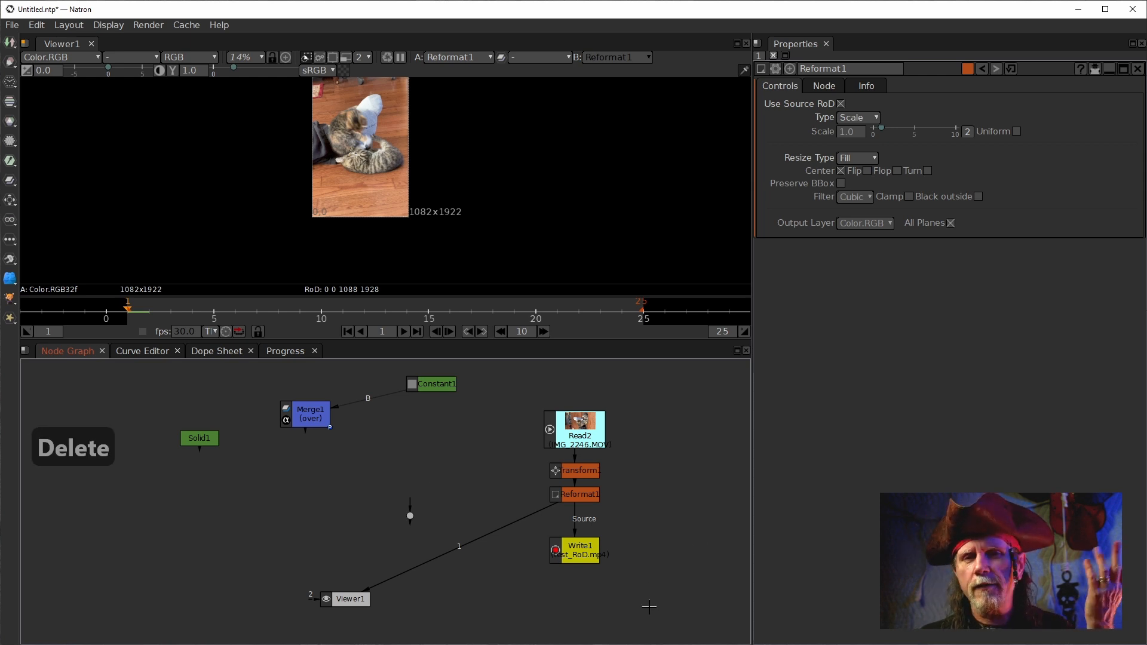
left_click(583, 558)
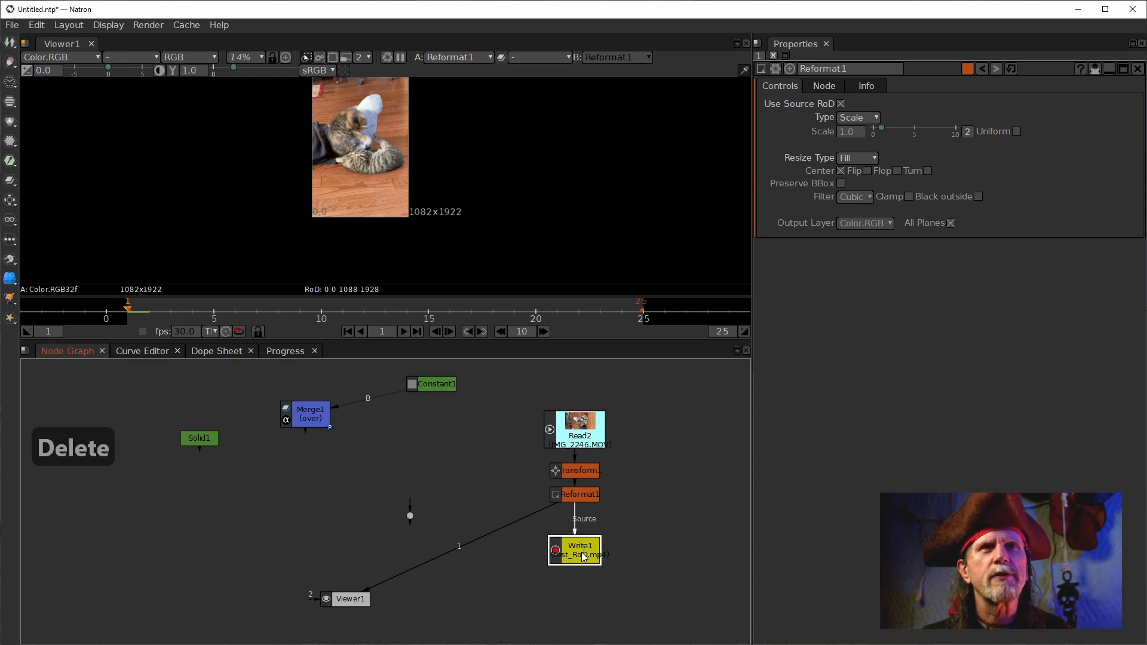
Render Write1 to C:/output/test_RoD.mp4 again and return to the node graph.
double_click(584, 556)
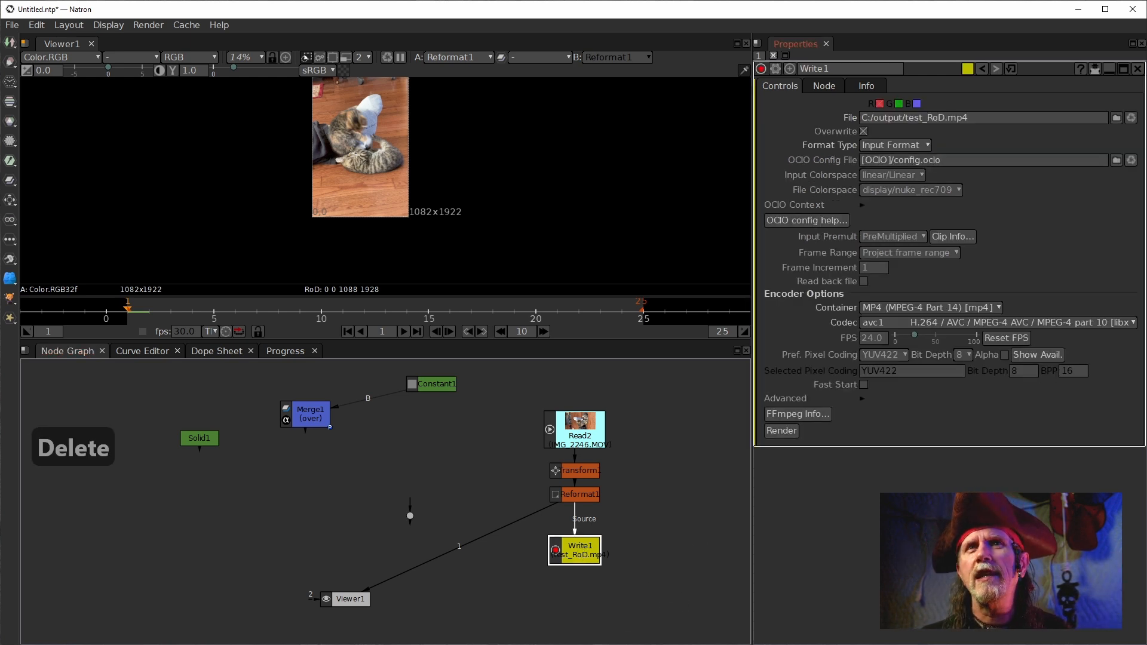
left_click(780, 430)
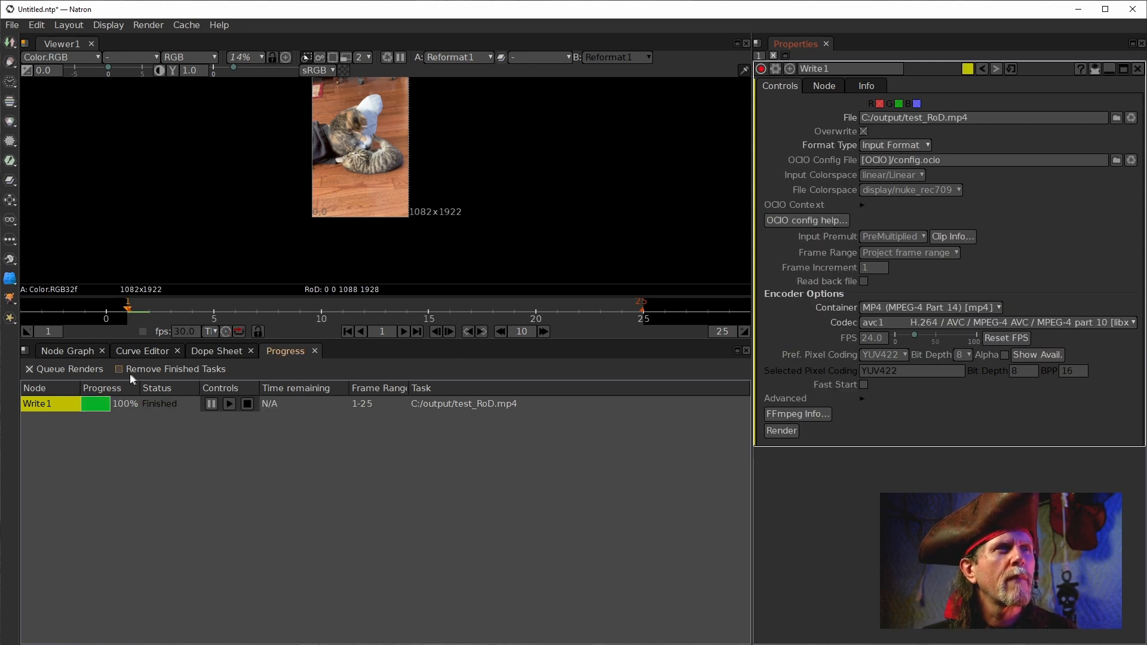
left_click(68, 351)
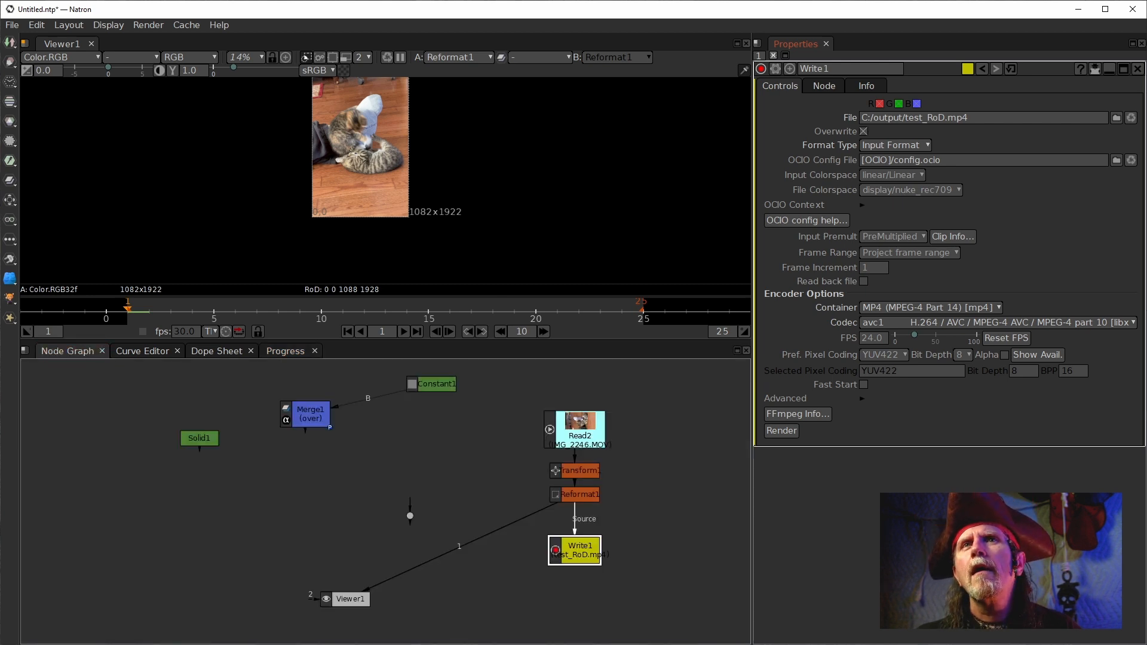
Add a Read node for C:/output/test_RoD.mp4, place it above Viewer1 and view its output.
key("r")
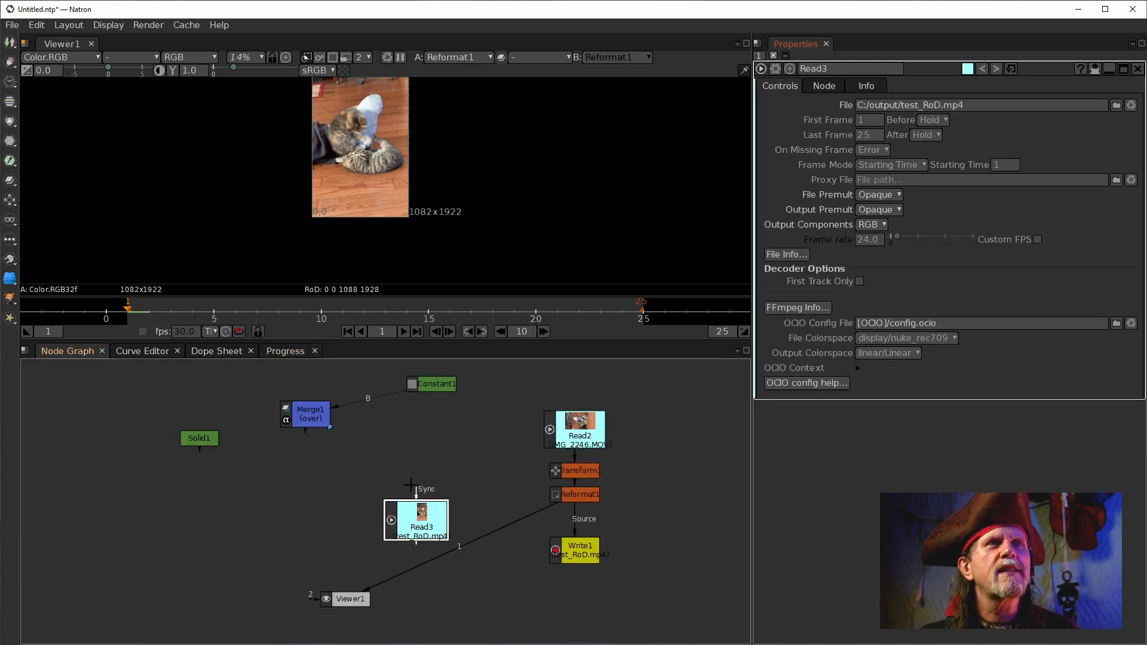
left_click_drag(417, 504, 346, 490)
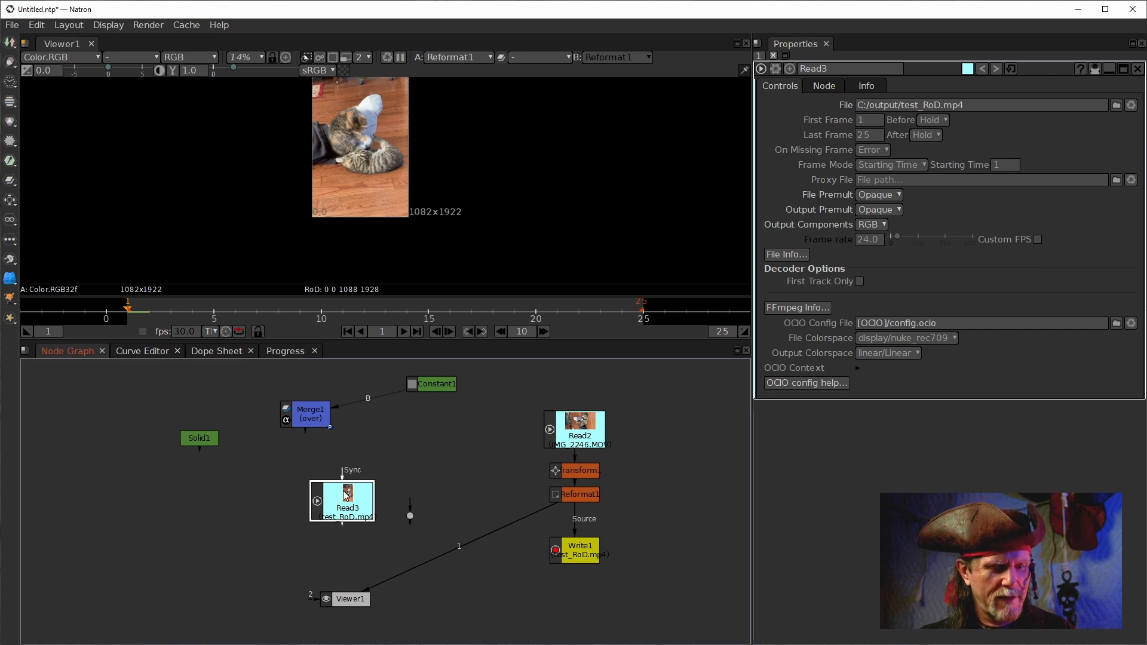
key("1")
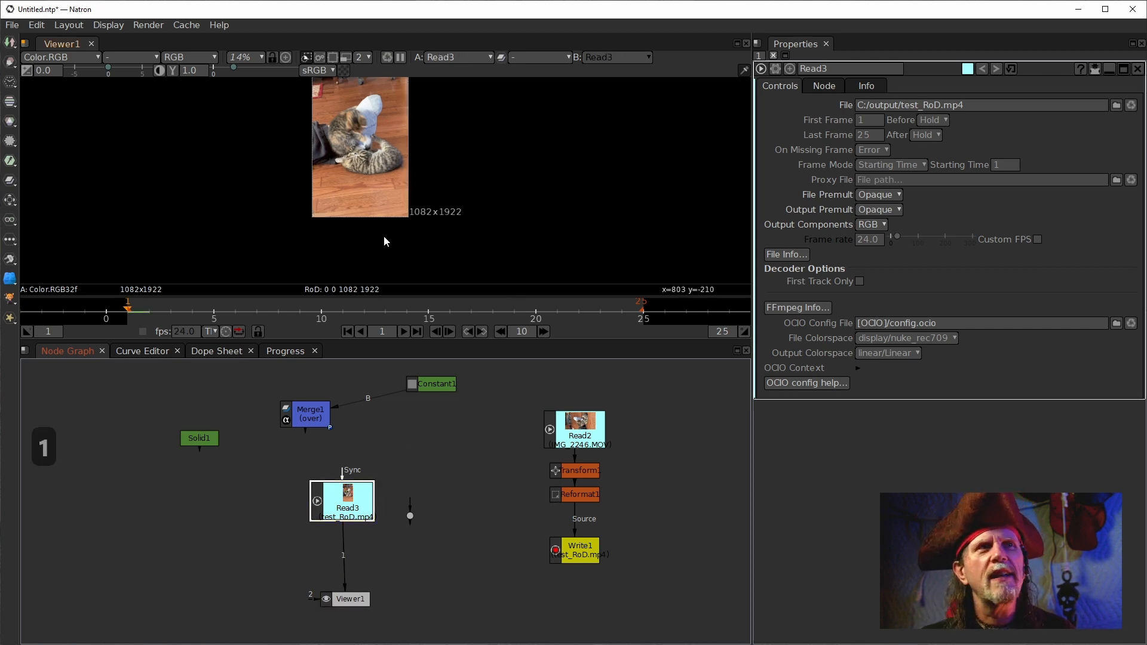
Examine the edges and lower corner of the rendered clip up close, including the whole frame.
scroll(399, 229, "up", 10)
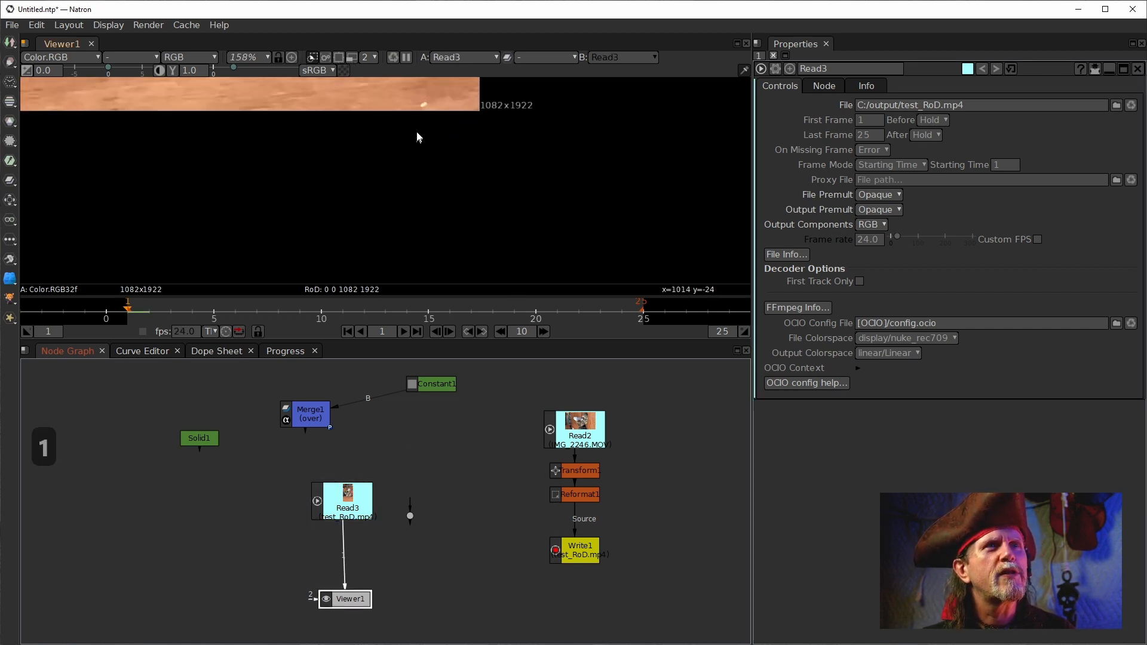
left_click_drag(423, 203, 443, 266)
scroll(457, 246, "up", 6)
left_click_drag(480, 164, 466, 236)
scroll(466, 240, "up", 10)
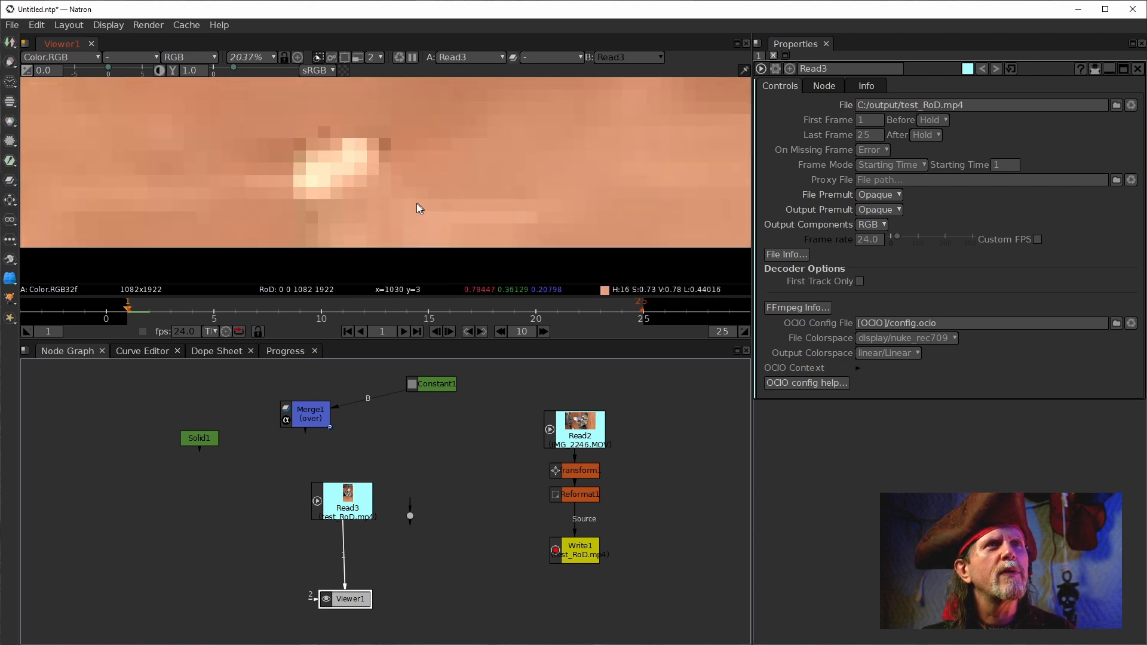
left_click_drag(528, 242, 266, 206)
scroll(546, 212, "down", 2)
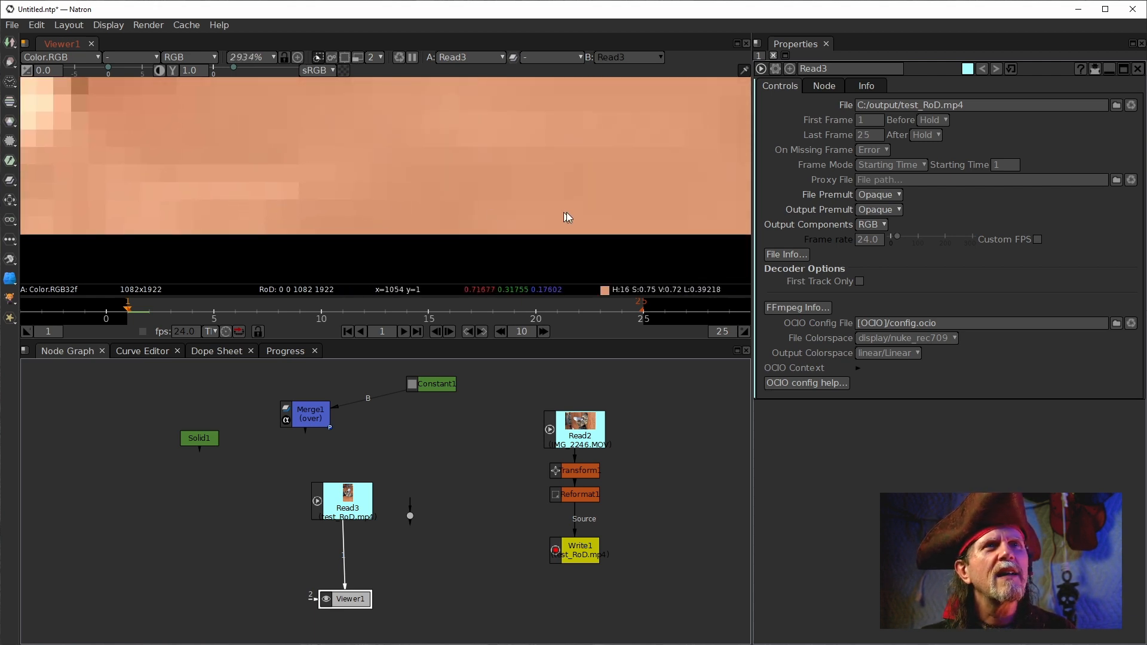
scroll(605, 221, "down", 5)
left_click_drag(621, 227, 391, 230)
scroll(390, 218, "up", 4)
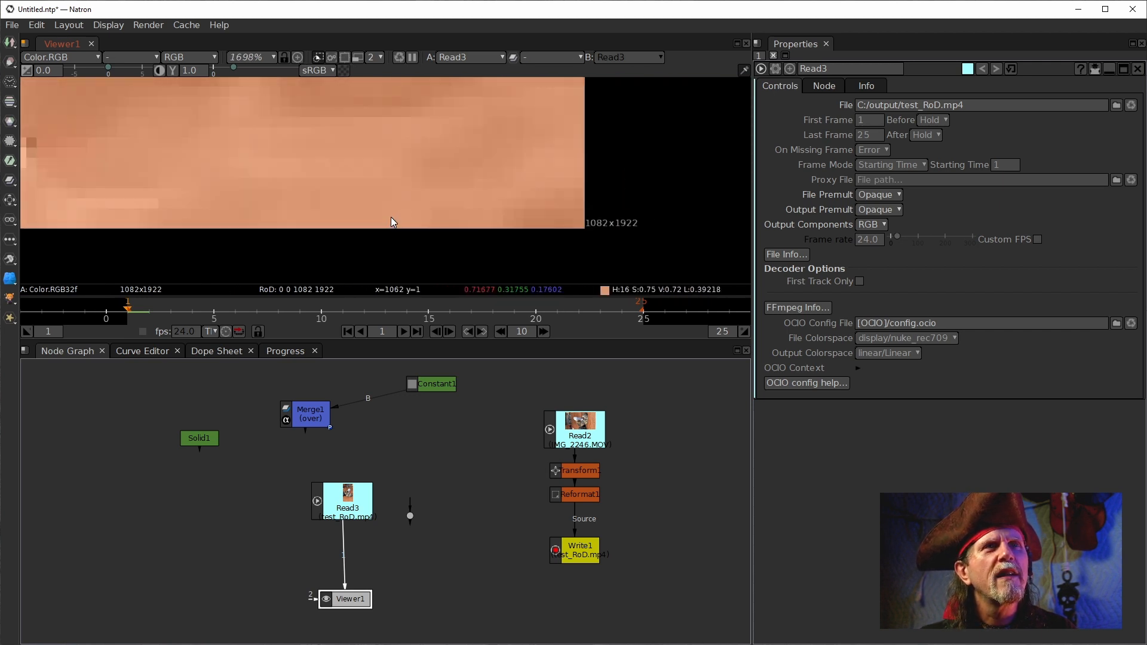
scroll(439, 211, "up", 3)
scroll(439, 211, "down", 5)
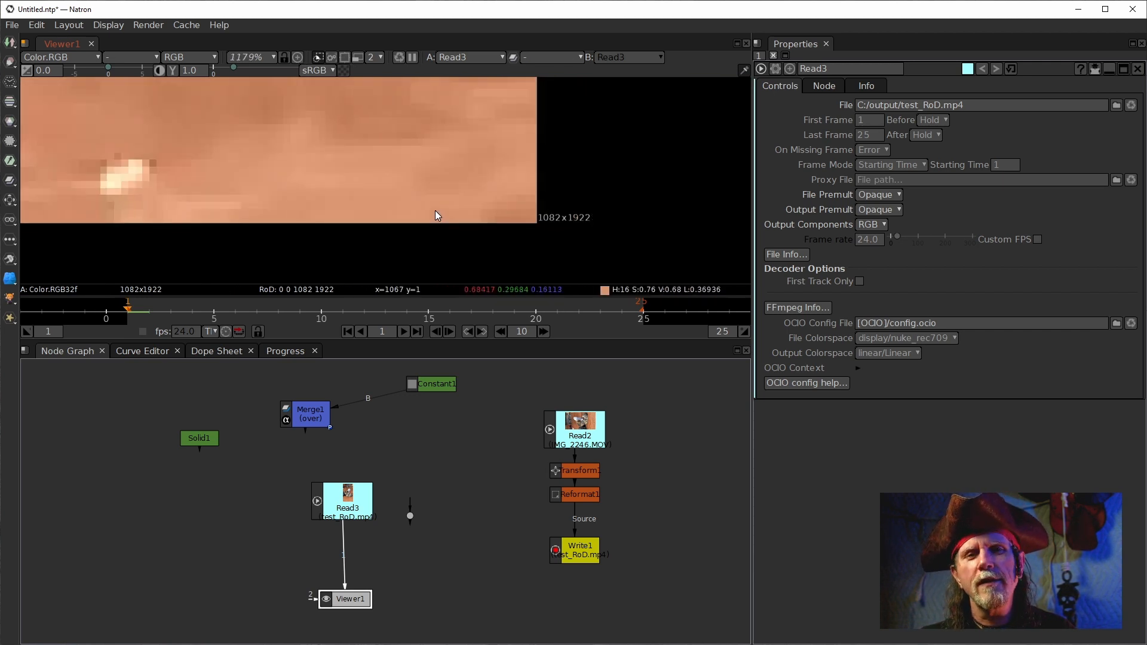
scroll(377, 160, "down", 4)
left_click_drag(358, 153, 423, 370)
scroll(404, 194, "down", 15)
scroll(418, 178, "down", 5)
scroll(417, 199, "up", 2)
left_click_drag(418, 178, 444, 152)
scroll(417, 200, "up", 6)
scroll(415, 184, "down", 5)
View Reformat1's output and set its resize type to Fit.
left_click(578, 491)
key("1")
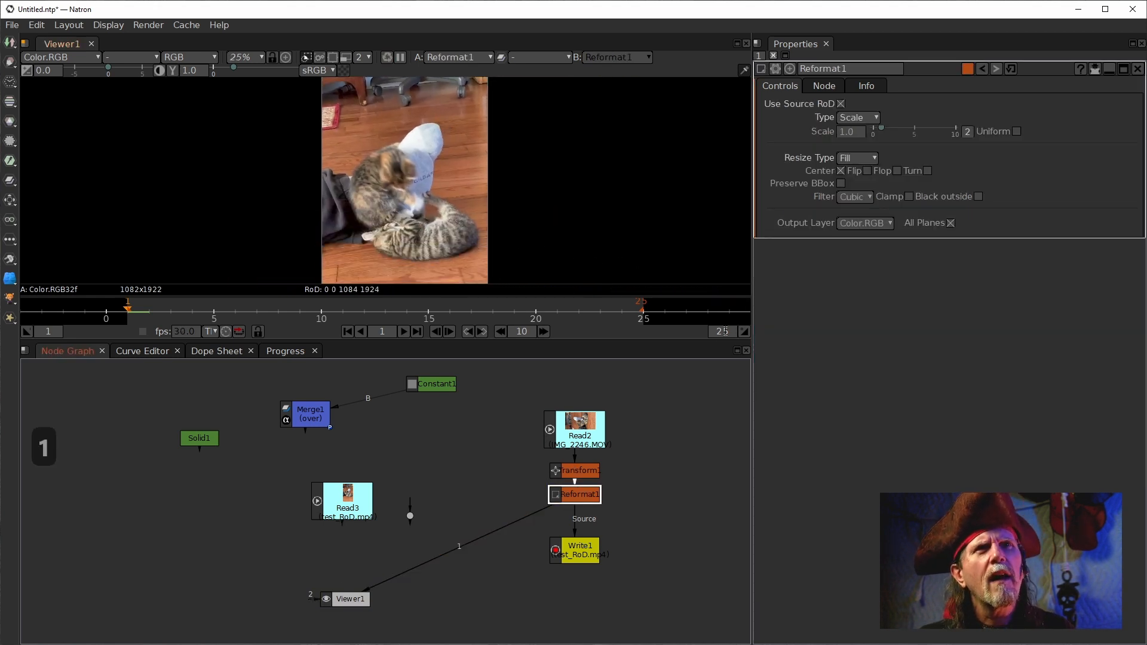
left_click(577, 472)
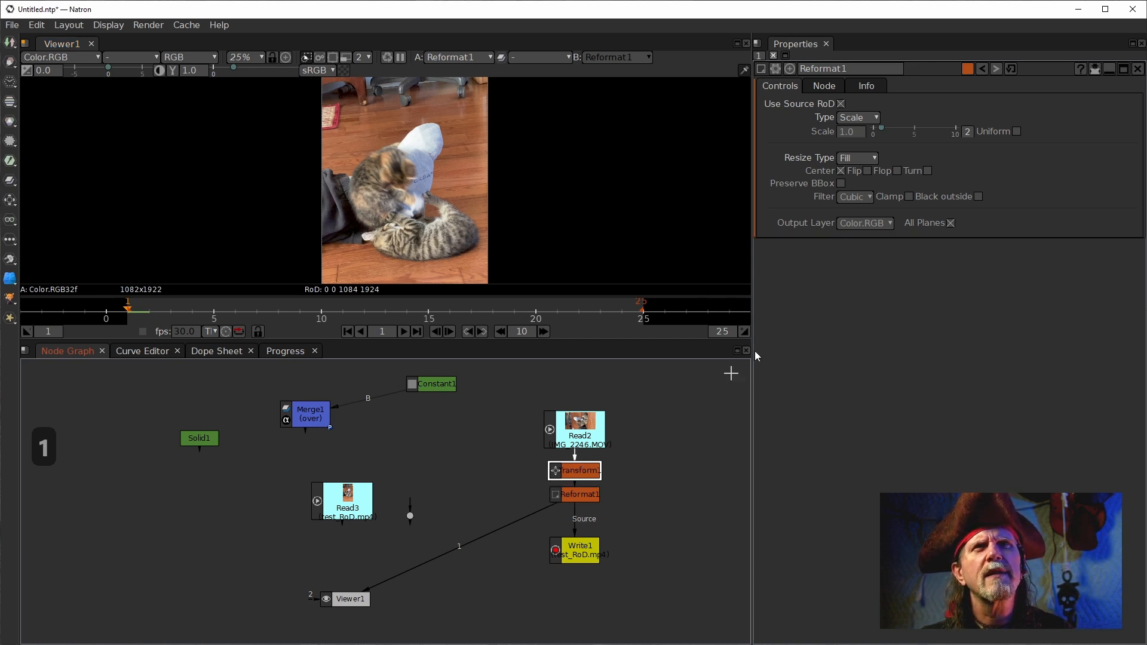
left_click(856, 159)
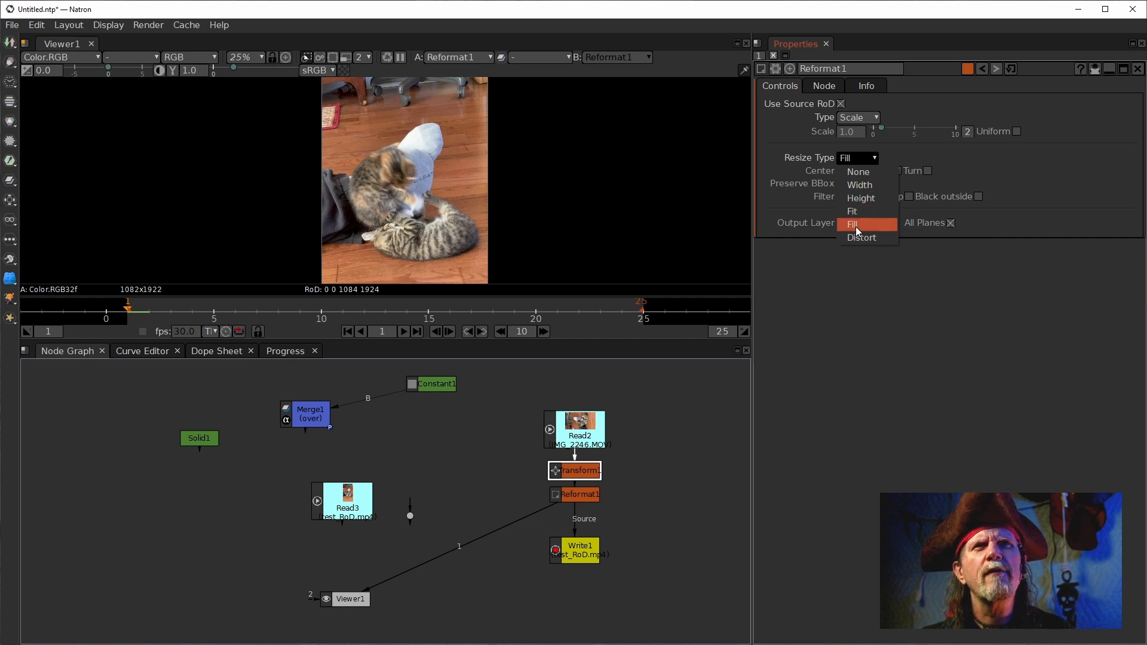
left_click(901, 281)
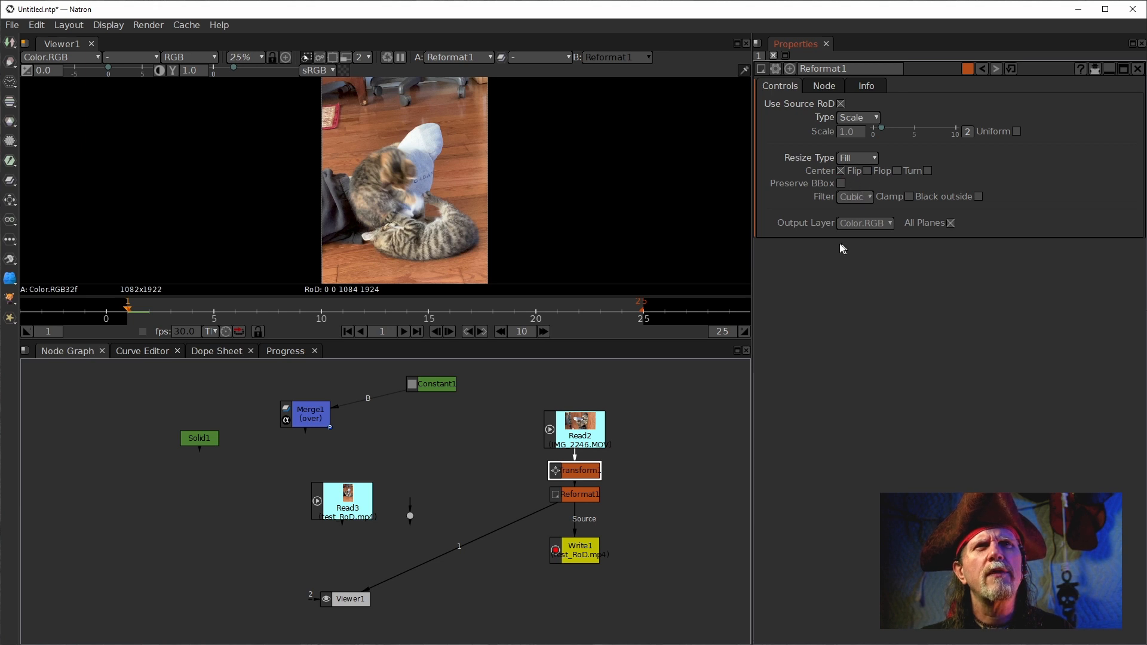
left_click(574, 495)
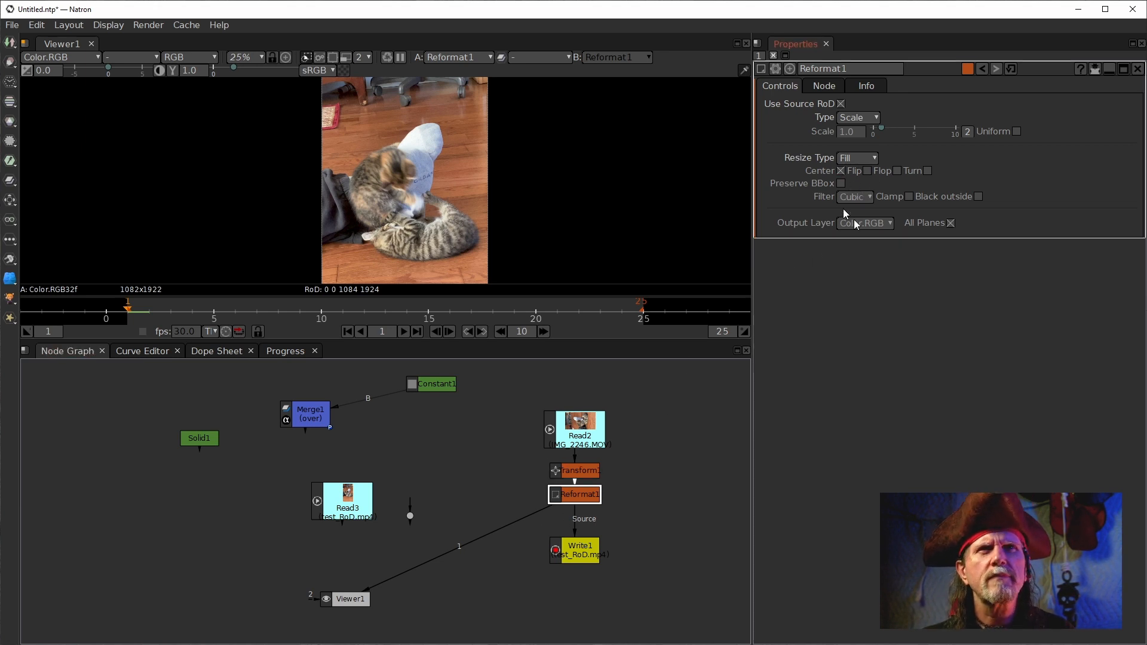
left_click(859, 158)
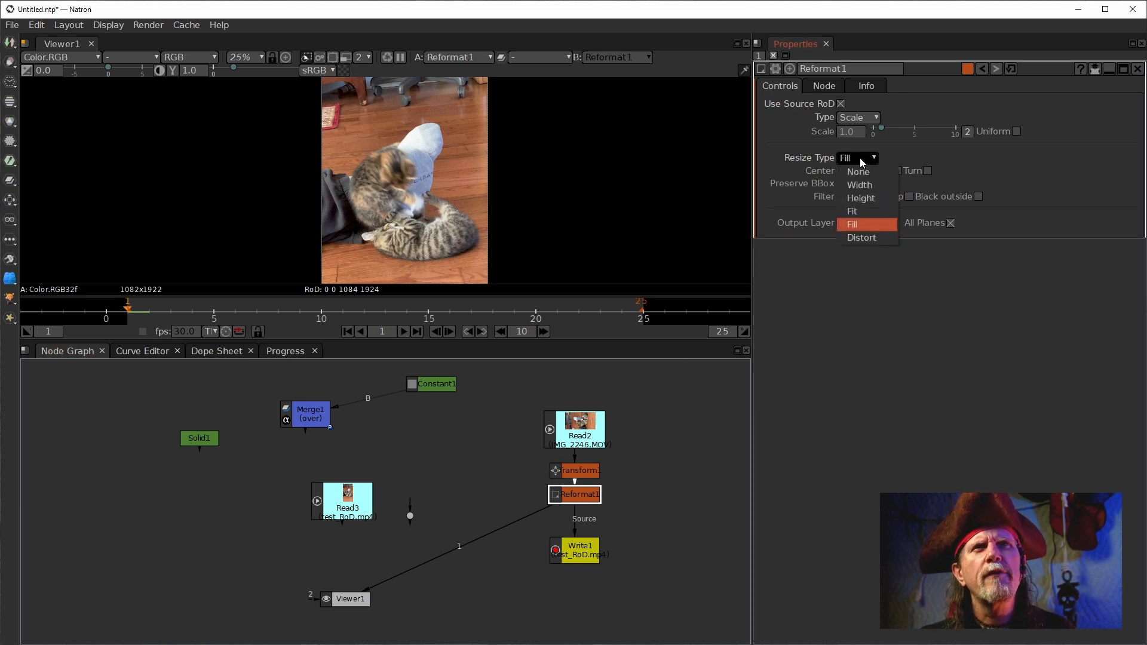
left_click(858, 210)
scroll(323, 200, "up", 6)
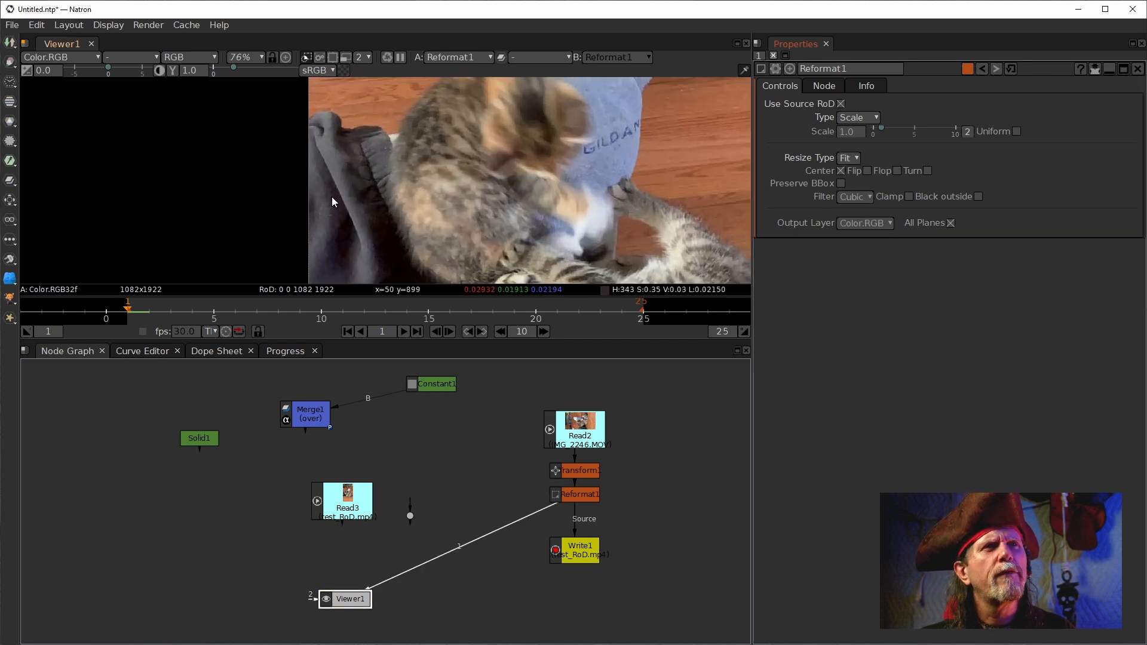
Set Transform1's scale to 2.
left_click(585, 472)
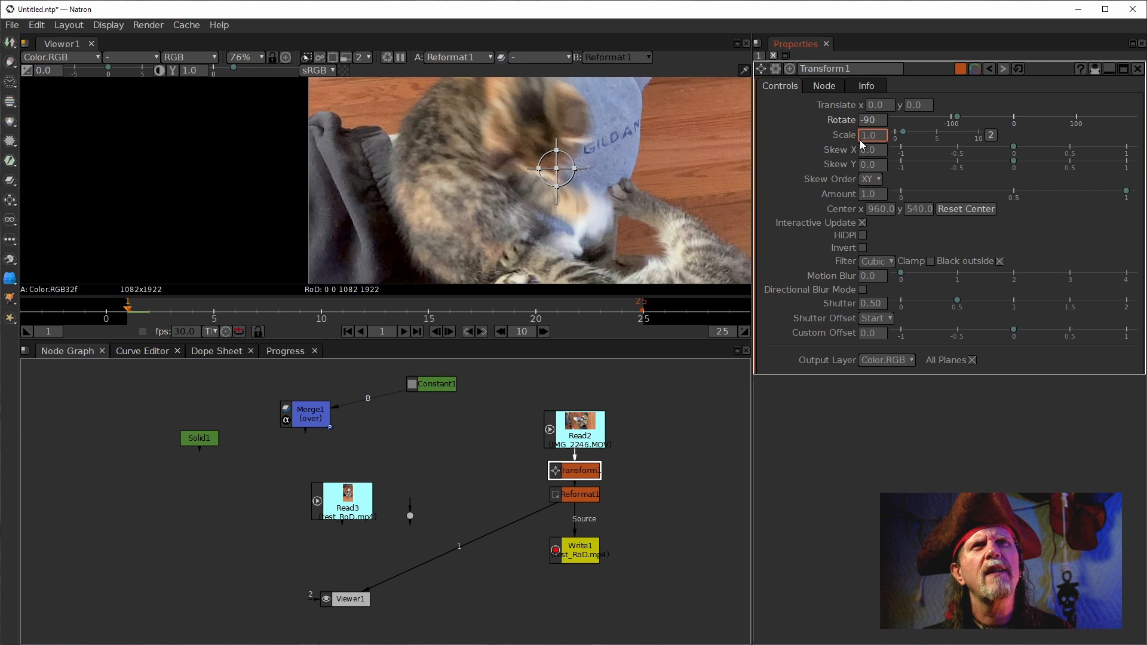
type("2")
key("Return")
scroll(515, 238, "down", 3)
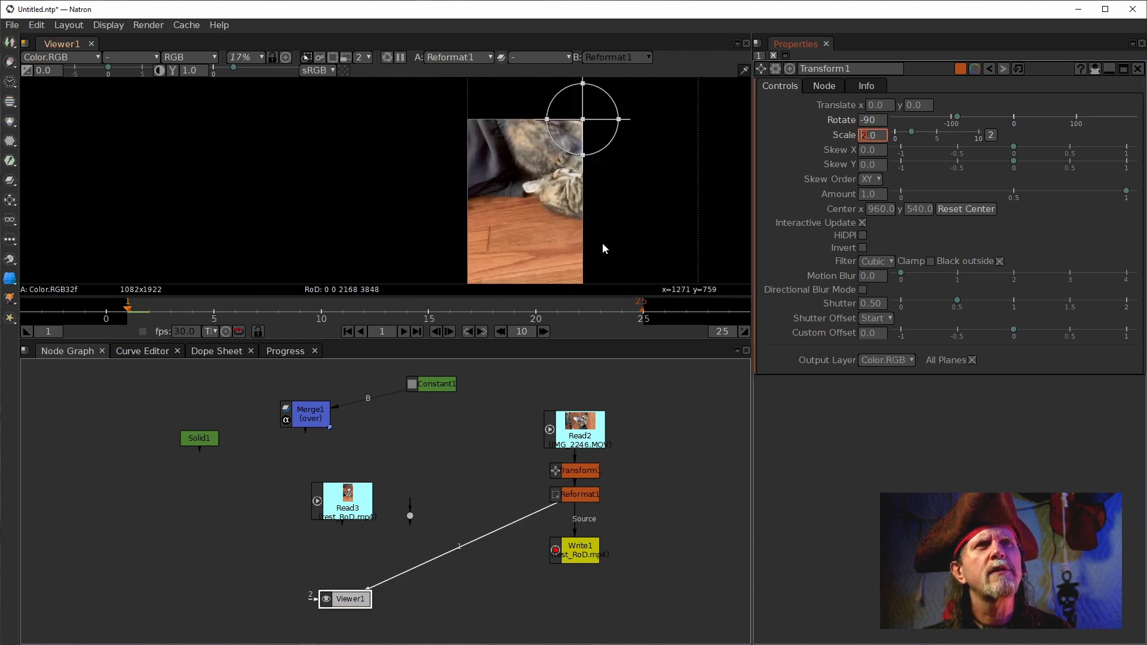
scroll(452, 149, "down", 5)
Reapply Reformat1's Scale type to refresh its output format, and move the node slightly lower between Transform1 and Write1.
left_click(576, 498)
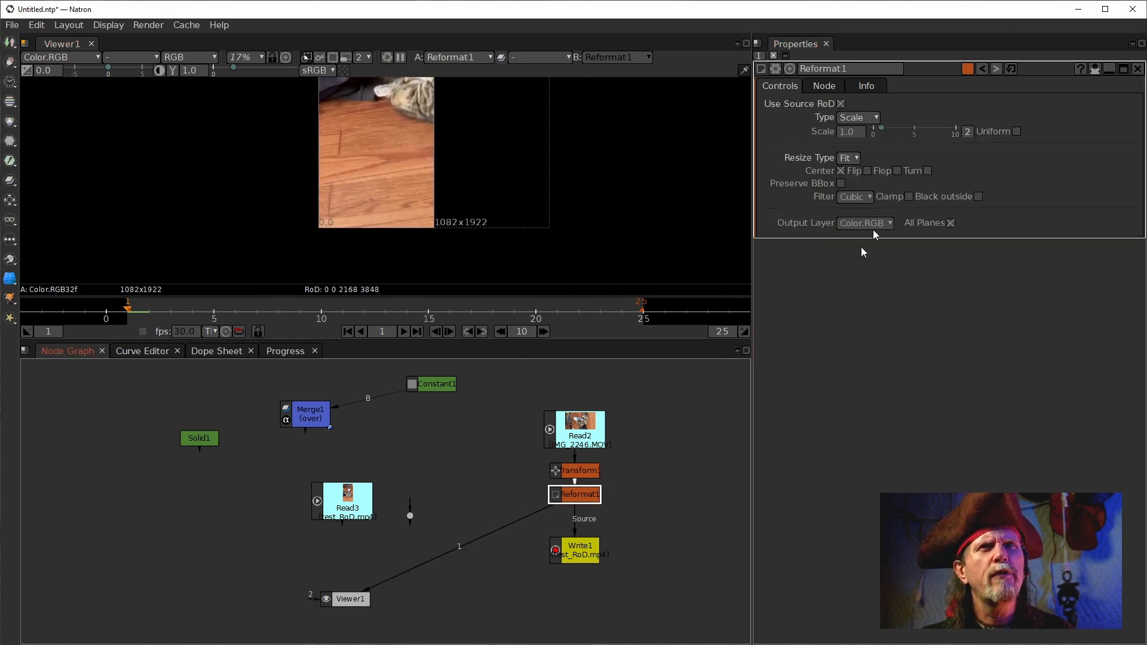
left_click(854, 118)
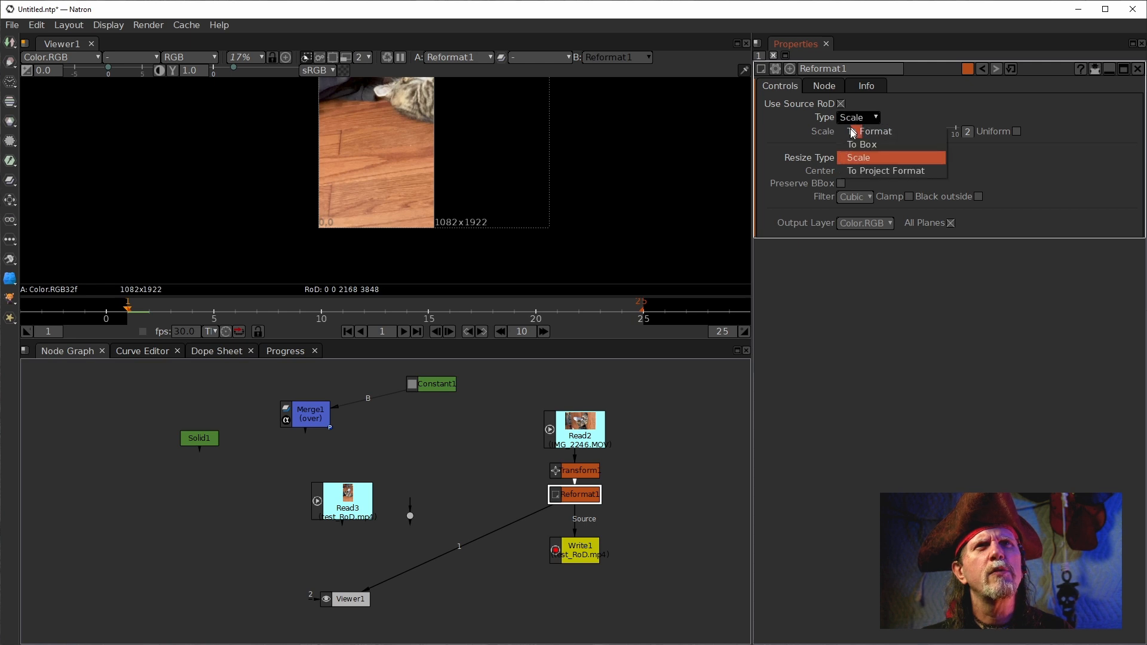
left_click(851, 145)
left_click_drag(574, 494, 482, 508)
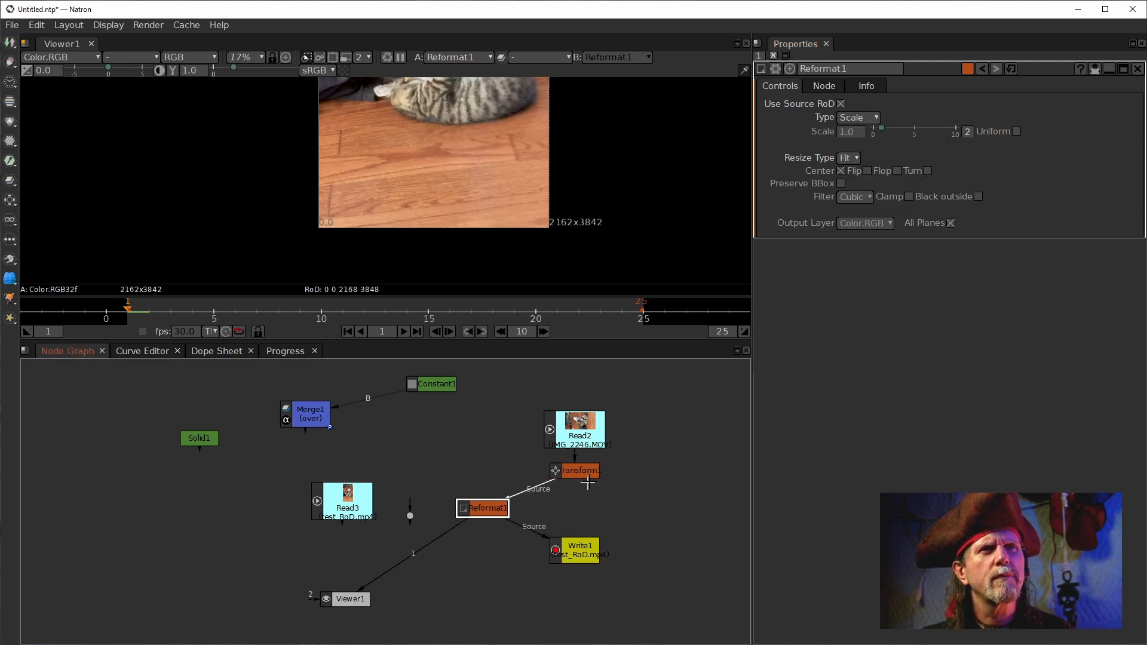
left_click_drag(485, 508, 578, 510)
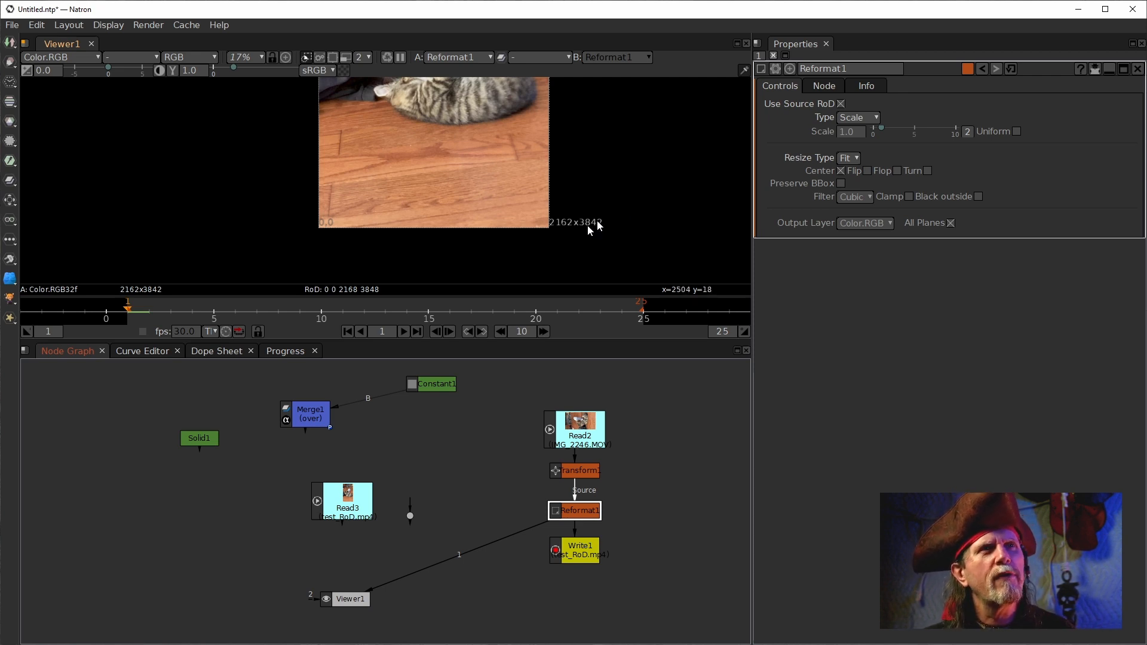
Examine the lower corner and side edge of Reformat1's enlarged output.
key("f")
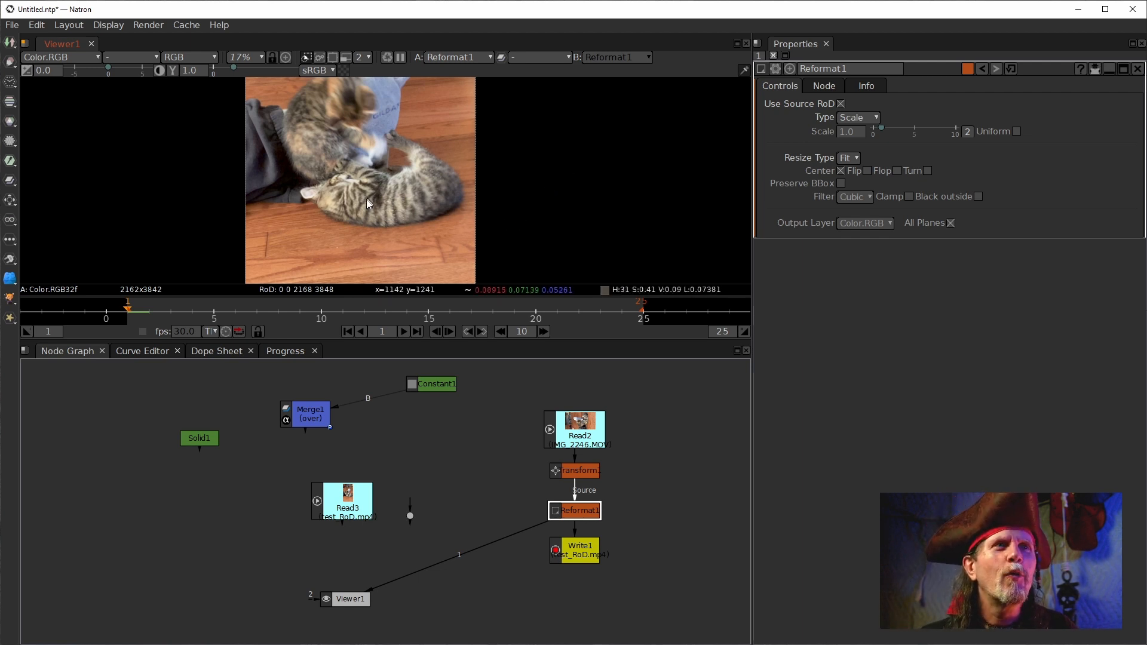
left_click_drag(522, 221, 529, 159)
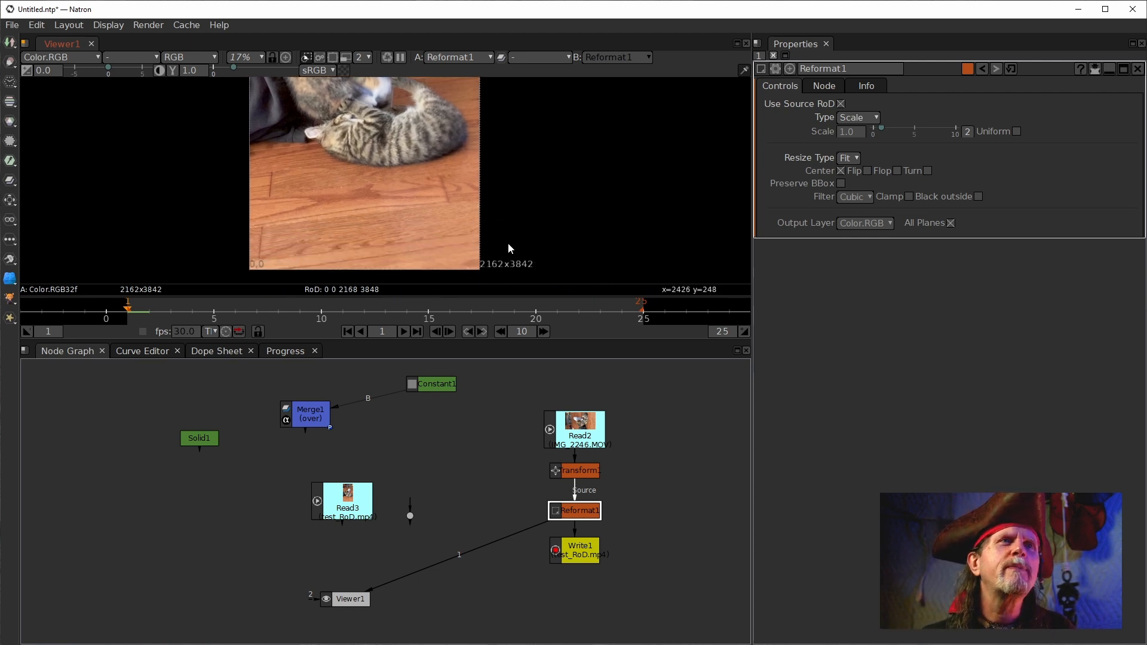
scroll(472, 233, "up", 10)
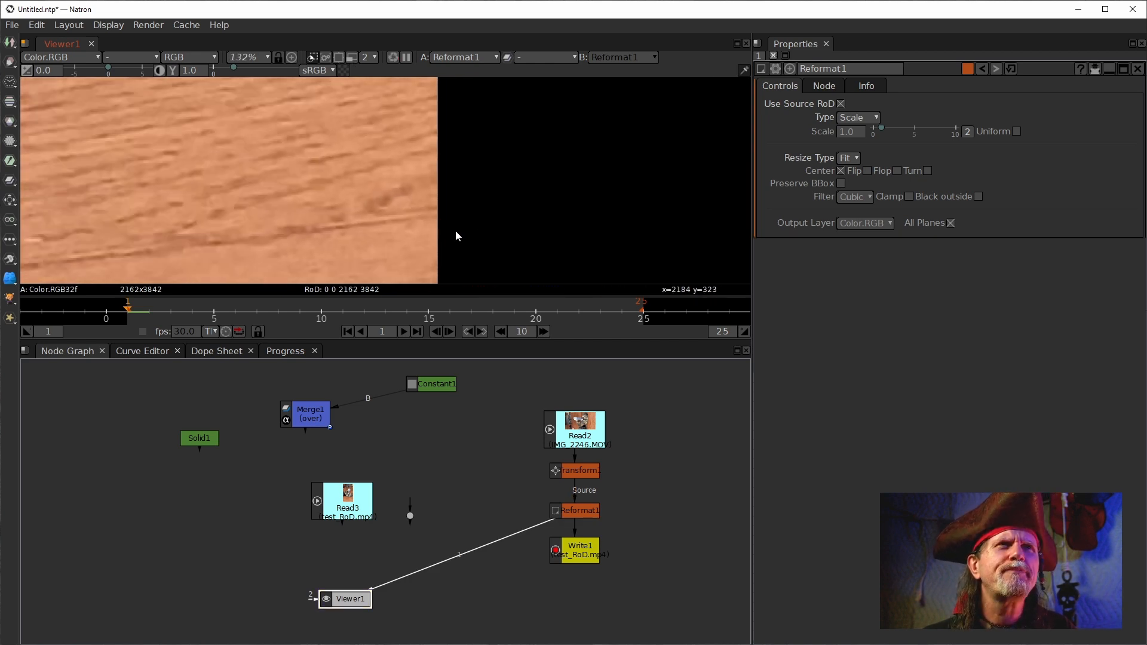
scroll(439, 224, "down", 2)
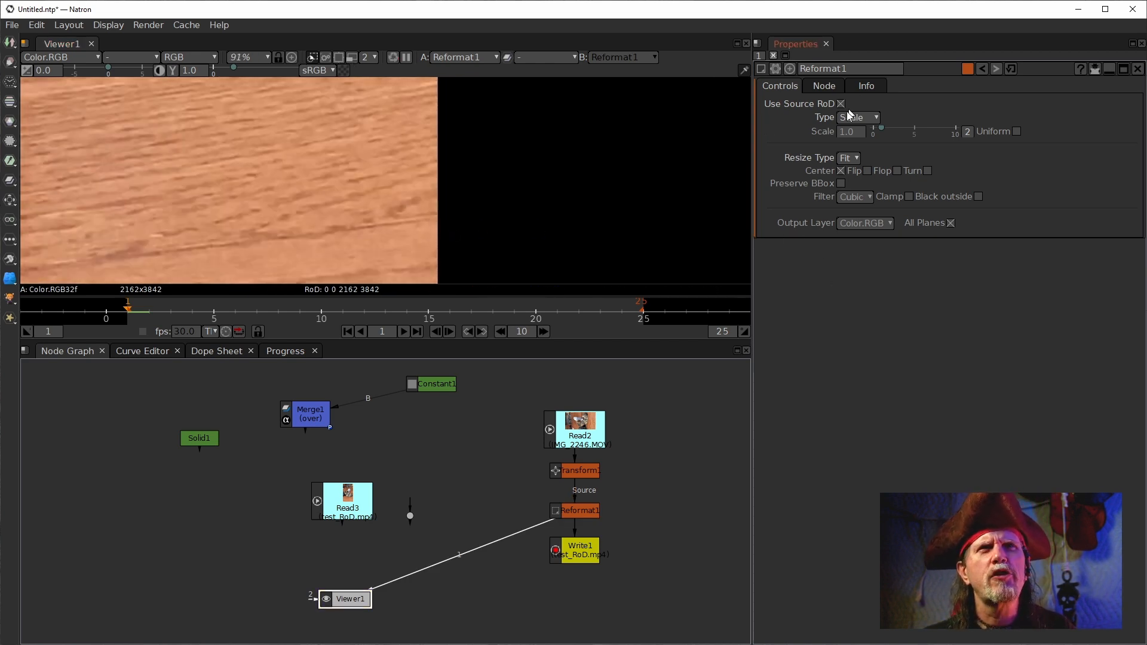
Switch Reformat1's type to To Box for comparison, and return it to Scale.
left_click(860, 121)
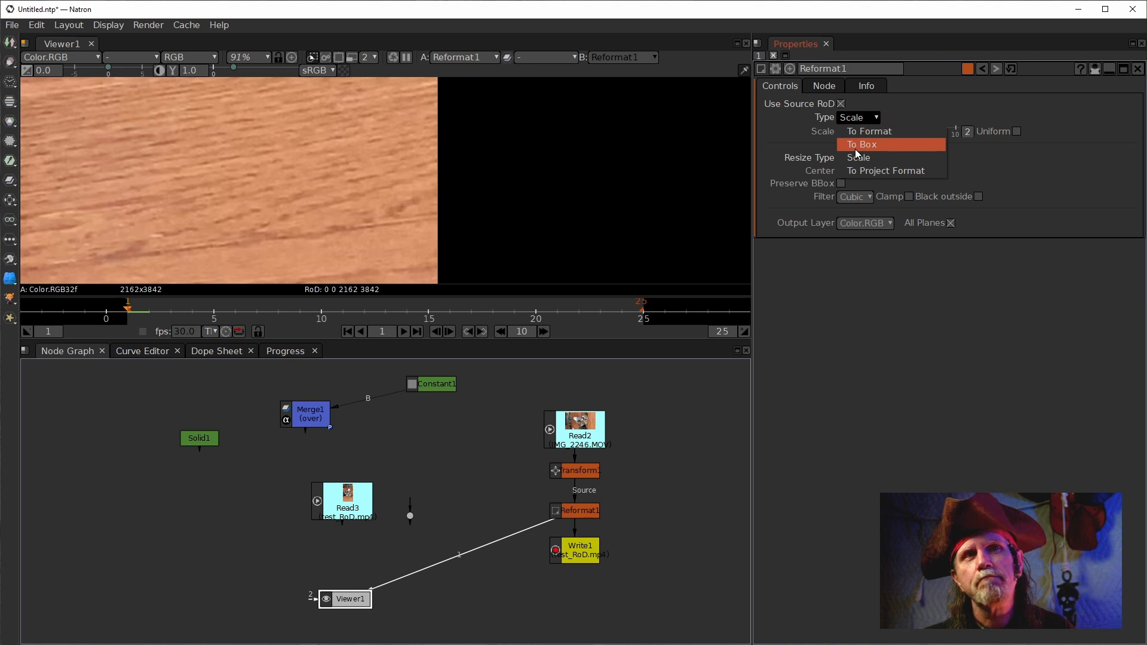
left_click(1005, 169)
left_click(853, 116)
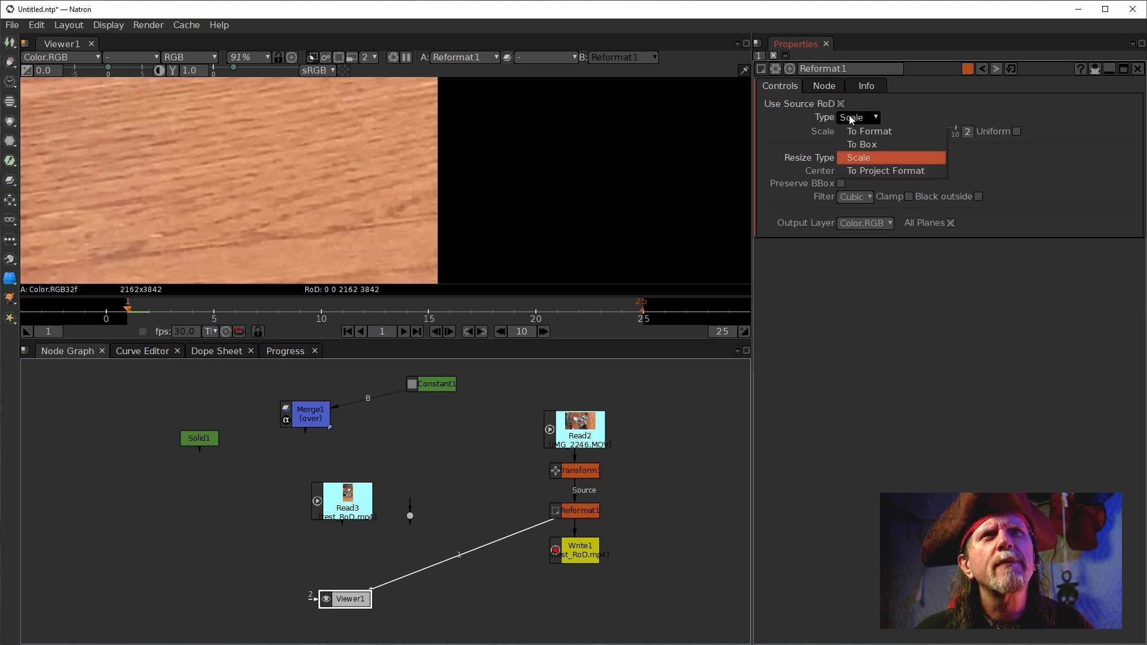
left_click(856, 145)
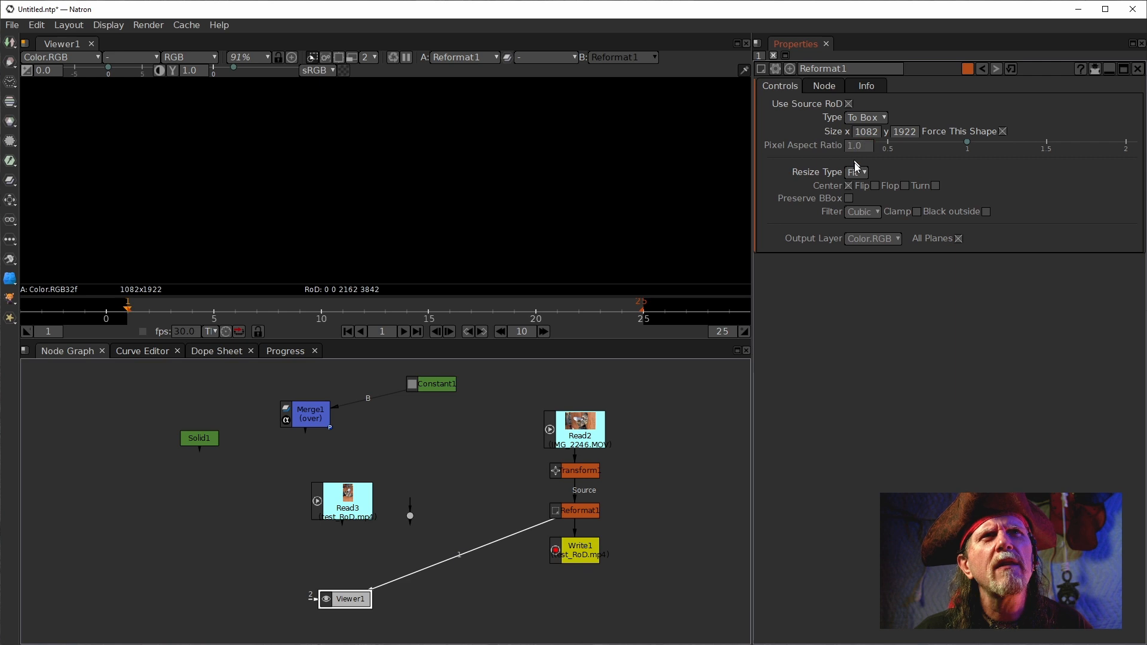
left_click(867, 116)
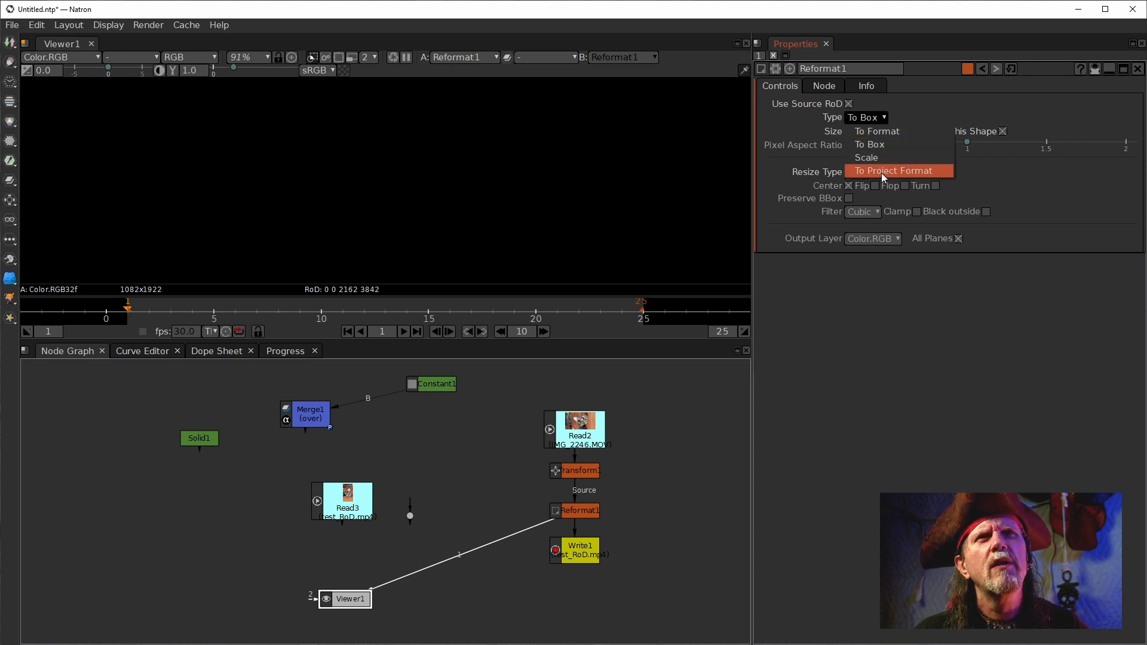
left_click(869, 156)
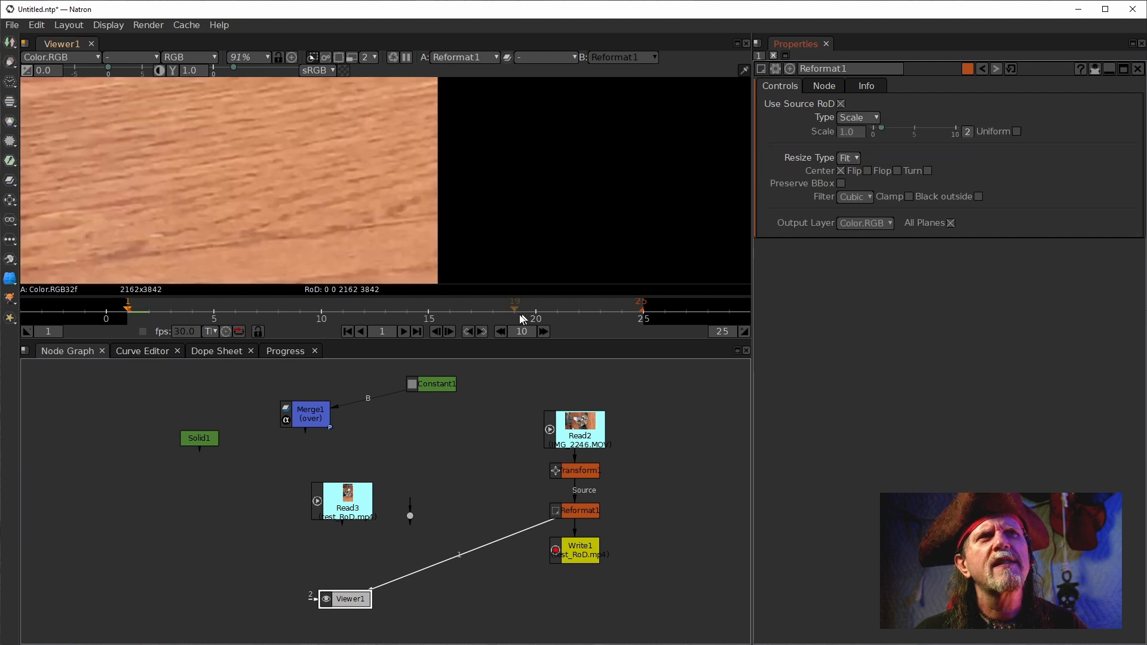
Set Reformat1's resize type to Width and change its type to To Box, leaving Preserve BBox off.
key("f")
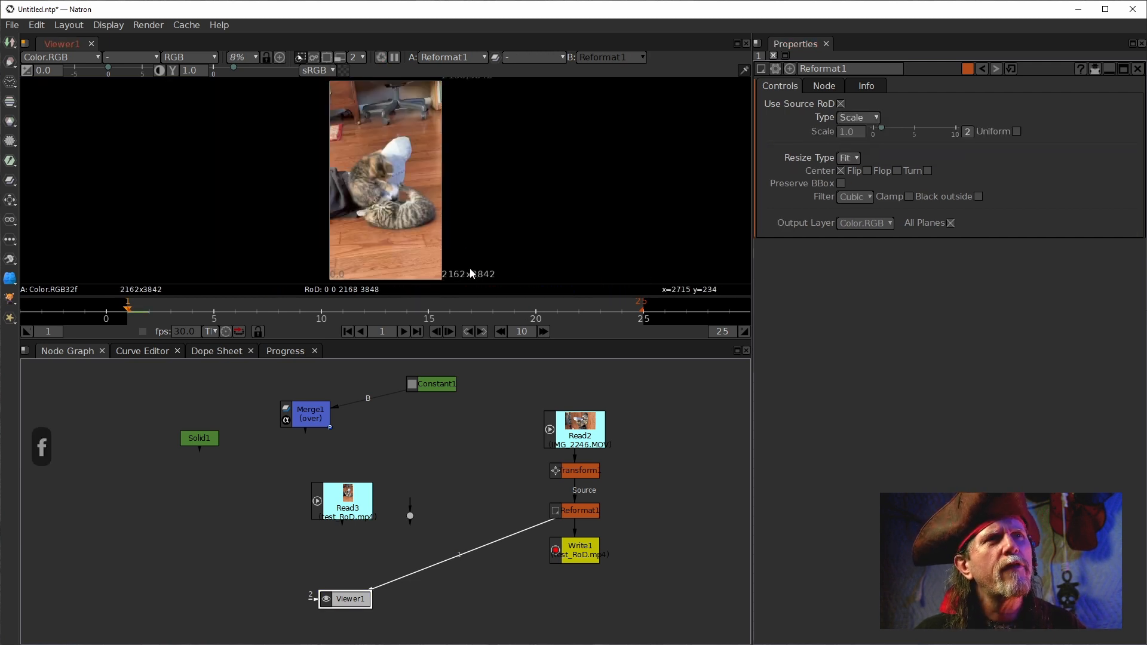
left_click(852, 159)
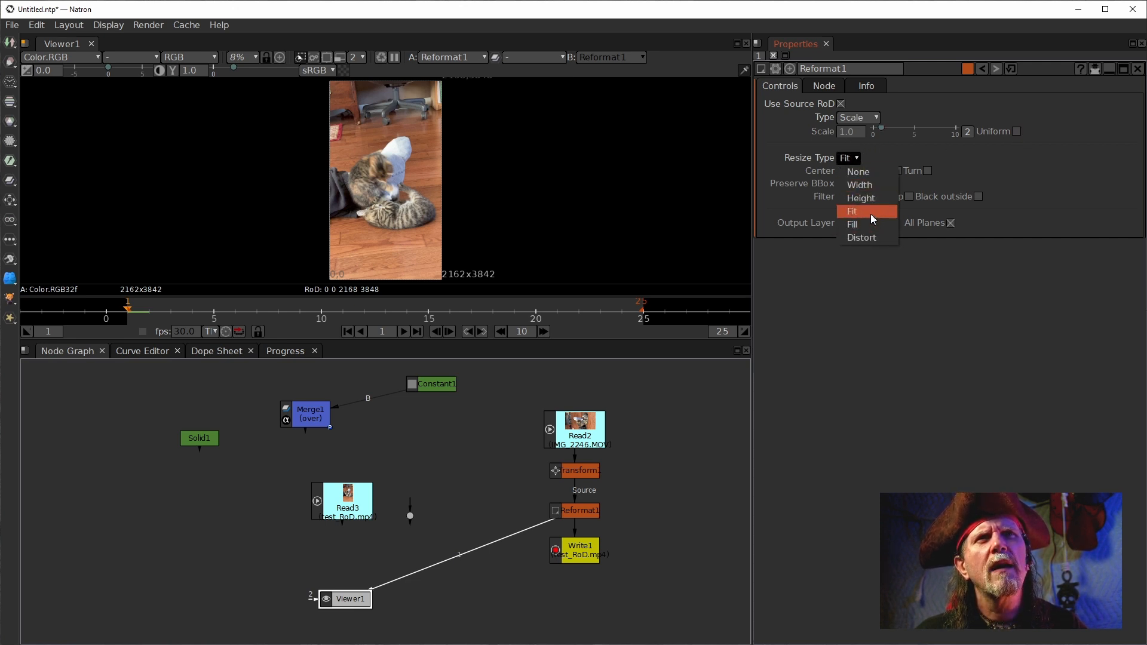
left_click(861, 187)
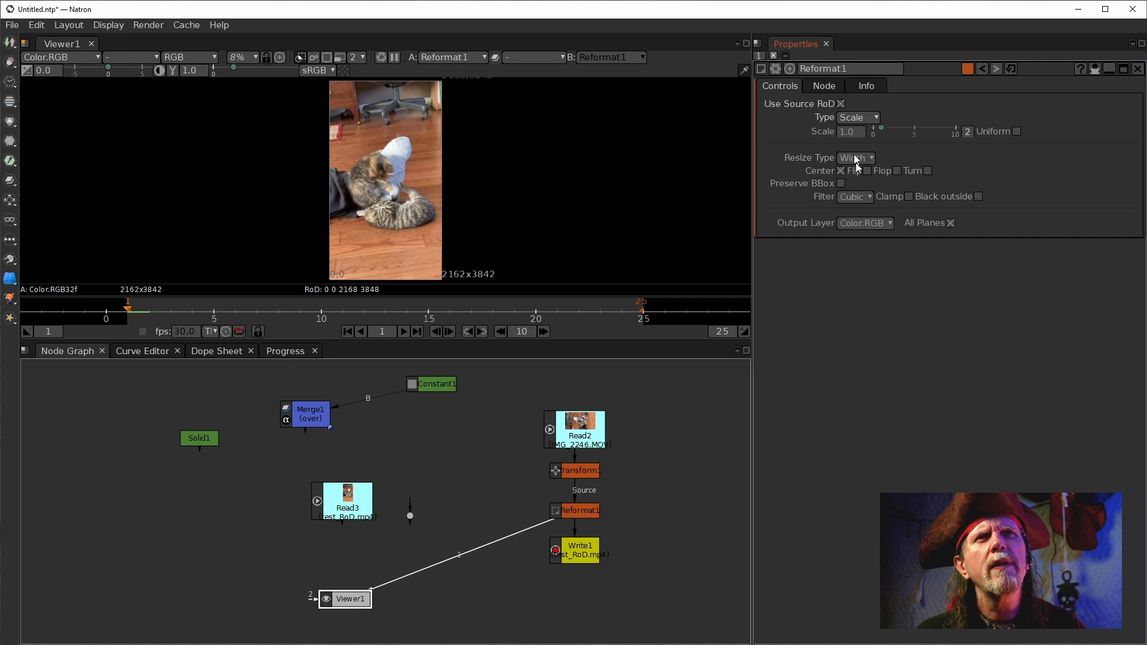
left_click(856, 119)
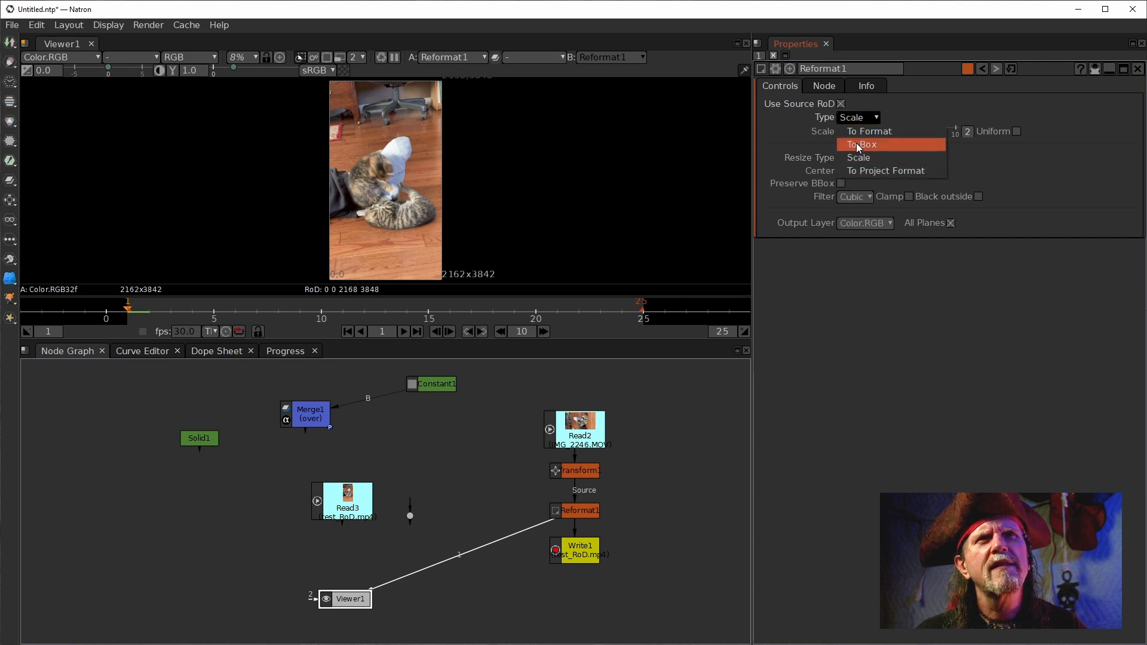
left_click(856, 144)
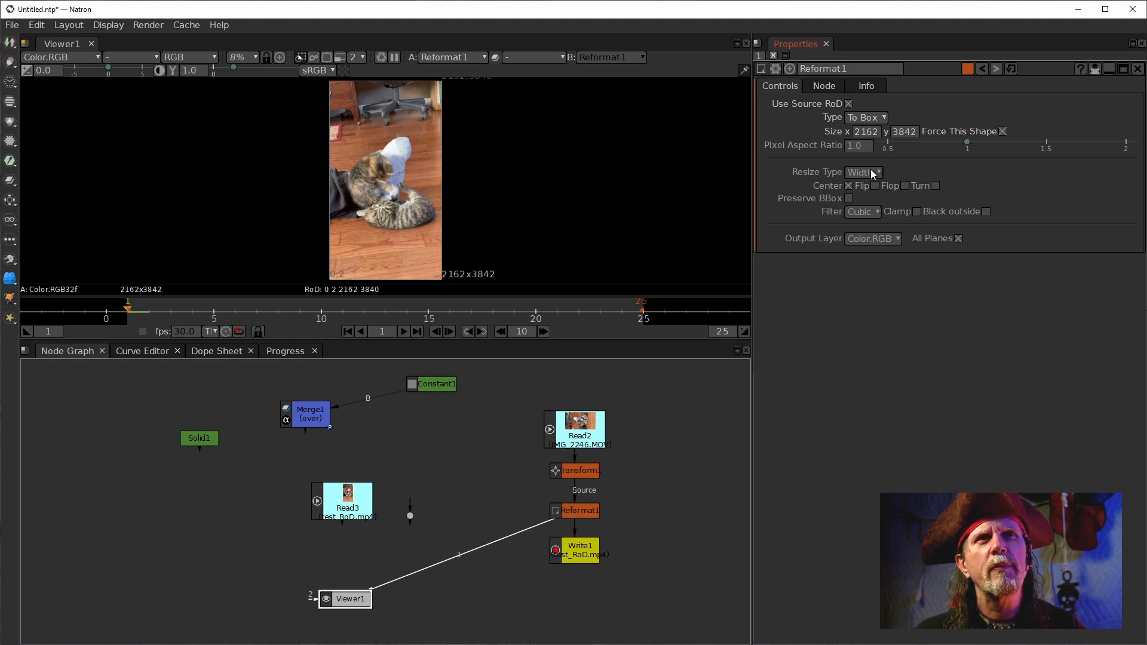
left_click(848, 198)
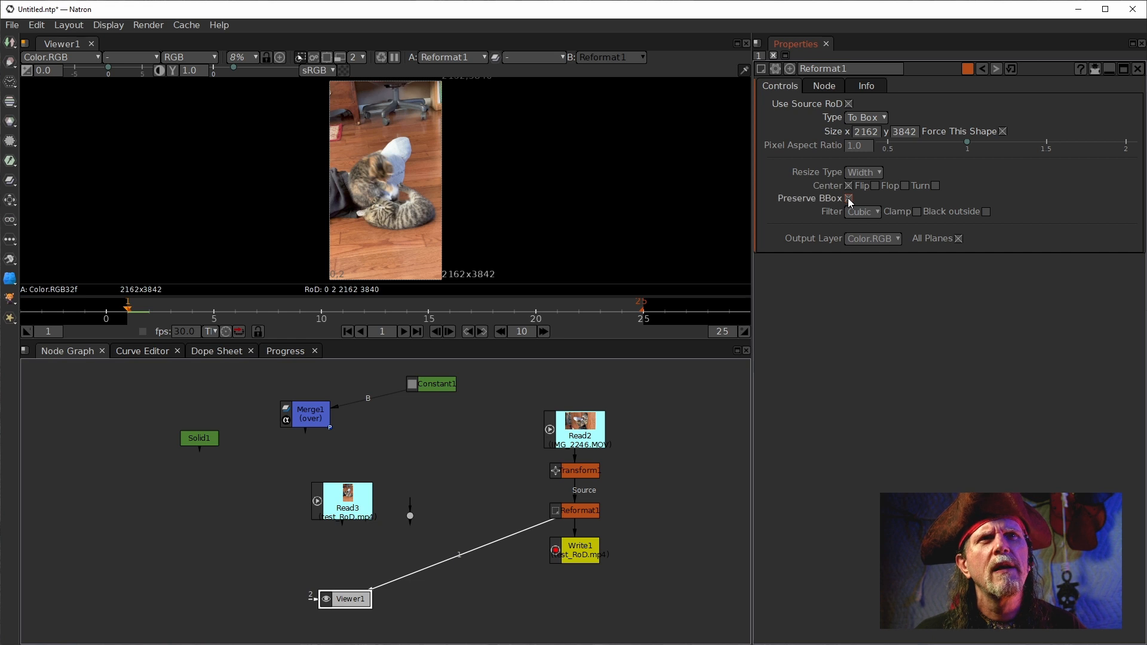
left_click(849, 199)
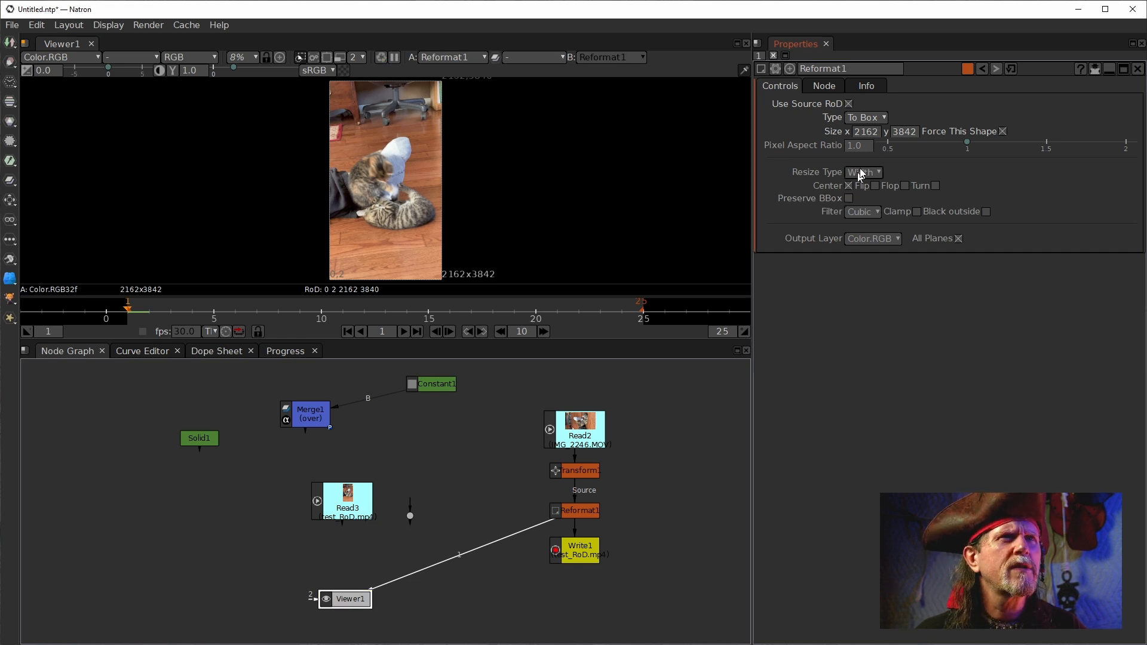
Set Reformat1's box size to 2160 by 3840.
left_click(876, 134)
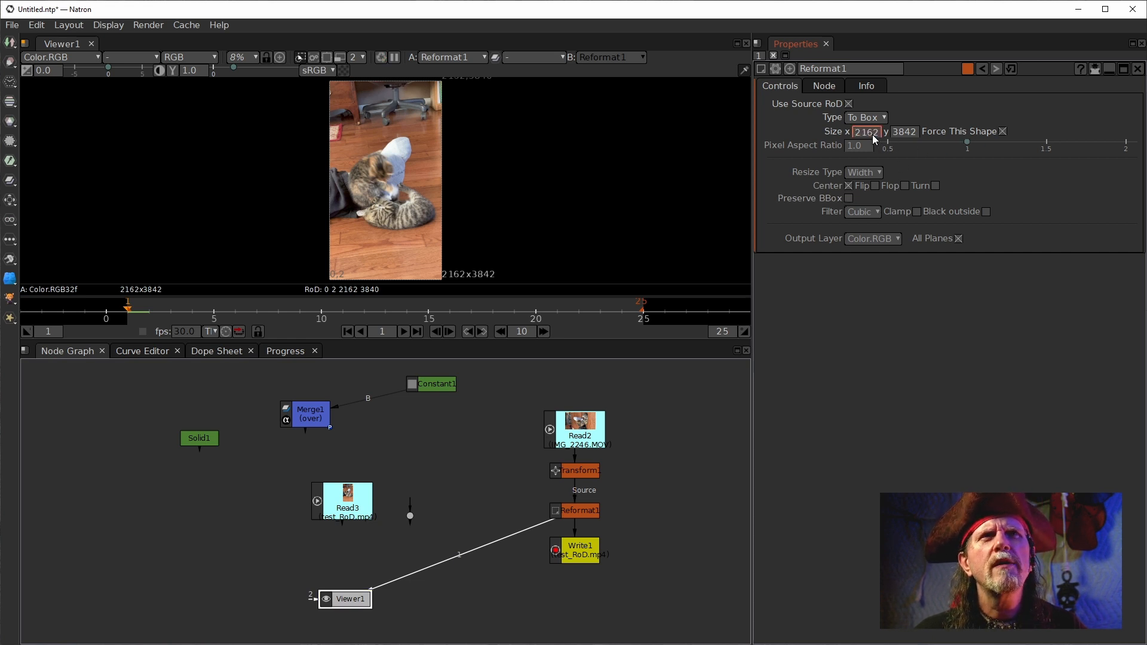
type("0")
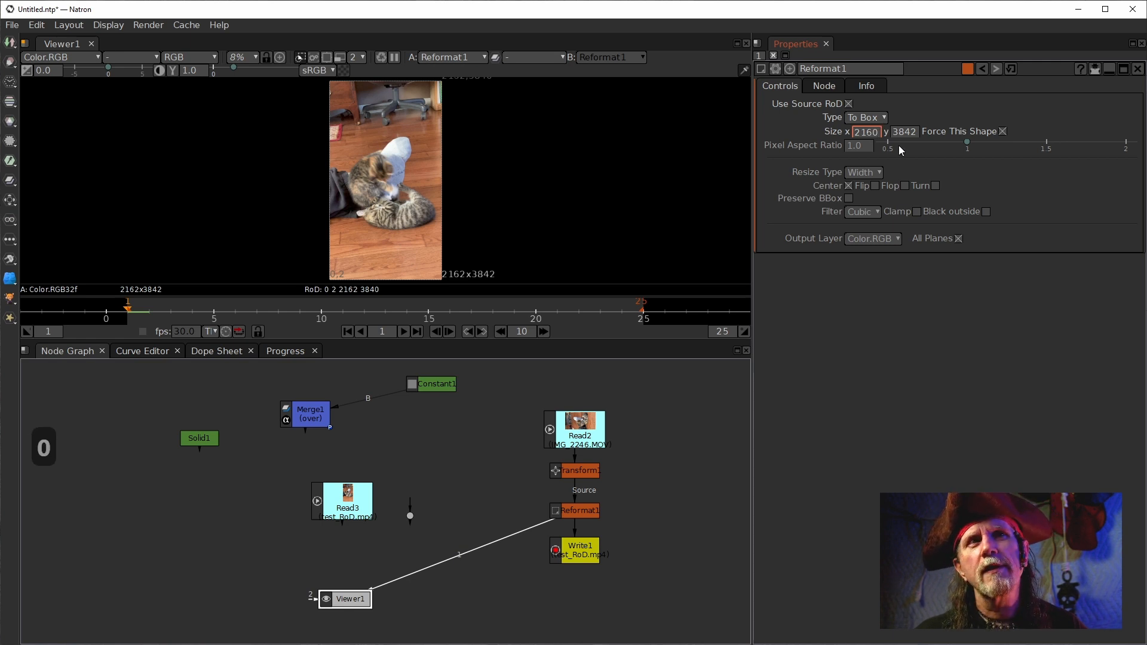
left_click(912, 134)
type("0")
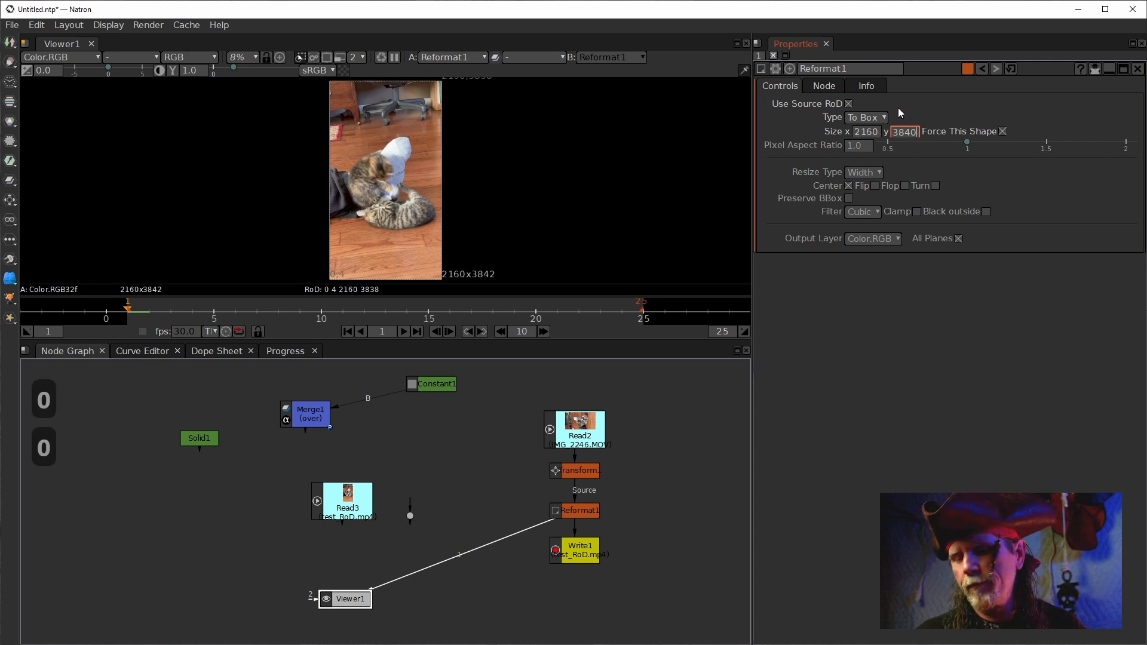
key("Return")
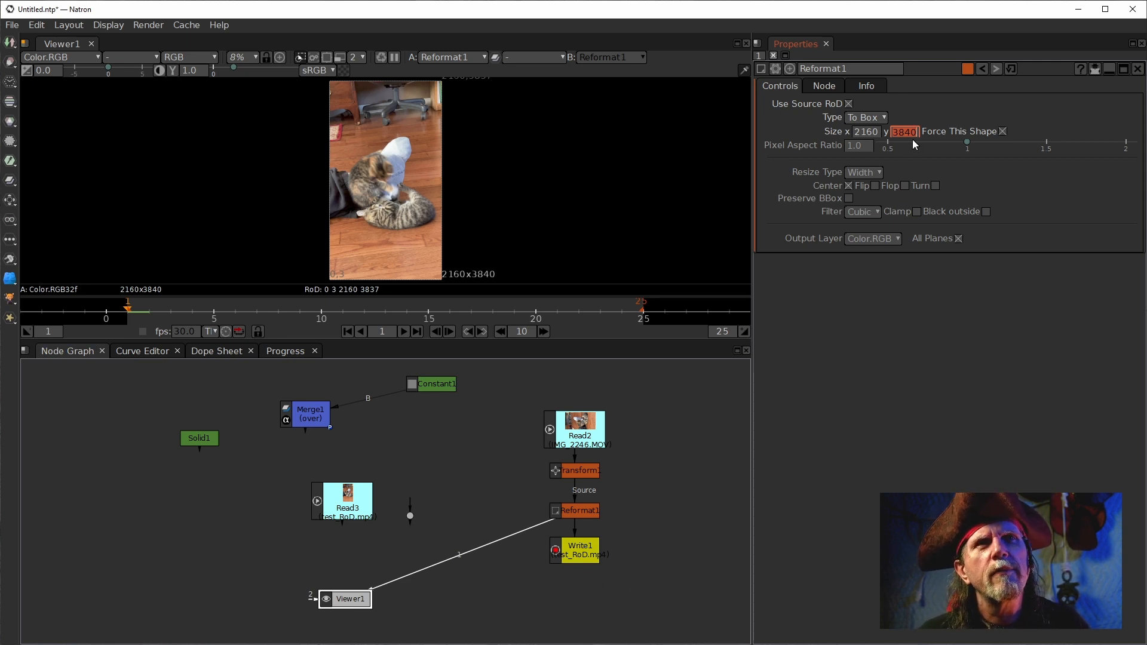
Set Reformat1's resize type to Fit and inspect the side edge of the output frame.
left_click(874, 174)
left_click(697, 526)
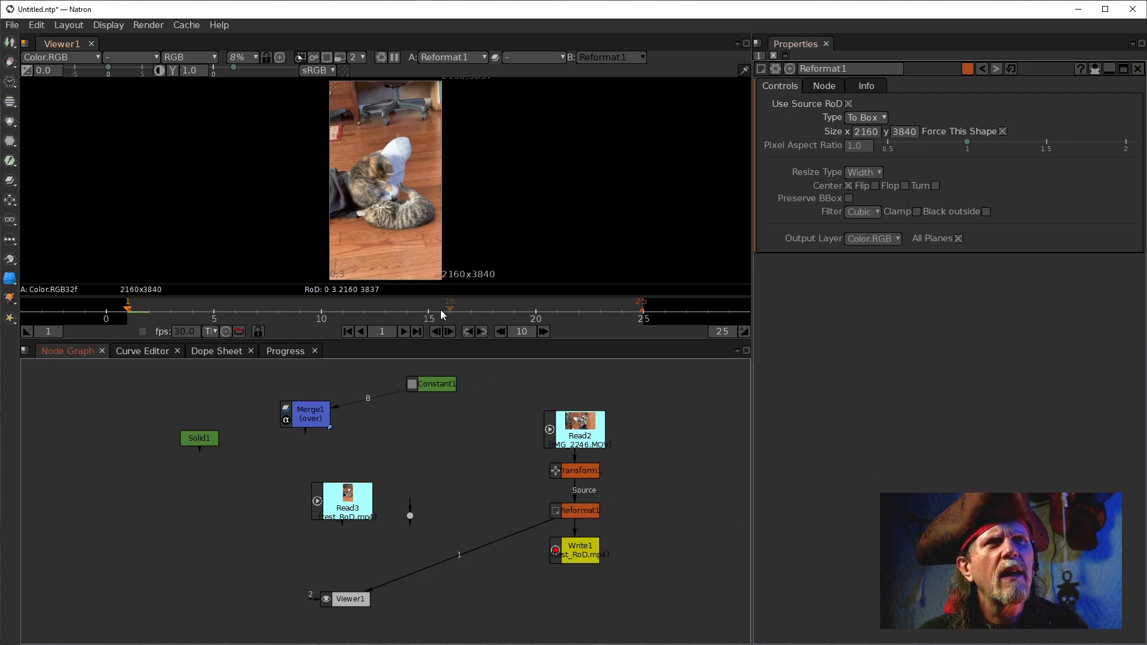
scroll(388, 183, "up", 3)
scroll(388, 181, "up", 4)
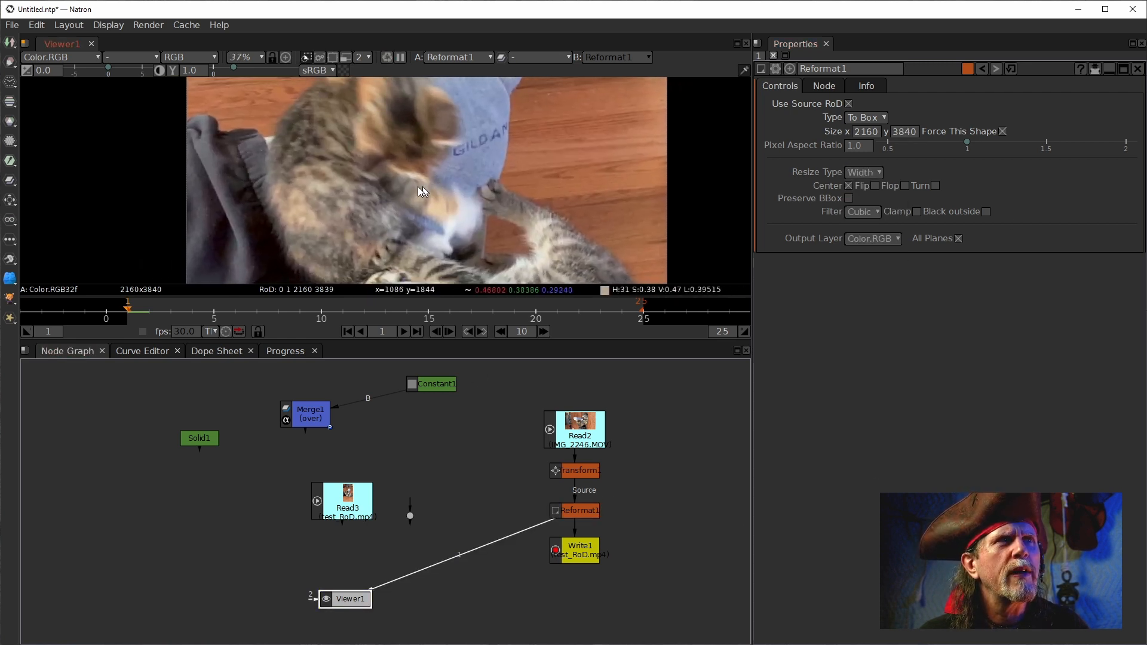
scroll(389, 192, "down", 3)
scroll(389, 193, "up", 2)
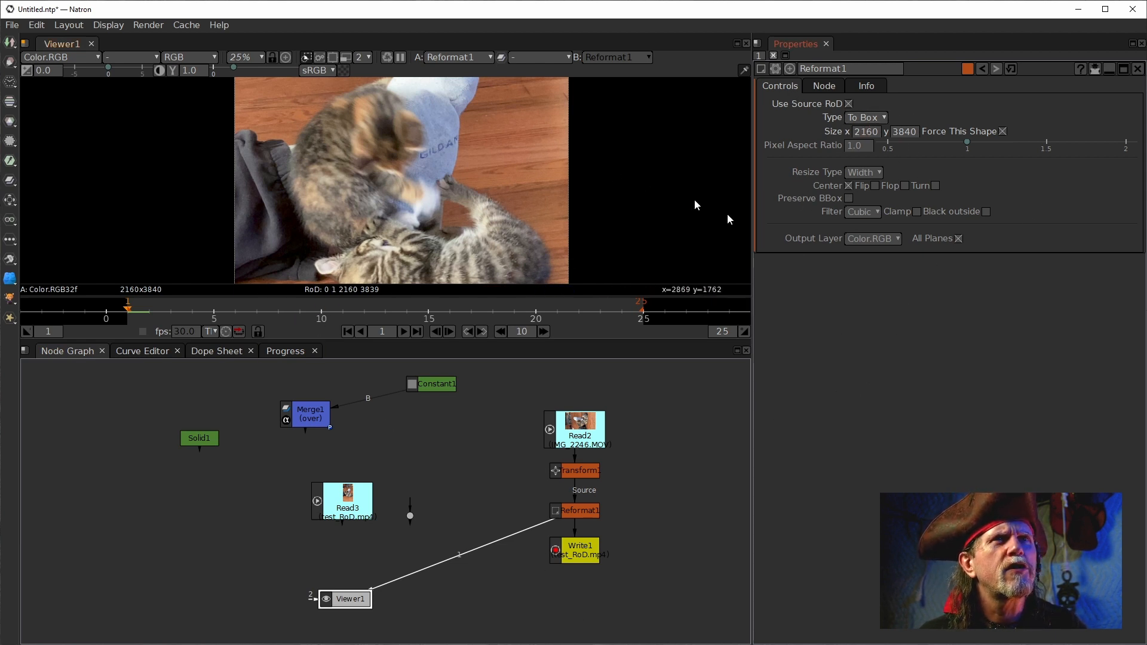
left_click(871, 174)
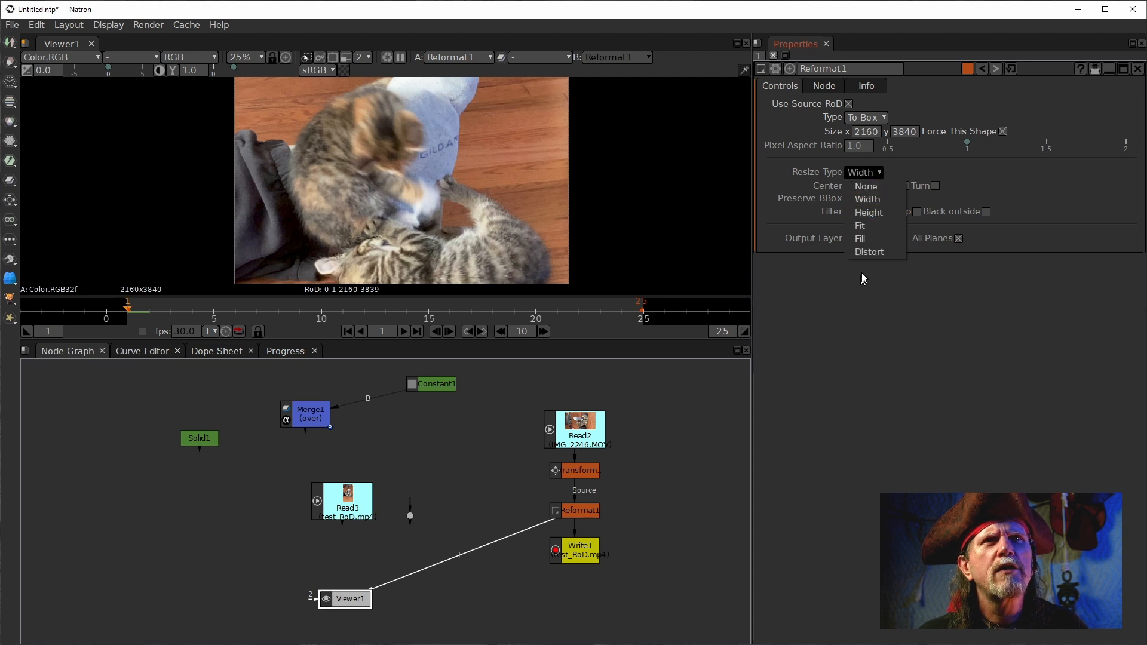
left_click(865, 230)
scroll(327, 227, "up", 8)
left_click_drag(375, 210, 497, 231)
Alternate Reformat1's resize type between Fill and Fit to compare the frame edge, ending on Fit.
left_click(873, 173)
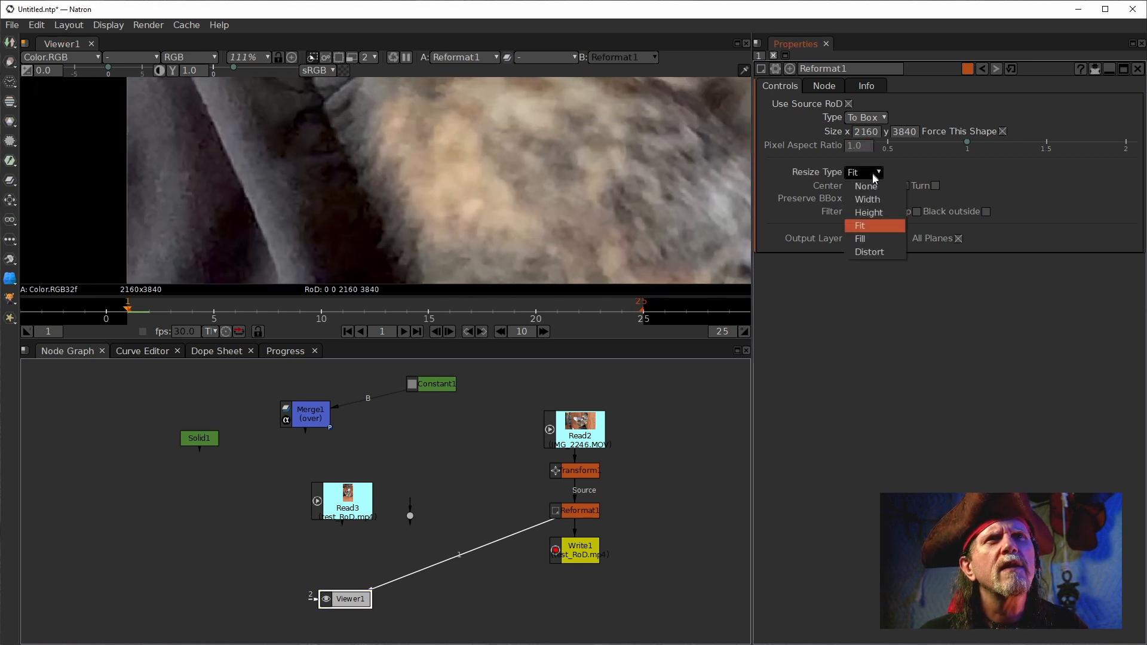
left_click(873, 239)
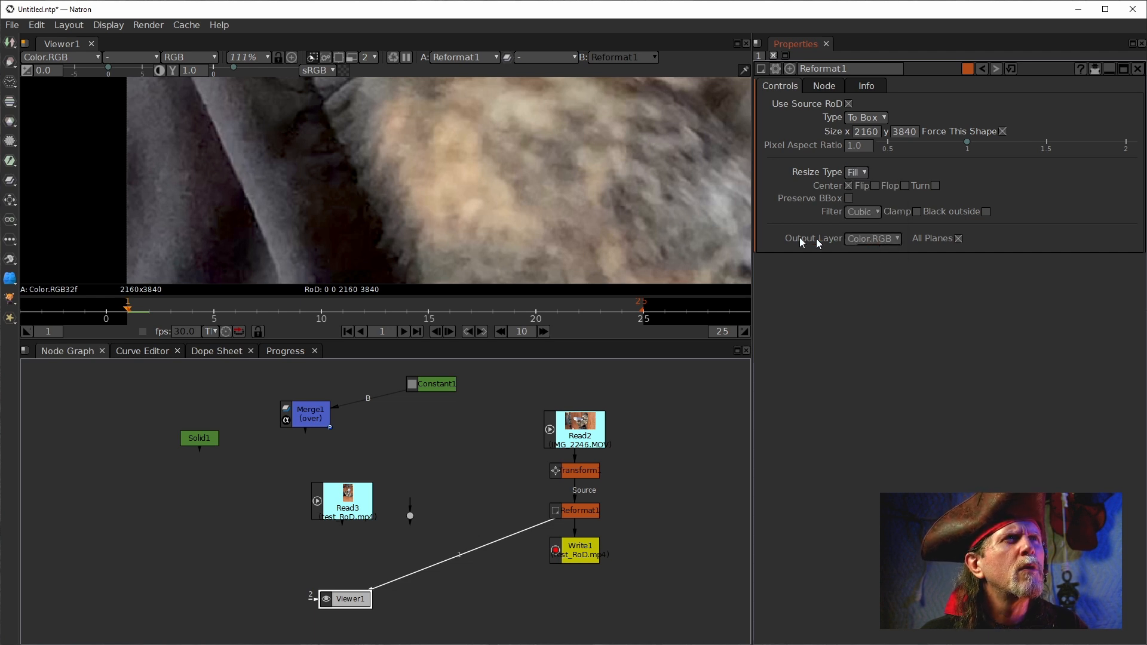
scroll(164, 173, "up", 6)
left_click_drag(141, 174, 386, 241)
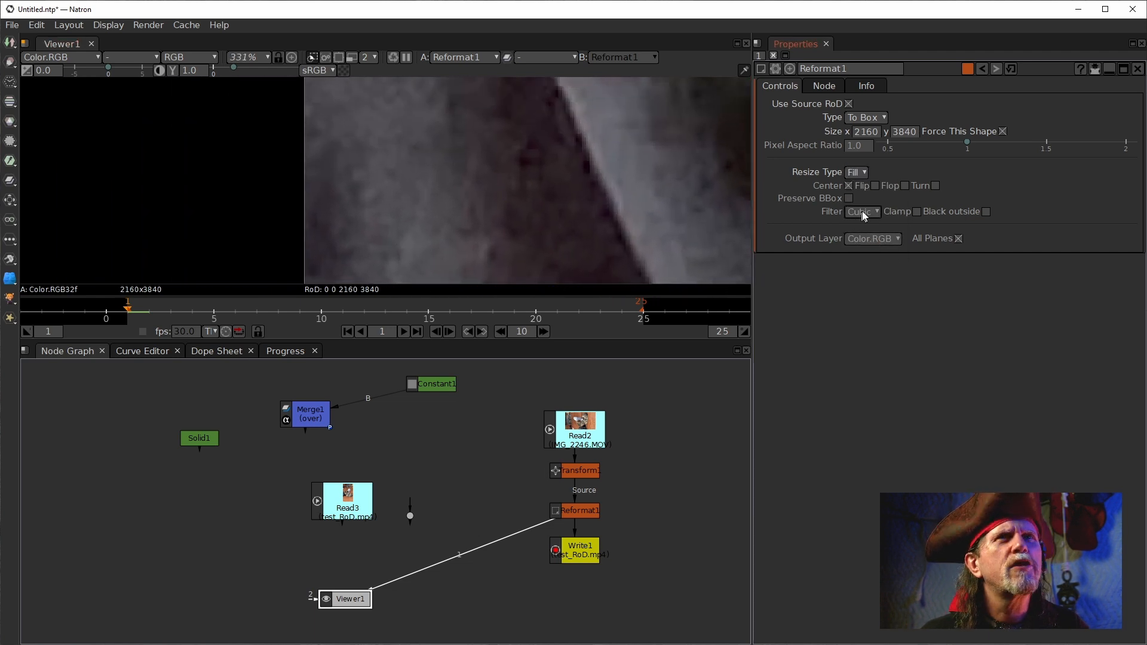
left_click(854, 173)
left_click(870, 227)
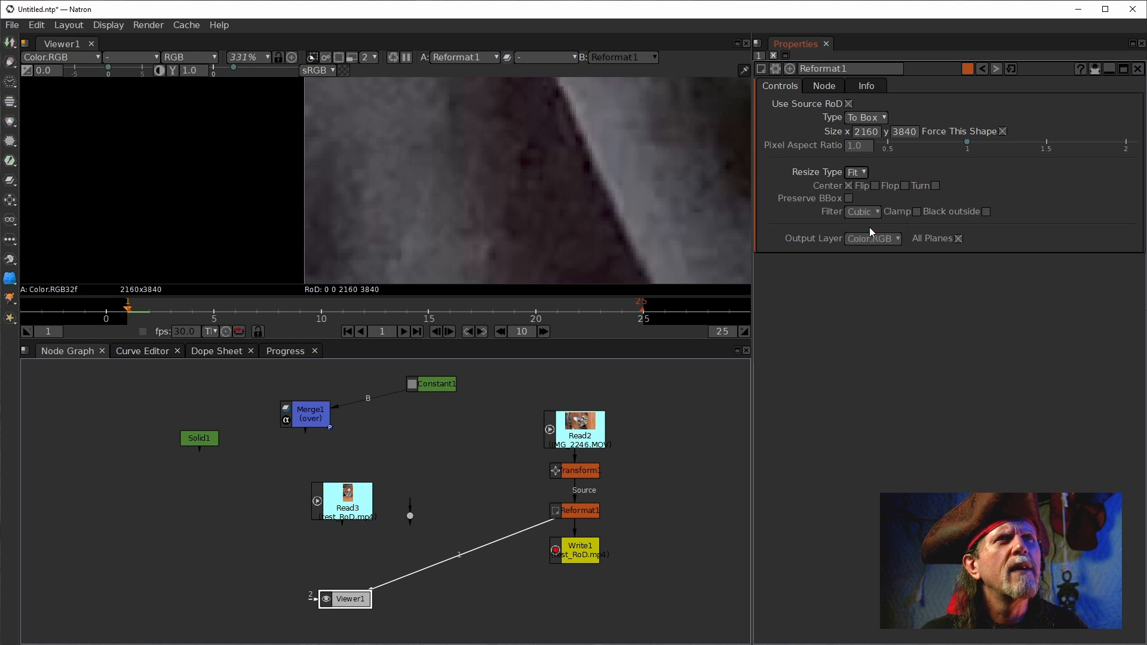
left_click(862, 177)
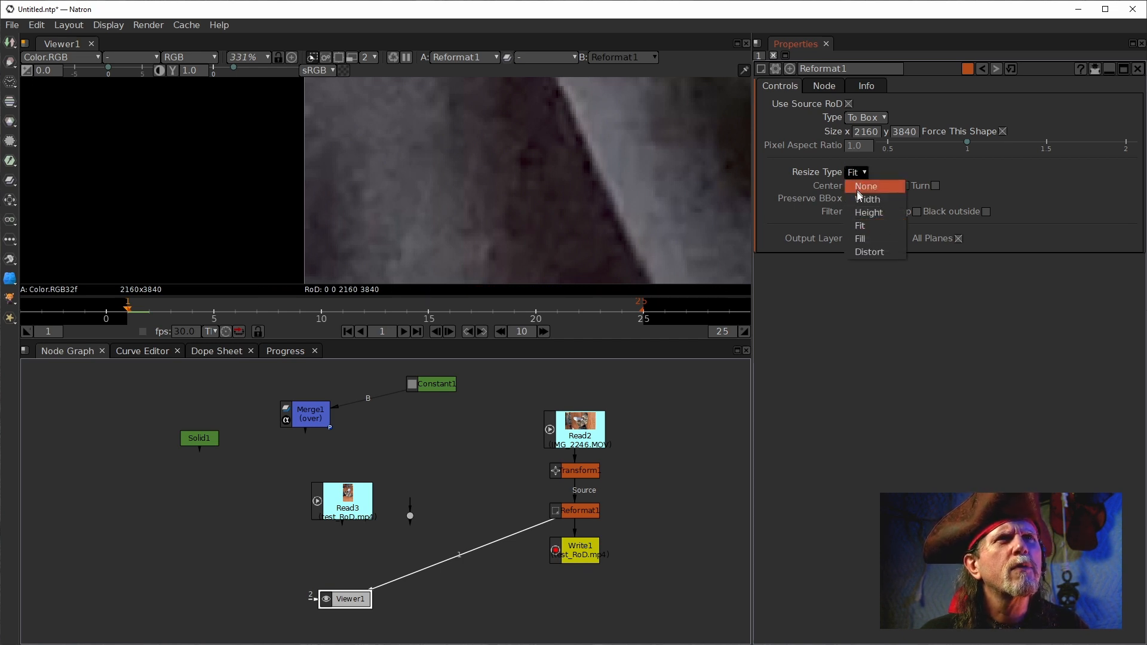
left_click(864, 239)
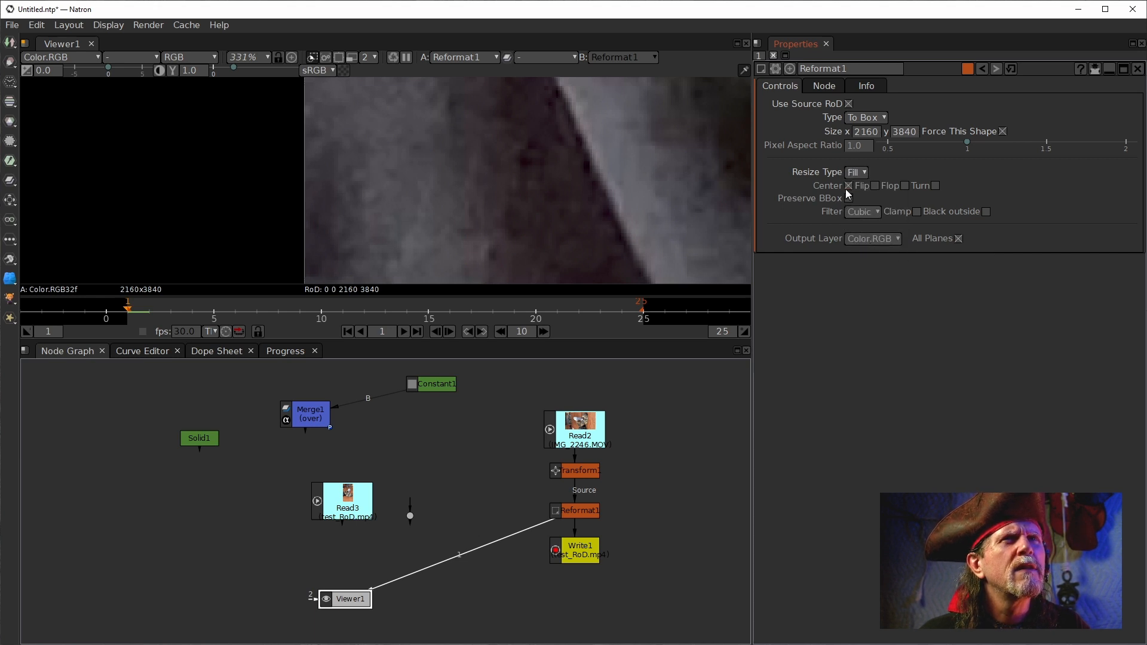
left_click(857, 172)
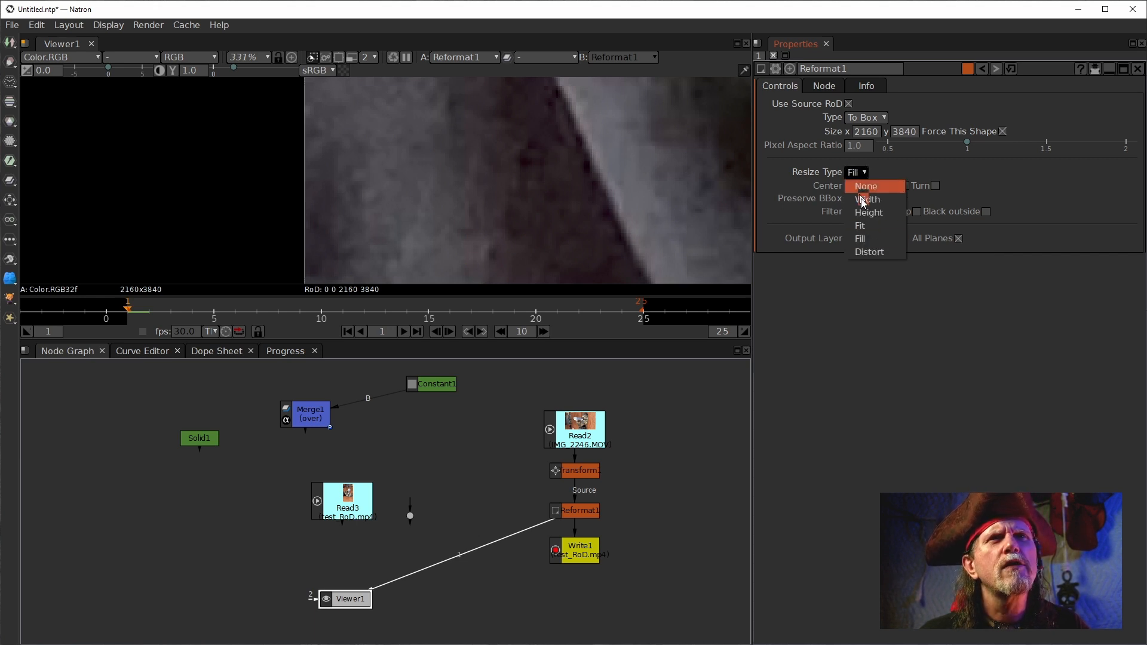
left_click(873, 226)
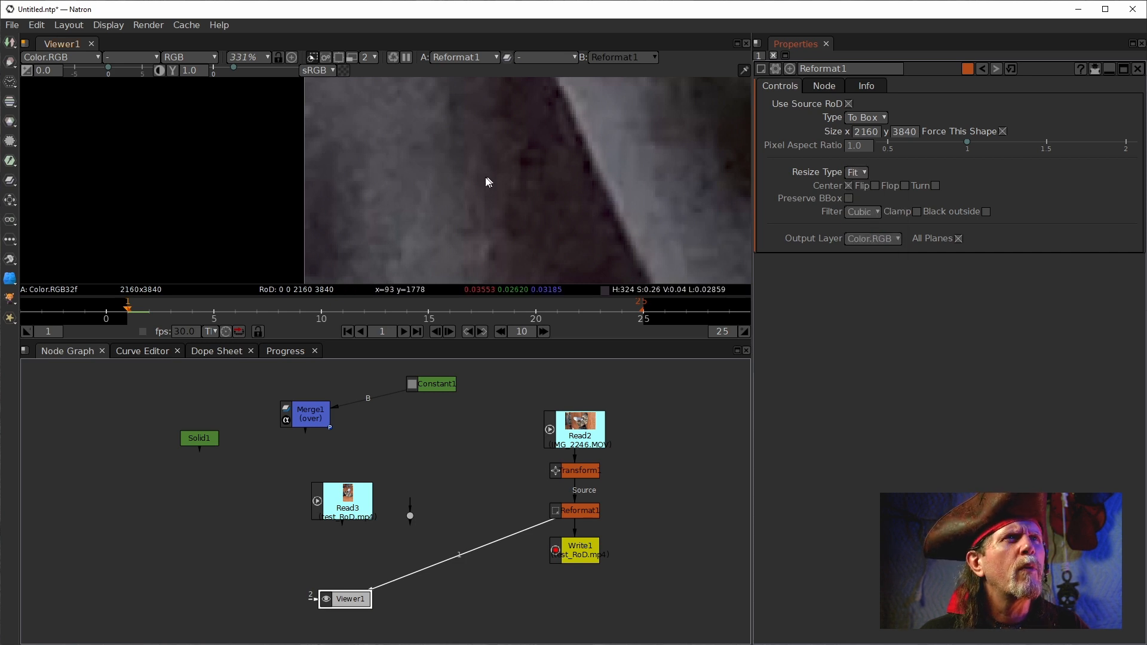
Lower Reformat1's box height to 2840 and on to 1840 to test how Fit resizes the image.
scroll(471, 183, "down", 3)
scroll(317, 139, "down", 14)
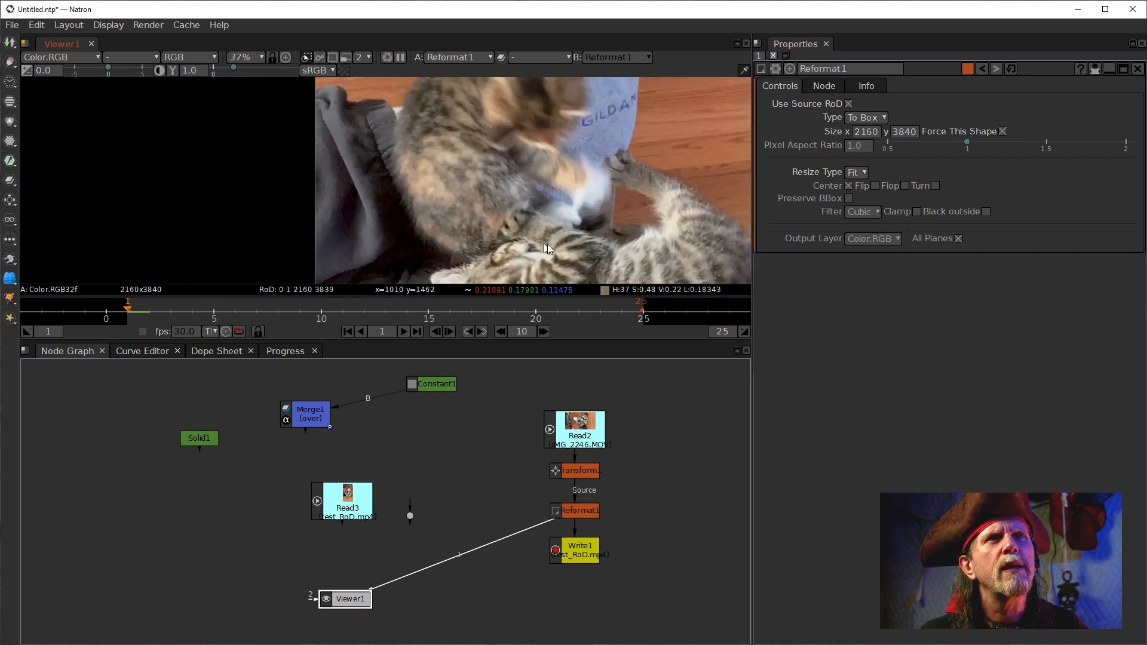
left_click_drag(450, 208, 541, 205)
scroll(552, 221, "up", 2)
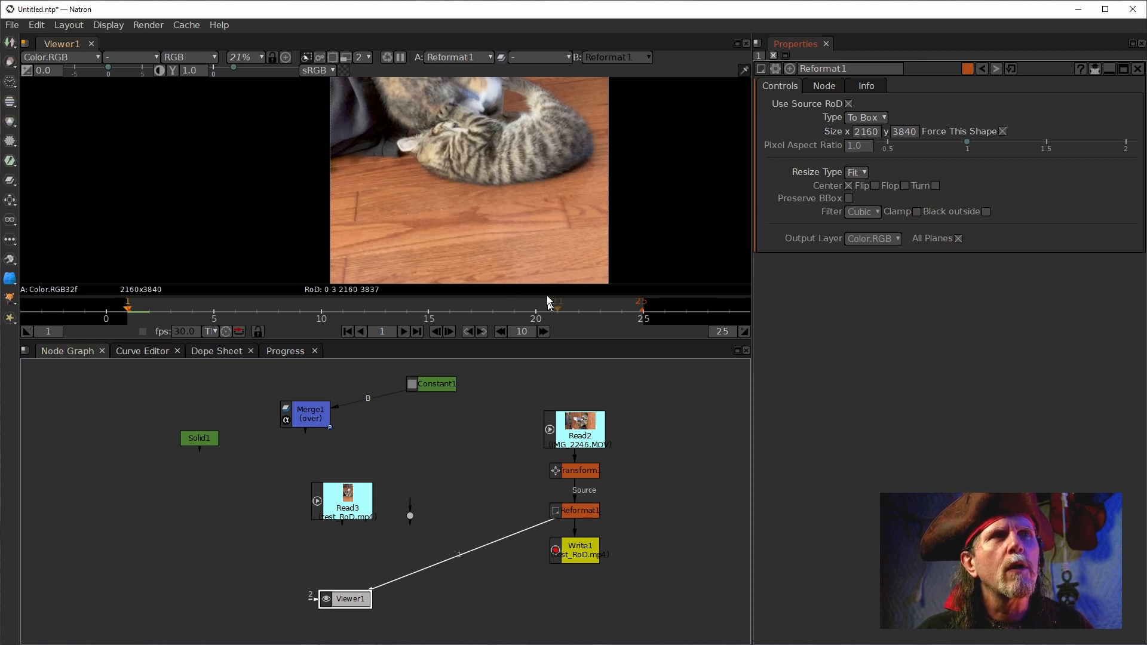
scroll(518, 163, "down", 8)
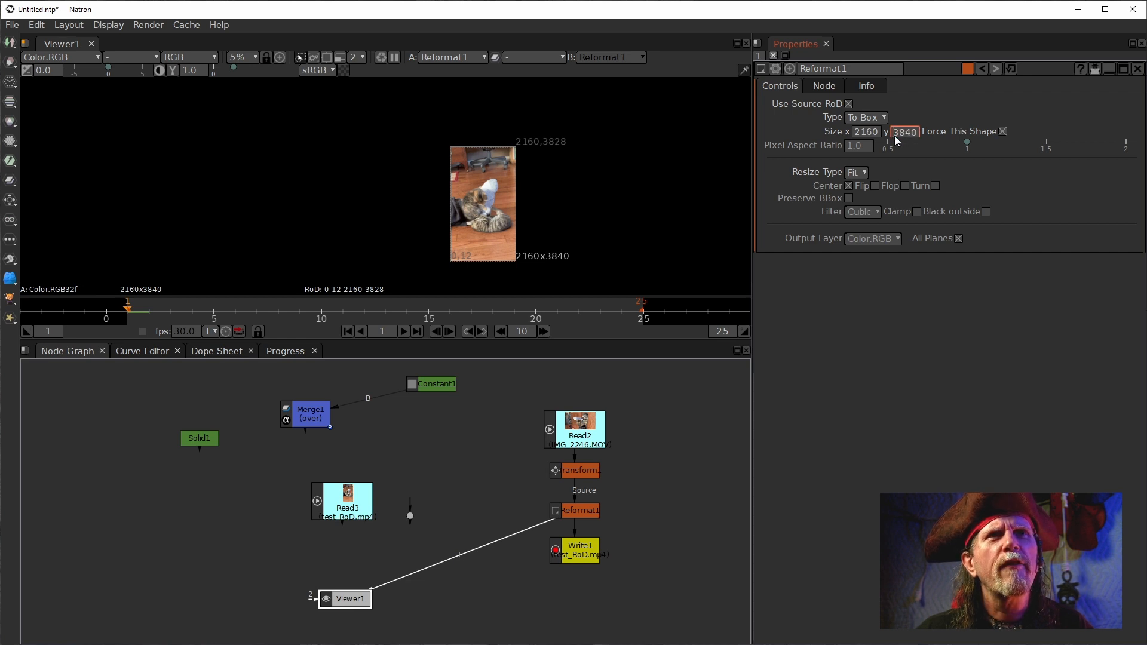
key("Down")
scroll(486, 251, "up", 4)
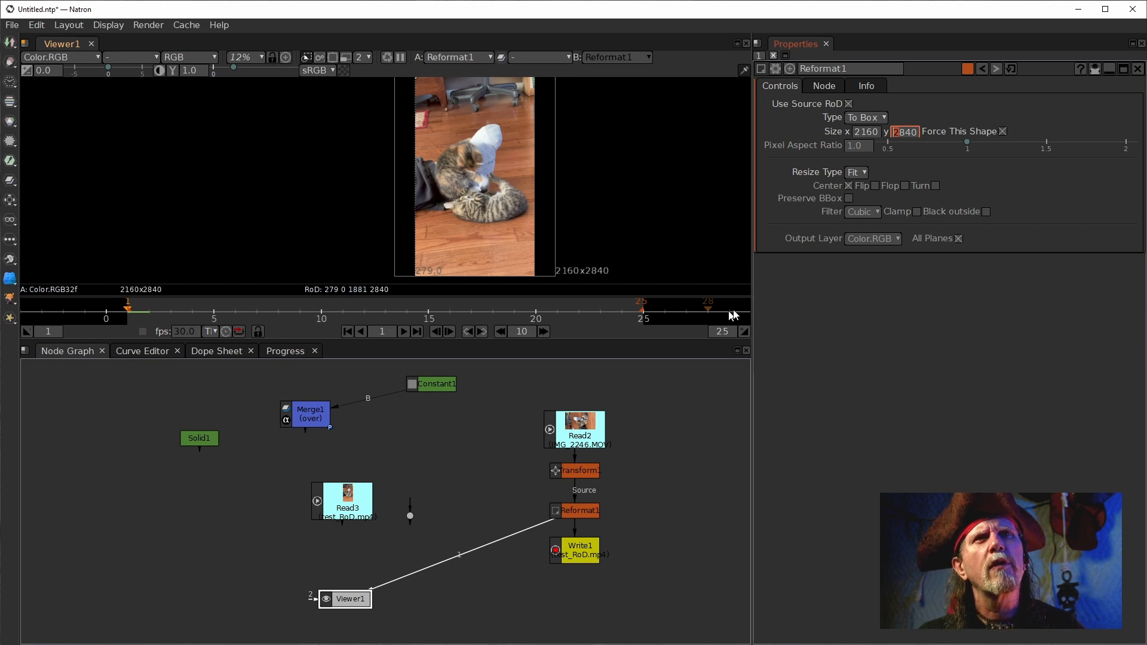
scroll(894, 137, "down", 1)
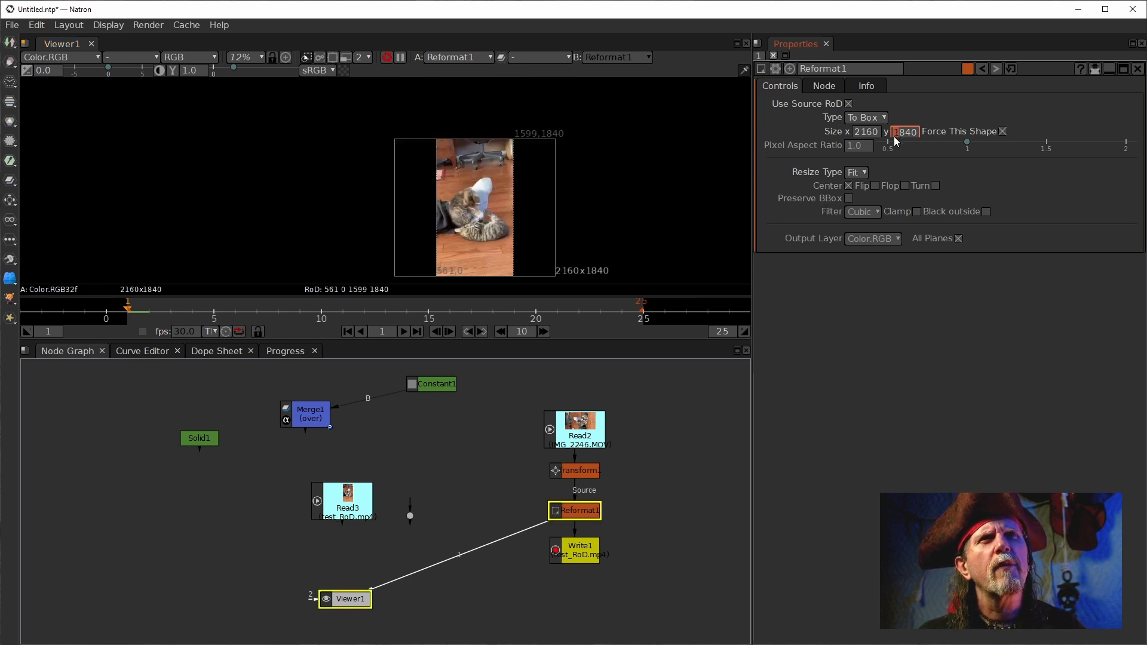
scroll(894, 136, "down", 1)
Raise Reformat1's box height to 4840, keeping the width at 2160.
scroll(894, 136, "up", 1)
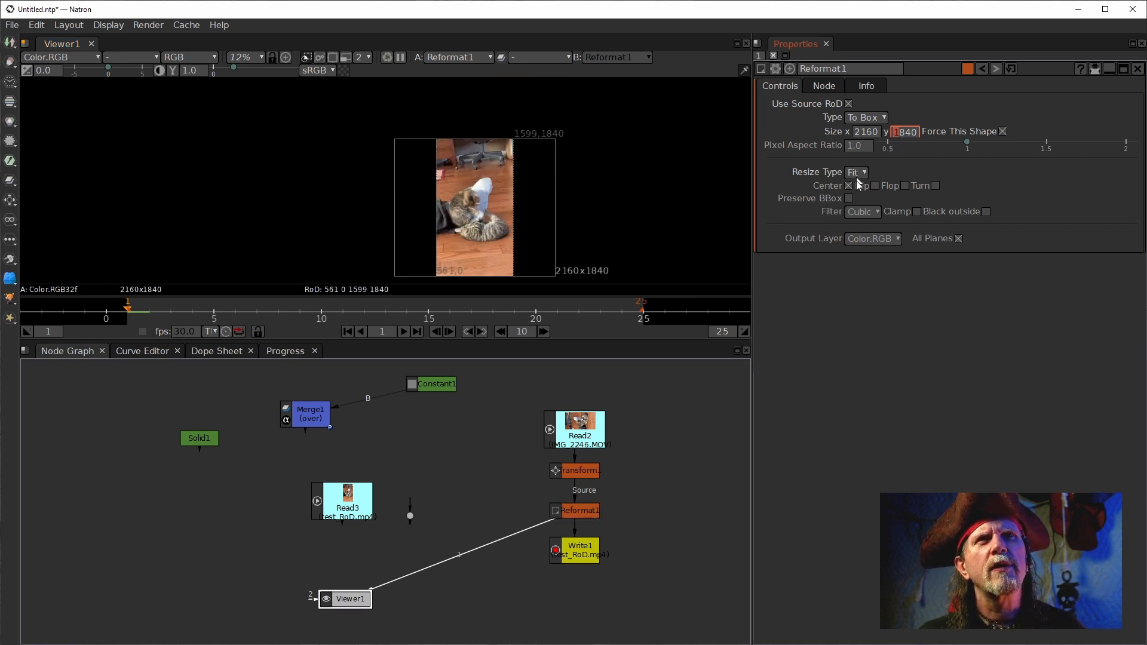
scroll(899, 134, "up", 2)
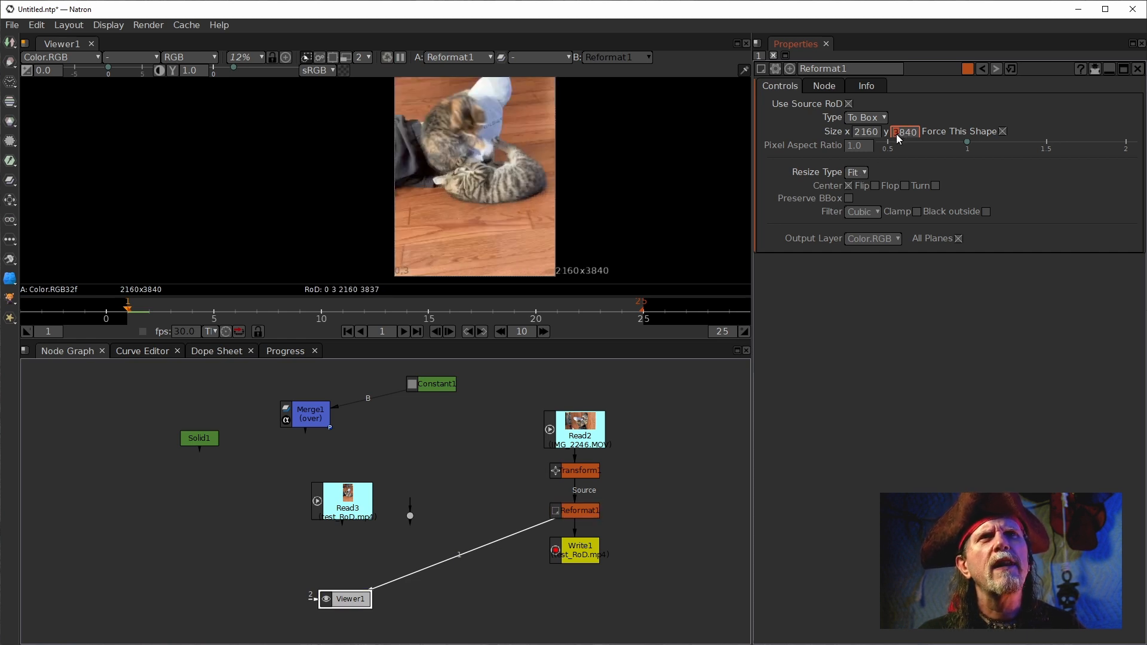
scroll(896, 133, "up", 1)
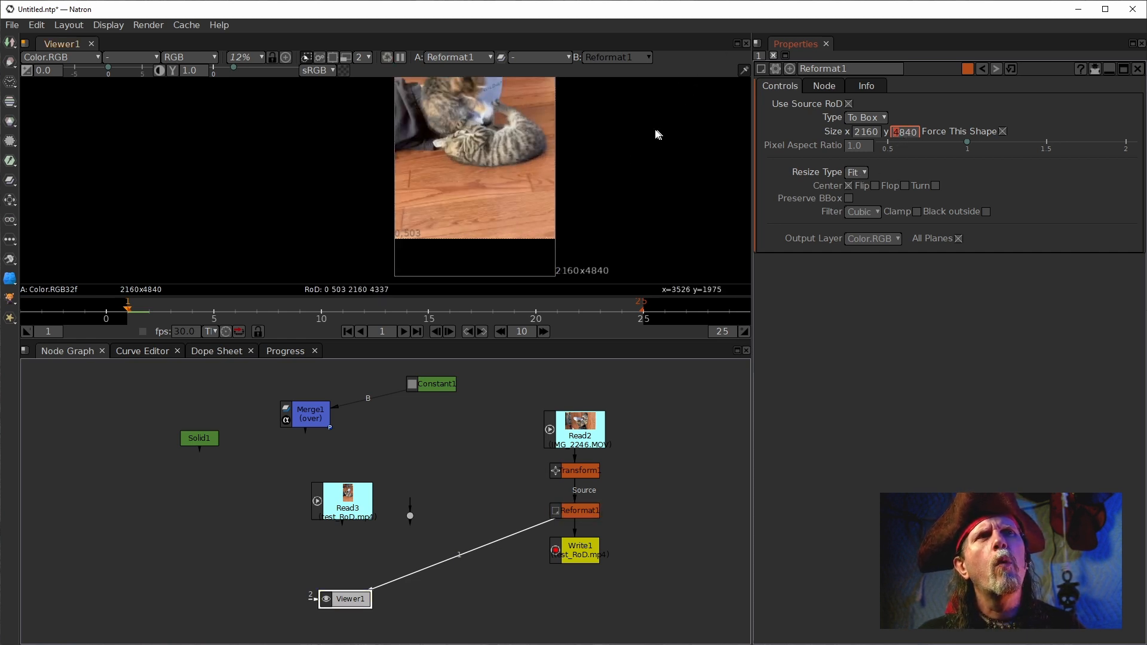
scroll(645, 135, "down", 5)
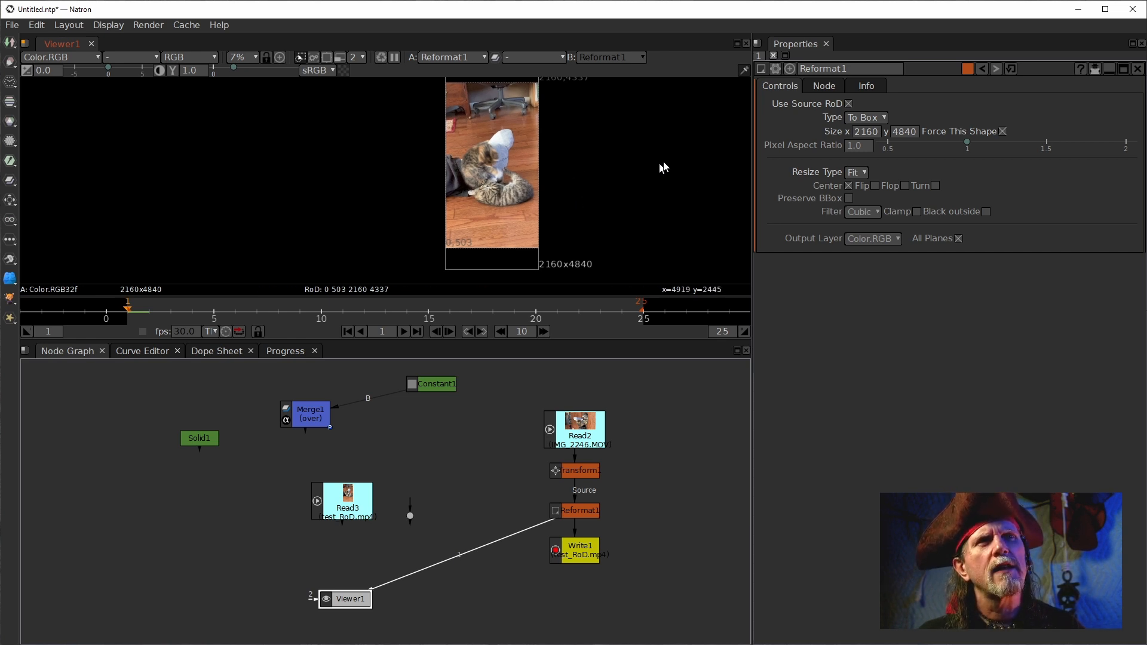
Switch Reformat1's resize type to Fill and back to Fit to compare how each handles the taller box.
left_click(856, 172)
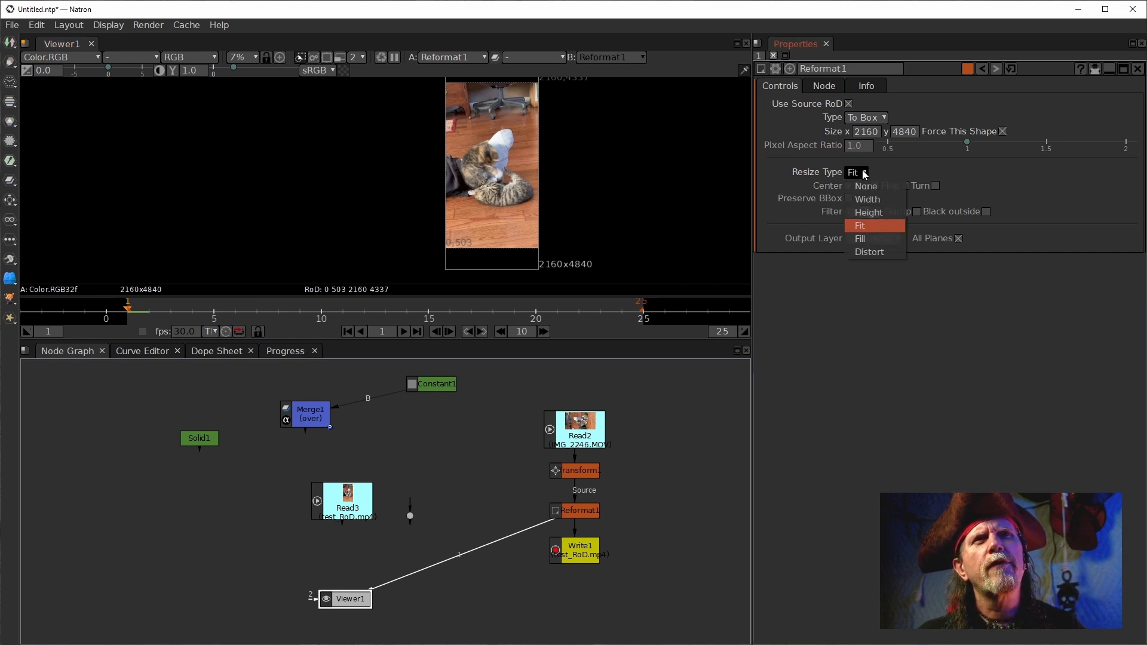
left_click(879, 239)
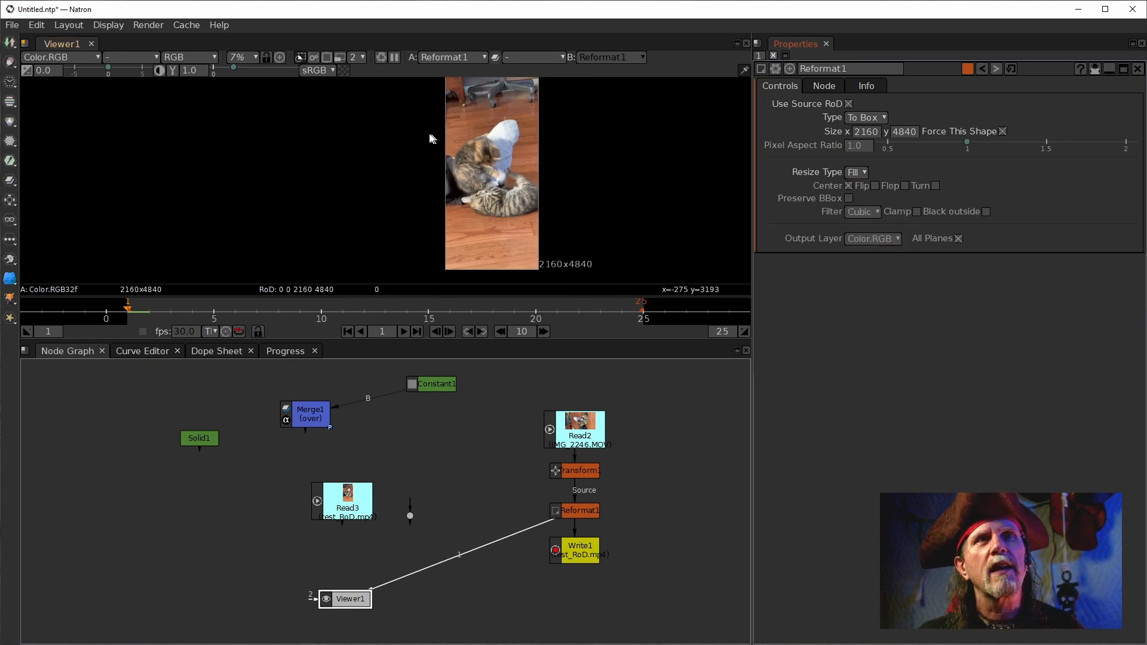
left_click(863, 176)
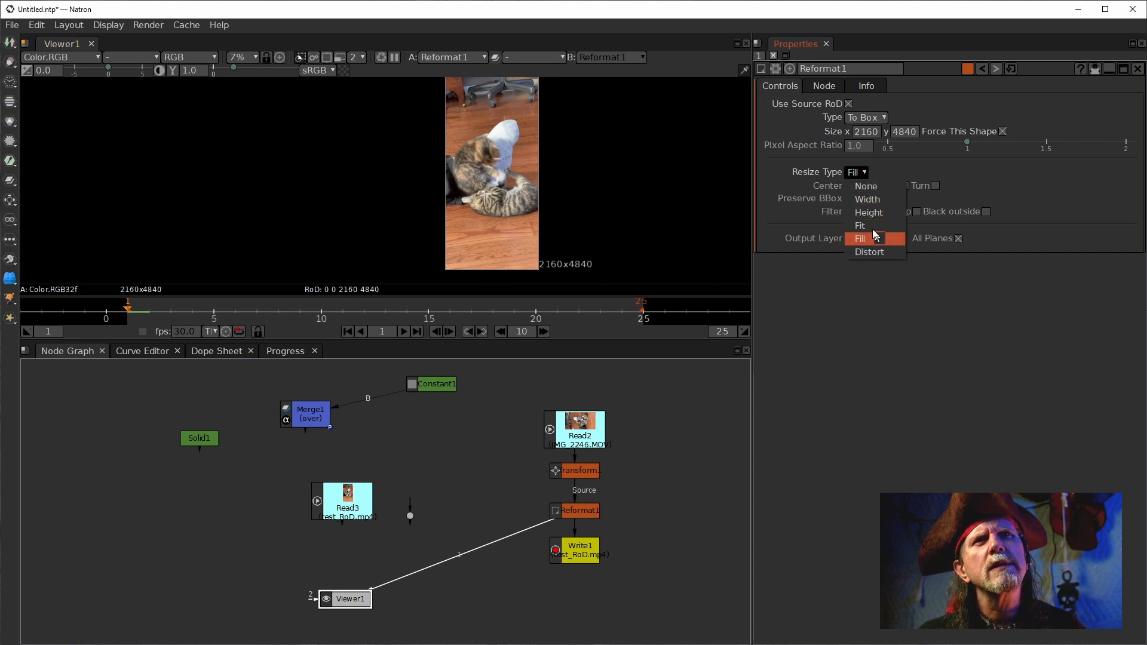
left_click(868, 226)
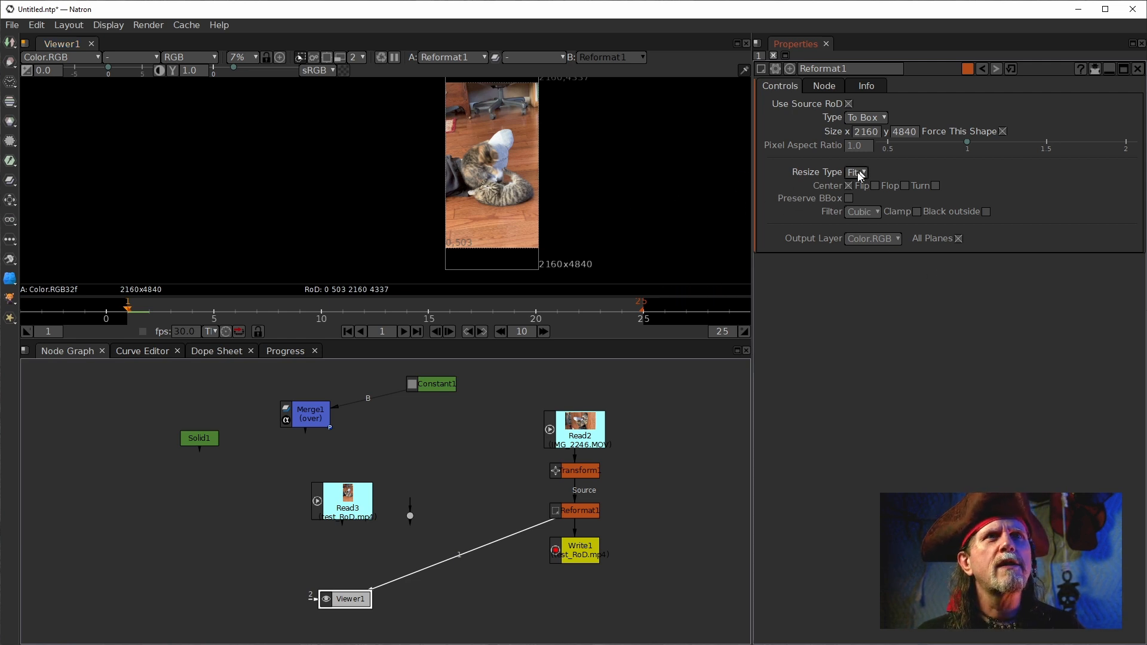
Lower Reformat1's box height to 2840, then set it to 3840, keeping the width at 2160.
double_click(905, 131)
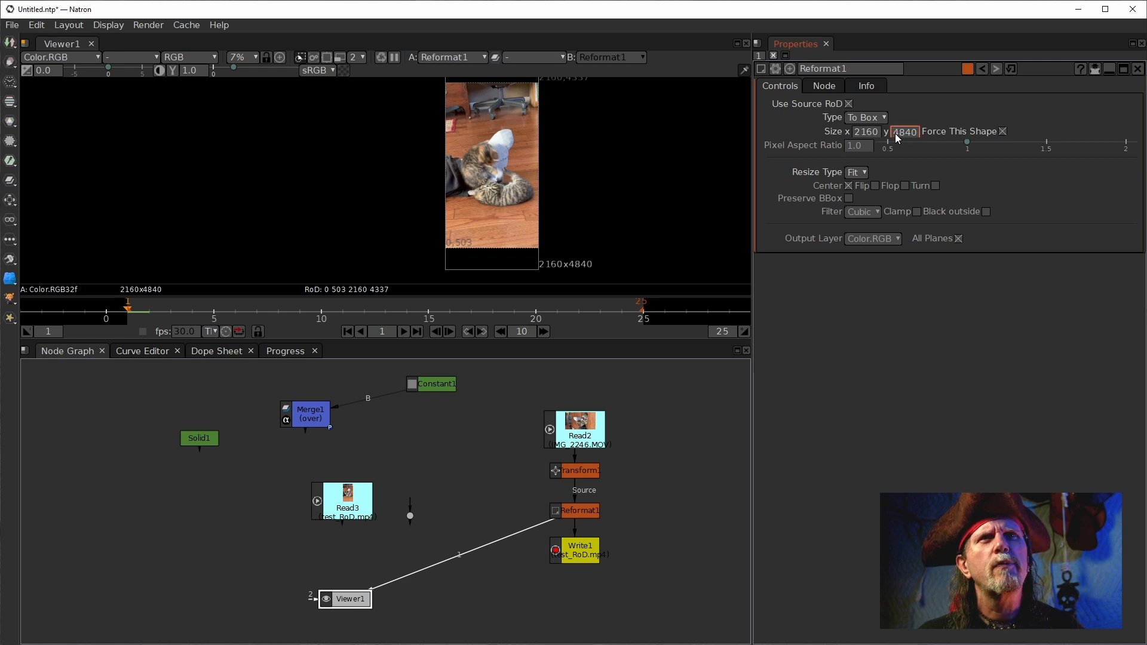
key("Return")
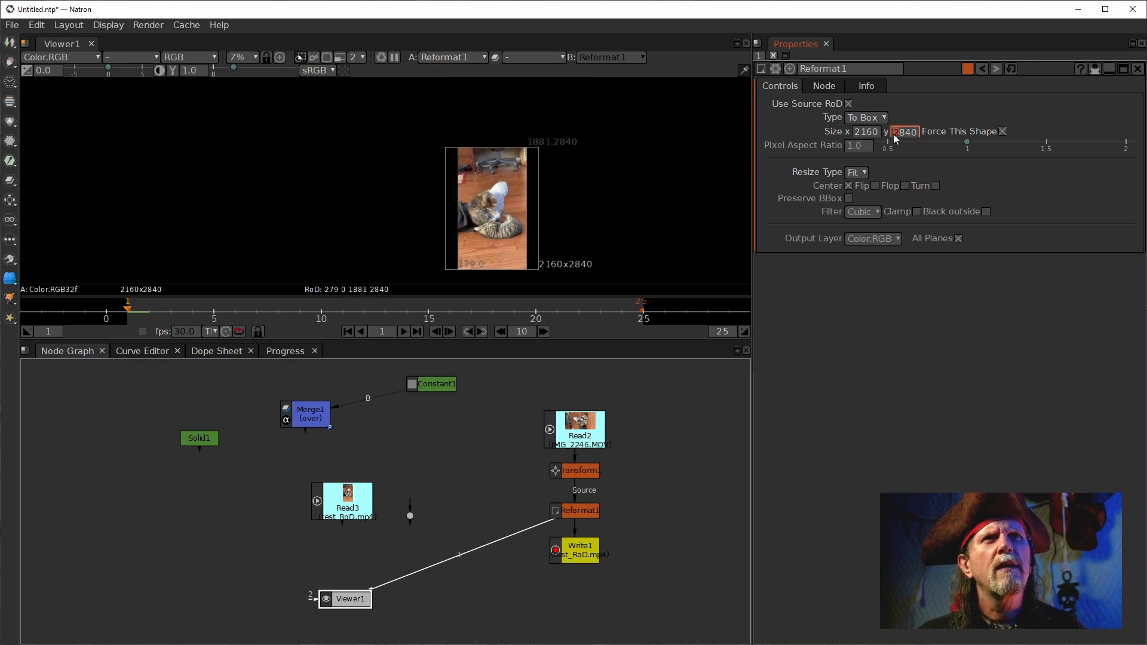
key("Up")
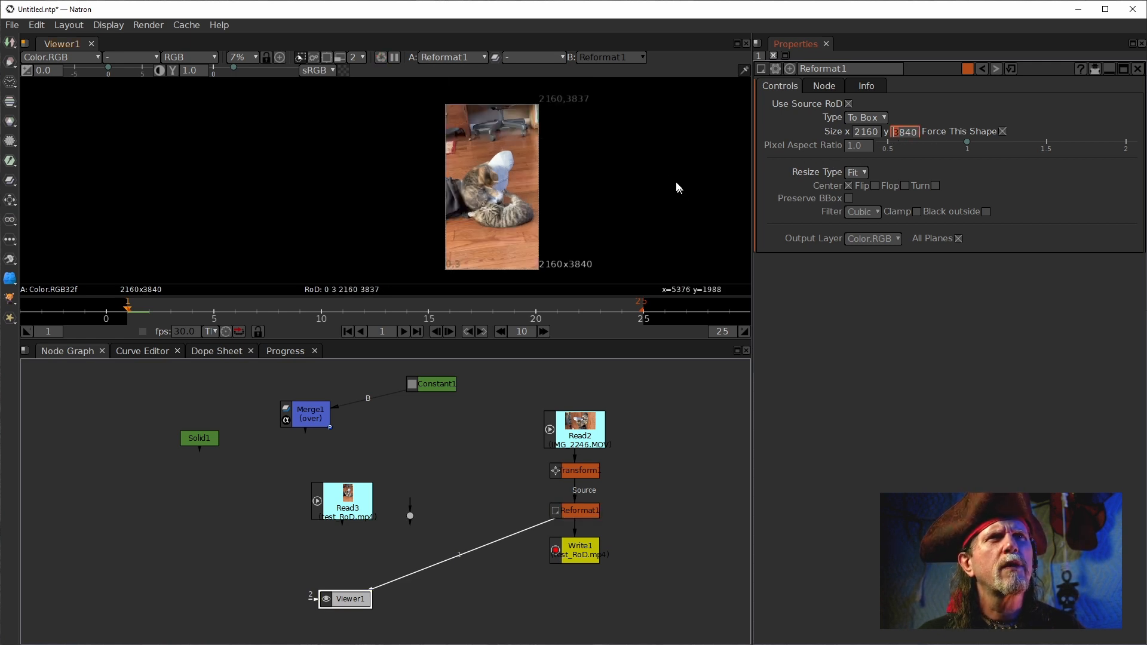
Examine the side edge and upper-left corner of Reformat1's output frame up close with the Fit resize type.
scroll(478, 213, "up", 3)
scroll(511, 167, "up", 4)
scroll(507, 173, "up", 8)
scroll(476, 195, "up", 11)
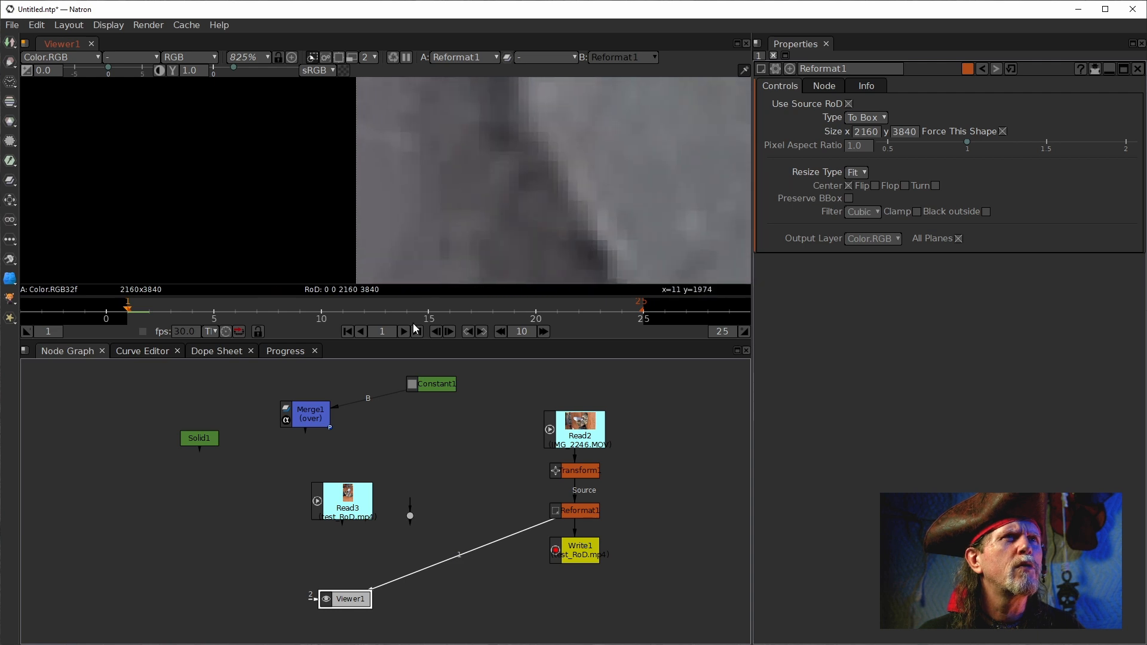
scroll(451, 223, "down", 15)
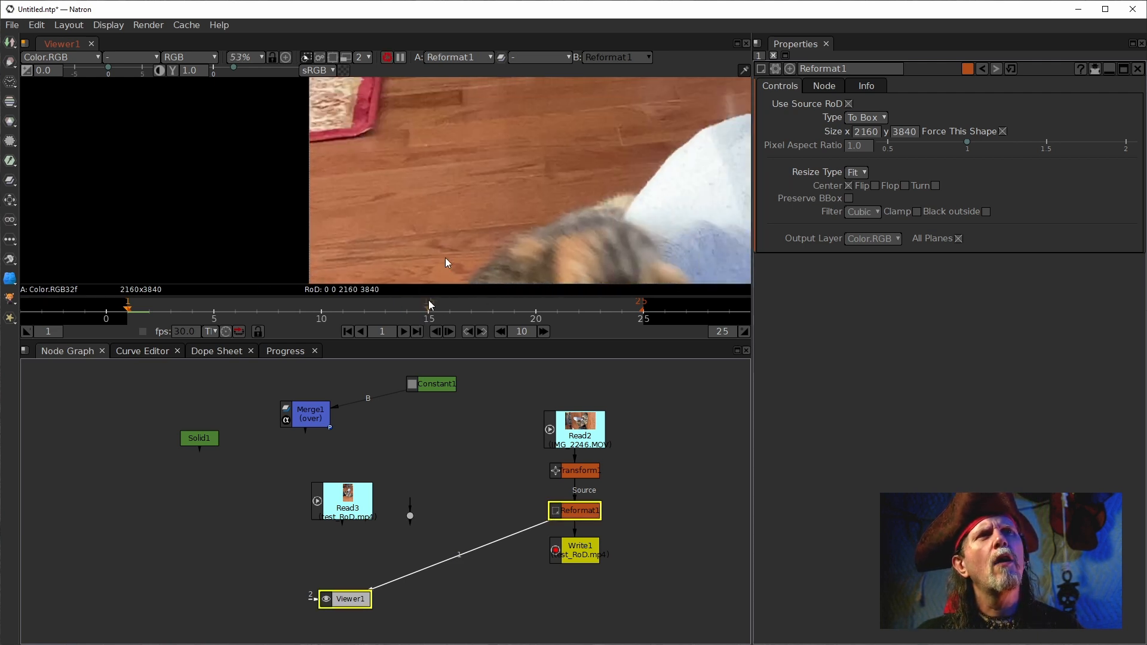
scroll(417, 154, "down", 5)
left_click_drag(415, 147, 430, 311)
scroll(414, 191, "up", 12)
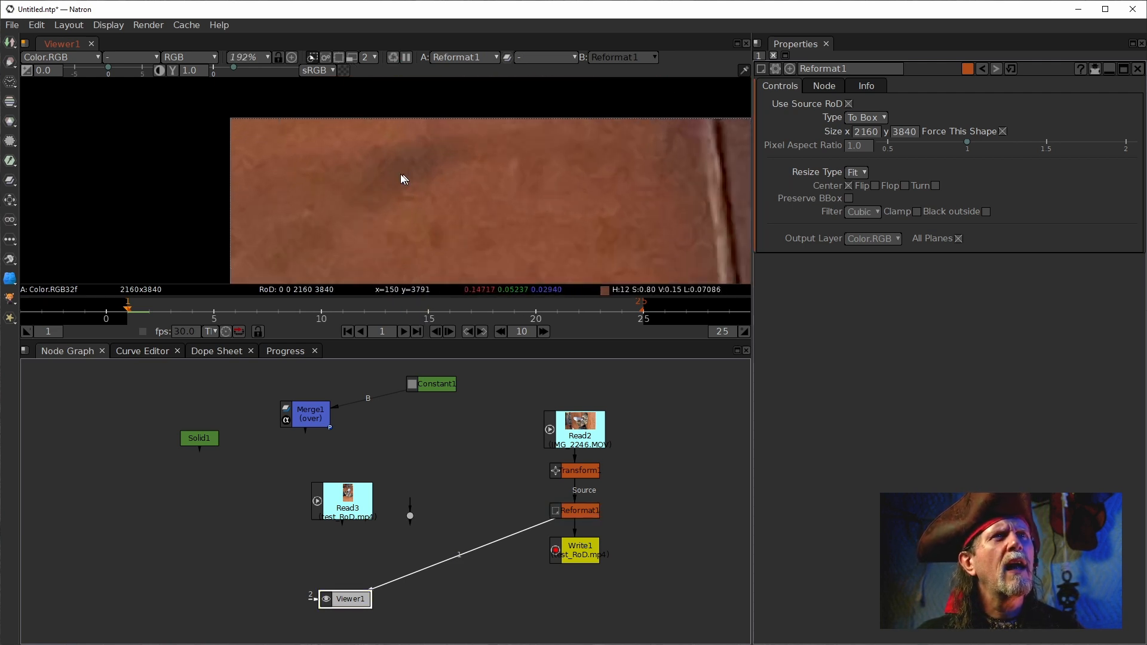
left_click_drag(266, 141, 466, 221)
scroll(464, 220, "up", 8)
left_click_drag(352, 149, 375, 217)
scroll(462, 210, "up", 6)
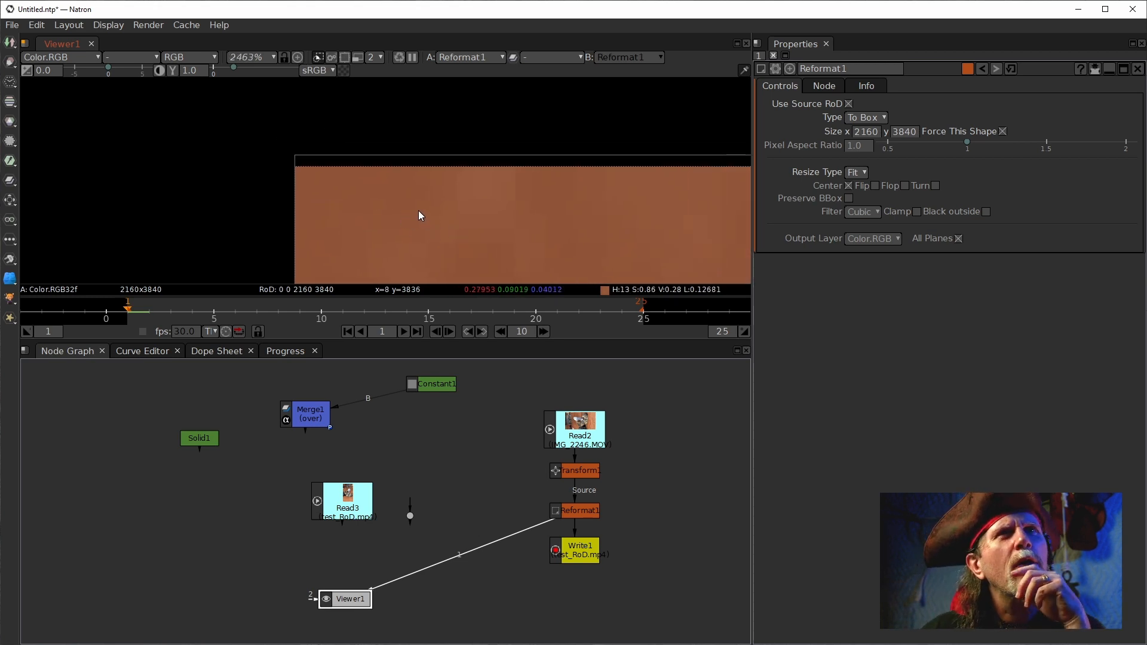
Set Reformat1's resize type to Fill and check the frame's upper-left corner.
left_click(862, 173)
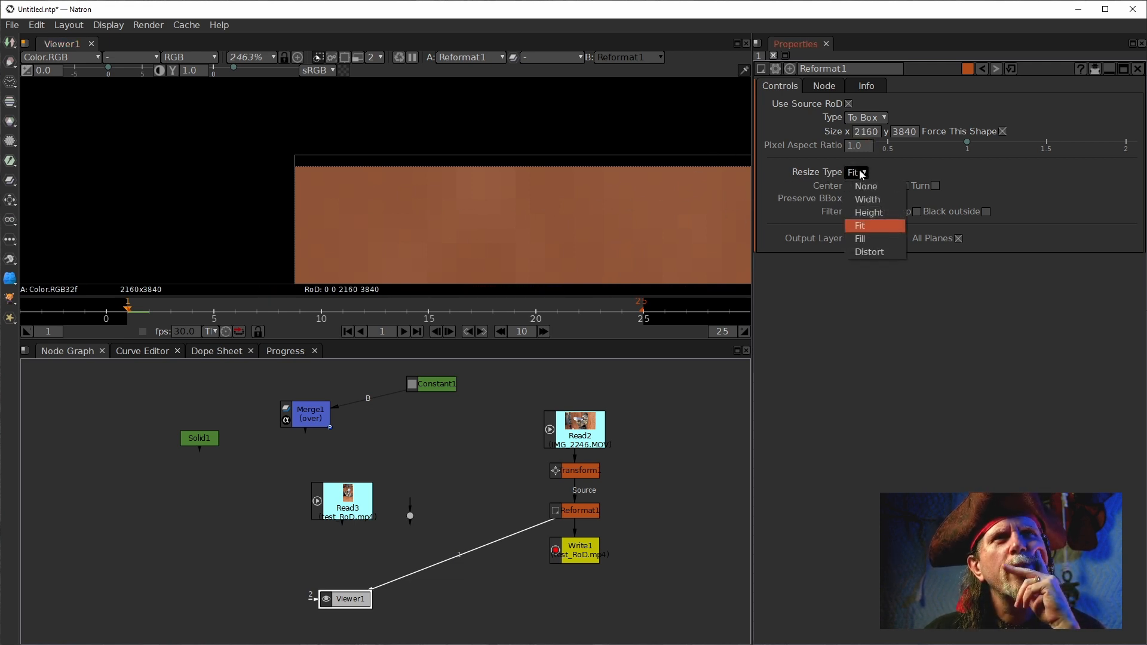
left_click(873, 238)
scroll(449, 202, "down", 5)
left_click_drag(585, 248, 310, 145)
scroll(375, 157, "down", 3)
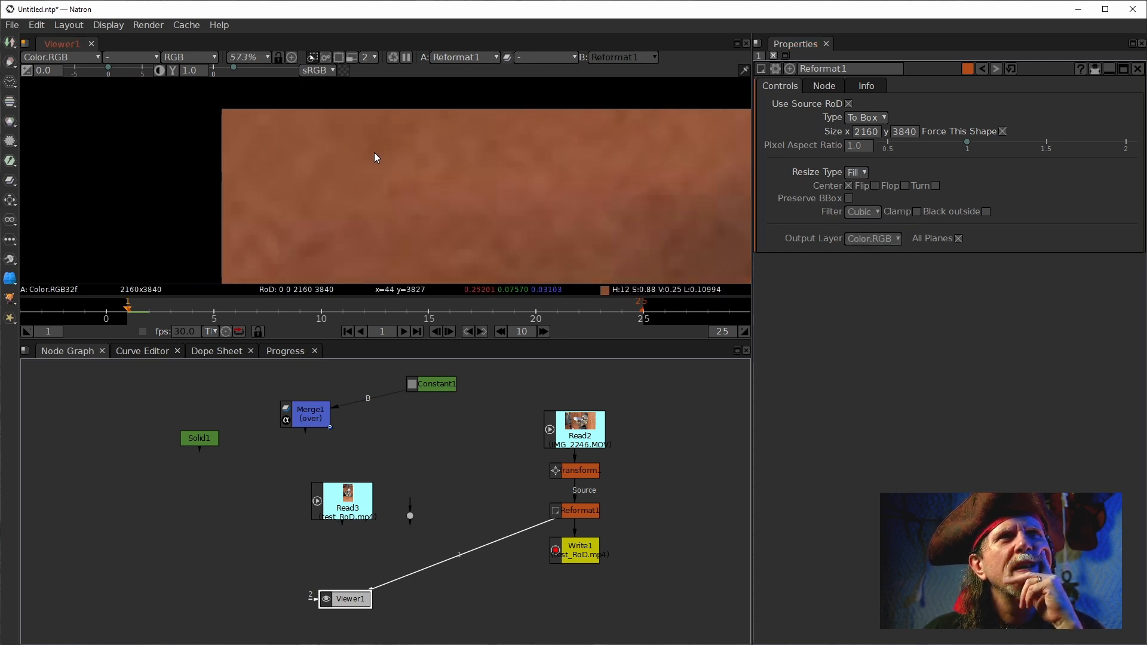
Examine the top edge and upper-left corner of the filled frame at several magnifications.
scroll(373, 154, "down", 3)
scroll(615, 239, "down", 4)
left_click_drag(660, 262, 292, 142)
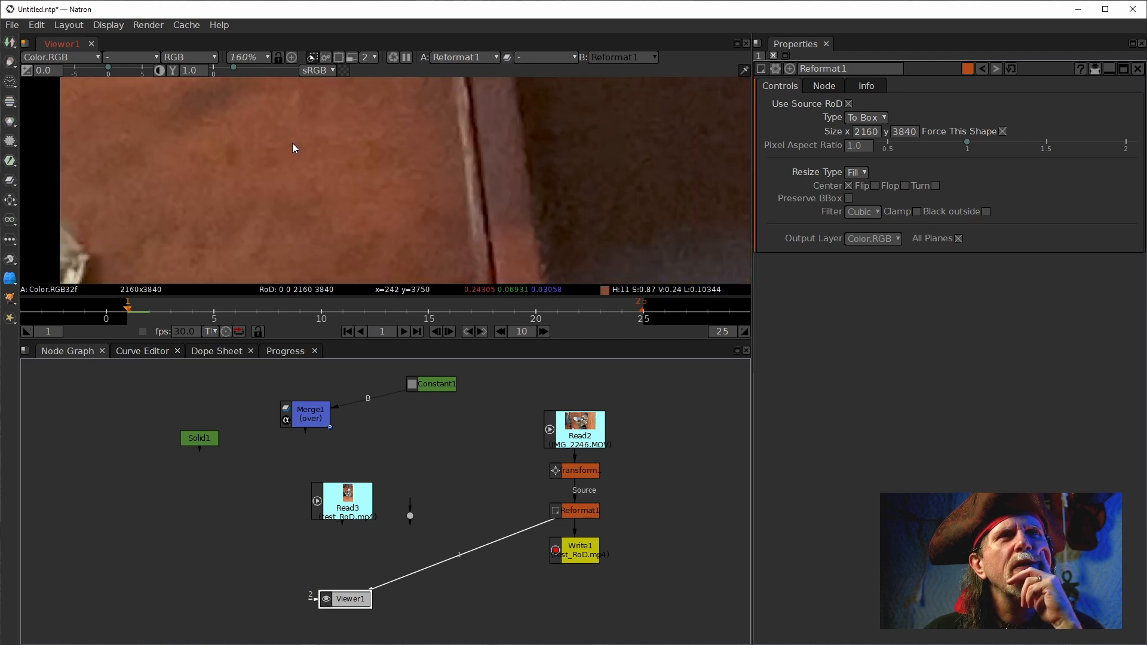
scroll(349, 170, "down", 5)
left_click_drag(470, 211, 277, 173)
scroll(506, 201, "up", 1)
left_click_drag(439, 160, 589, 245)
mouse_move(436, 191)
left_mouse_down()
mouse_move(518, 224)
mouse_move(698, 260)
left_mouse_up()
left_click_drag(172, 162, 446, 216)
scroll(442, 217, "up", 10)
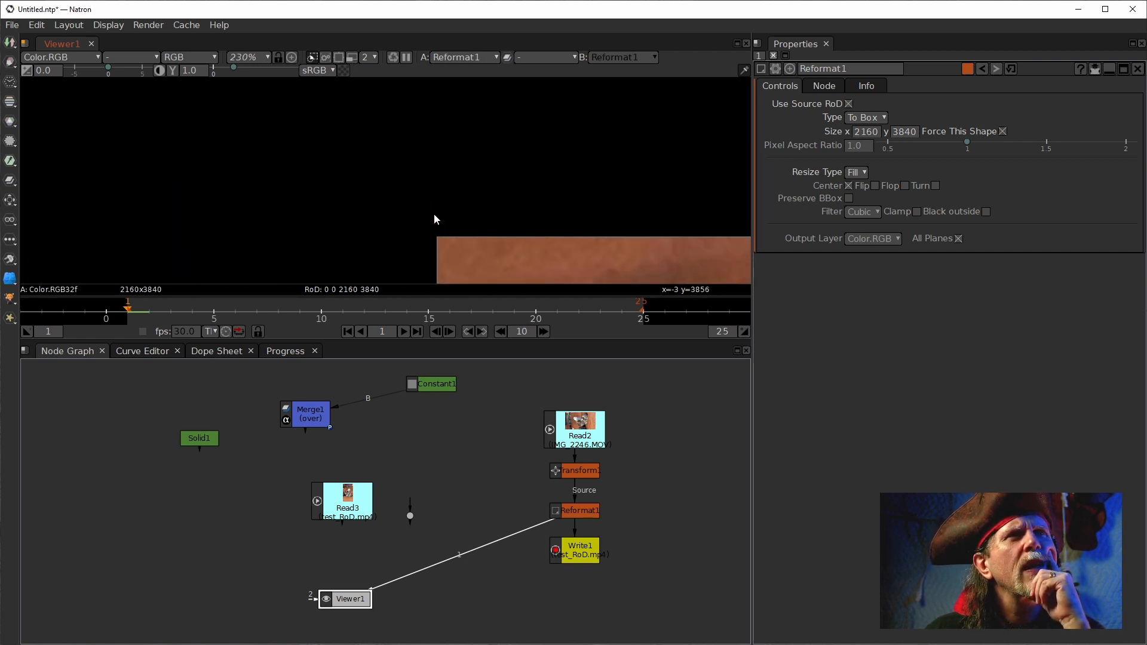
left_click_drag(476, 251, 469, 166)
scroll(470, 169, "up", 3)
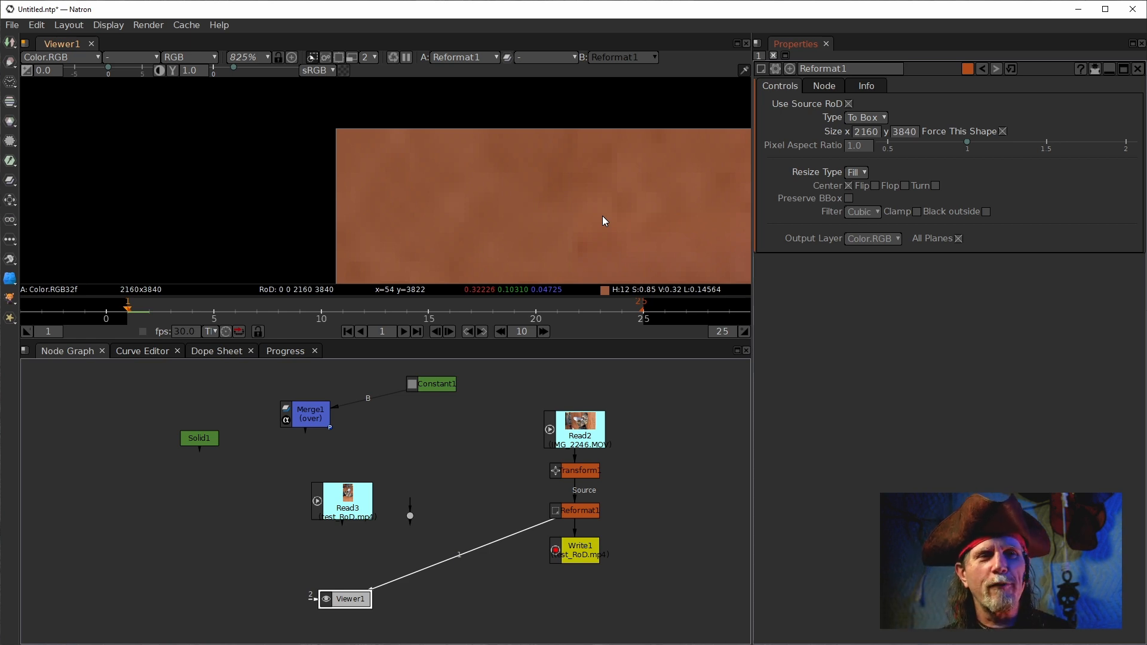
Move Read2, Transform1 and Reformat1 closer together higher in the node graph to make room above Write1.
left_click_drag(566, 429, 566, 409)
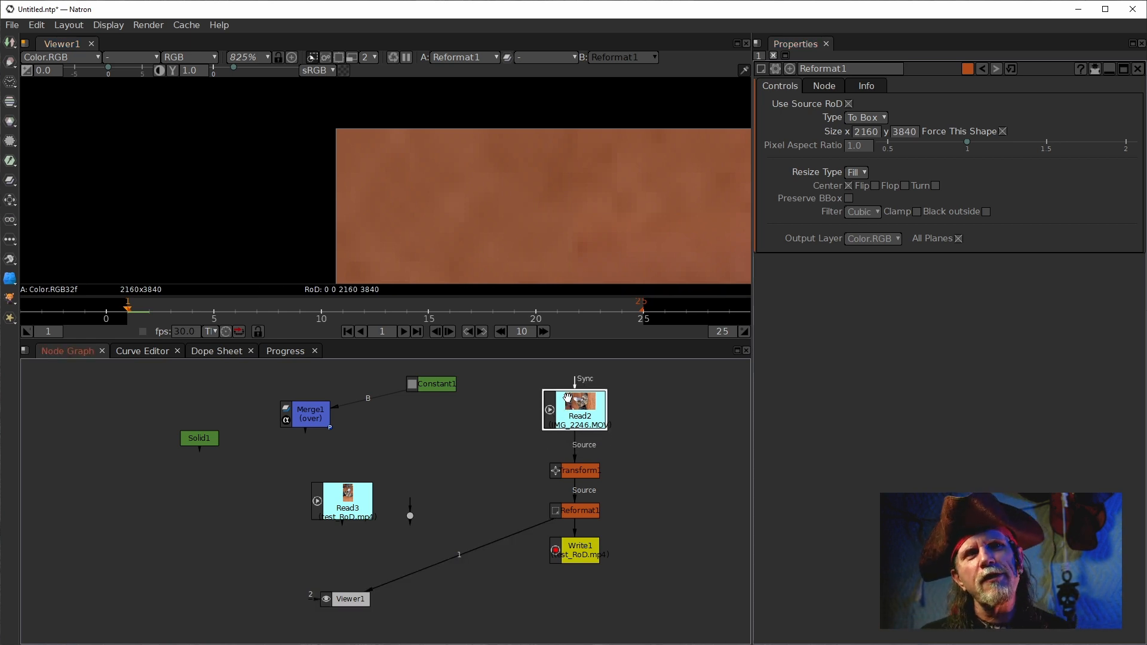
mouse_move(573, 470)
left_mouse_down()
mouse_move(569, 412)
mouse_move(574, 465)
left_mouse_up()
left_click_drag(577, 412, 577, 400)
left_click_drag(577, 462, 577, 435)
left_click_drag(583, 508, 577, 456)
Add a Transform node after Reformat1, set its rotation to 90, and fit the whole frame in the viewer.
key("t")
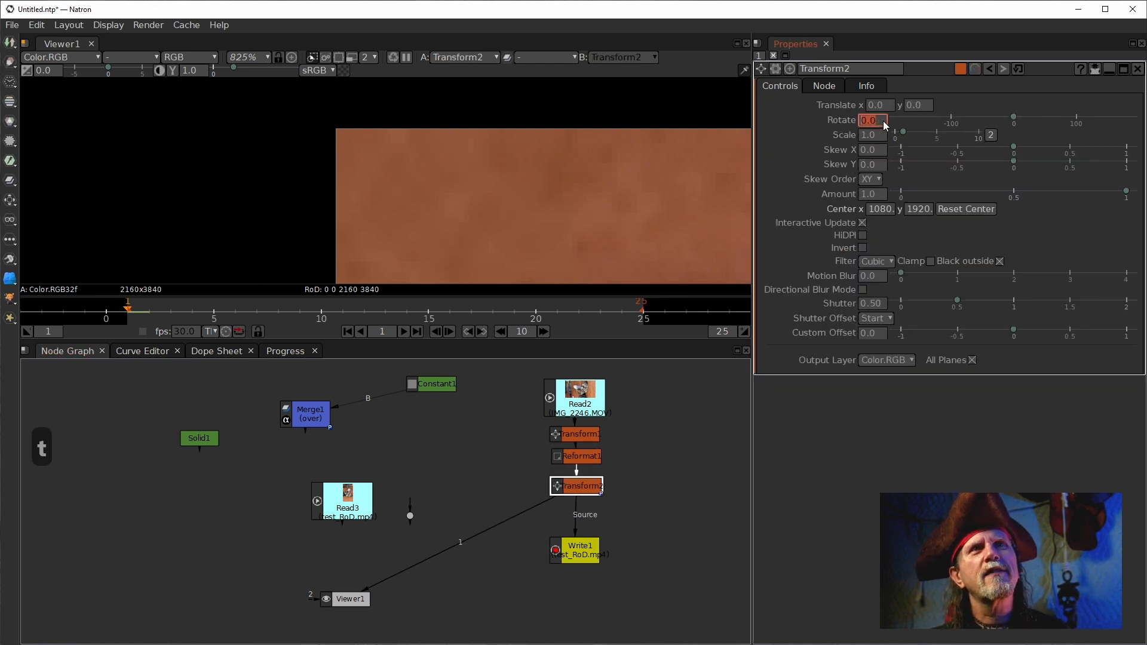
type("90")
key("Return")
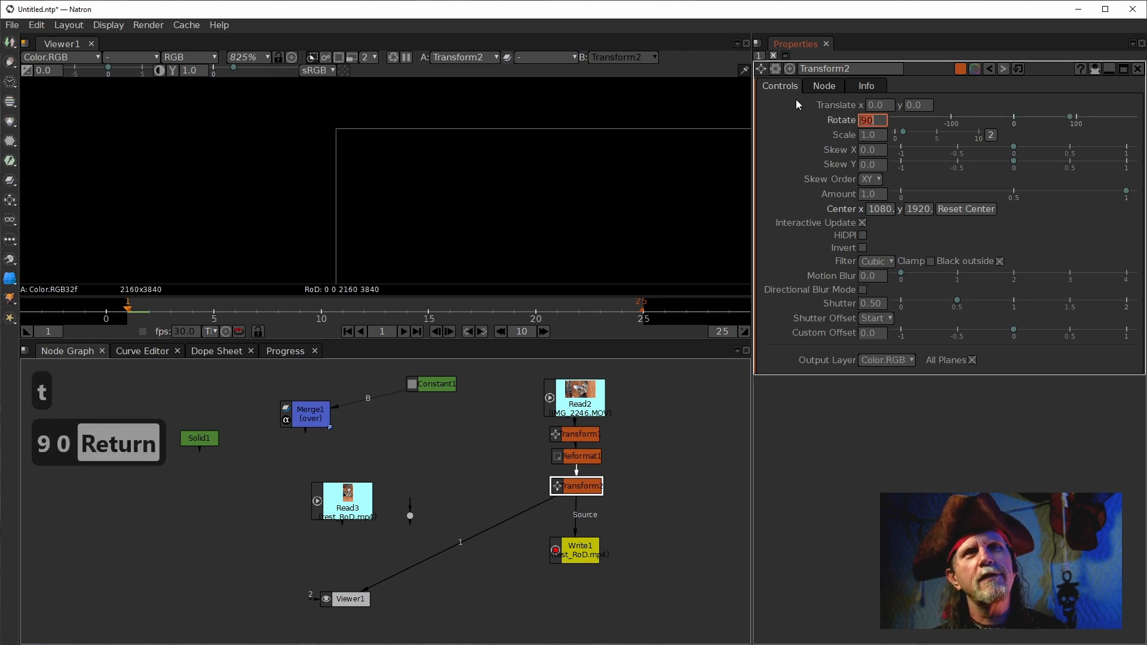
left_click(476, 219)
key("f")
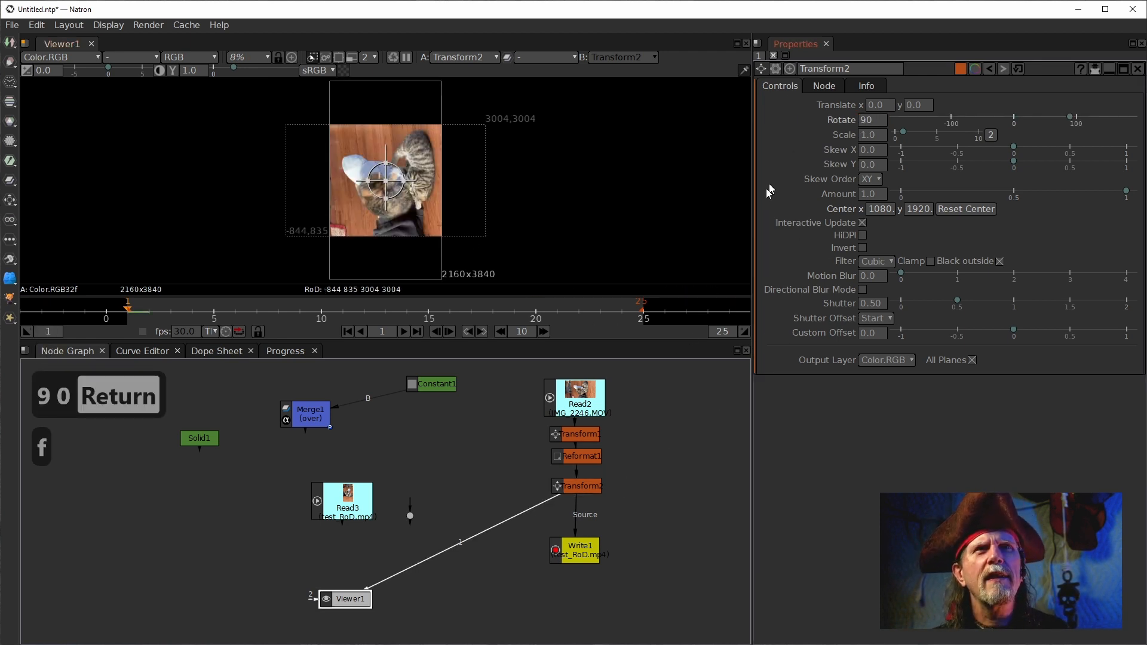
Insert a second Reformat node between Transform2 and Write1.
left_click(584, 487)
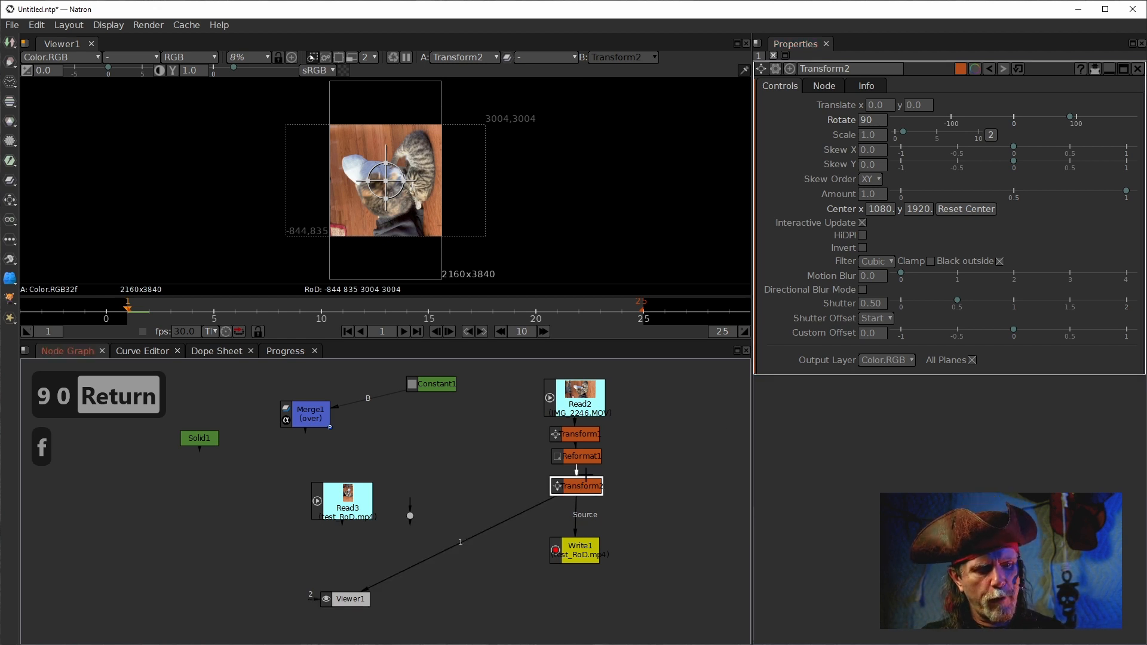
key("Tab")
type("refor")
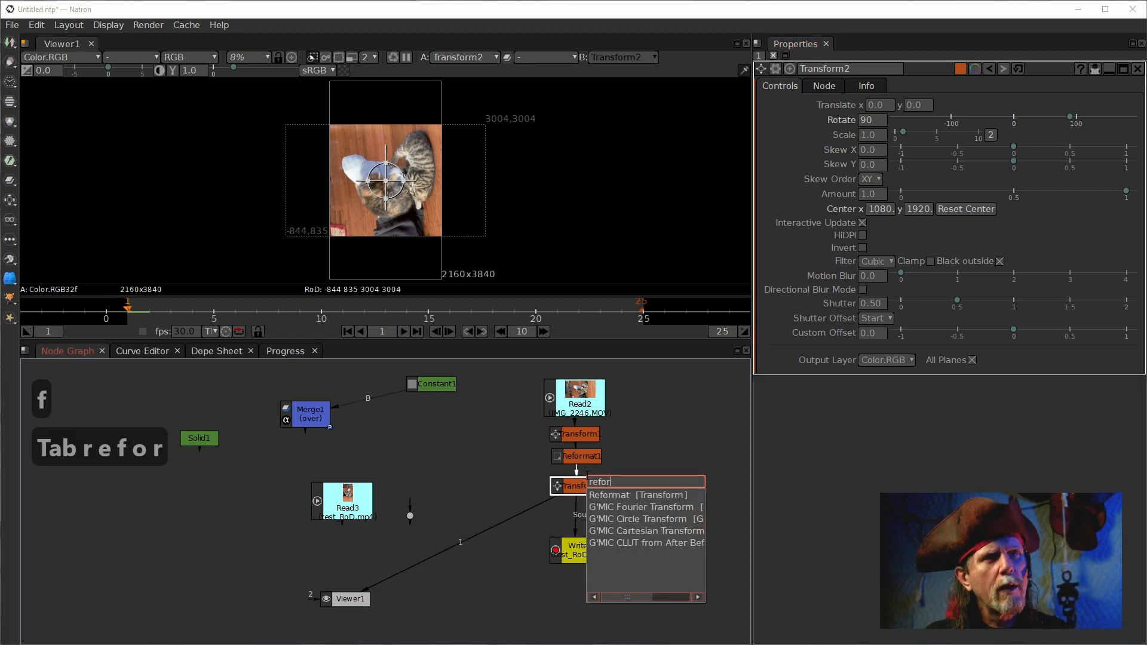
key("Down")
key("Return")
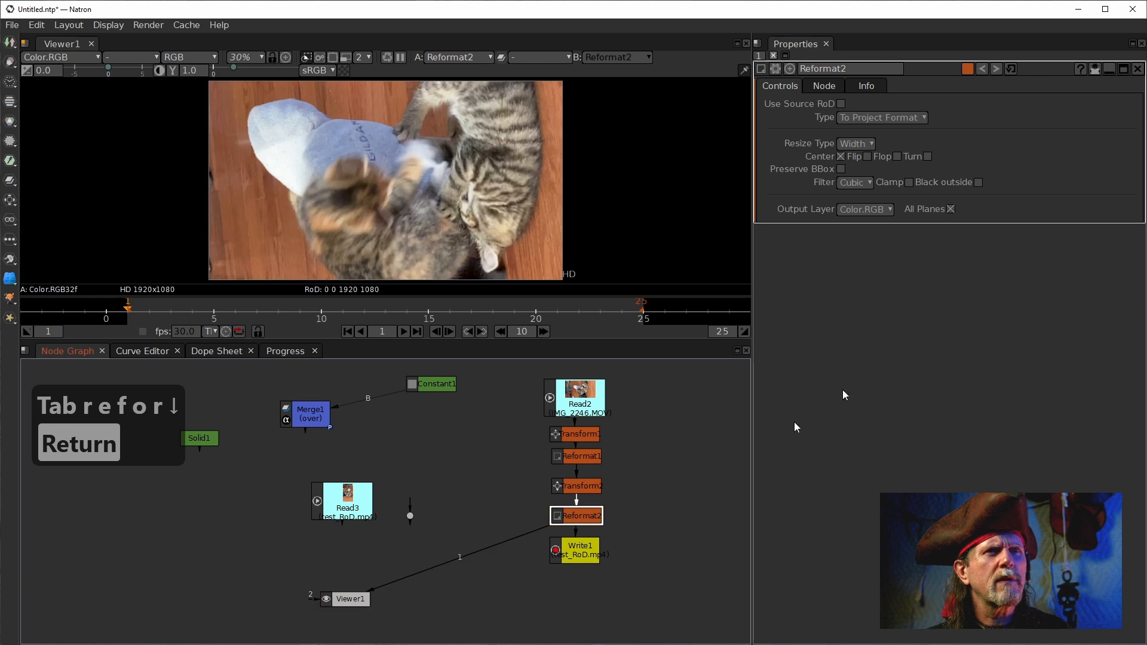
Enable Use Source RoD on Reformat2, try the Scale type, and set its type to To Box.
left_click(841, 103)
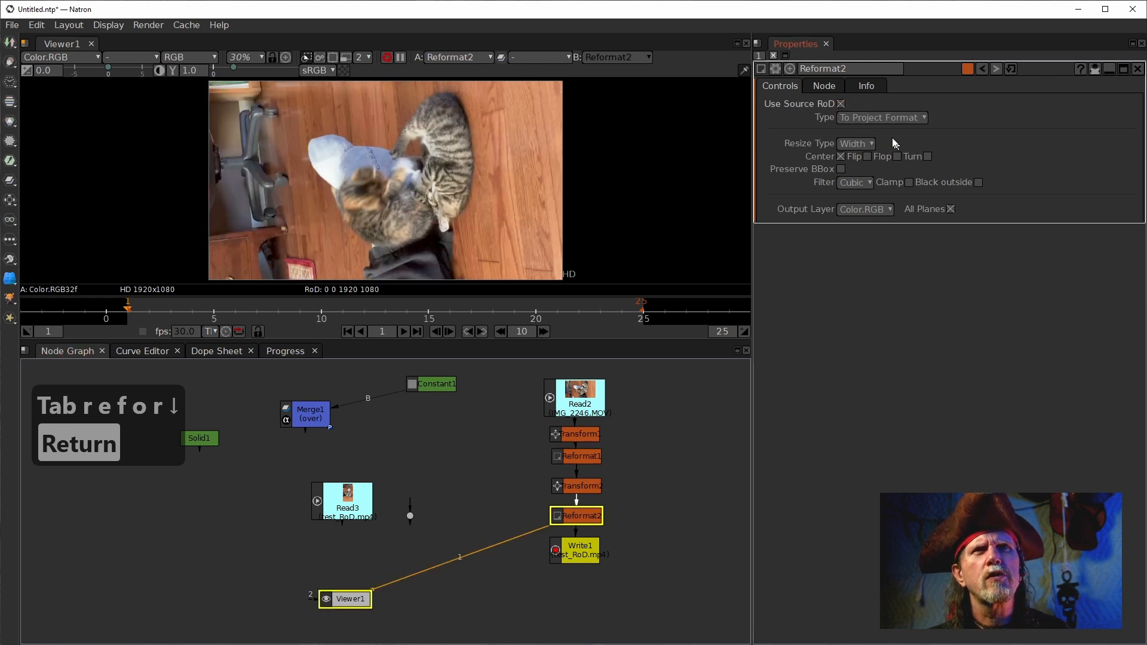
left_click(883, 117)
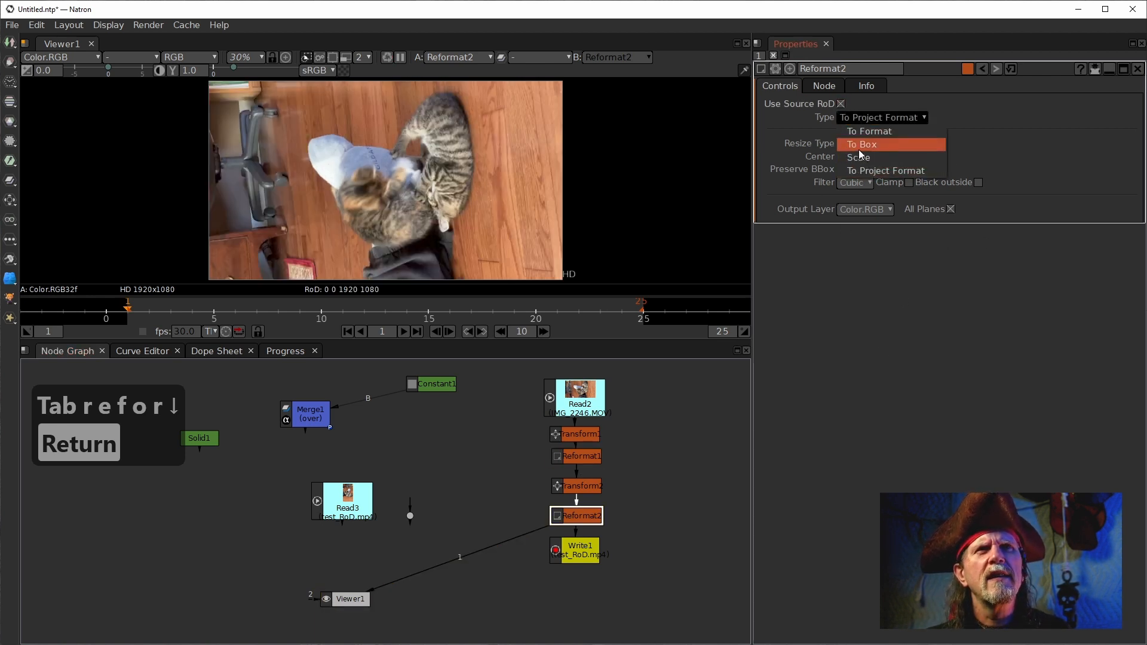
left_click(858, 157)
left_click(878, 118)
left_click(872, 145)
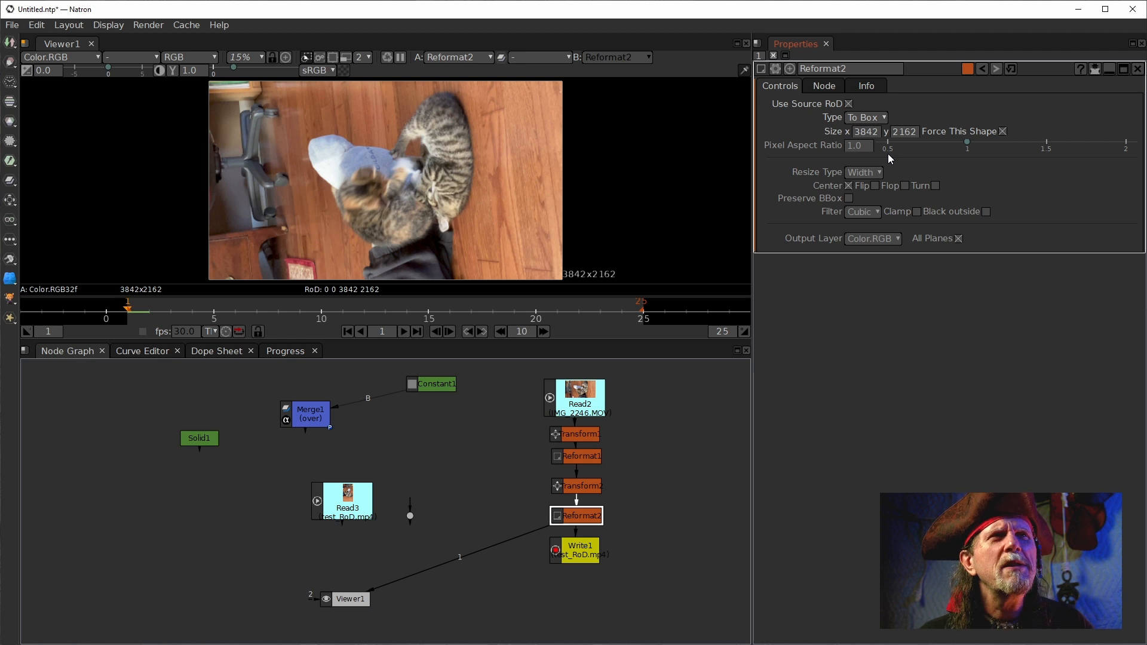
Set Transform1's scale to 1.0 and show Reformat2's output in the viewer.
left_click(576, 440)
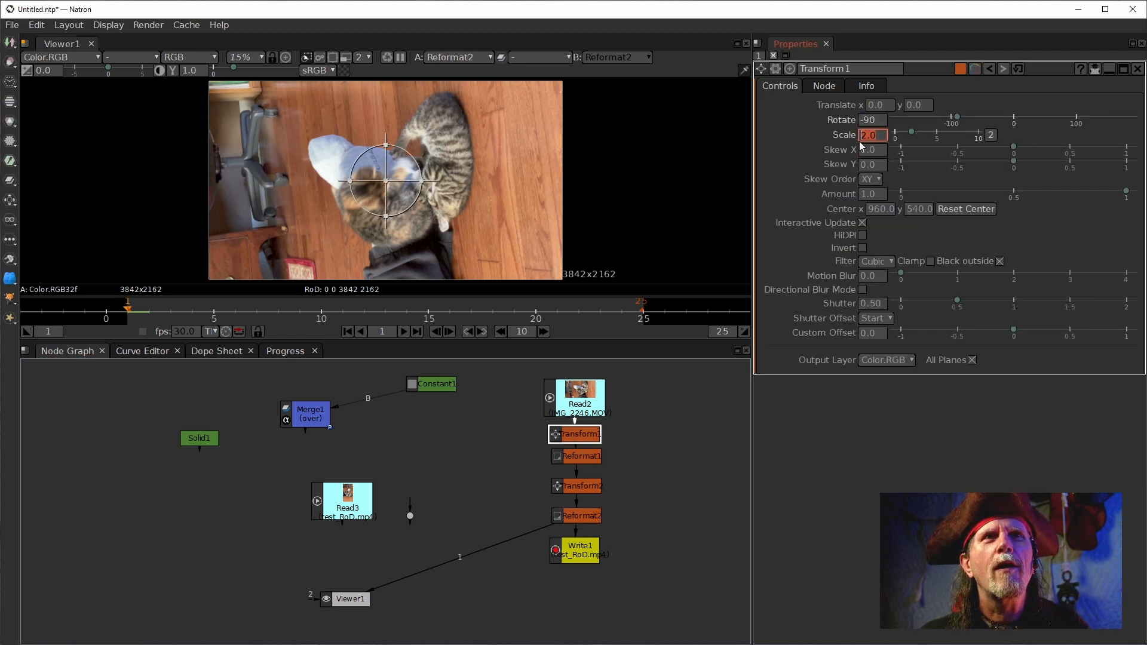
scroll(861, 138, "down", 1)
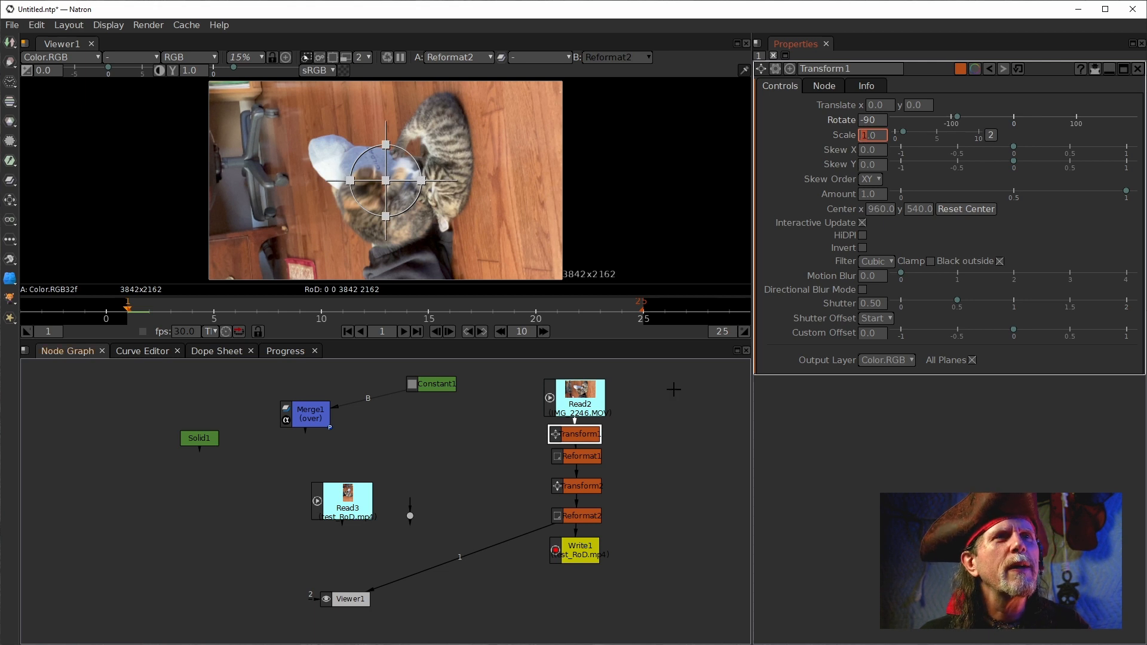
left_click(576, 517)
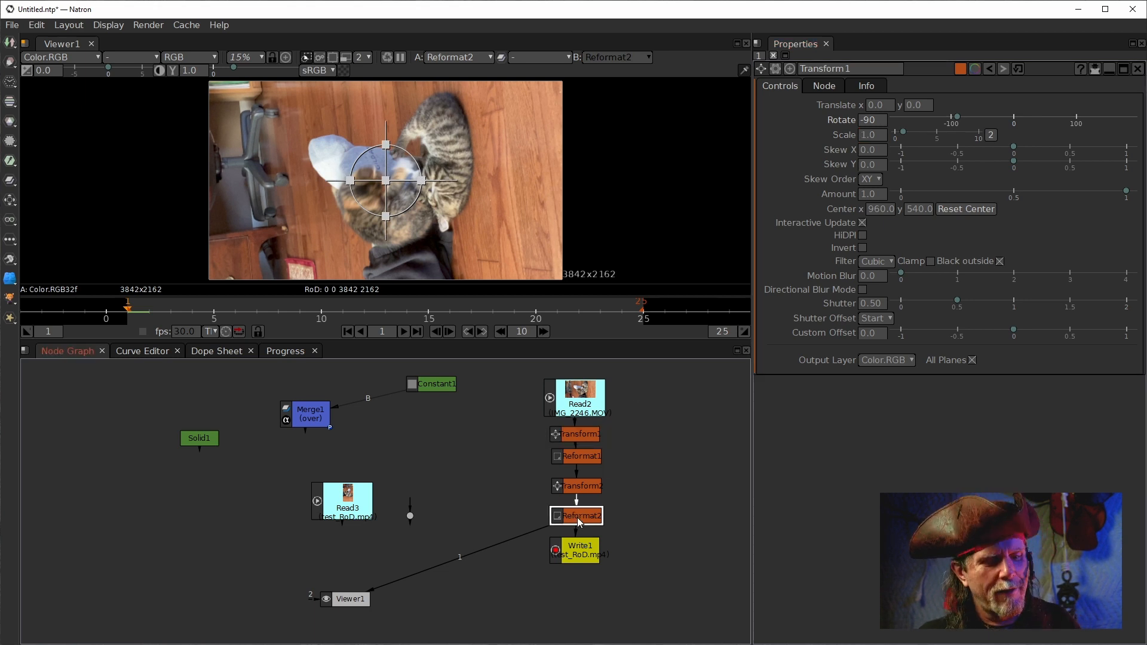
key("1")
View the outputs of Read2, Transform1, Reformat1, Transform2 and Reformat2 one after another to compare each stage.
left_click(572, 395)
key("1")
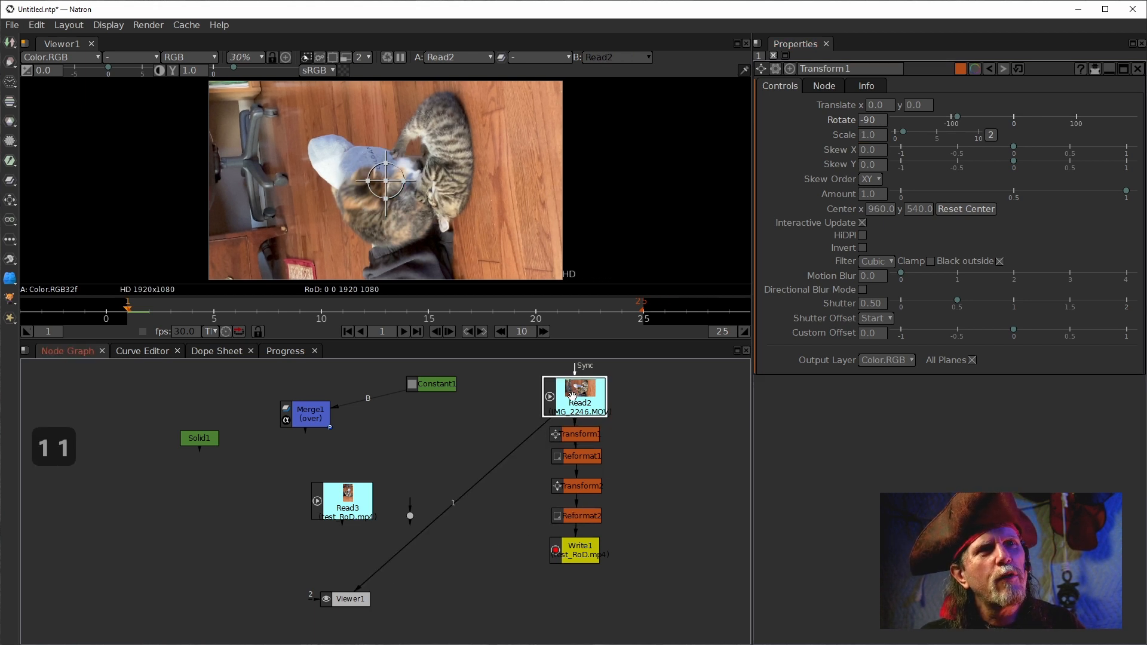
key("1")
left_click(580, 434)
key("1")
left_click(584, 458)
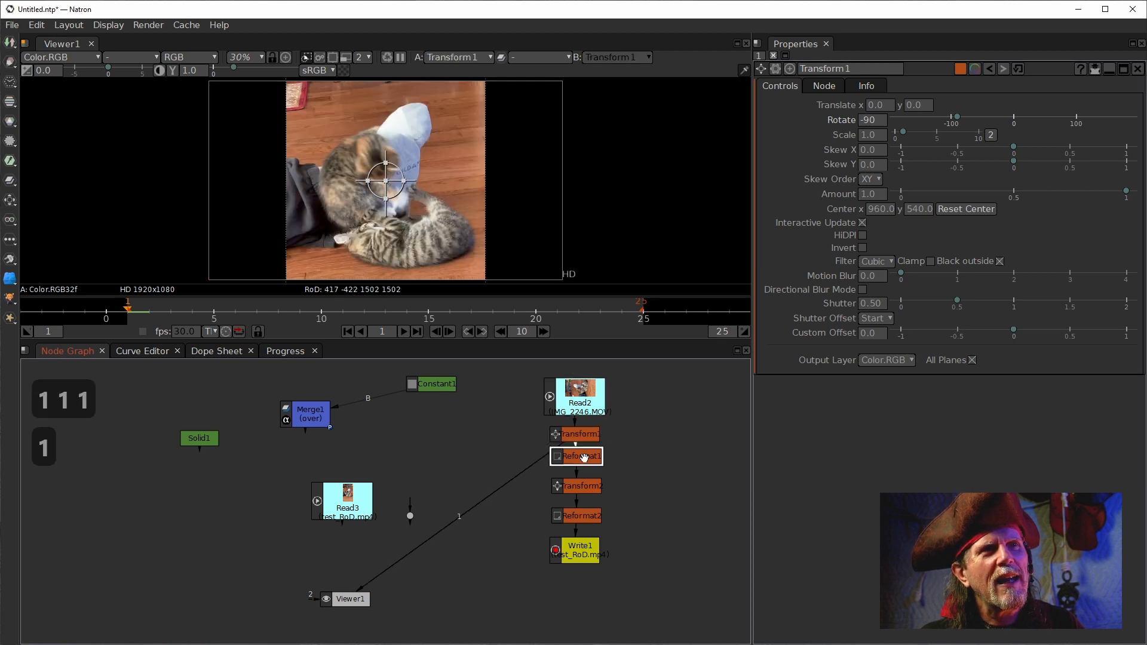
key("1")
left_click(585, 486)
key("1")
left_click(591, 517)
key("1")
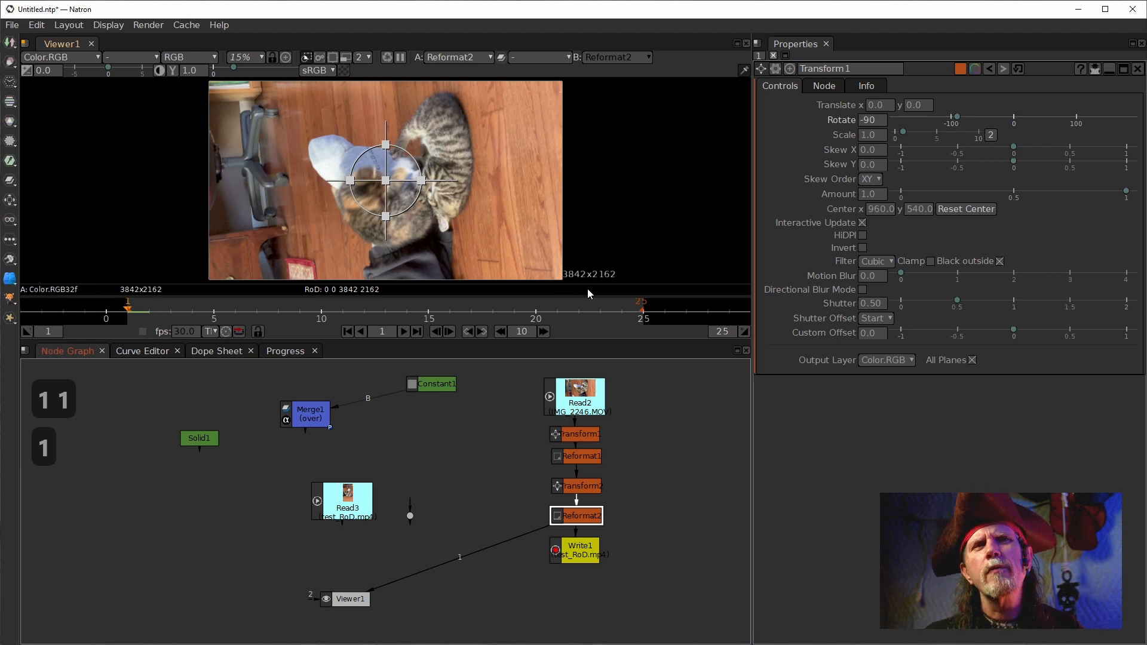
Change Reformat1's type from To Box to Scale.
left_click(585, 486)
left_click(580, 457)
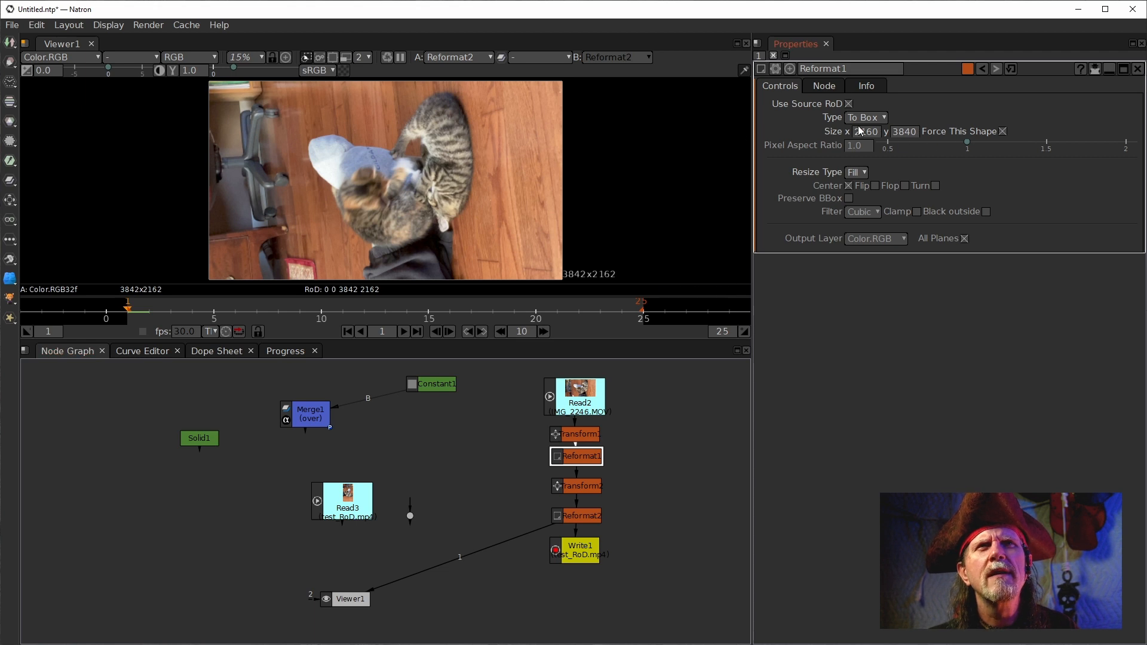
left_click(872, 118)
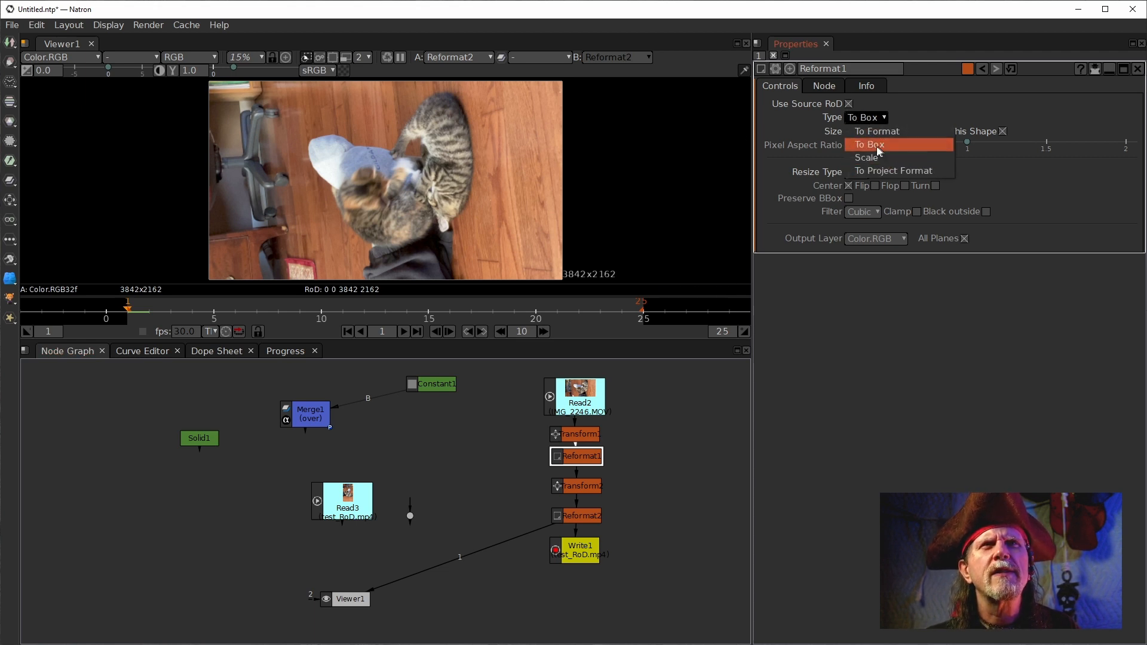
left_click(873, 158)
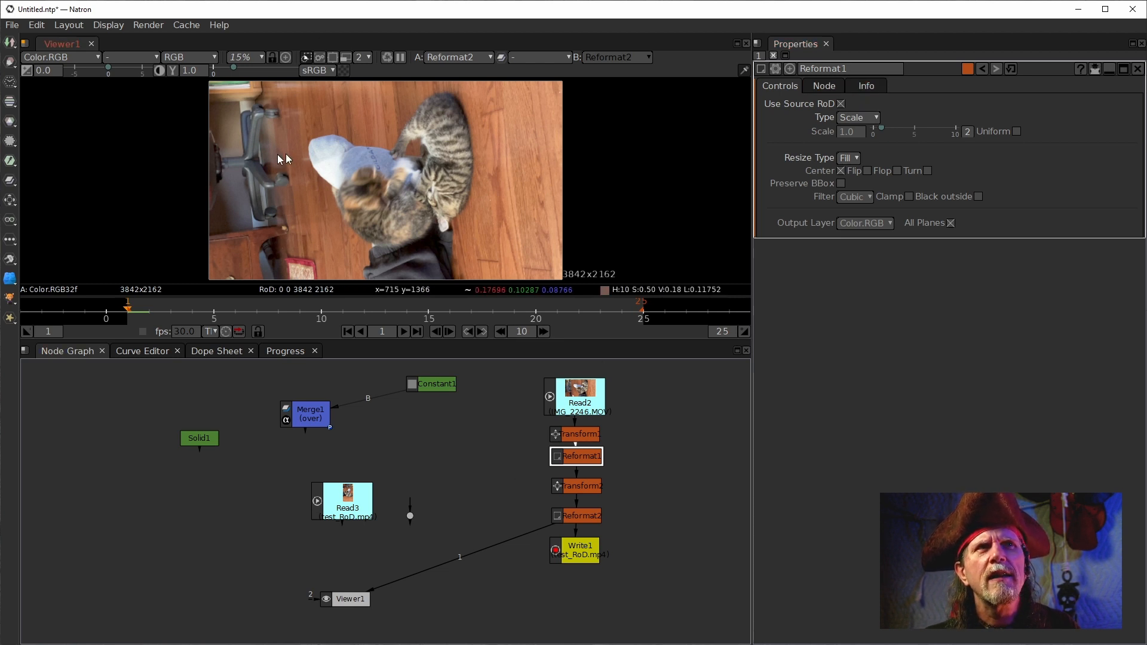
View the outputs of Reformat1, Transform1 and Transform2 in turn, checking the Transform1, Reformat1 and Reformat2 settings.
key("1")
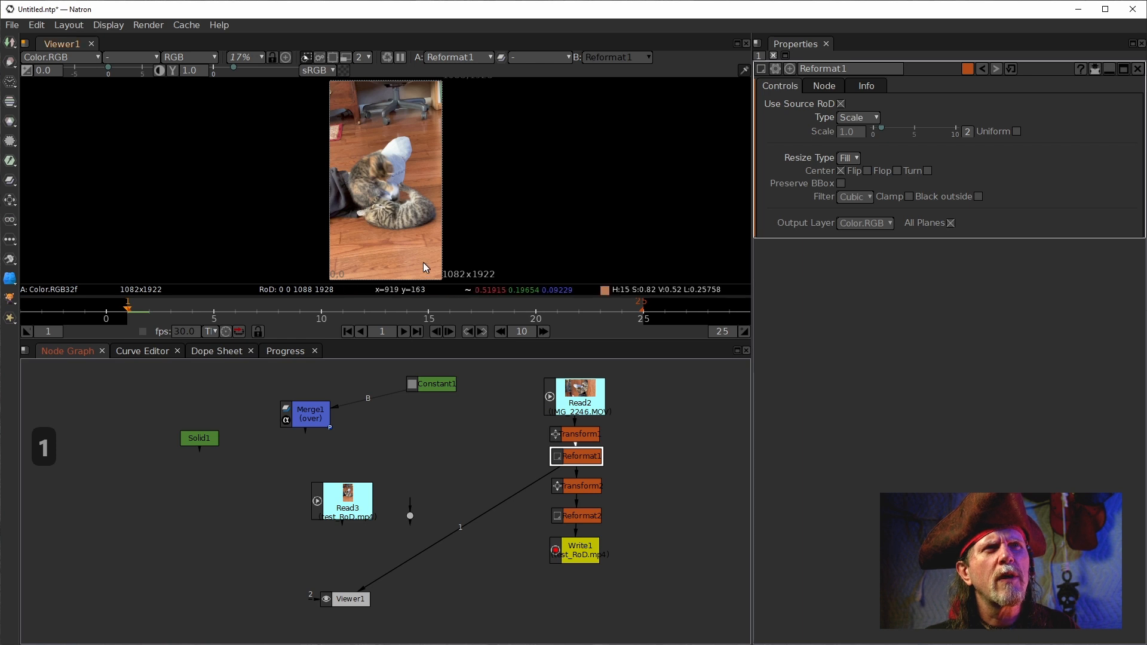
left_click(571, 435)
key("1")
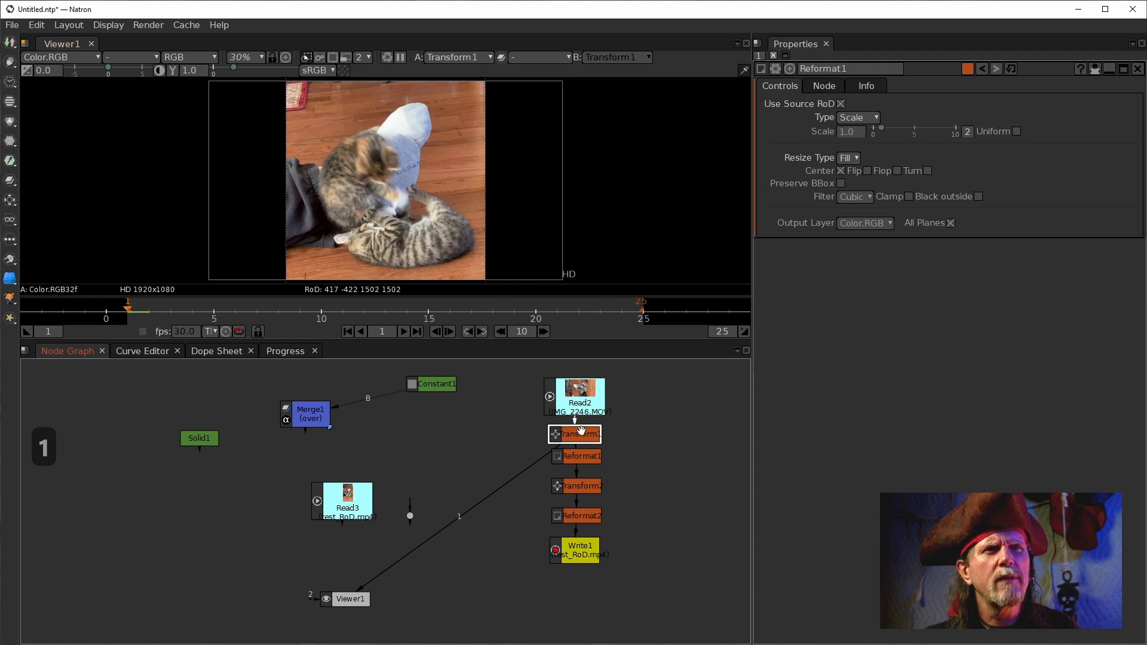
double_click(582, 439)
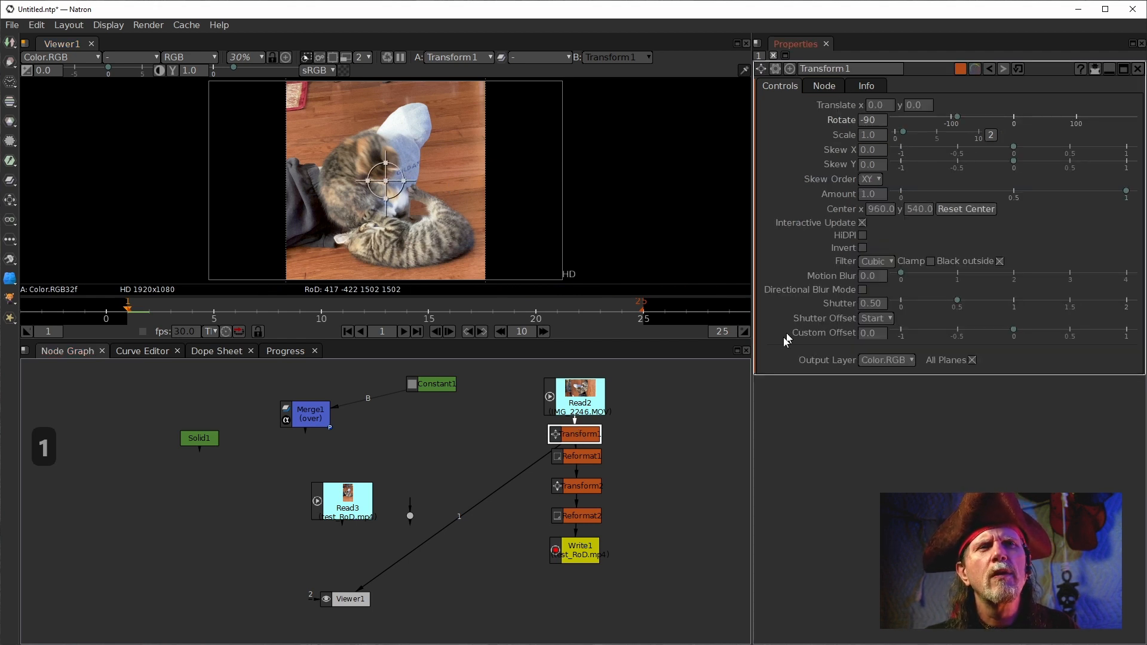
left_click(580, 456)
key("1")
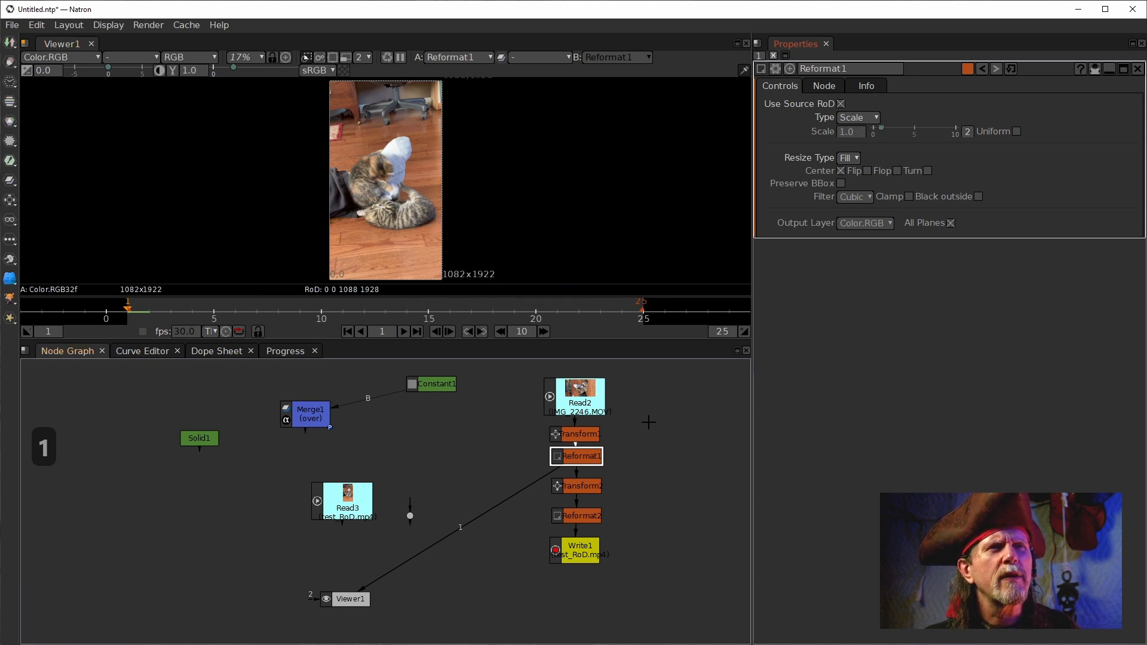
left_click(566, 483)
key("1")
left_click(584, 519)
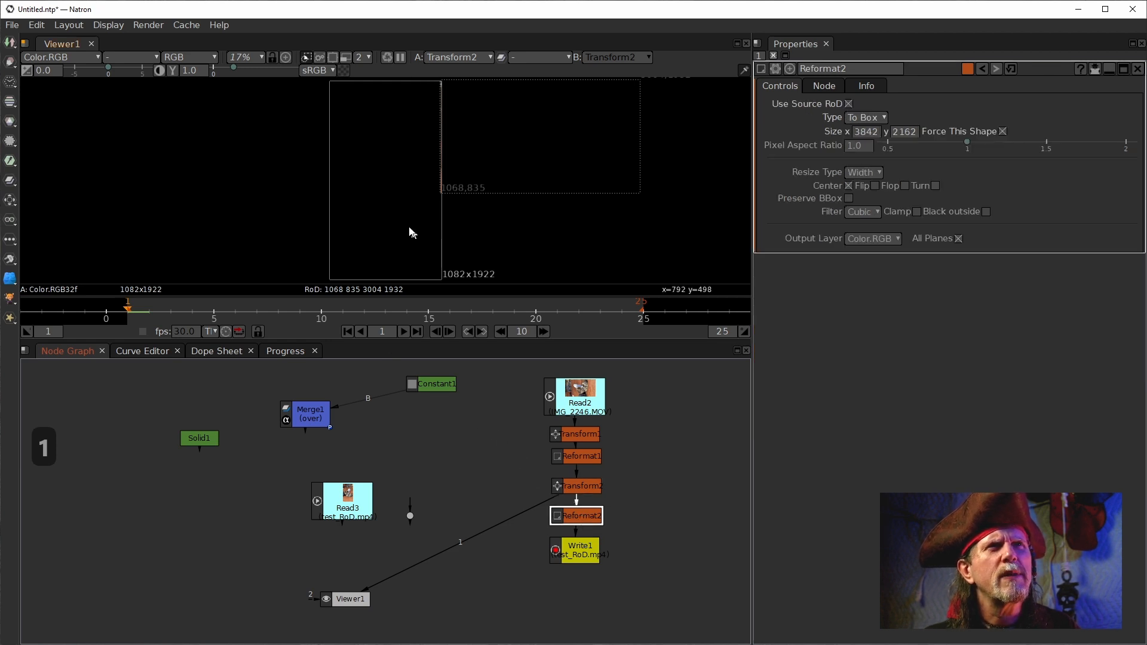
Reset the center of Transform2 and show Reformat2's output in the viewer.
left_click(572, 485)
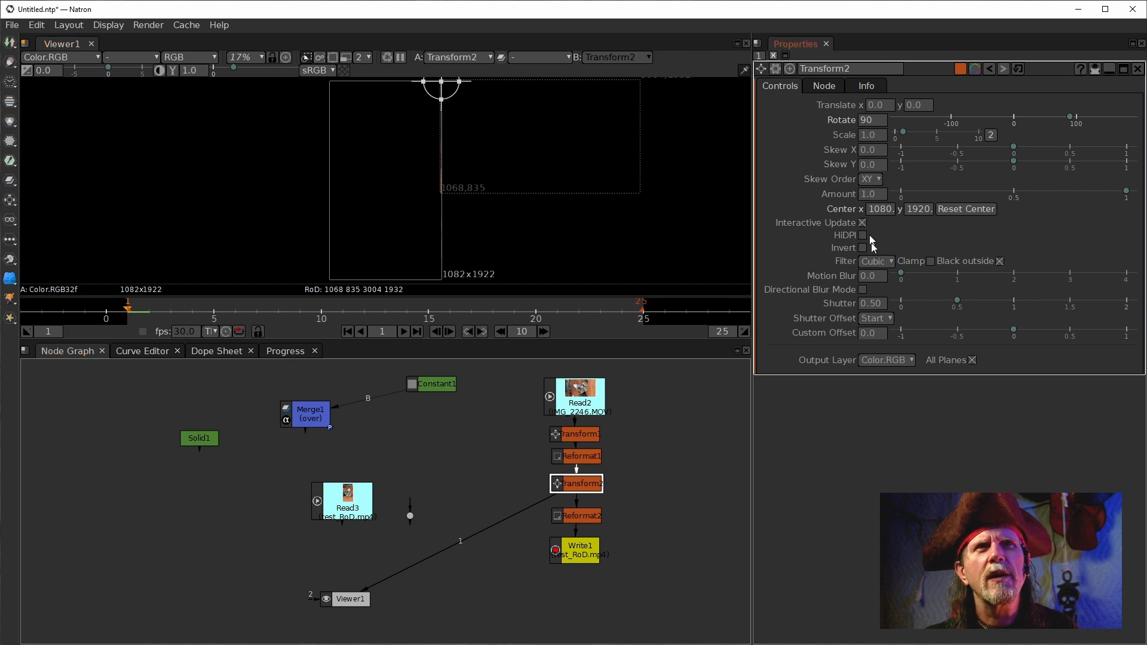
left_click(974, 211)
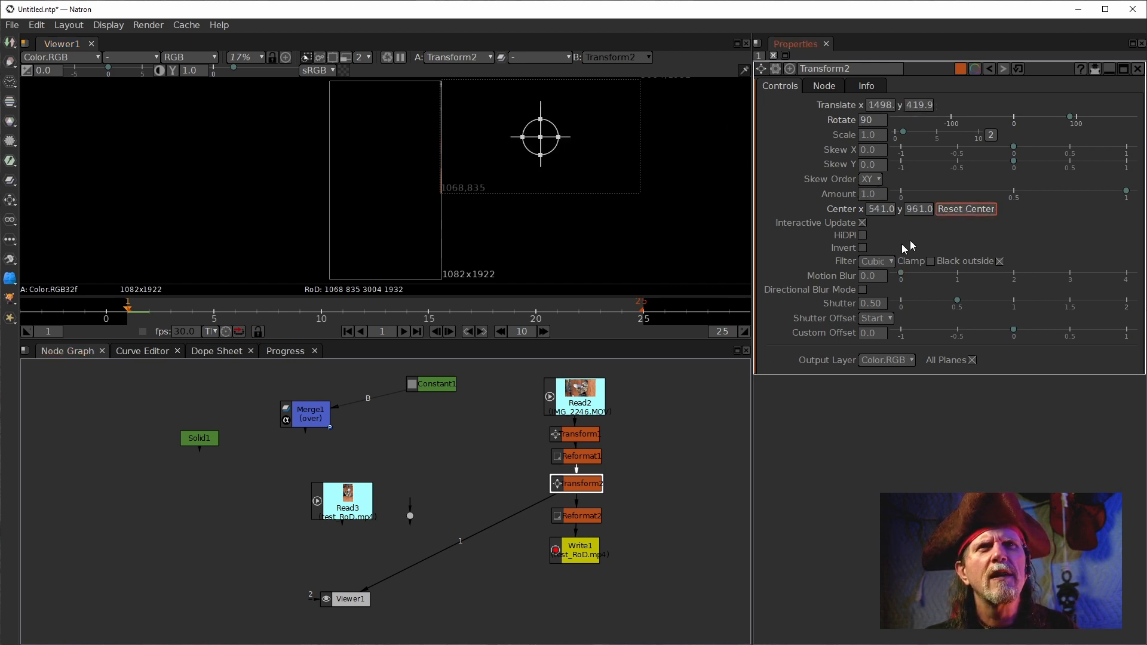
left_click(584, 517)
key("1")
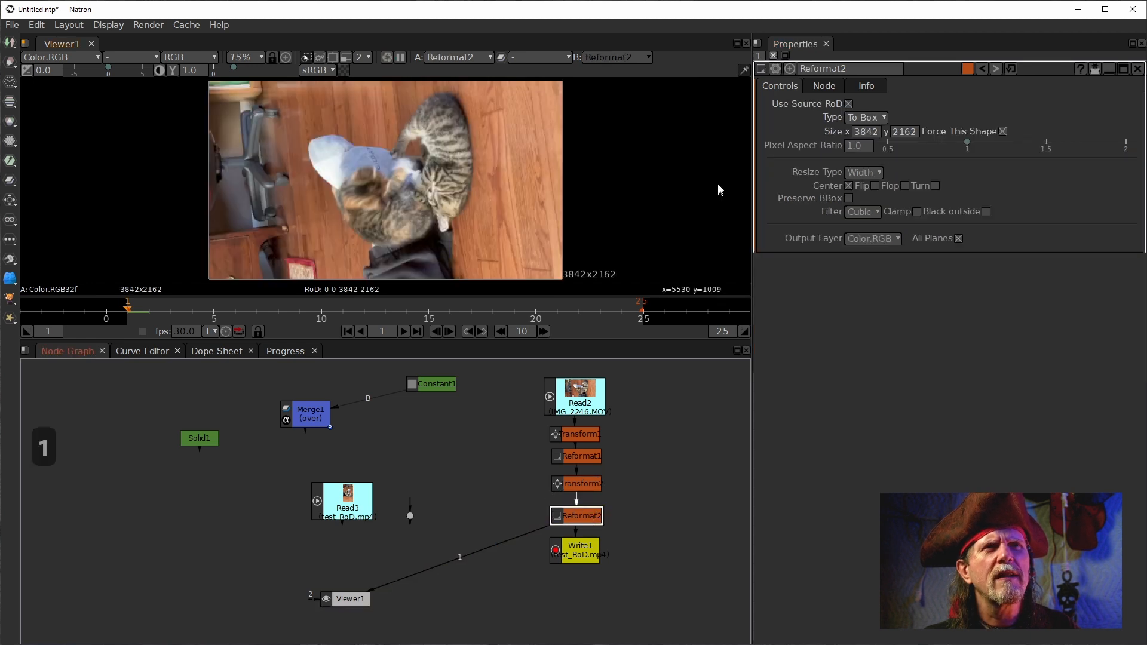
Set Reformat2's type to Scale, move Write1 lower in the node graph, and return the type to To Box.
left_click(866, 117)
left_click(880, 158)
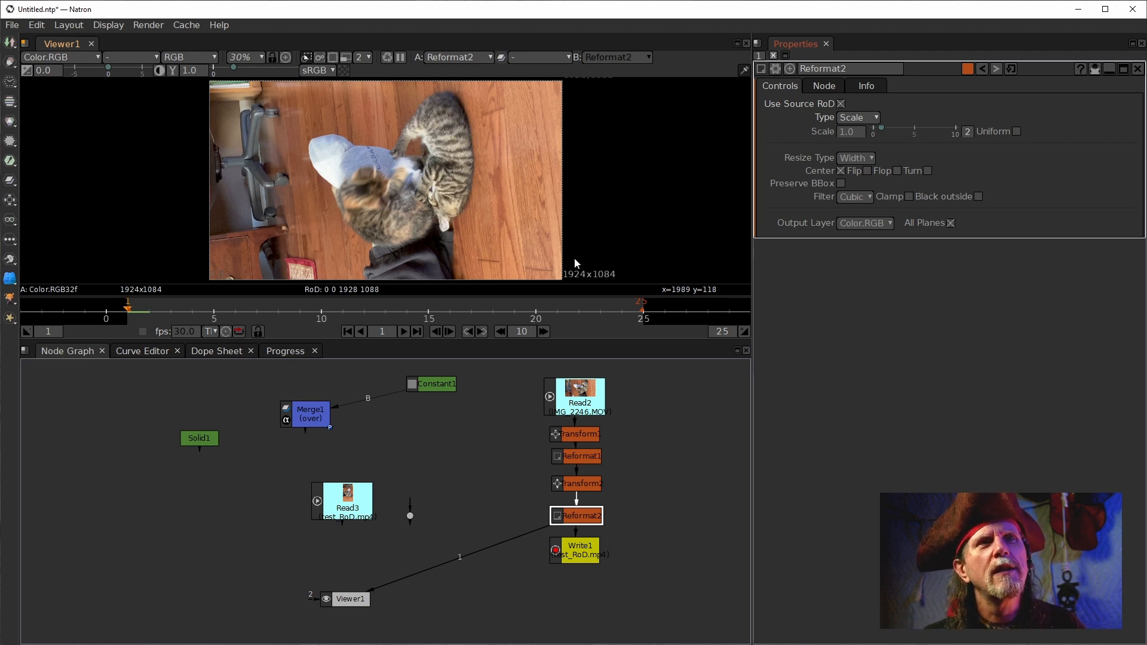
left_click_drag(561, 559, 561, 591)
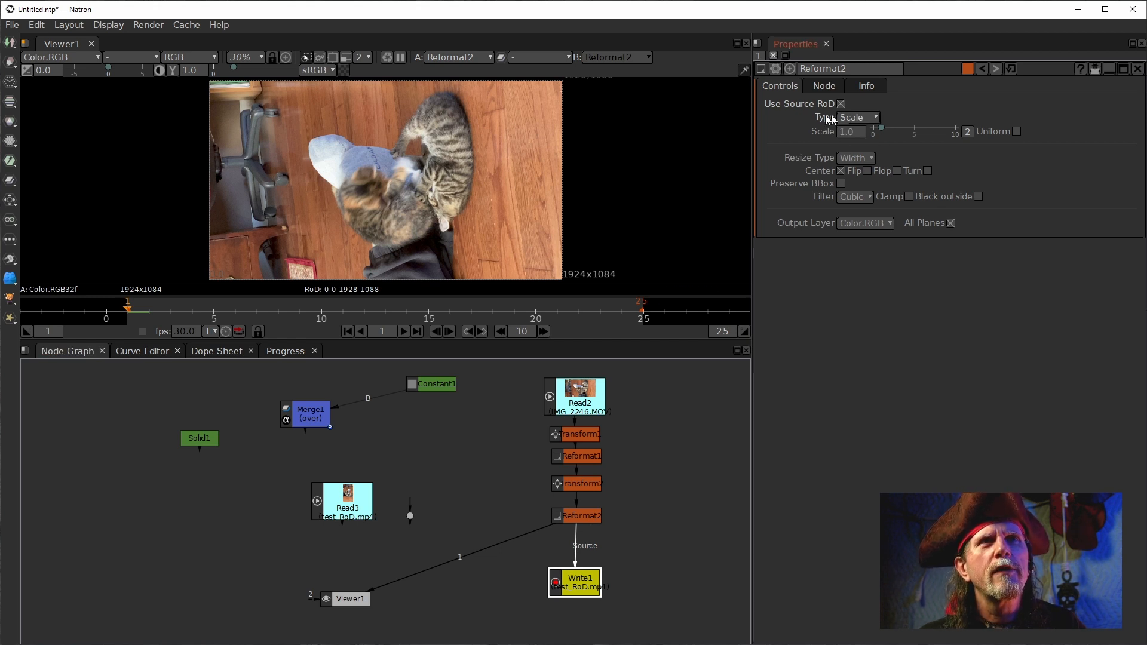
left_click(866, 122)
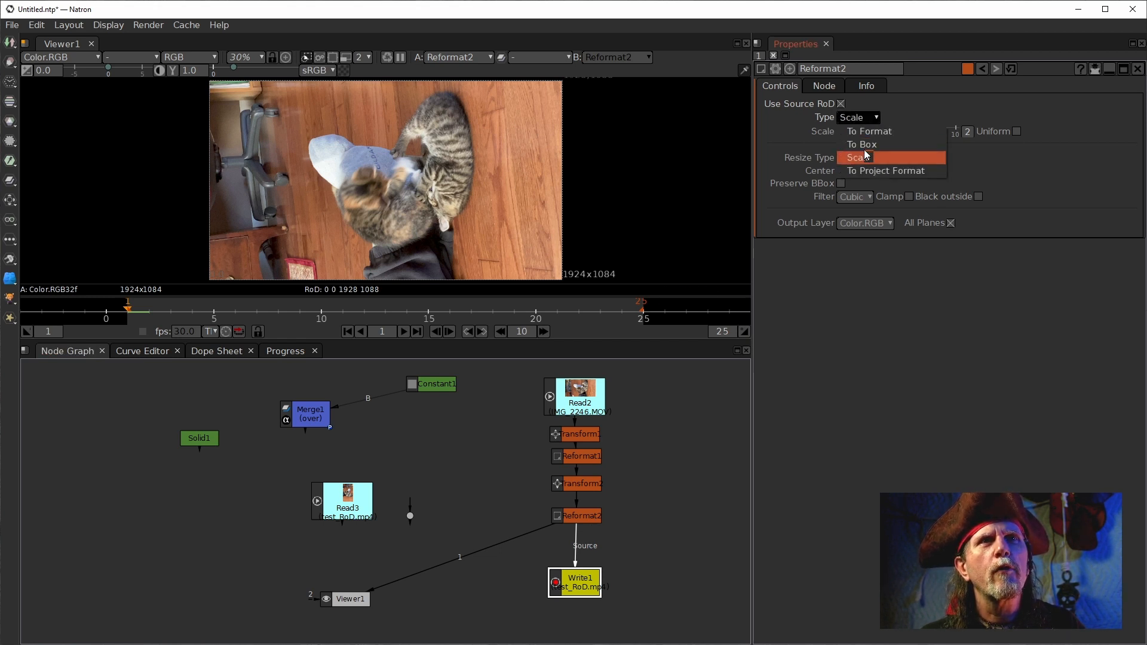
left_click(863, 145)
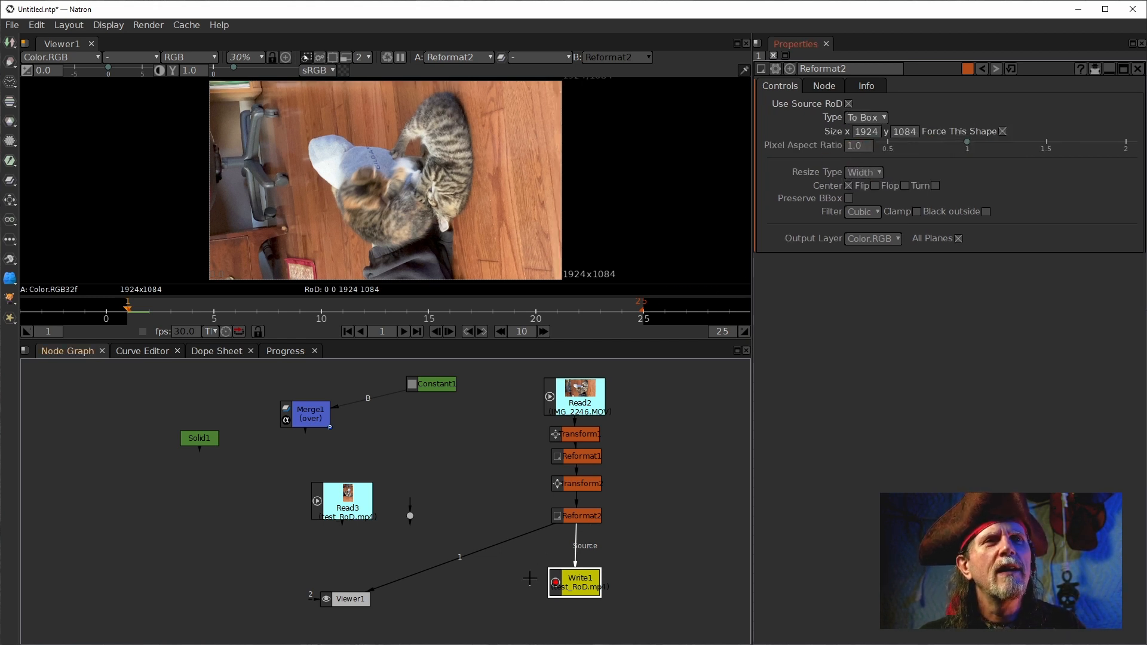
Clone Transform1 and Reformat1 together and place the clones between Reformat2 and Write1.
left_click_drag(634, 474, 489, 414)
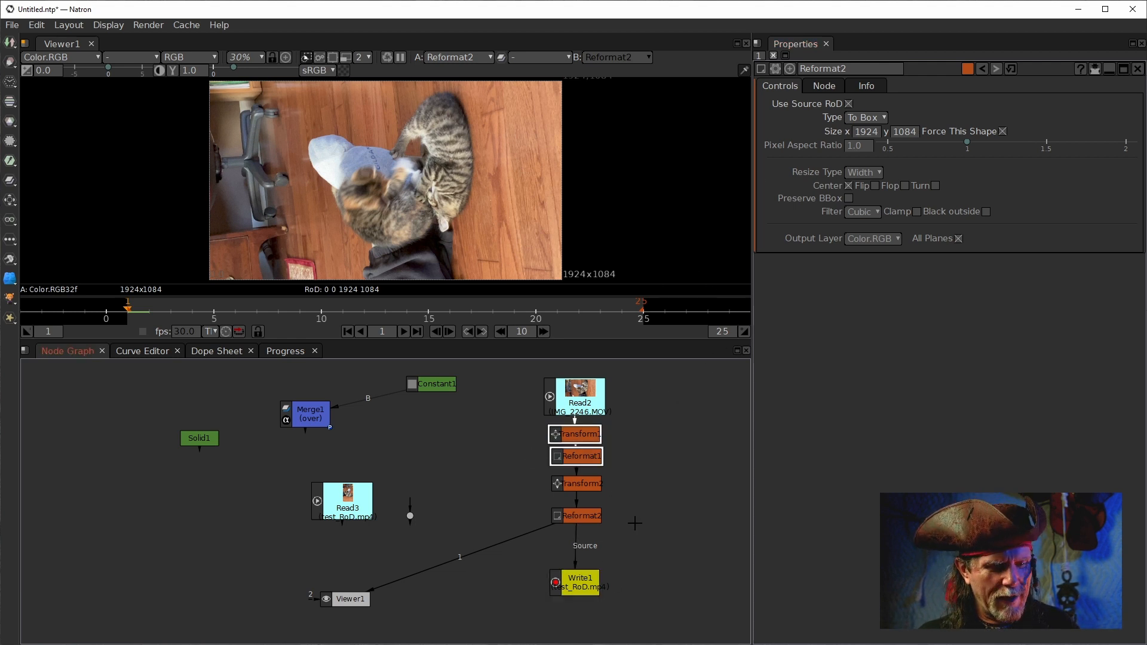
key("alt+c")
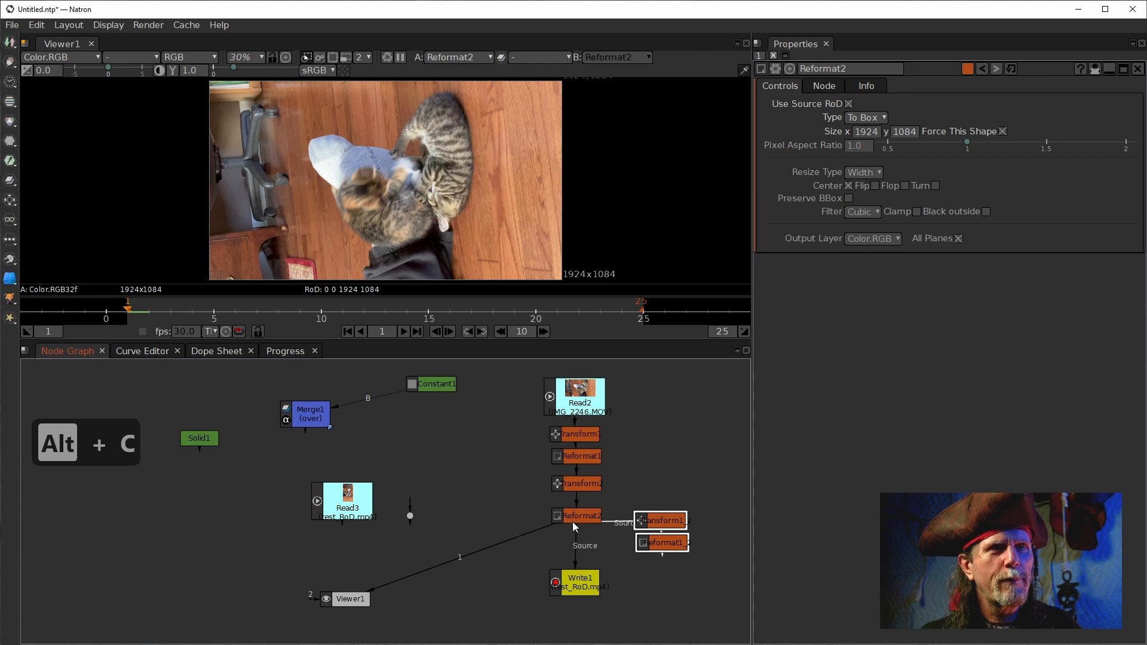
mouse_move(672, 525)
left_mouse_down()
mouse_move(577, 543)
mouse_move(589, 535)
left_mouse_up()
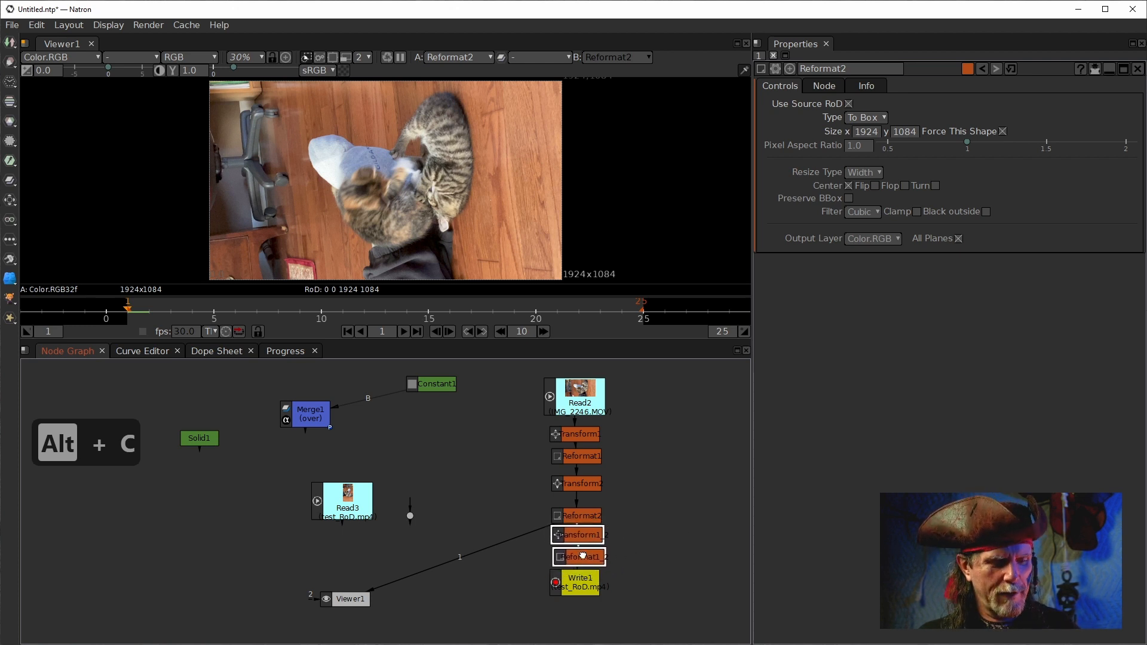
Show Reformat1_2's output in the viewer and inspect the upper part of the image up close.
key("1")
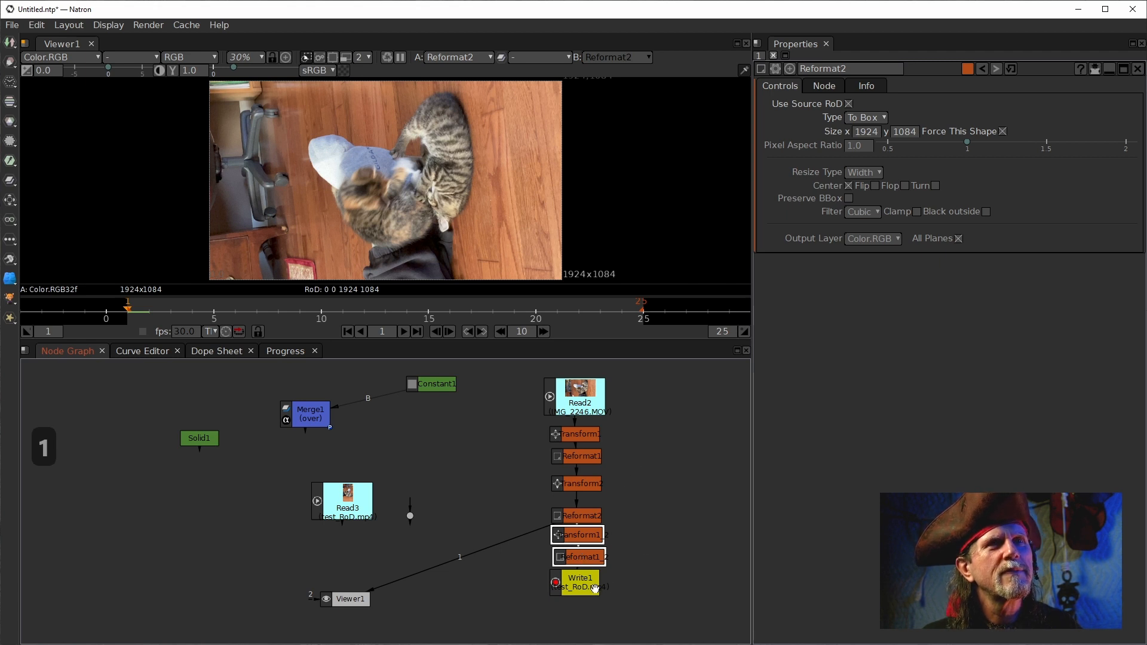
key("1")
left_click(657, 568)
left_click(588, 562)
key("1")
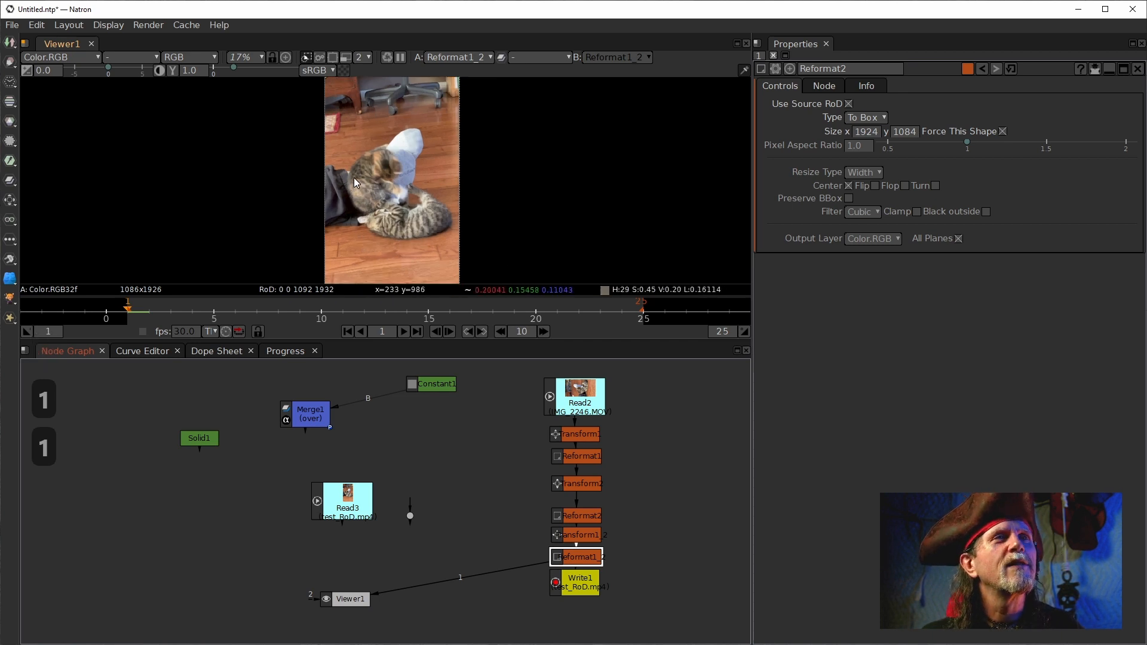
scroll(354, 178, "up", 5)
left_click_drag(419, 170, 386, 254)
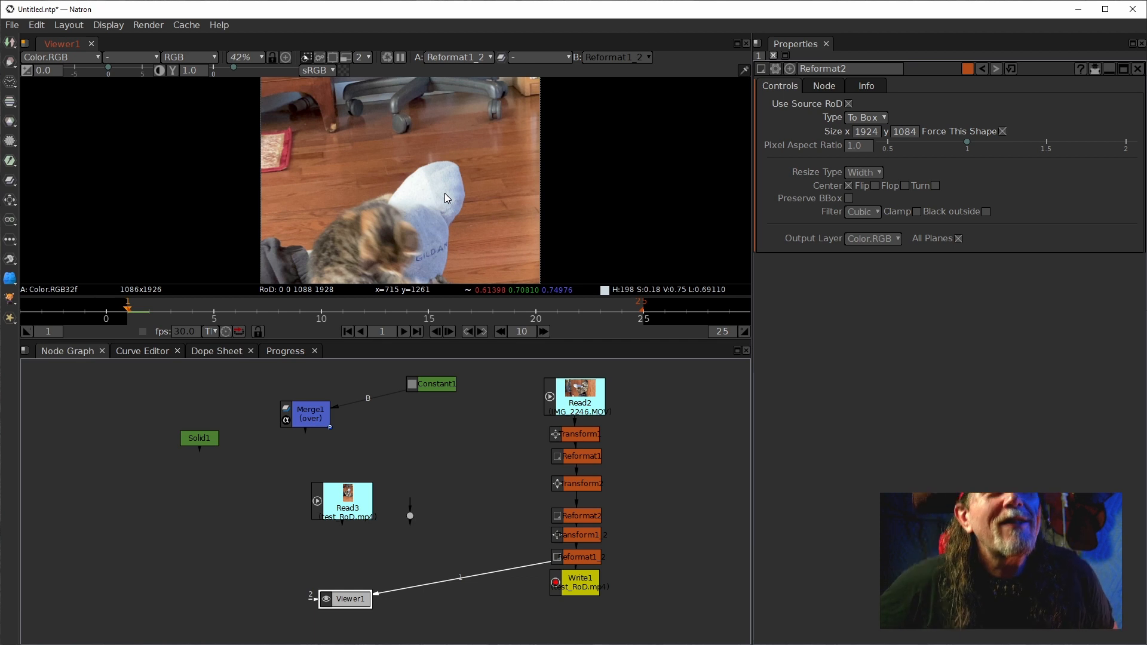
Review the settings of Transform1 and Reformat1, and change Reformat2's type to Scale.
left_click(593, 438)
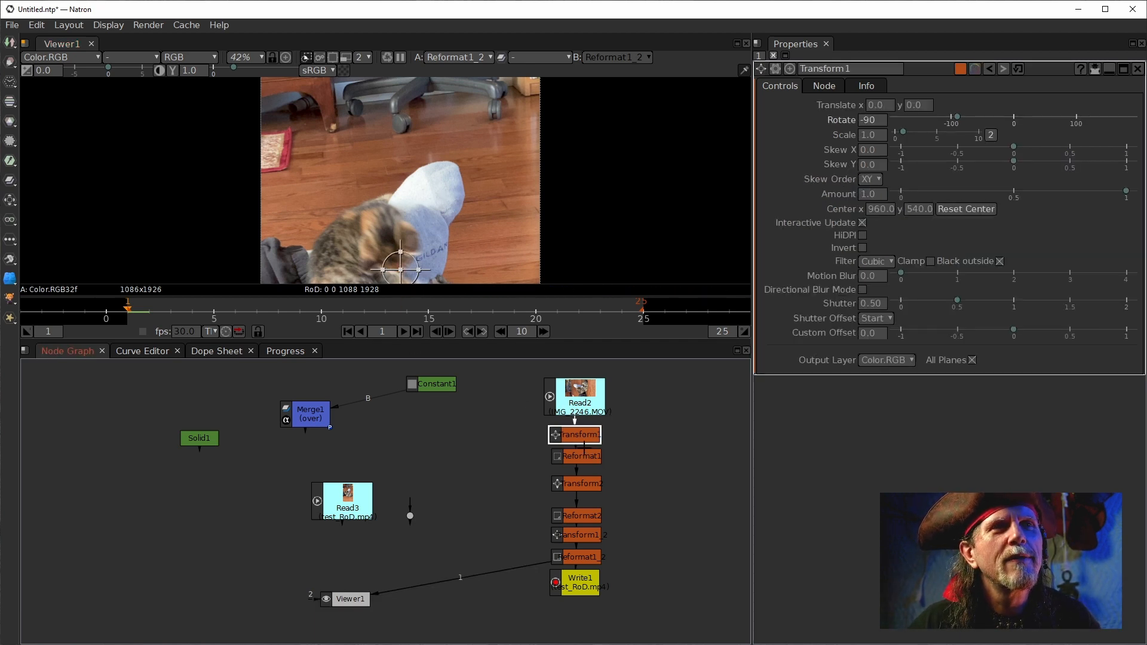
left_click(589, 460)
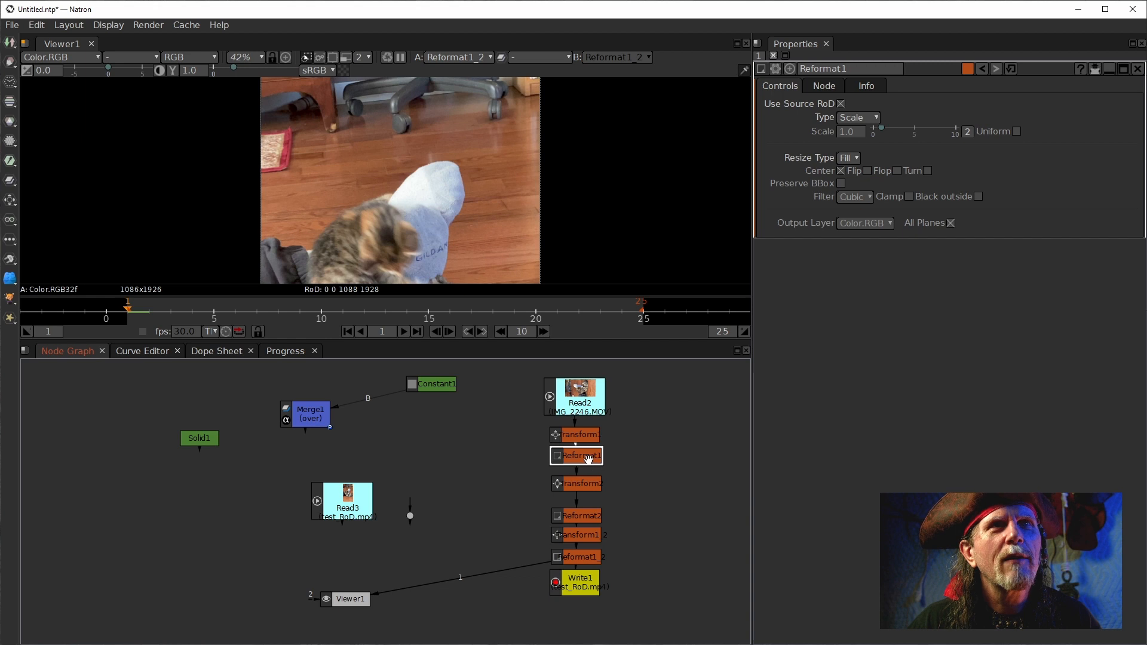
left_click(588, 517)
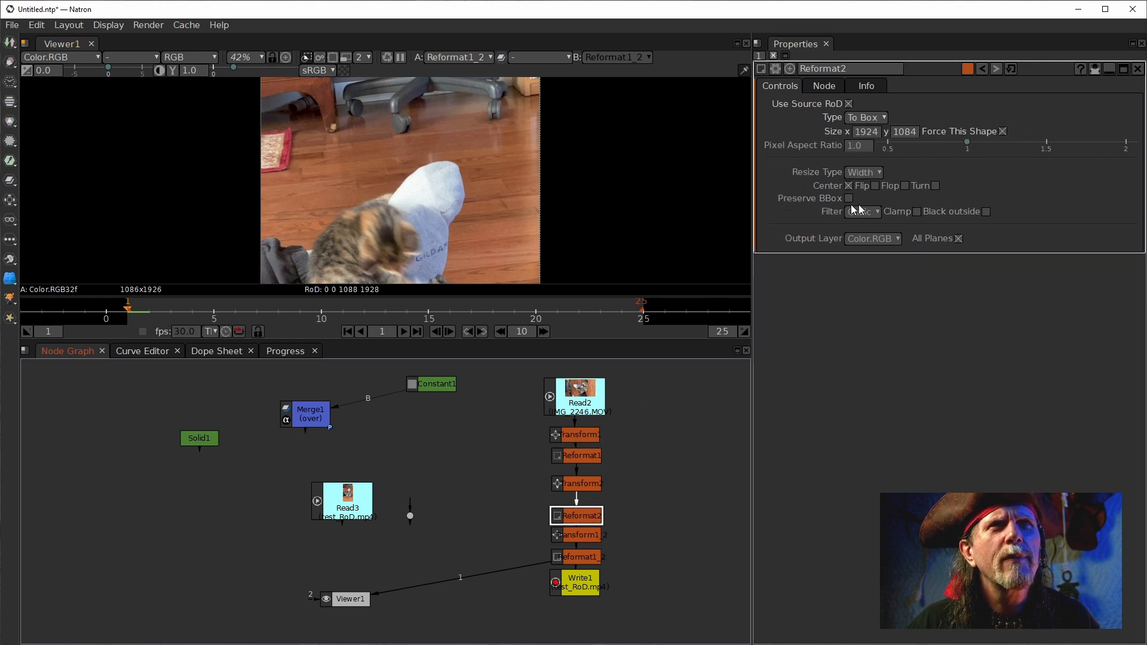
left_click(873, 118)
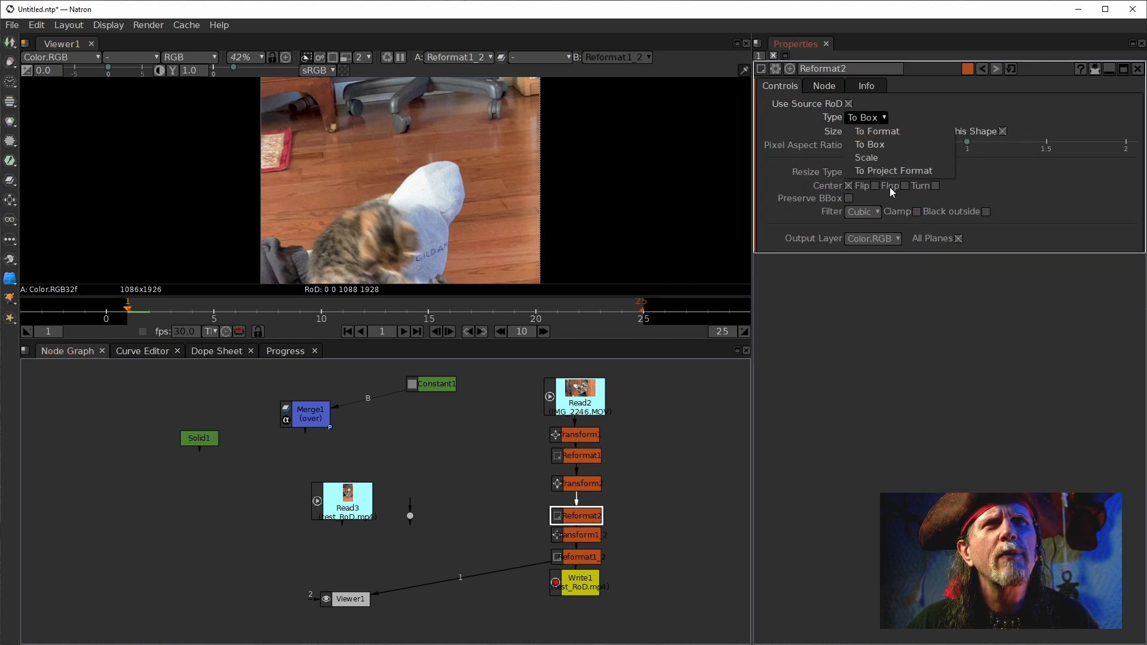
left_click(878, 159)
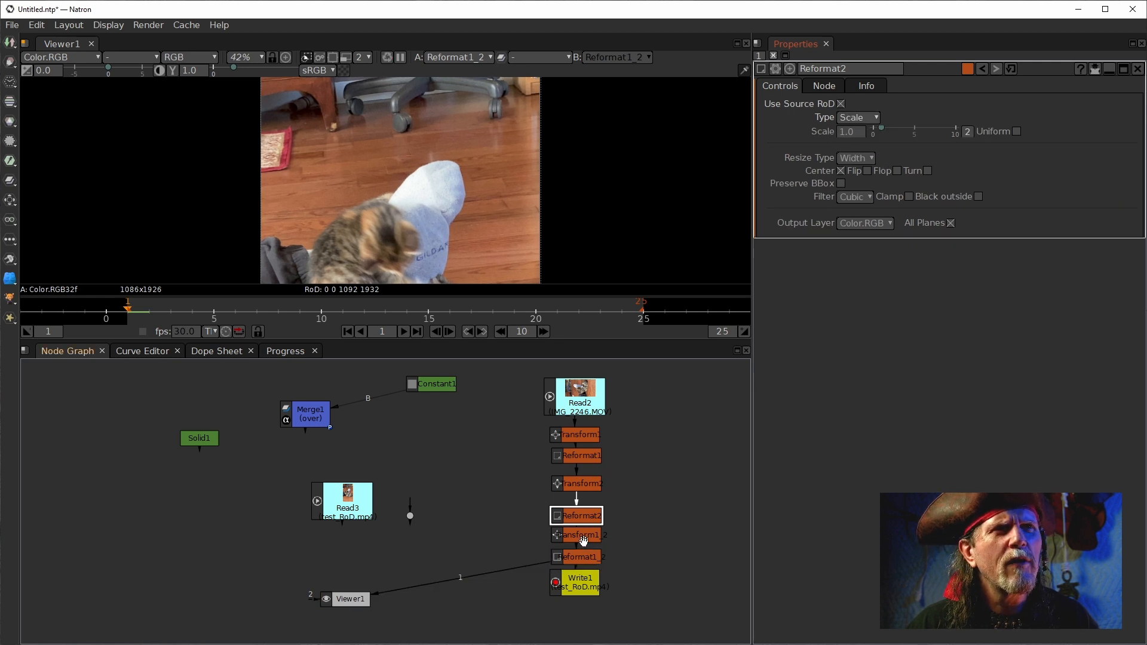
Change Reformat1_2's type from Scale to To Box and bring the bottom of the image into view.
left_click(585, 556)
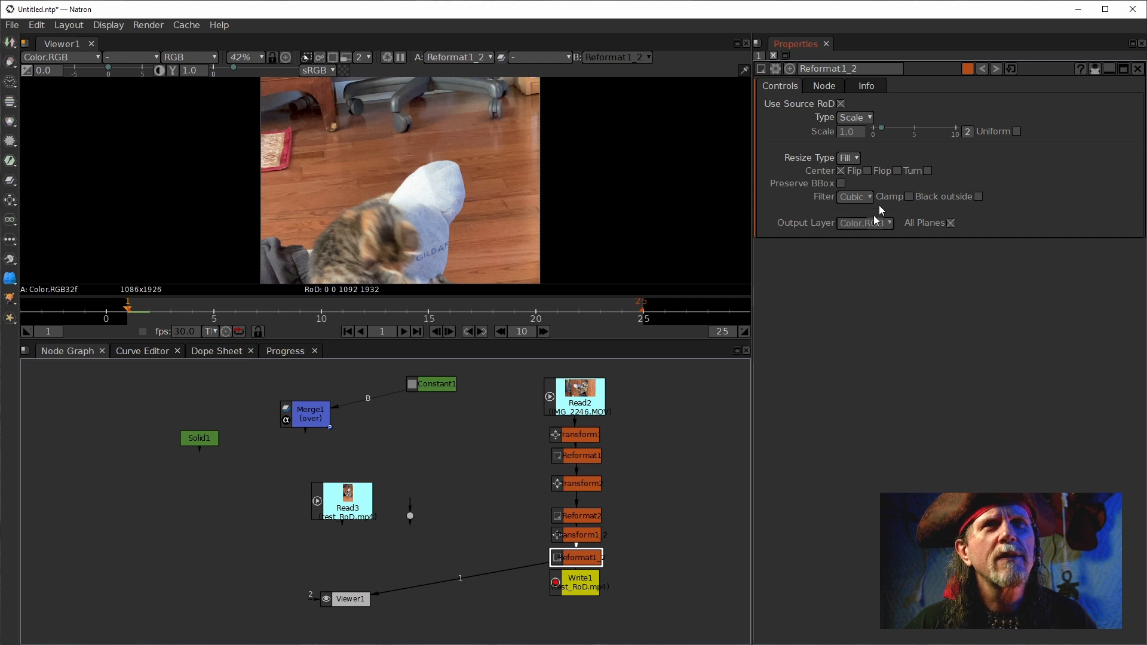
left_click(862, 120)
left_click(875, 146)
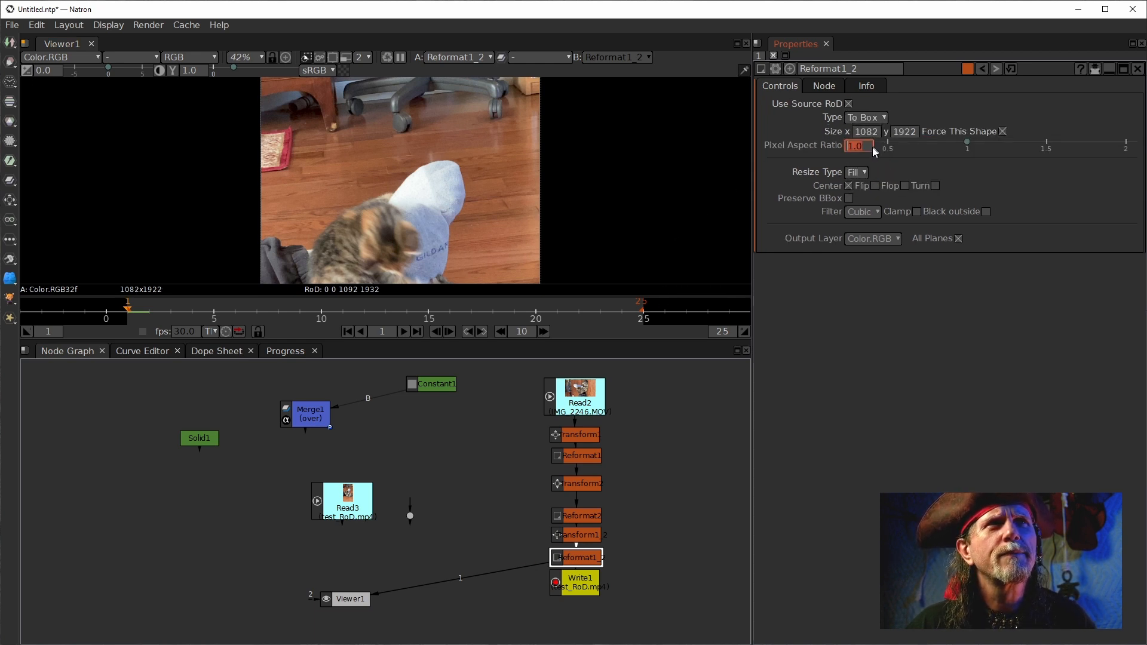
left_click_drag(572, 218, 622, 215)
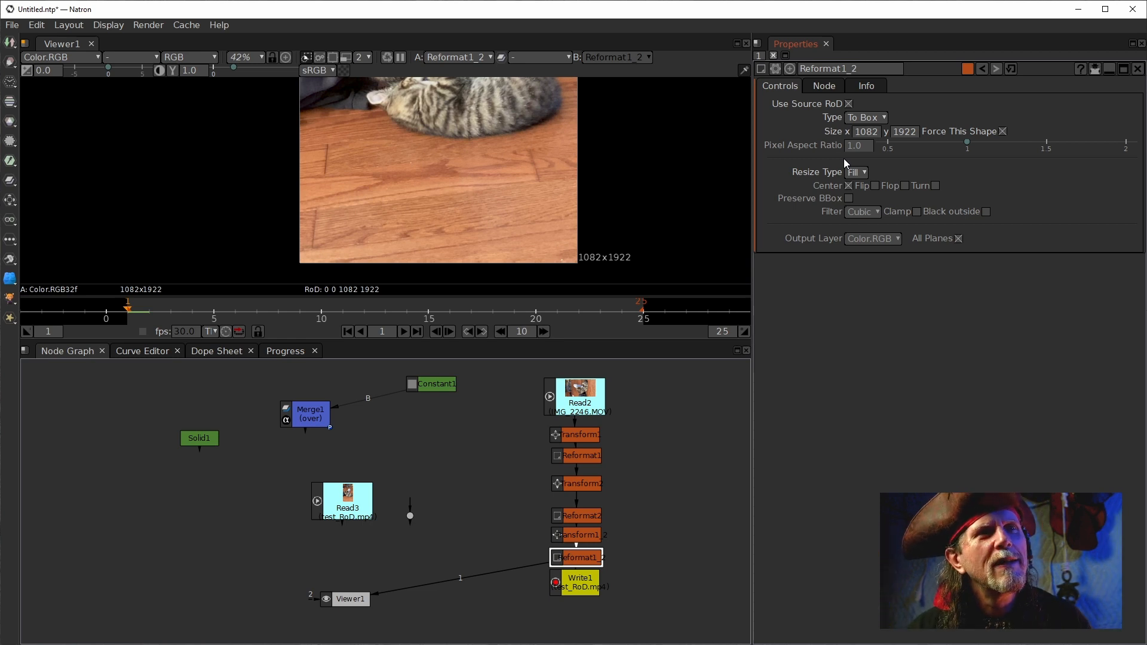
Set Reformat1_2's box size to 1080 by 1920.
left_click(871, 117)
left_click(903, 125)
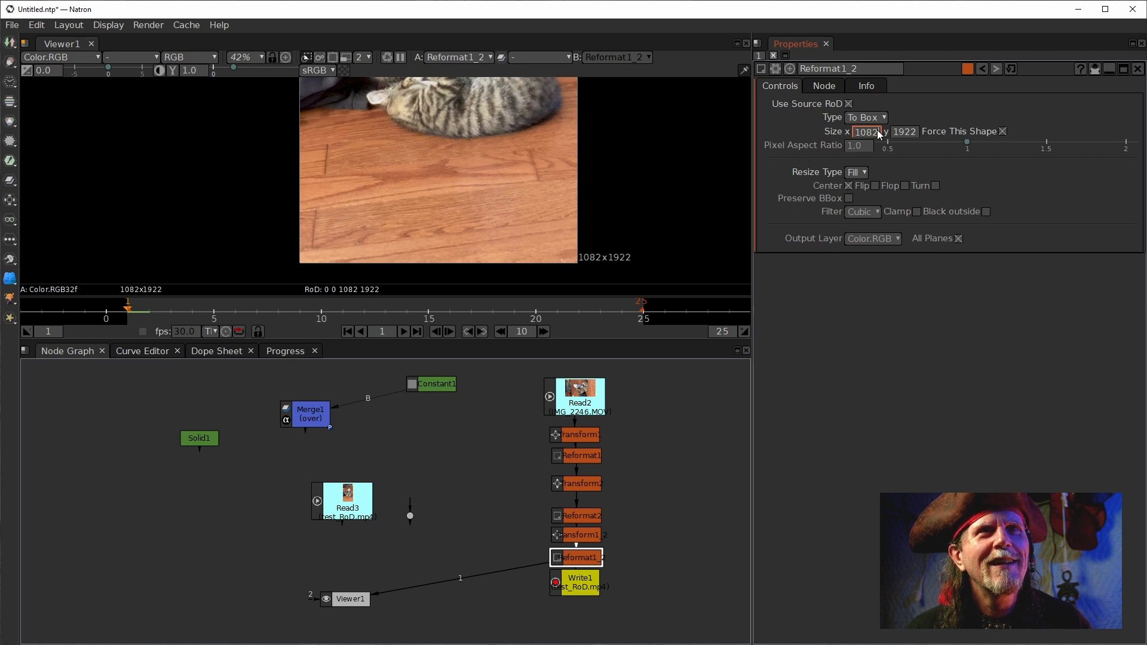
type("0`")
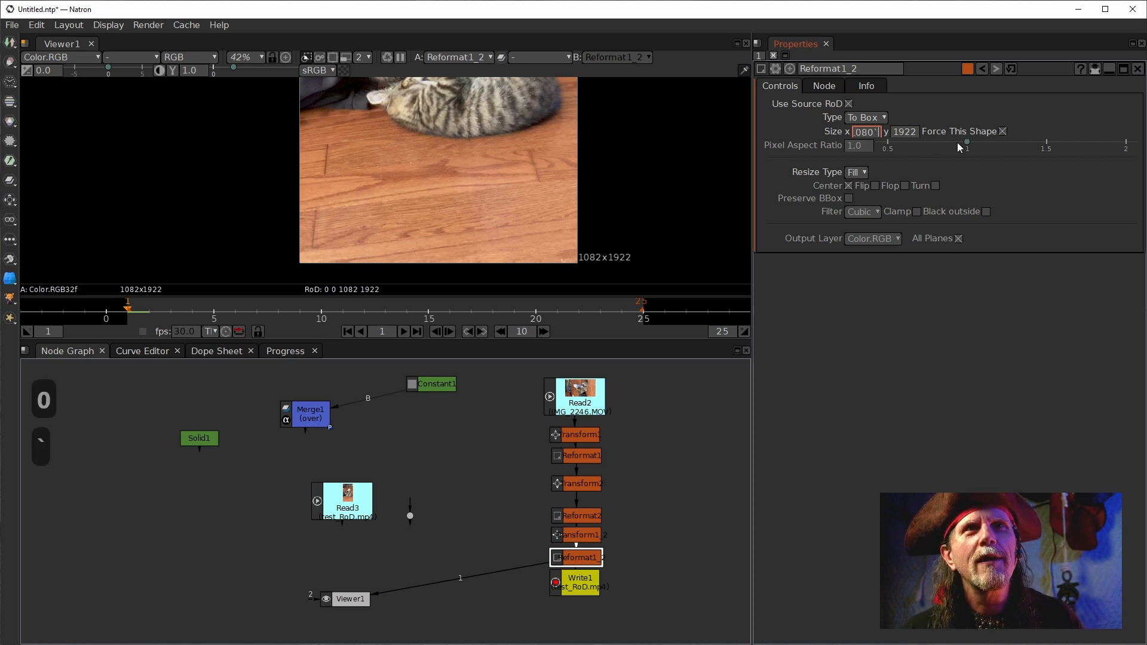
key("Tab")
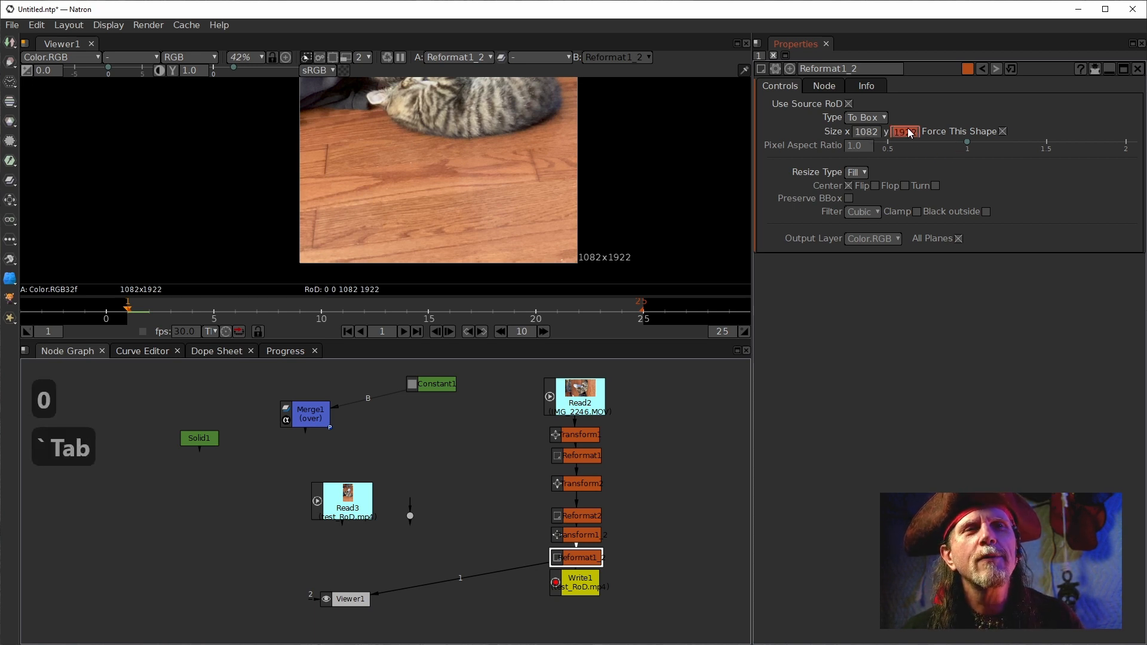
type("0")
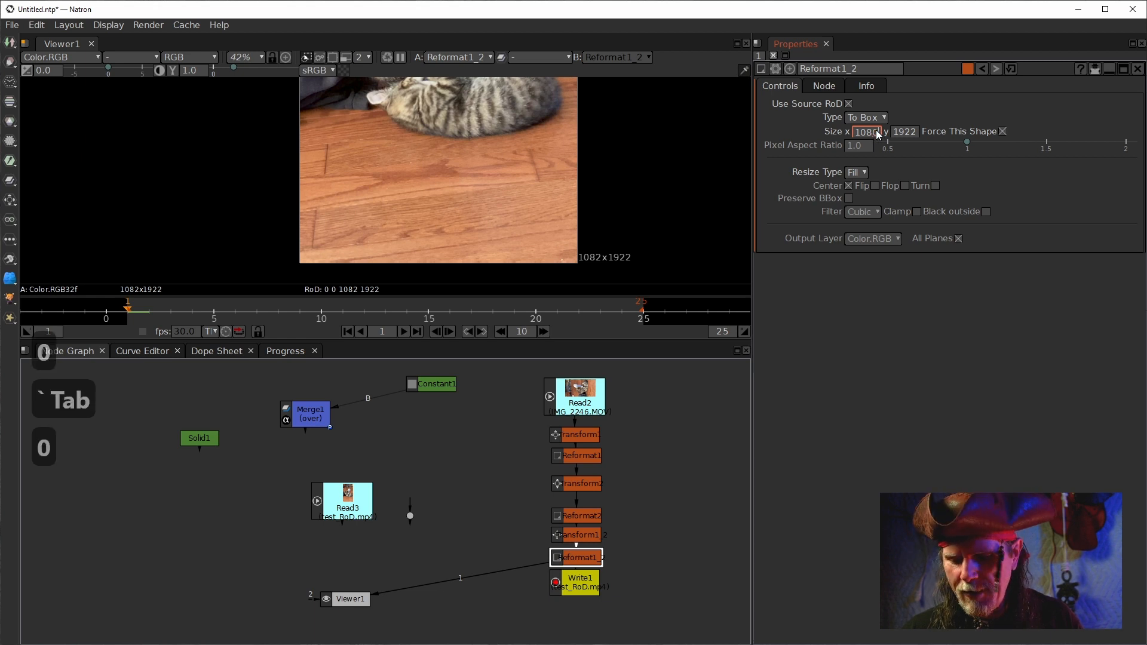
key("Tab")
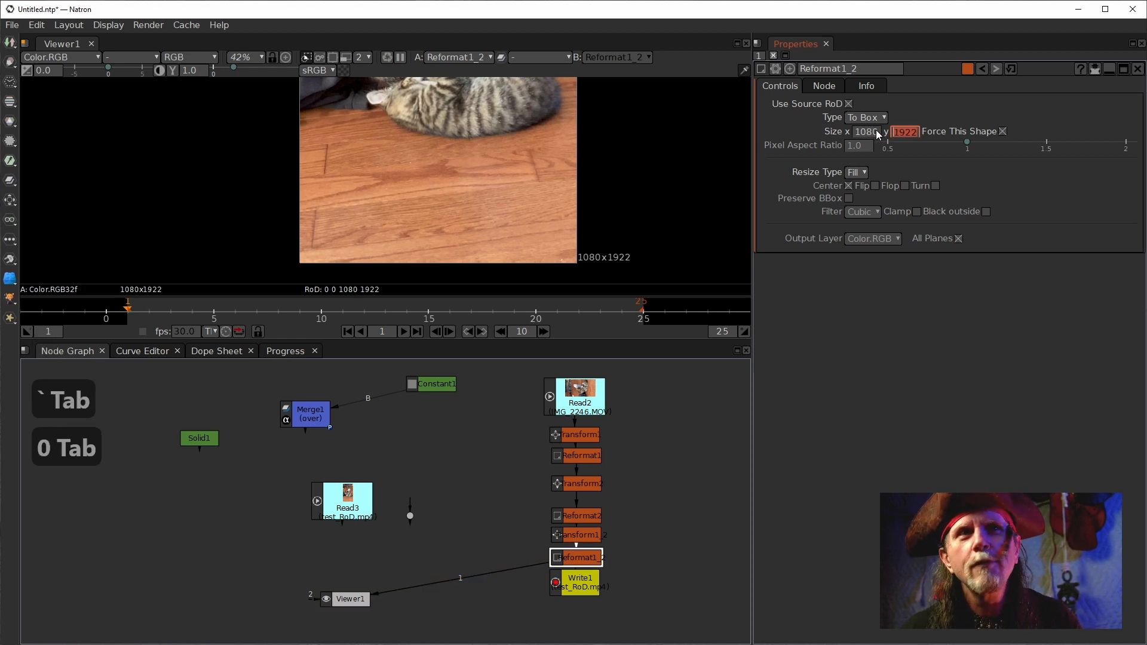
key("Tab")
double_click(914, 131)
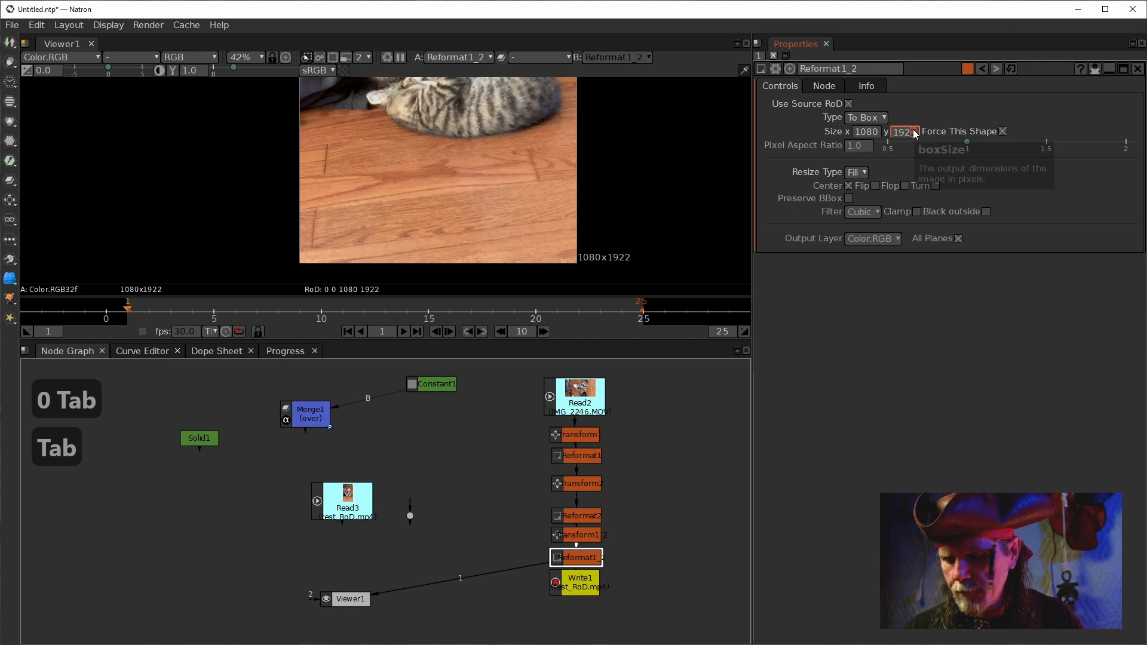
type("0")
key("Return")
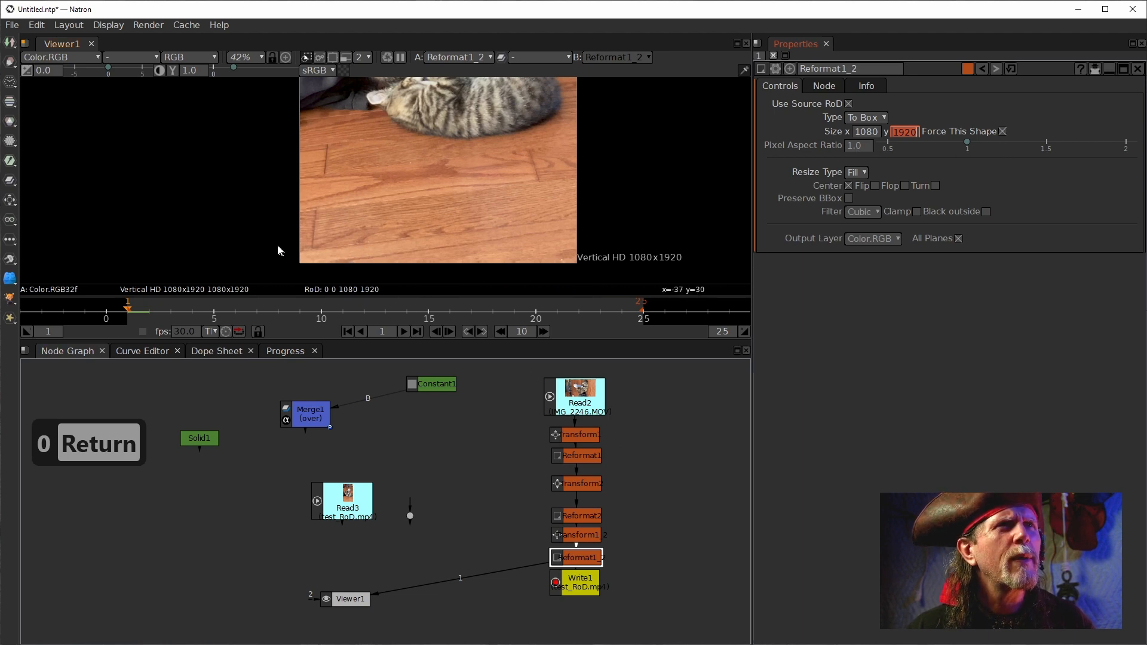
Examine the lower-left corner and bottom edge of Reformat1_2's output in close-up.
scroll(288, 242, "up", 3)
scroll(486, 263, "down", 2)
scroll(482, 263, "up", 2)
scroll(375, 225, "up", 5)
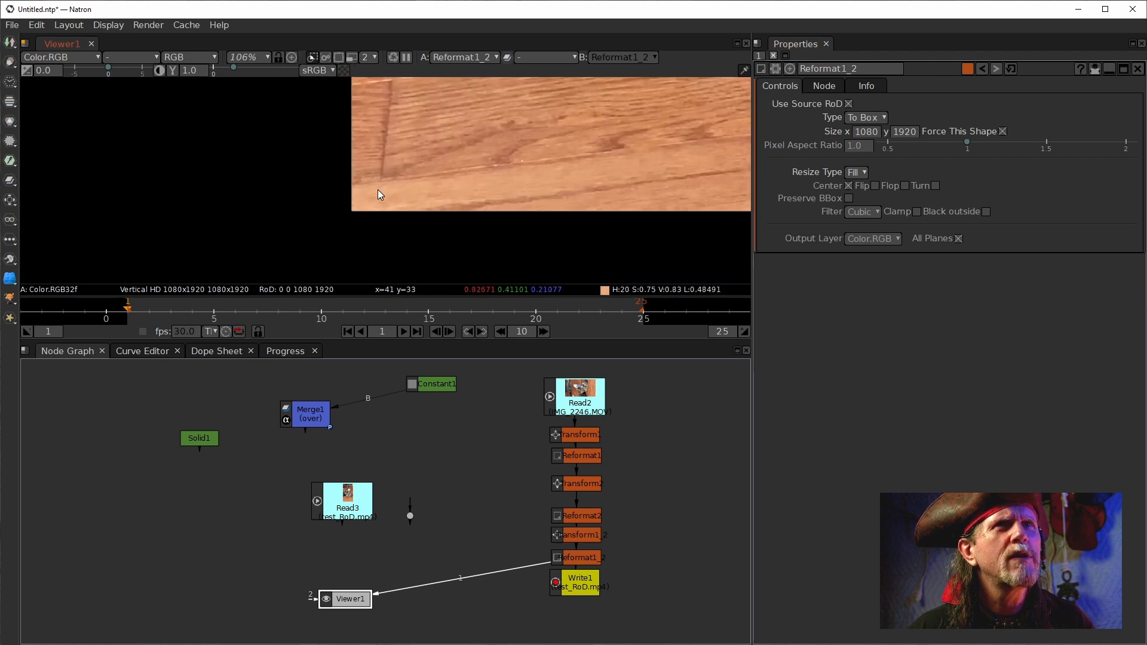
scroll(376, 194, "up", 1)
scroll(321, 190, "up", 2)
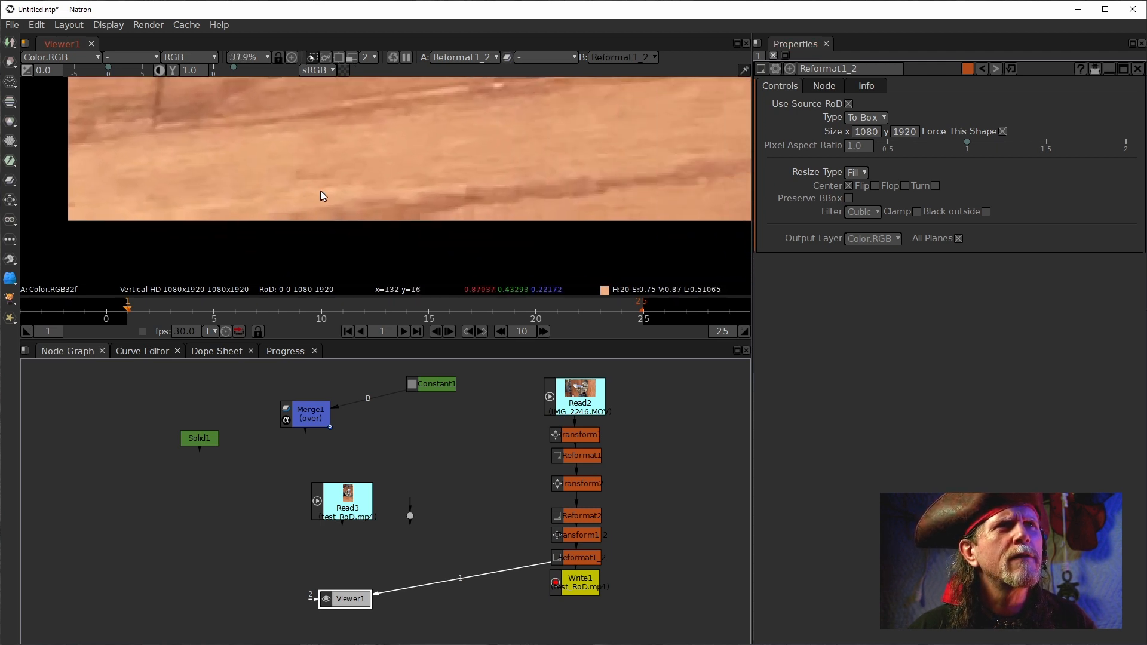
Try the Fit resize type on Reformat1_2, check the image's lower-left corner, and return the resize type to Fill.
left_click(863, 173)
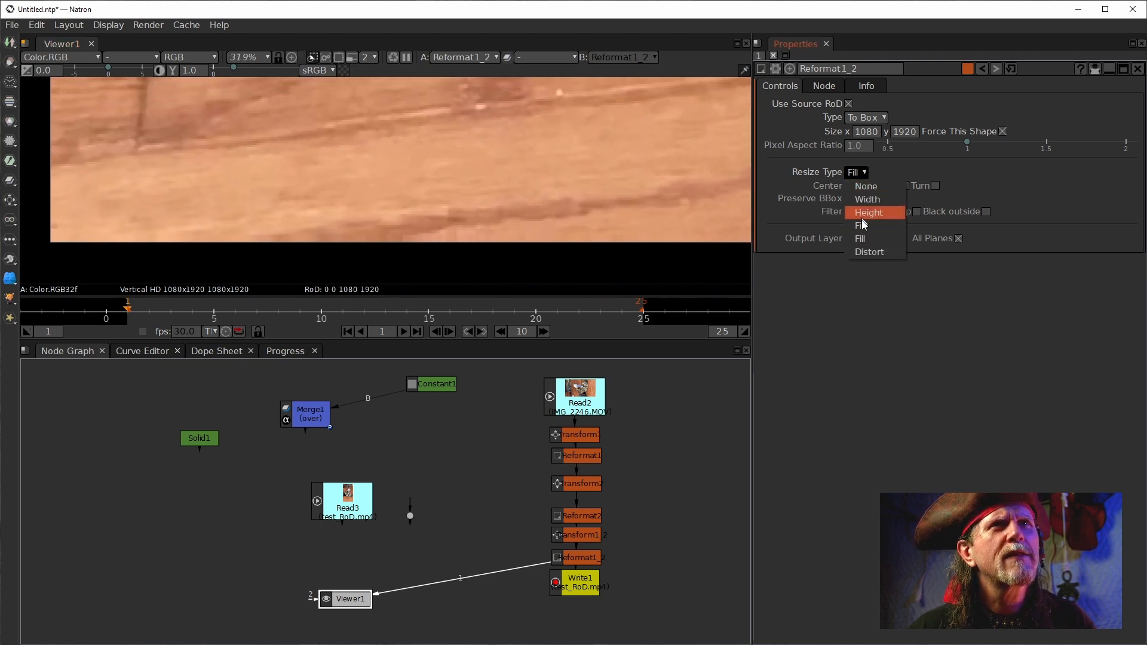
left_click(864, 226)
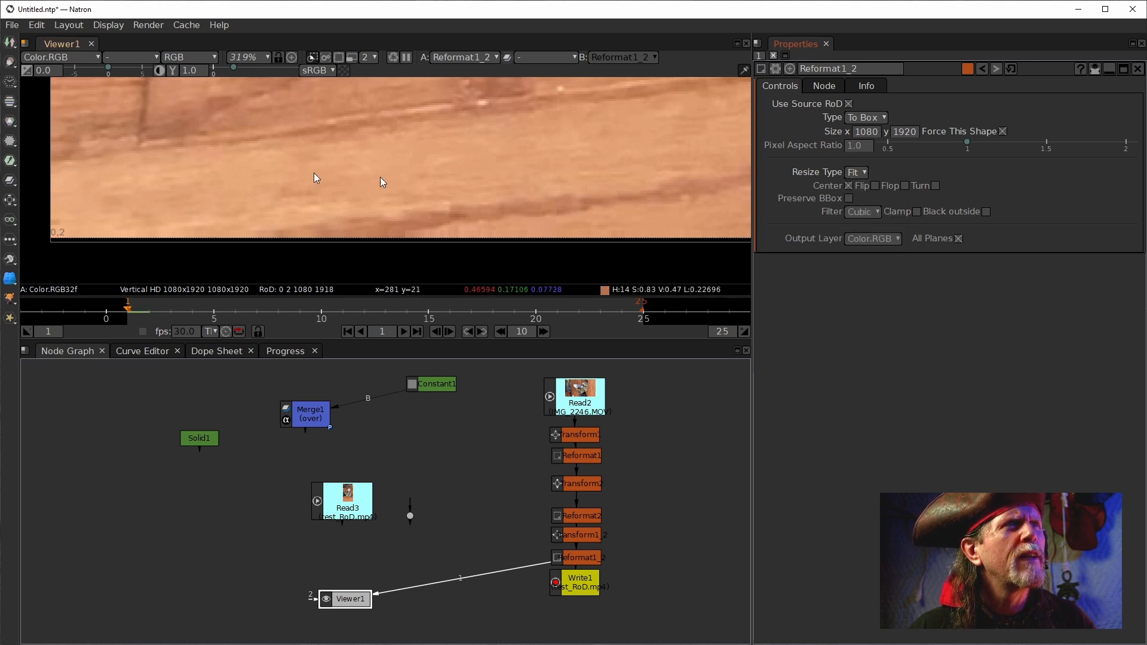
left_click_drag(29, 232, 141, 262)
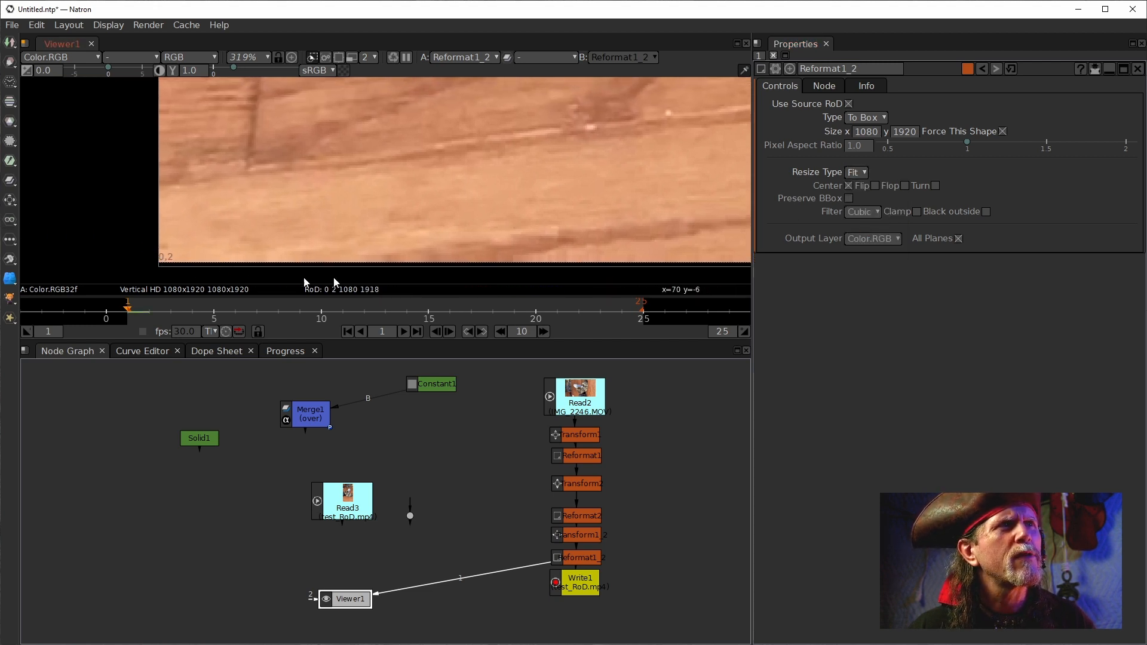
left_click(863, 174)
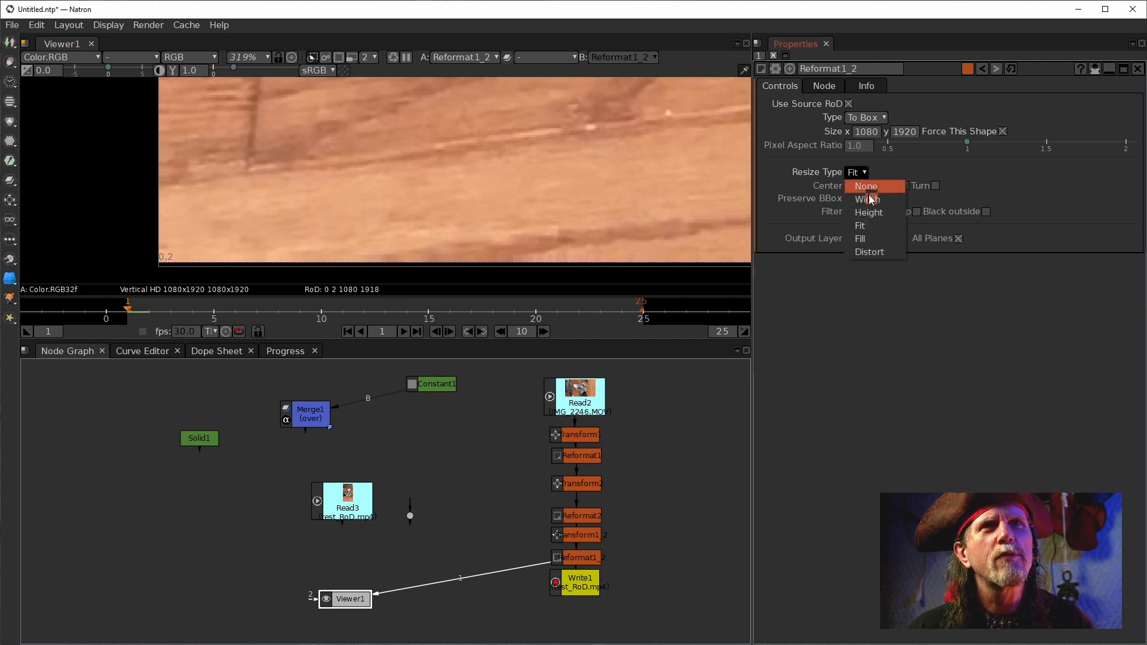
left_click(870, 238)
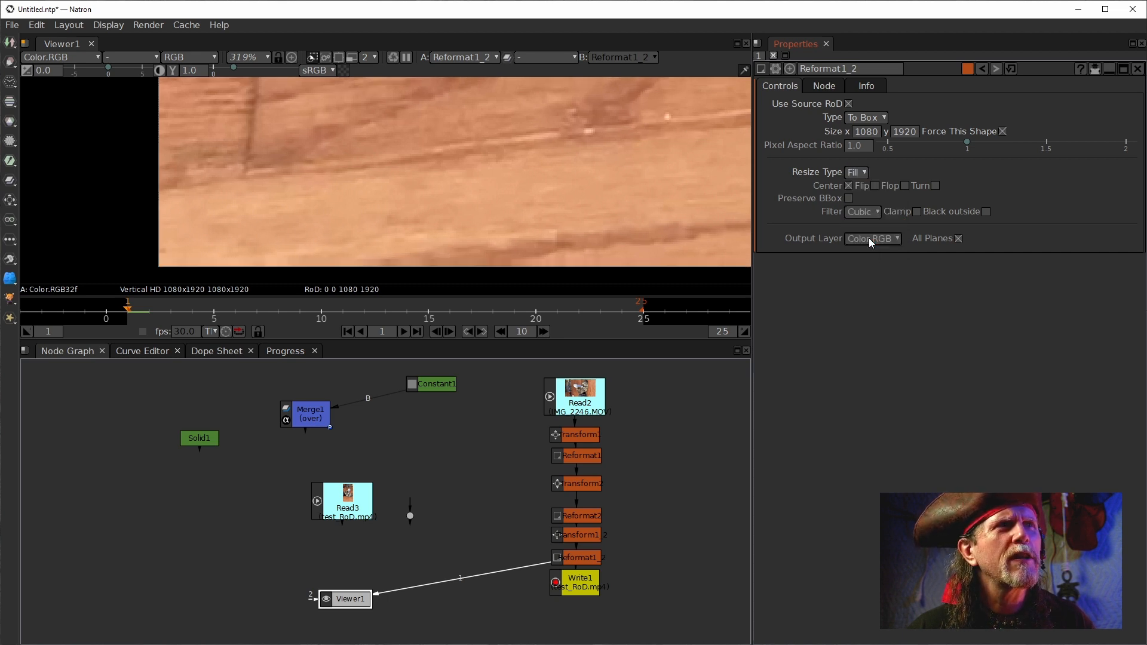
Examine the bottom edge of Reformat1_2's output up to its right corner, and inspect the whole vertical frame.
scroll(467, 187, "down", 2)
mouse_move(586, 213)
left_mouse_down()
mouse_move(387, 166)
mouse_move(220, 227)
mouse_move(195, 249)
left_mouse_up()
left_click_drag(543, 212, 216, 175)
mouse_move(559, 222)
left_mouse_down()
mouse_move(314, 227)
mouse_move(304, 247)
left_mouse_up()
scroll(559, 227, "down", 8)
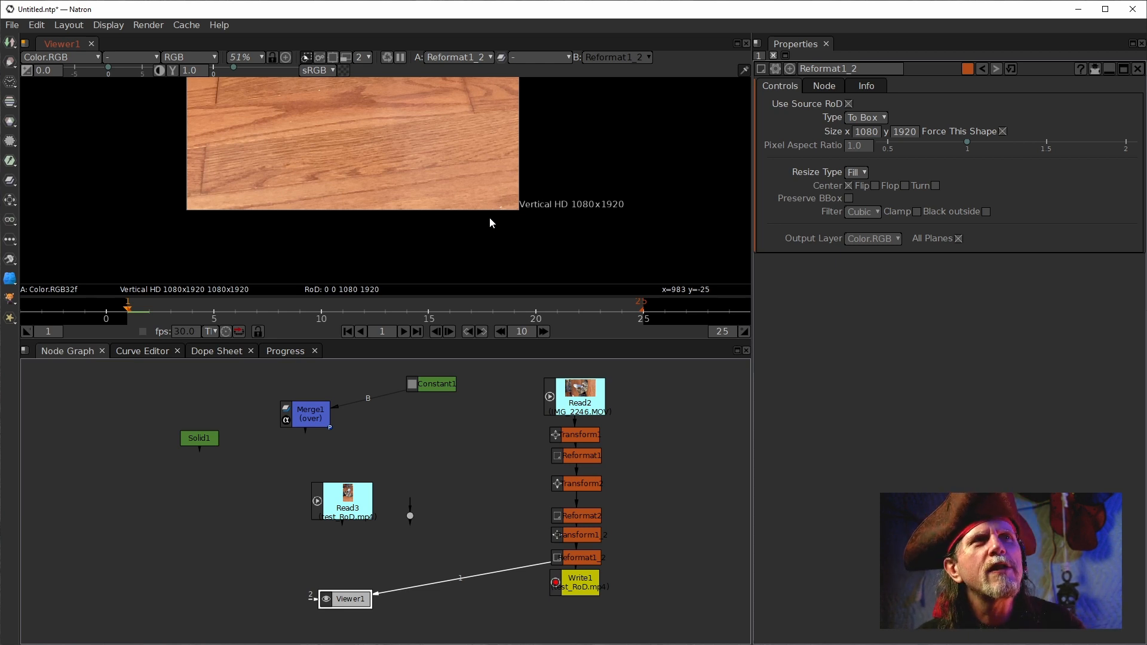
left_click_drag(474, 210, 463, 334)
scroll(422, 229, "down", 5)
scroll(405, 200, "down", 5)
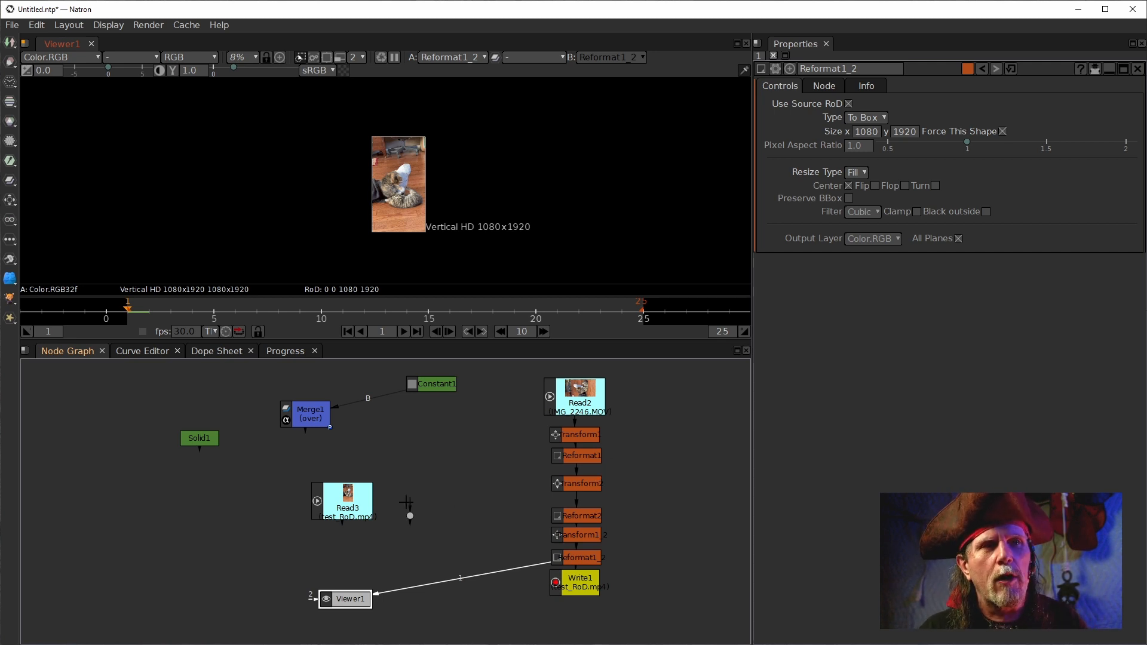
Place Read3 above Merge1 with Merge1 lowered, and connect Merge1's A input to Read3.
left_click_drag(348, 494, 345, 493)
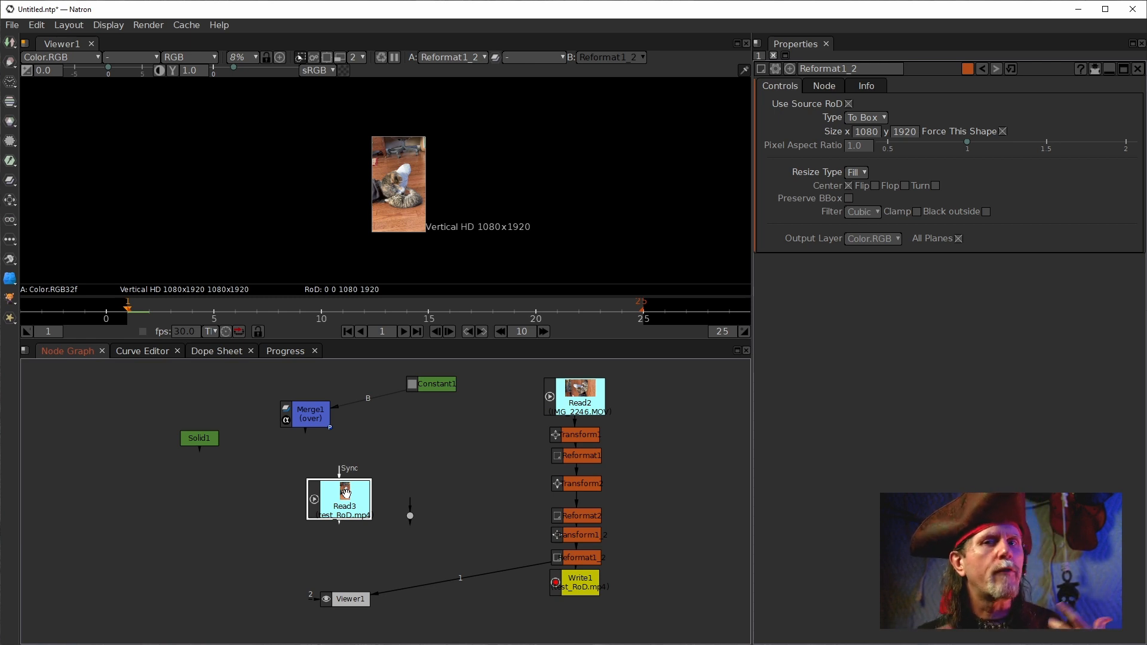
left_click_drag(346, 493, 304, 491)
left_click_drag(263, 423, 267, 412)
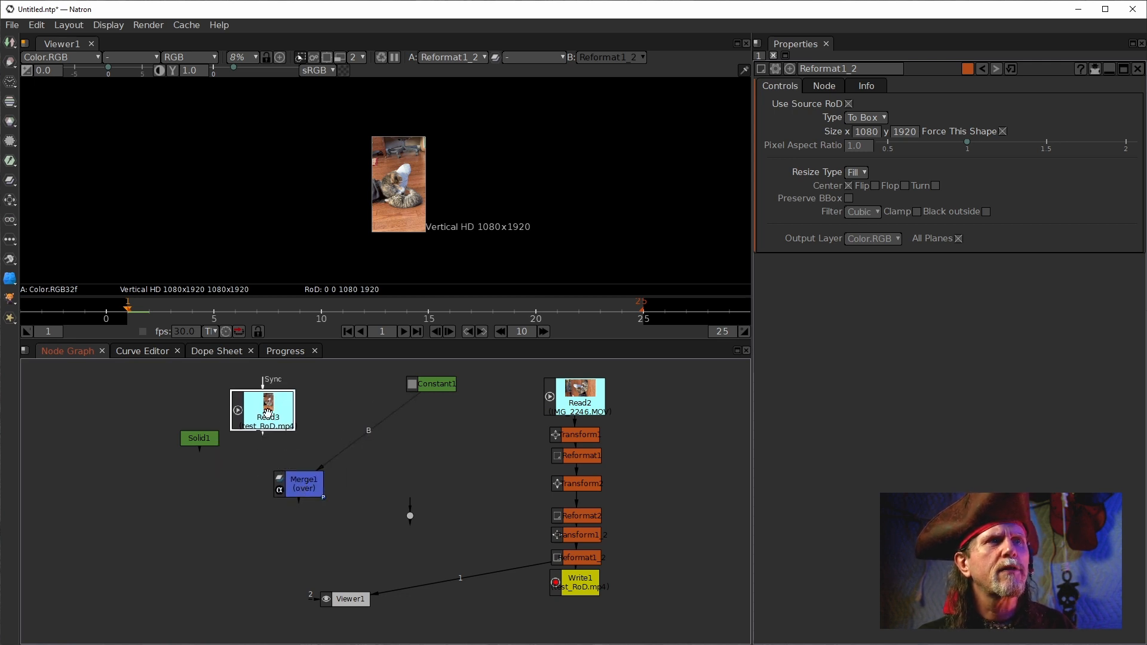
left_click(291, 469)
left_click_drag(291, 469, 267, 414)
left_click(256, 402)
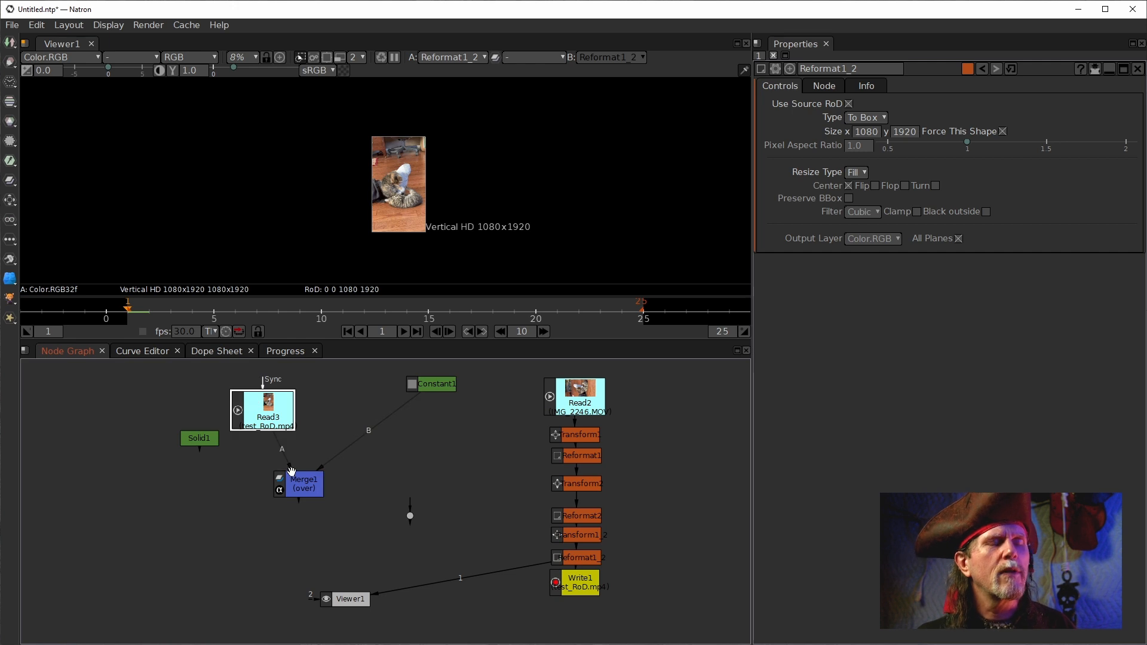
Open Read3's settings and view its output to check the rendered clip's format.
left_click(290, 481)
left_click(254, 392)
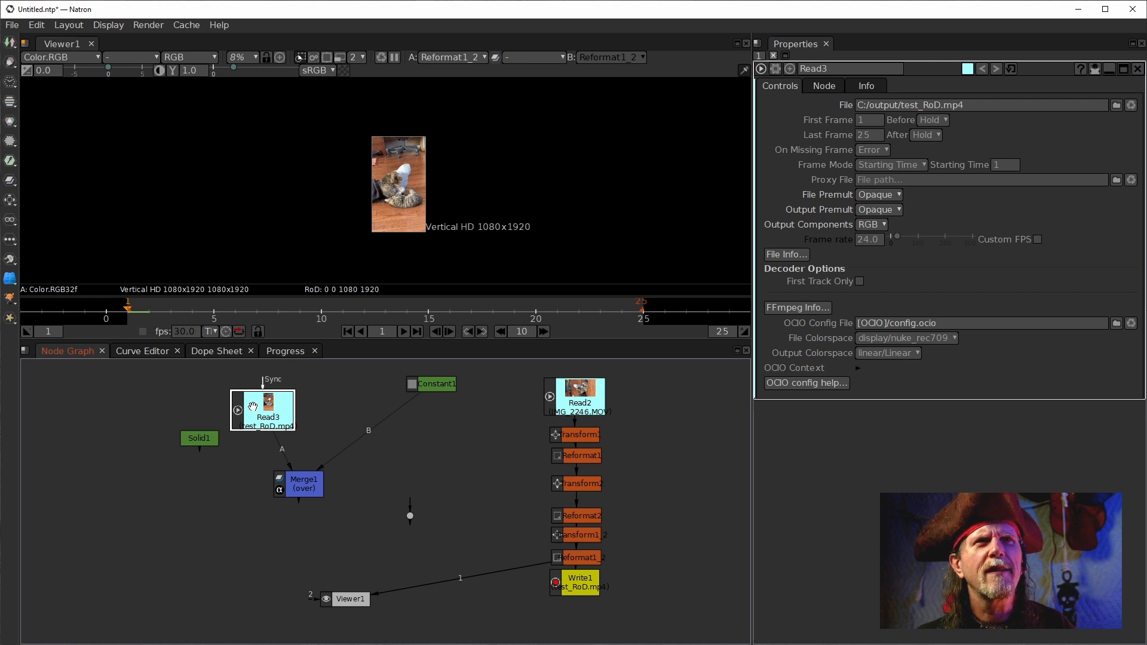
key("1")
left_click(314, 492)
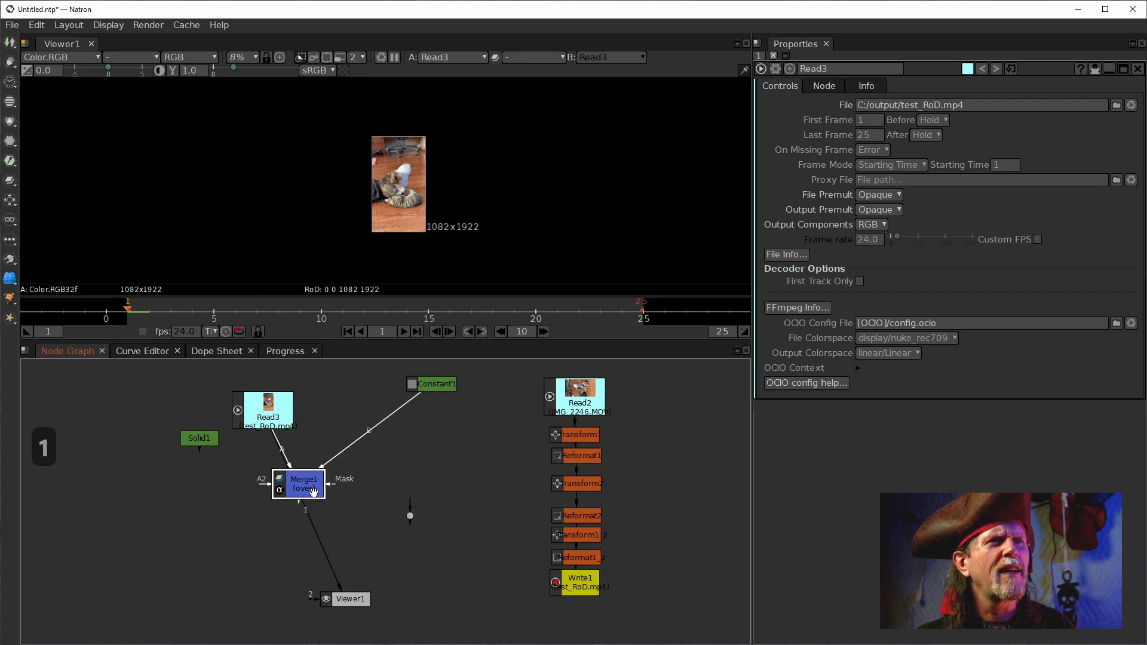
left_click(269, 408)
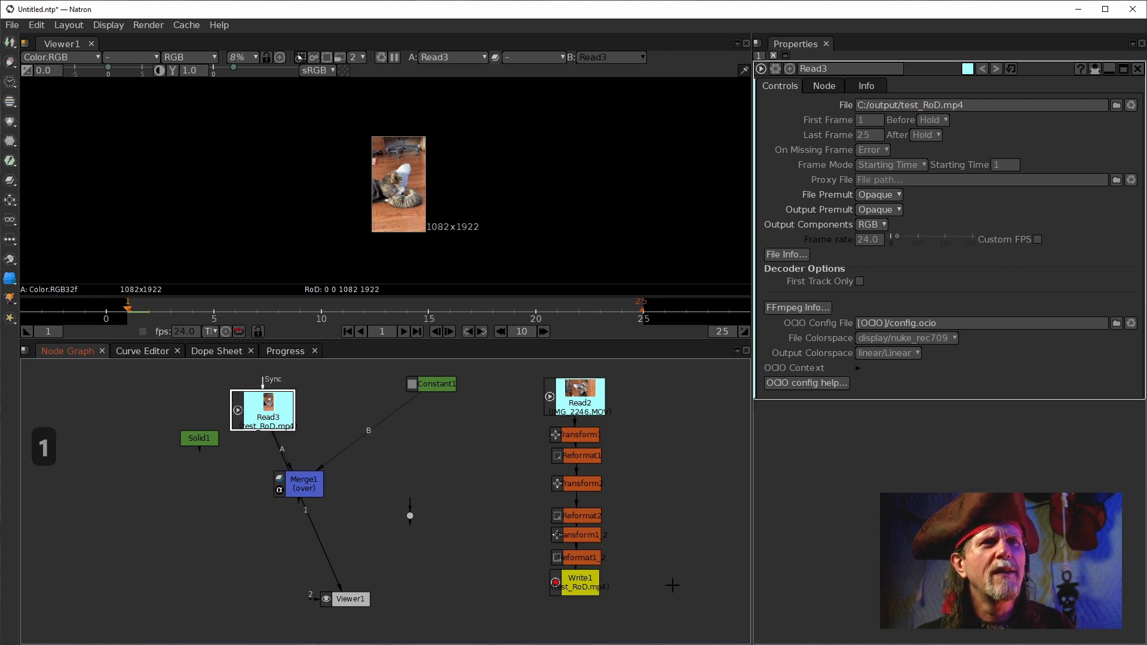
Set Transform1, Reformat1, Transform2 and Reformat2 aside, connect Transform1_2 directly to Read2, and keep Write1 fed by Reformat1_2.
left_click(579, 591)
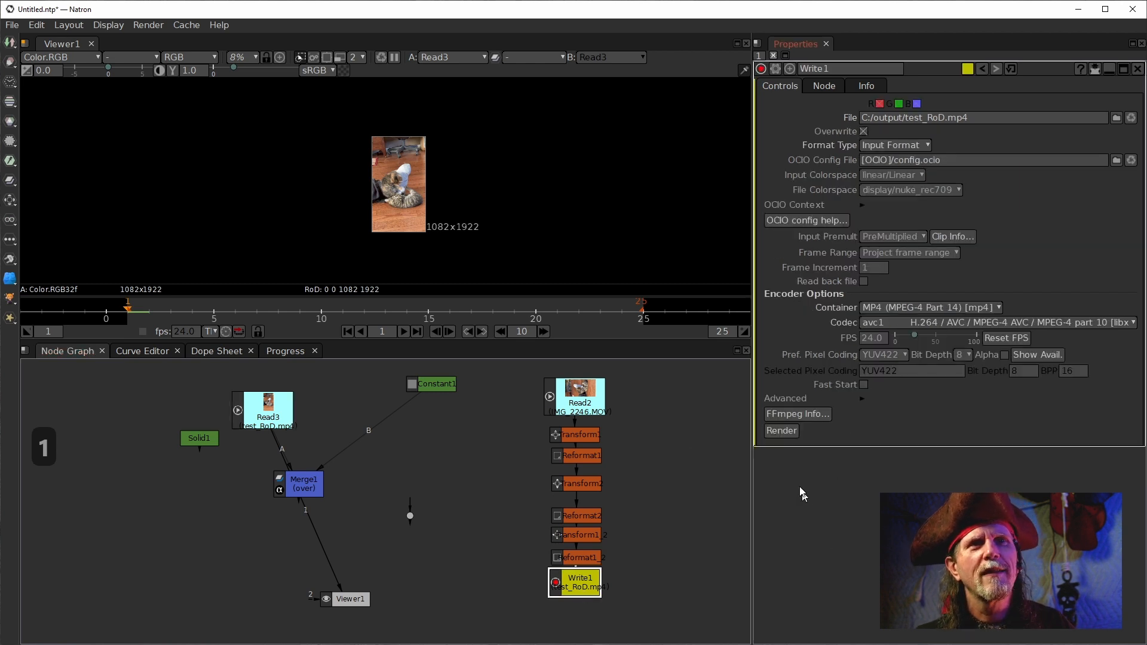
left_click_drag(582, 578, 566, 466)
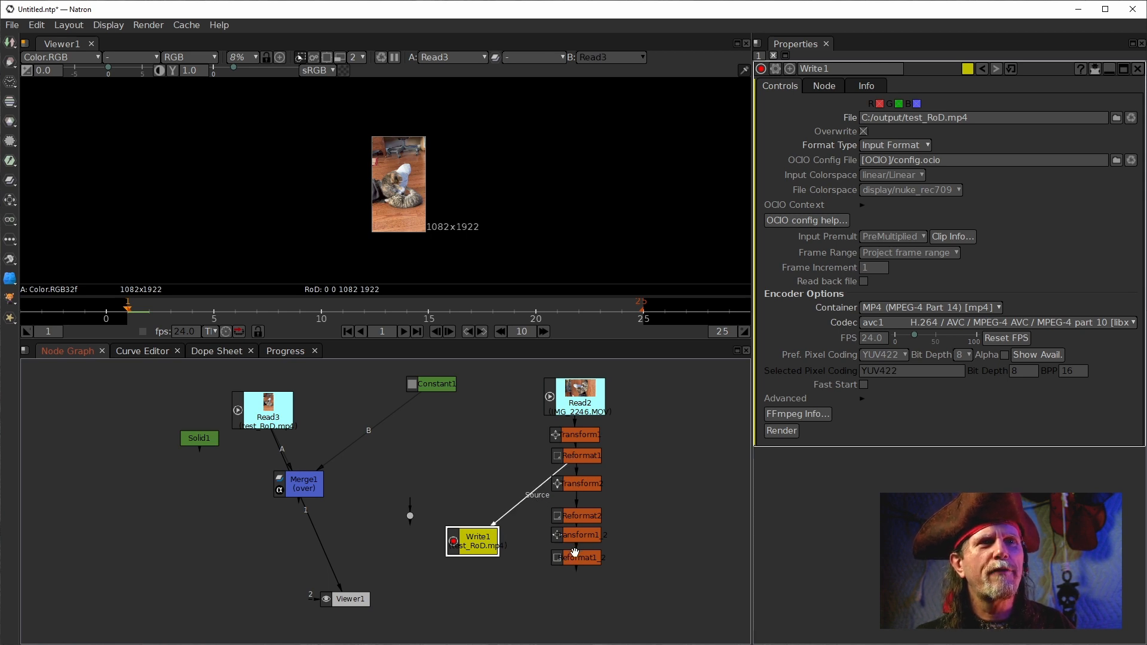
left_click_drag(564, 484, 636, 489)
left_click_drag(586, 530, 719, 549)
left_click_drag(576, 437, 683, 444)
left_click(564, 504)
left_click_drag(524, 517, 577, 395)
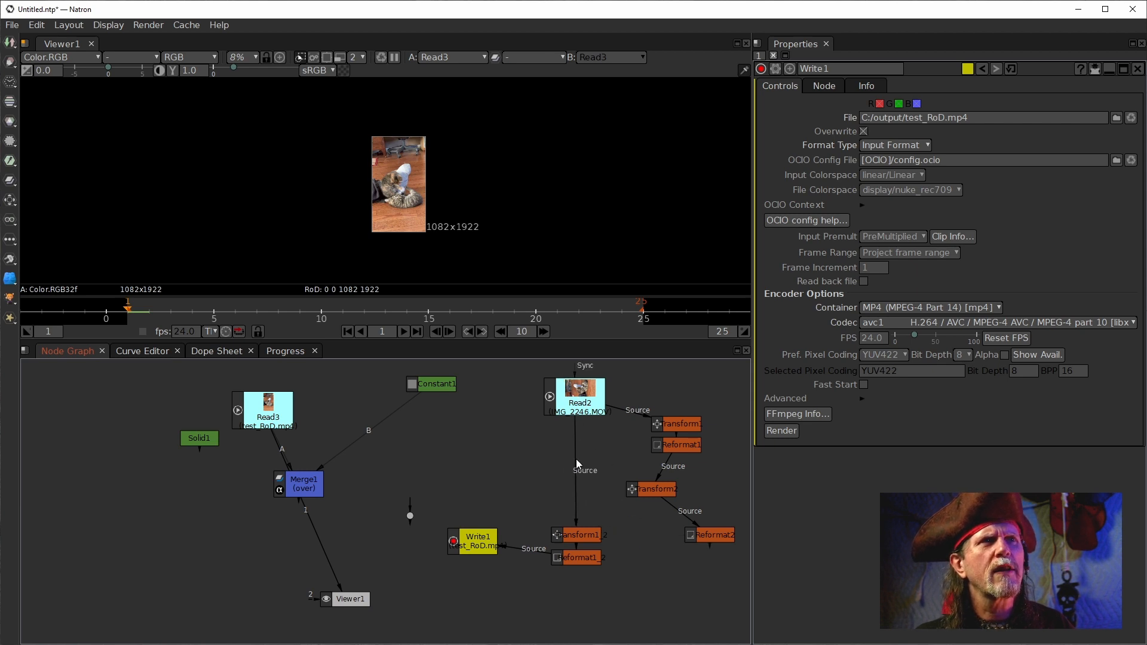
Check Read3's upper-left corner and Reformat1_2's settings, and render test_RoD.mp4 from Write1 placed below Reformat1_2.
scroll(381, 147, "up", 10)
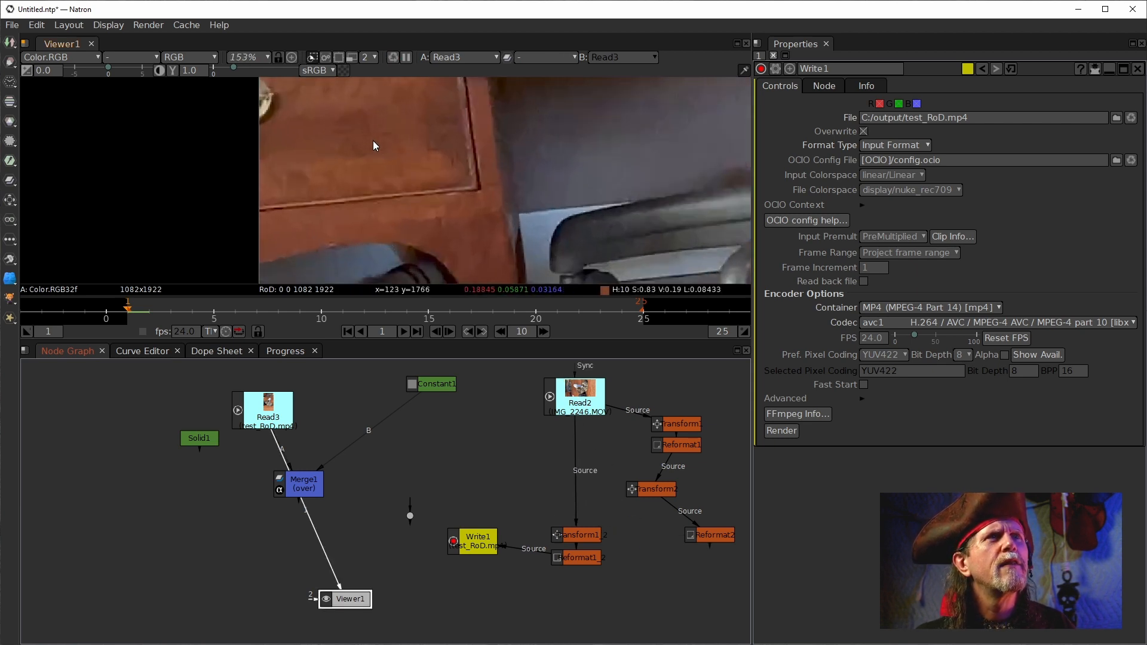
scroll(348, 188, "up", 7)
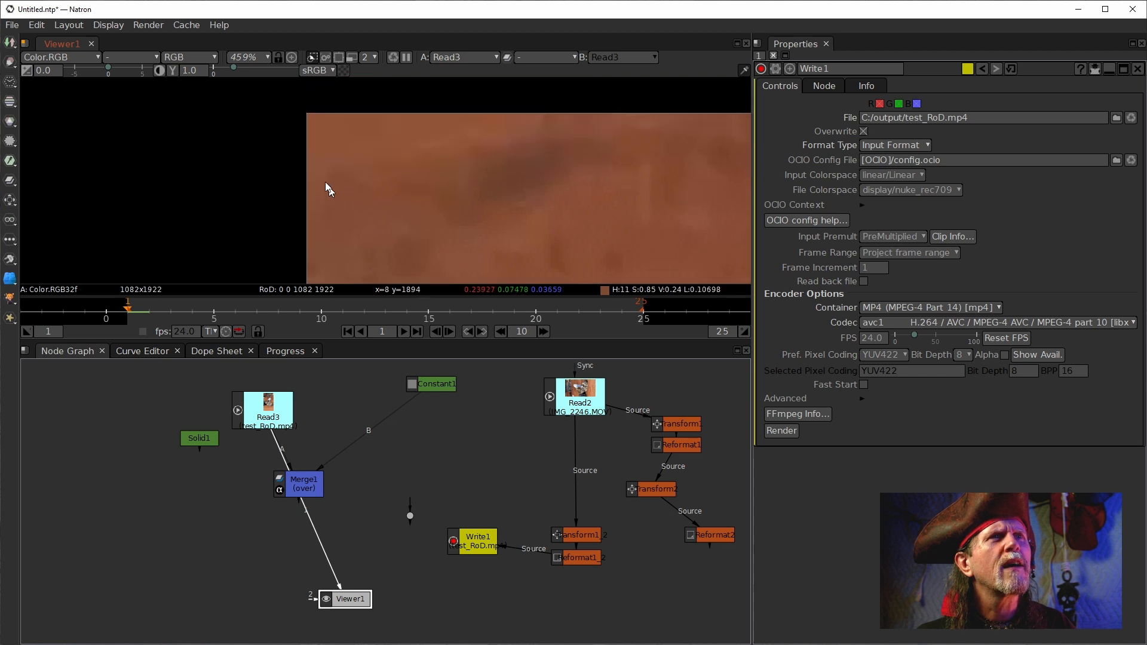
double_click(568, 559)
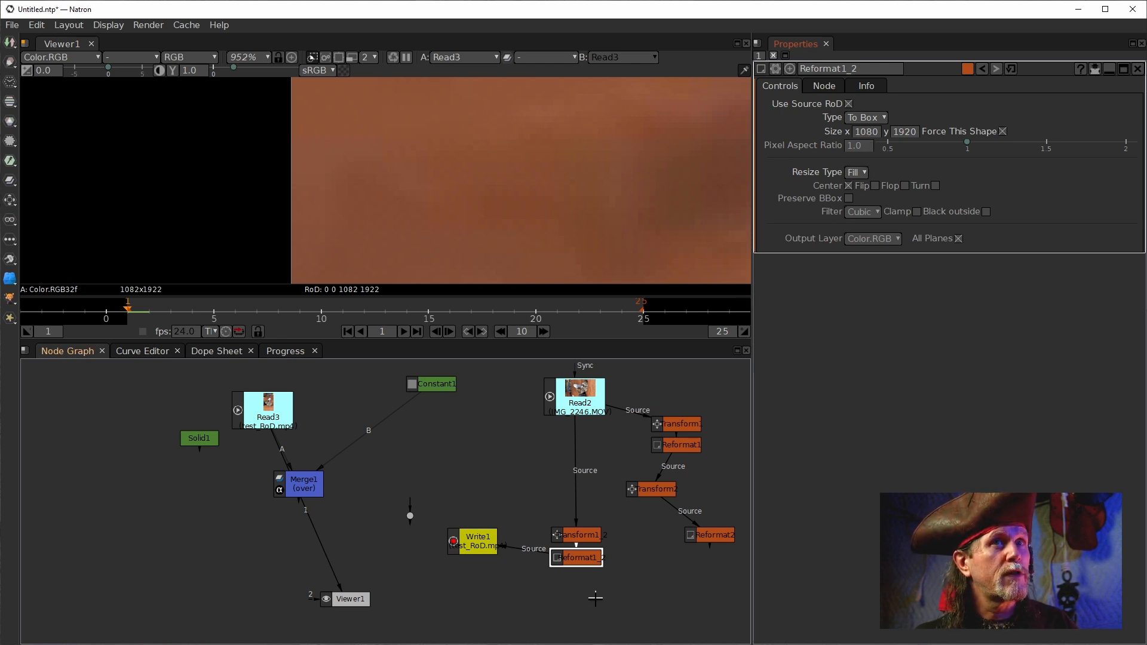
left_click_drag(482, 545, 570, 607)
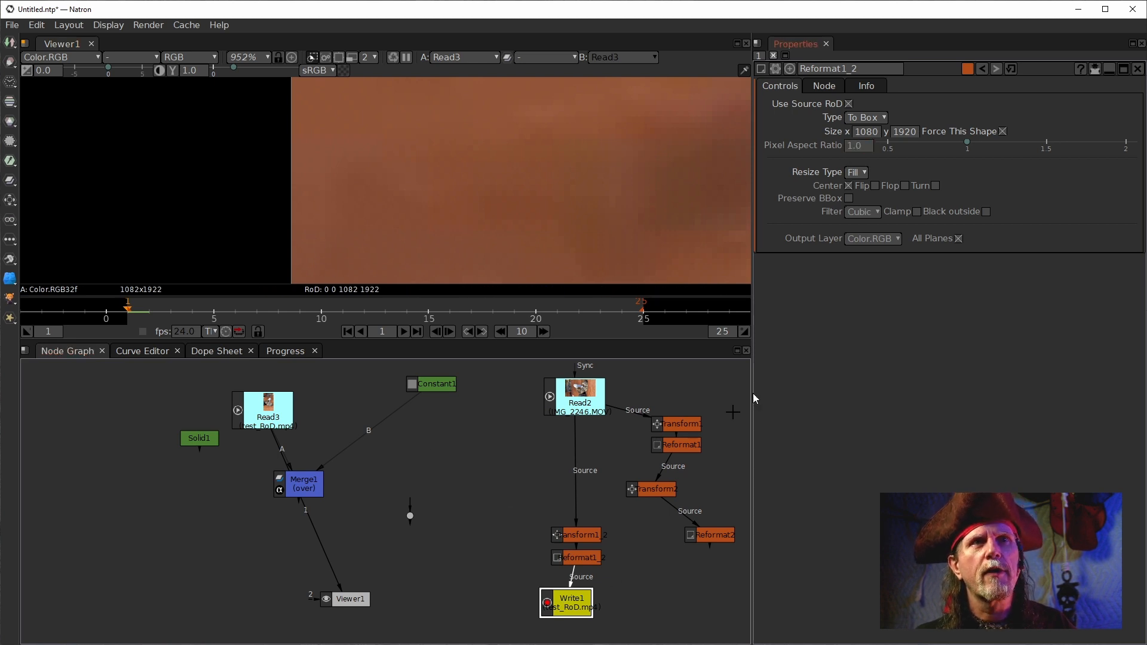
double_click(560, 611)
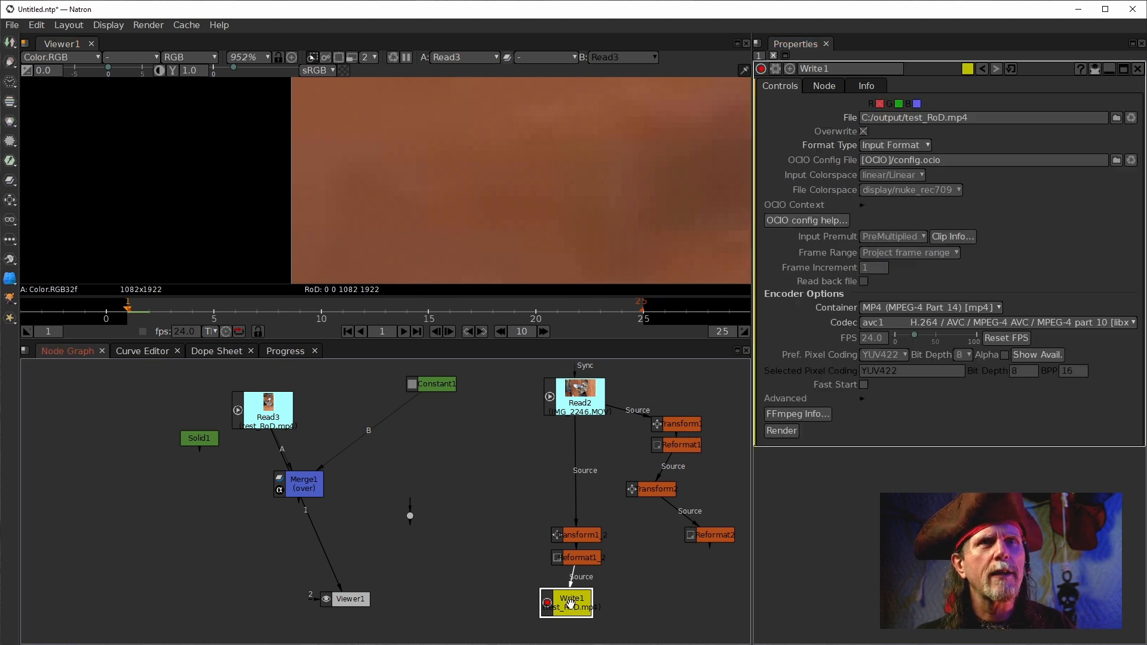
left_click(773, 432)
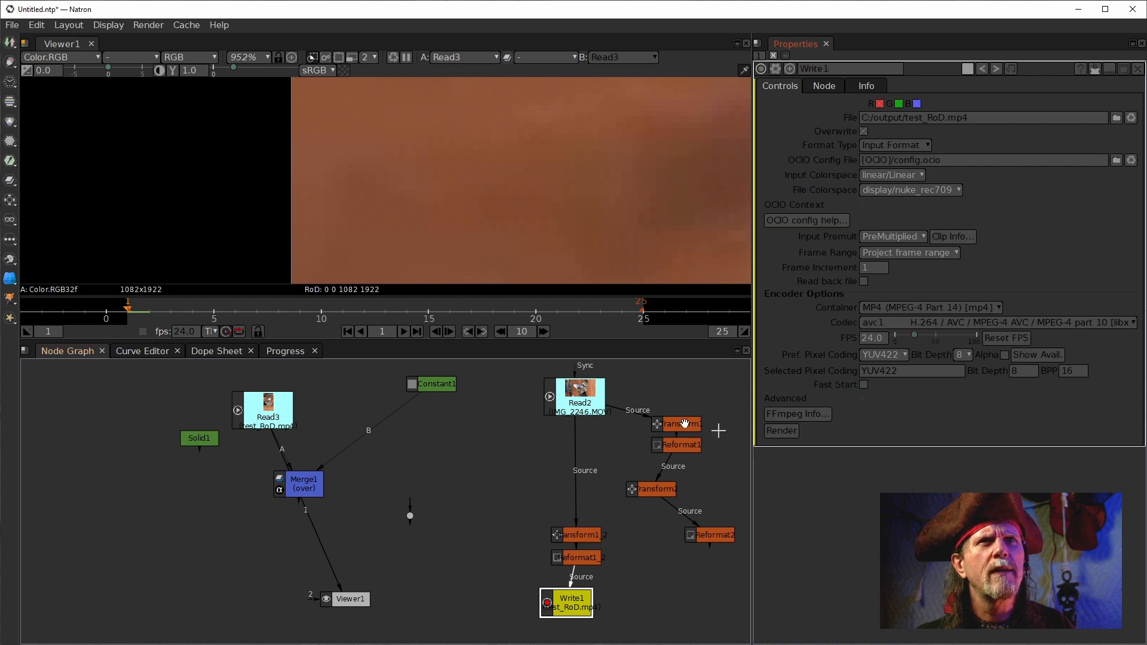
Return to the node graph and display Merge1's output fitted to the viewer.
left_click(270, 419)
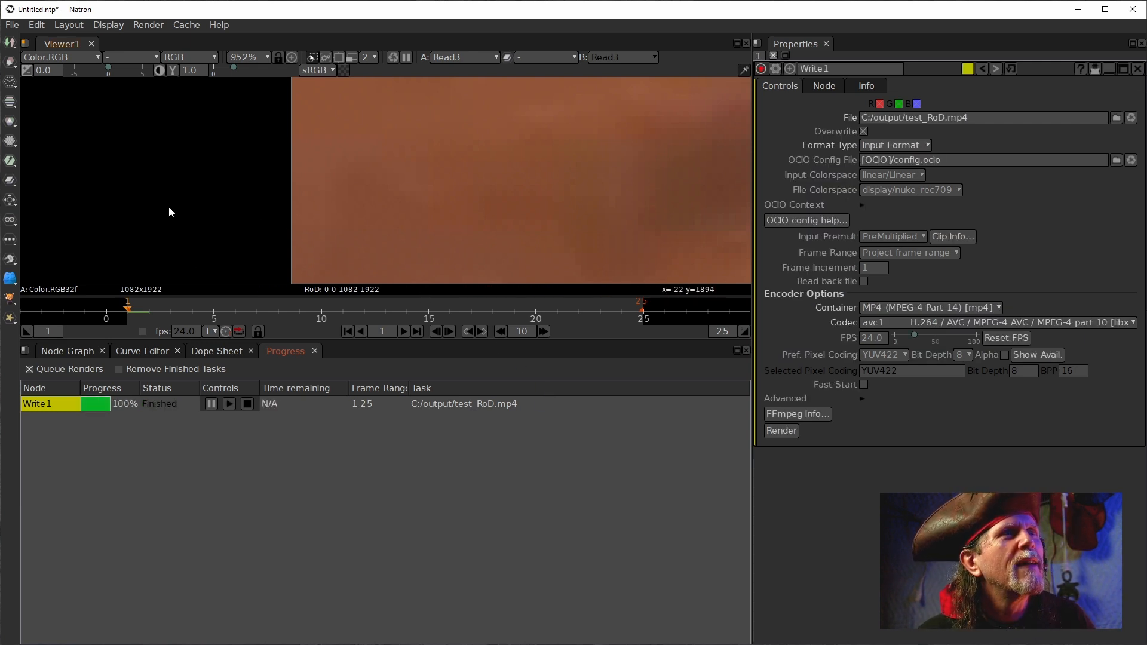
left_click(68, 352)
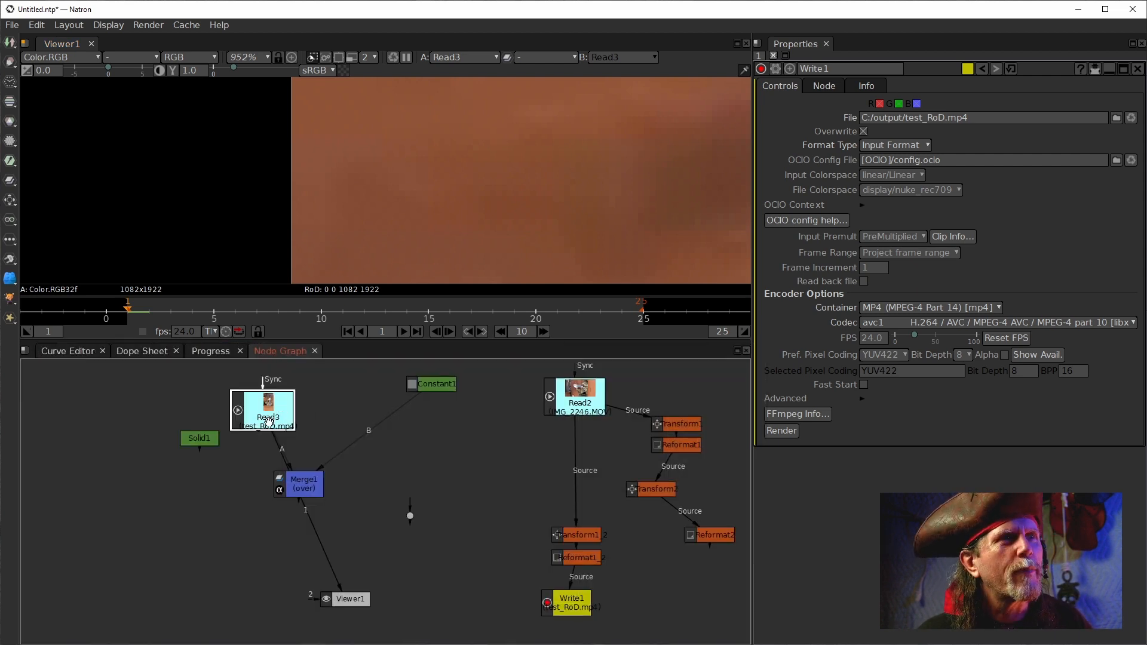
left_click(315, 536)
left_click_drag(315, 536, 302, 487)
left_click(302, 485)
key("1")
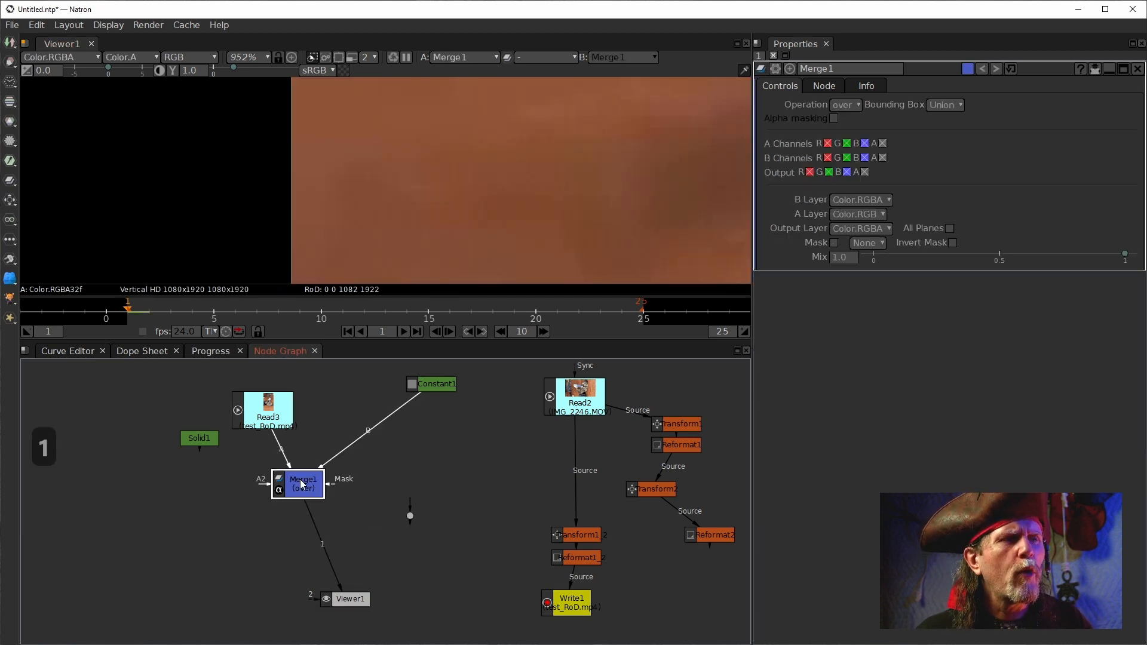
key("f")
Set Constant1's format to HD 1920x1080.
left_click(436, 385)
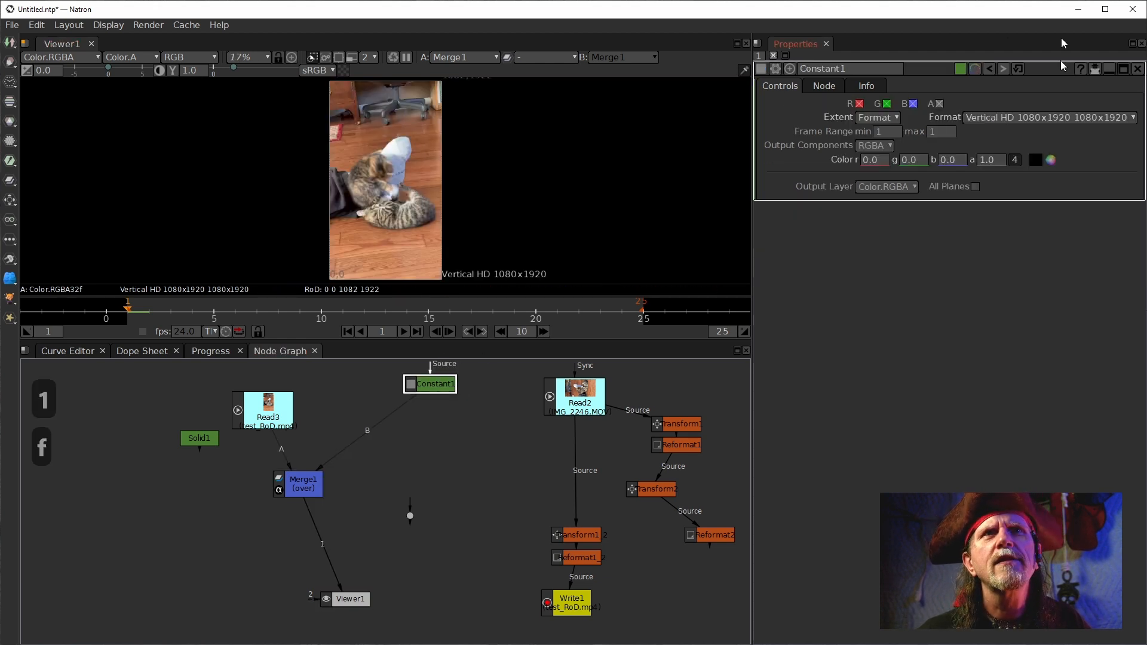
left_click(1013, 118)
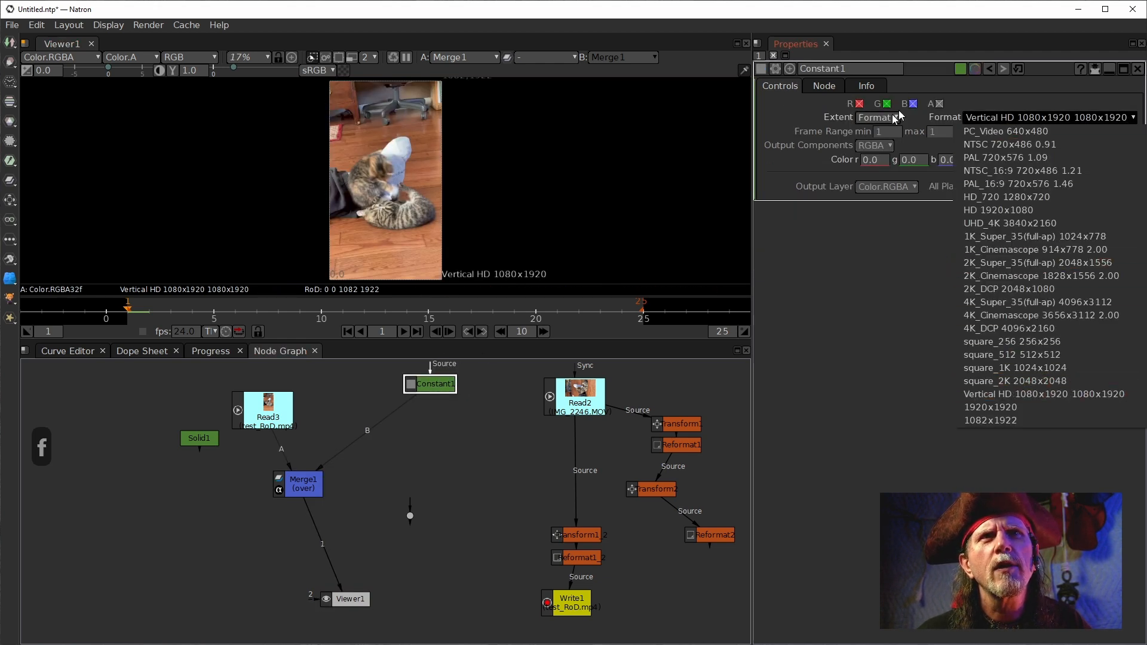
left_click(975, 213)
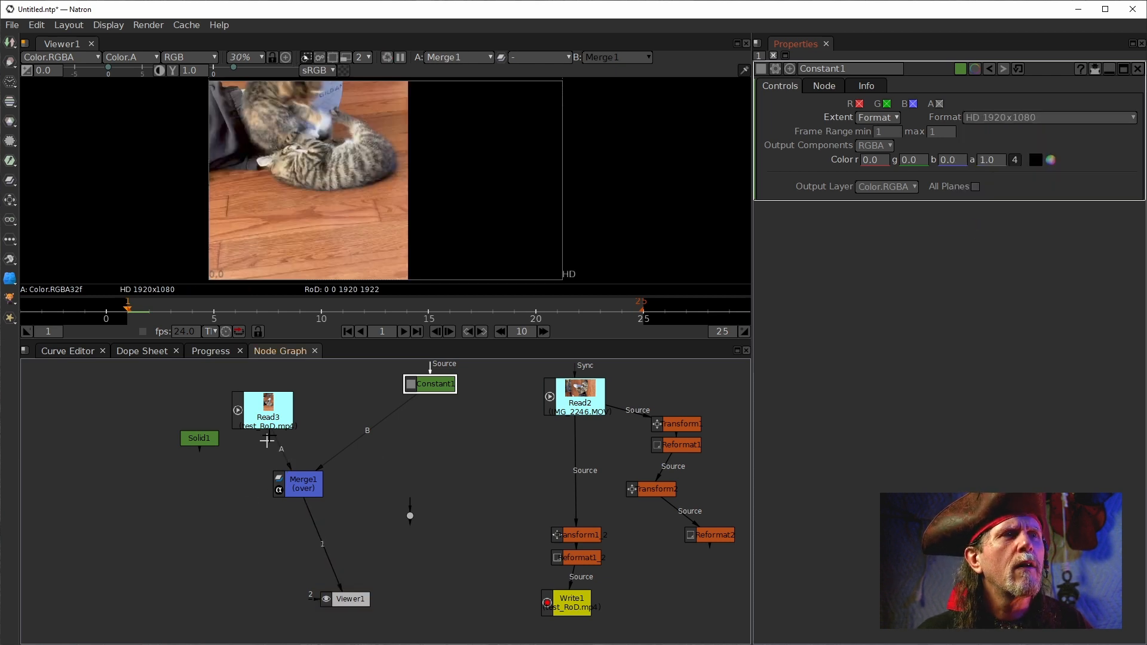
Open Read3's settings, move Constant1 lower beside Merge1, and bring the merged image's full bounds into view.
left_click(278, 414)
left_click(434, 388)
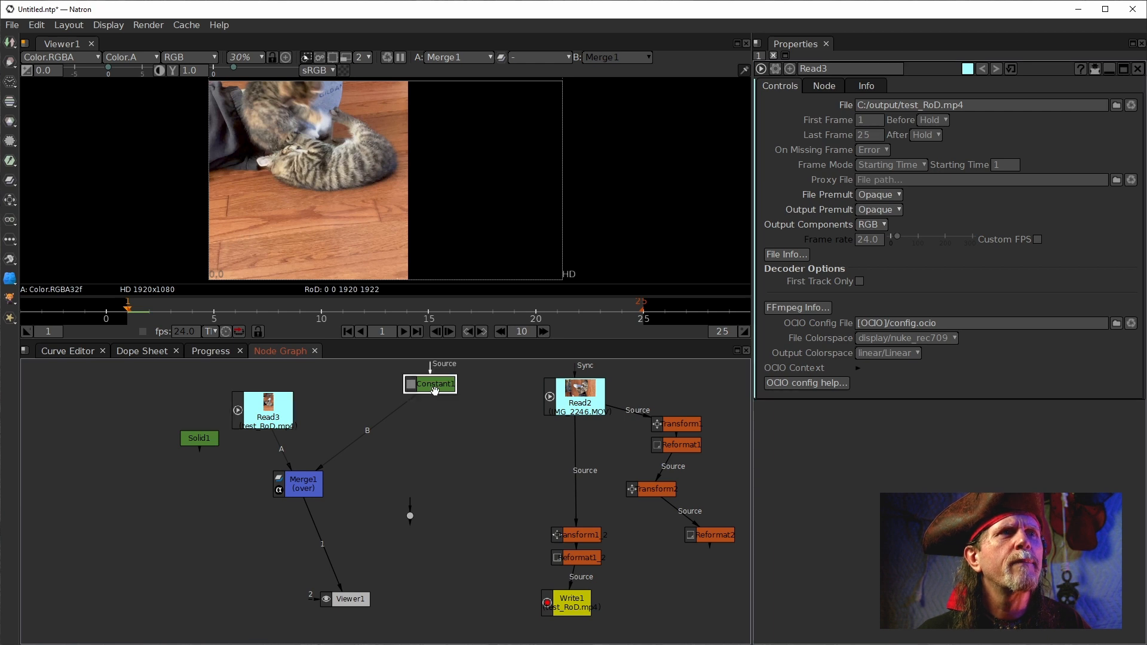
left_click_drag(434, 386, 435, 438)
scroll(545, 165, "down", 4)
left_click_drag(474, 211, 451, 244)
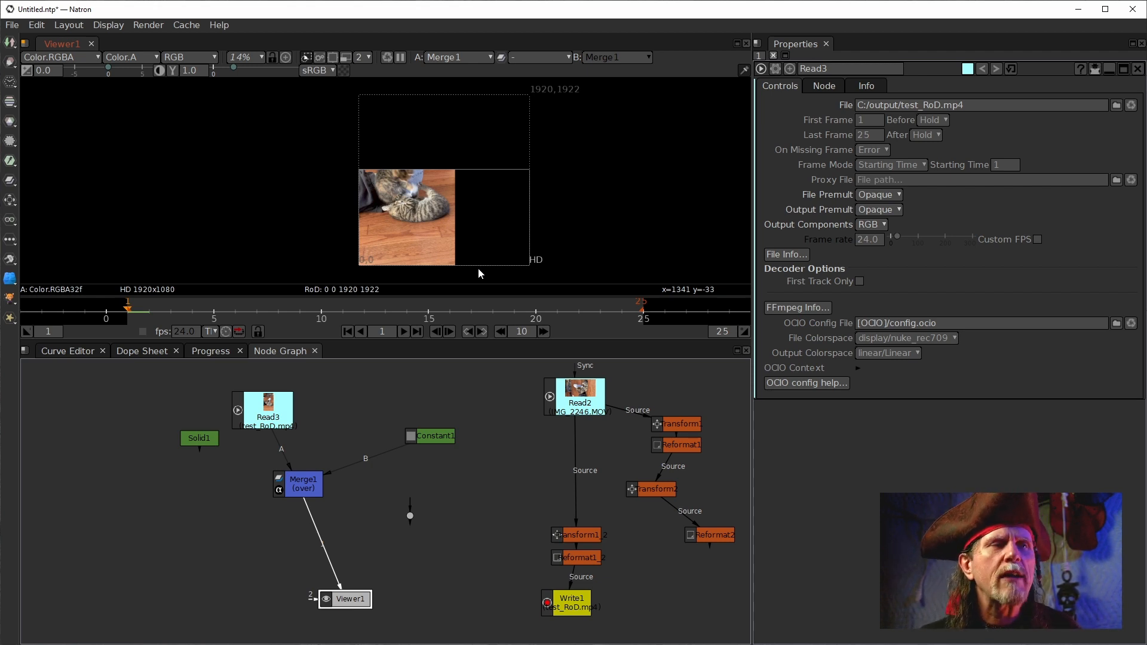
Insert a Transform node between Read3 and Merge1, and reposition Merge1 above the viewer node.
left_click_drag(280, 419, 312, 414)
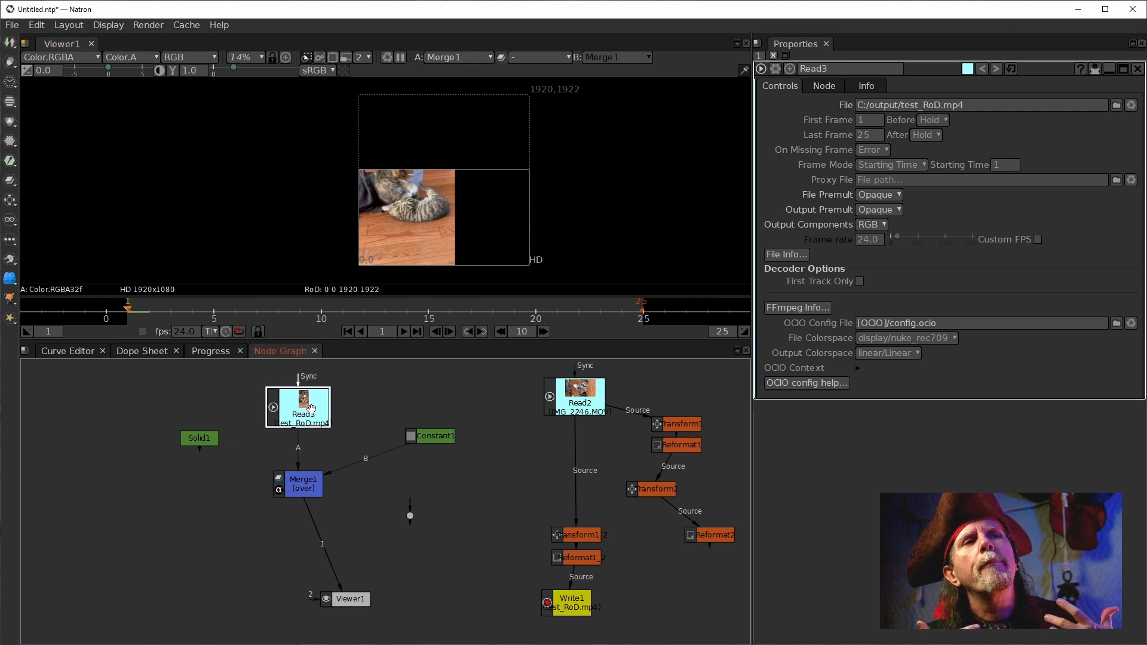
key("t")
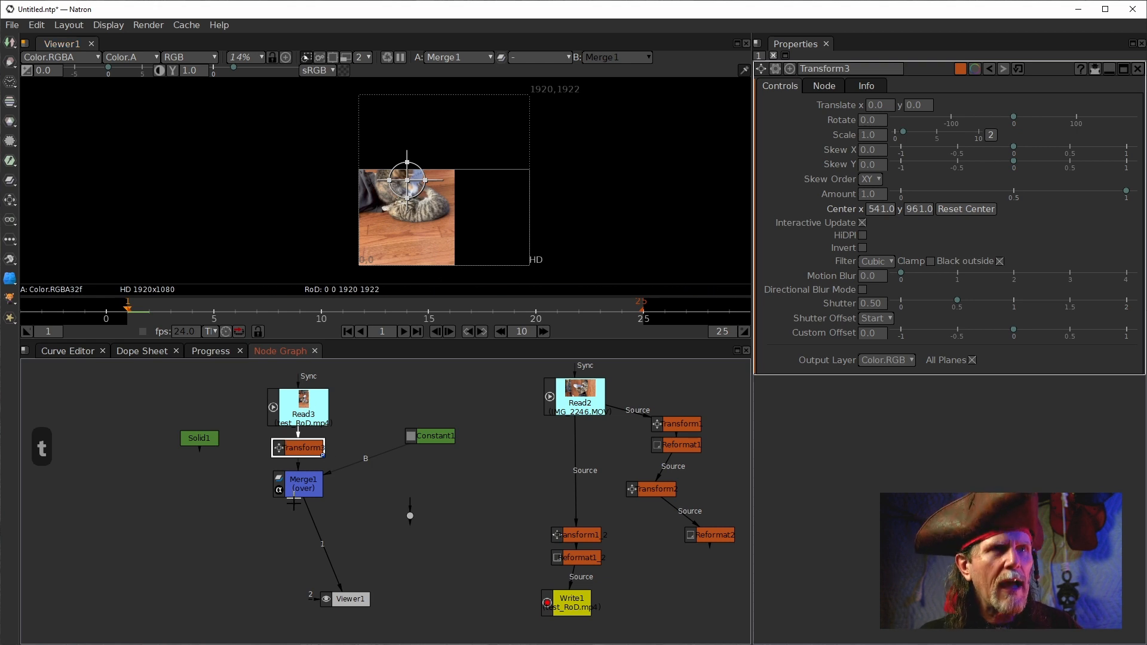
left_click_drag(293, 476, 348, 499)
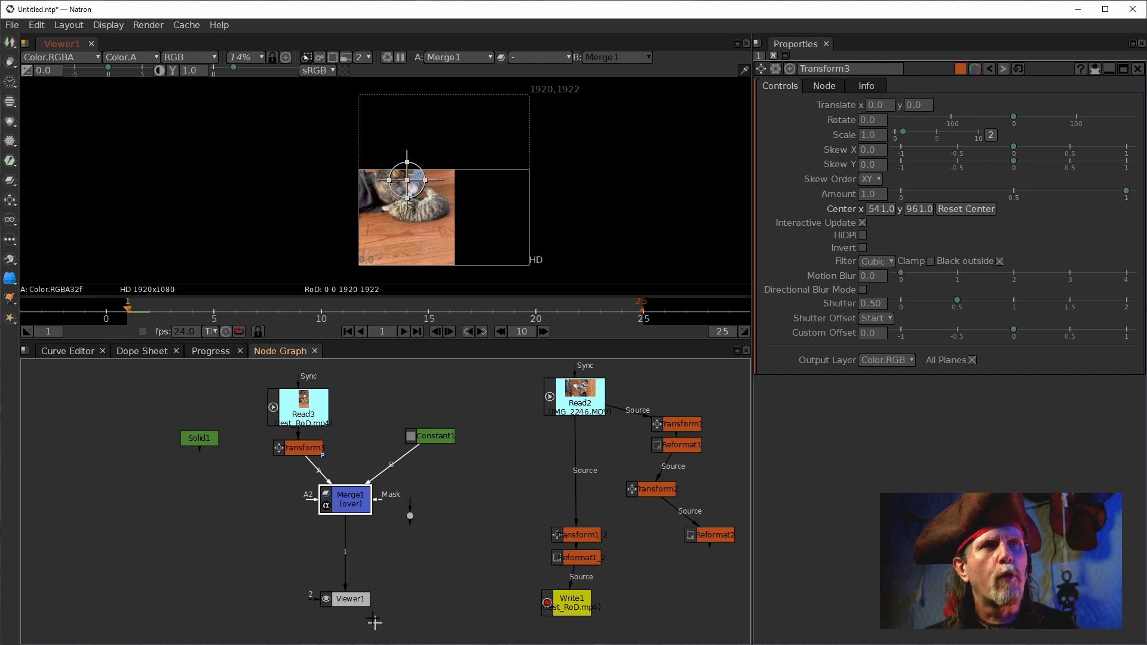
View the outputs of Transform3 and Constant1 in turn to compare their formats and bounds.
left_click(297, 454)
key("1")
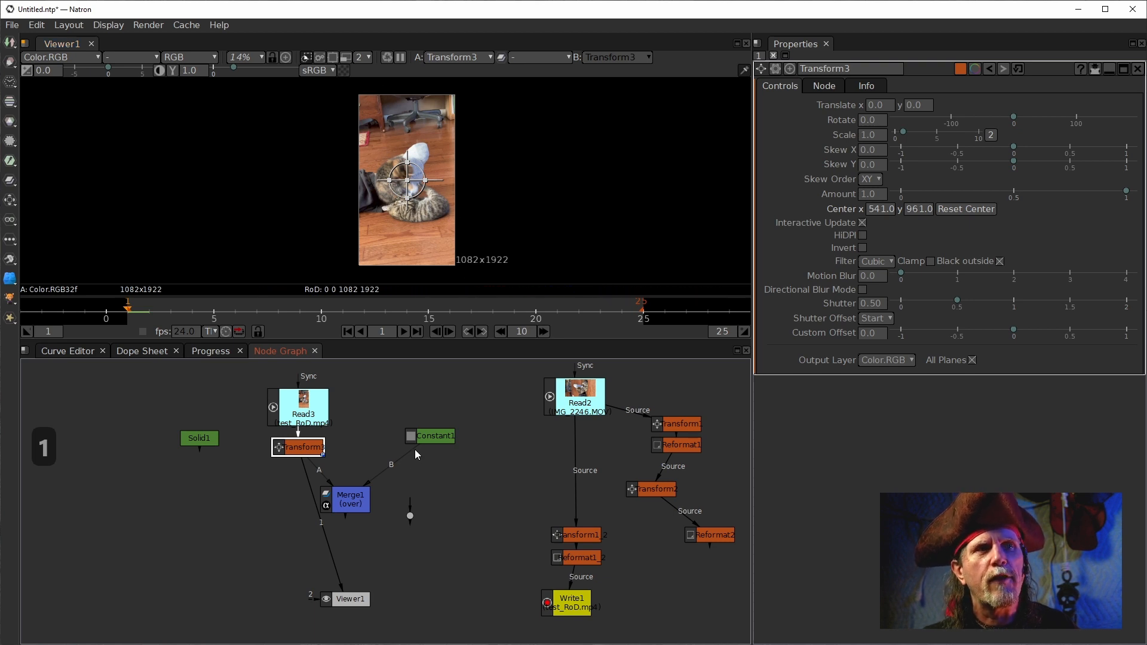
left_click(424, 437)
key("1")
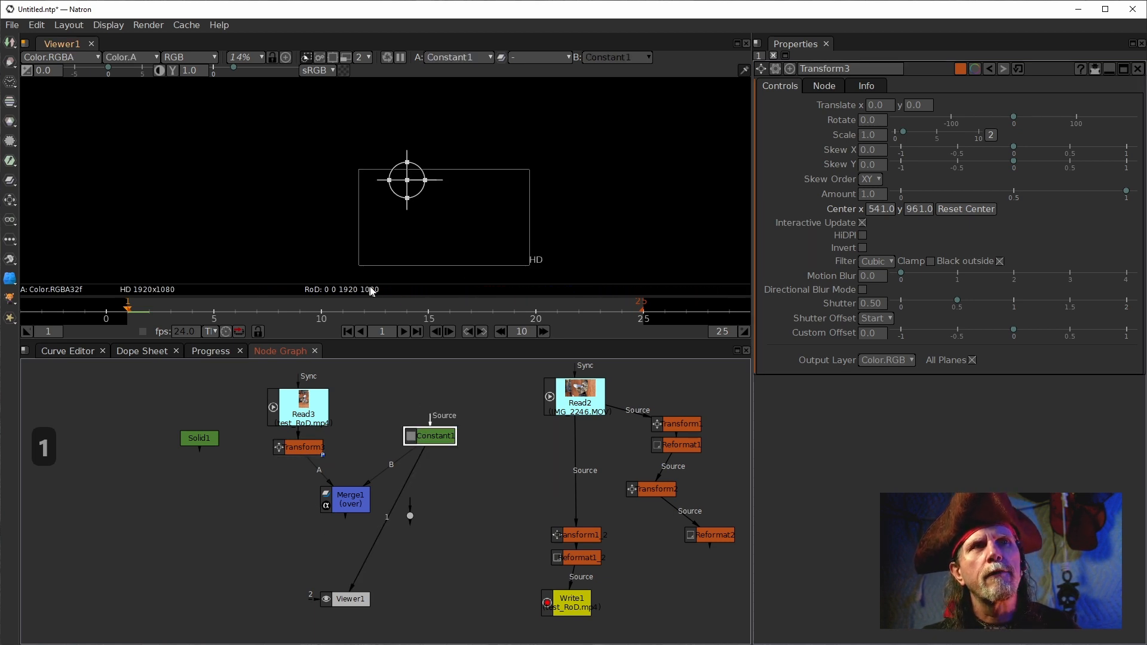
Set Constant1's green colour value to 1 so the HD background is pure green.
double_click(439, 440)
left_click(924, 161)
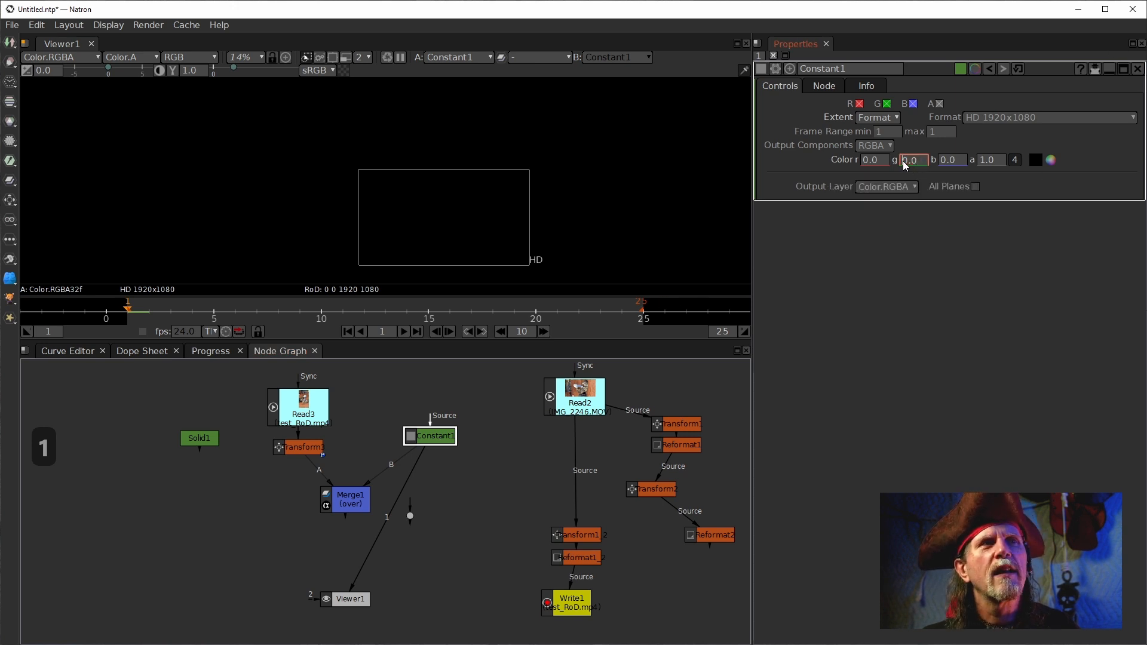
type("1")
key("Return")
View Merge1's output and examine the edge between the clip and the green background, as well as the merged image's full bounds.
left_click(356, 499)
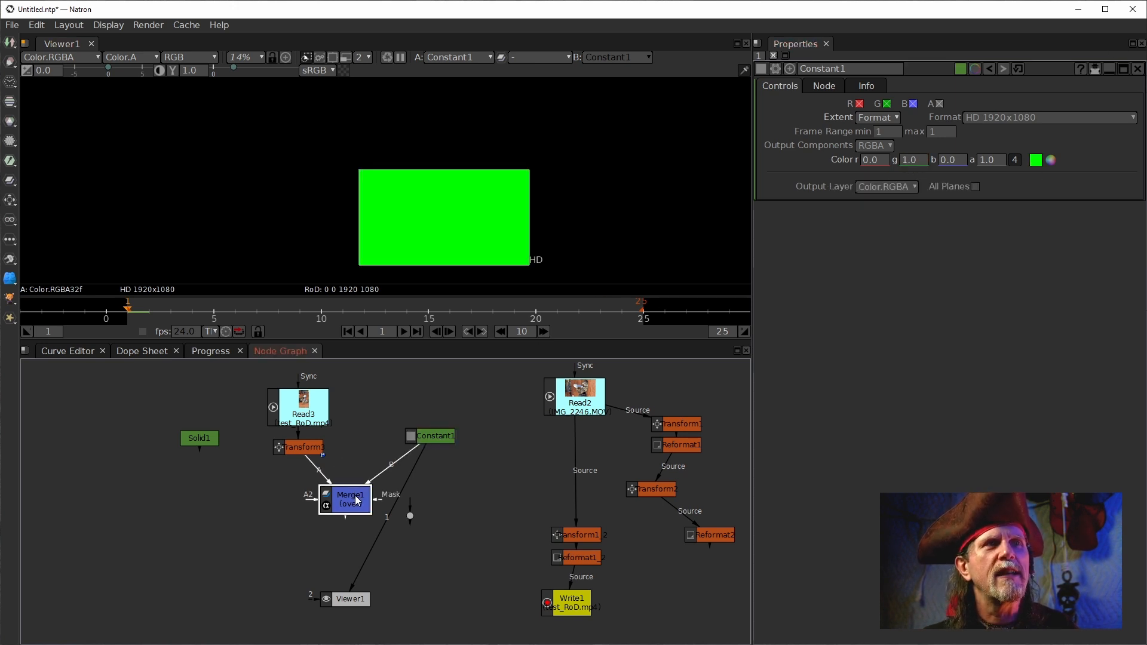
key("1")
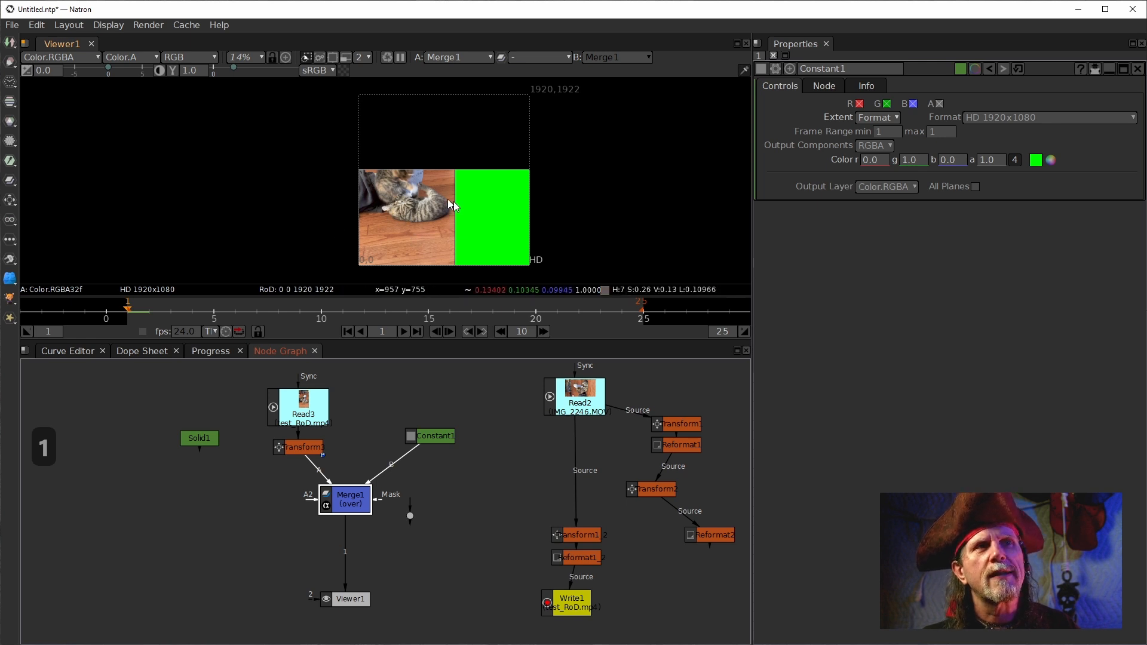
scroll(437, 215, "up", 8)
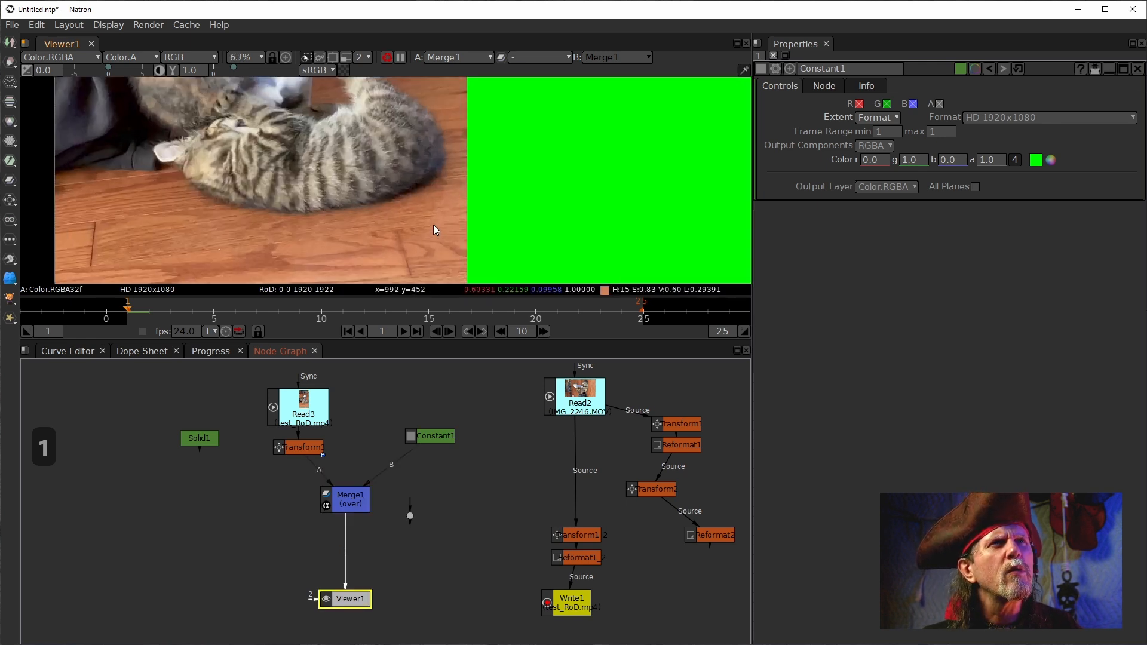
scroll(434, 226, "down", 3)
scroll(434, 225, "up", 6)
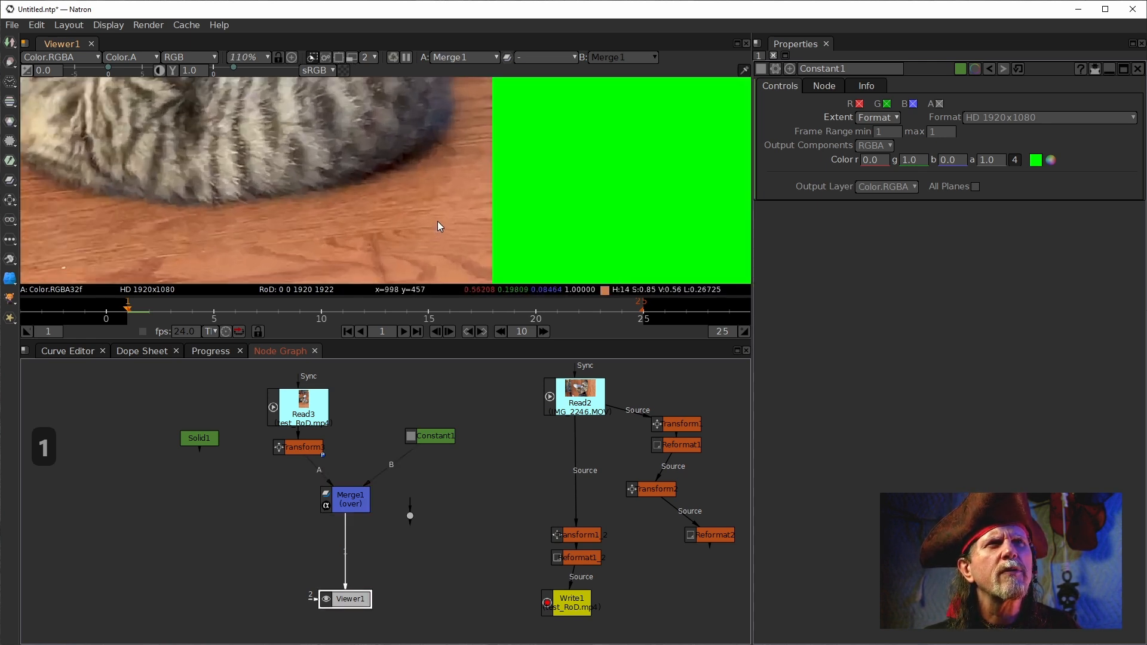
scroll(439, 226, "up", 10)
left_click_drag(617, 199, 379, 212)
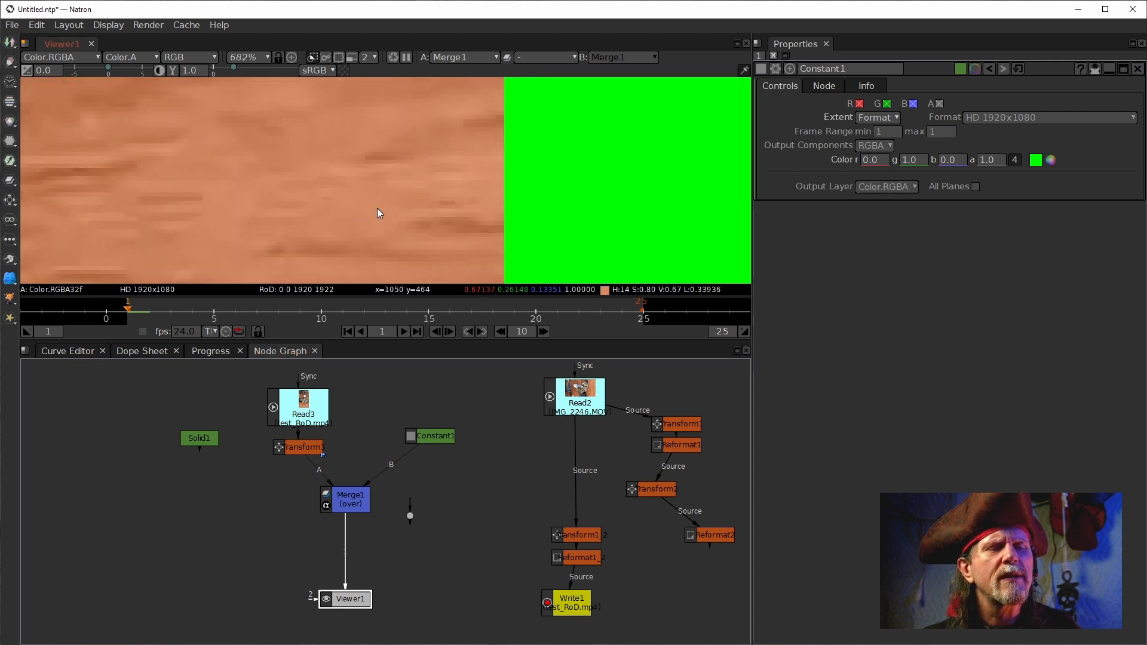
key("f")
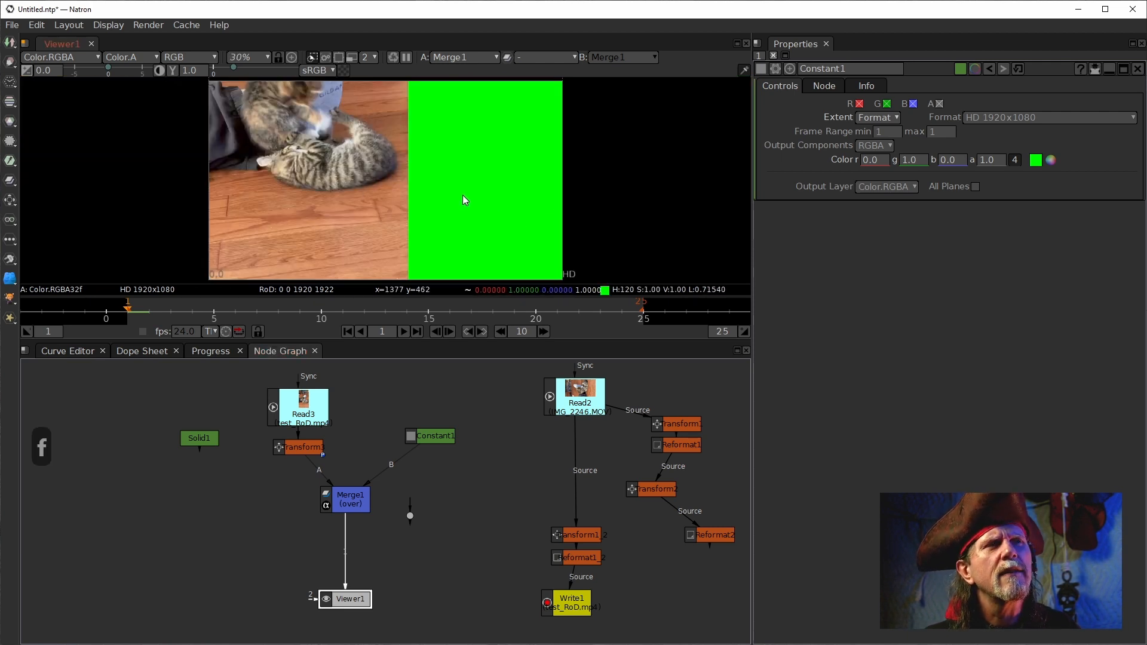
scroll(462, 194, "down", 5)
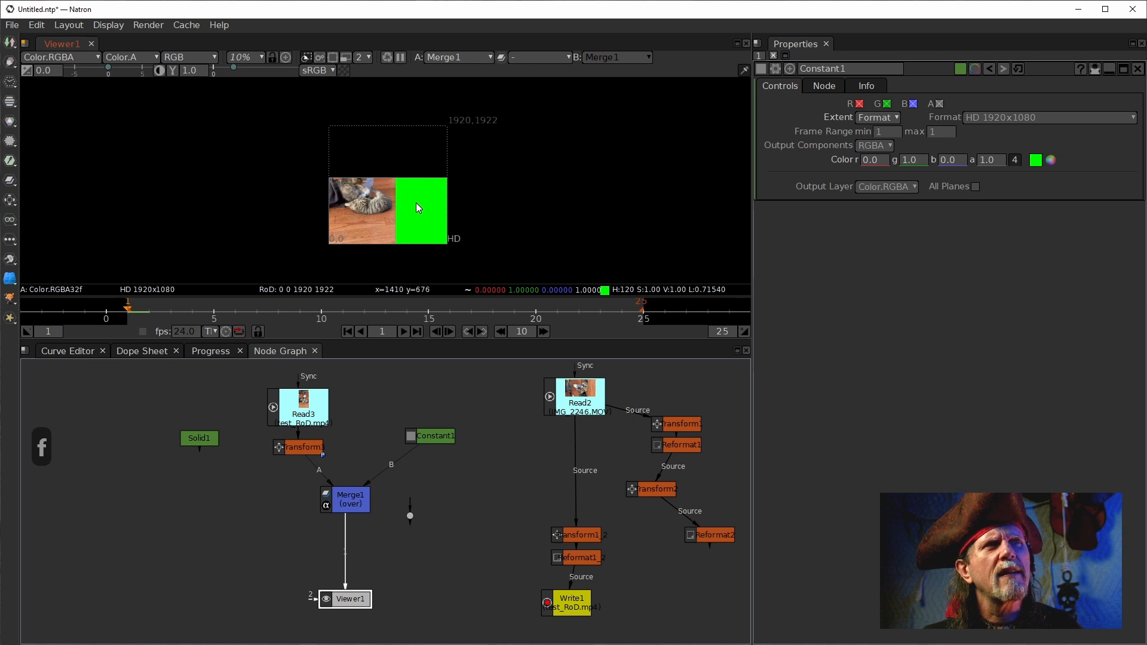
left_click_drag(417, 208, 472, 192)
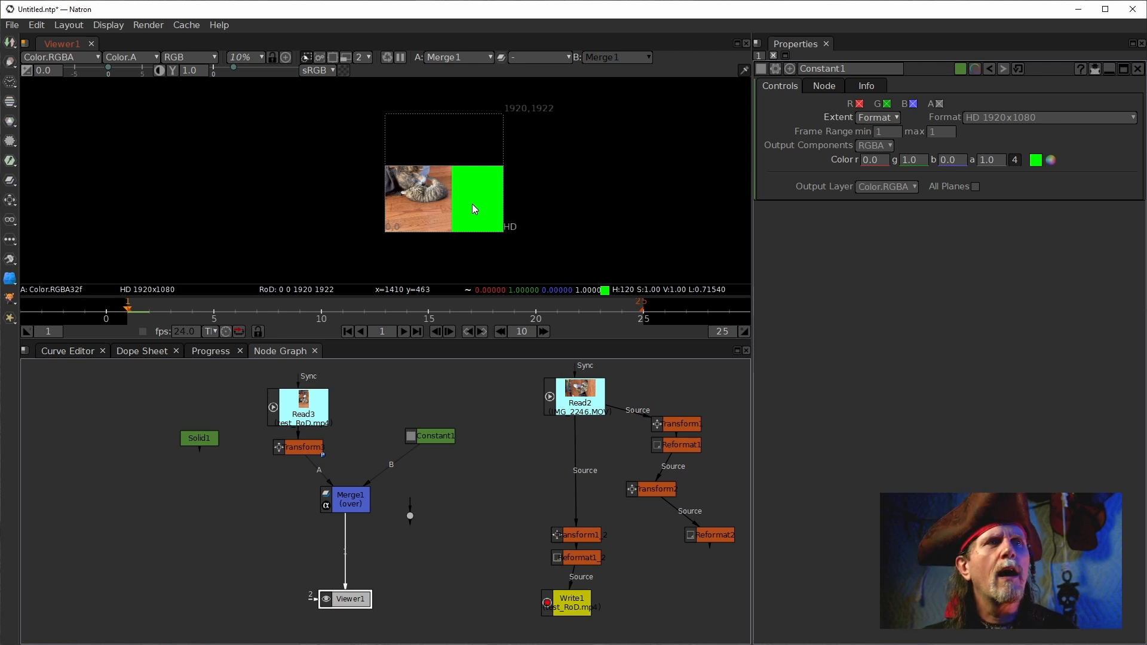
Open Transform3's settings and compare its output with Constant1's green HD frame in the viewer.
double_click(292, 453)
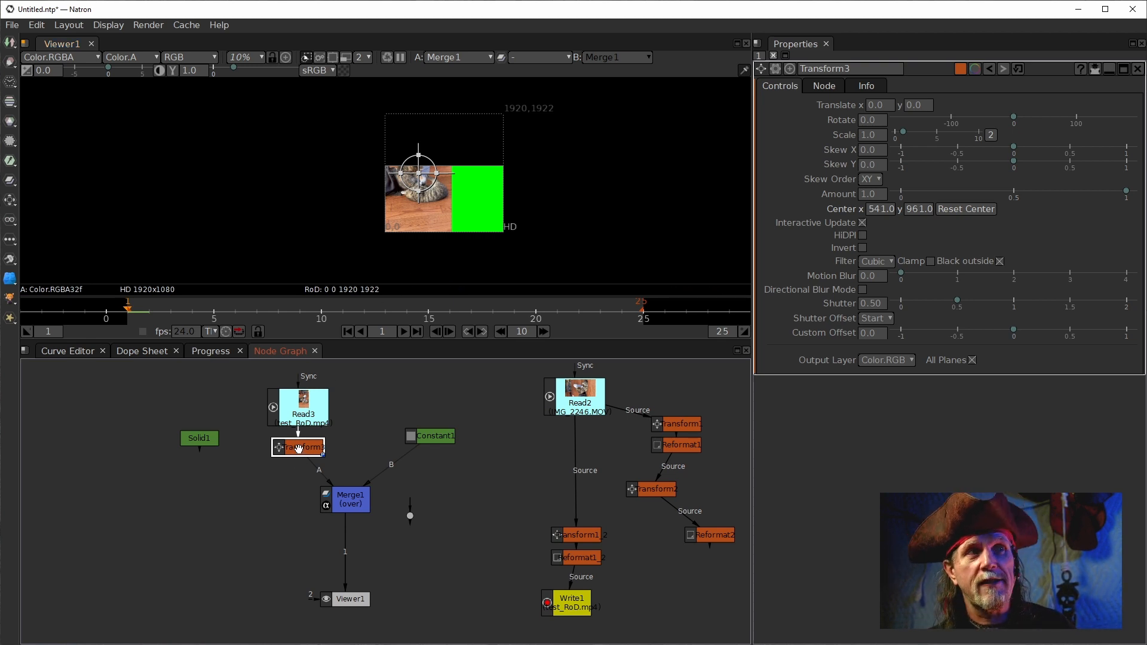
key("1")
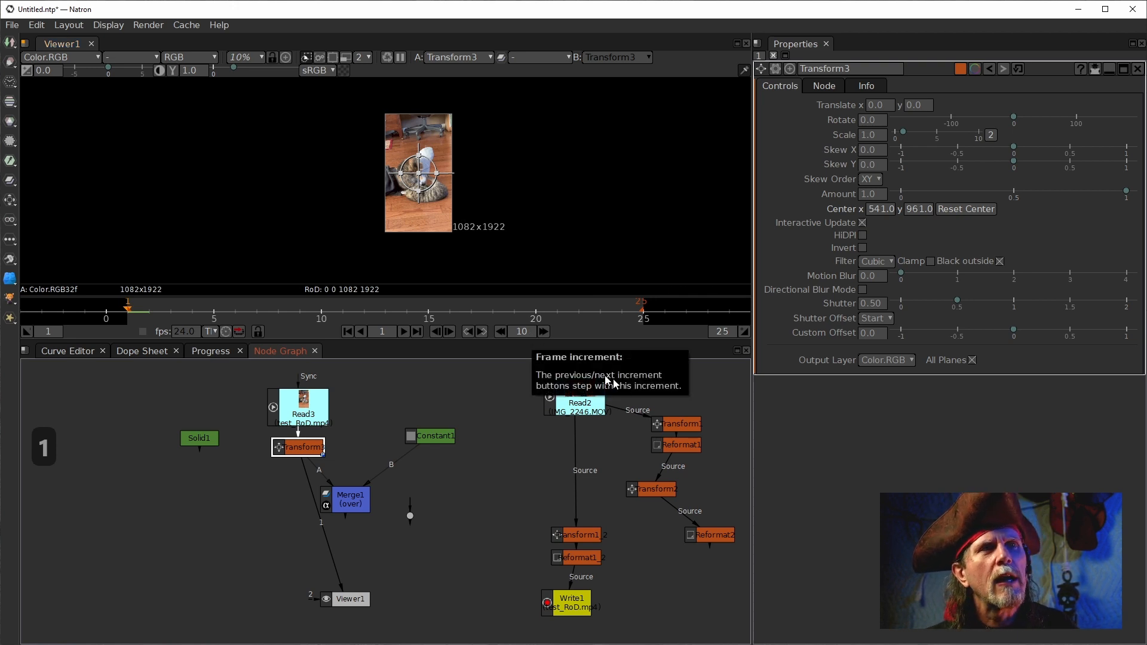
left_click(426, 435)
key("1")
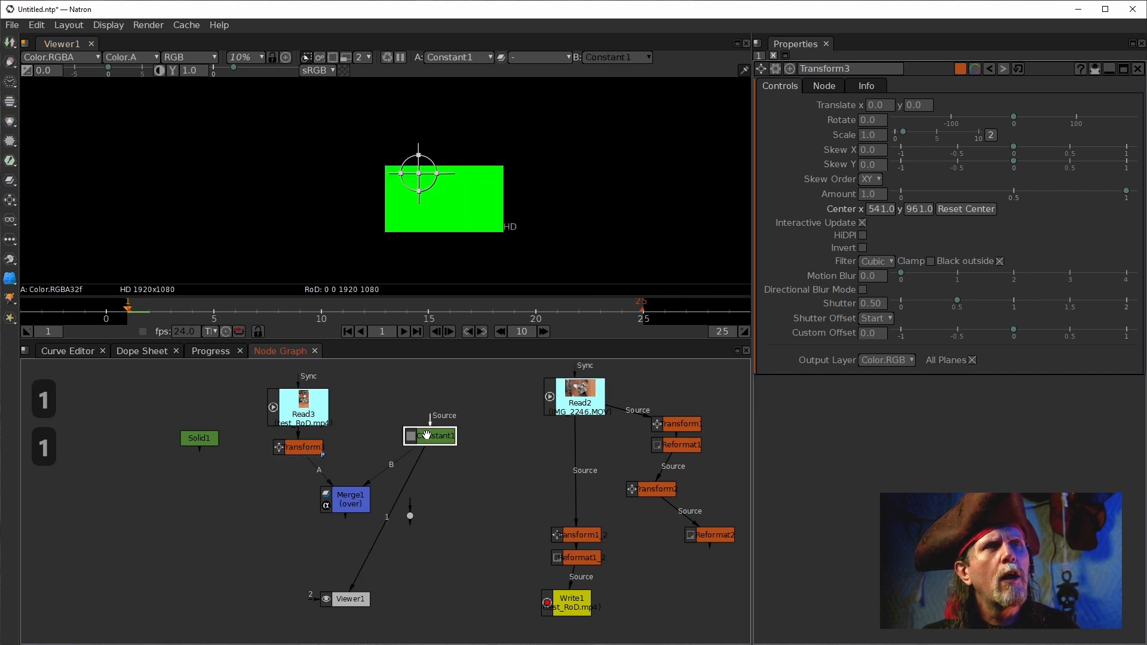
Insert one Transform between Constant1 and Merge1 and another between Merge1 and the viewer.
key("t")
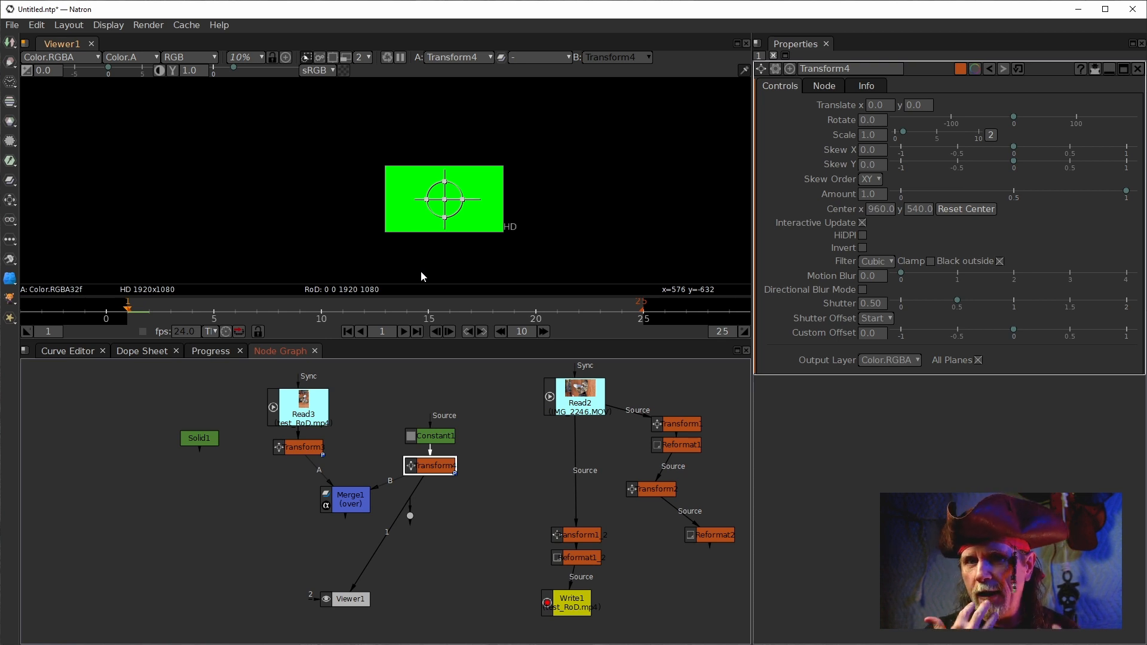
left_click(356, 503)
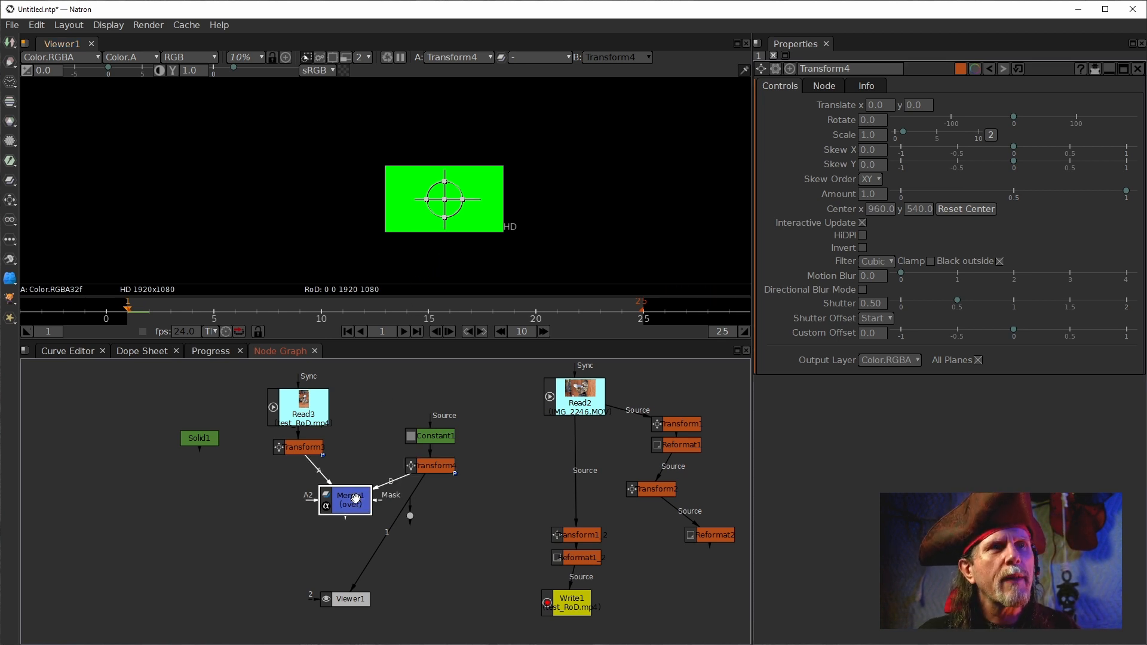
key("1")
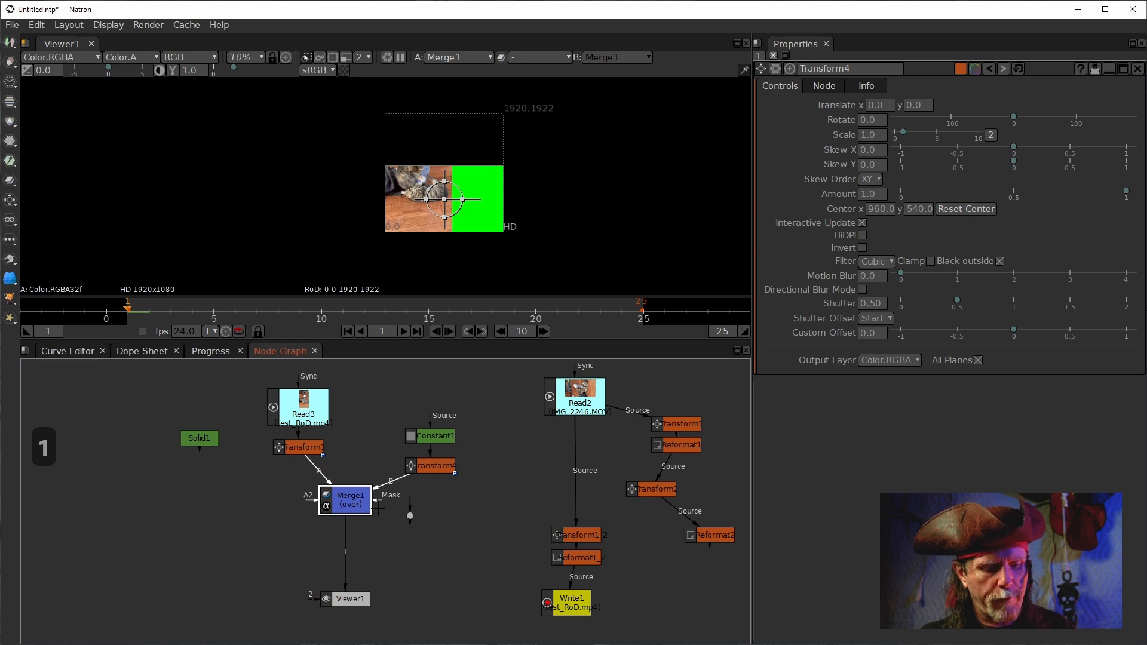
key("t")
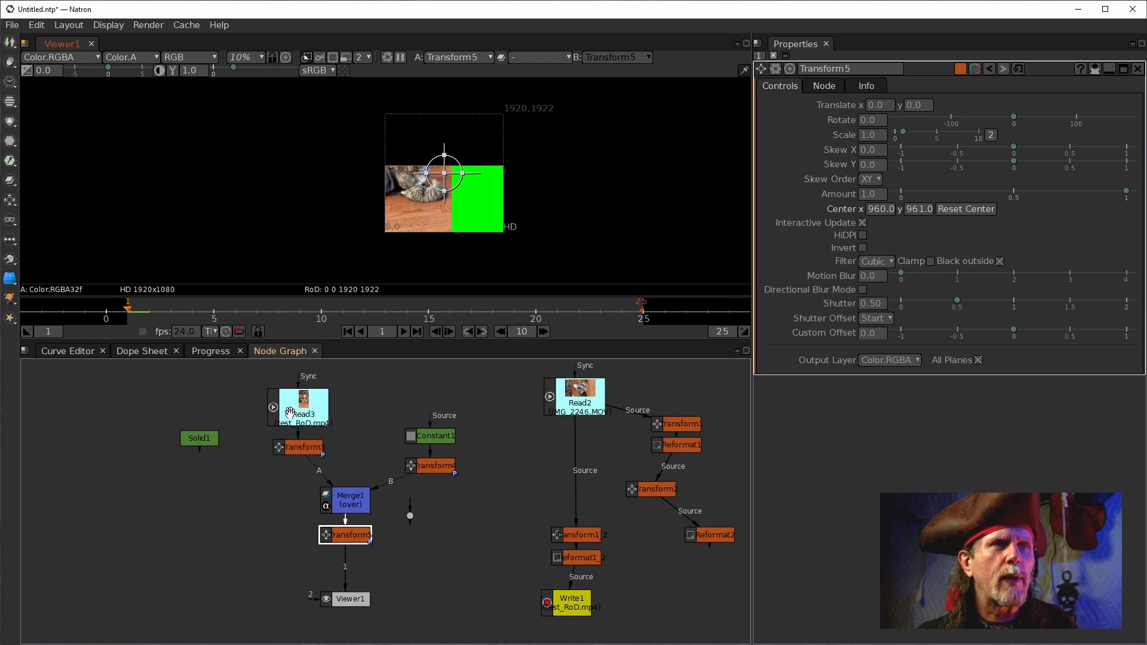
Try offsetting the clip past the HD frame's lower corner with Transform3, and return its translation to x 0, y 0.
left_click(295, 448)
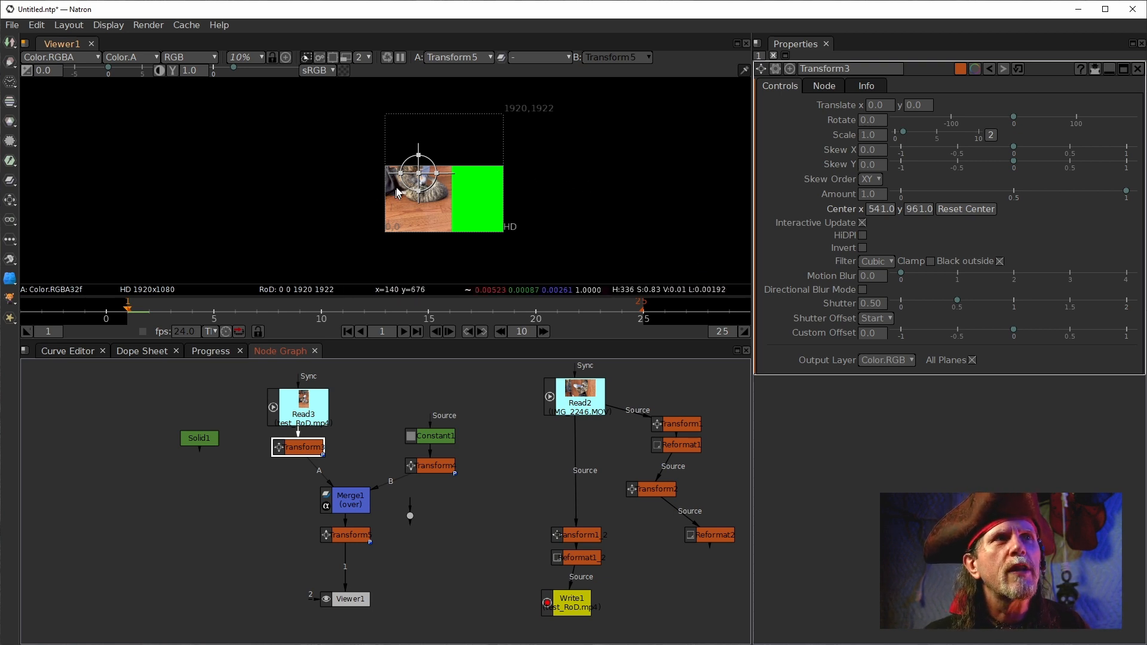
left_click_drag(418, 174, 509, 222)
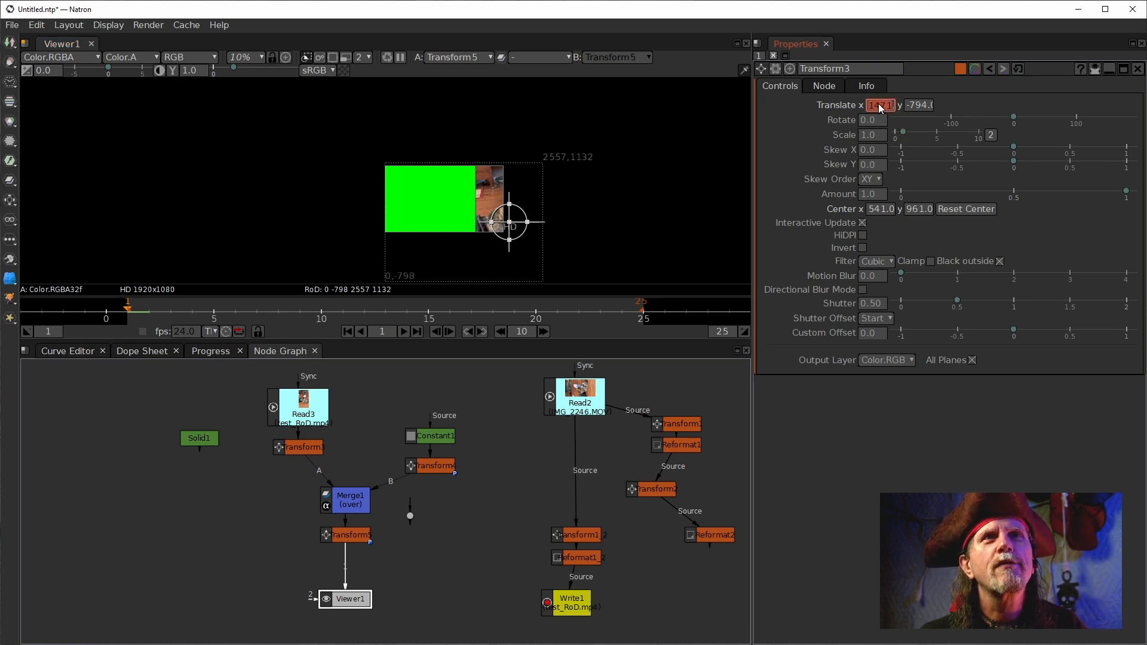
type("0")
key("Tab")
type("0")
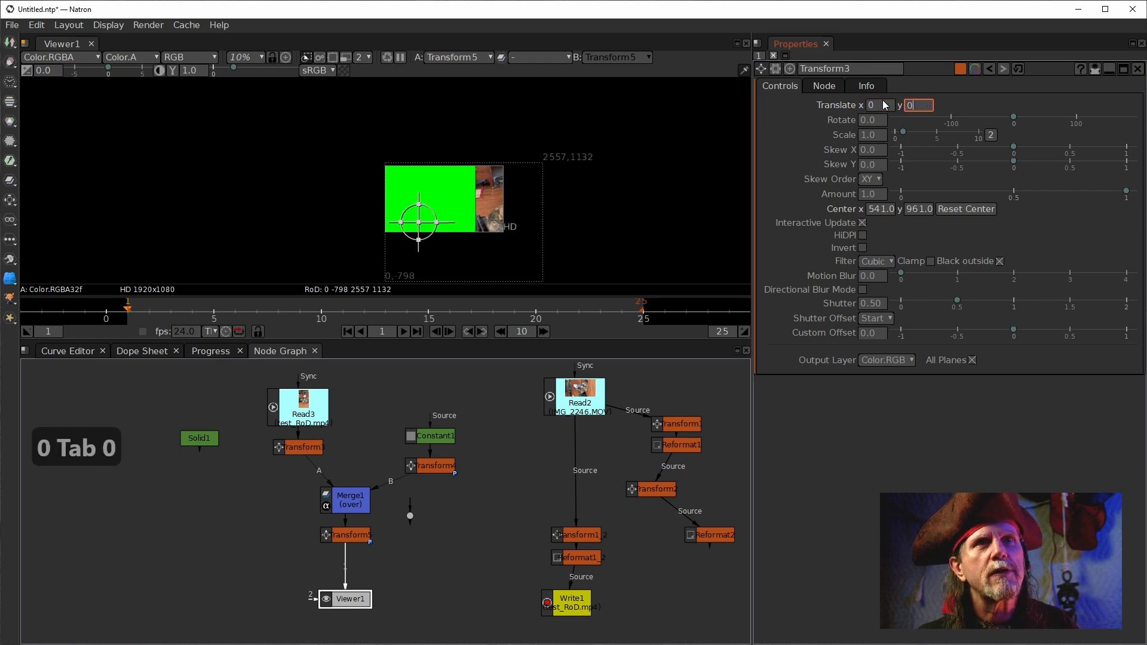
key("Return")
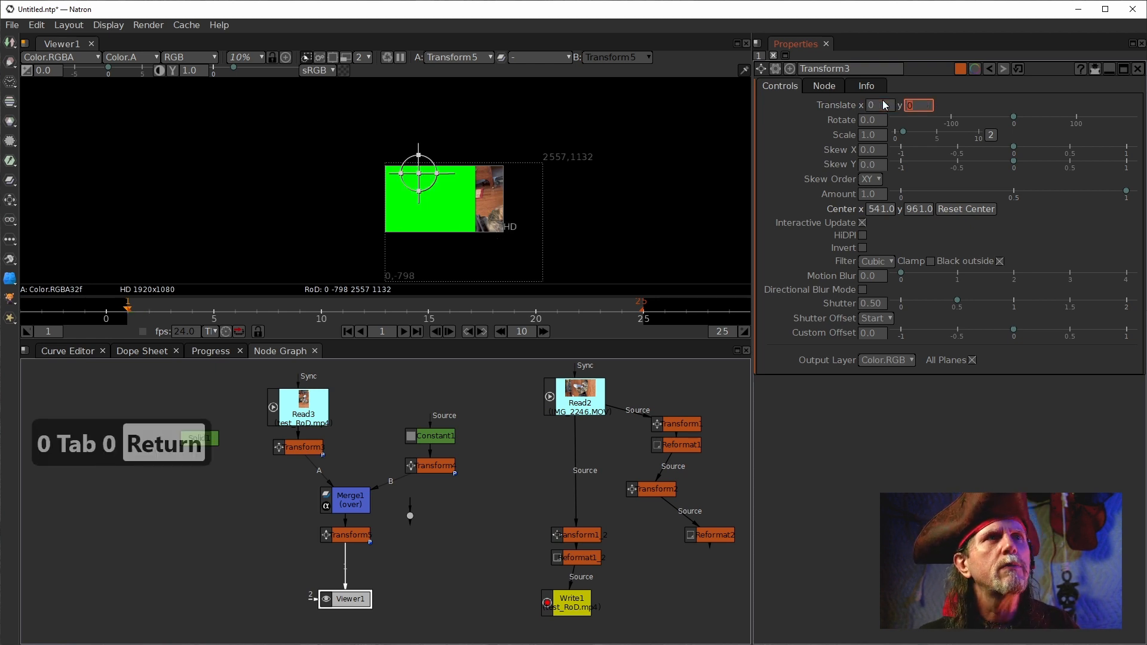
View the outputs of Transform3, Merge1 and Transform5 in turn to compare their formats and bounds.
left_click(298, 445)
key("1")
left_click(340, 501)
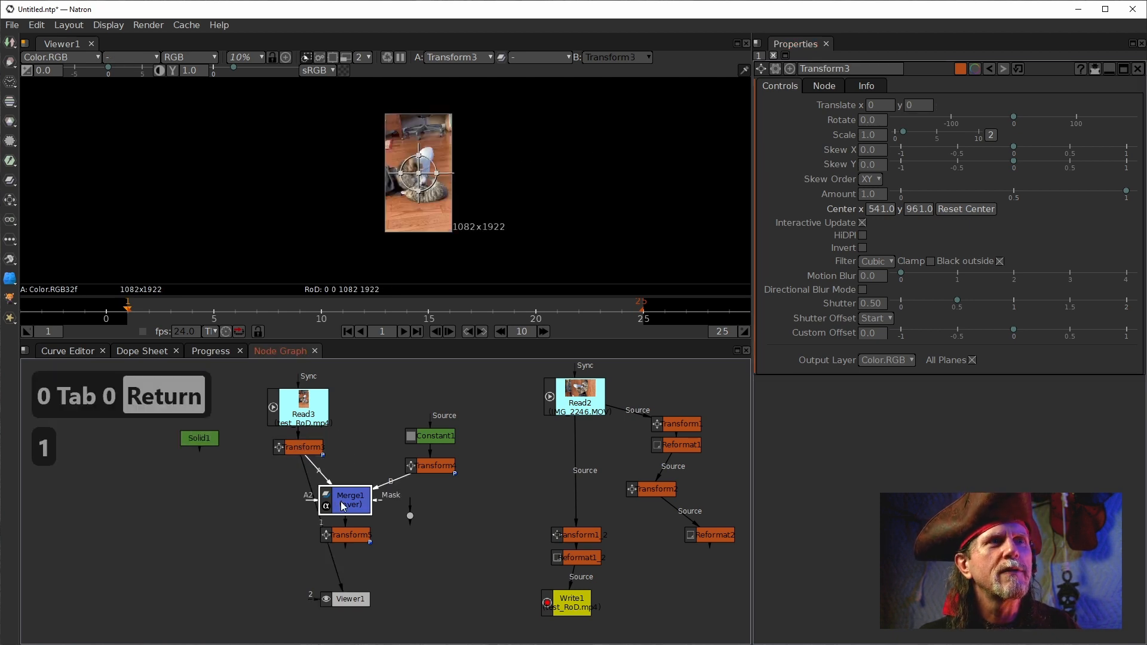
key("1")
left_click(352, 538)
key("1")
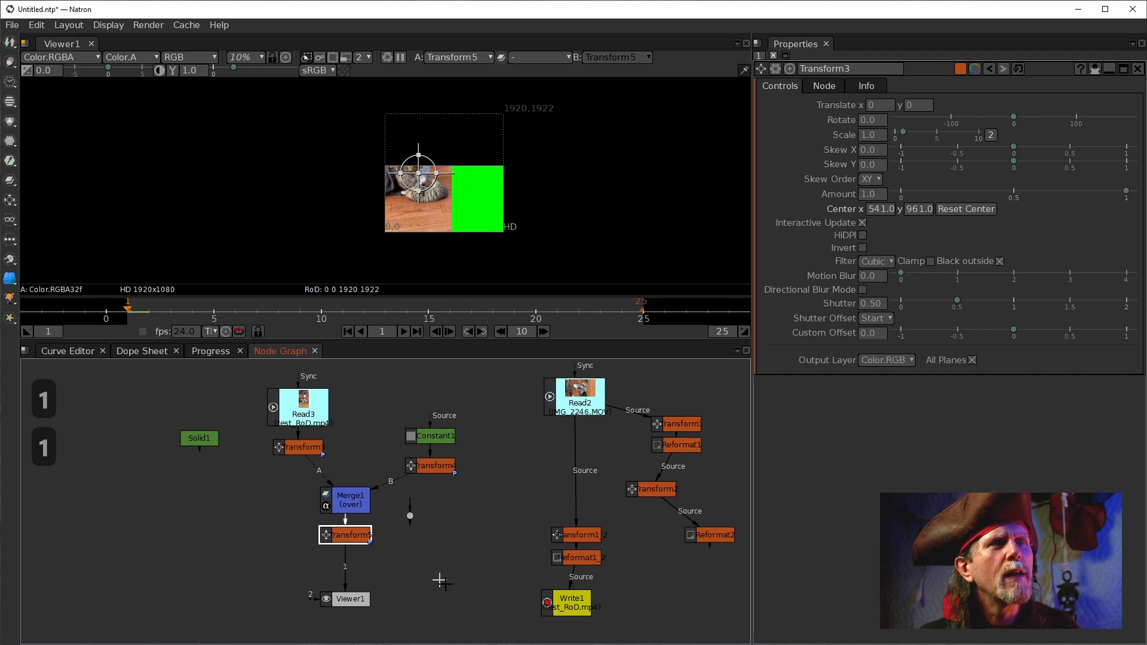
Set a keyframe on both of Transform3's translate values at frame 1.
left_click(301, 447)
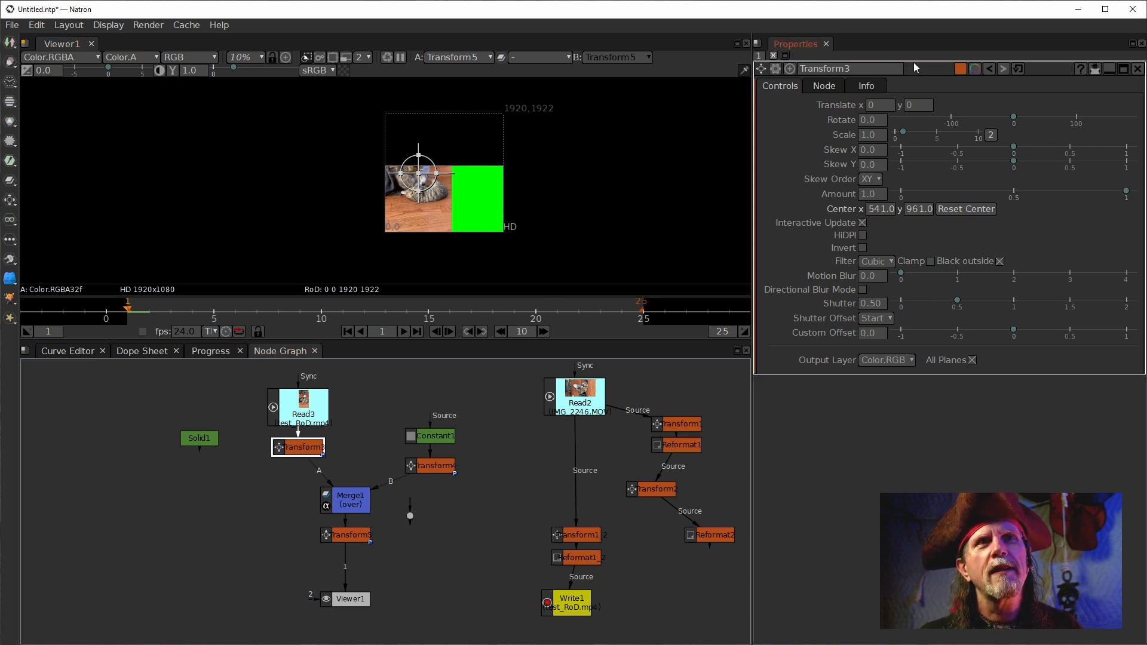
right_click(883, 103)
left_click(946, 109)
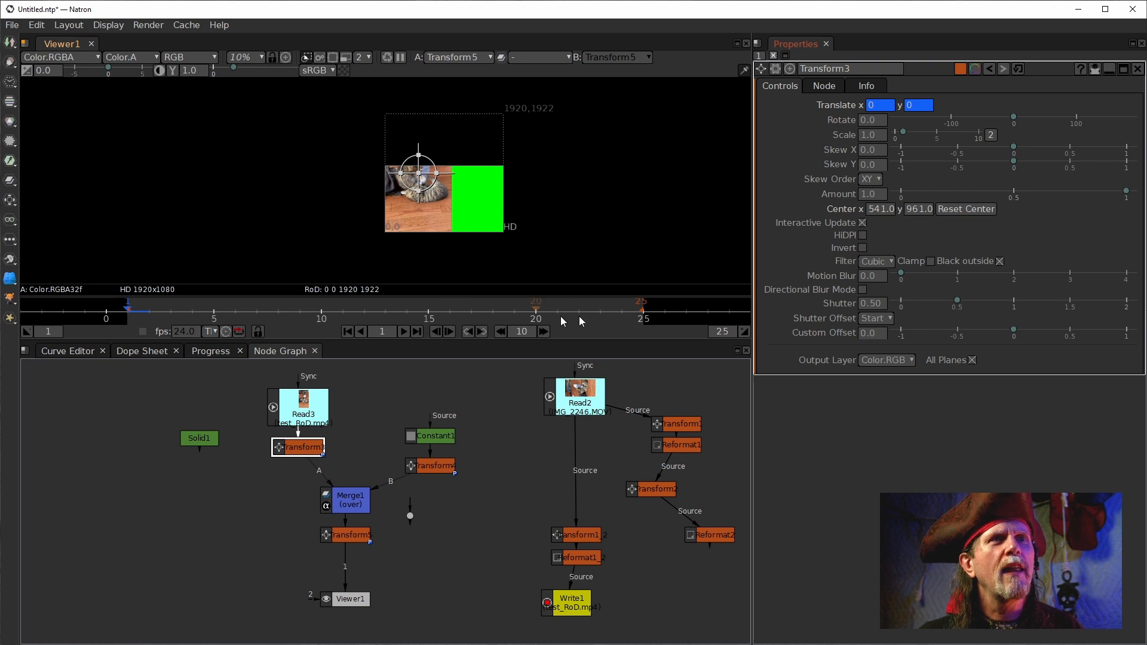
Scrub through the last frames to check where the clip's image ends, and make frame 23 current.
left_click(417, 331)
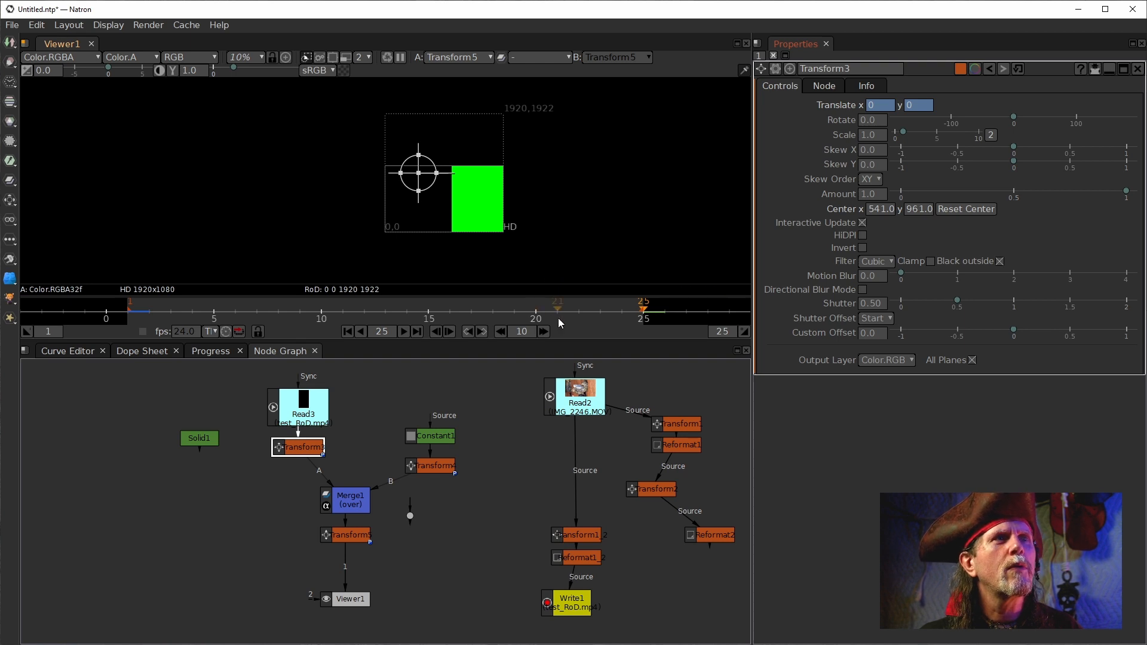
left_click(345, 309)
left_click_drag(345, 309, 611, 311)
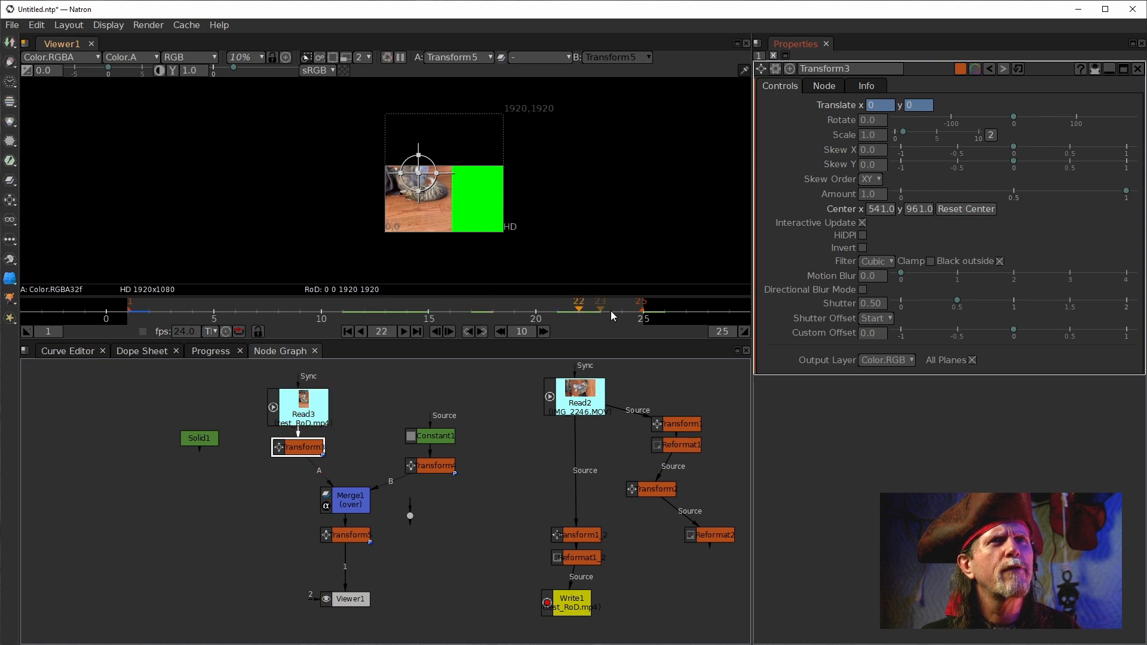
left_click(628, 313)
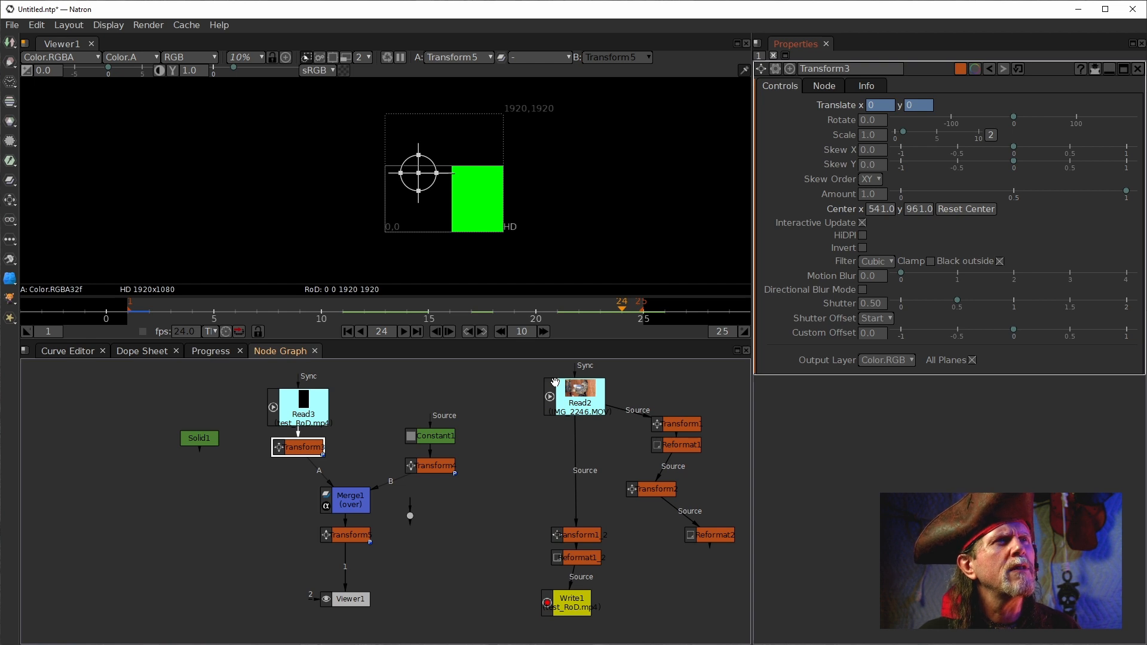
key("Left")
key("Right")
key("Left")
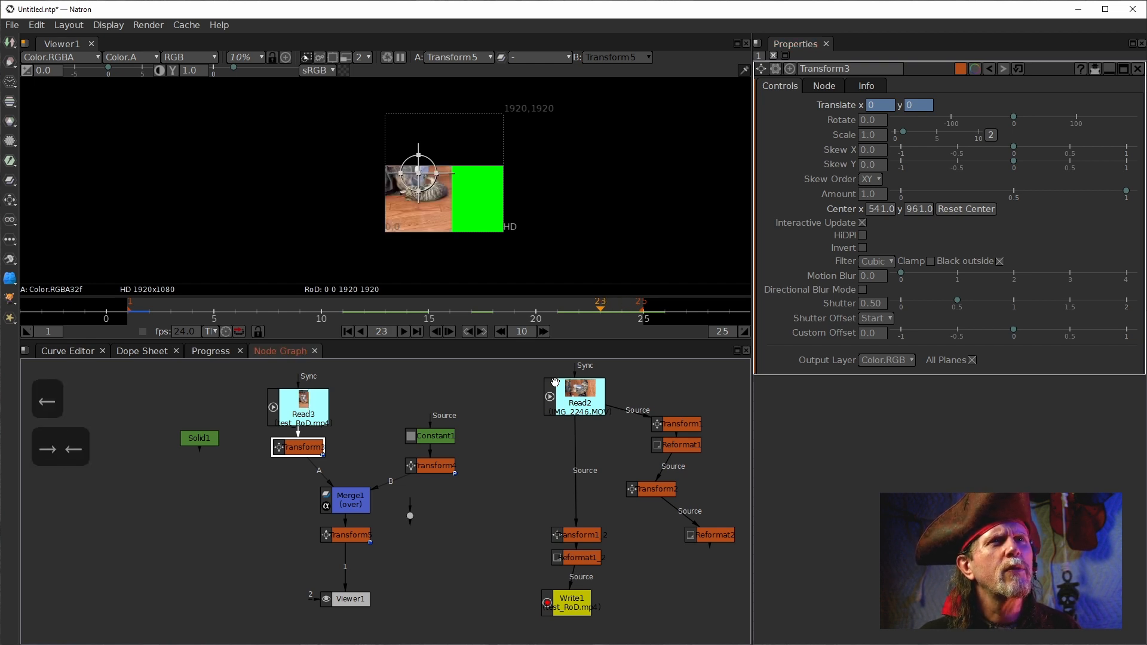
Review the settings of Write1 and Read3 for the test_RoD.mp4 clip.
left_click(559, 610)
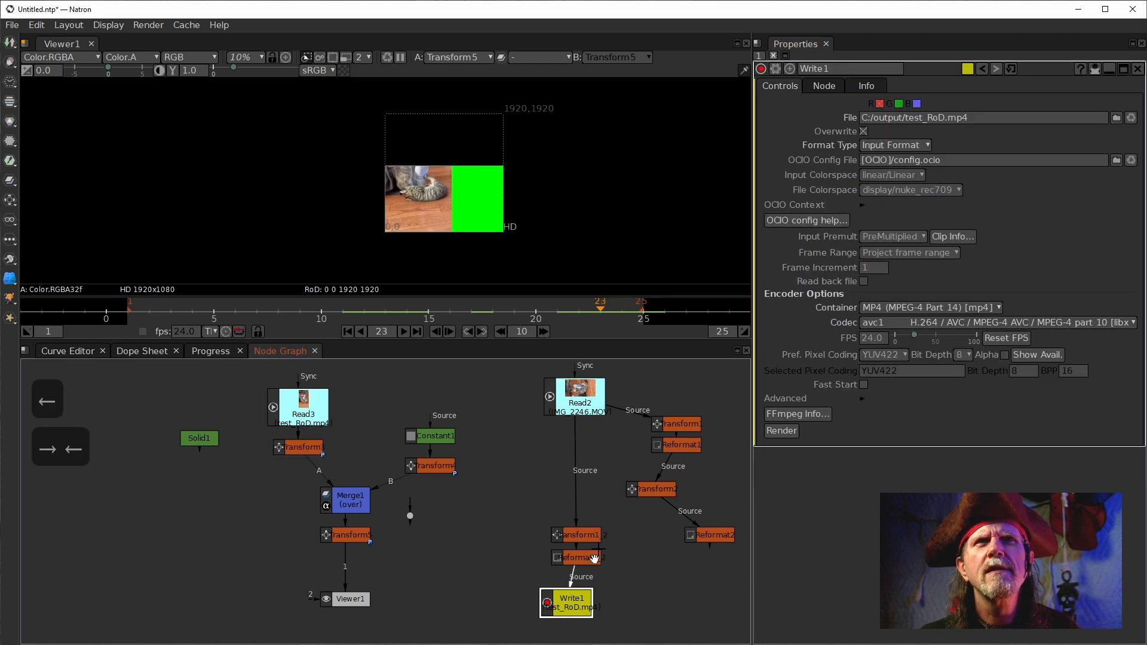
left_click(294, 394)
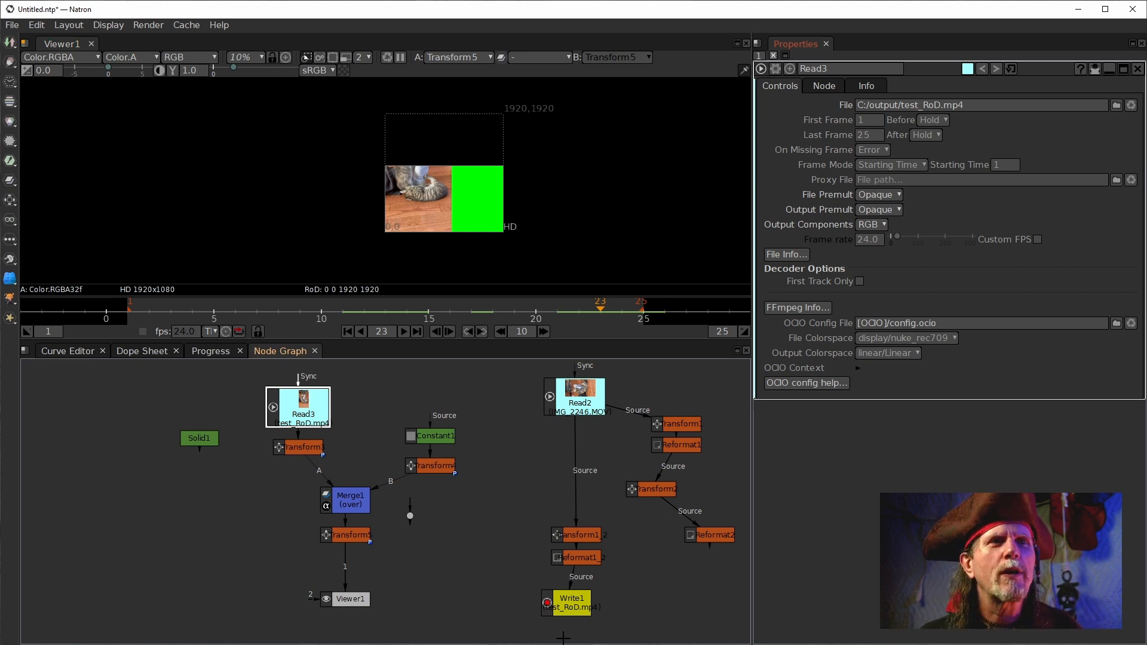
left_click(580, 602)
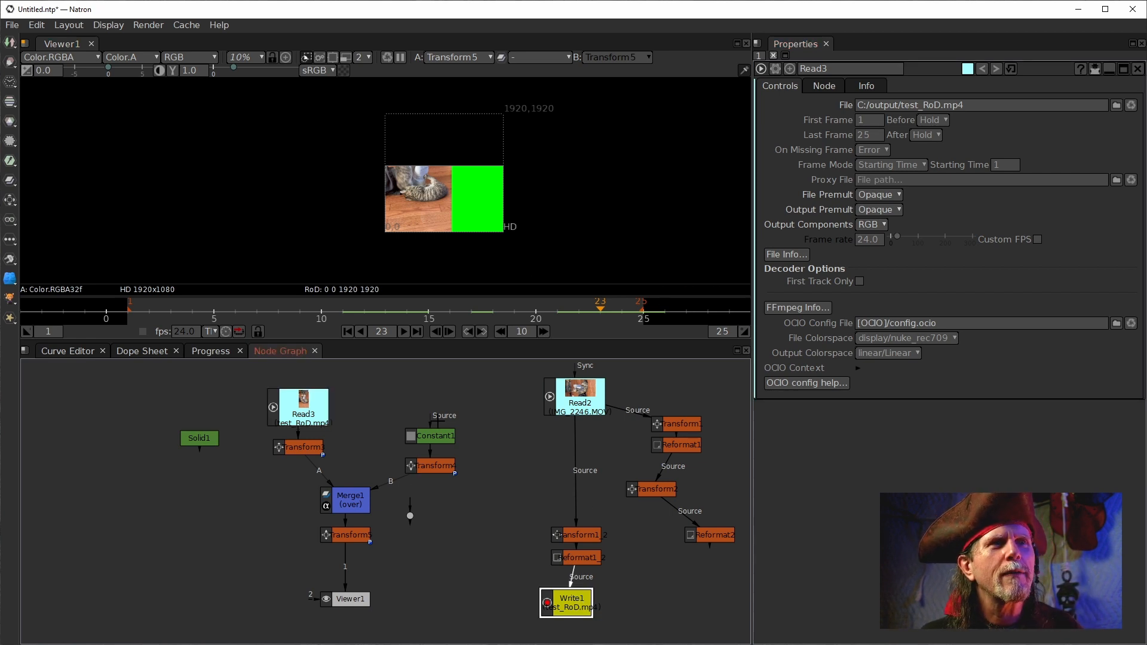
left_click(435, 435)
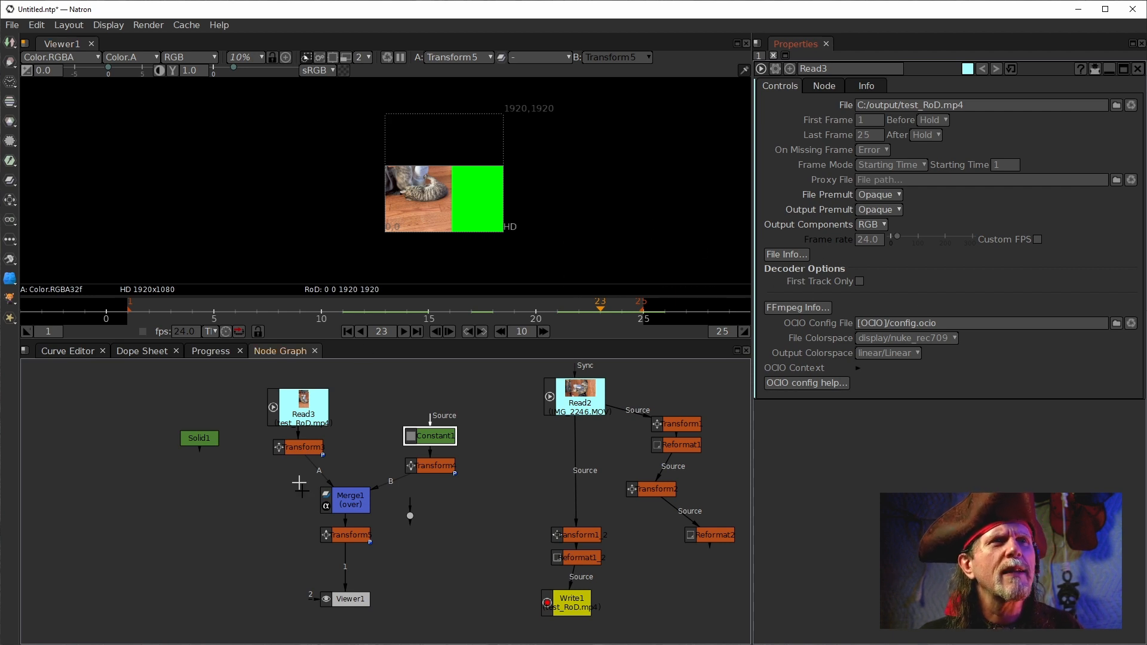
At frame 23, move the clip with Transform3 to about x 965, y -1000, and bring the merged image's full bounds into view.
double_click(298, 446)
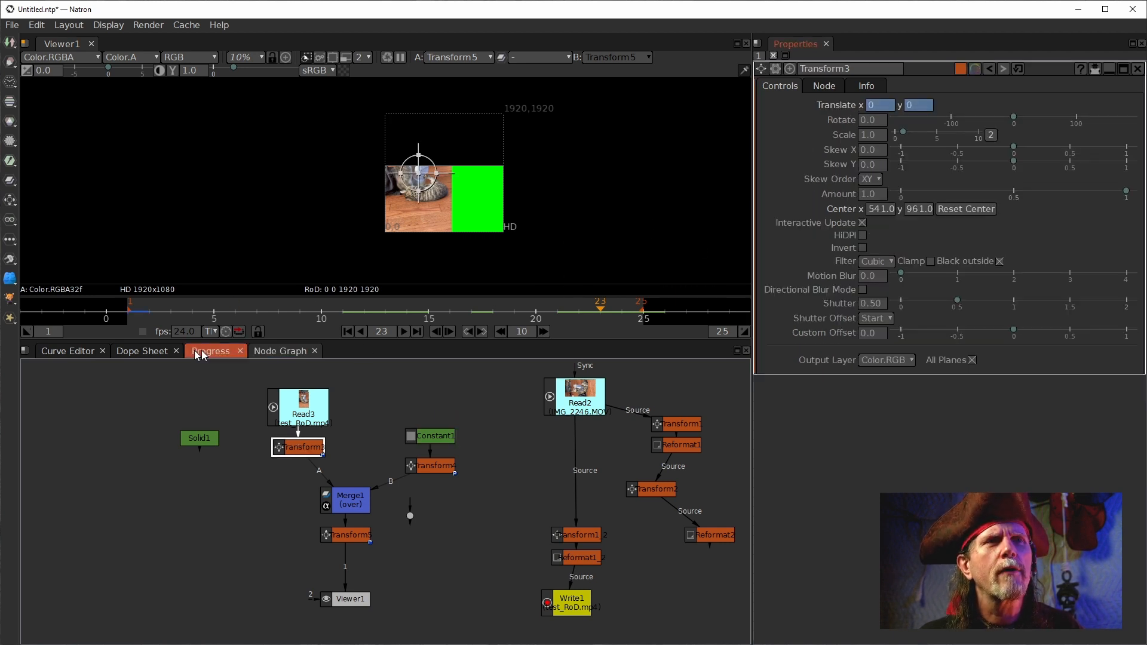
left_click_drag(419, 177, 485, 243)
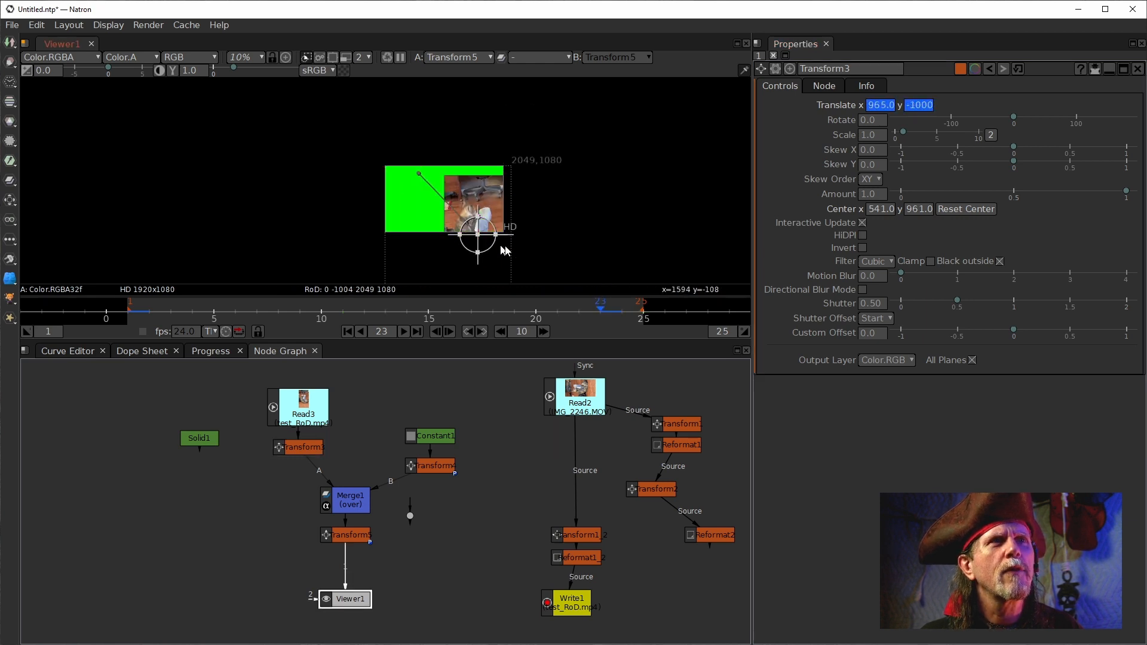
left_click_drag(673, 241, 664, 213)
left_click_drag(584, 253, 588, 214)
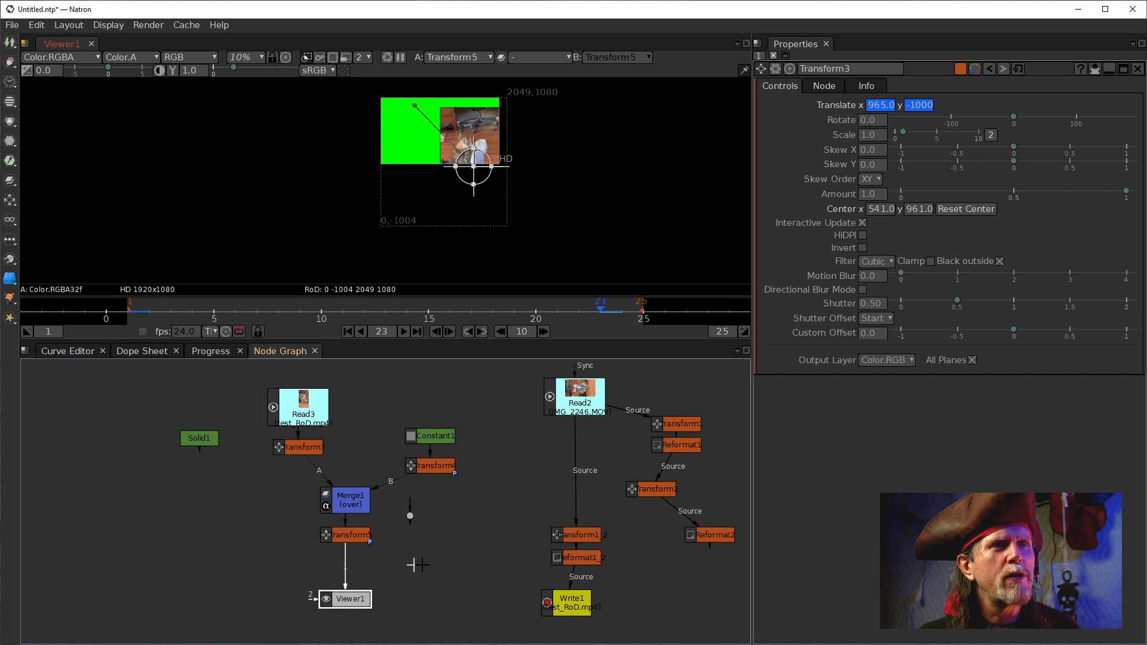
Place Reformat2 just below Transform5, connect its Source input to Transform5, and open its settings.
left_click_drag(721, 536, 418, 570)
left_click_drag(486, 545, 351, 541)
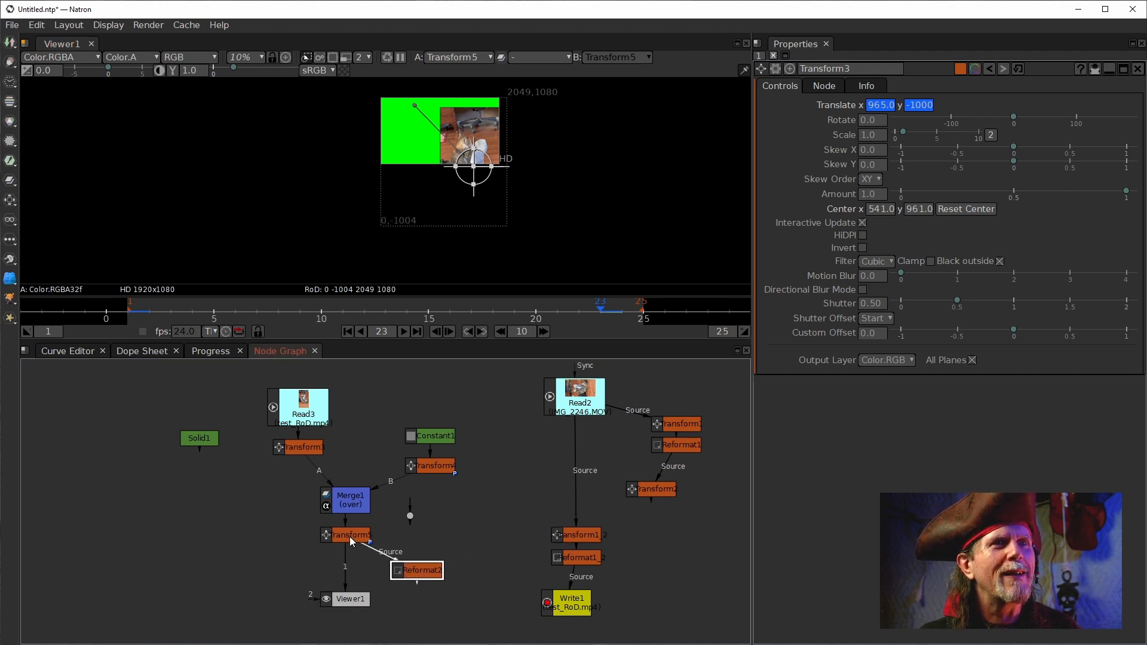
left_click_drag(429, 570, 421, 568)
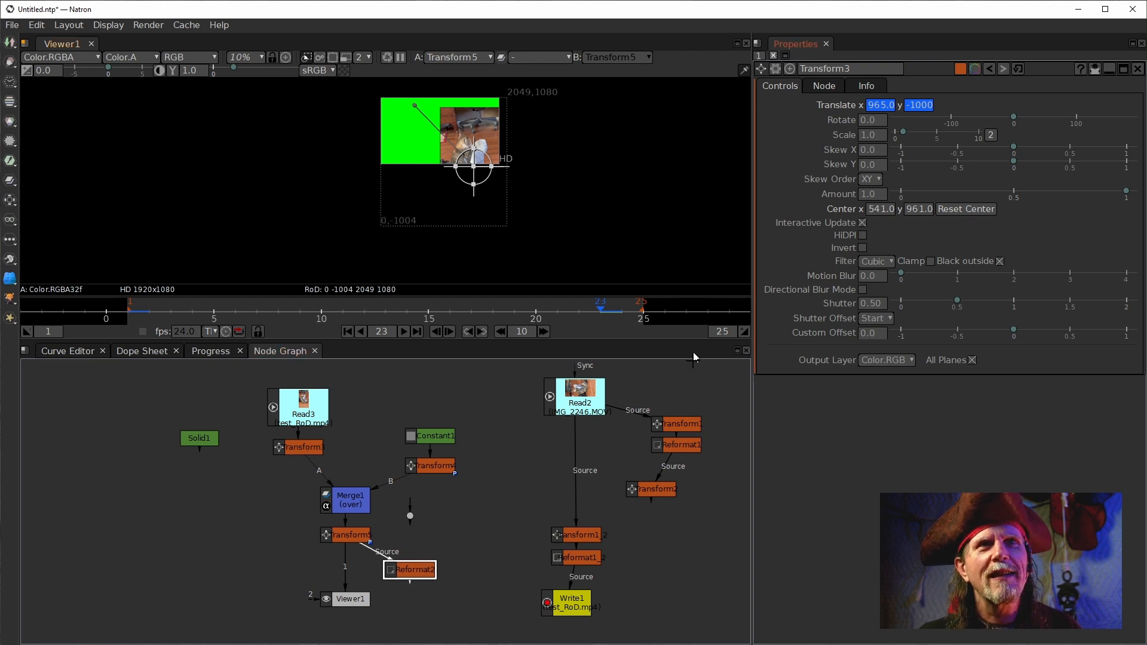
double_click(415, 569)
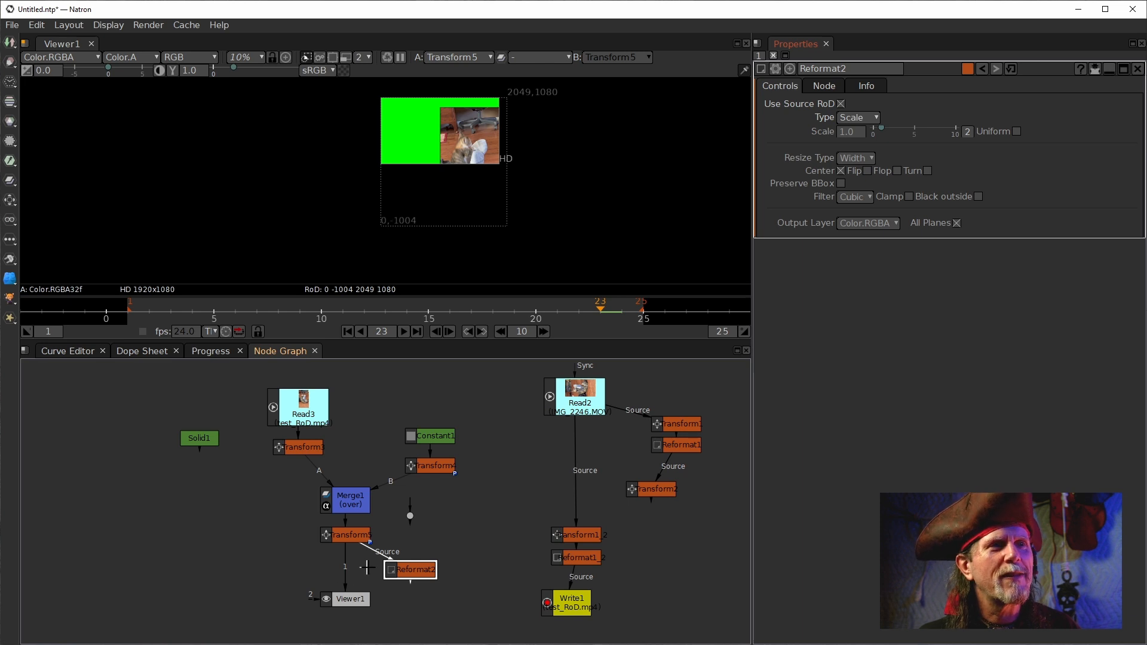
View Reformat2's output and play the animation from frame 1 to check how the image bounds change.
key("1")
left_click_drag(475, 173, 458, 215)
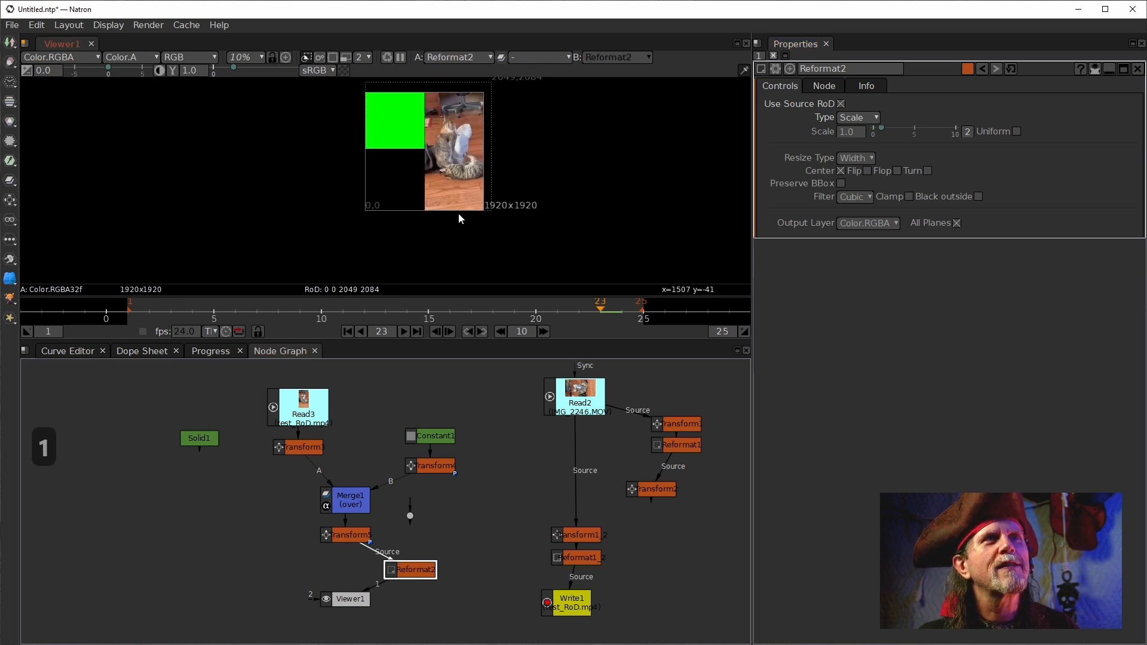
left_click(348, 333)
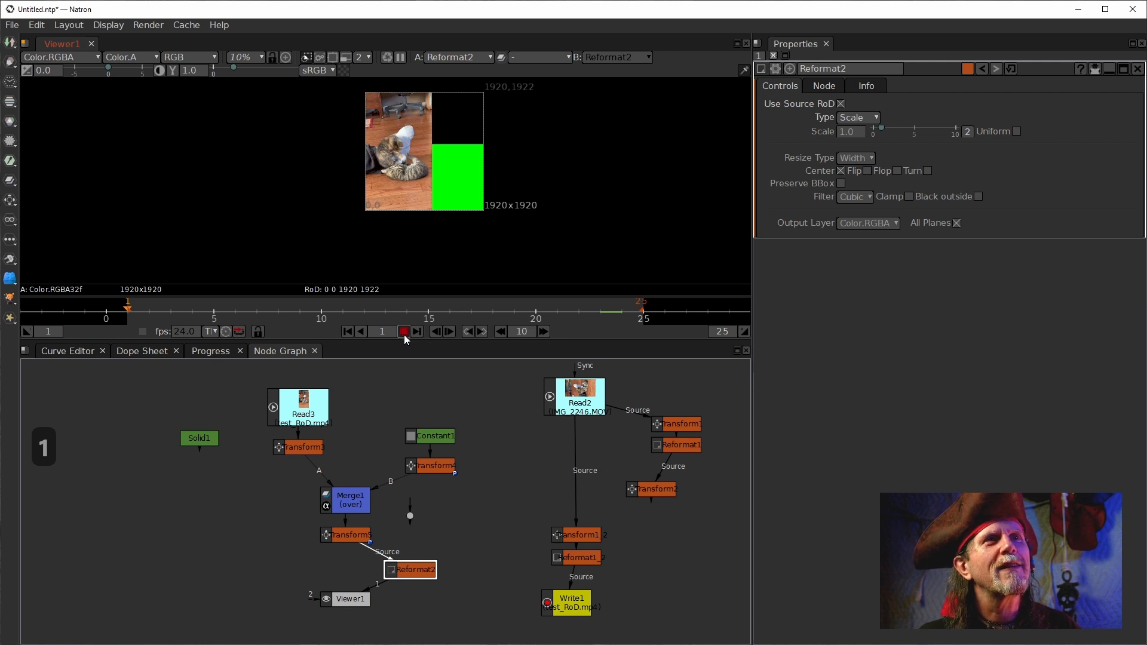
left_click(406, 334)
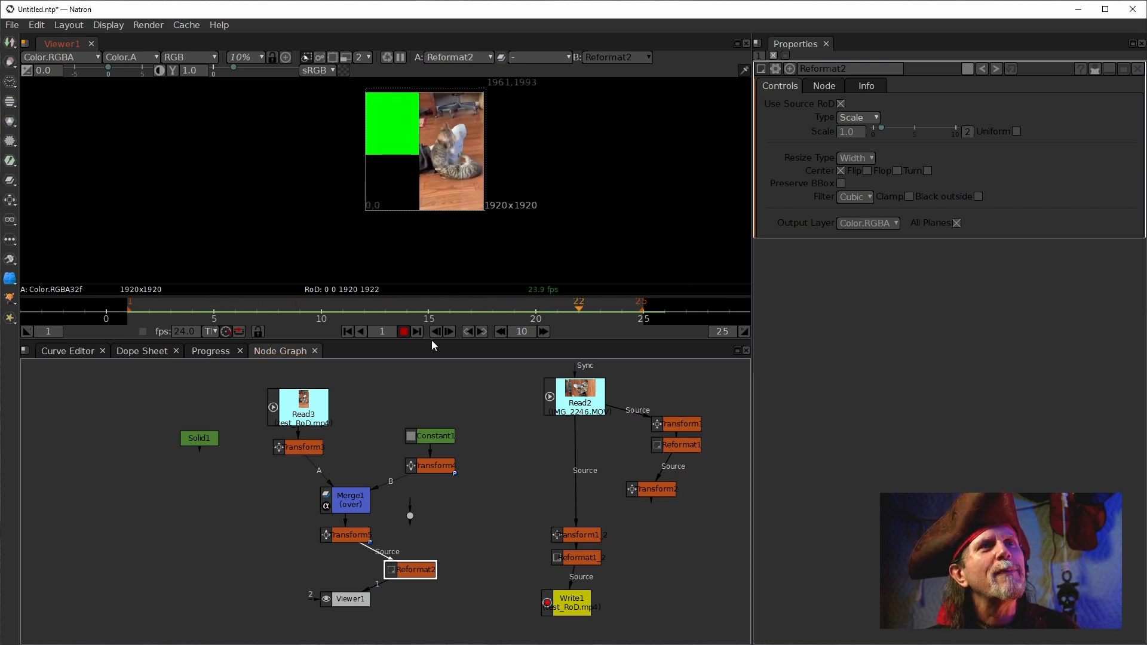
left_click(405, 332)
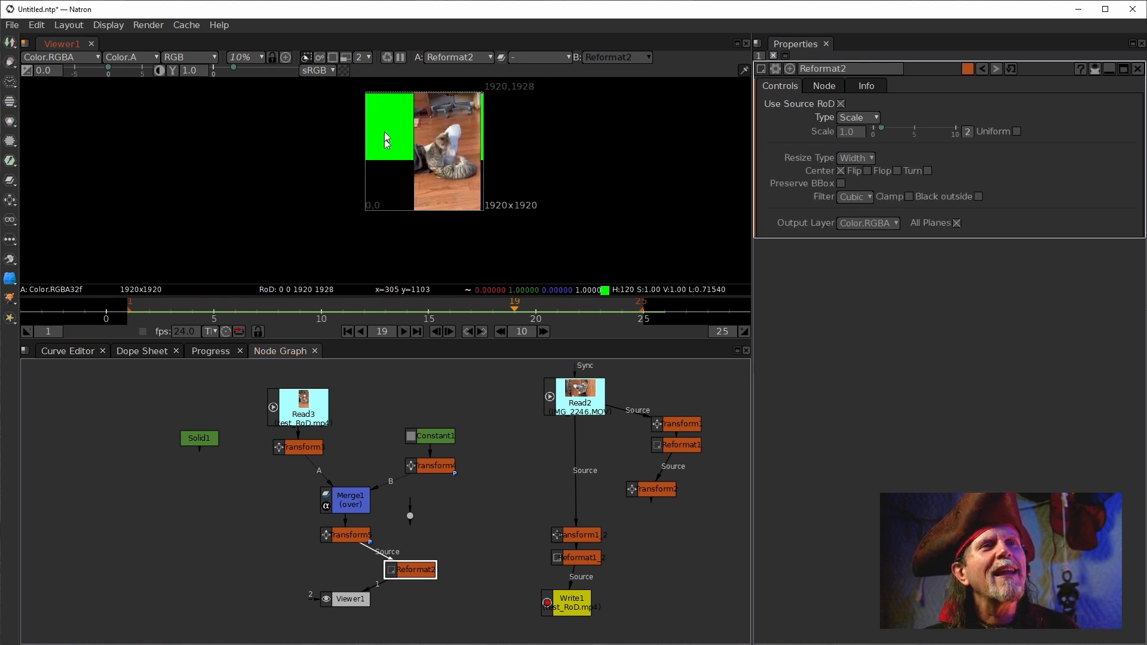
Compare the output of Merge1 at frame 23 with the output of Reformat2 on the same frame.
left_click(361, 505)
key("1")
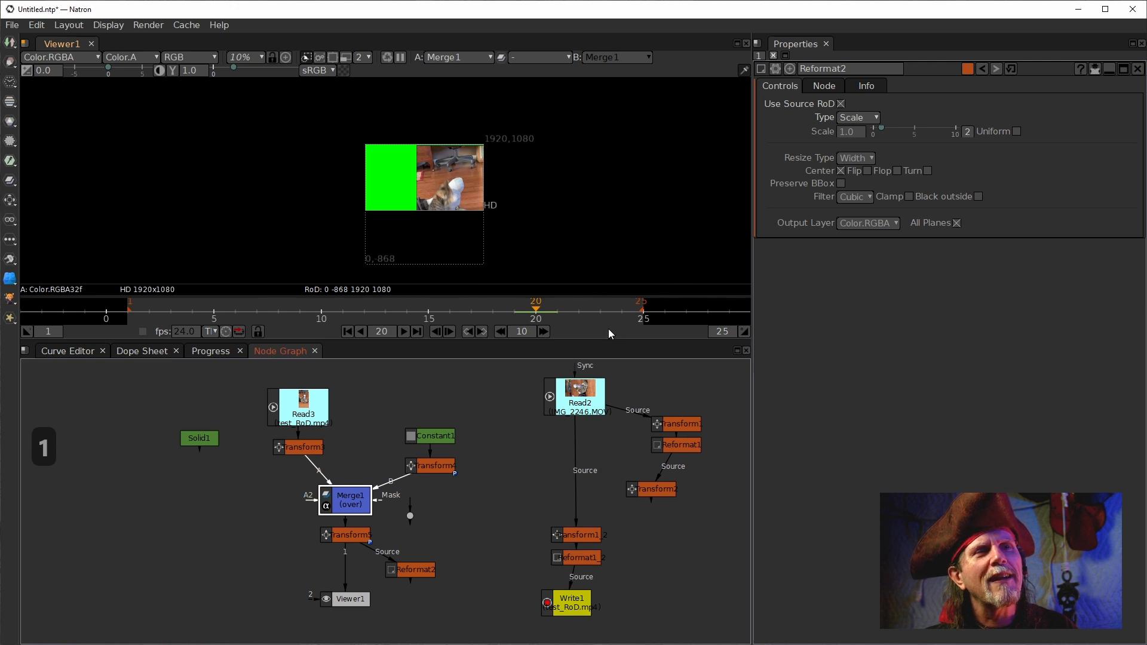
left_click(580, 315)
key("Right")
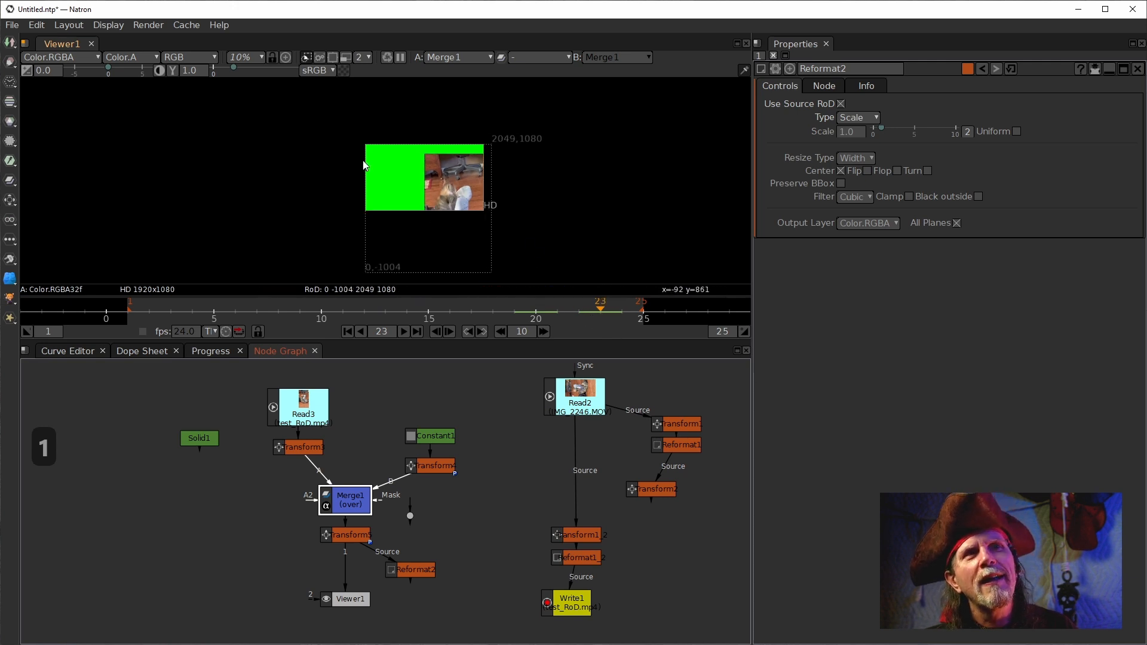
left_click(359, 536)
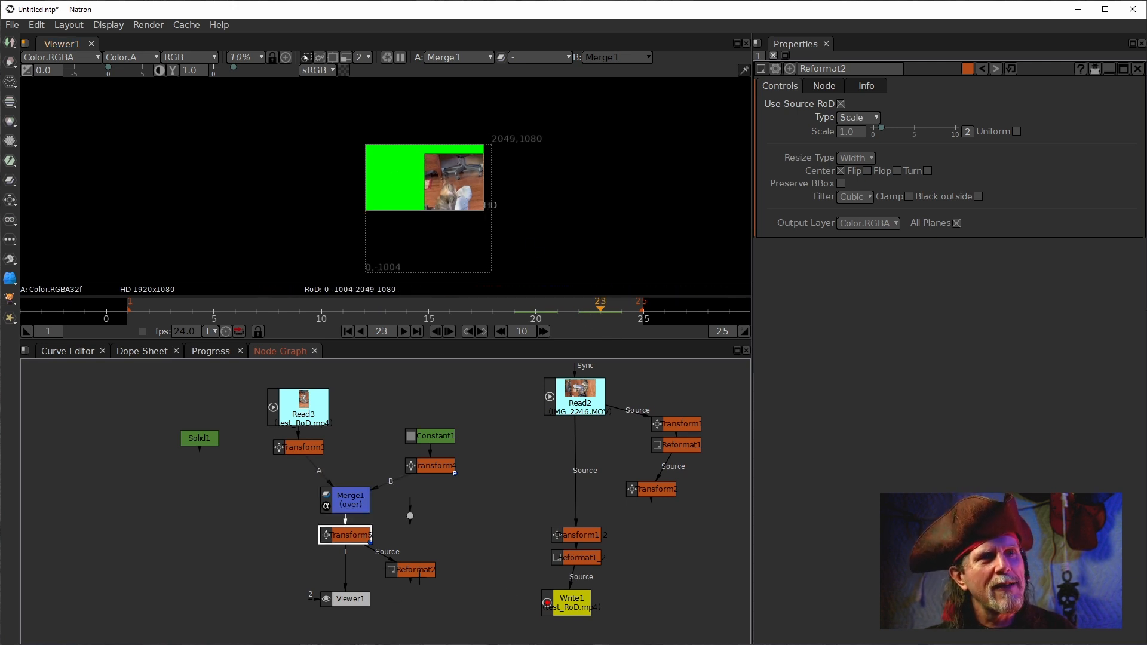
left_click(411, 568)
key("1")
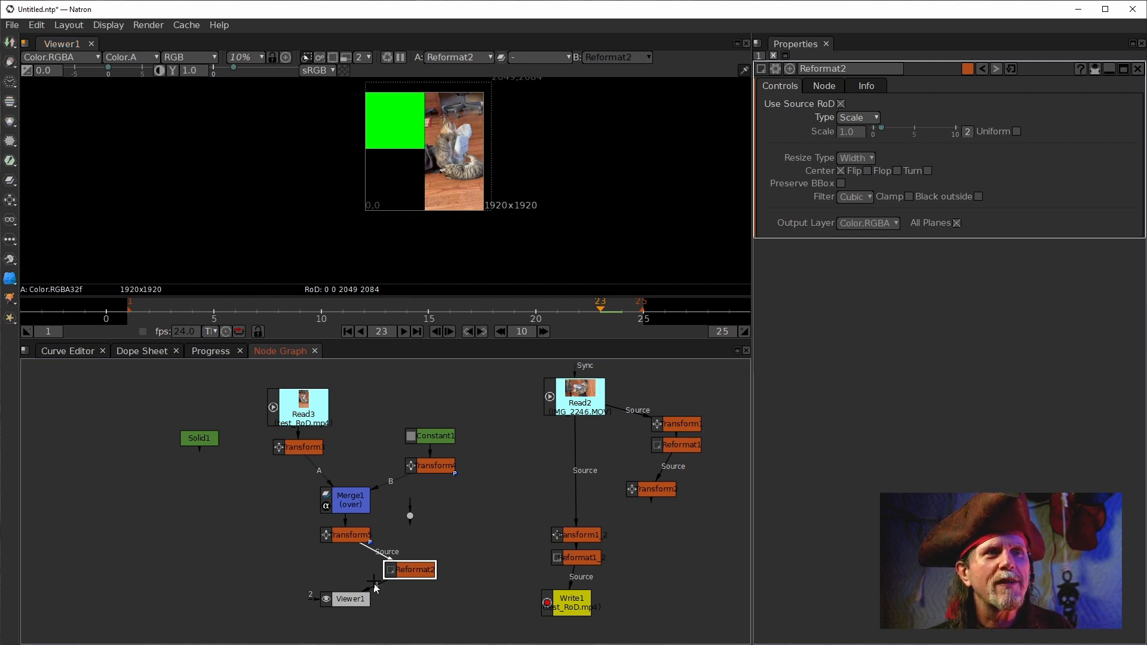
left_click(380, 555)
left_click_drag(380, 555, 328, 534)
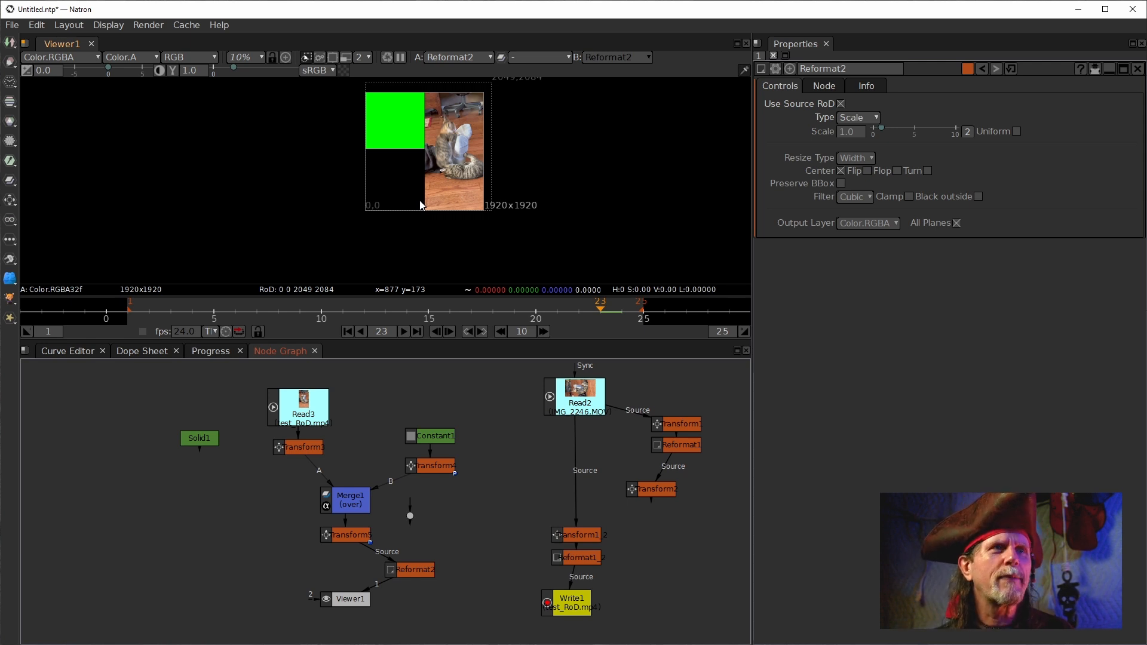
View Transform3 at its frame 1 keyframe and move the clip to about x -60, y 10.
double_click(301, 447)
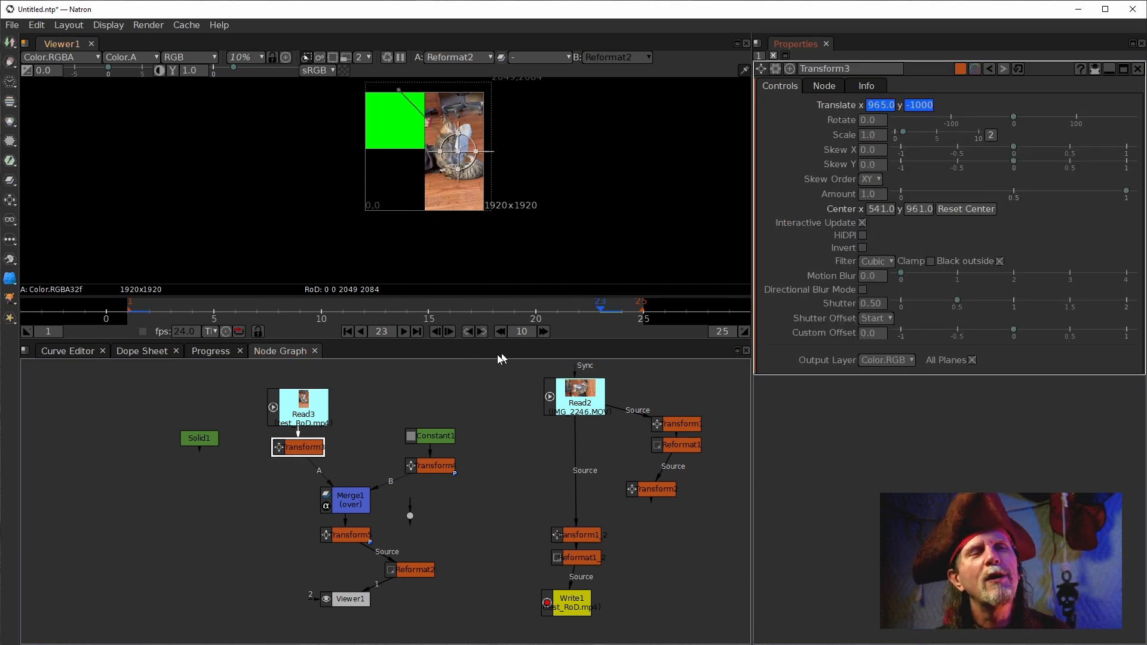
key("1")
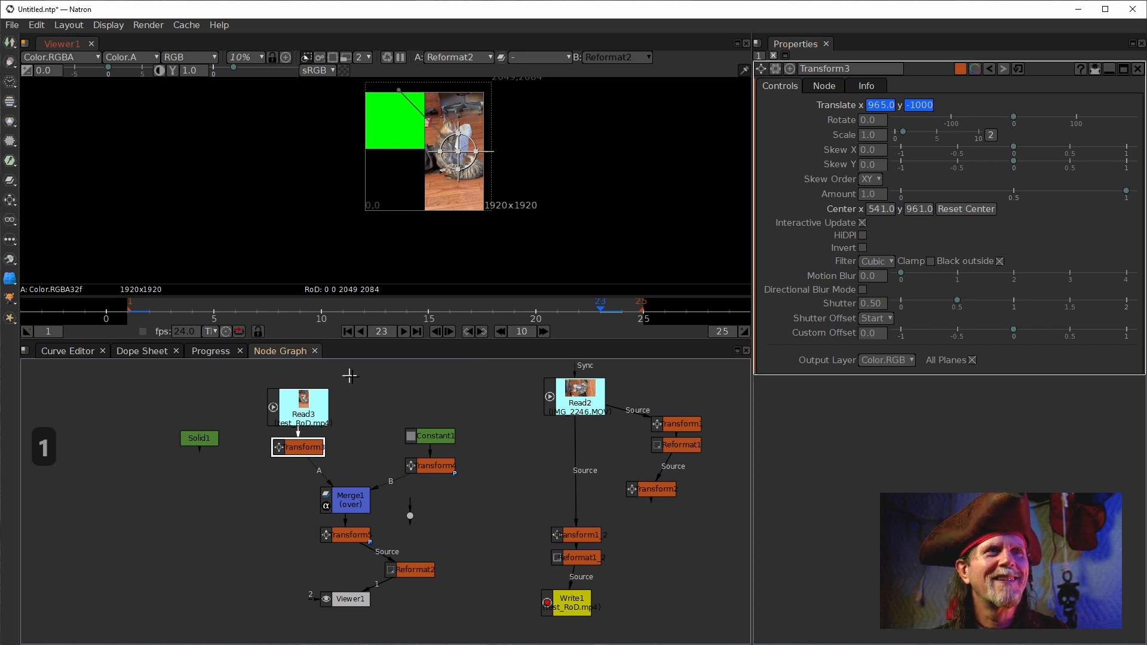
key("1")
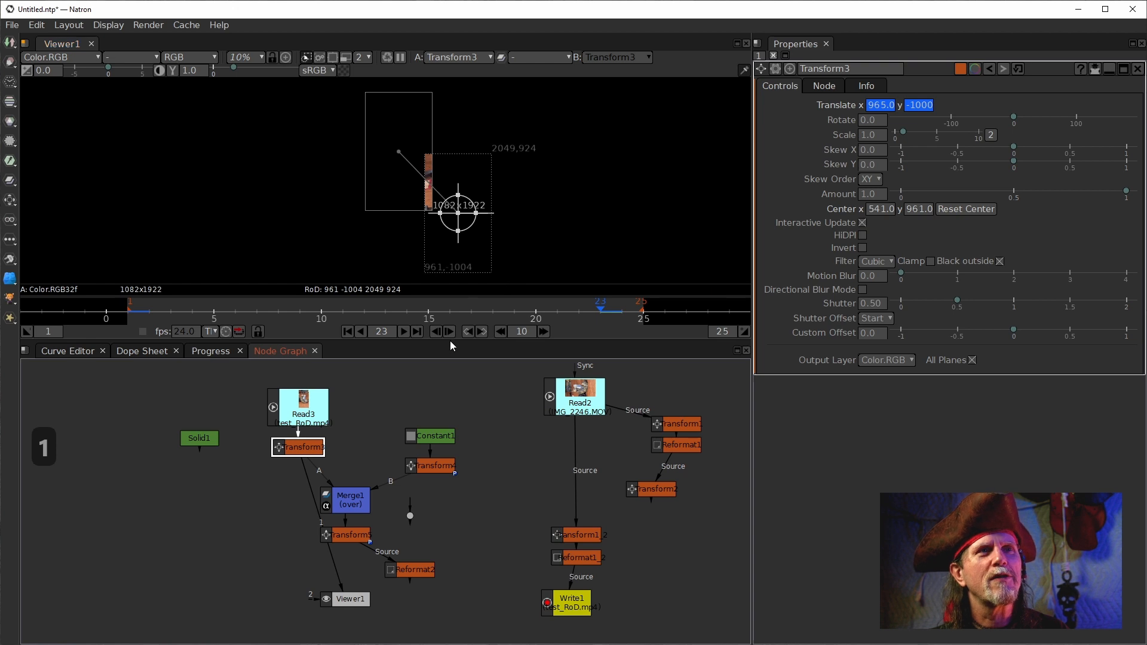
left_click(471, 332)
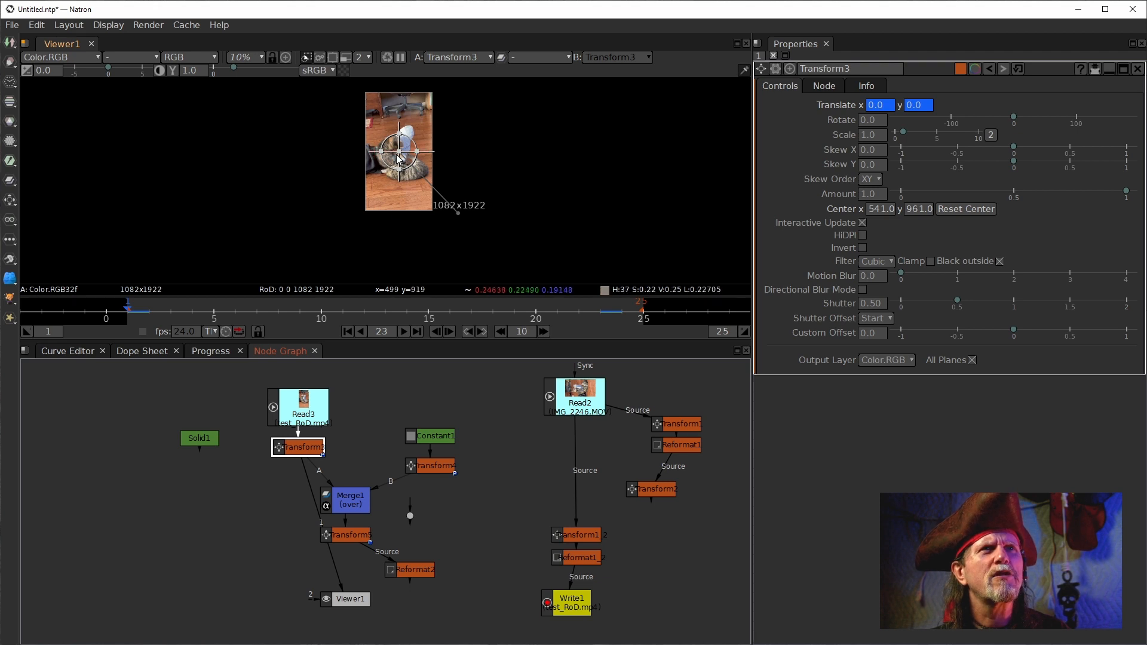
left_click_drag(399, 157, 393, 161)
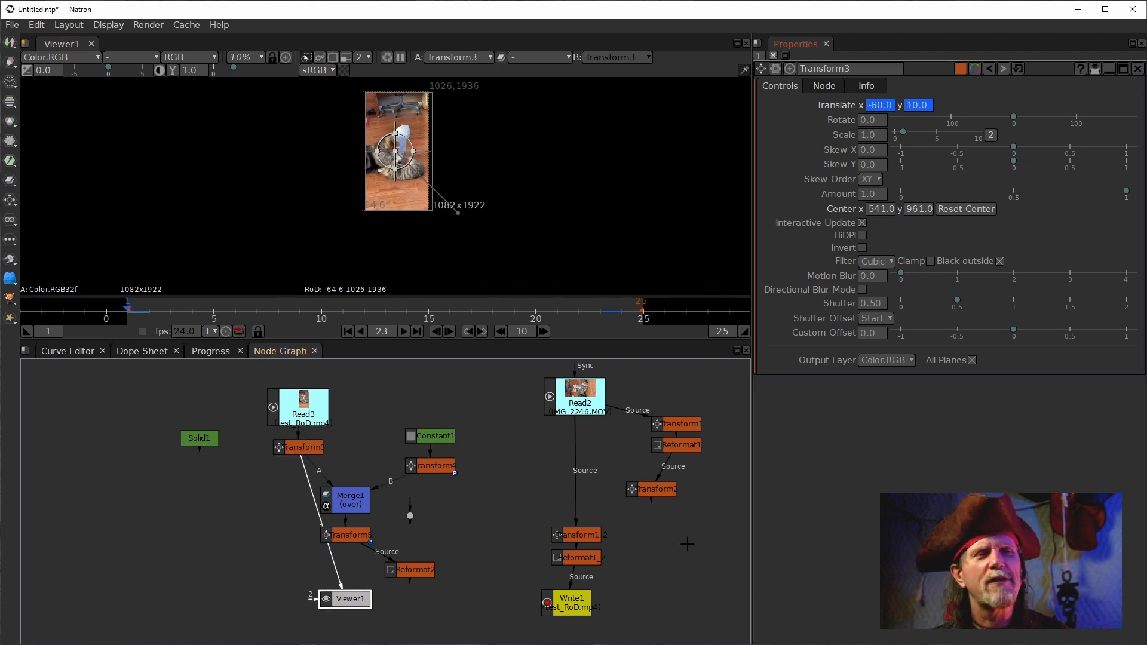
Compare the outputs of Merge1, Transform5 and Reformat2 at frame 1 with the shifted clip.
left_click(345, 535)
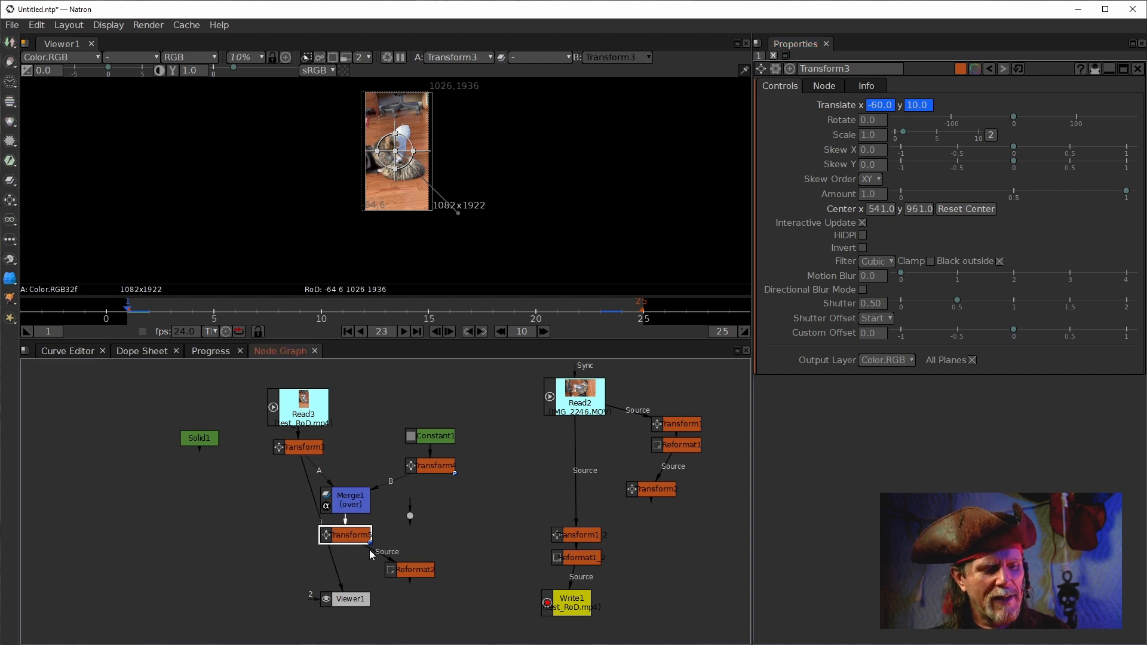
left_click(351, 506)
key("1")
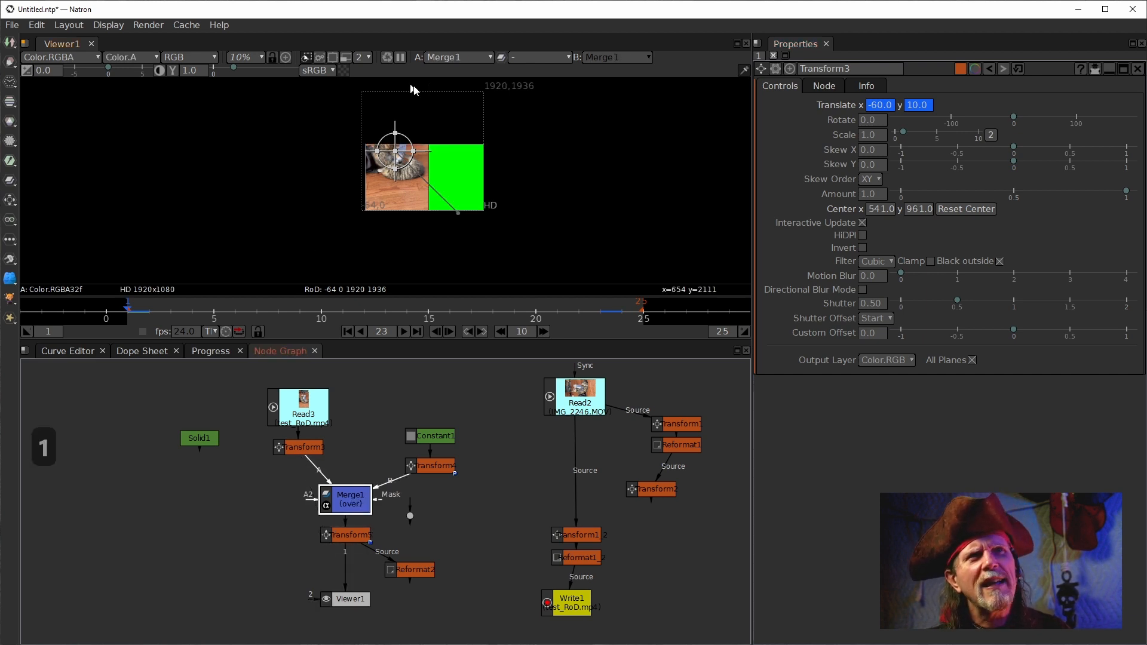
left_click(337, 532)
key("1")
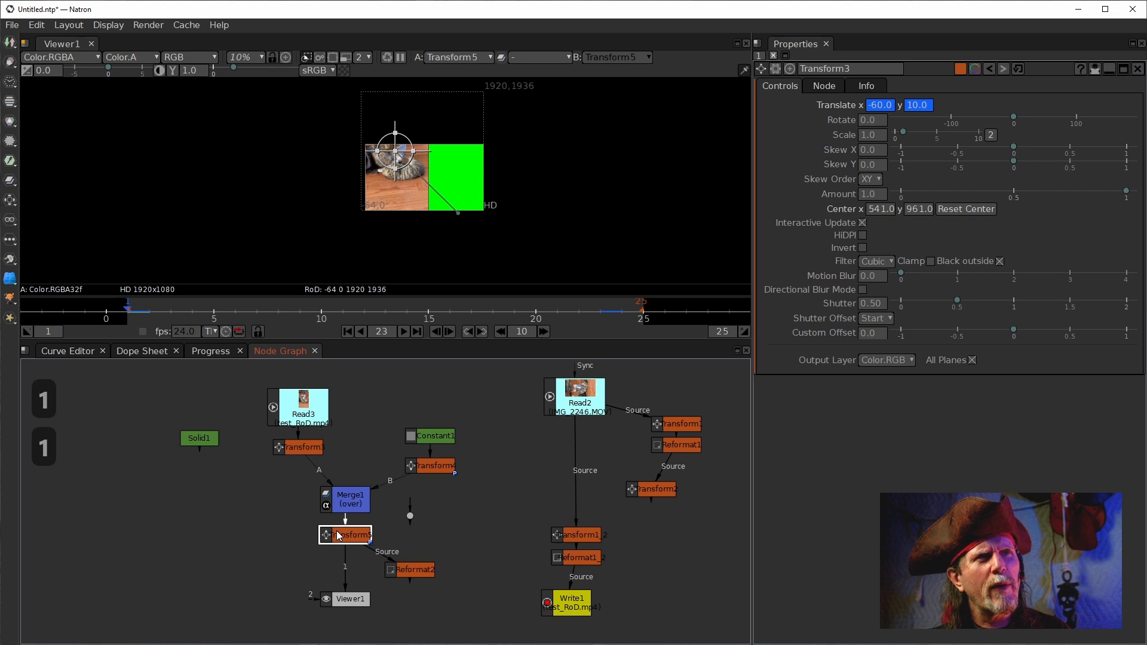
left_click(423, 569)
key("1")
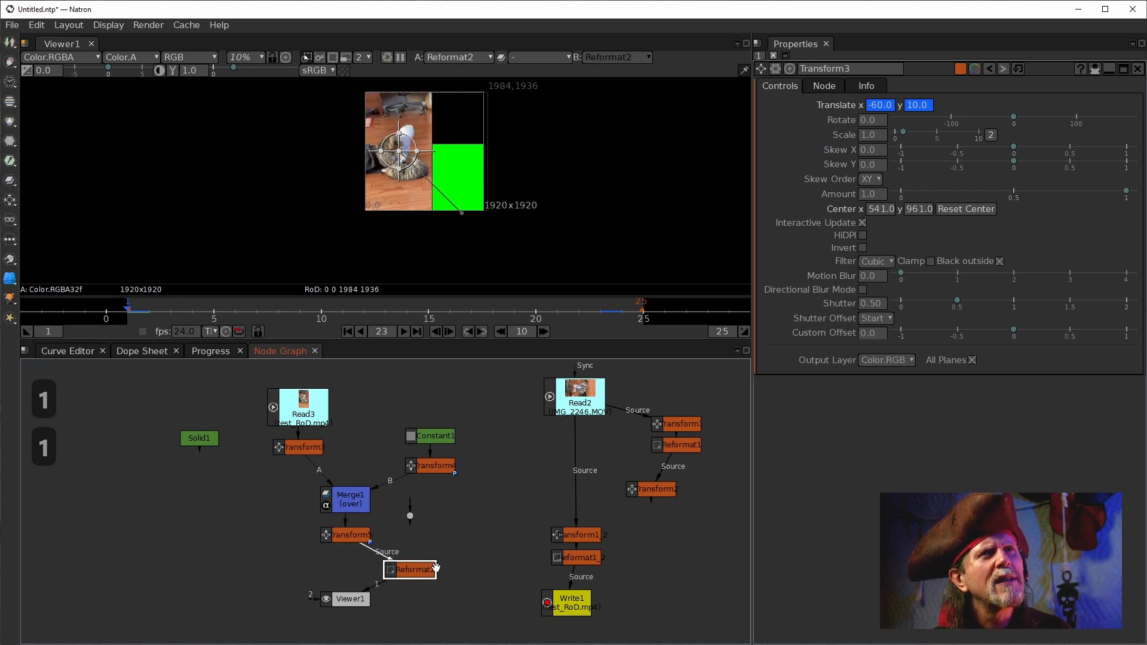
Examine how Reformat2 handles the incoming bounds from Transform5, including at frame 17.
left_click(357, 540)
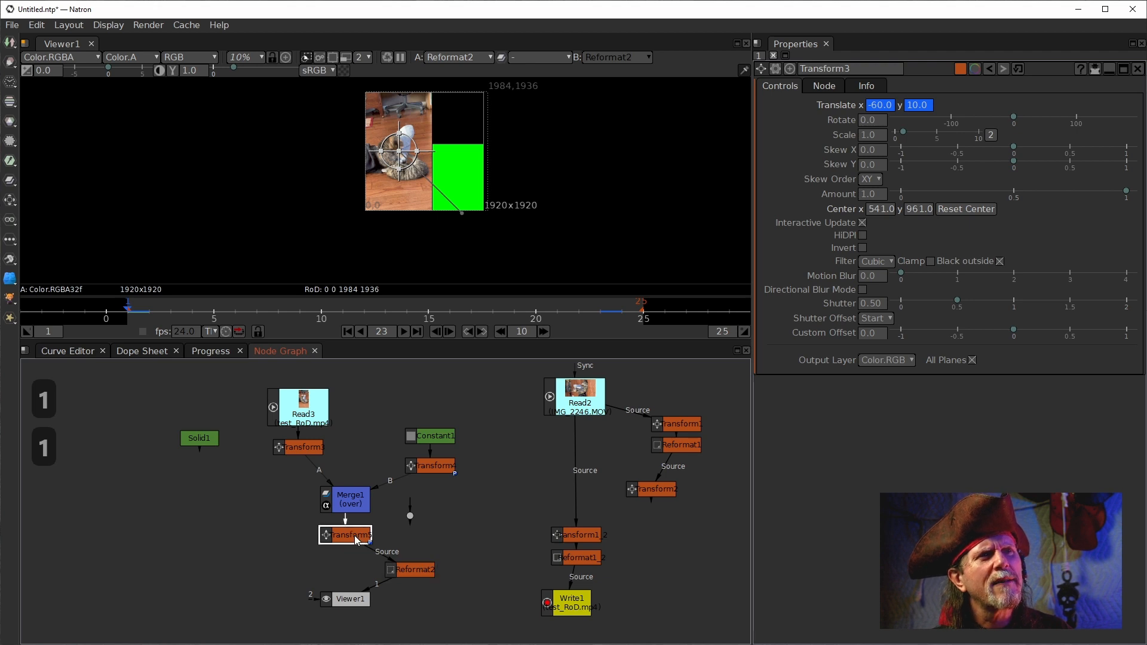
left_click(414, 572)
left_click_drag(394, 562, 358, 536)
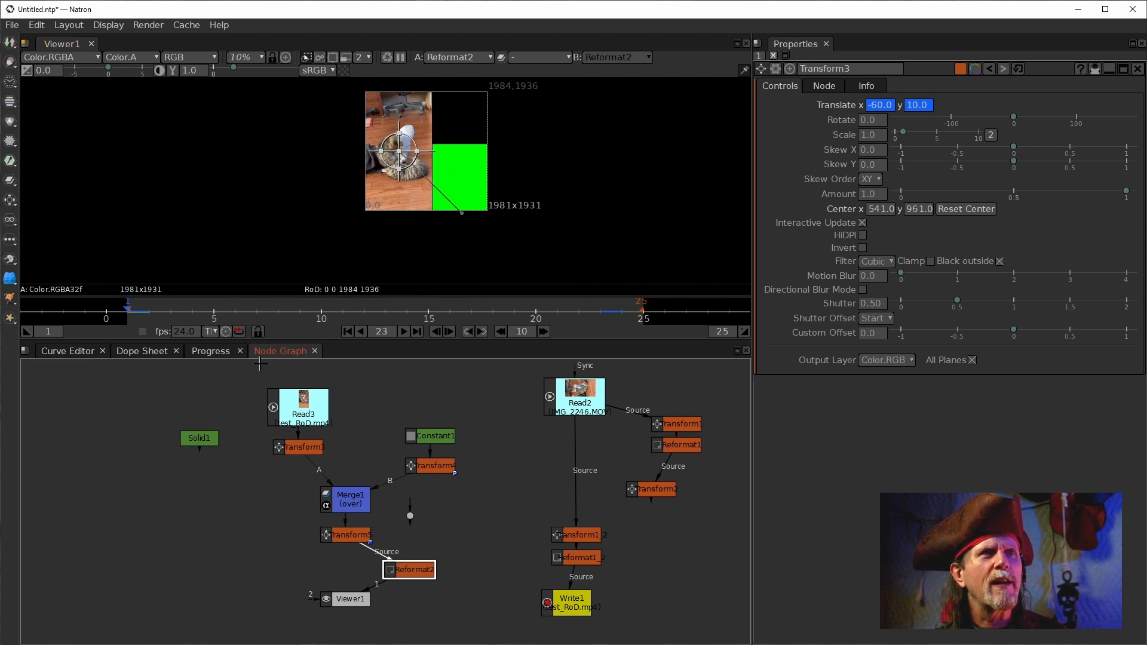
left_click(477, 309)
left_click_drag(368, 551, 346, 522)
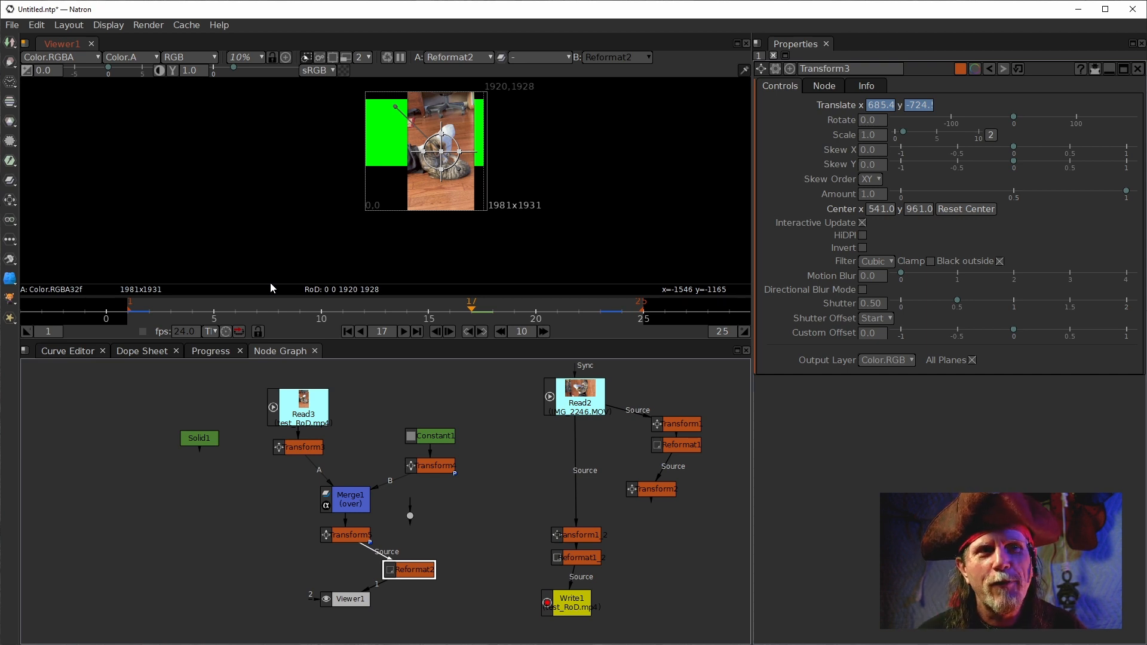
left_click(589, 557)
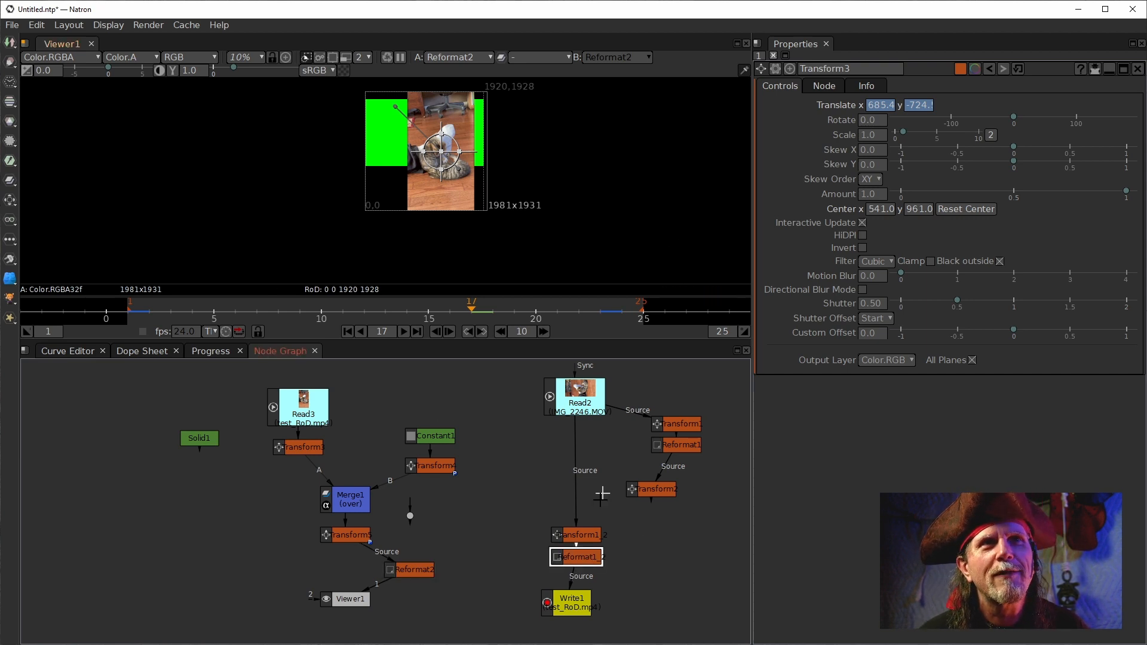
left_click(566, 546)
key("1")
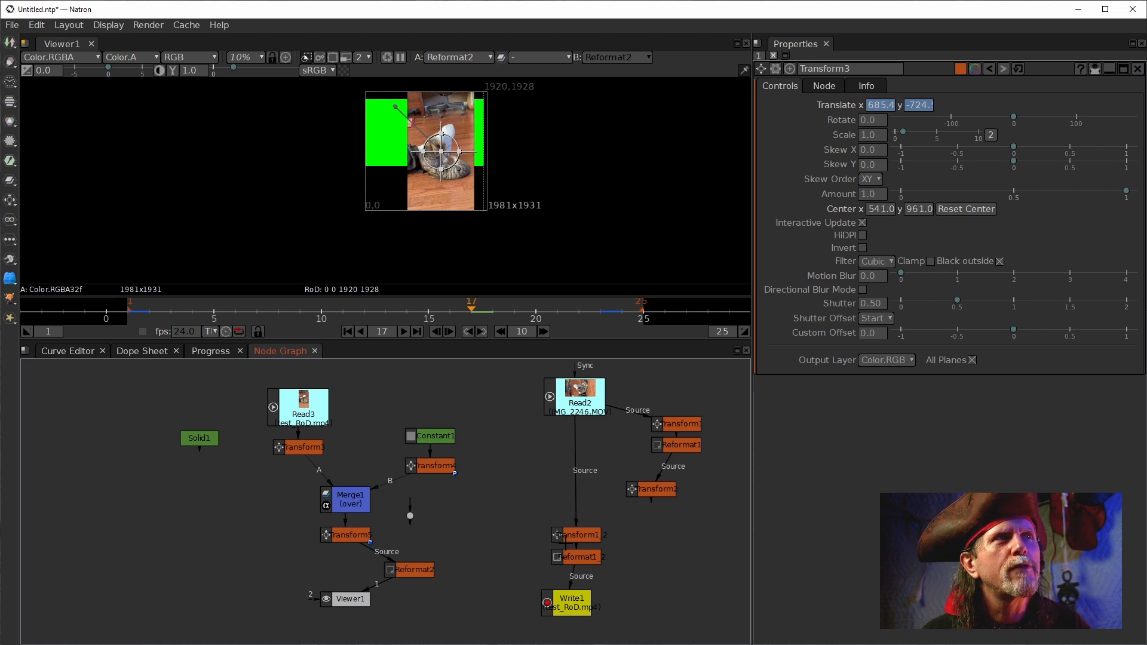
Check the program's version in its About information and close it.
left_click(219, 25)
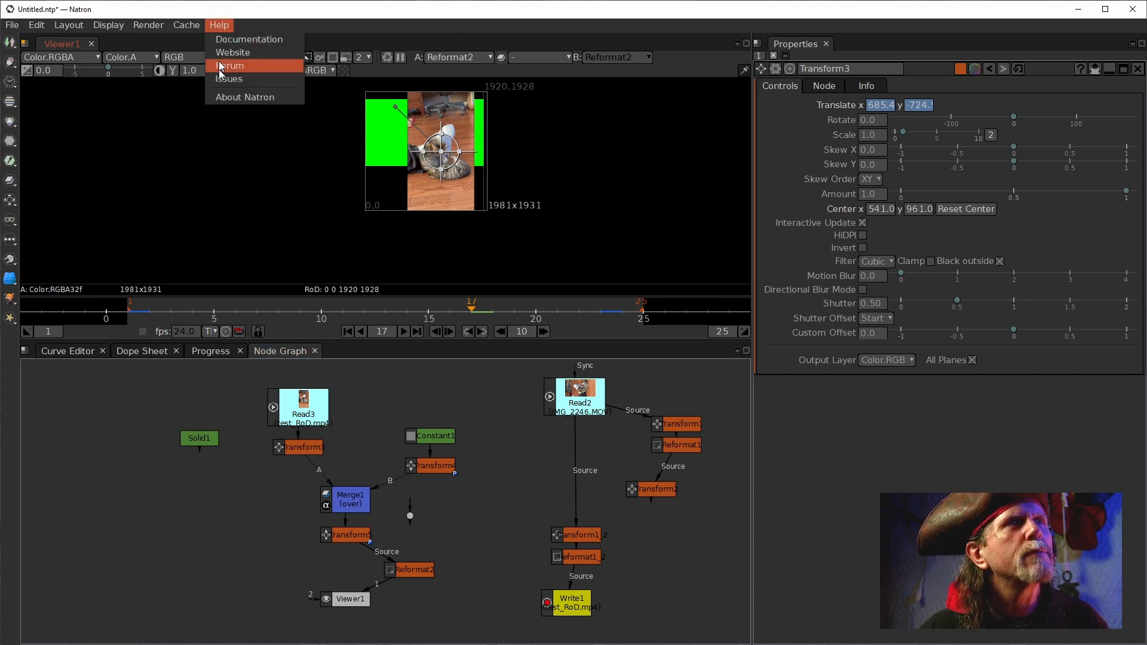
left_click(245, 97)
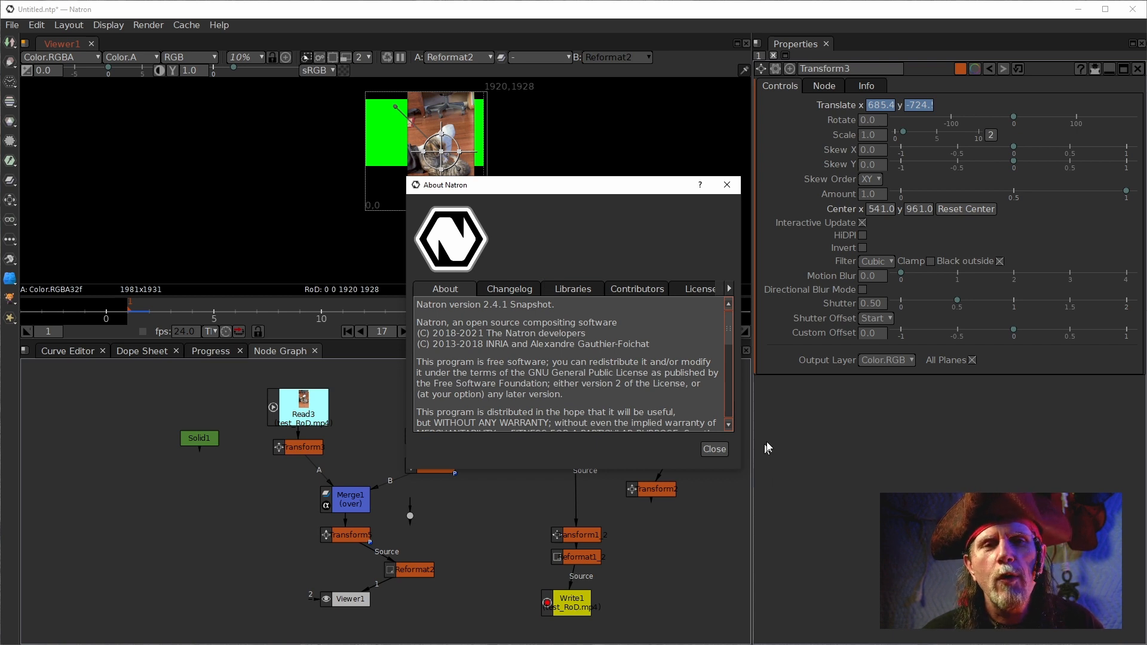
left_click(716, 450)
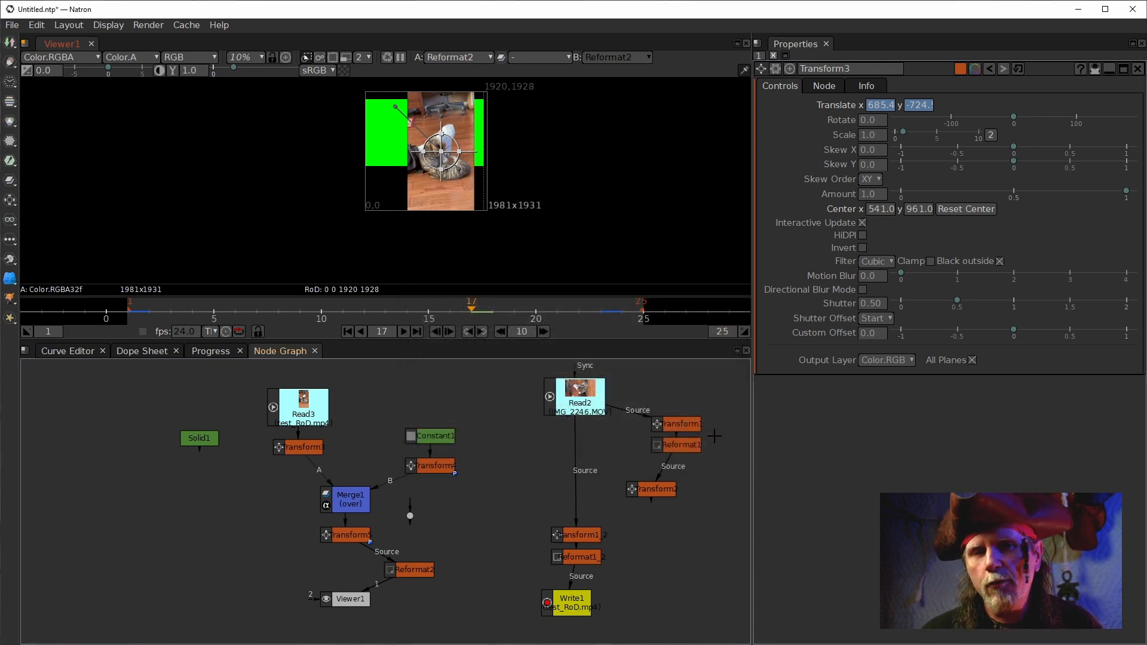